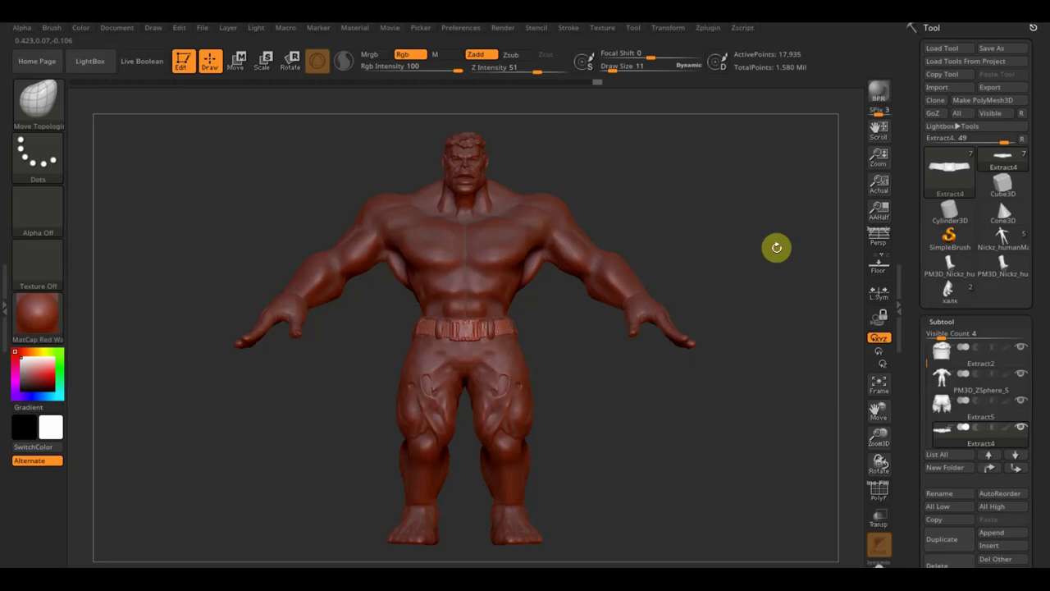
Snap the Hulk sculpt to a straight front view and select the Extract2 hair subtool.
key(shift)
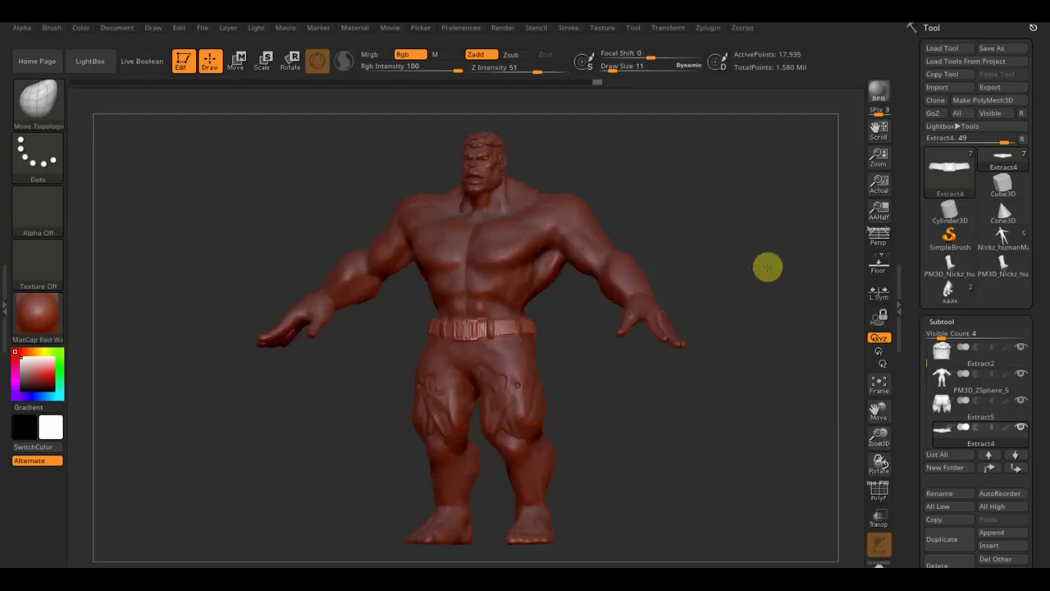
shift+drag(776, 272, 750, 274)
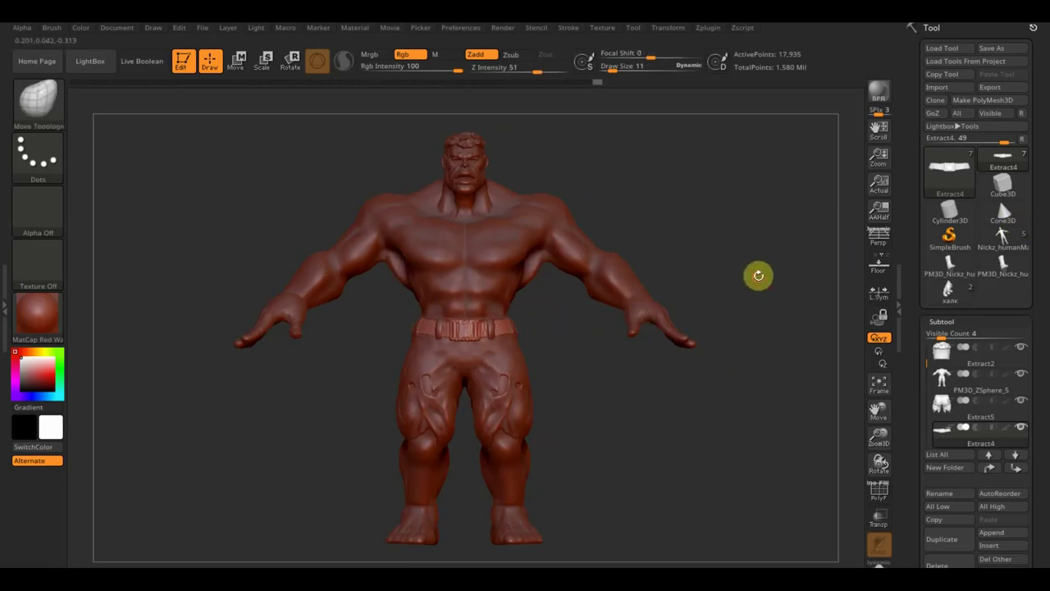
shift+drag(750, 270, 745, 285)
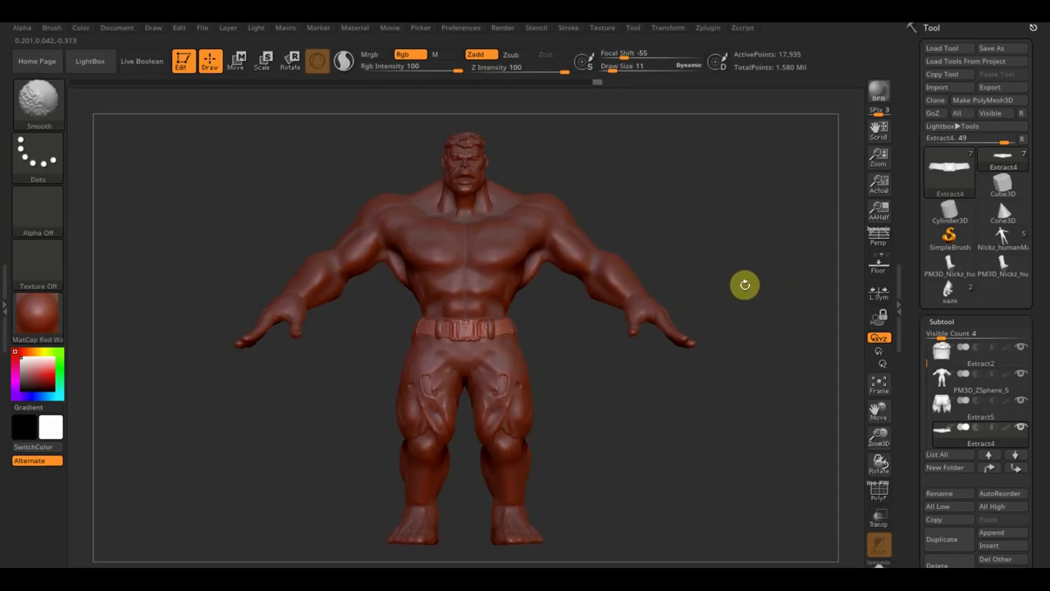
mouse_move(602, 450)
mouse_down()
mouse_move(631, 445)
mouse_move(589, 461)
mouse_move(653, 479)
mouse_up()
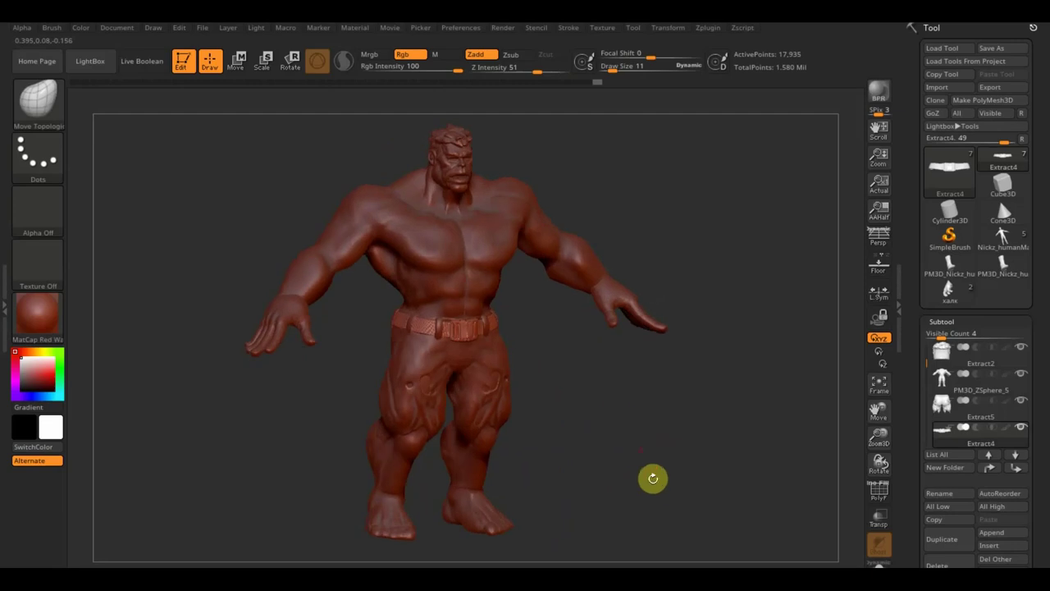
mouse_move(753, 309)
shift+mouse_down()
mouse_move(734, 298)
mouse_move(757, 310)
mouse_move(750, 287)
shift+mouse_up()
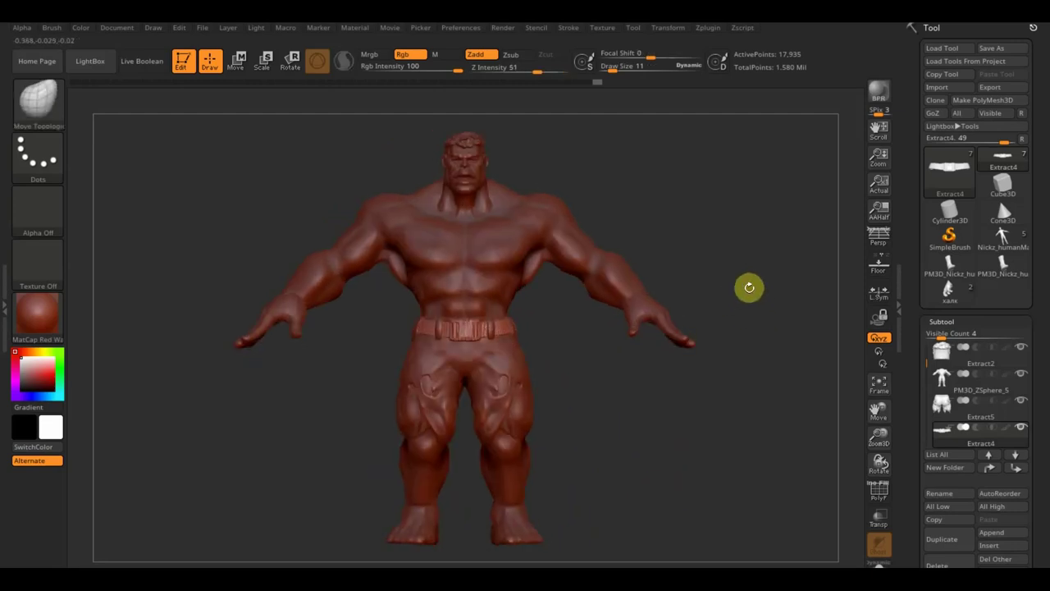
mouse_move(952, 361)
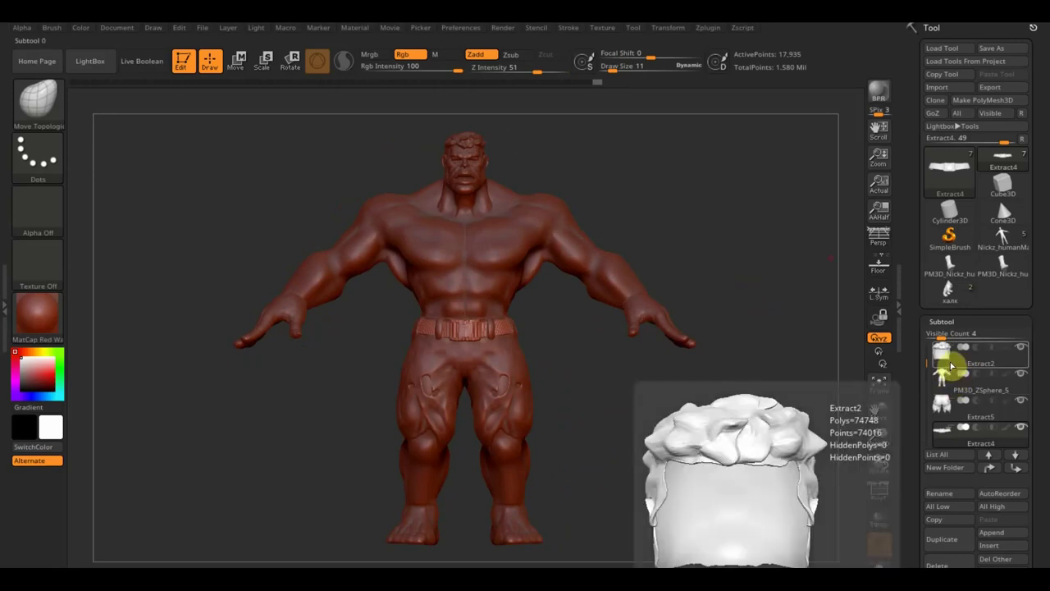
click(950, 362)
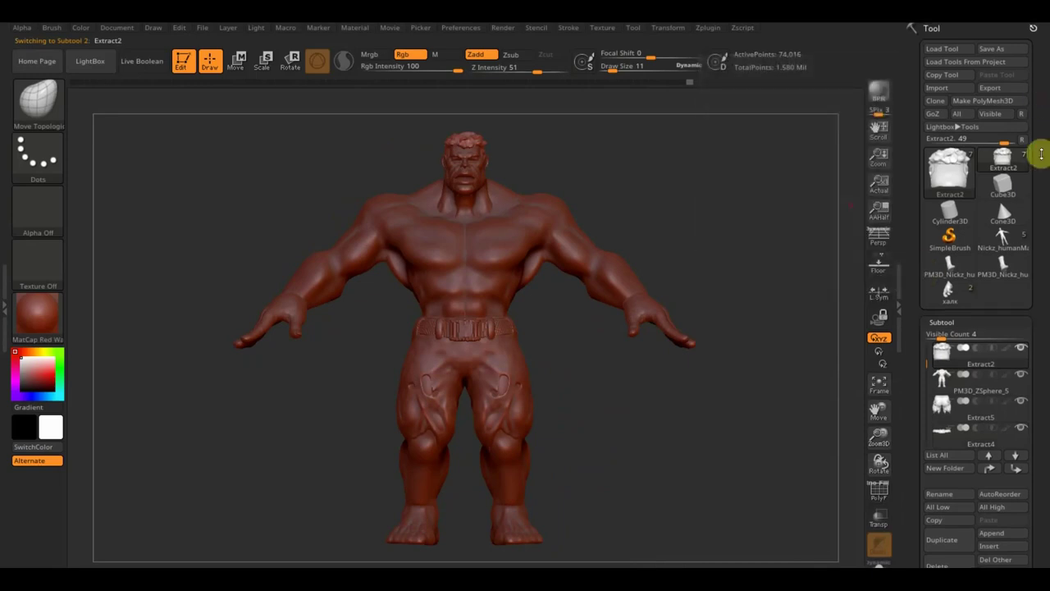
Check the OBJ export dialog for Extract2, then close it without exporting.
click(1003, 92)
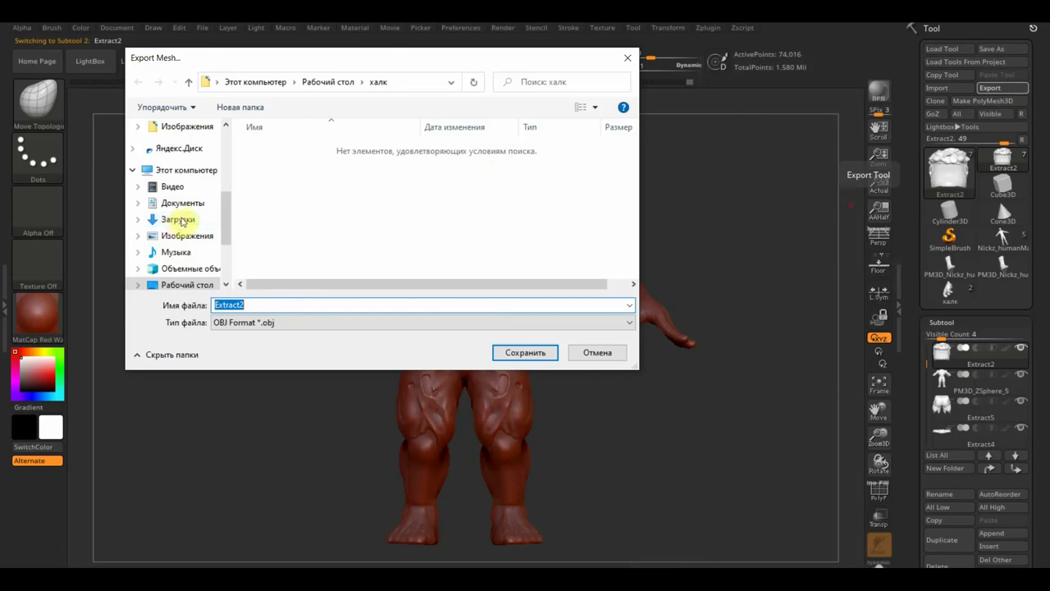
click(627, 58)
drag(1043, 417, 1043, 361)
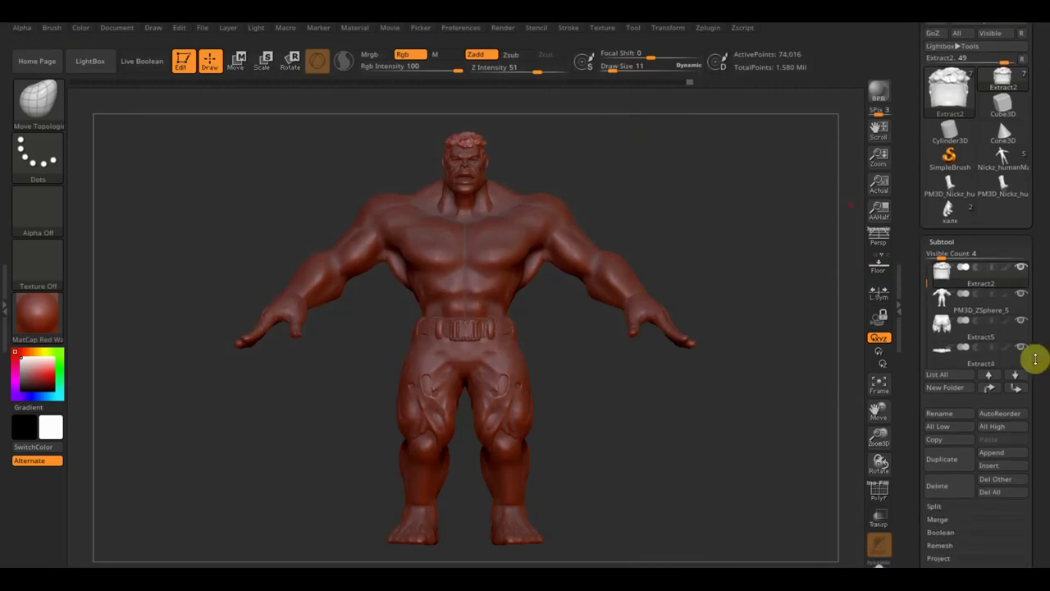
Duplicate Extract2 into Extract3, then ZRemesh the hair in Legacy (2018) at target 13.214.
click(943, 464)
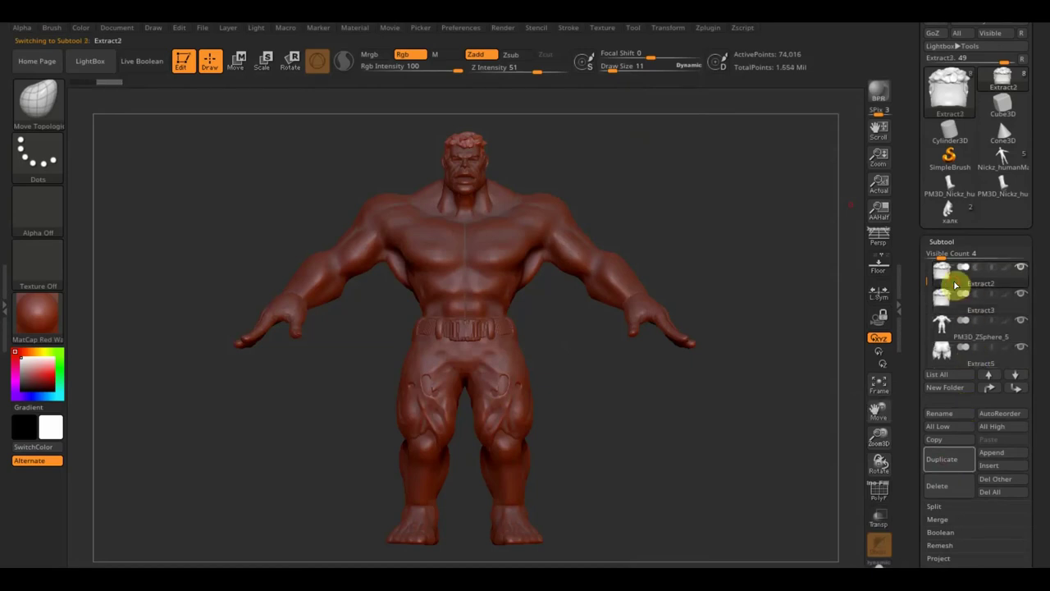
drag(1035, 346, 1041, 321)
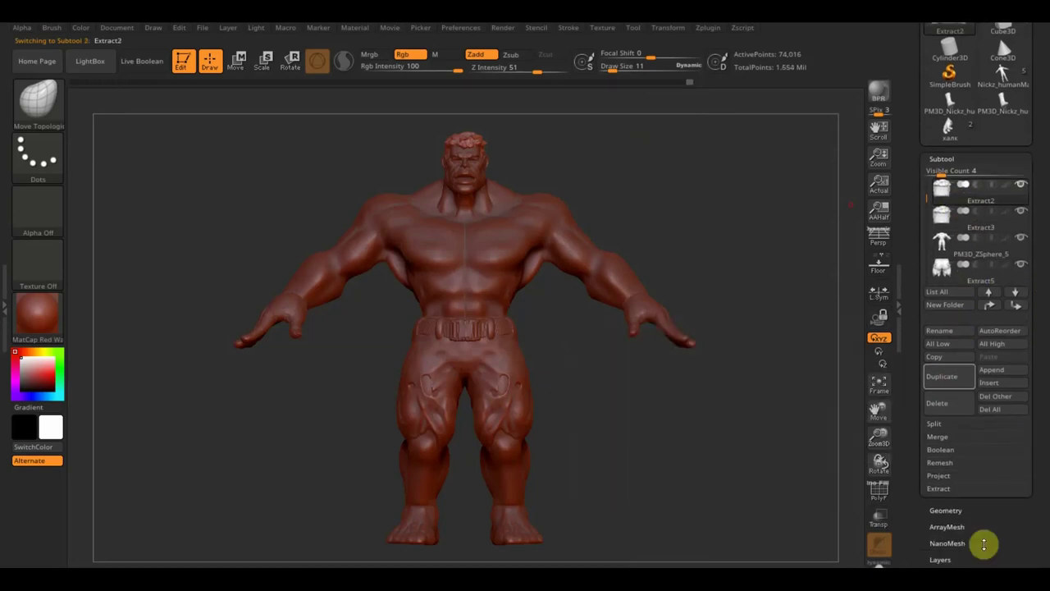
click(948, 510)
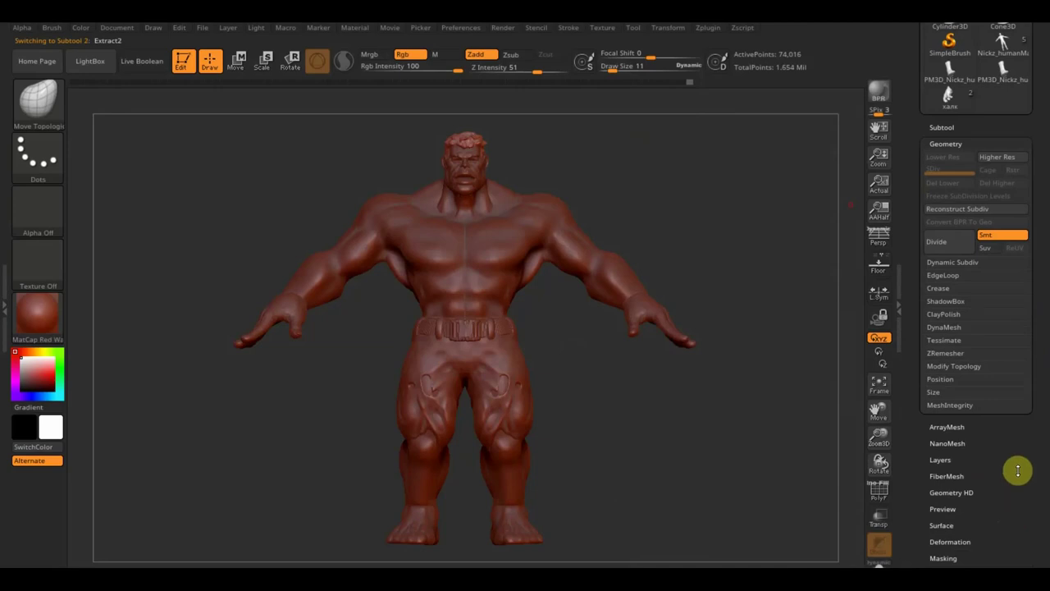
click(956, 354)
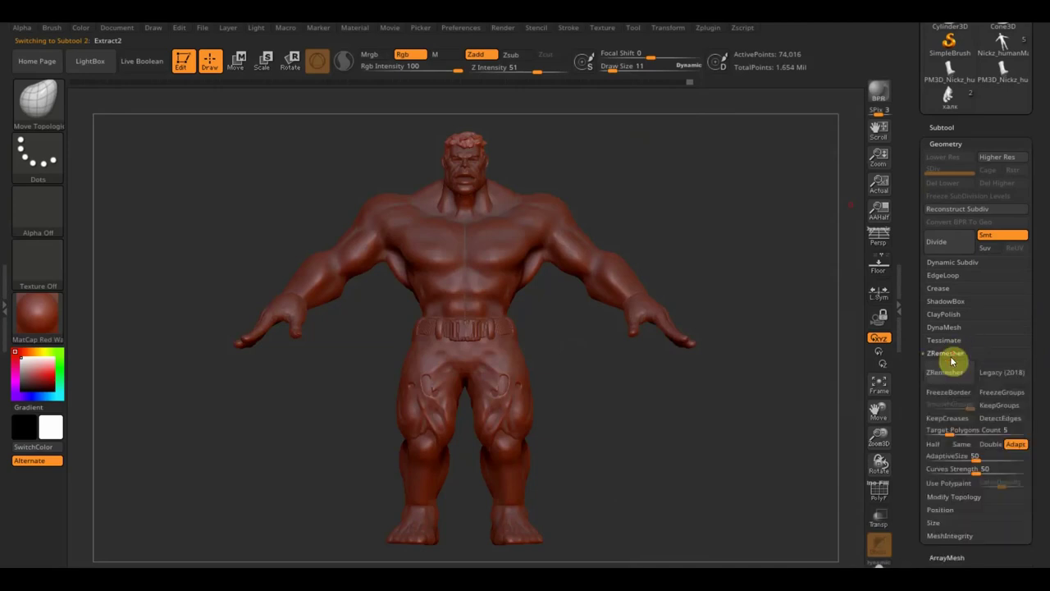
click(1001, 375)
drag(952, 433, 965, 435)
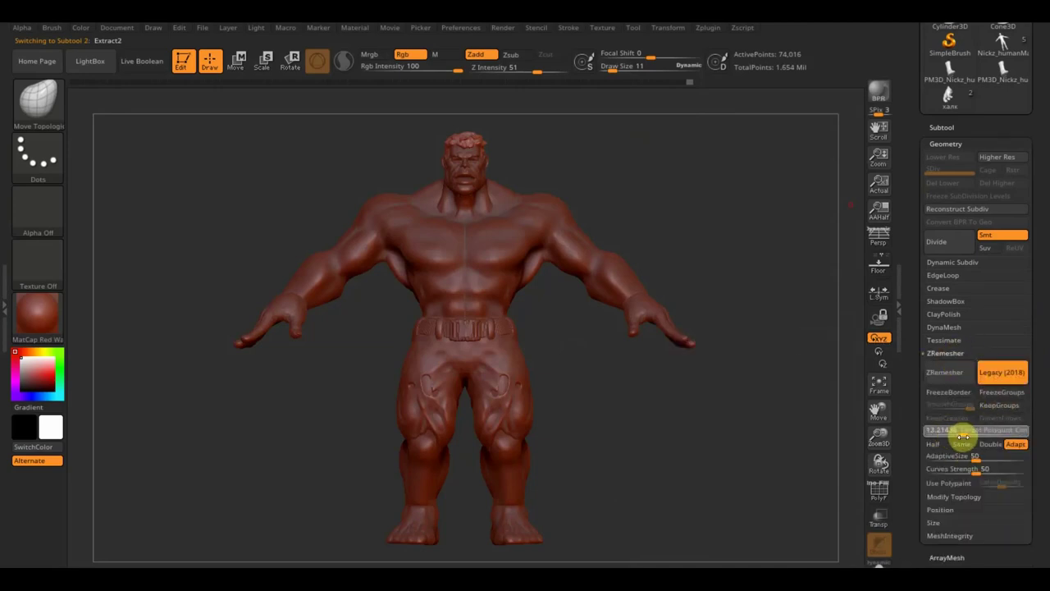
click(954, 379)
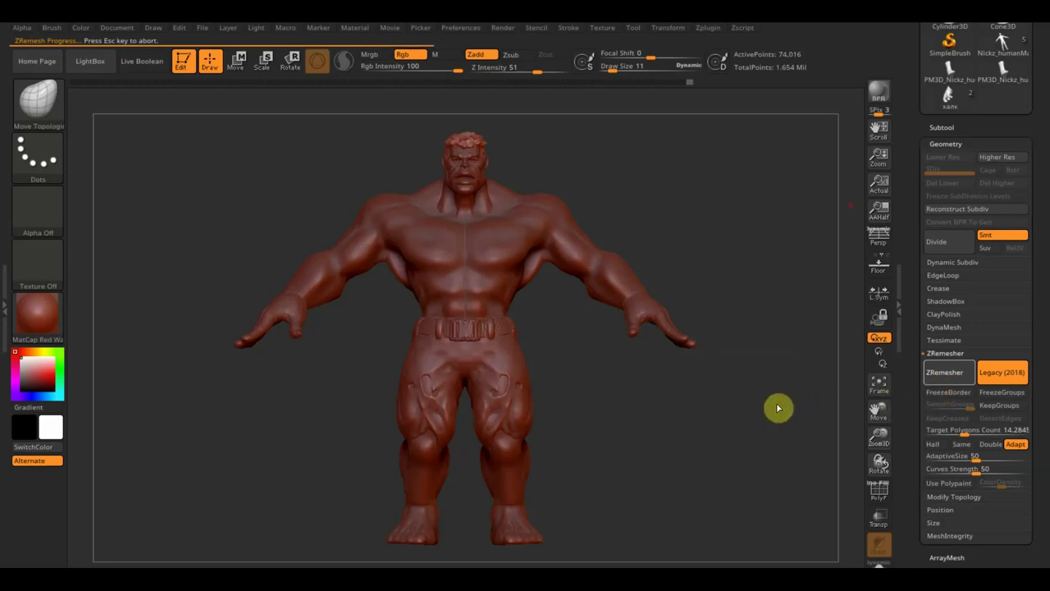
Abort the remesh and rerun ZRemesher at target polygon count 1.61602.
key(Escape)
drag(973, 431, 933, 434)
click(949, 383)
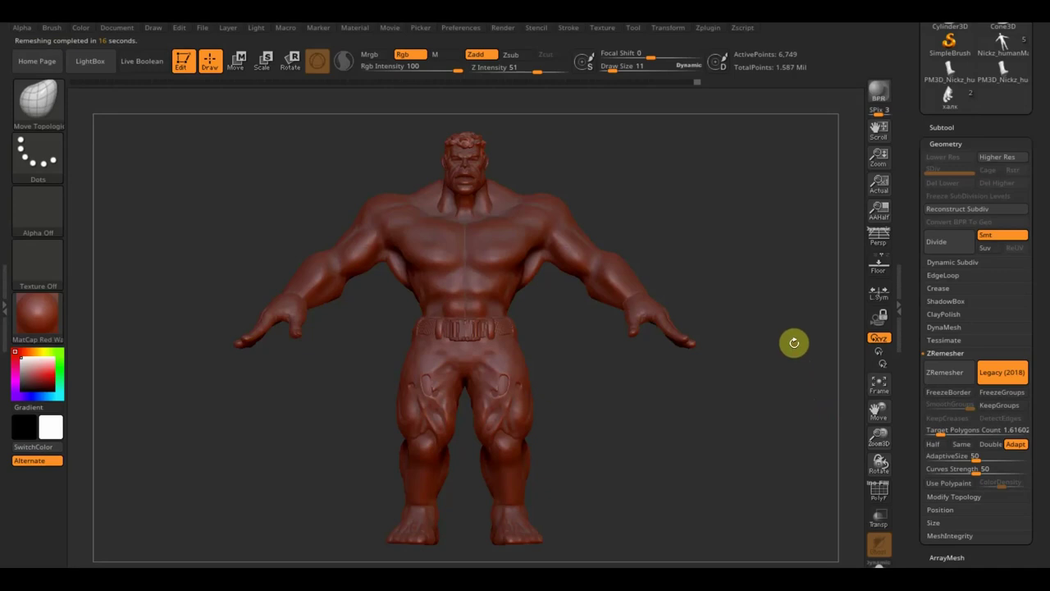
Zoom in on the head, chest and shoulder to inspect the 6,749-point remeshed hair.
alt+drag(764, 303, 772, 367)
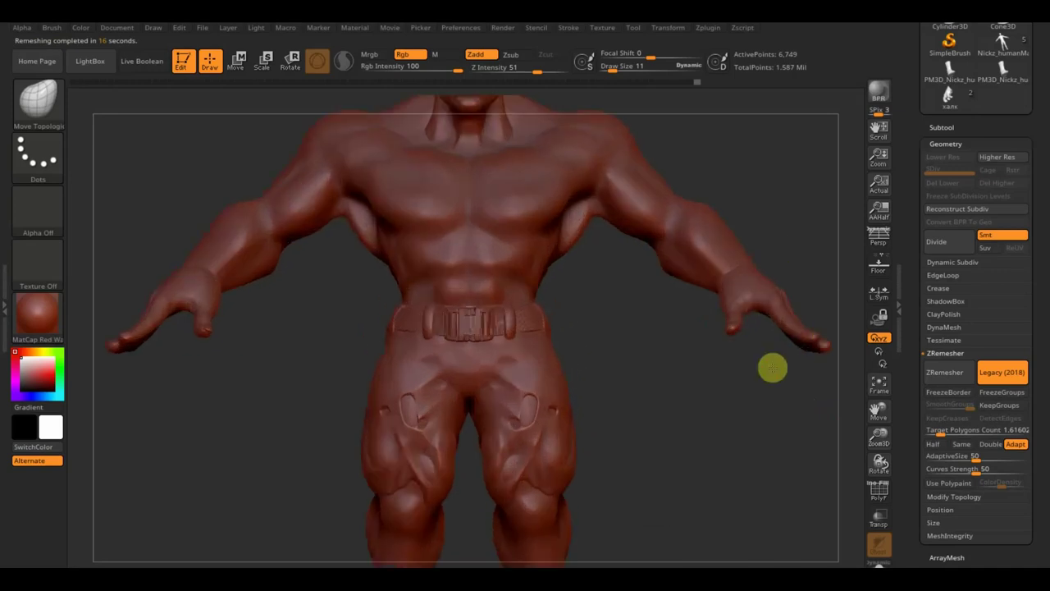
alt+drag(668, 306, 724, 418)
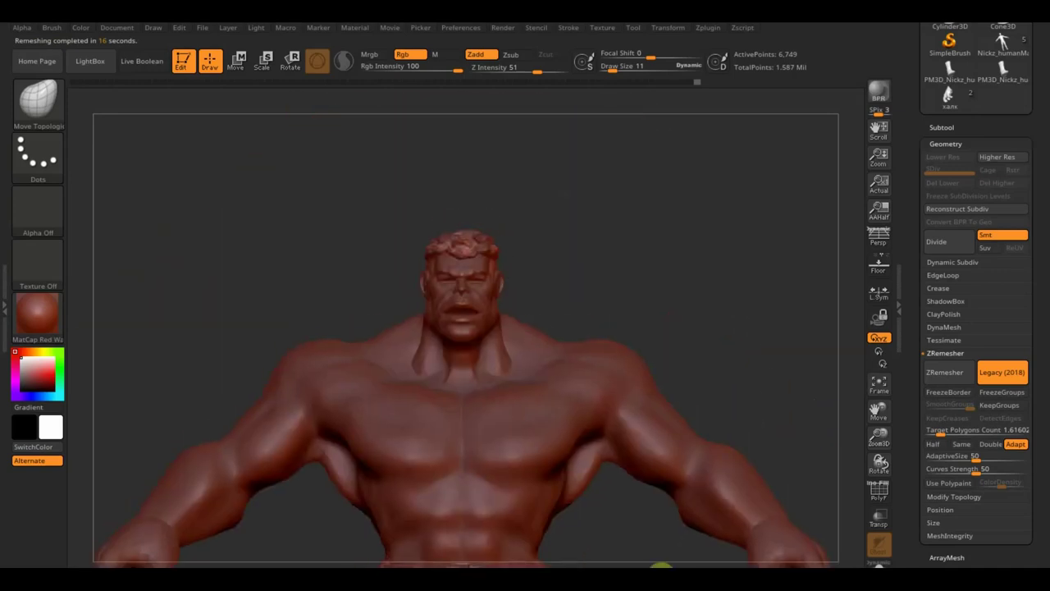
click(942, 129)
mouse_move(681, 234)
mouse_down()
mouse_move(694, 258)
mouse_move(694, 327)
mouse_move(727, 291)
mouse_move(762, 188)
mouse_move(766, 369)
mouse_move(727, 343)
mouse_move(768, 293)
mouse_up()
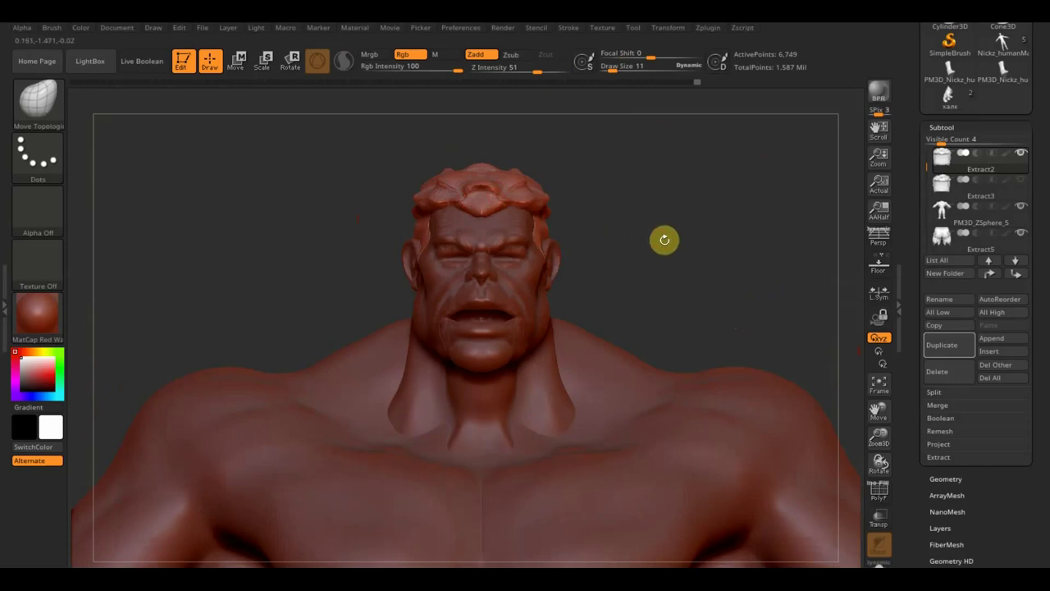
ctrl+drag(665, 243, 665, 240)
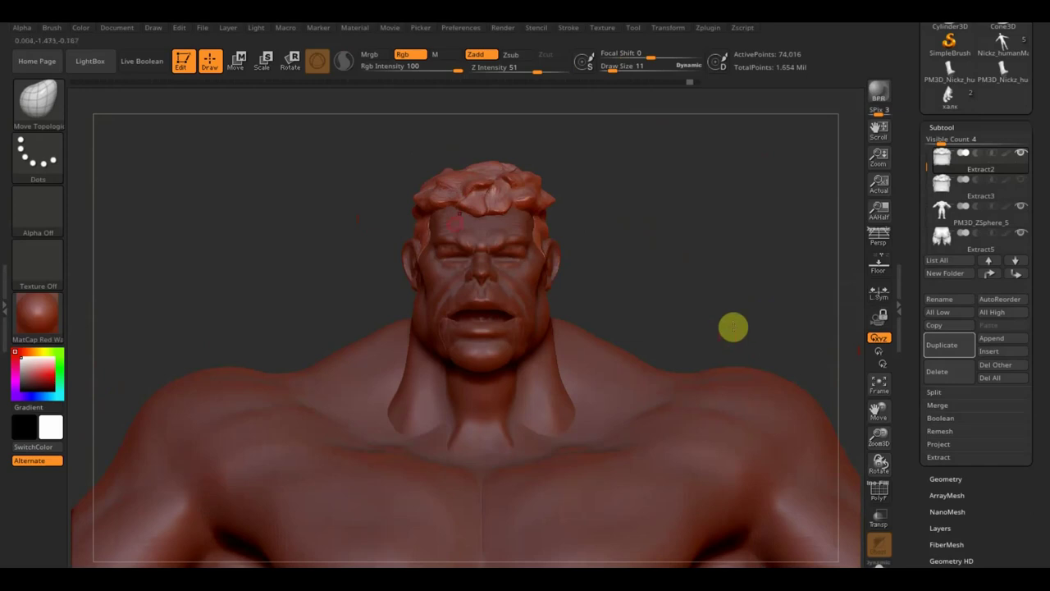
Rerun ZRemesher on the dense hair with the same settings, leaving about 4,360 points.
click(947, 478)
click(945, 375)
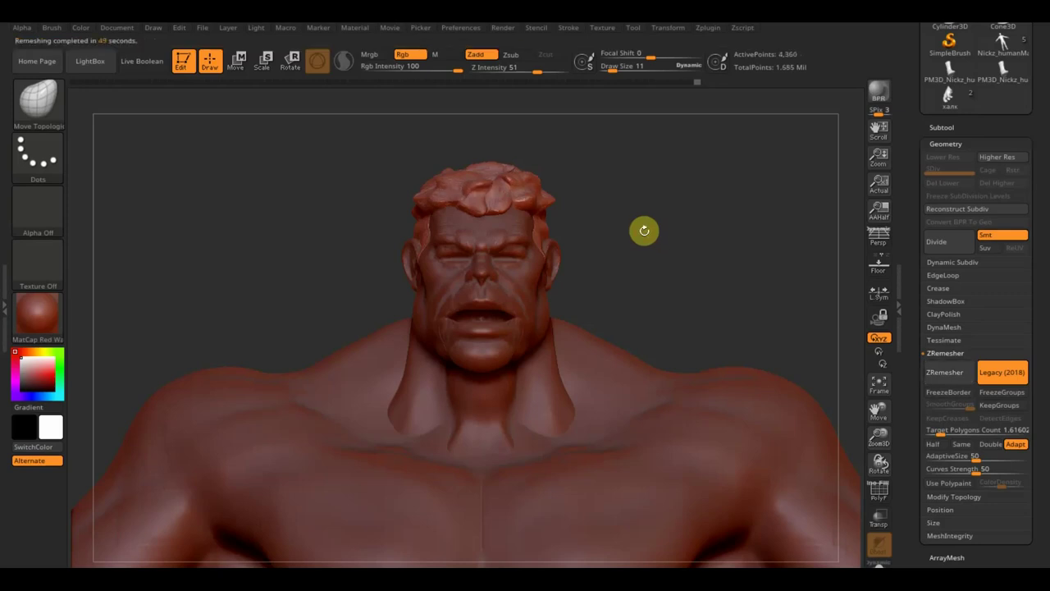
drag(665, 223, 680, 254)
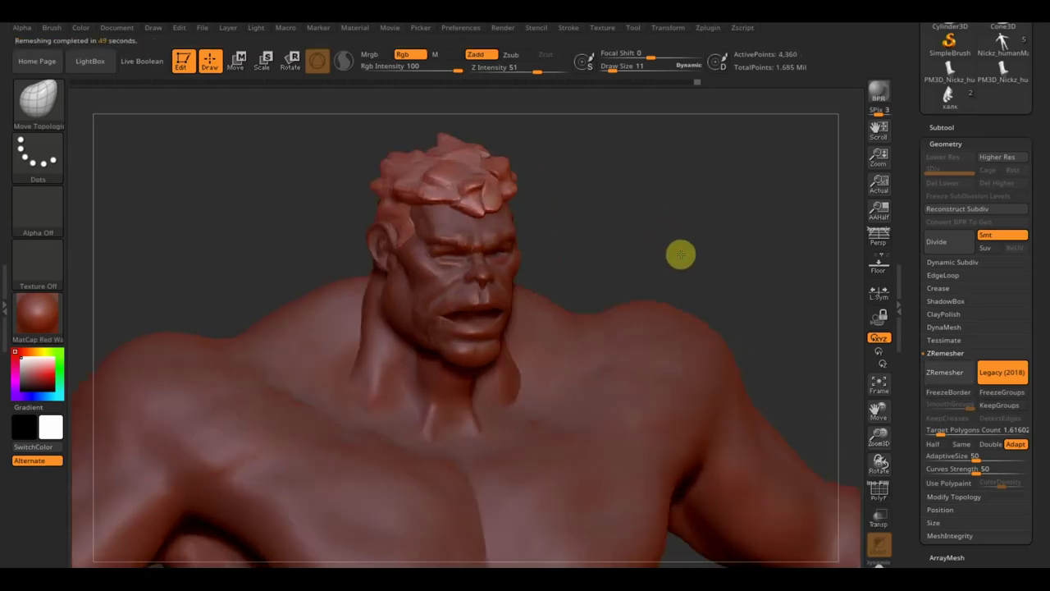
click(879, 491)
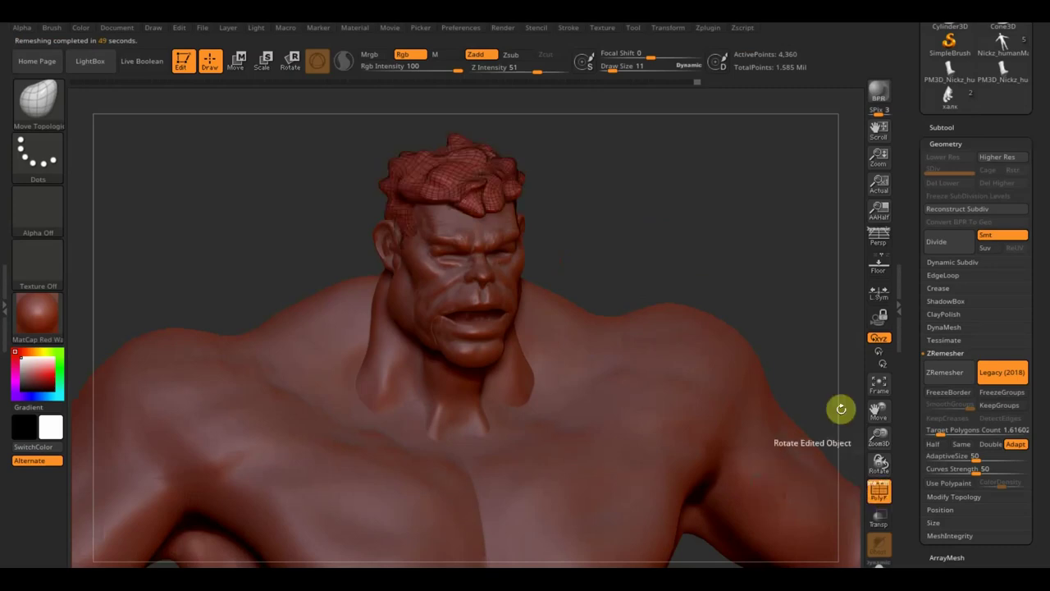
mouse_move(757, 238)
mouse_down()
mouse_move(704, 324)
mouse_move(736, 387)
mouse_up()
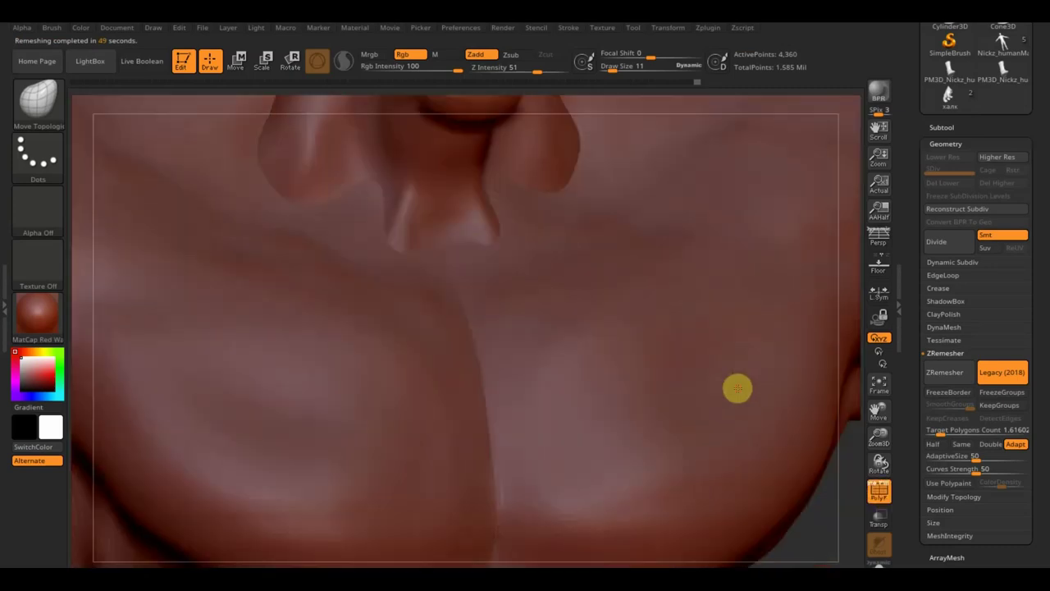
alt+drag(834, 519, 328, 246)
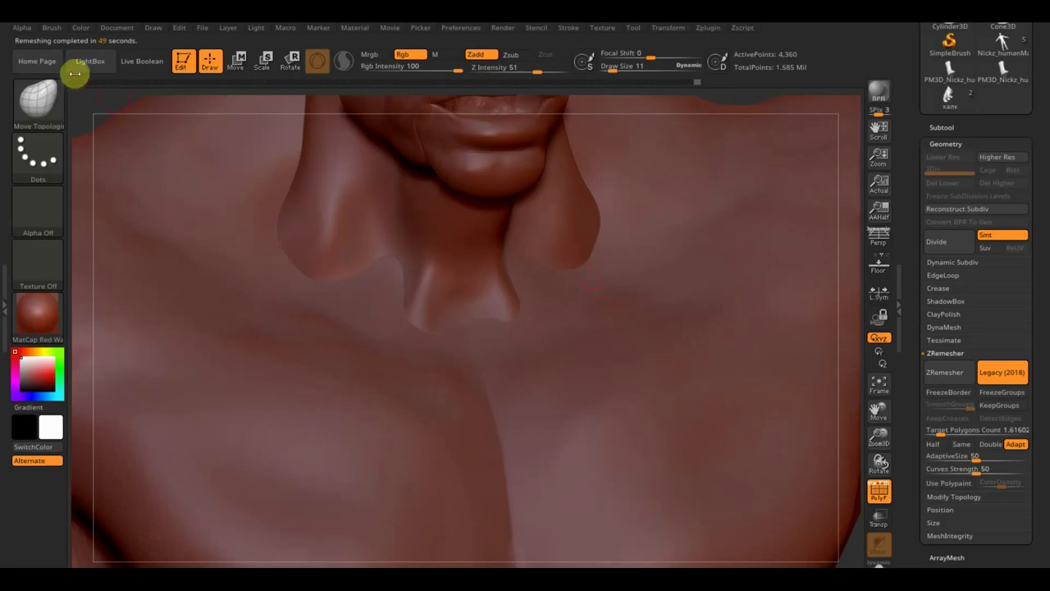
mouse_move(110, 99)
alt+mouse_down()
mouse_move(169, 306)
mouse_move(225, 265)
mouse_move(200, 300)
alt+mouse_up()
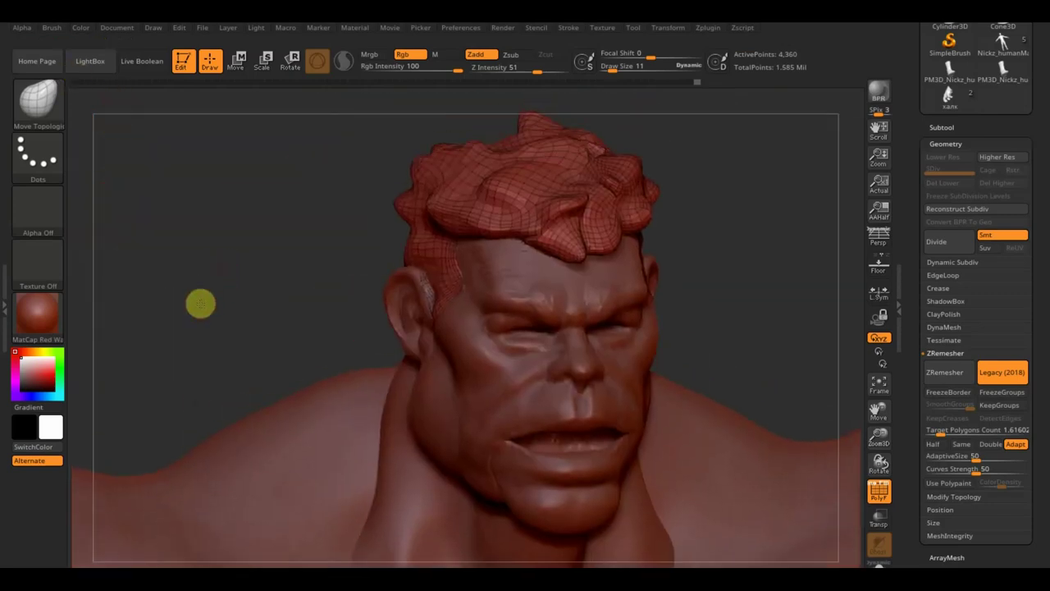
mouse_move(759, 269)
mouse_down()
mouse_move(729, 237)
mouse_move(746, 242)
mouse_up()
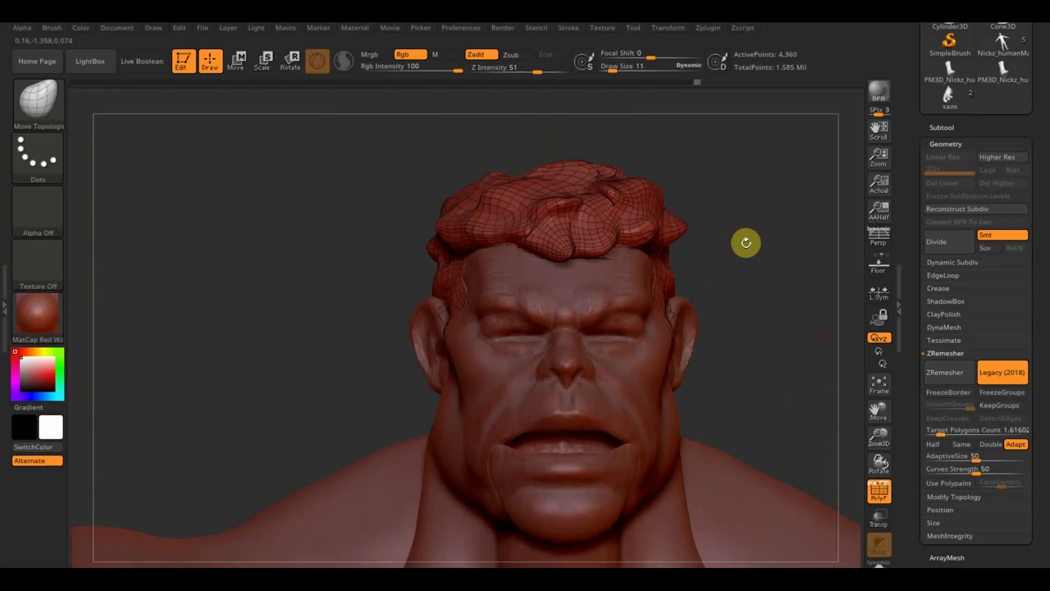
click(883, 498)
mouse_move(828, 410)
mouse_down()
mouse_move(779, 335)
mouse_move(788, 340)
mouse_move(746, 343)
mouse_move(776, 315)
mouse_up()
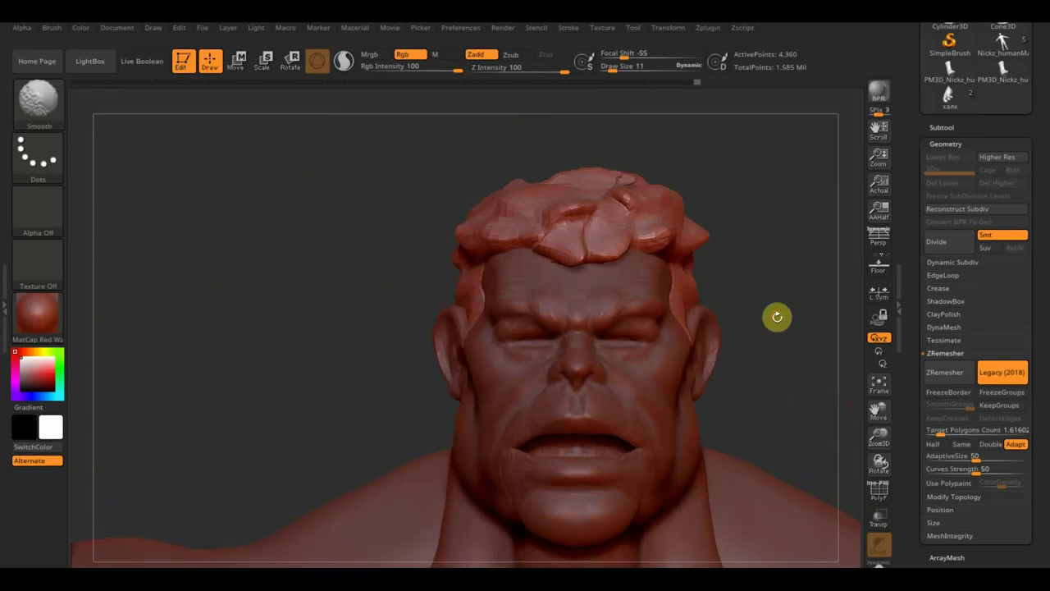
mouse_move(1034, 119)
mouse_down()
mouse_move(1037, 178)
mouse_move(1039, 150)
mouse_up()
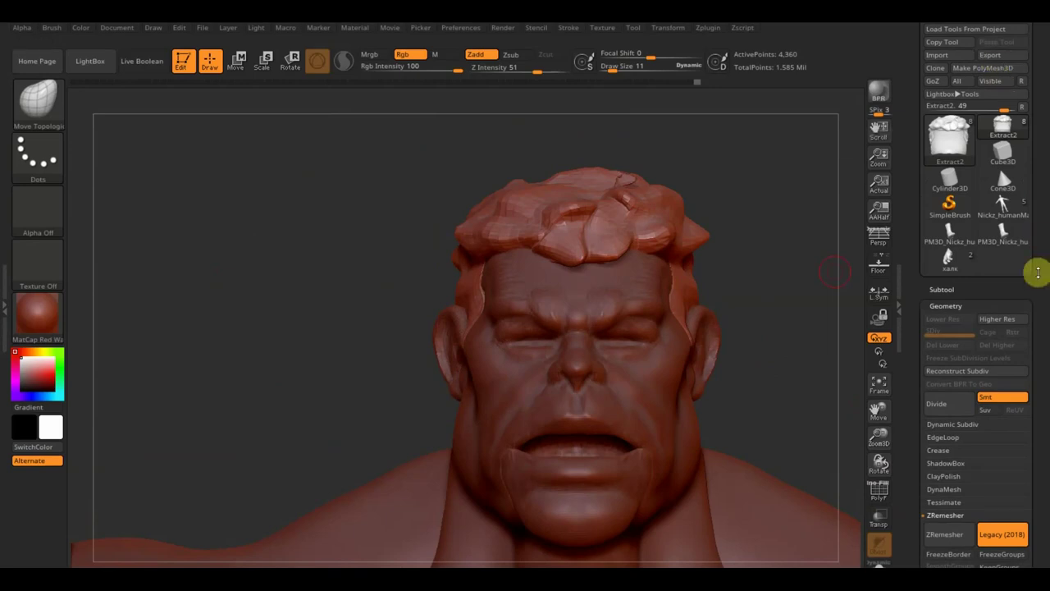
Project the sculpted detail onto all subtools with ProjectAll.
click(942, 290)
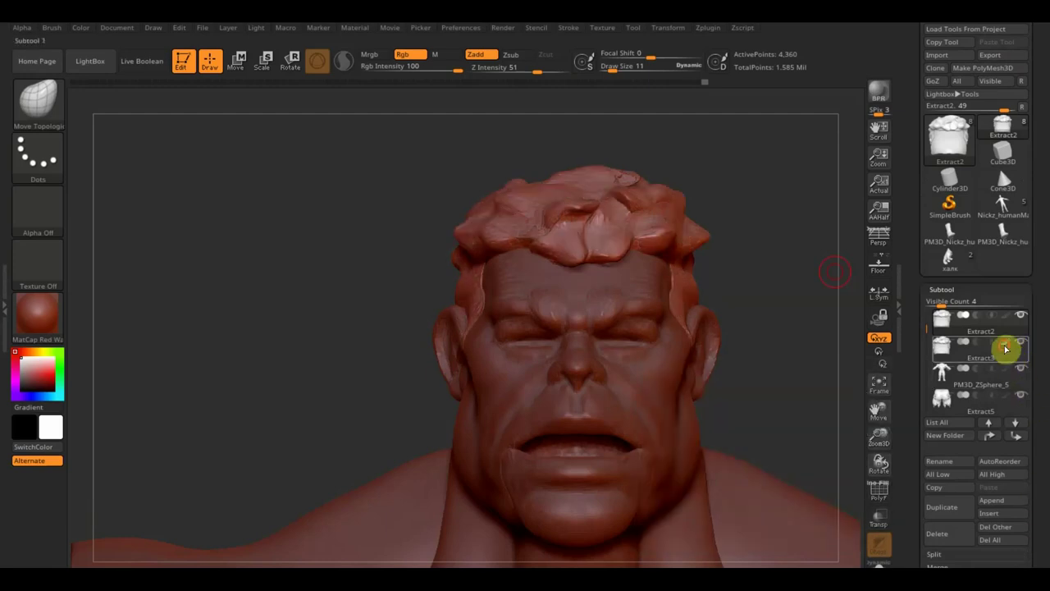
scroll(1037, 447, down, 3)
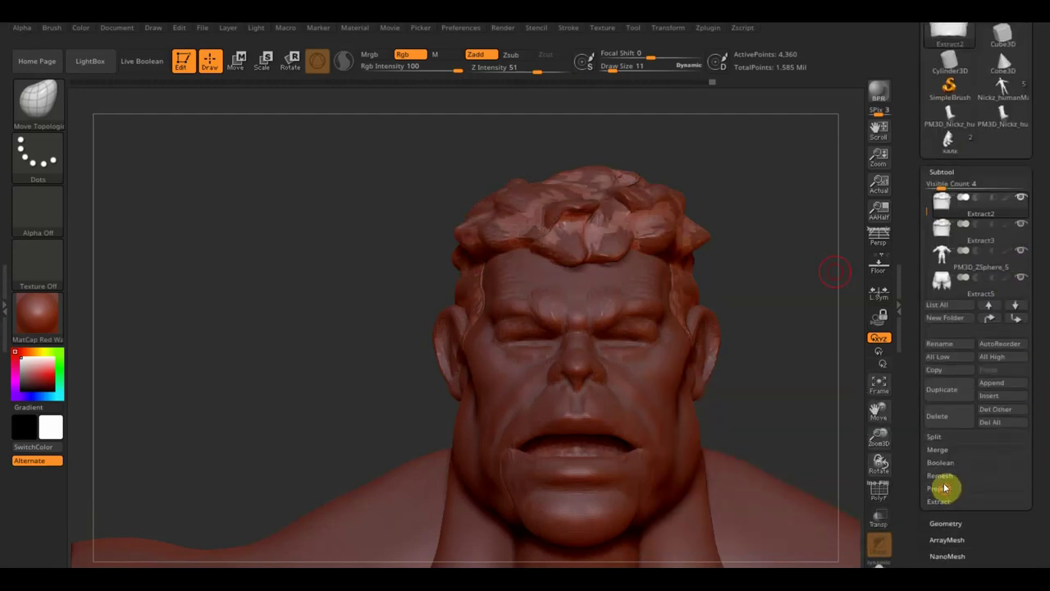
click(944, 489)
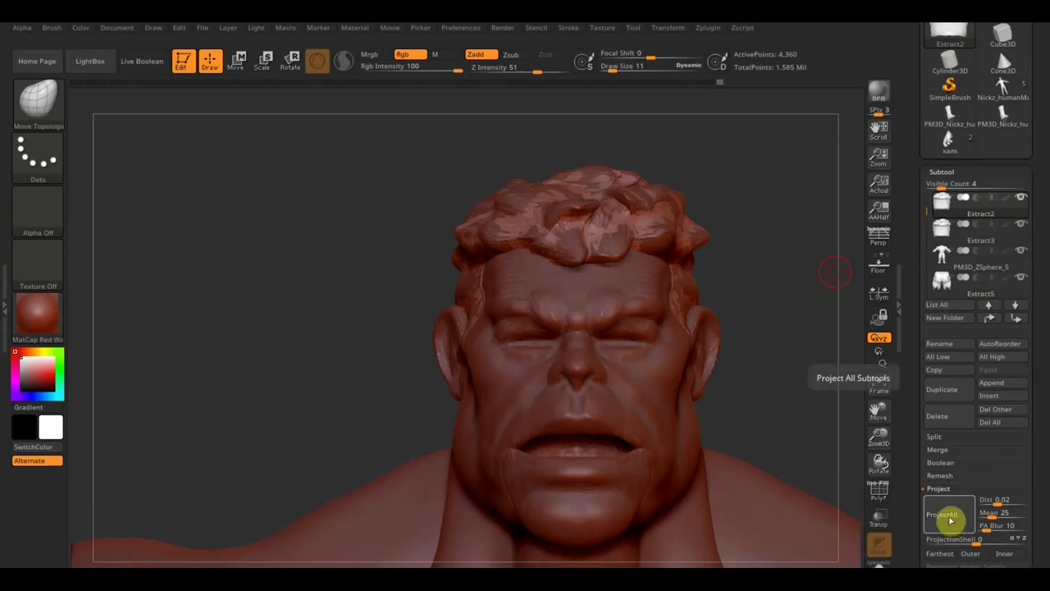
click(948, 514)
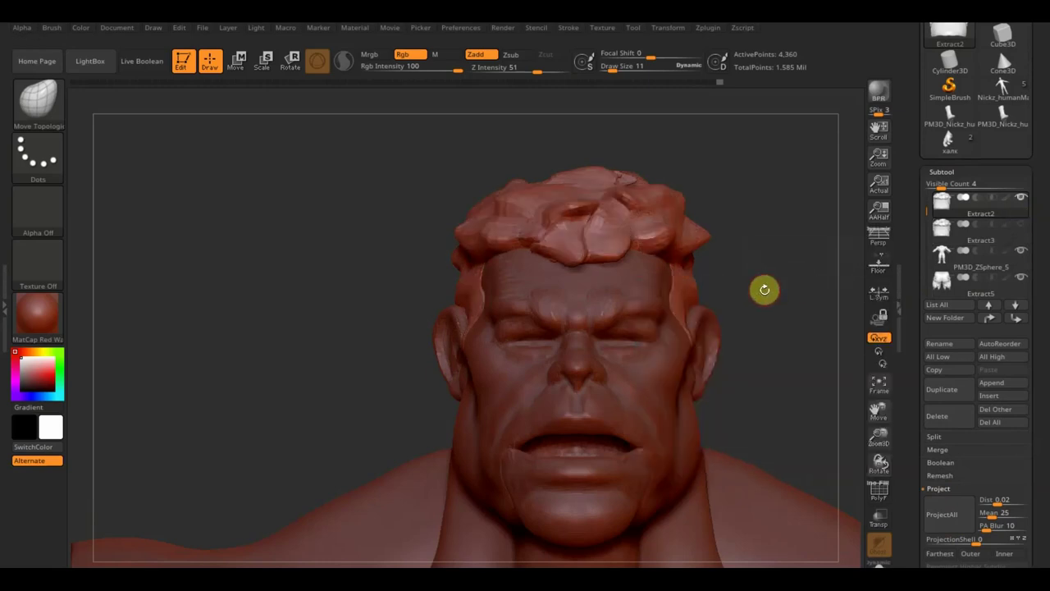
key(1)
key(ctrl)
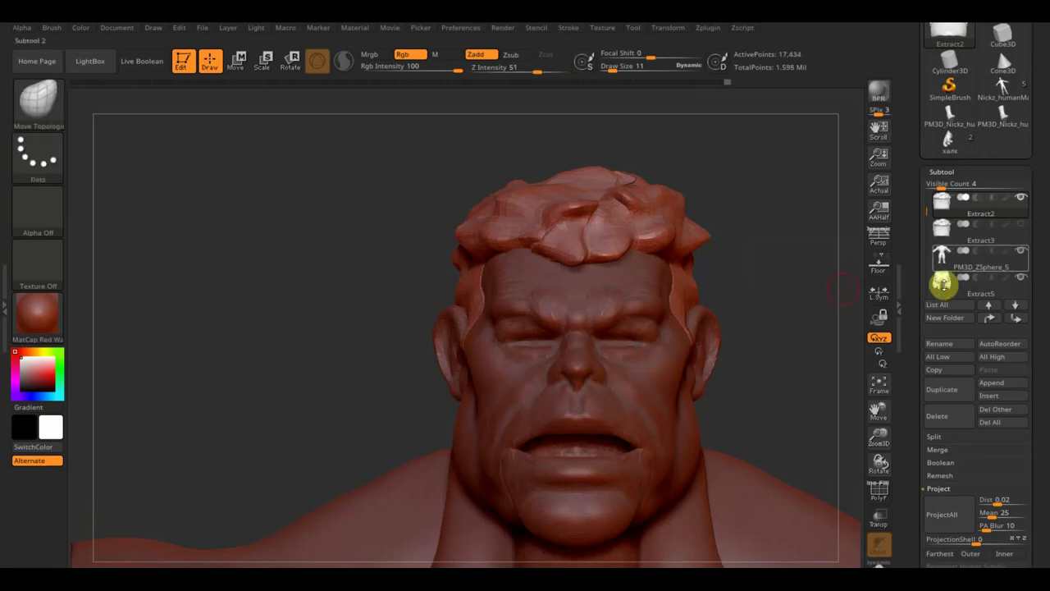
Delete the lower subdivision levels of the active subtool with Del Lower.
click(1021, 223)
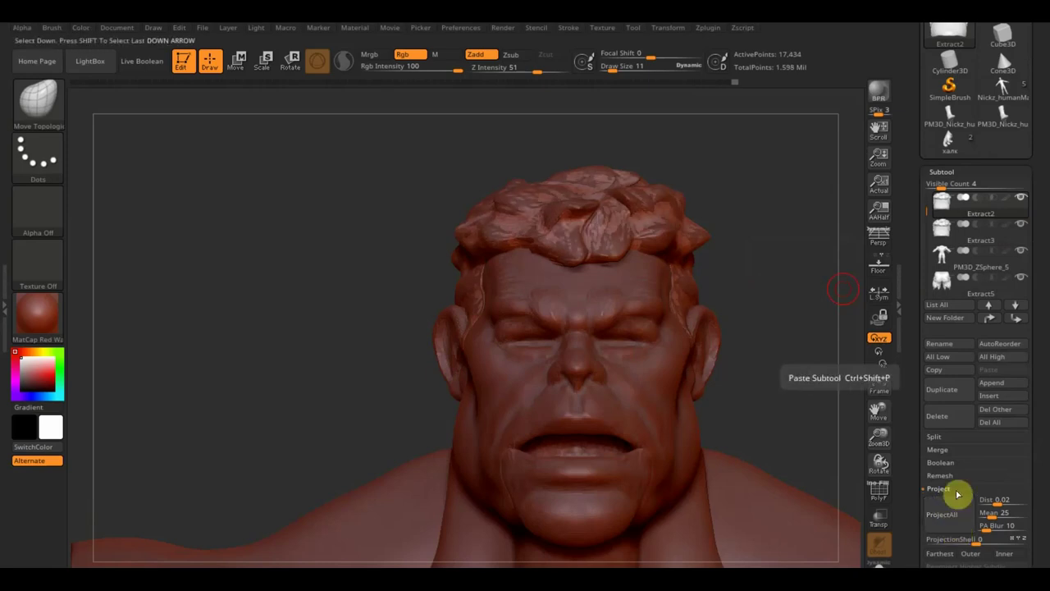
click(1022, 227)
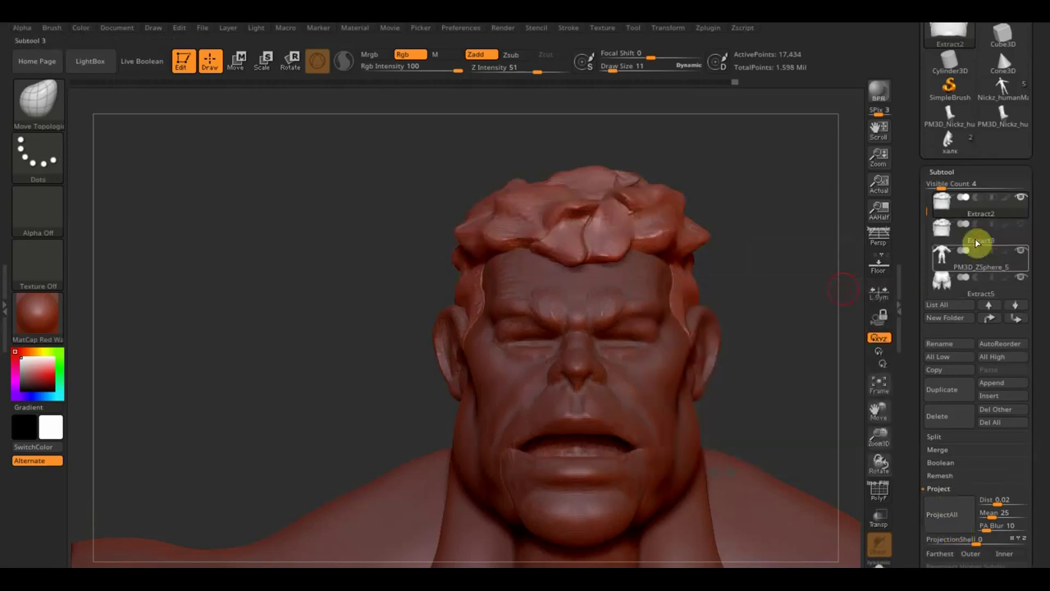
drag(1046, 482, 1039, 417)
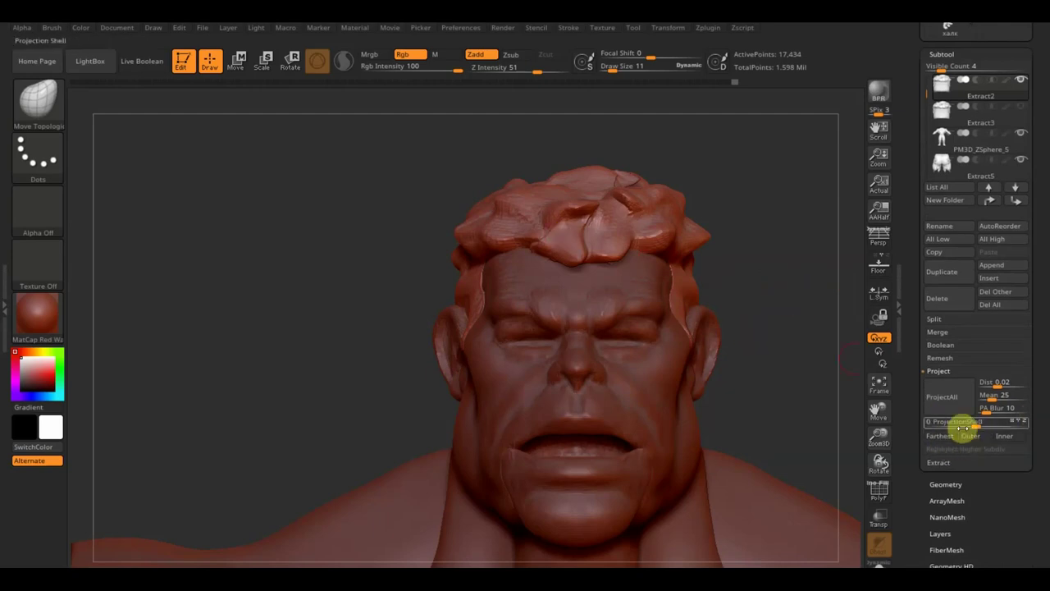
click(947, 484)
click(944, 109)
drag(1033, 91, 1043, 235)
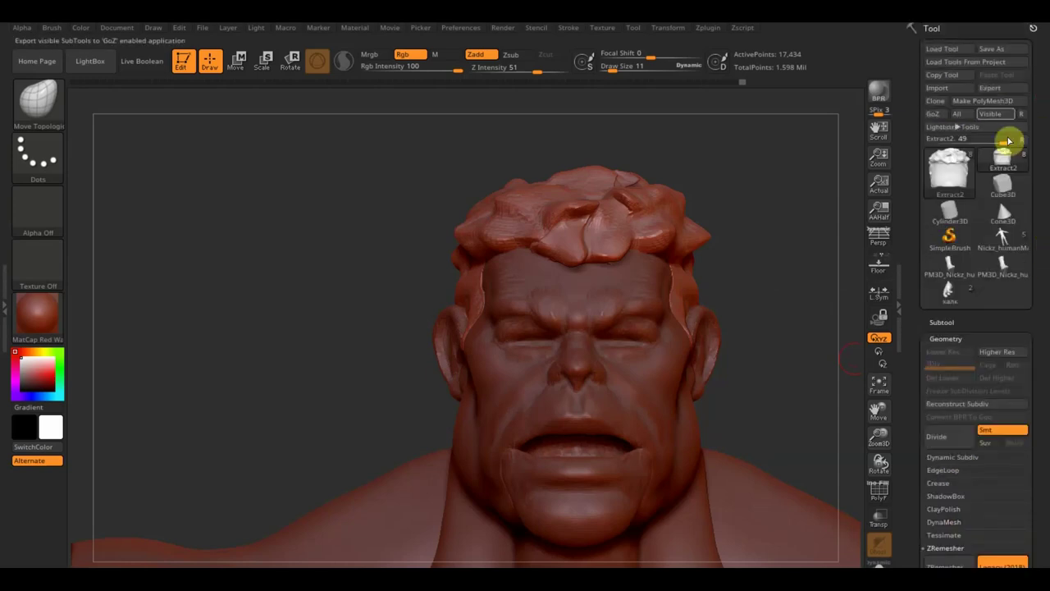
Export the active hair subtool as an OBJ into the desktop халк folder under a new name.
click(992, 89)
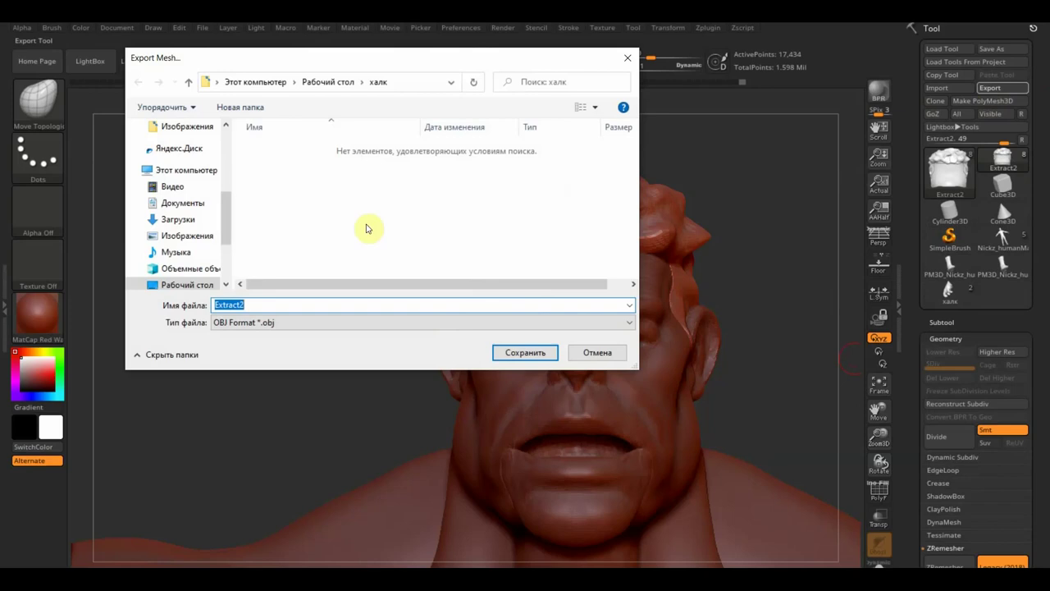
click(178, 284)
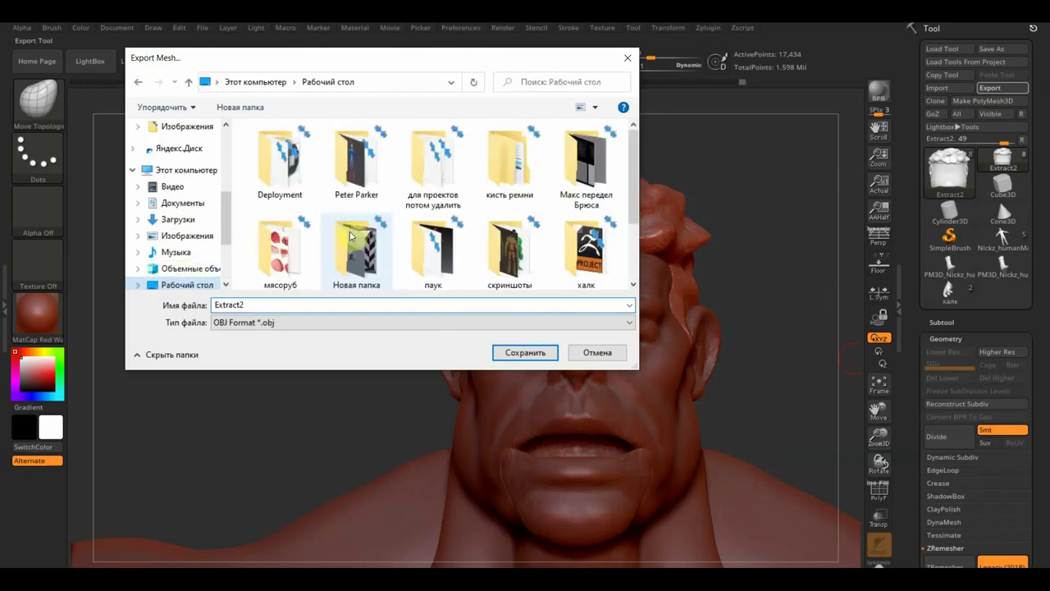
click(567, 267)
double_click(566, 267)
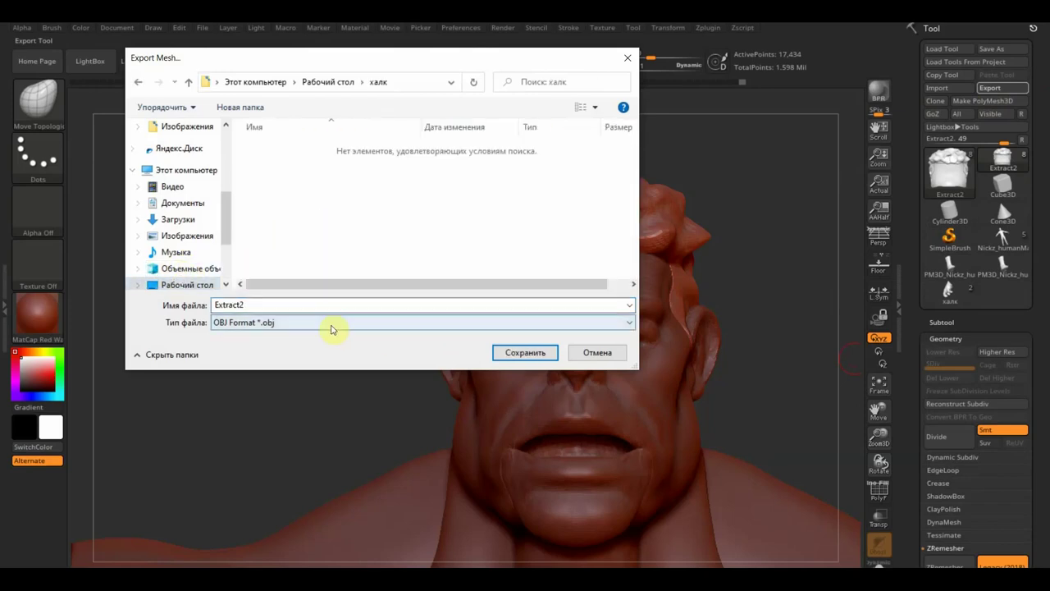
double_click(260, 305)
text(волос)
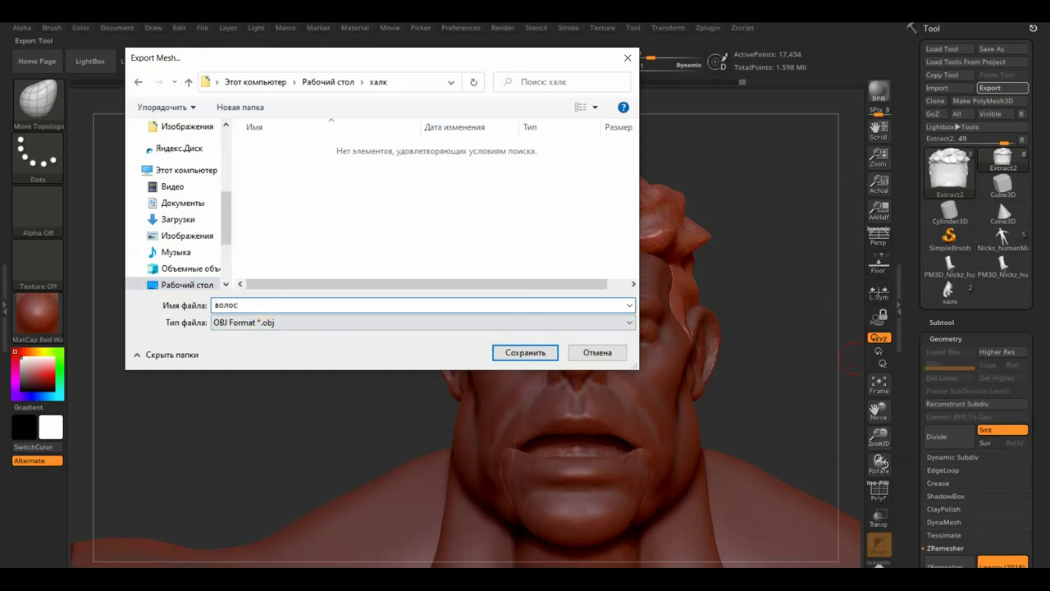
key(Return)
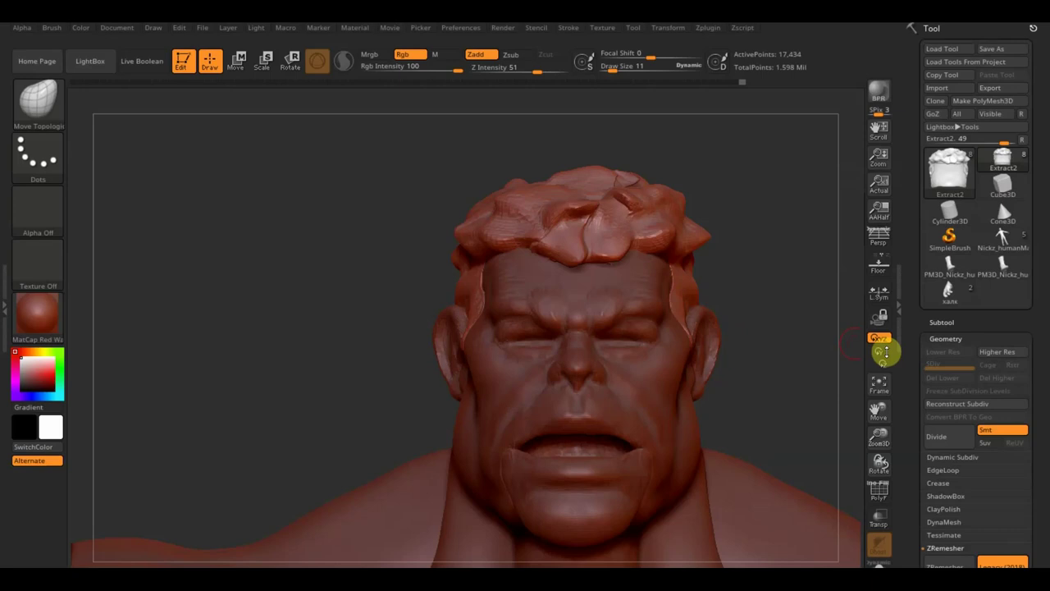
Delete the Extract2 and Extract3 hair subtools, confirming each deletion.
click(945, 323)
drag(1036, 373, 1038, 301)
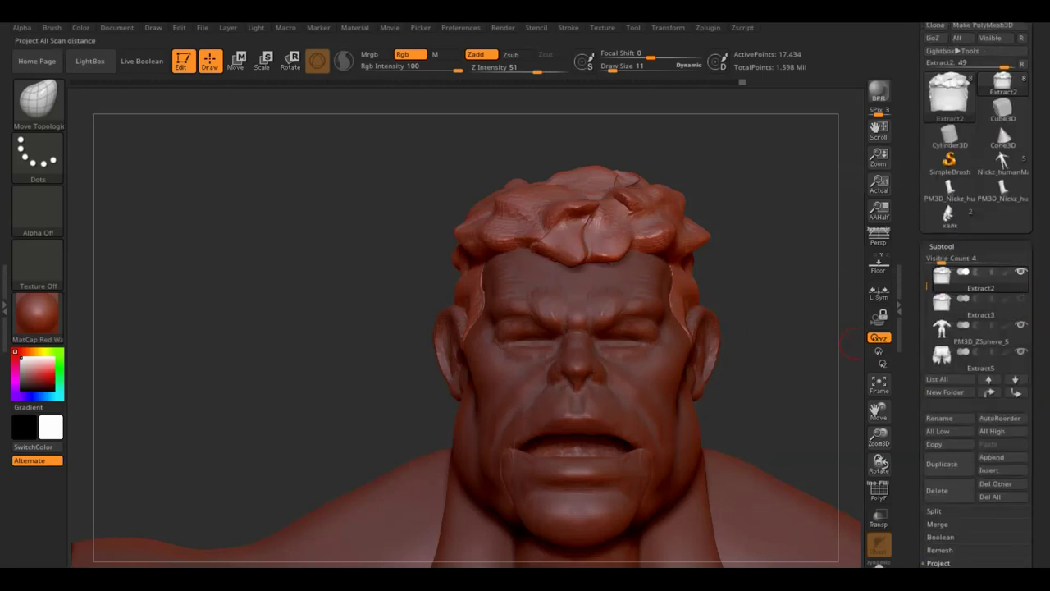
click(939, 492)
click(825, 522)
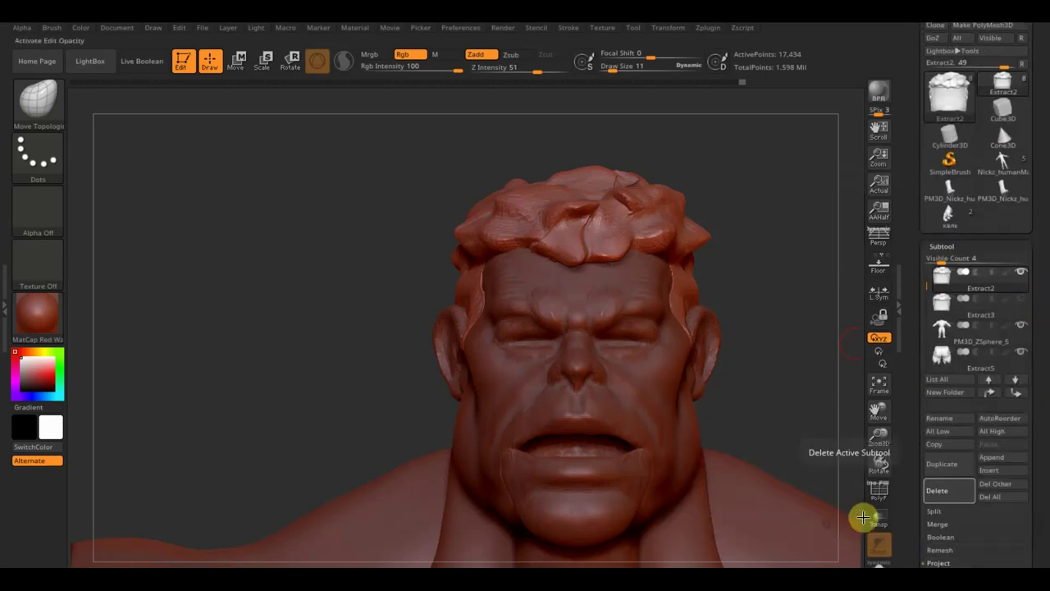
click(939, 491)
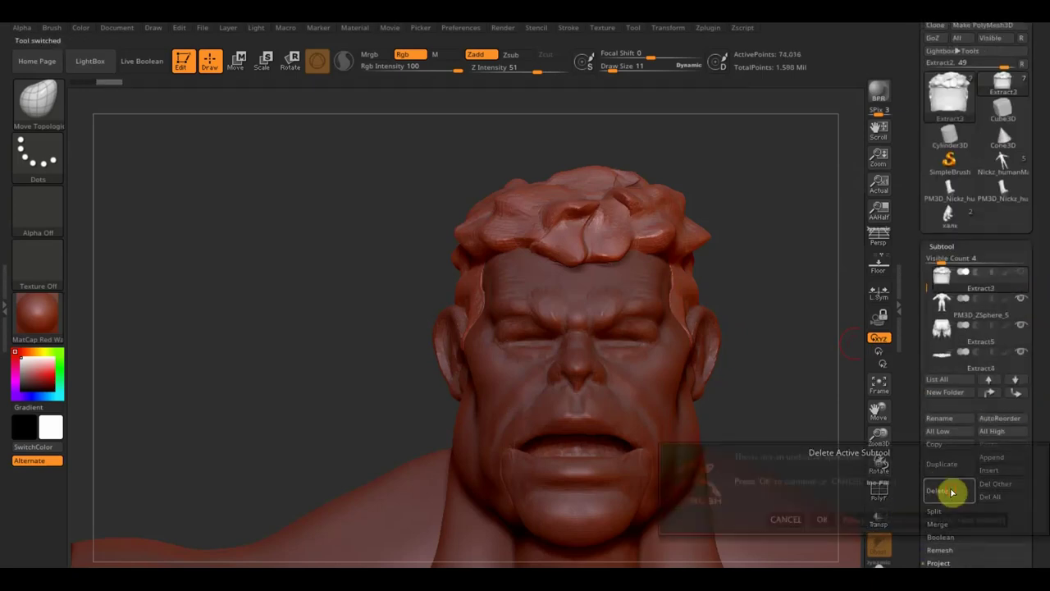
click(823, 518)
Move Extract5 and Extract4 to the bottom of the subtool list, then select Female_PlanesofHead_128.
mouse_move(944, 304)
click(948, 319)
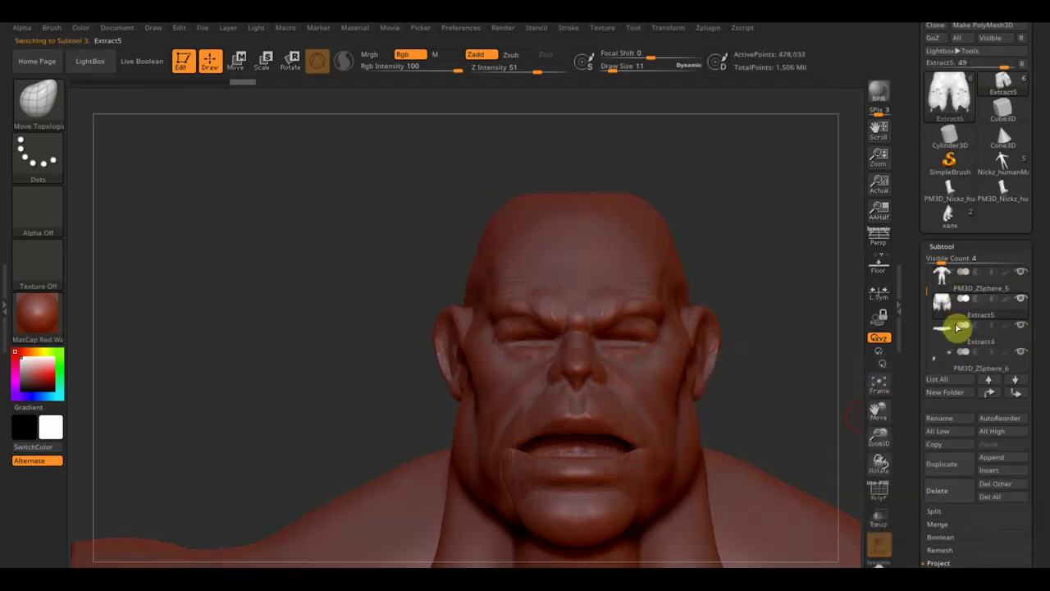
click(1018, 393)
click(1019, 395)
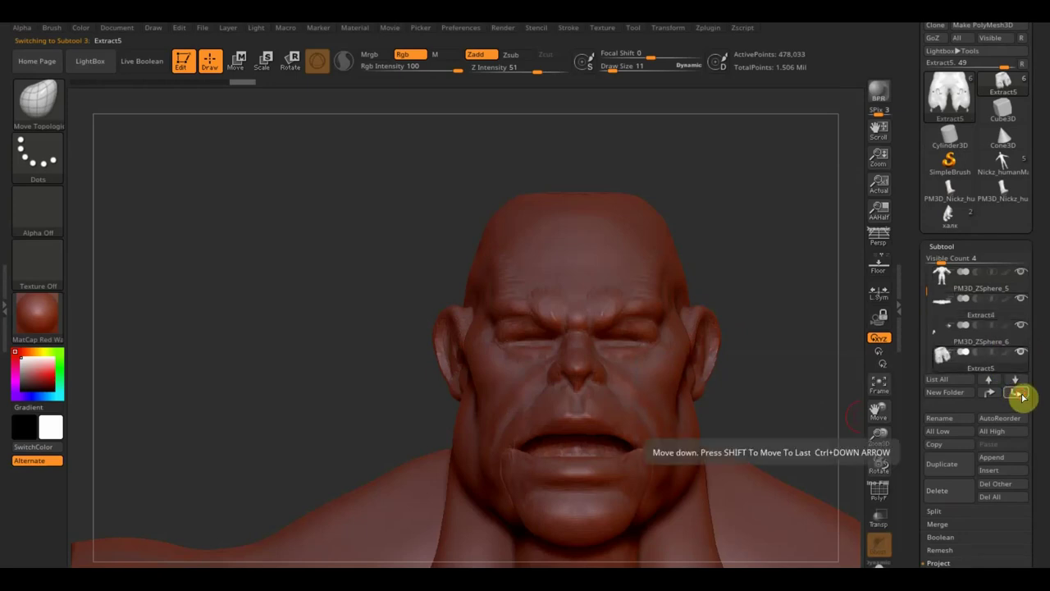
click(1020, 395)
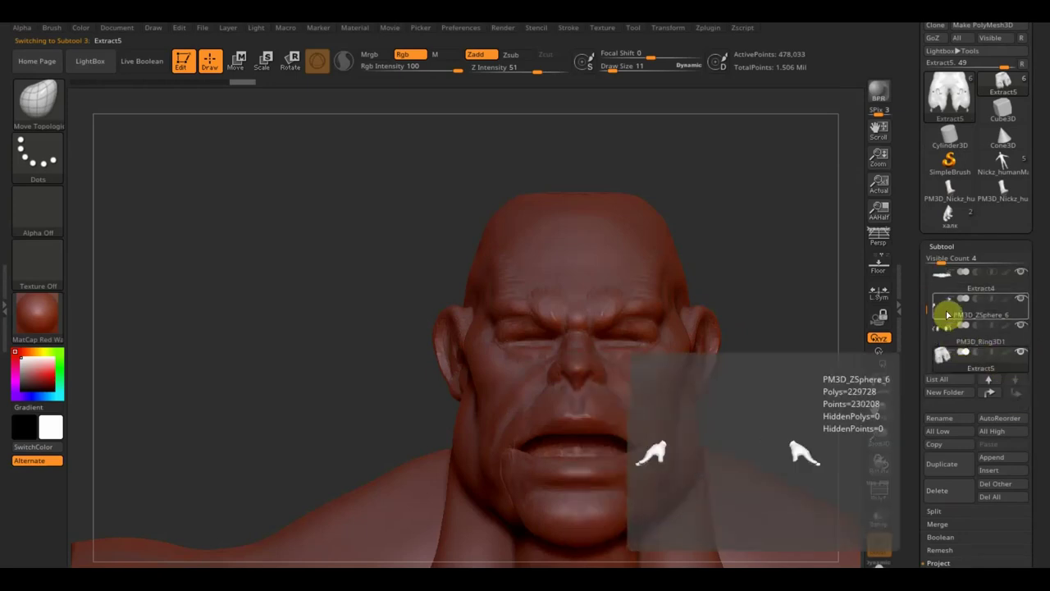
click(945, 279)
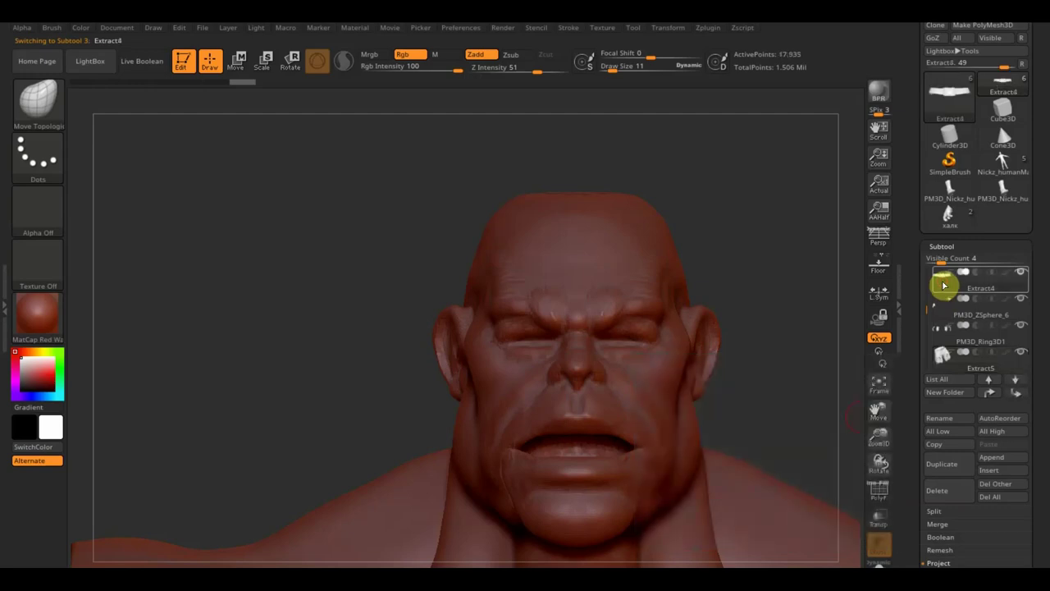
click(1010, 397)
click(1009, 398)
click(1009, 398)
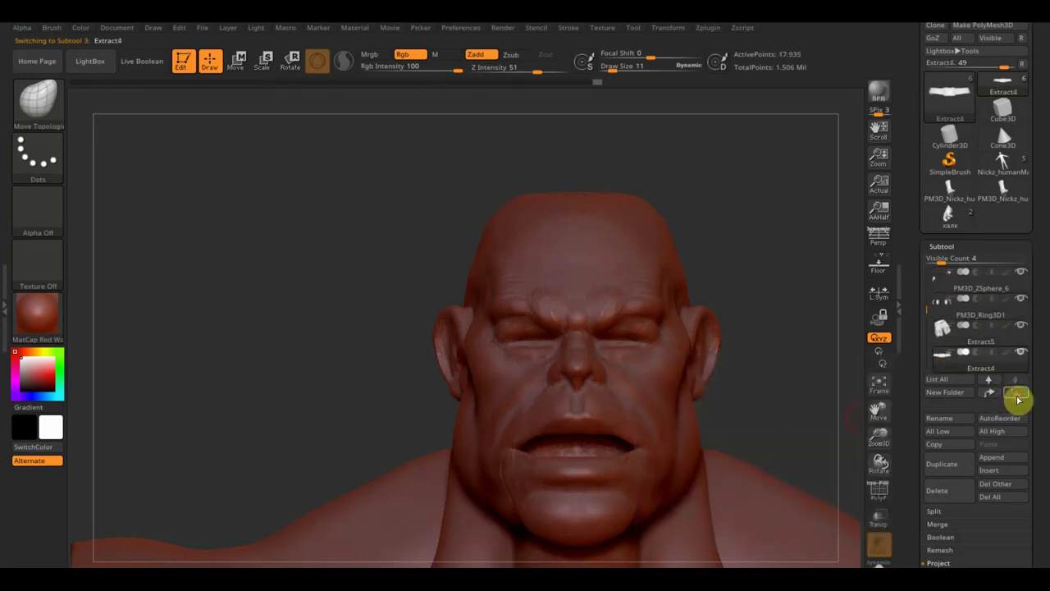
click(945, 279)
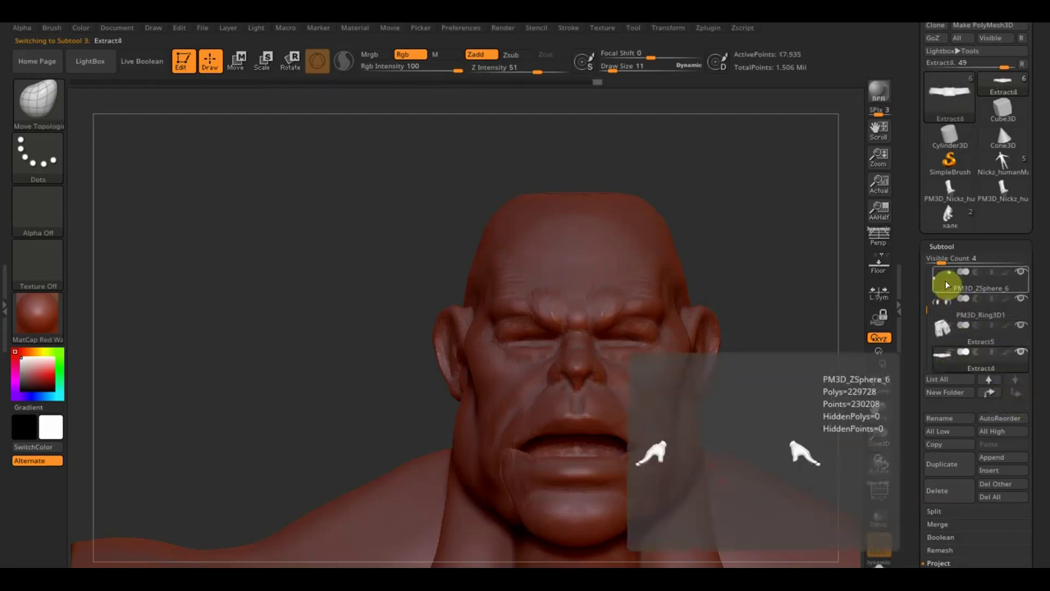
click(992, 379)
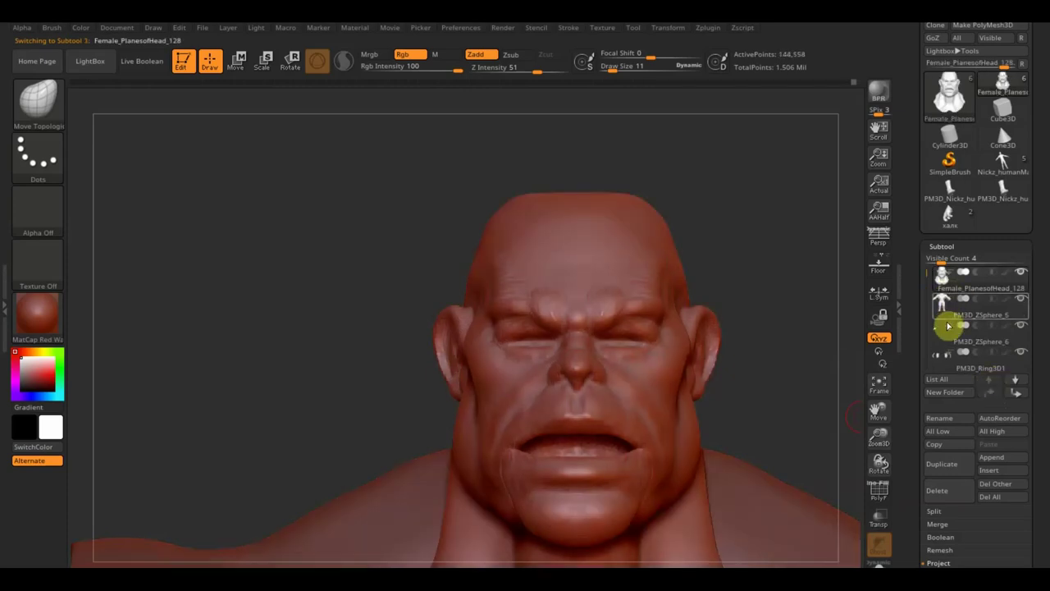
MergeDown the body ZSphere subtools into Female_PlanesofHead_128.
click(941, 524)
click(952, 549)
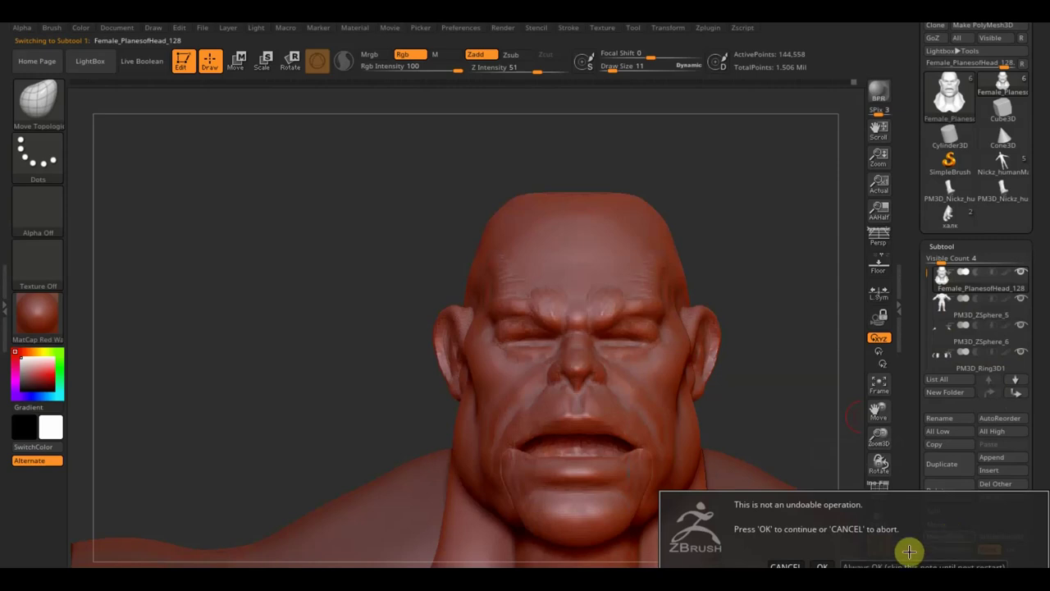
click(875, 566)
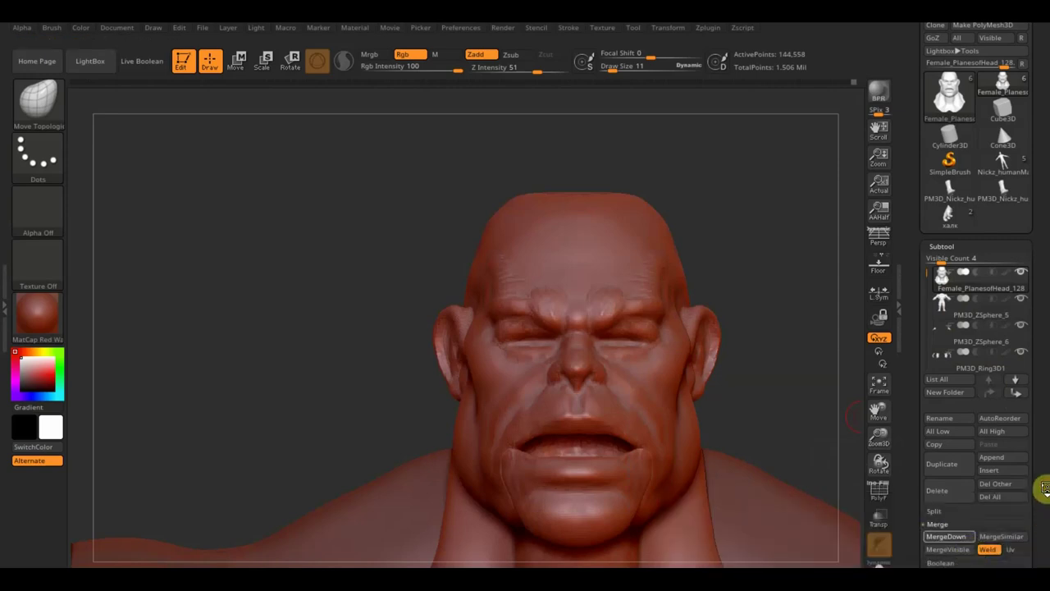
drag(1045, 489, 1043, 429)
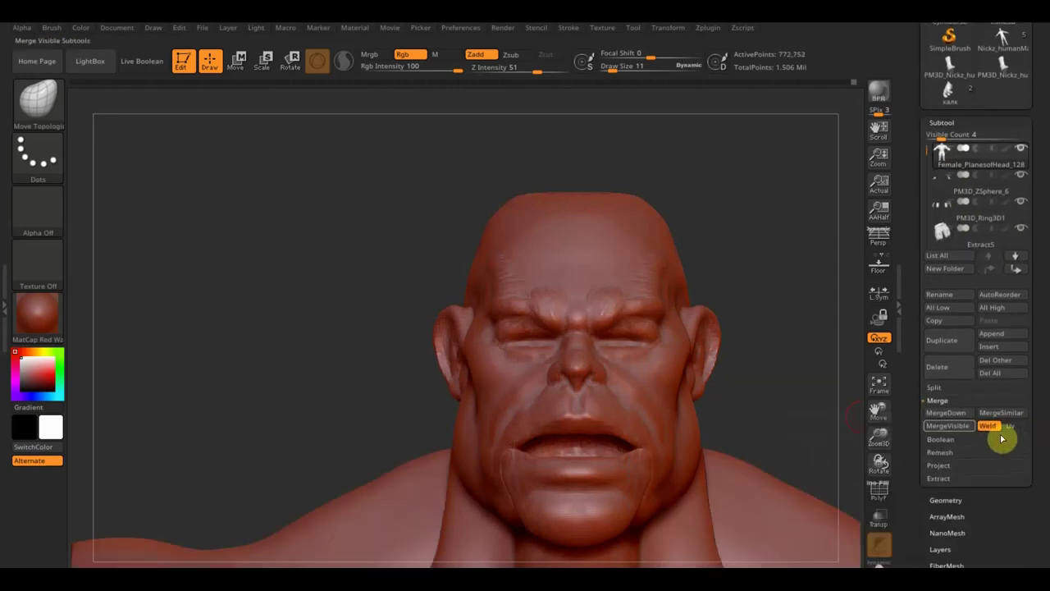
click(937, 367)
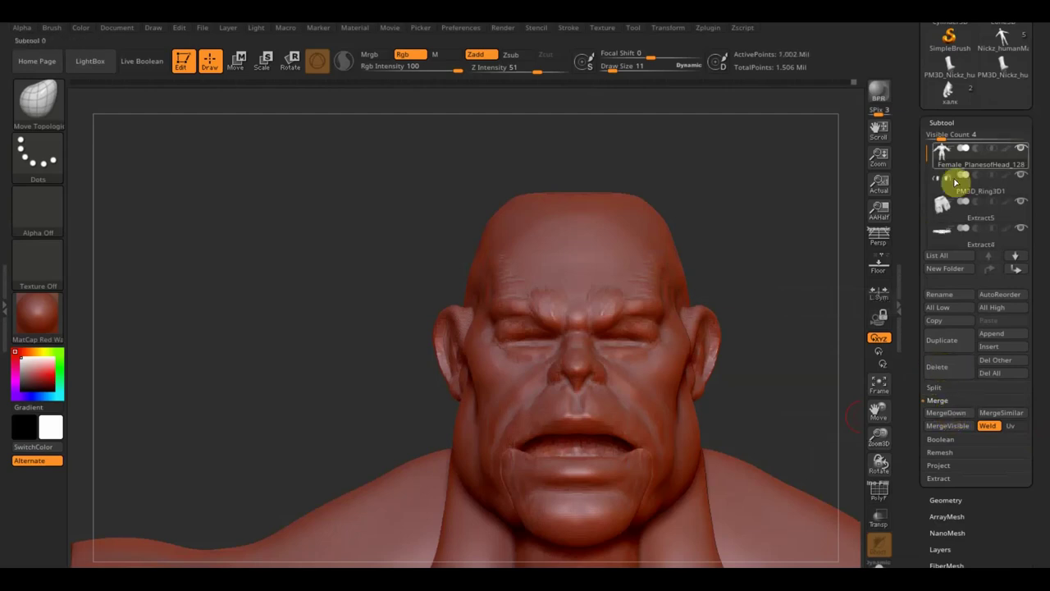
Merge Extract5 into PM3D_Ring3D1, then reselect Female_PlanesofHead_128.
click(1013, 178)
mouse_move(958, 181)
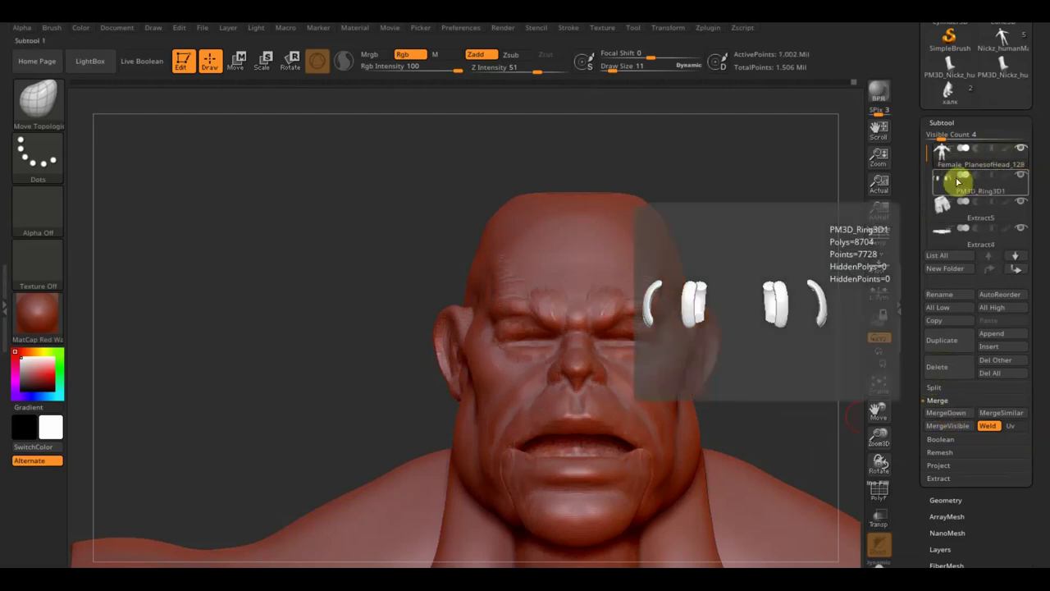
click(966, 208)
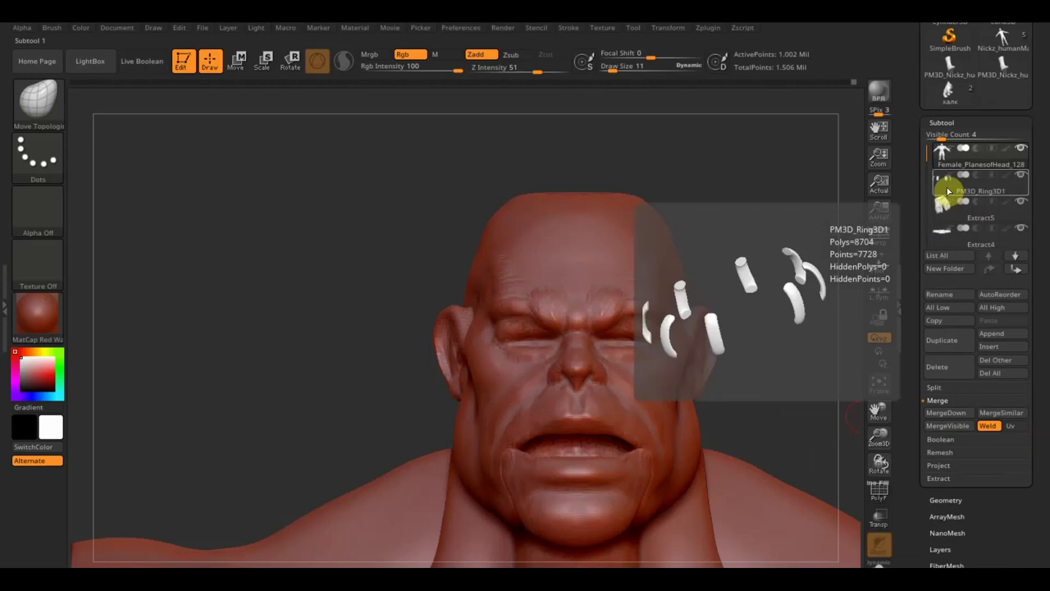
click(947, 191)
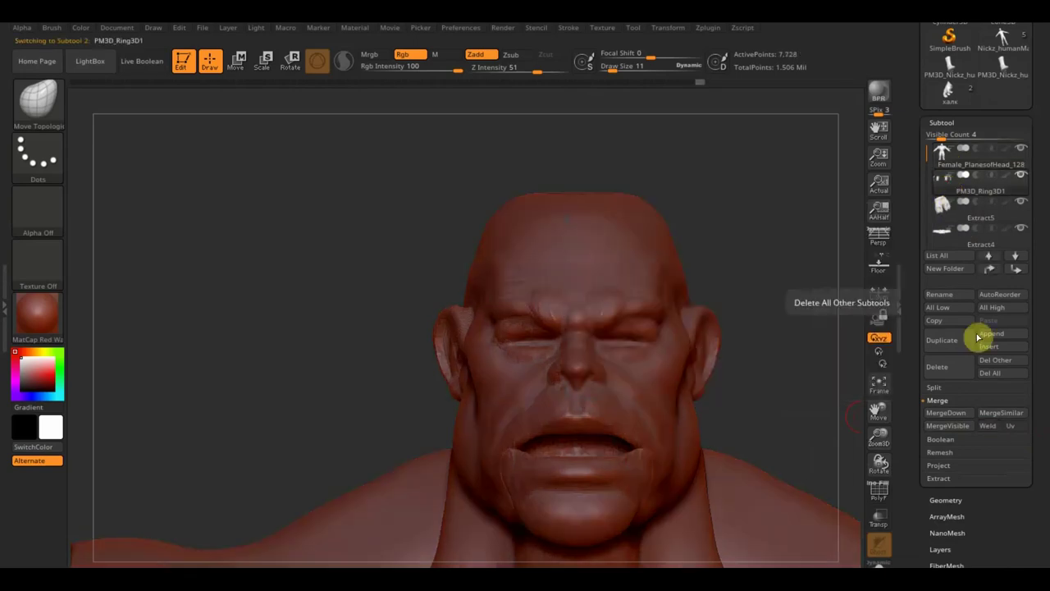
click(952, 413)
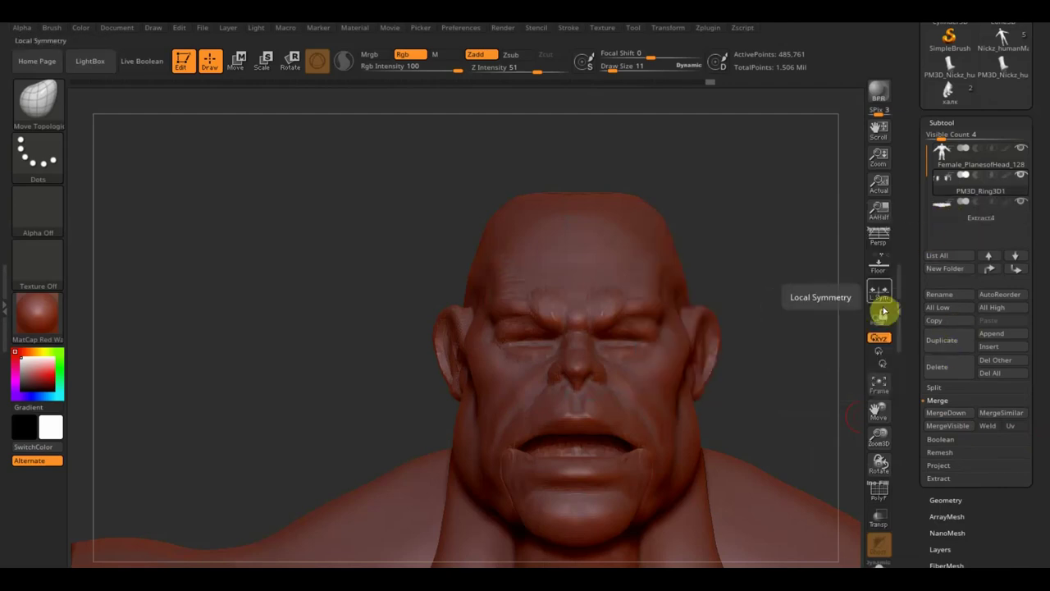
mouse_move(976, 156)
click(954, 166)
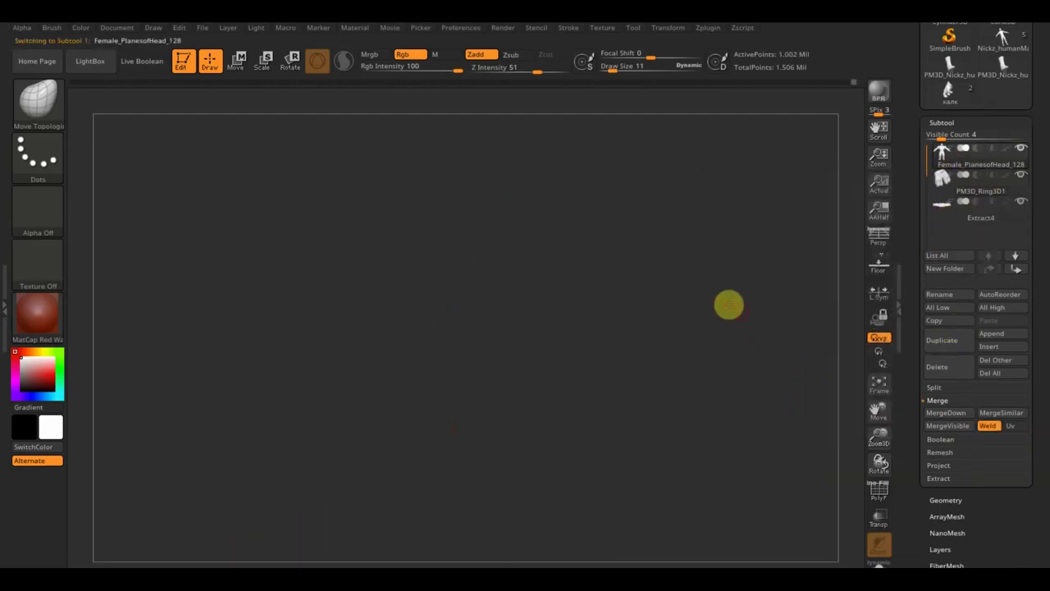
Frame the body and hide the PM3D_Ring3D1 and Extract4 pieces.
click(875, 390)
drag(750, 438, 711, 429)
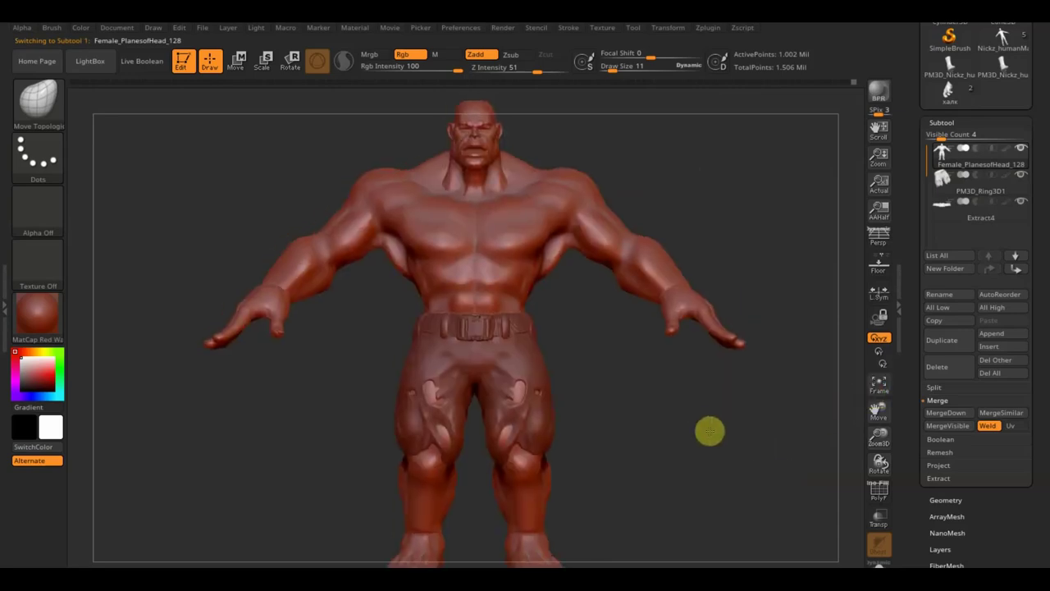
shift+click(1021, 147)
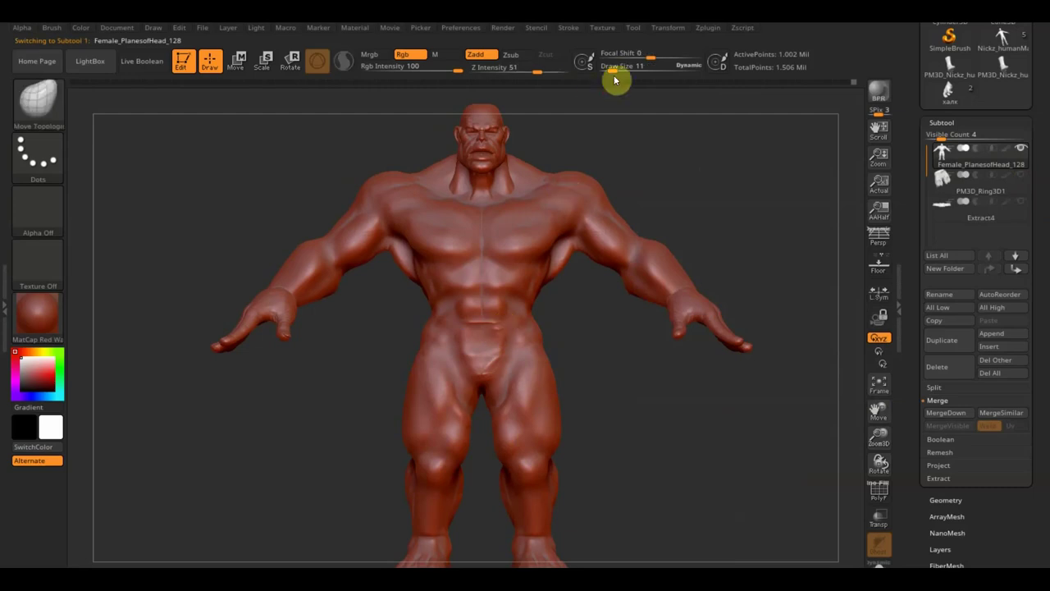
Smooth the Hulk's abs and pelvis with a slightly larger brush, then refit the view.
drag(614, 74, 620, 74)
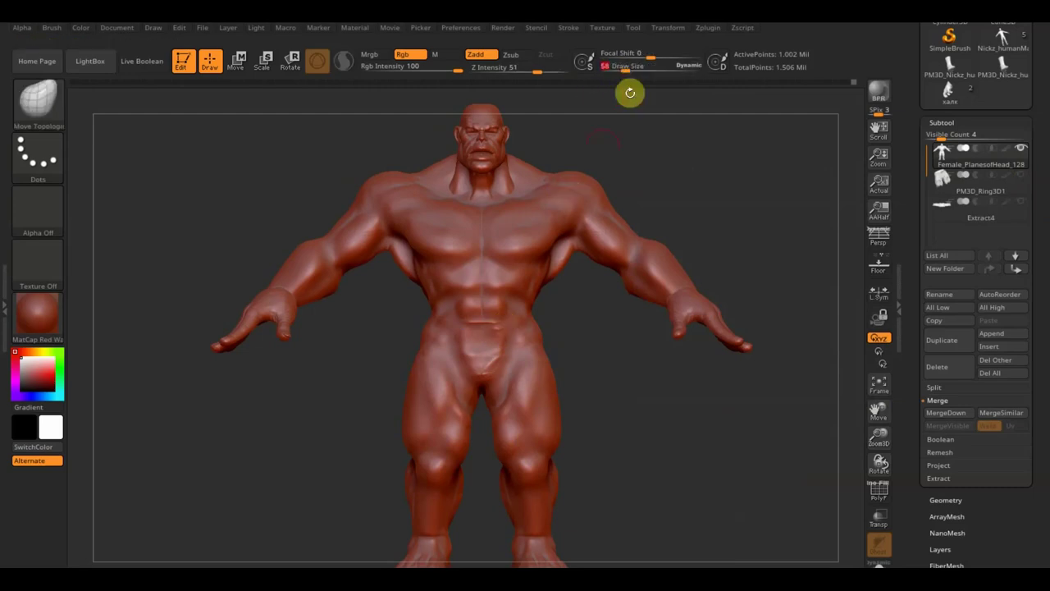
key(shift)
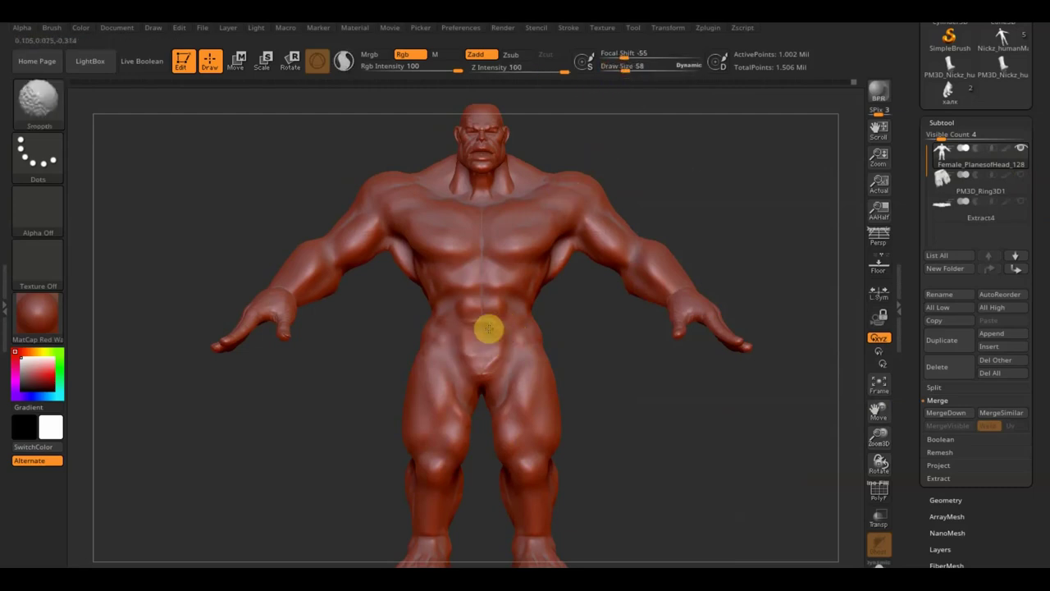
shift+click(624, 341)
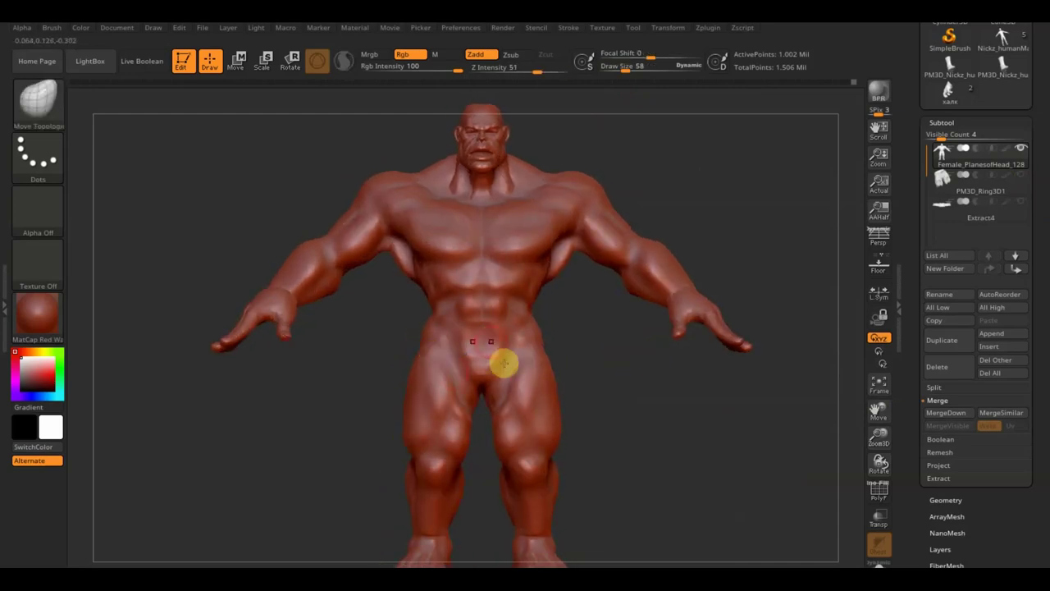
shift+drag(556, 336, 599, 375)
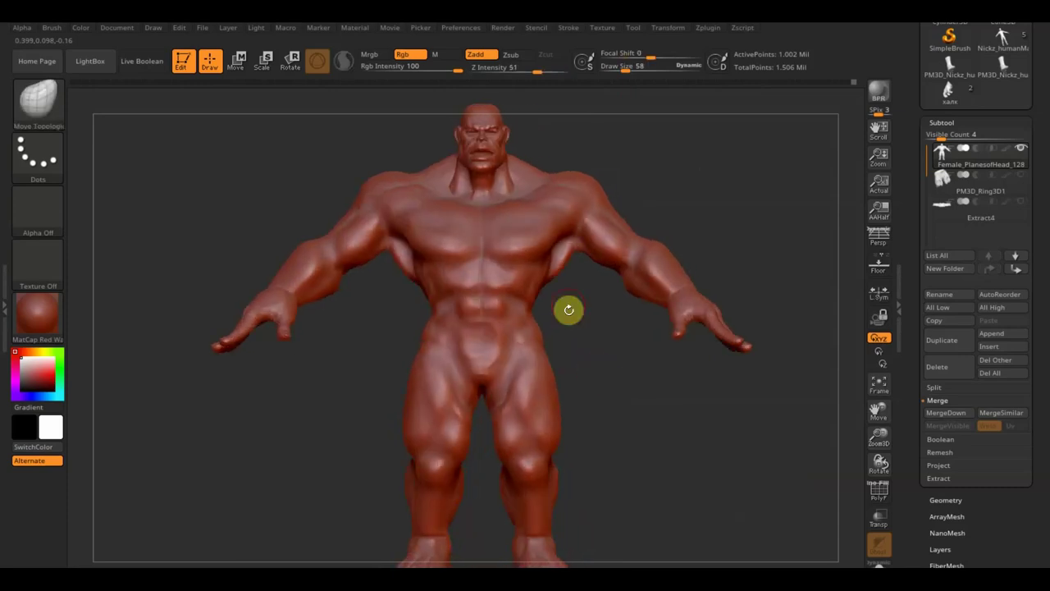
drag(567, 307, 605, 336)
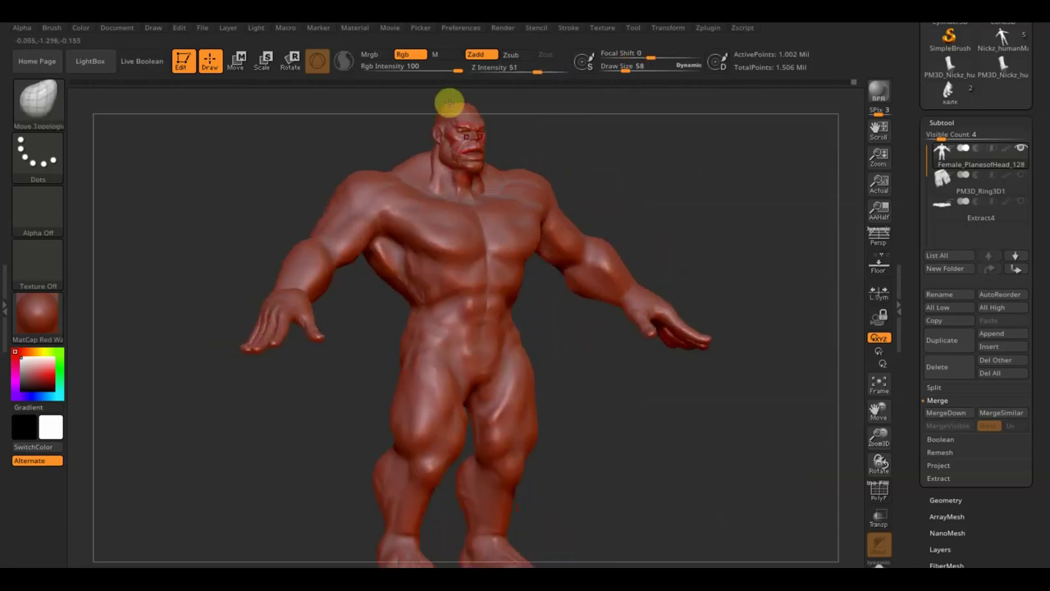
mouse_move(637, 415)
mouse_down()
mouse_move(629, 451)
mouse_move(647, 450)
mouse_up()
key(f)
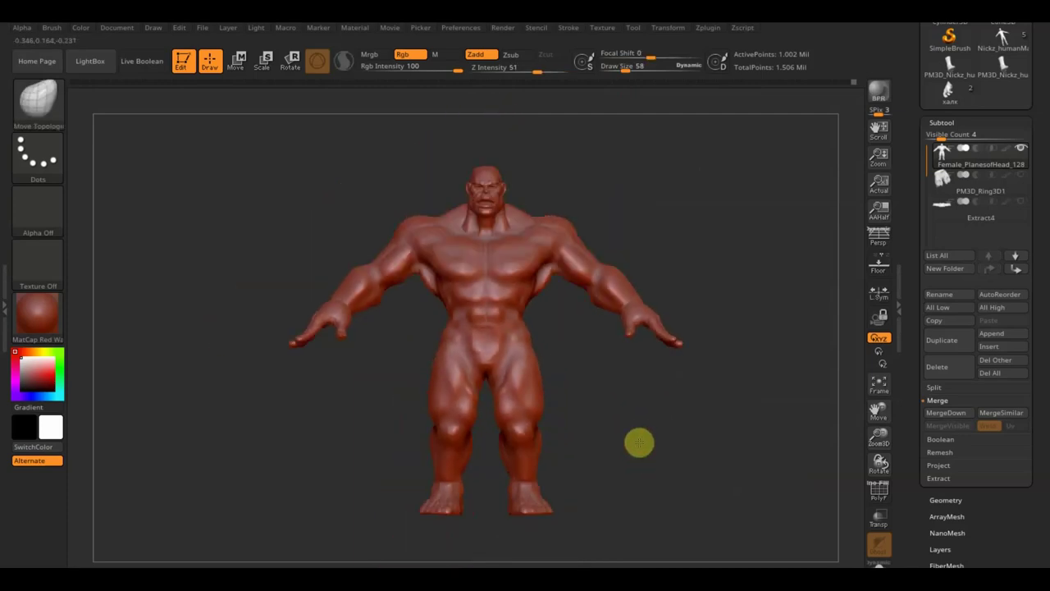
click(961, 498)
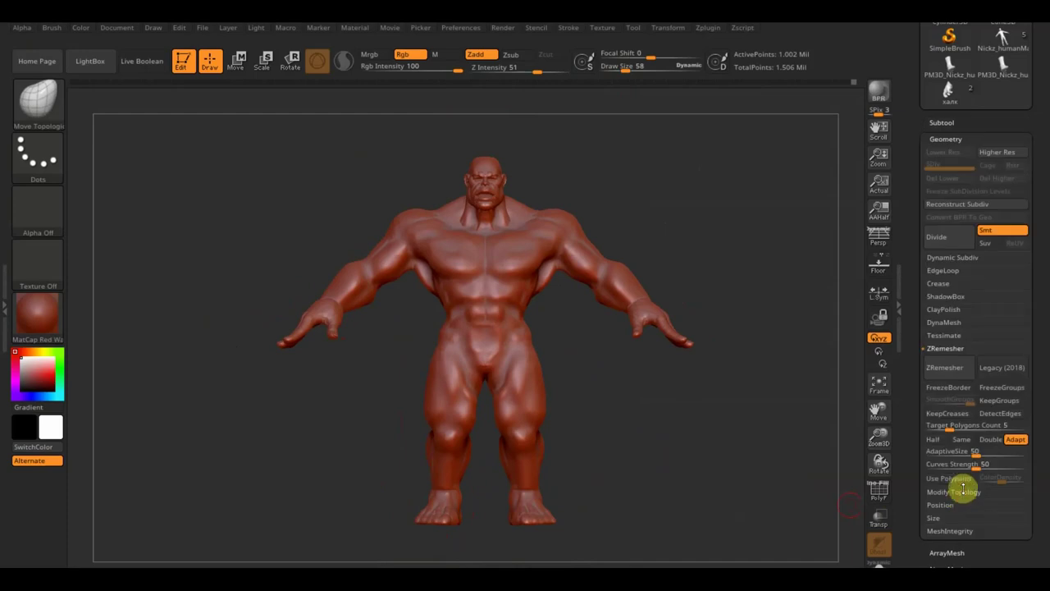
Try DynaMesh at resolution 1368 on the body, then undo it.
click(952, 325)
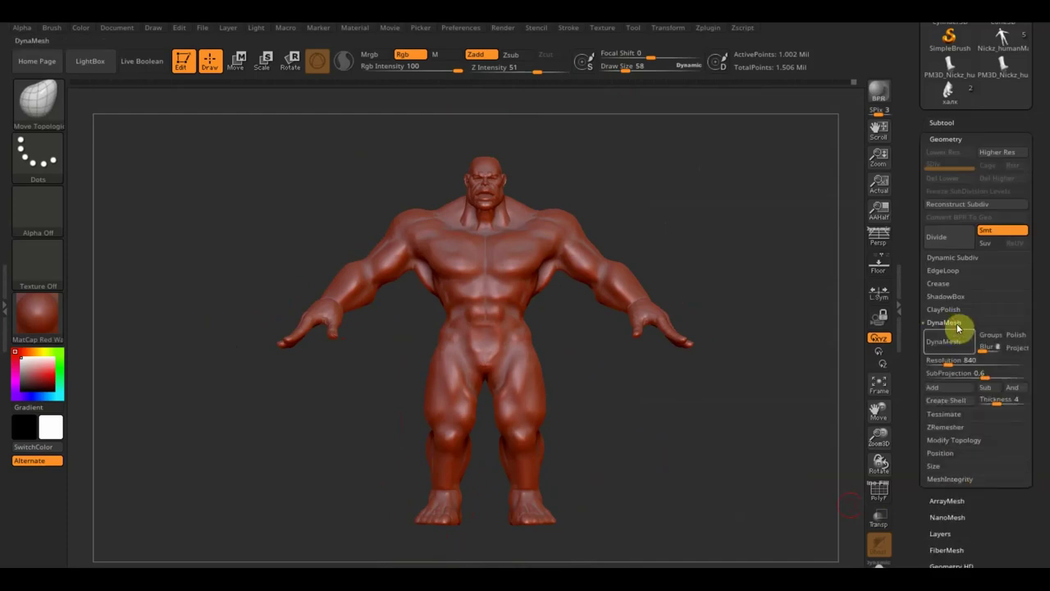
click(950, 362)
text(1368)
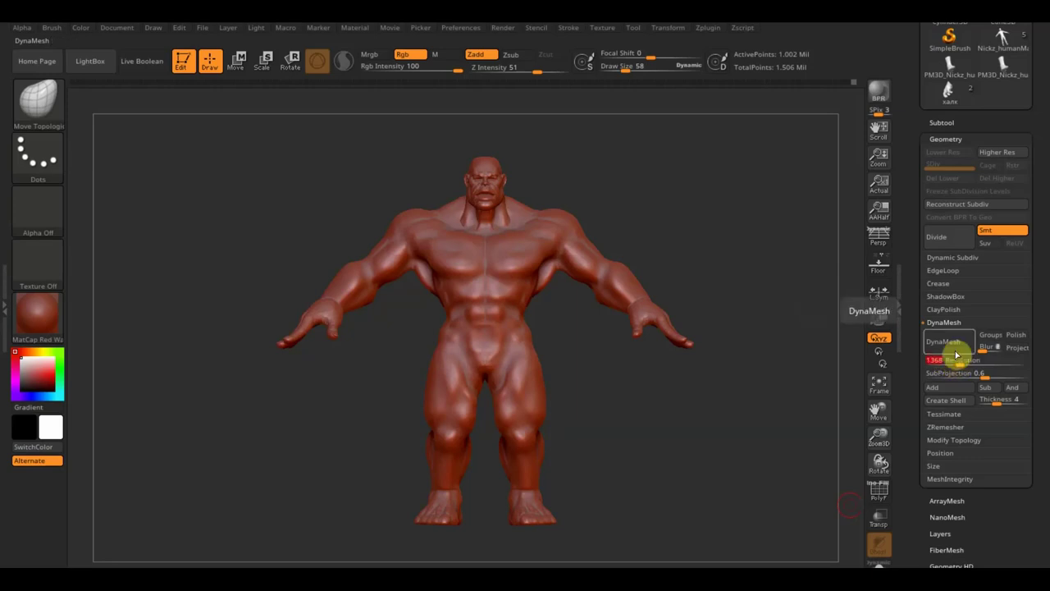
key(Return)
click(953, 351)
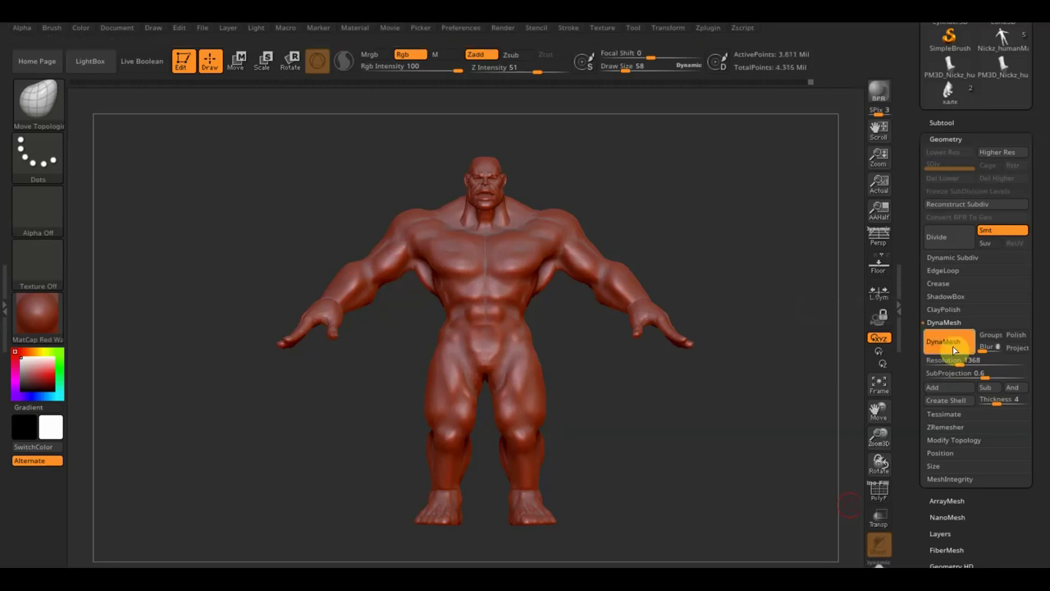
key(ctrl+z)
click(953, 347)
key(ctrl+z)
DynaMesh the body at resolution 480, reaching about 693,359 active points.
click(946, 361)
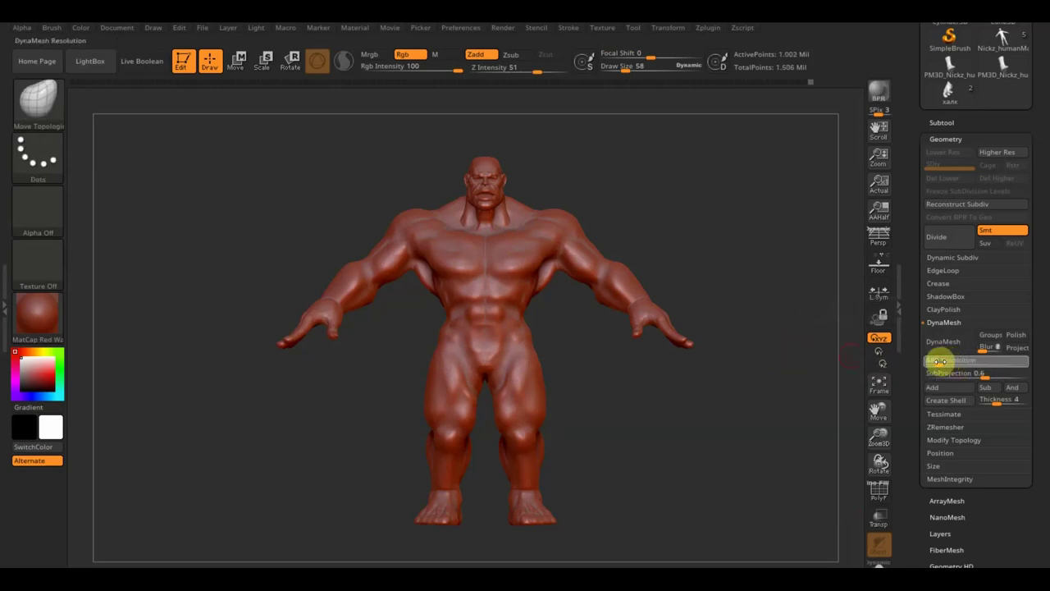
text(480)
click(878, 272)
click(878, 273)
key(Return)
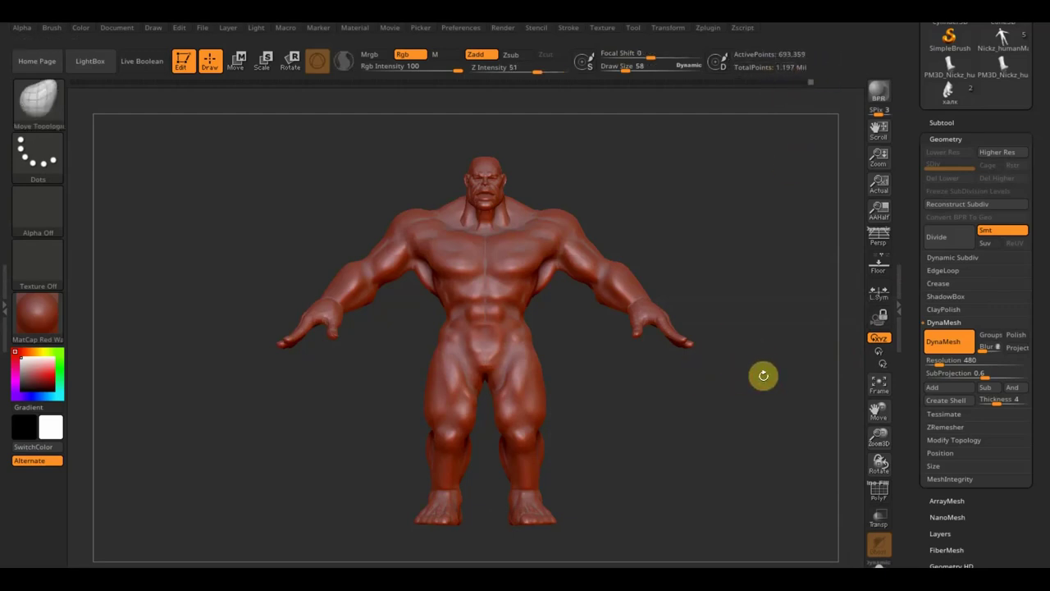
click(964, 119)
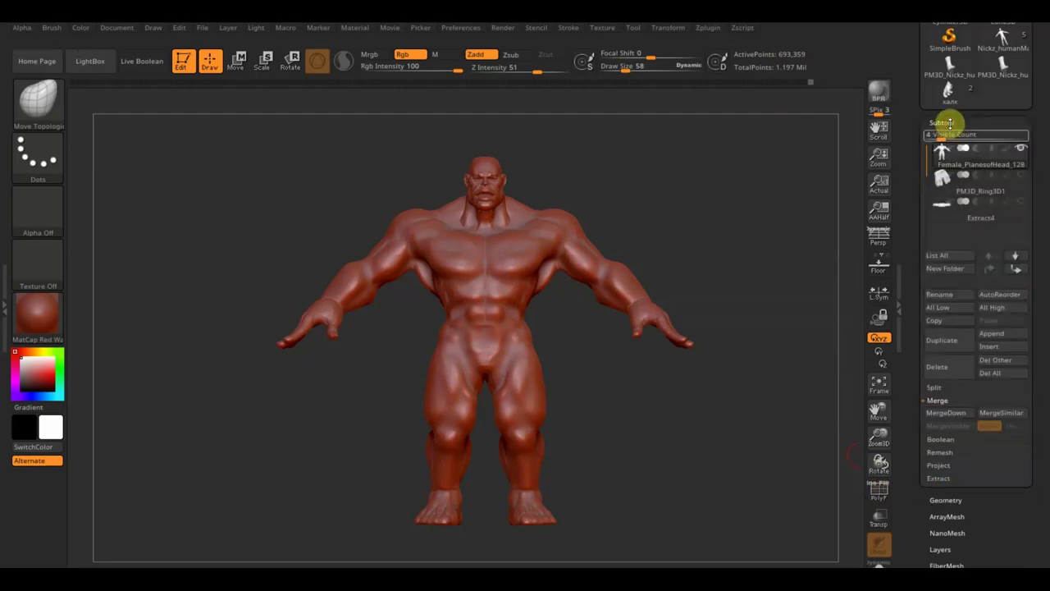
Toggle subtool visibility to isolate head and hands, restore the full body, and turn DynaMesh off.
ctrl+shift+click(514, 245)
ctrl+shift+click(514, 244)
ctrl+shift+click(658, 239)
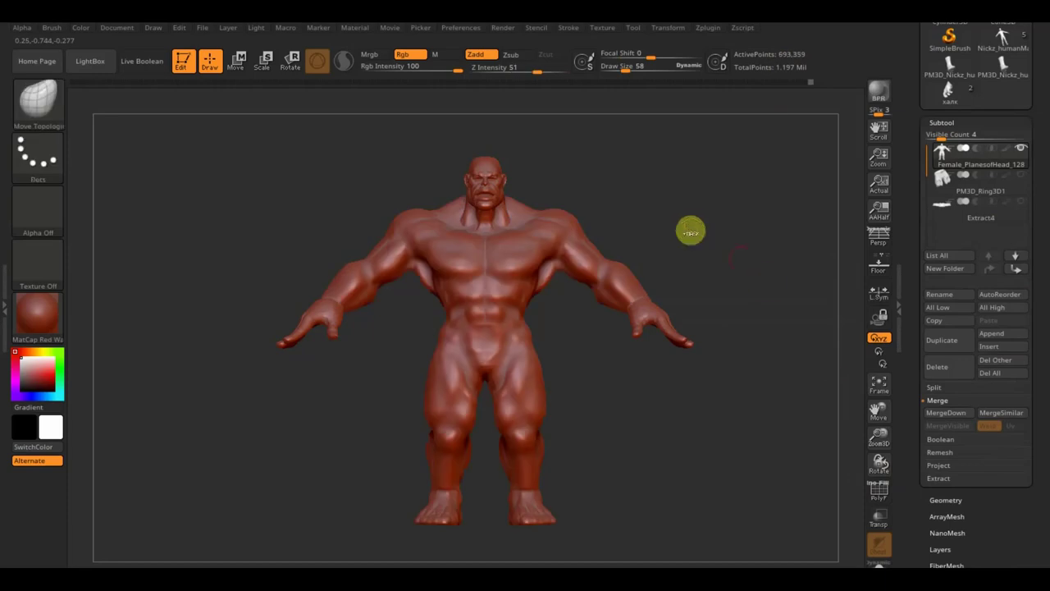
click(947, 500)
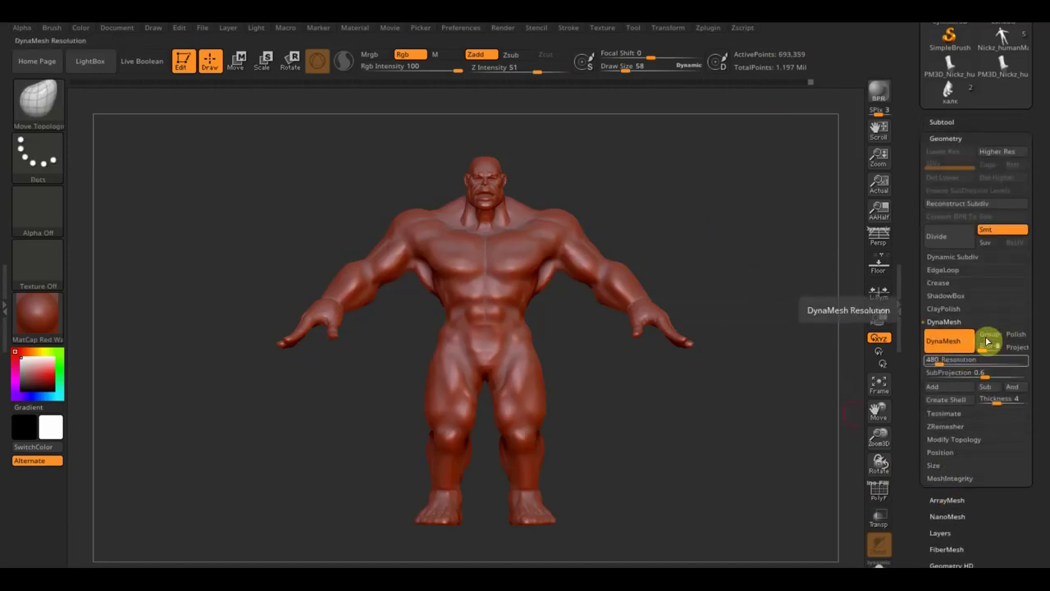
click(948, 348)
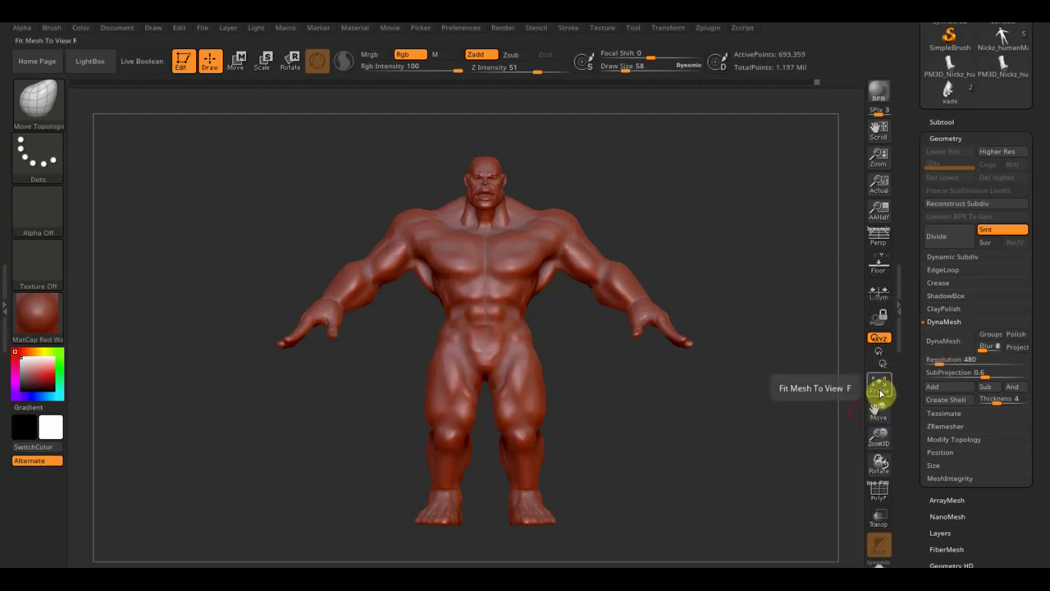
Check the even polygon grid on the torso and neck with the PolyF wireframe, then hide it.
click(881, 496)
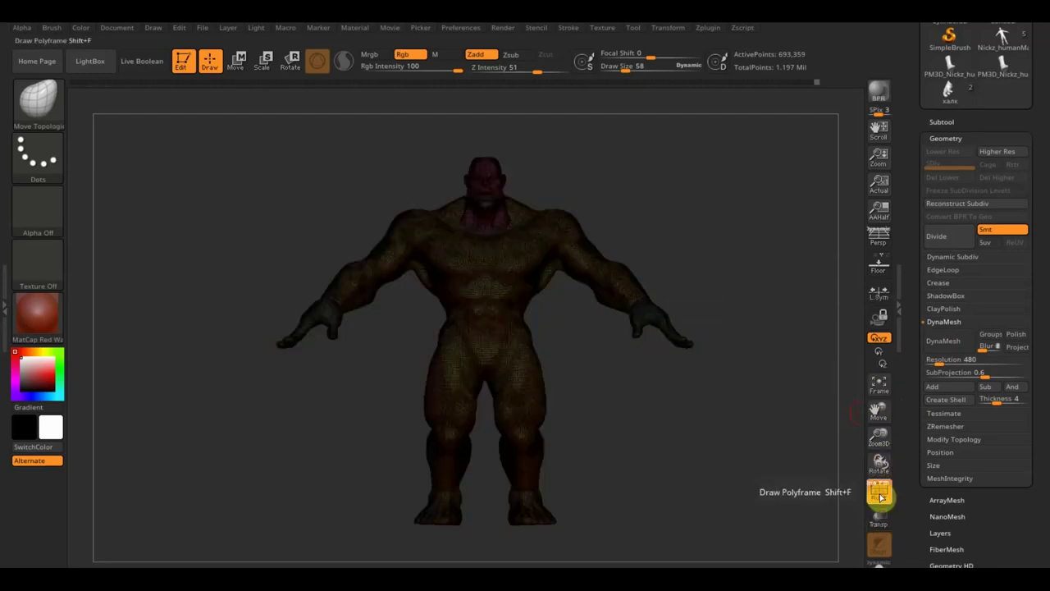
key(ctrl+shift)
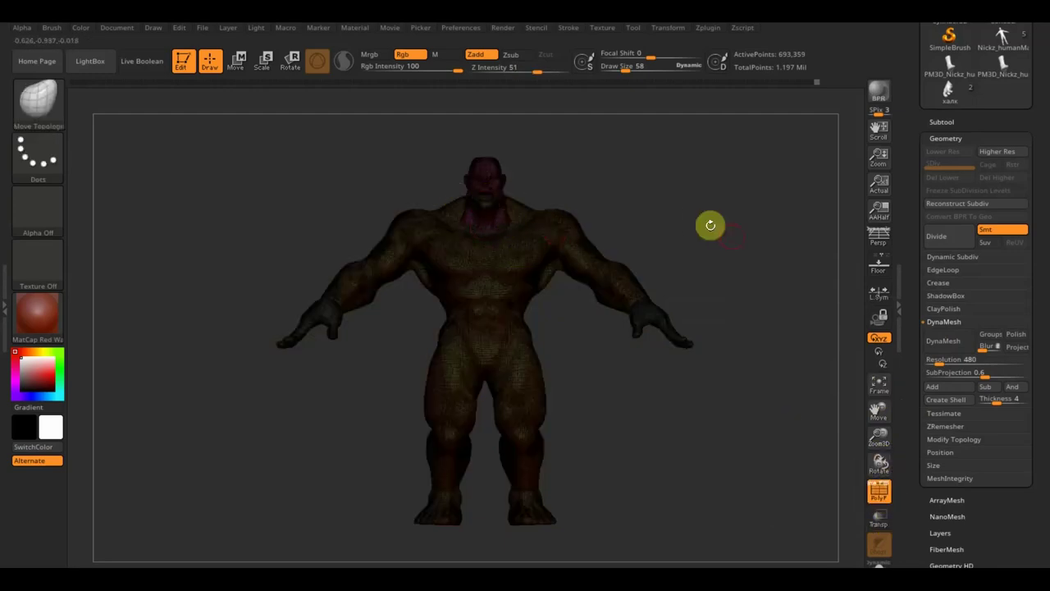
mouse_move(720, 222)
alt+mouse_down()
mouse_move(739, 312)
mouse_move(785, 418)
mouse_move(793, 219)
mouse_move(796, 362)
alt+mouse_up()
click(879, 492)
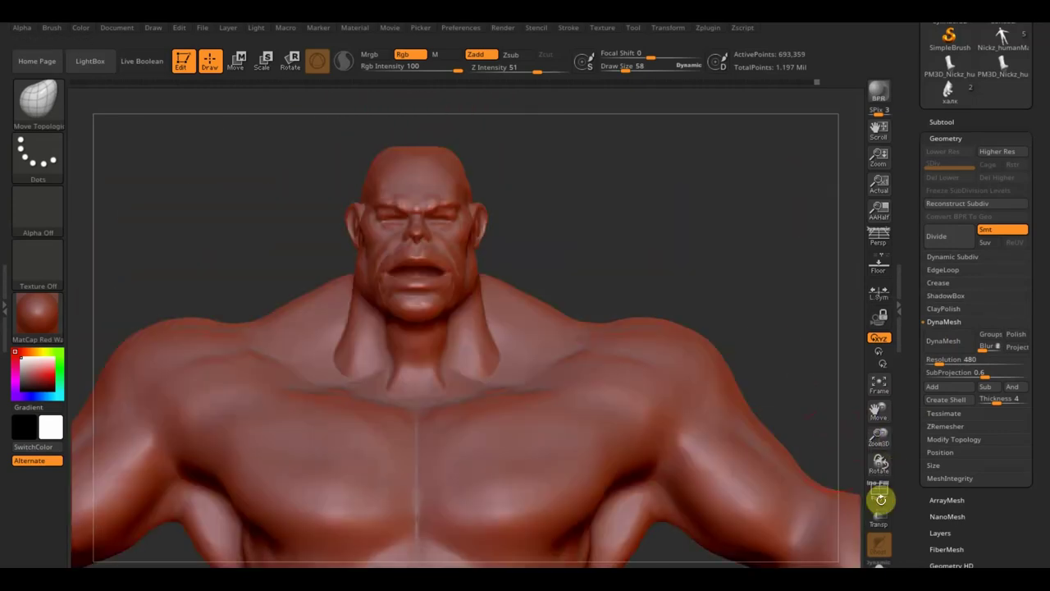
Smooth the remeshing artefacts along the side of the neck and verify with the wireframe.
mouse_move(722, 269)
mouse_down()
mouse_move(685, 279)
mouse_move(671, 300)
mouse_up()
key(shift)
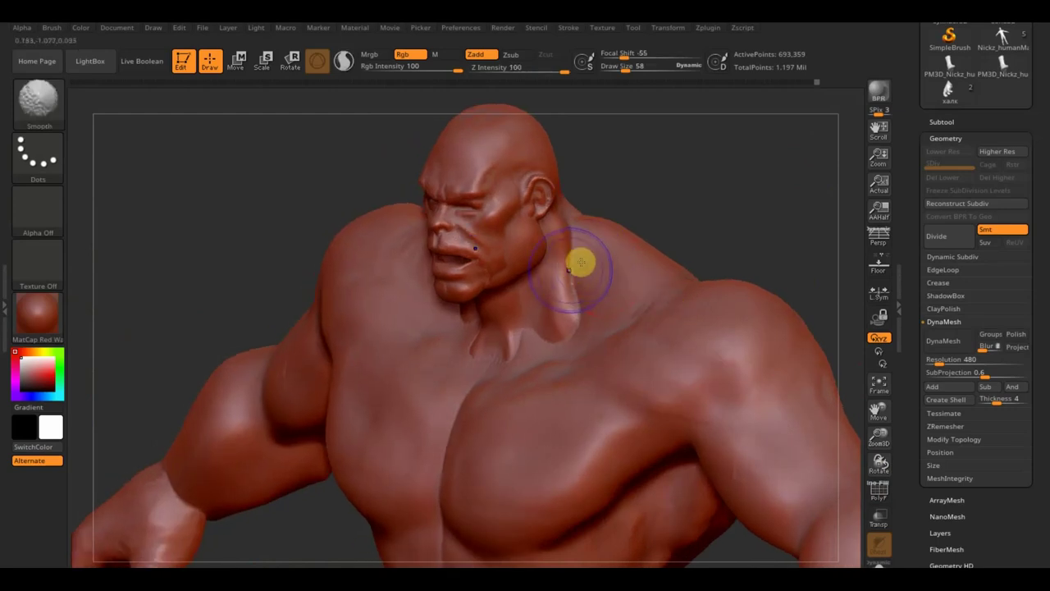
mouse_move(687, 197)
mouse_down()
mouse_move(727, 159)
mouse_move(747, 197)
mouse_up()
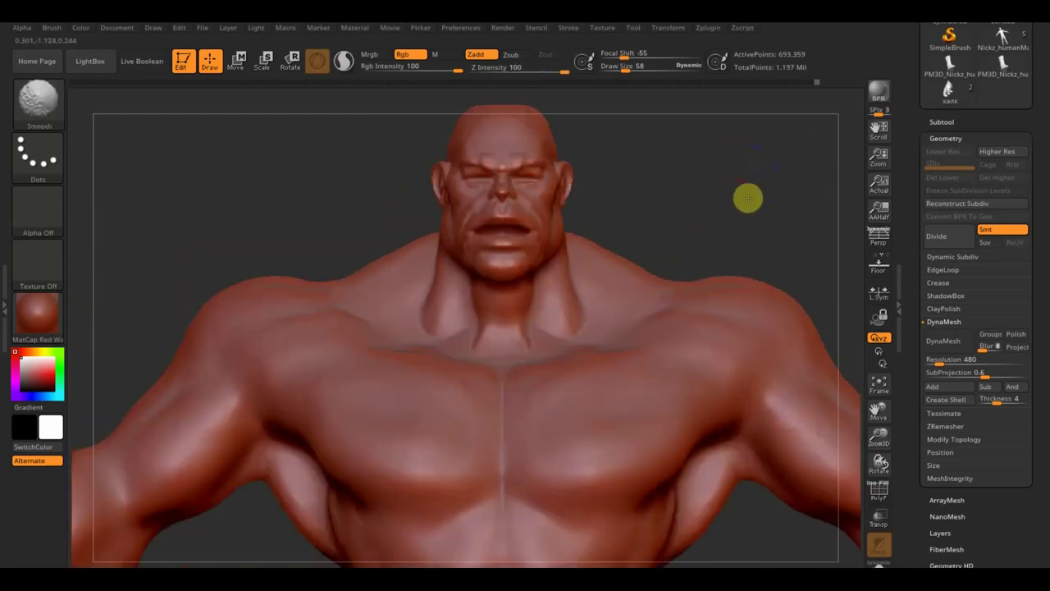
key(shift)
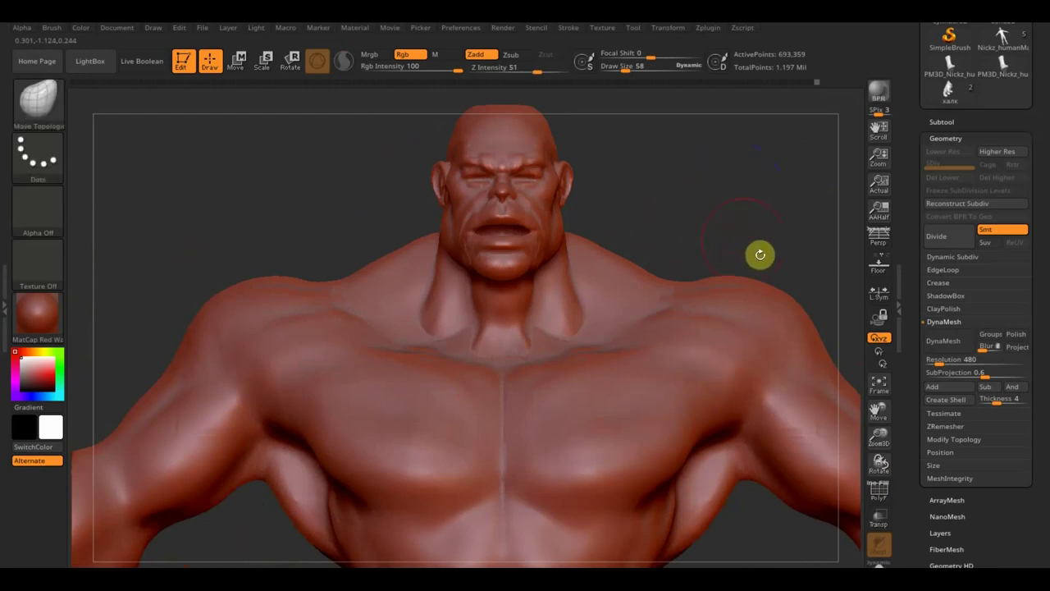
click(879, 491)
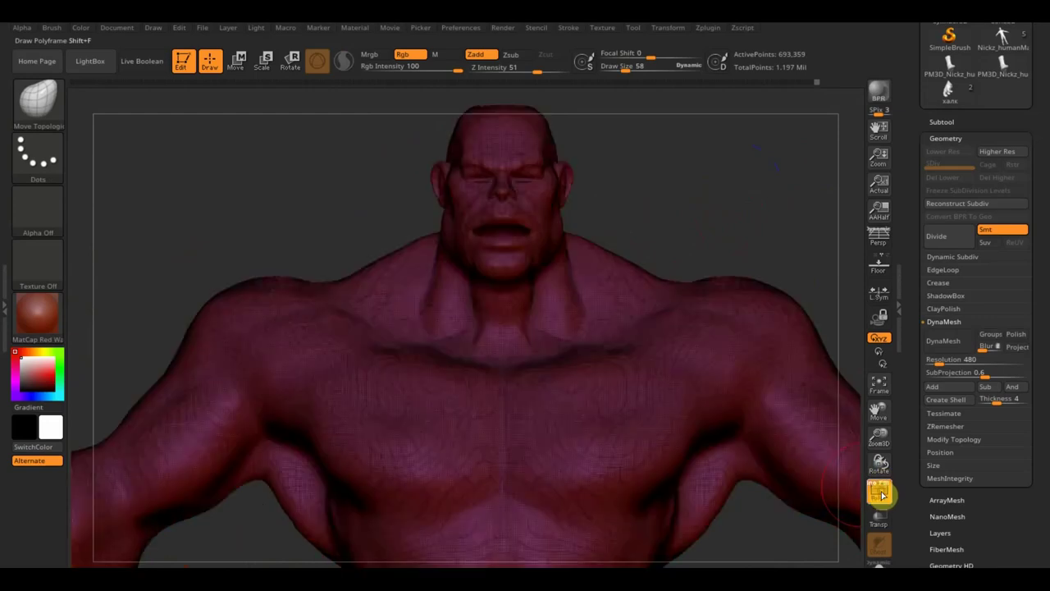
click(877, 487)
Turn to a three-quarter view of the neck and mask two patches at its base.
drag(774, 349, 725, 243)
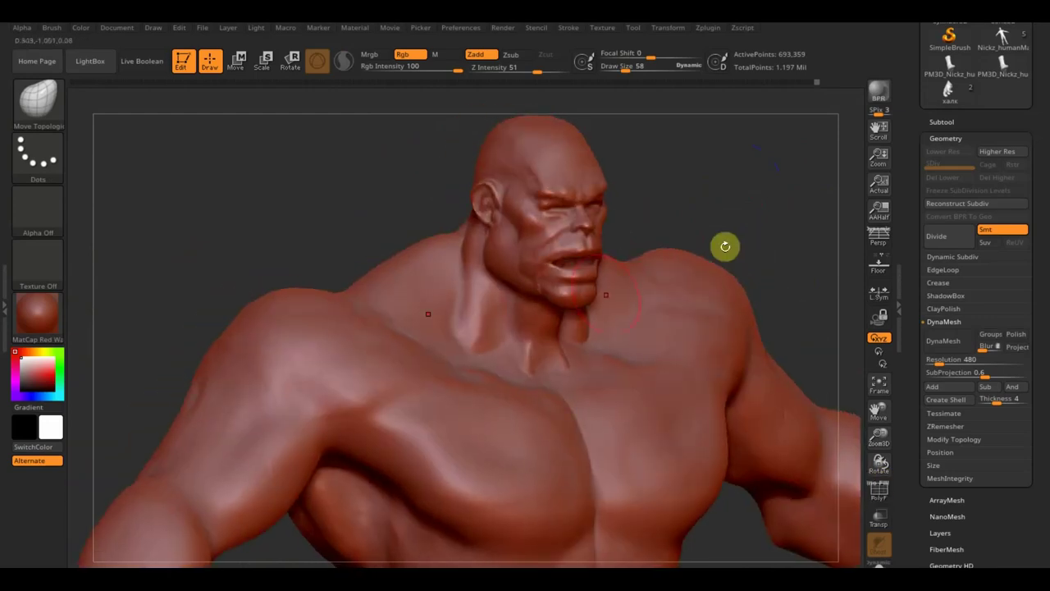
alt+drag(774, 219, 793, 300)
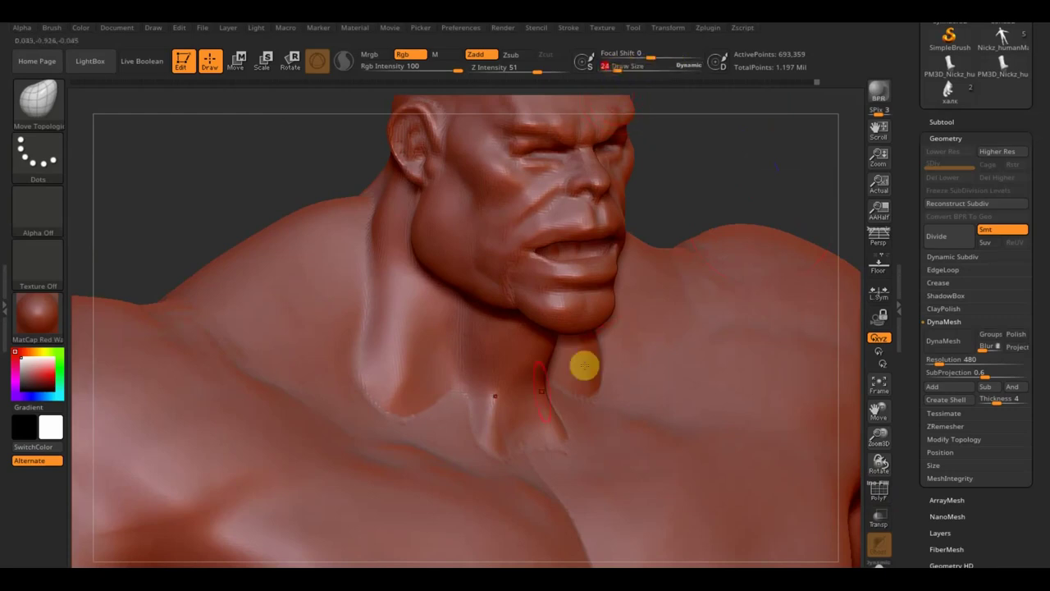
ctrl+click(583, 398)
ctrl+click(422, 418)
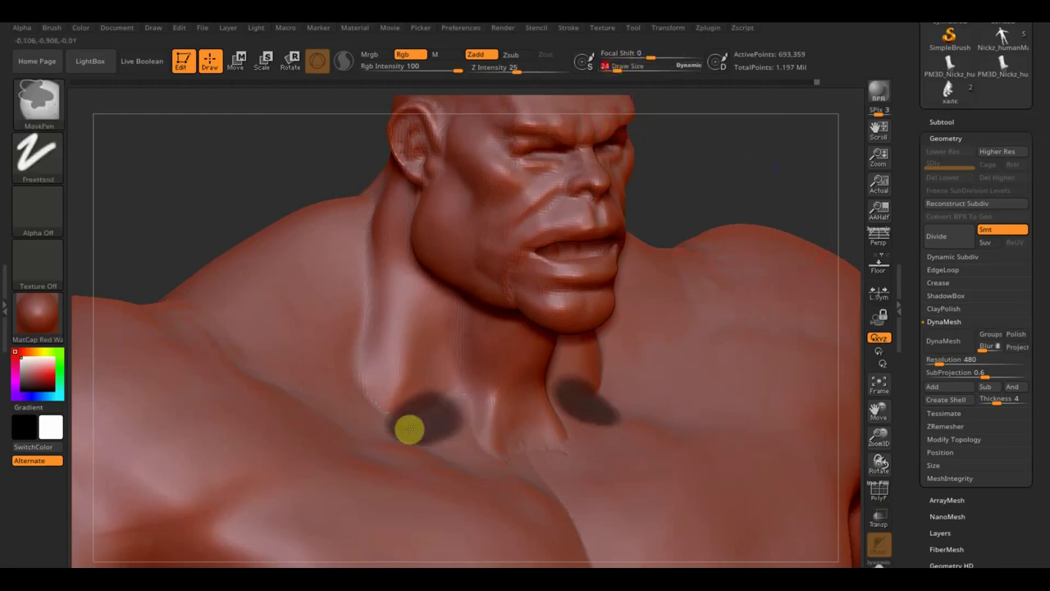
ctrl+click(727, 177)
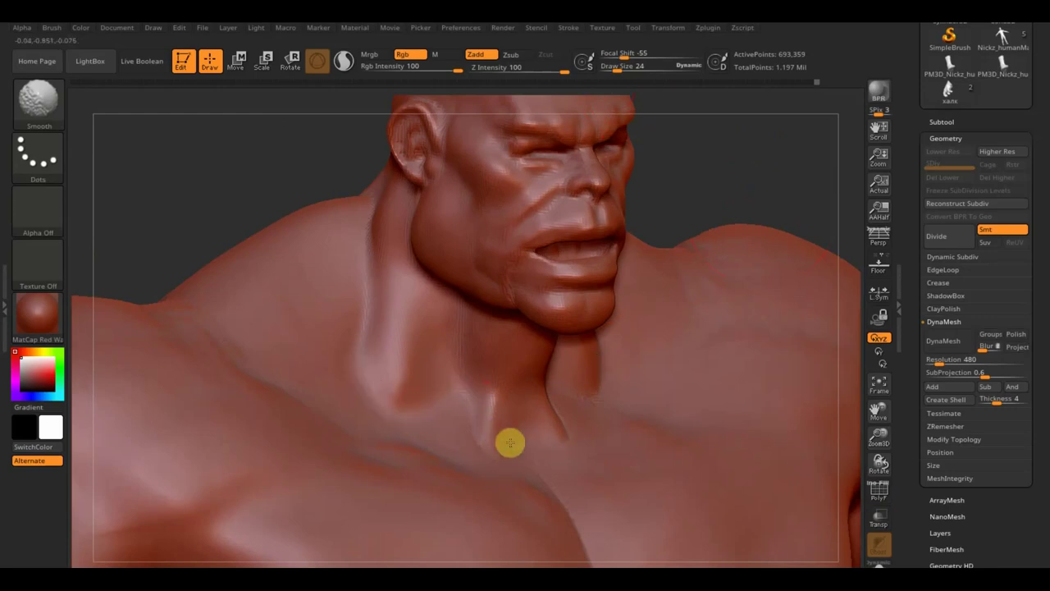
right_drag(312, 260, 469, 285)
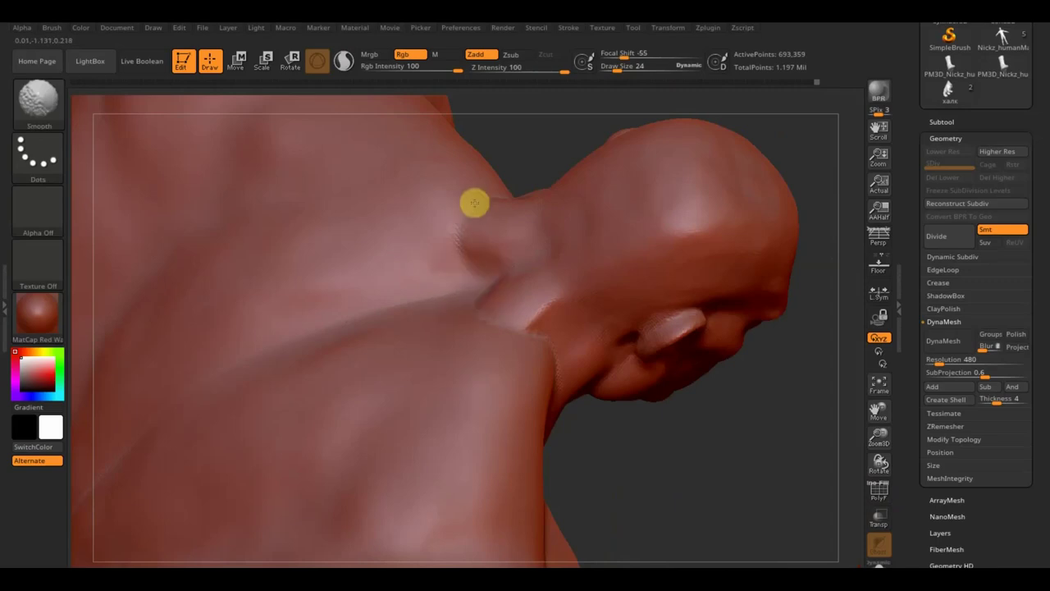
mouse_move(544, 380)
right_down()
mouse_move(652, 452)
mouse_move(539, 401)
mouse_move(470, 343)
right_up()
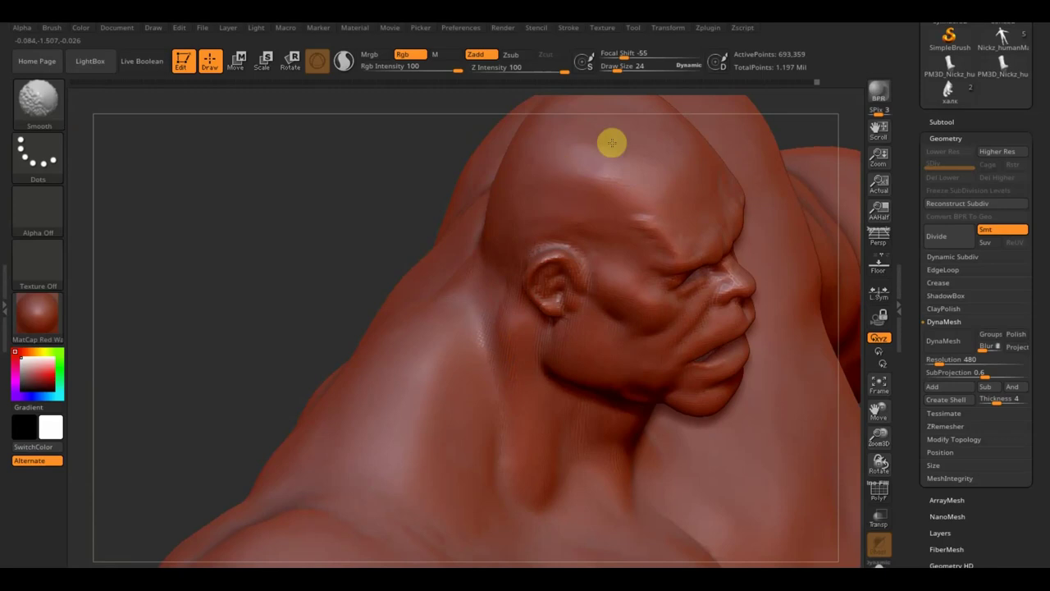
mouse_move(235, 329)
mouse_down()
mouse_move(192, 237)
mouse_move(237, 320)
mouse_up()
mouse_move(304, 353)
mouse_down()
mouse_move(248, 188)
mouse_move(252, 312)
mouse_move(403, 235)
mouse_move(437, 308)
mouse_move(446, 364)
mouse_up()
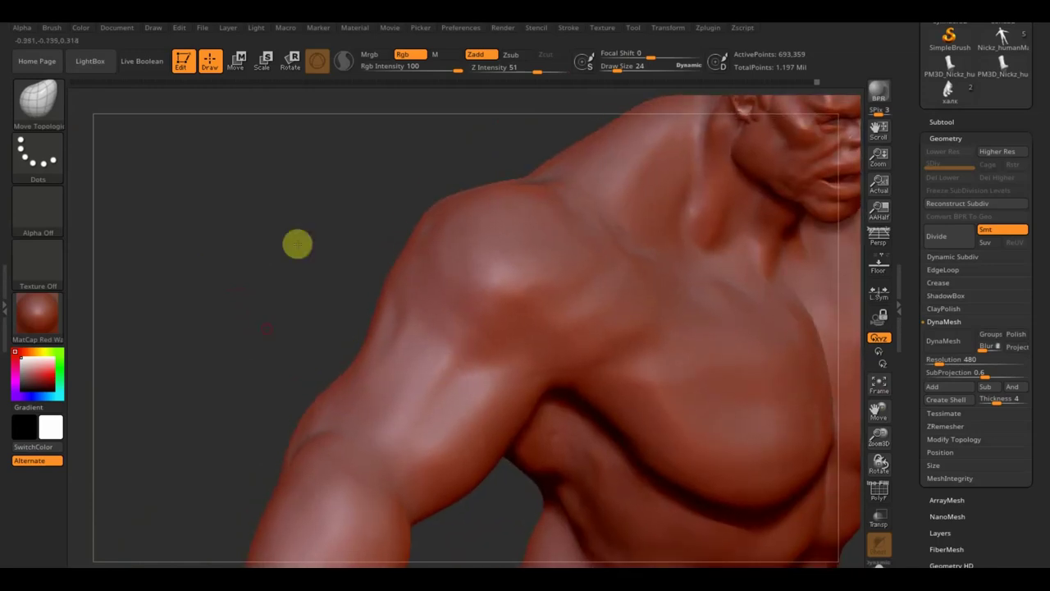
drag(297, 244, 369, 176)
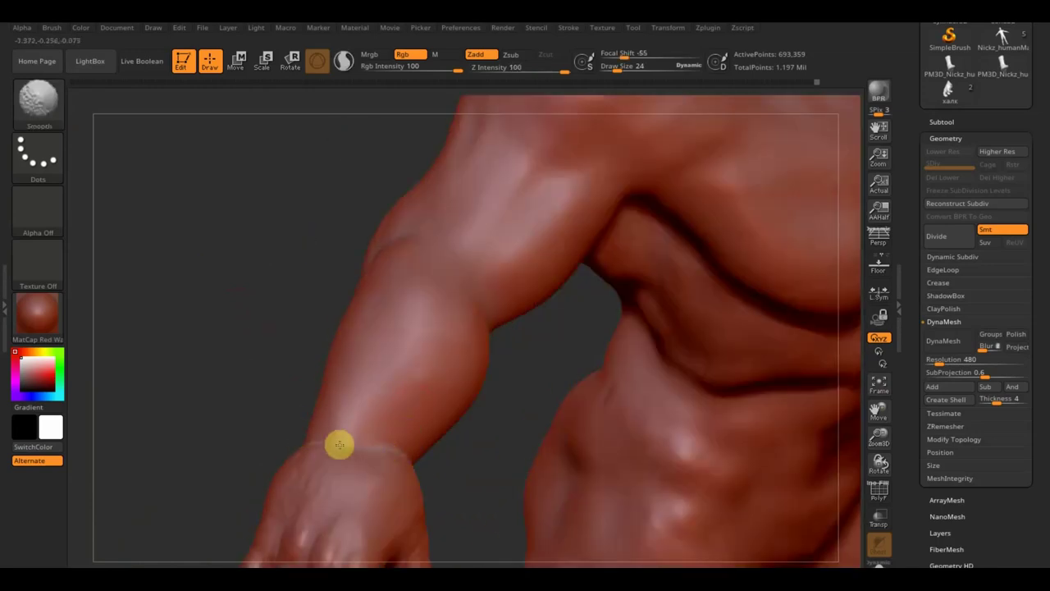
drag(227, 339, 342, 373)
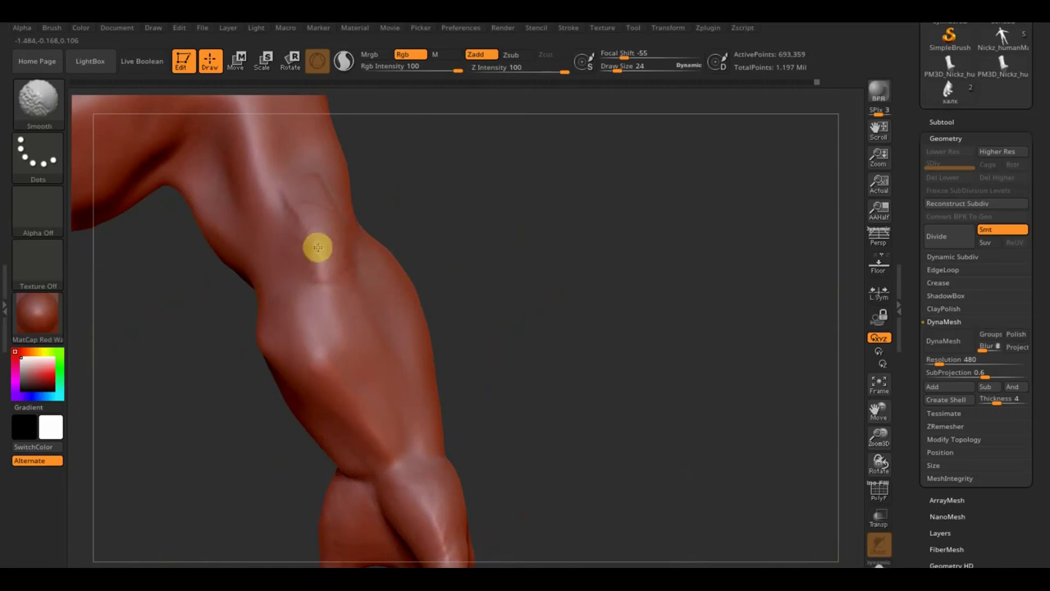
mouse_move(528, 300)
mouse_down()
mouse_move(424, 254)
mouse_move(434, 333)
mouse_move(471, 418)
mouse_up()
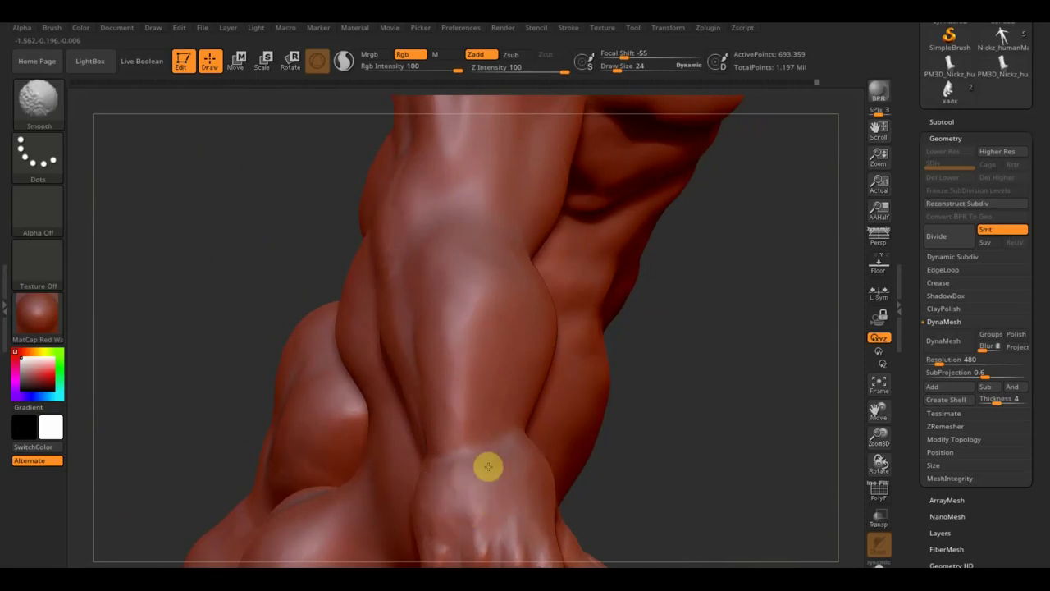
mouse_move(460, 440)
right_down()
mouse_move(185, 304)
mouse_move(187, 270)
mouse_move(204, 293)
right_up()
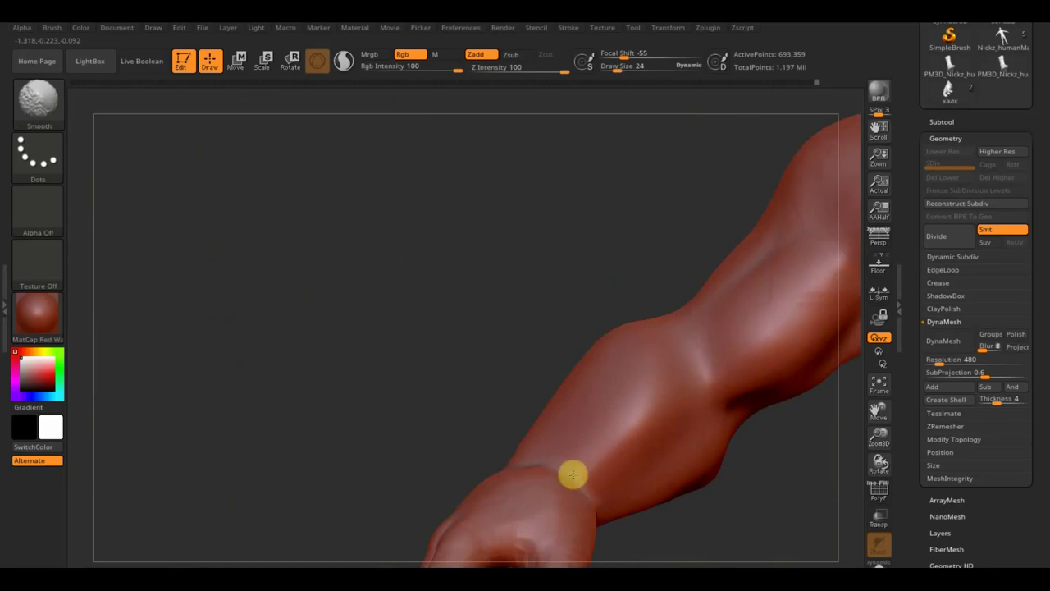
mouse_move(608, 514)
right_down()
mouse_move(656, 563)
mouse_move(619, 497)
mouse_move(637, 468)
mouse_move(617, 540)
right_up()
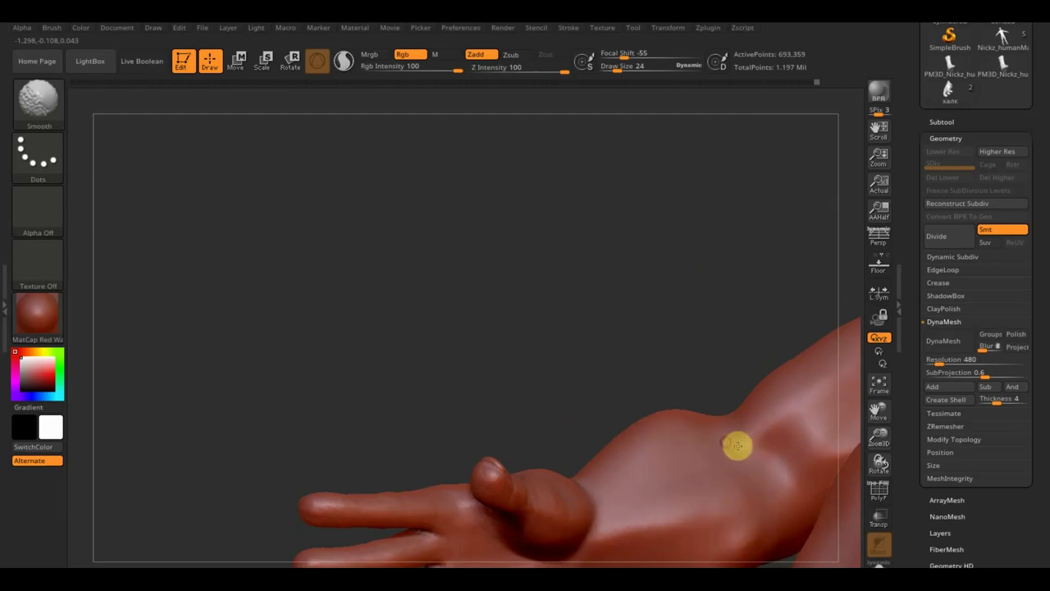
key(shift)
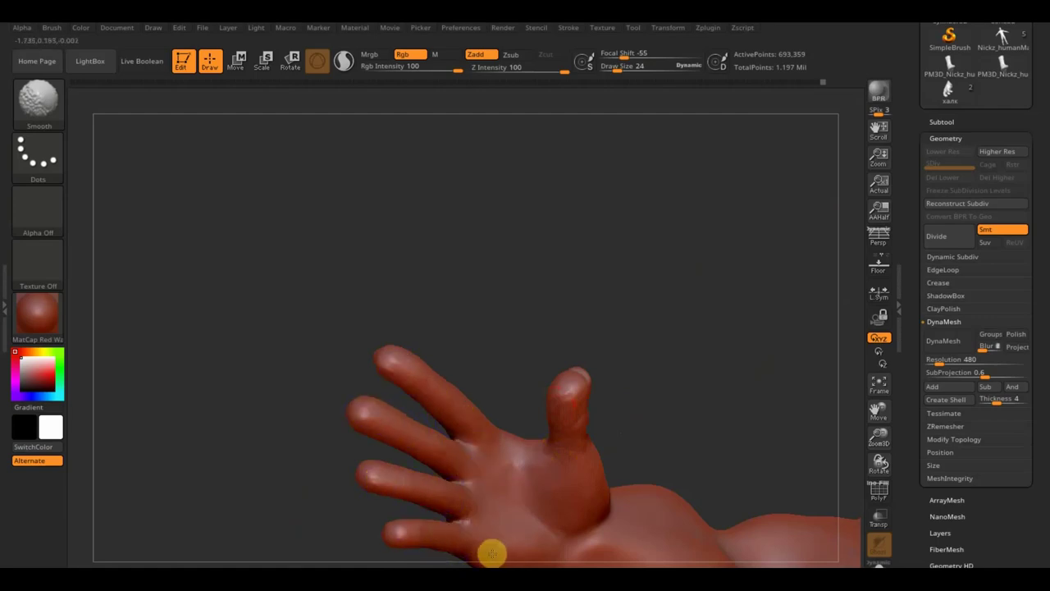
mouse_move(703, 344)
mouse_down()
mouse_move(729, 462)
mouse_move(727, 500)
mouse_move(711, 517)
mouse_up()
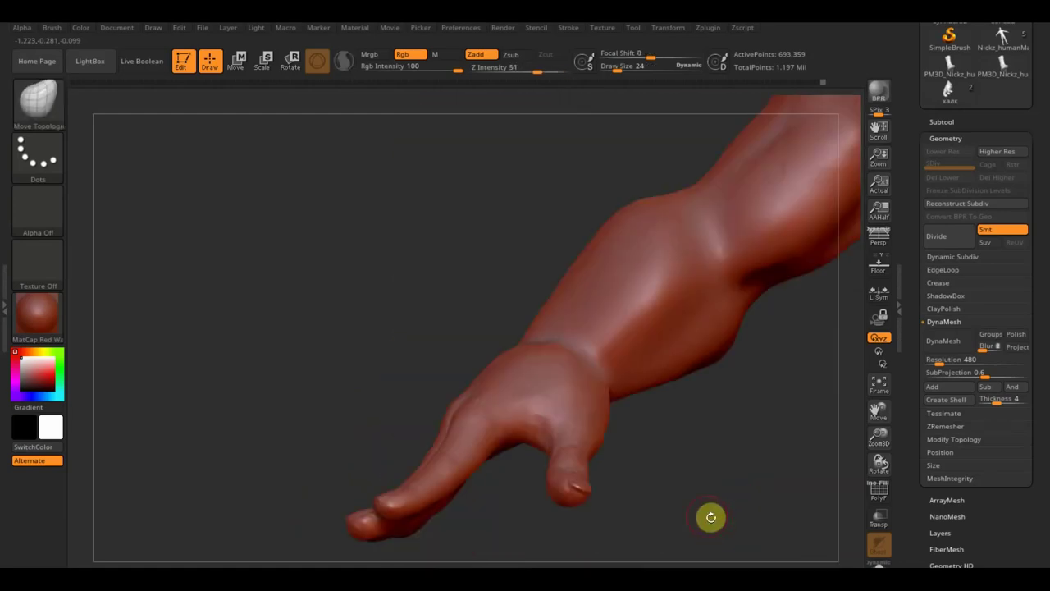
key(f)
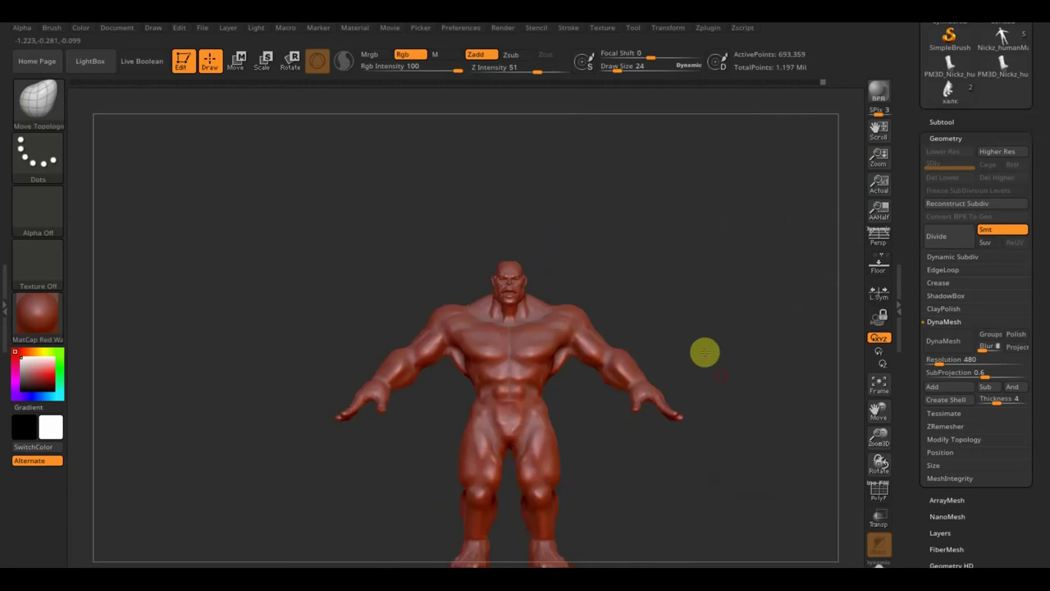
Inspect the legs and feet from front and three-quarter views, then bring up the Brush palette.
mouse_move(657, 245)
mouse_down()
mouse_move(741, 504)
mouse_move(795, 460)
mouse_move(441, 391)
mouse_move(293, 416)
mouse_up()
alt+drag(712, 462, 697, 302)
drag(618, 426, 584, 432)
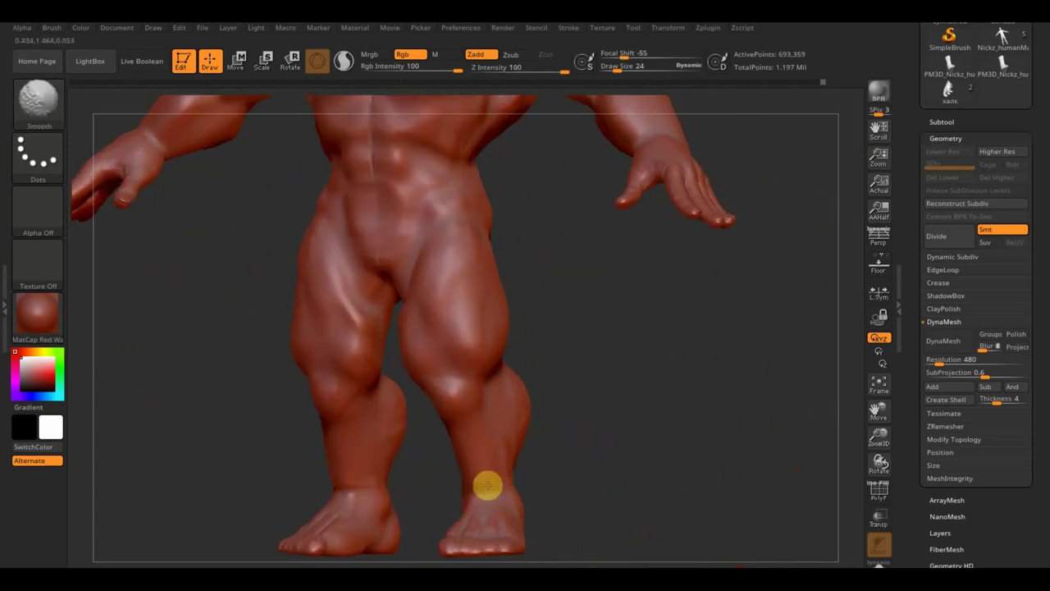
shift+drag(538, 316, 577, 331)
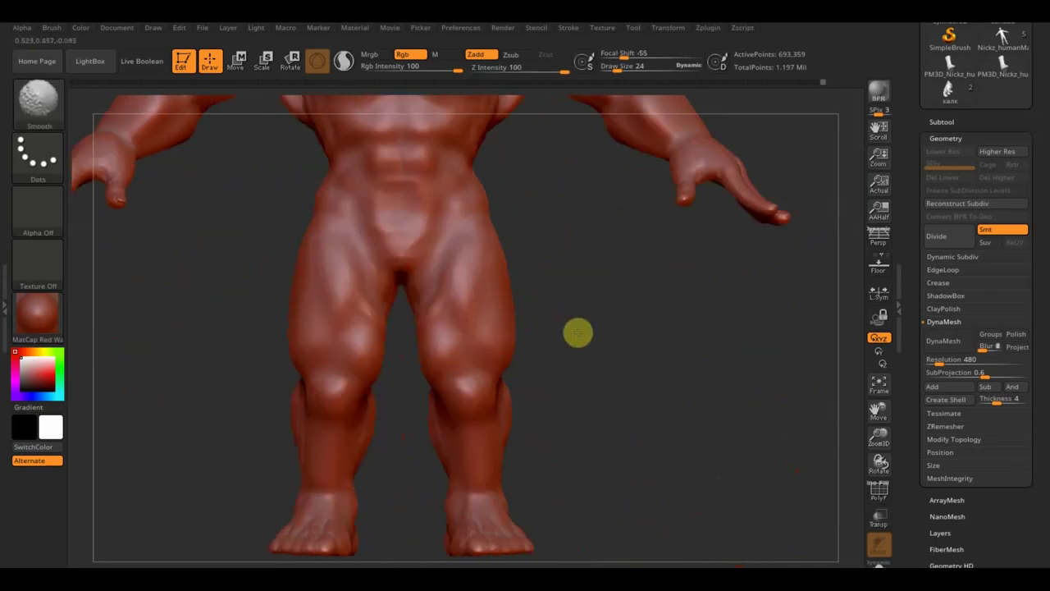
mouse_move(566, 284)
alt+mouse_down()
mouse_move(671, 442)
mouse_move(671, 490)
mouse_move(645, 419)
mouse_move(647, 469)
mouse_move(678, 484)
mouse_move(654, 469)
mouse_move(645, 288)
mouse_move(752, 193)
mouse_move(742, 242)
alt+mouse_up()
click(38, 97)
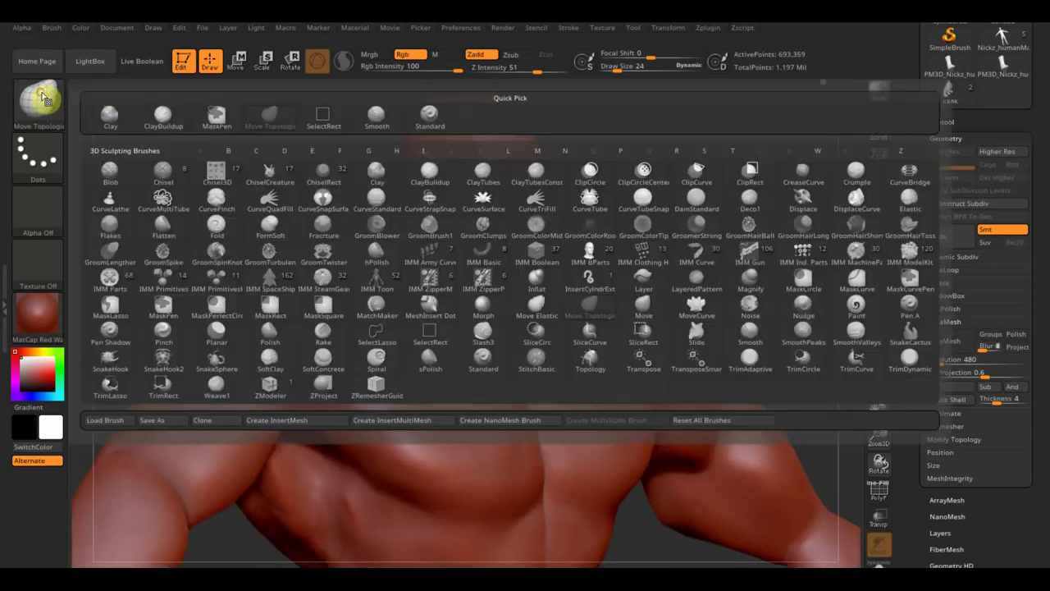
Build up ClayBuildup mass on the neck side and upper chest, then smooth it in.
click(180, 114)
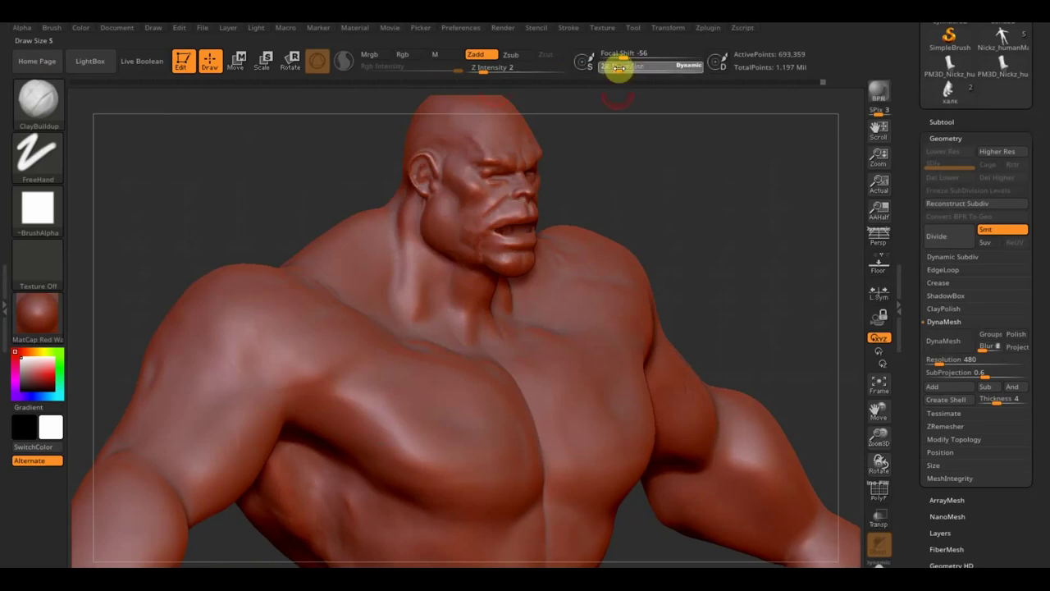
mouse_move(680, 206)
alt+mouse_down()
mouse_move(731, 227)
mouse_move(745, 312)
mouse_move(757, 307)
alt+mouse_up()
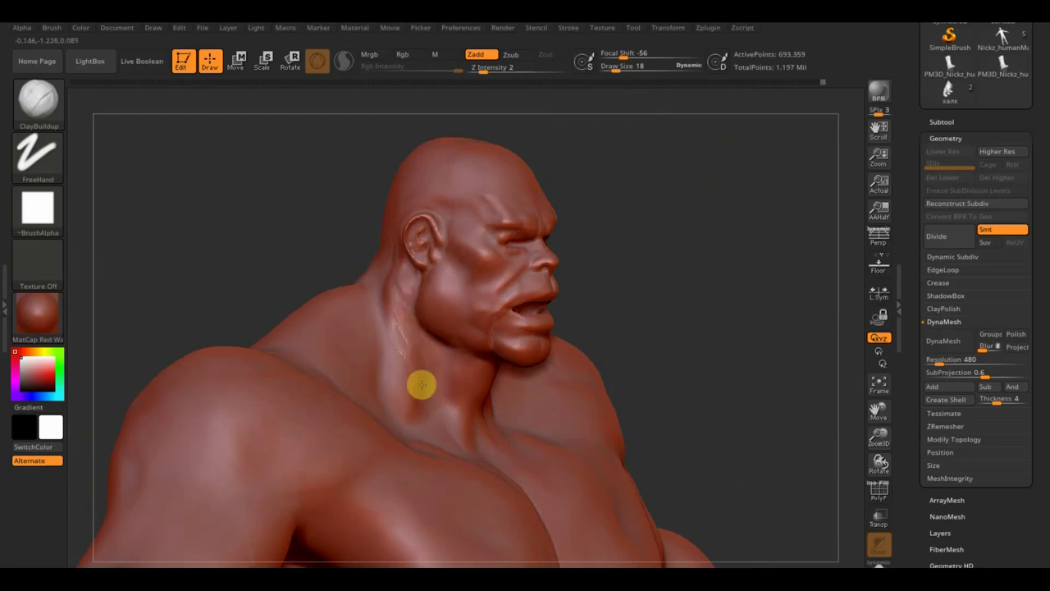
mouse_move(713, 371)
mouse_down()
mouse_move(731, 366)
mouse_move(722, 369)
mouse_up()
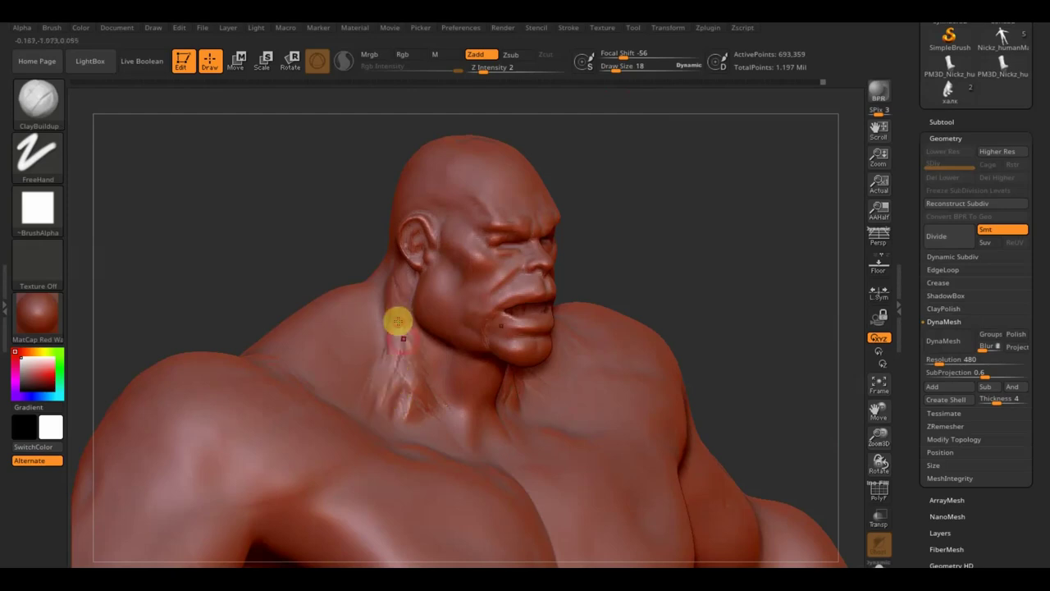
mouse_move(397, 393)
shift+mouse_down()
mouse_move(388, 276)
mouse_move(424, 398)
shift+mouse_up()
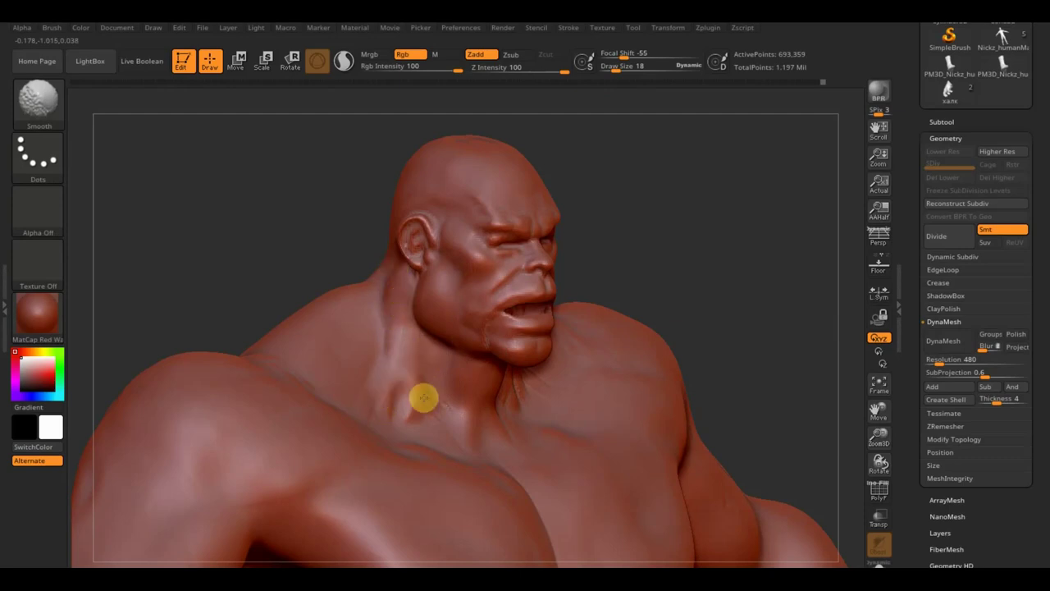
drag(694, 246, 707, 255)
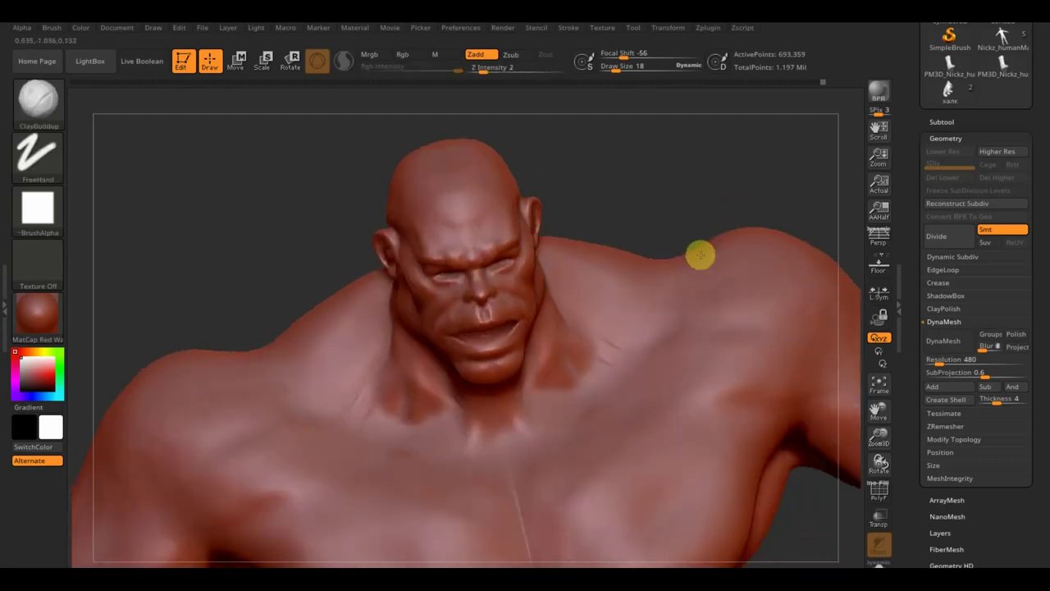
drag(518, 398, 425, 433)
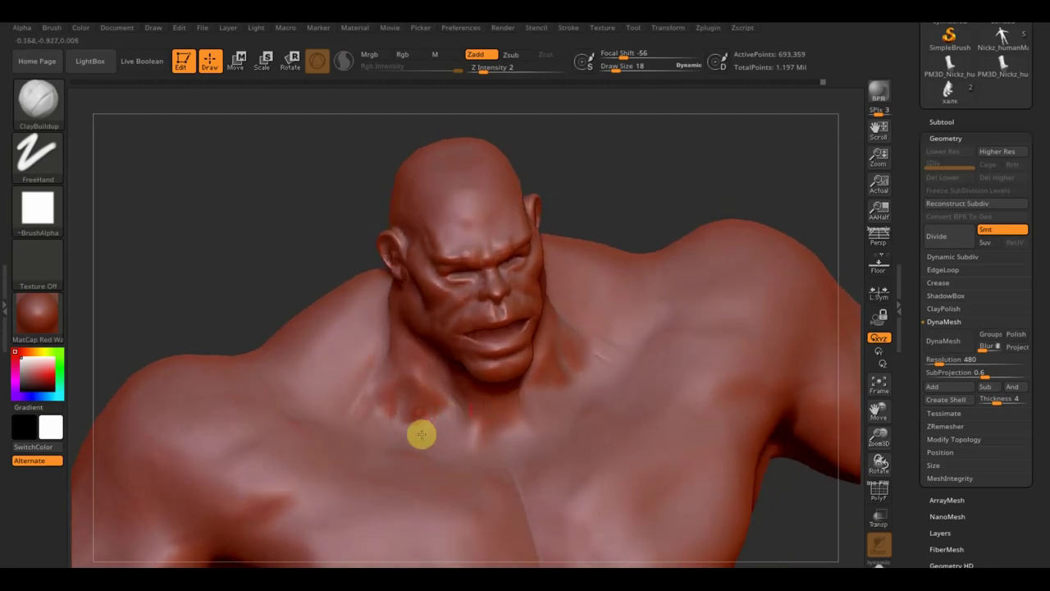
mouse_move(418, 423)
mouse_down()
mouse_move(389, 394)
mouse_move(373, 424)
mouse_move(408, 407)
mouse_move(480, 434)
mouse_up()
shift+drag(681, 218, 694, 206)
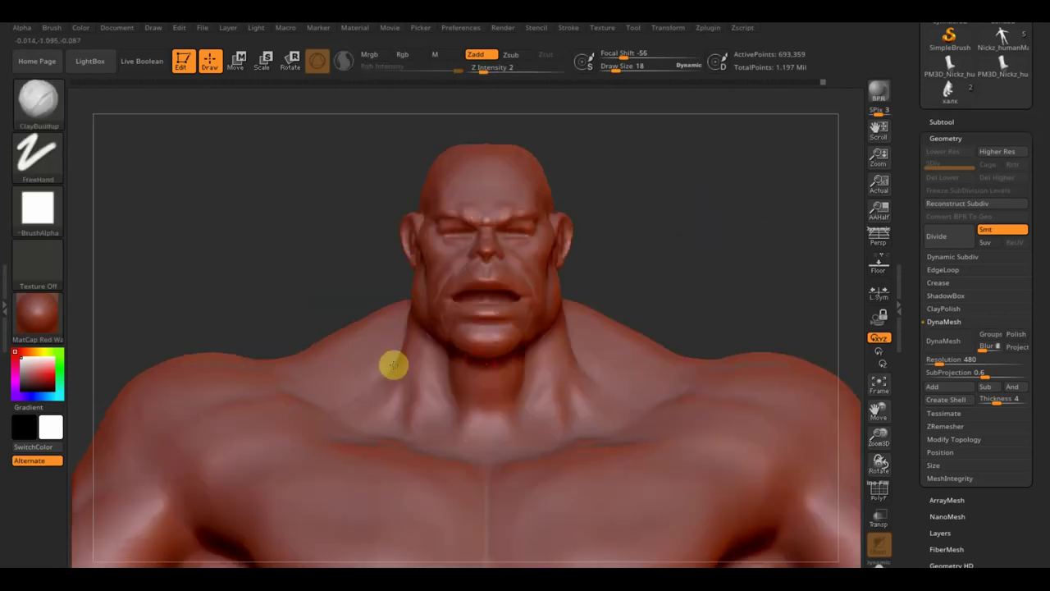
mouse_move(262, 265)
alt+mouse_down()
mouse_move(246, 225)
mouse_move(369, 130)
alt+mouse_up()
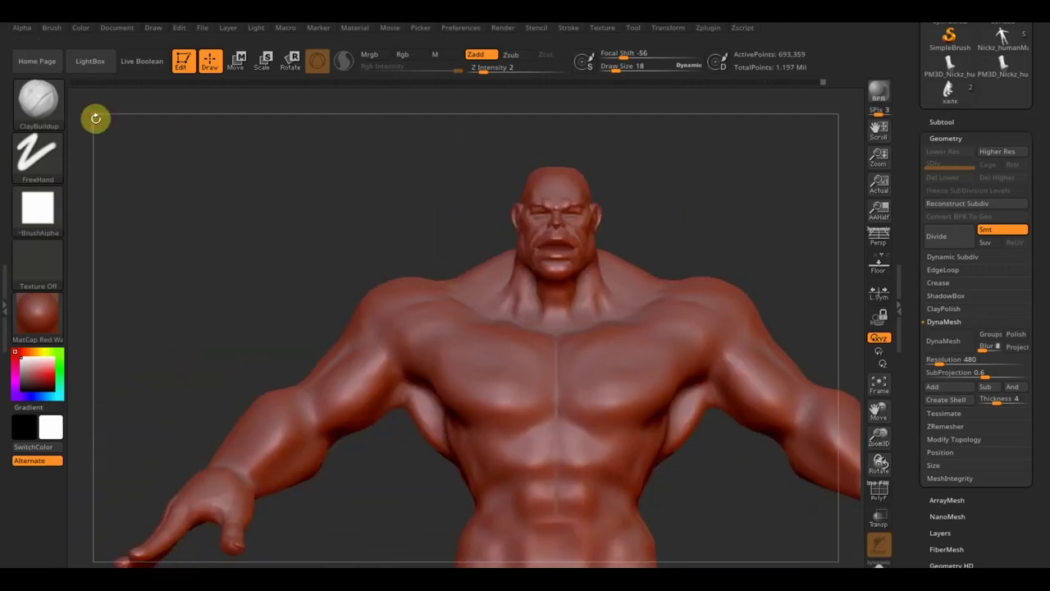
click(54, 103)
Set the Standard brush smaller at Z Intensity 15 and sculpt a thin ridge across the left shoulder.
click(429, 115)
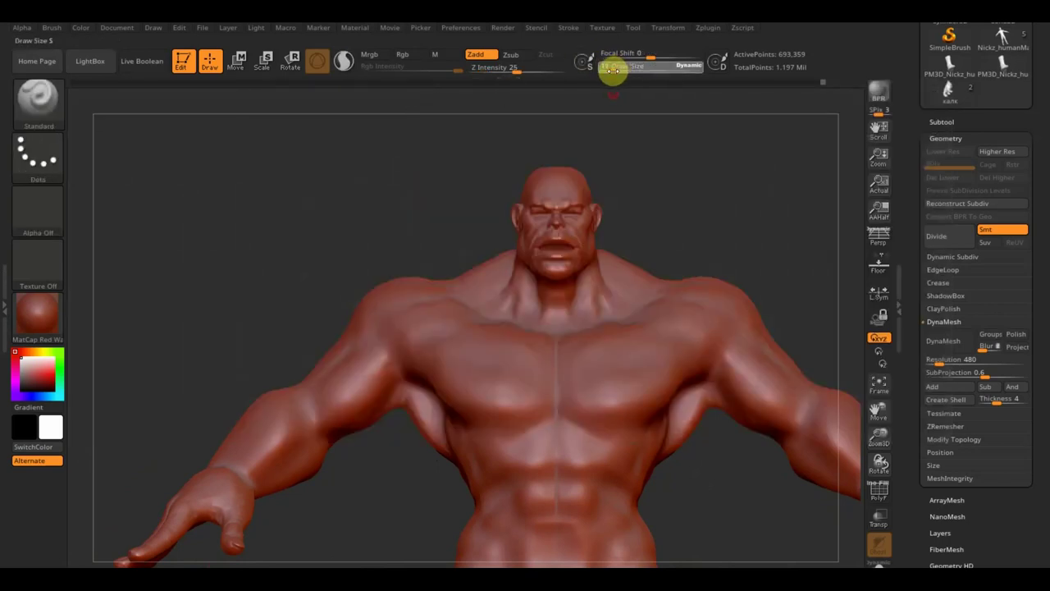
drag(613, 71, 608, 71)
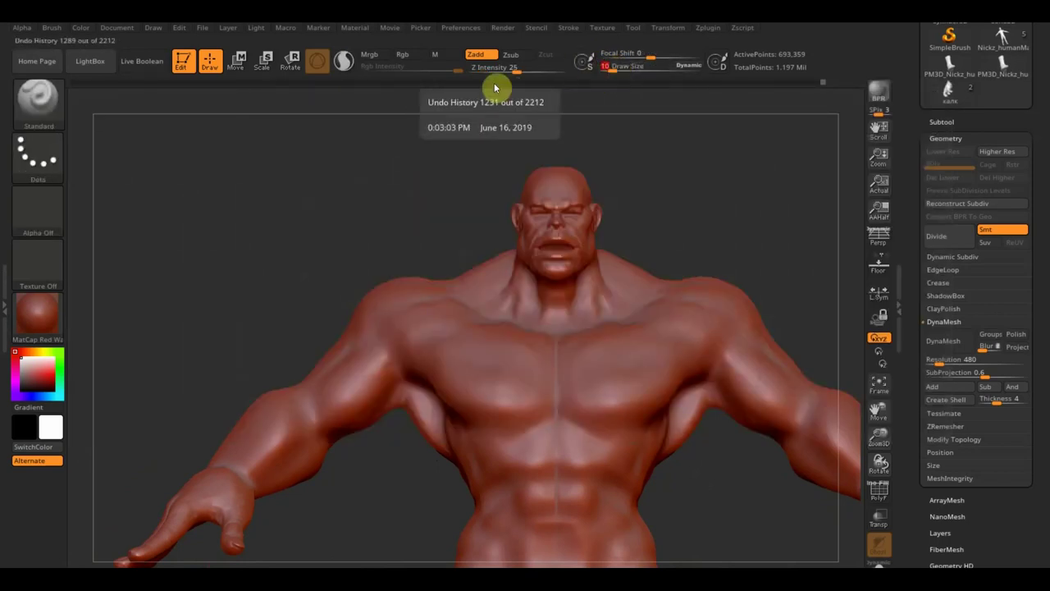
drag(521, 71, 512, 71)
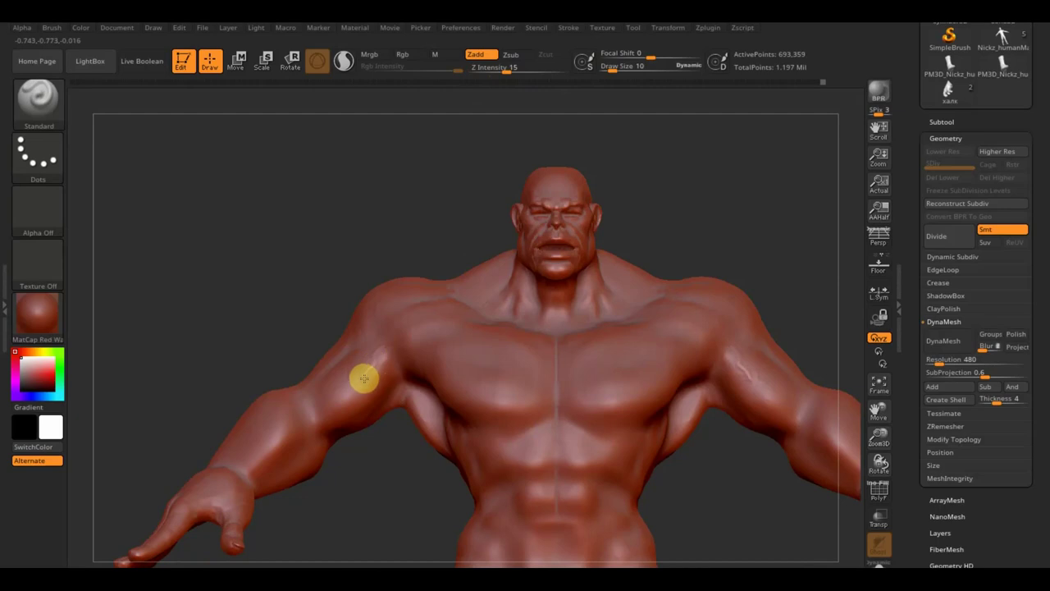
mouse_move(247, 335)
mouse_down()
mouse_move(267, 352)
mouse_move(272, 382)
mouse_move(247, 353)
mouse_move(300, 380)
mouse_up()
mouse_move(265, 329)
mouse_down()
mouse_move(267, 293)
mouse_move(290, 356)
mouse_move(260, 325)
mouse_move(267, 286)
mouse_move(295, 368)
mouse_up()
mouse_move(242, 325)
mouse_down()
mouse_move(243, 194)
mouse_move(239, 248)
mouse_move(332, 301)
mouse_up()
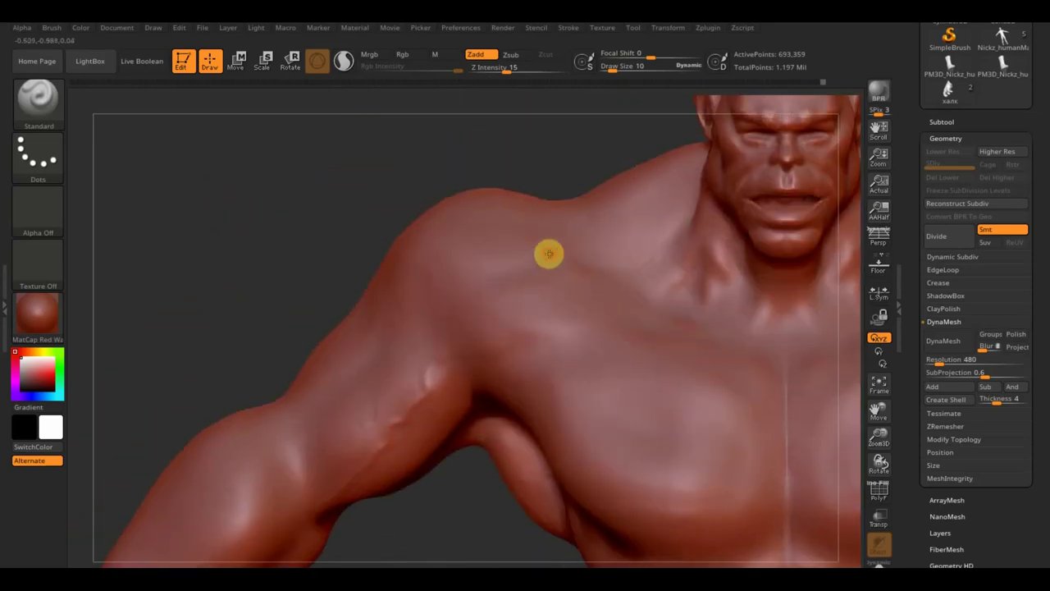
drag(524, 251, 453, 258)
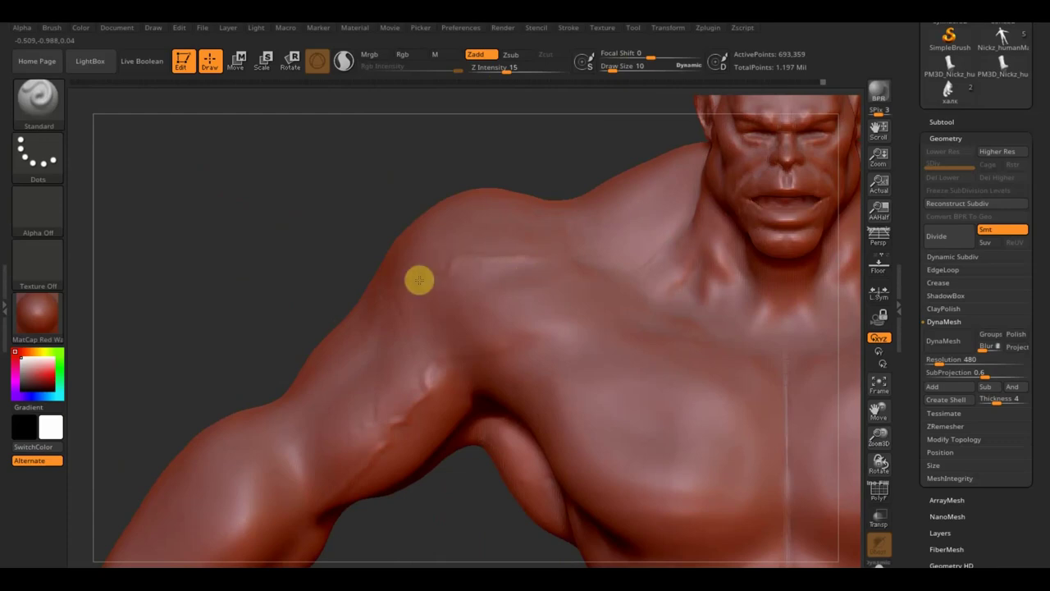
Orbit around the left arm and sculpt a faint stroke along the forearm.
mouse_move(363, 328)
mouse_down()
mouse_move(155, 237)
mouse_move(446, 316)
mouse_up()
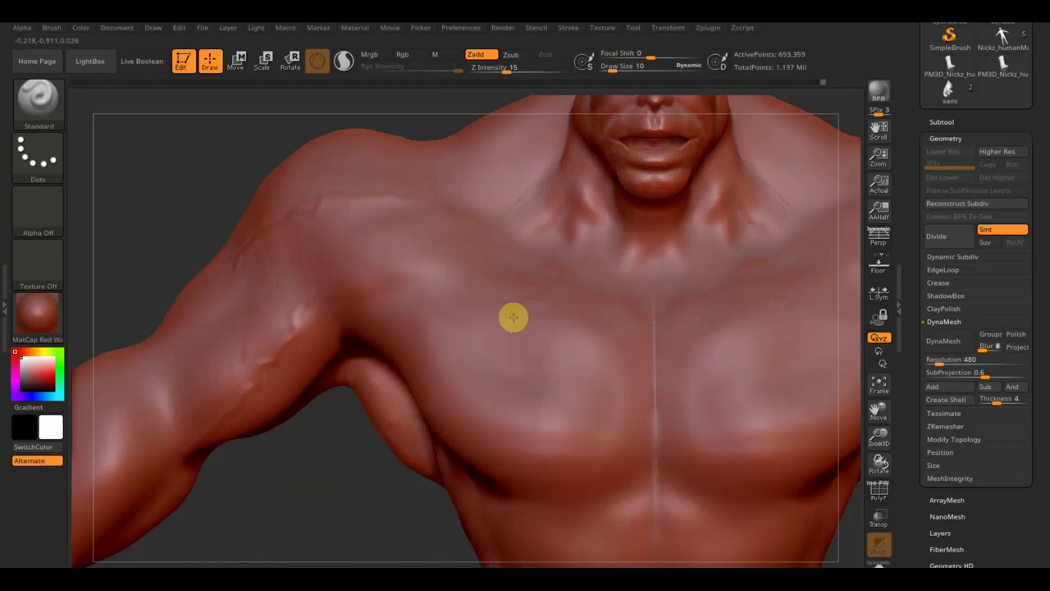
mouse_move(366, 495)
alt+mouse_down()
mouse_move(347, 391)
mouse_move(357, 379)
alt+mouse_up()
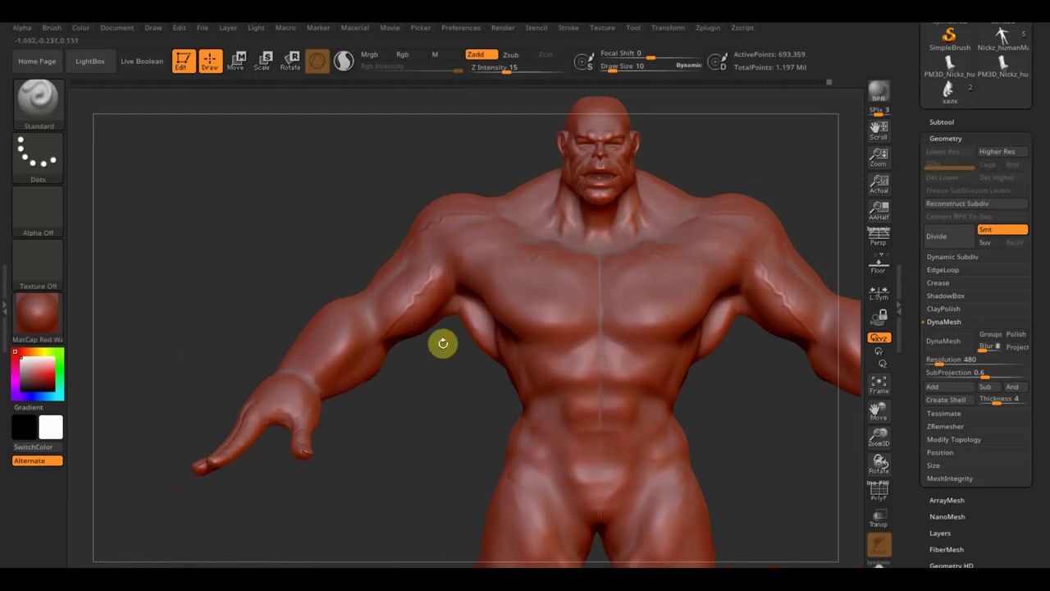
mouse_move(448, 370)
mouse_down()
mouse_move(448, 385)
mouse_move(427, 380)
mouse_up()
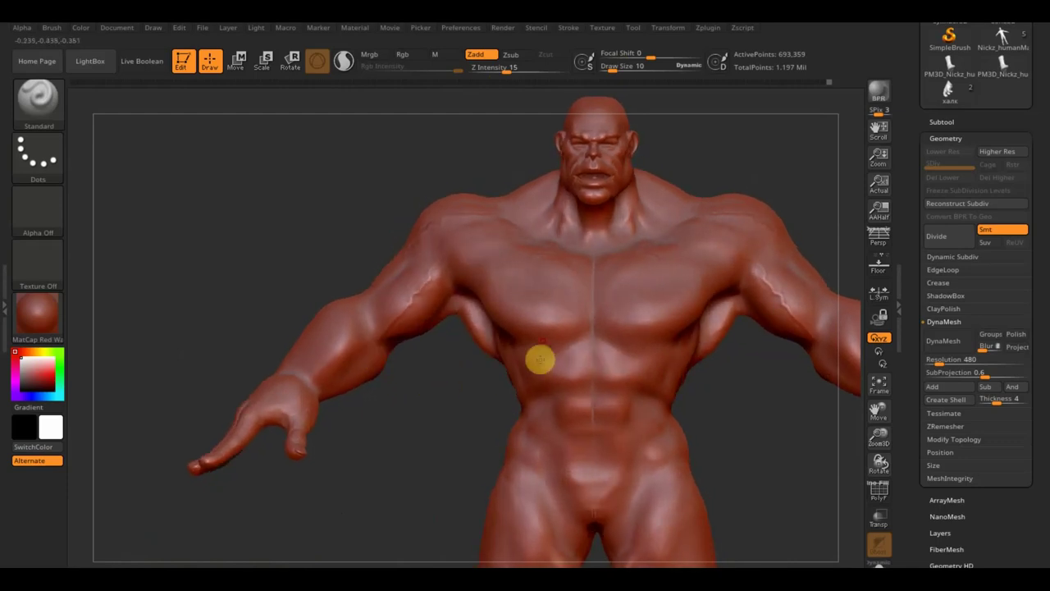
drag(419, 367, 435, 380)
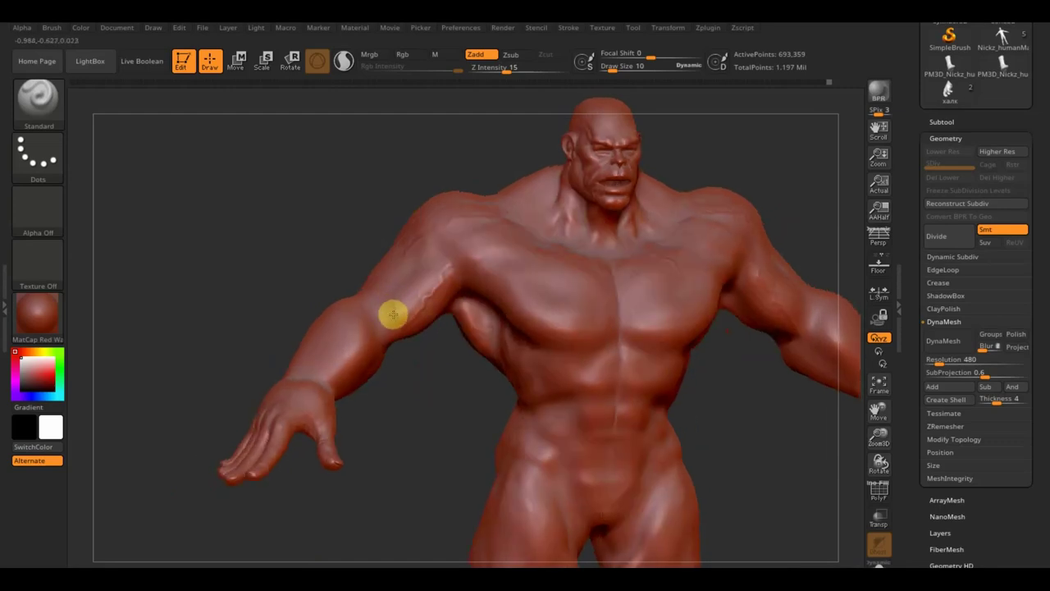
drag(410, 350, 397, 347)
mouse_move(471, 321)
mouse_down()
mouse_move(459, 360)
mouse_move(468, 304)
mouse_up()
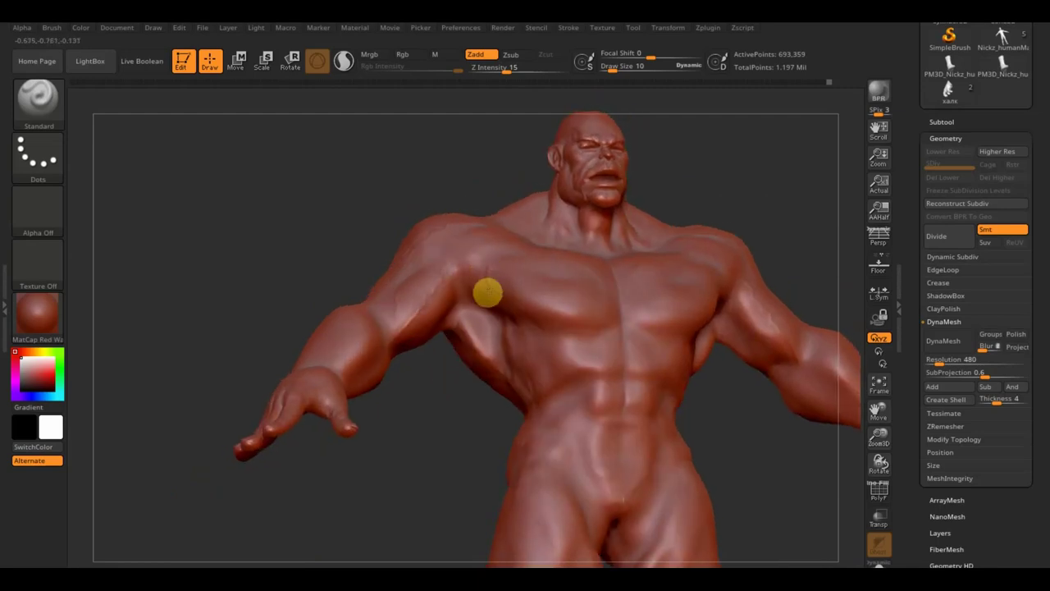
drag(453, 388, 398, 457)
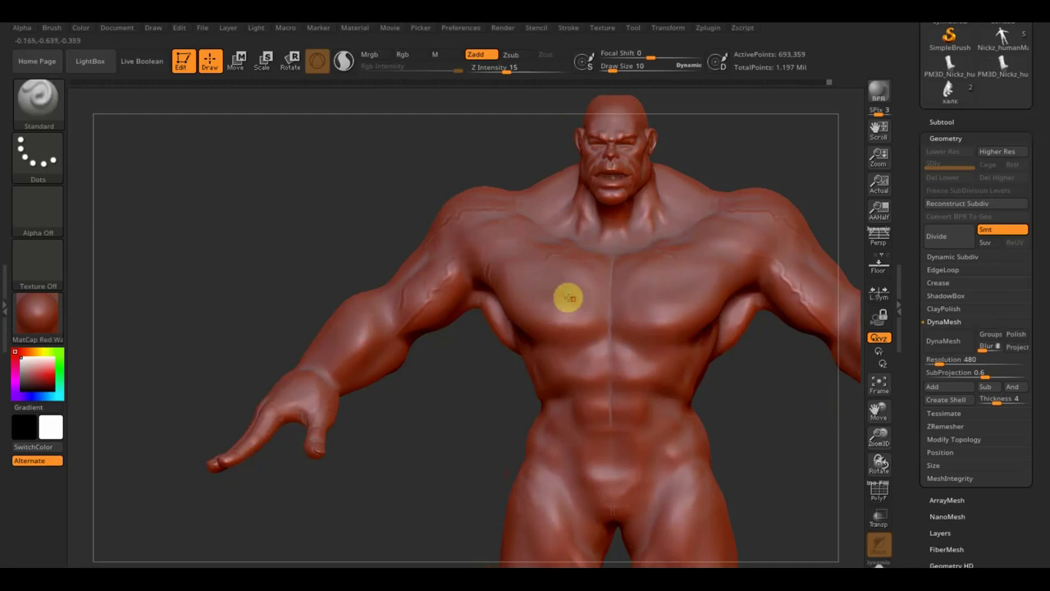
mouse_move(751, 368)
mouse_down()
mouse_move(668, 398)
mouse_move(635, 394)
mouse_up()
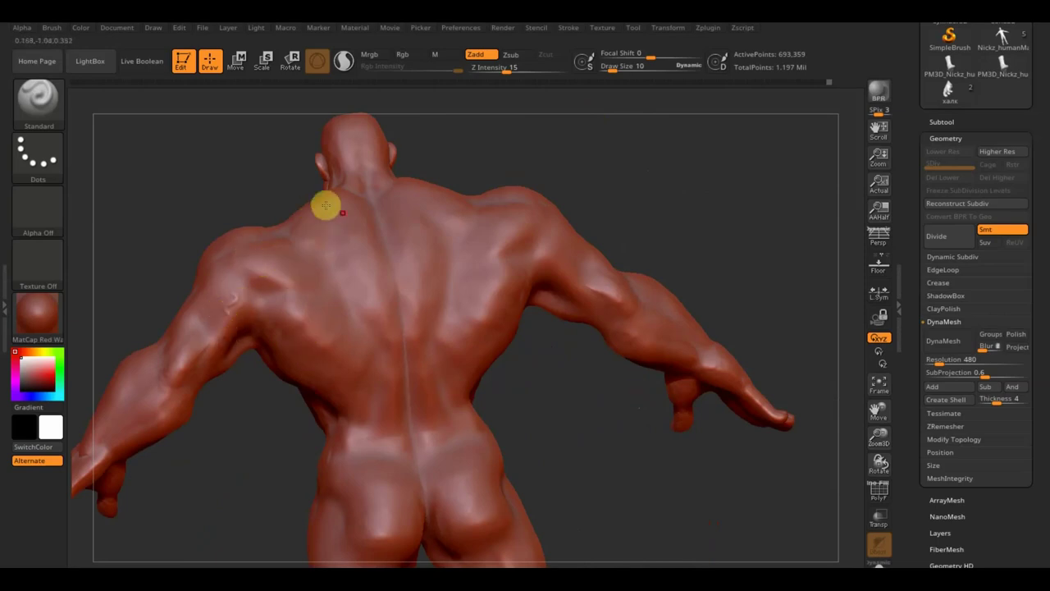
mouse_move(576, 473)
mouse_down()
mouse_move(705, 289)
mouse_move(675, 321)
mouse_up()
mouse_move(534, 391)
mouse_down()
mouse_move(567, 408)
mouse_move(610, 373)
mouse_move(614, 232)
mouse_up()
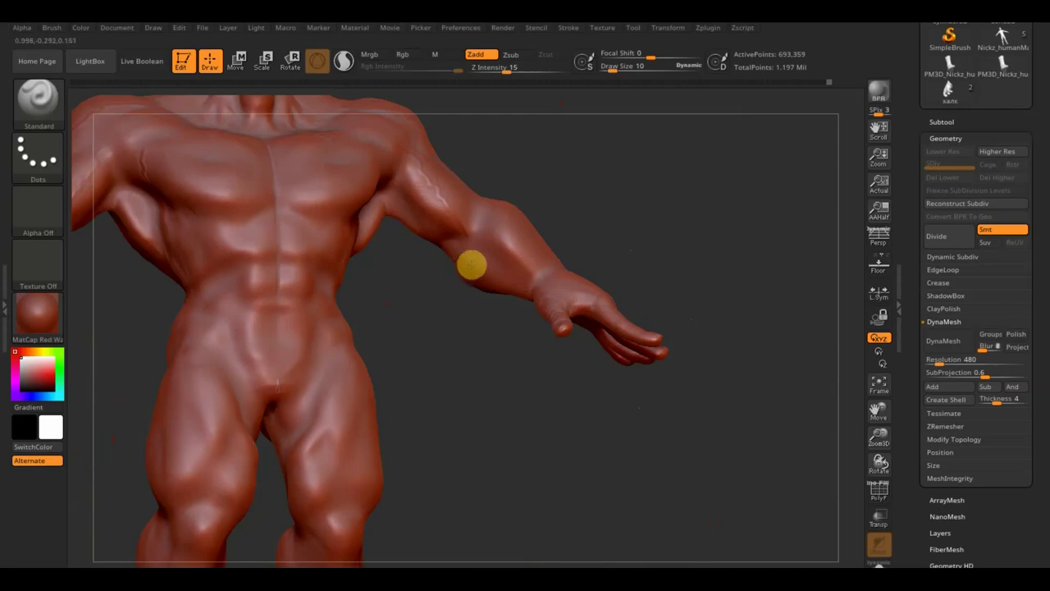
drag(510, 281, 491, 246)
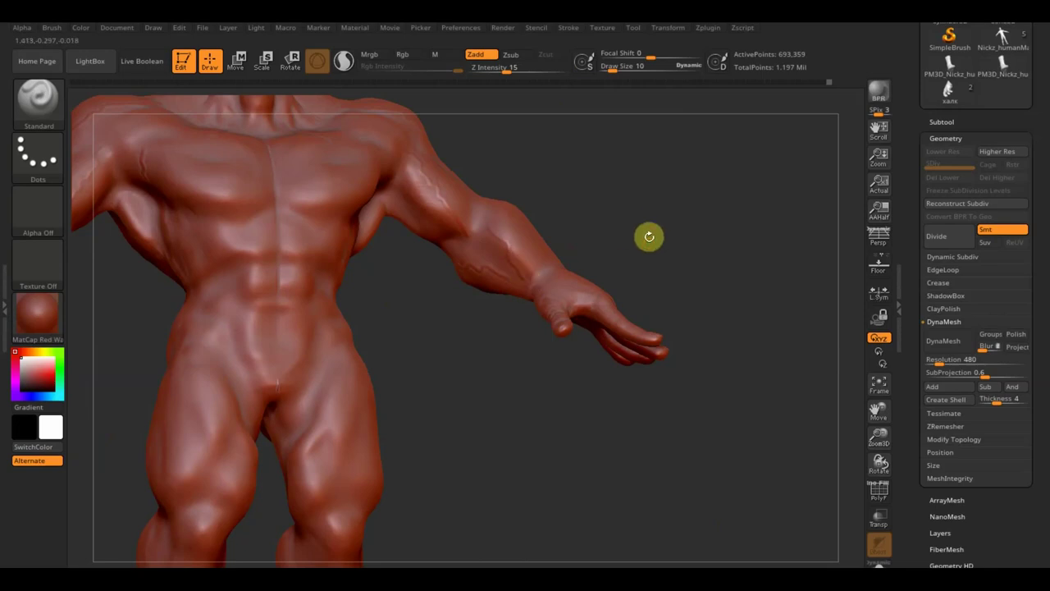
Frame the whole body and orbit back to a front view filling the canvas.
drag(648, 234, 636, 246)
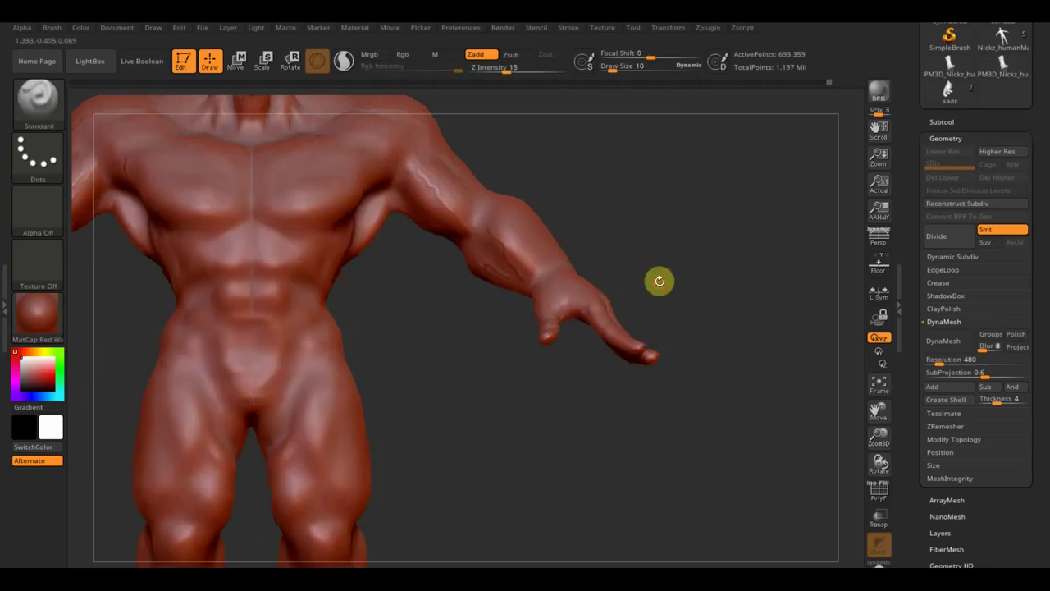
key(f)
mouse_move(561, 378)
alt+mouse_down()
mouse_move(645, 402)
mouse_move(647, 359)
mouse_move(664, 395)
mouse_move(514, 398)
mouse_move(525, 400)
alt+mouse_up()
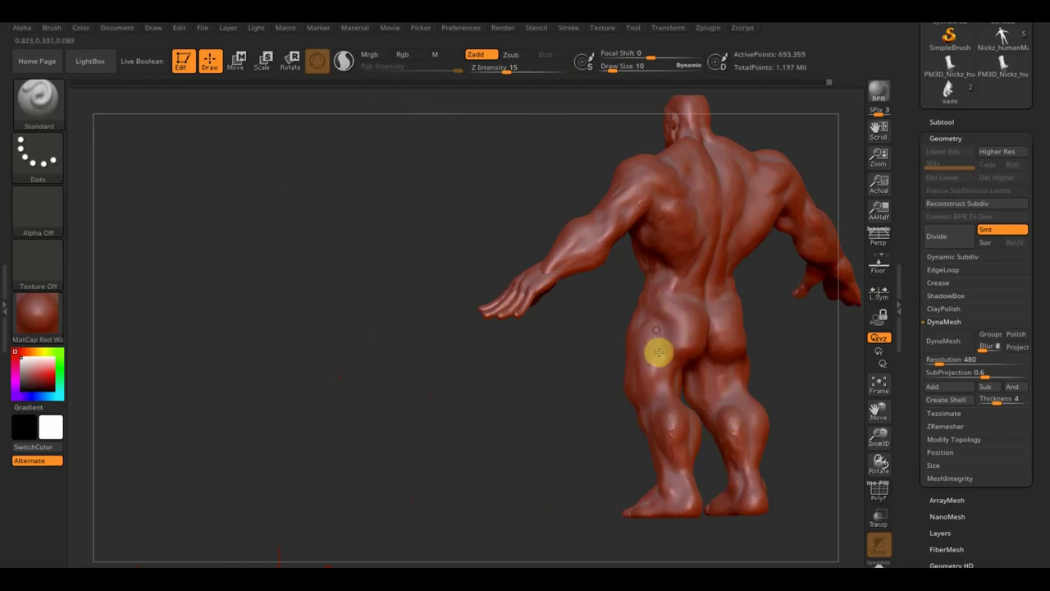
mouse_move(506, 379)
mouse_down()
mouse_move(567, 394)
mouse_move(720, 375)
mouse_move(726, 407)
mouse_move(717, 368)
mouse_move(760, 459)
mouse_up()
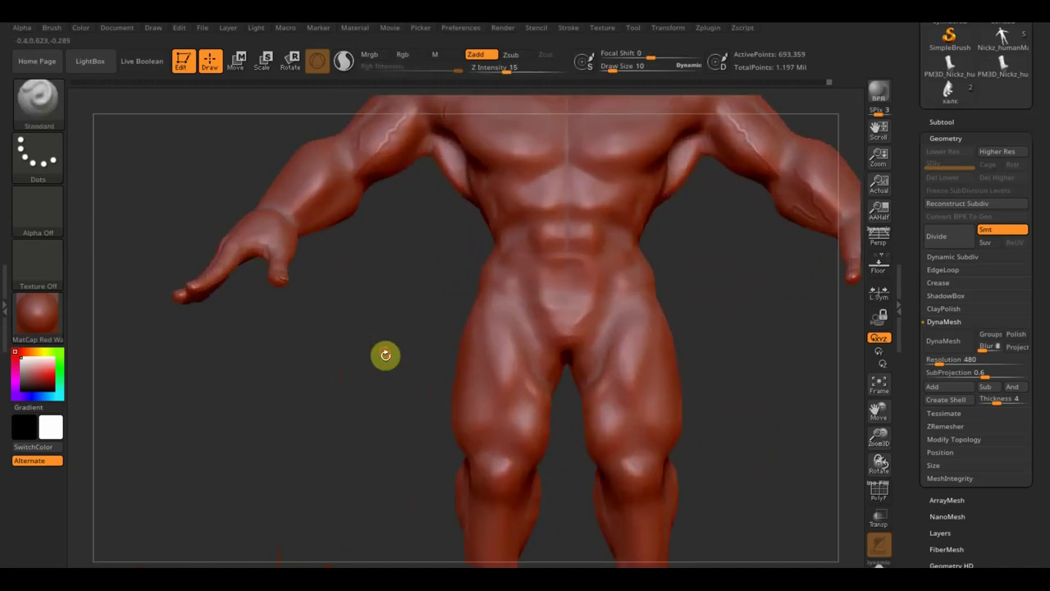
alt+drag(385, 354, 344, 507)
mouse_move(185, 211)
mouse_down()
mouse_move(183, 235)
mouse_move(132, 223)
mouse_up()
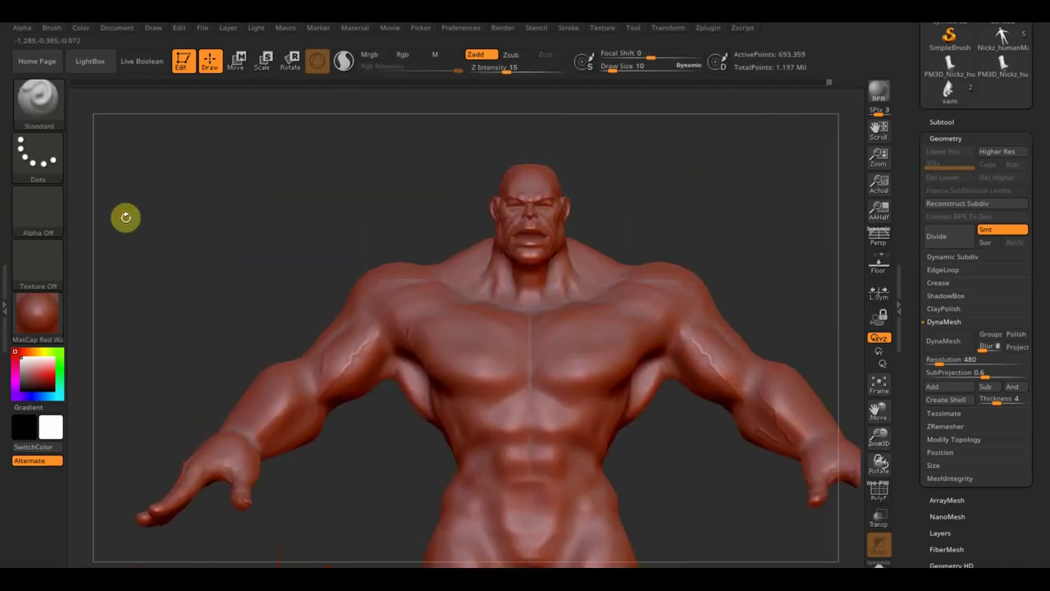
Set the brush alpha to the dotted Alpha 07 and the stroke type to DragRect.
click(39, 213)
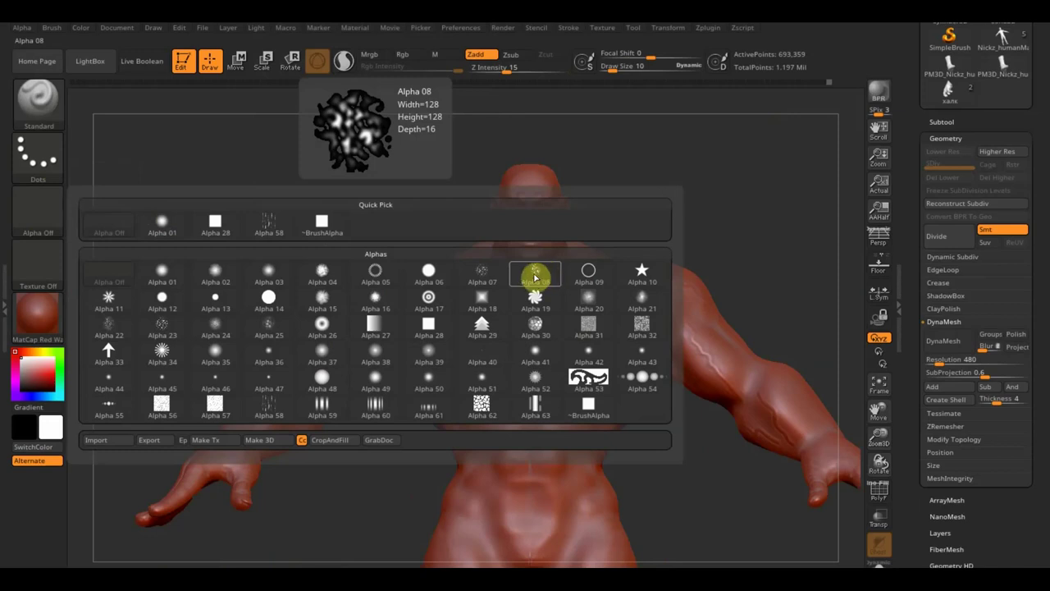
click(482, 275)
mouse_move(607, 131)
mouse_down()
mouse_move(670, 137)
mouse_move(662, 178)
mouse_move(698, 274)
mouse_move(696, 255)
mouse_move(243, 392)
mouse_move(277, 441)
mouse_up()
click(37, 156)
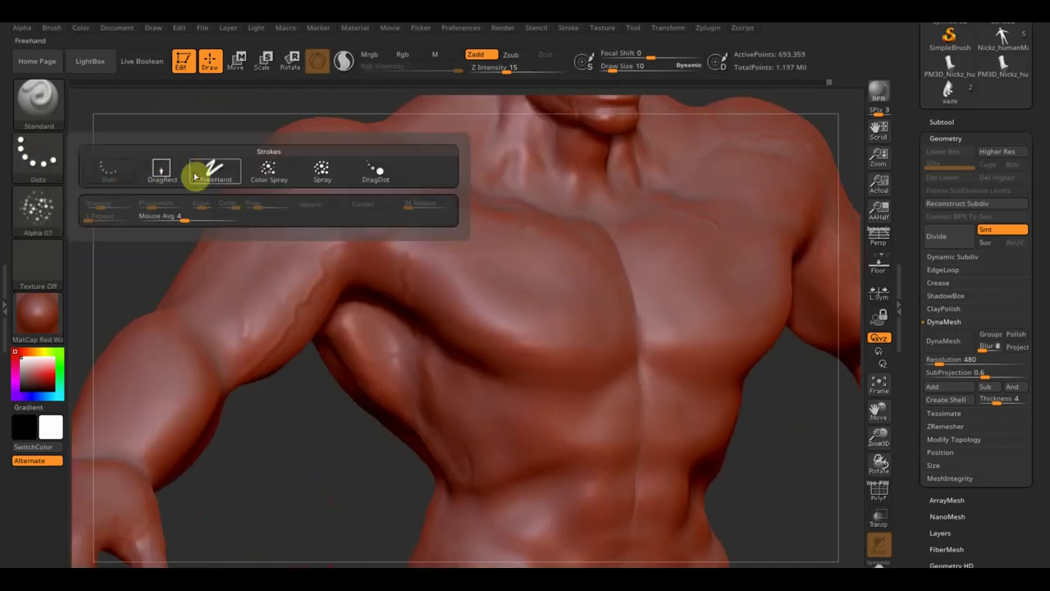
click(164, 170)
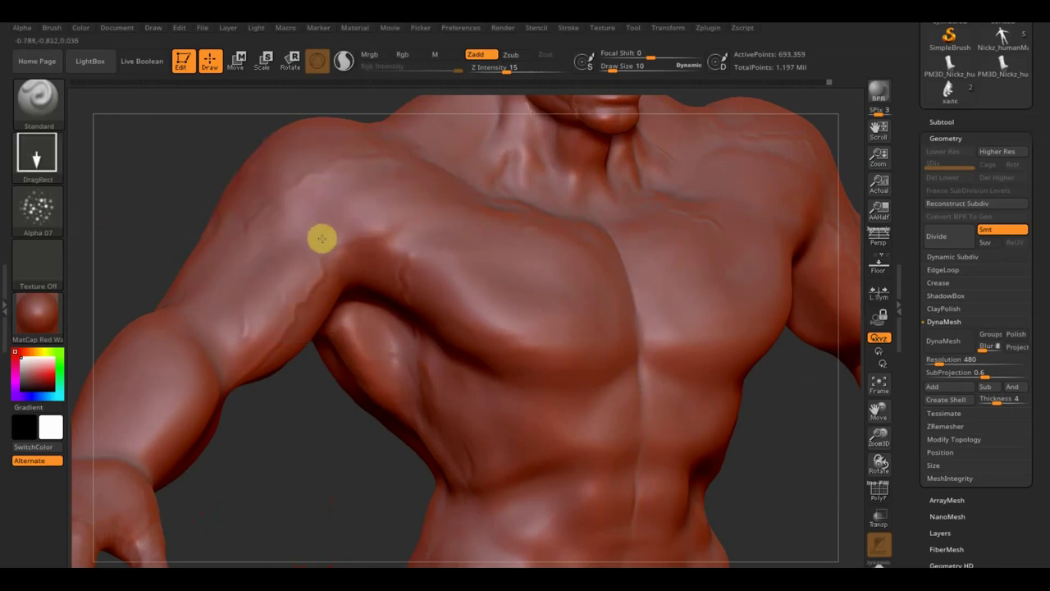
Stamp dotted texture on the shoulder, then set Z Intensity 11 and Draw Size 24.
mouse_move(345, 218)
mouse_down()
mouse_move(366, 190)
mouse_move(404, 188)
mouse_up()
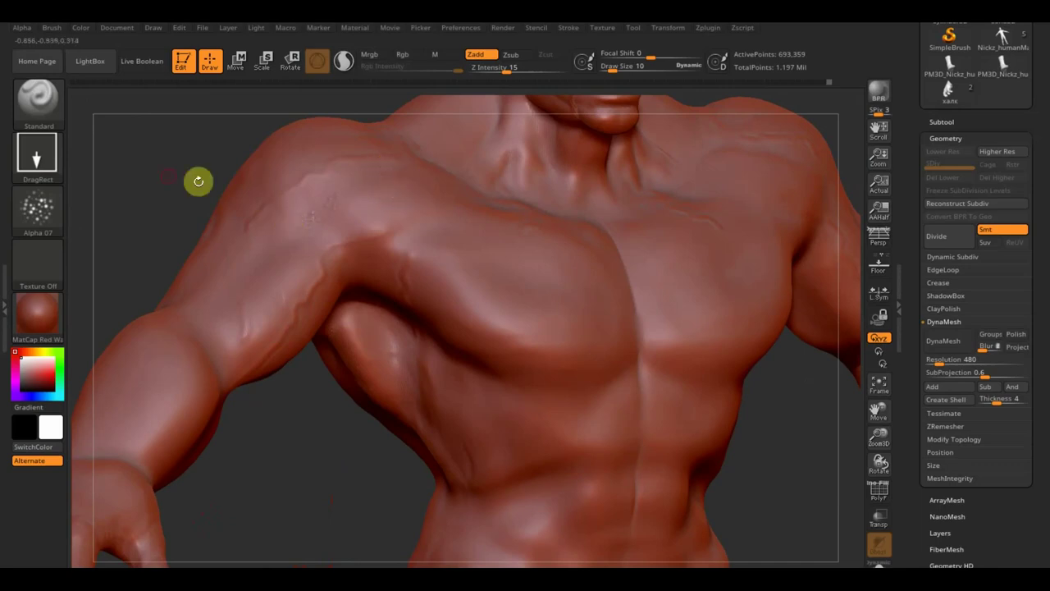
alt+drag(162, 172, 281, 263)
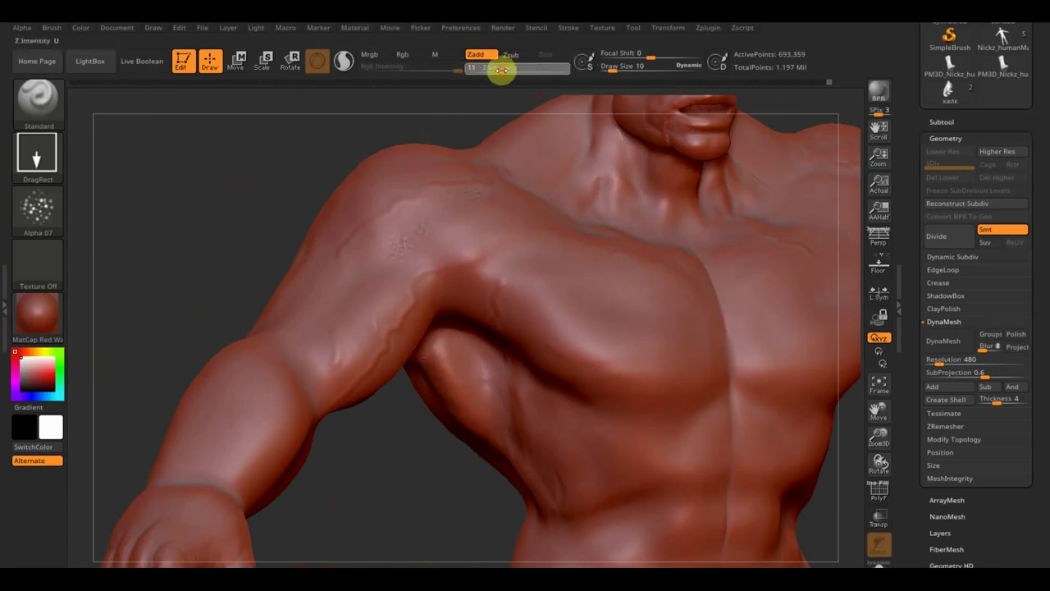
drag(502, 70, 496, 70)
drag(605, 67, 619, 70)
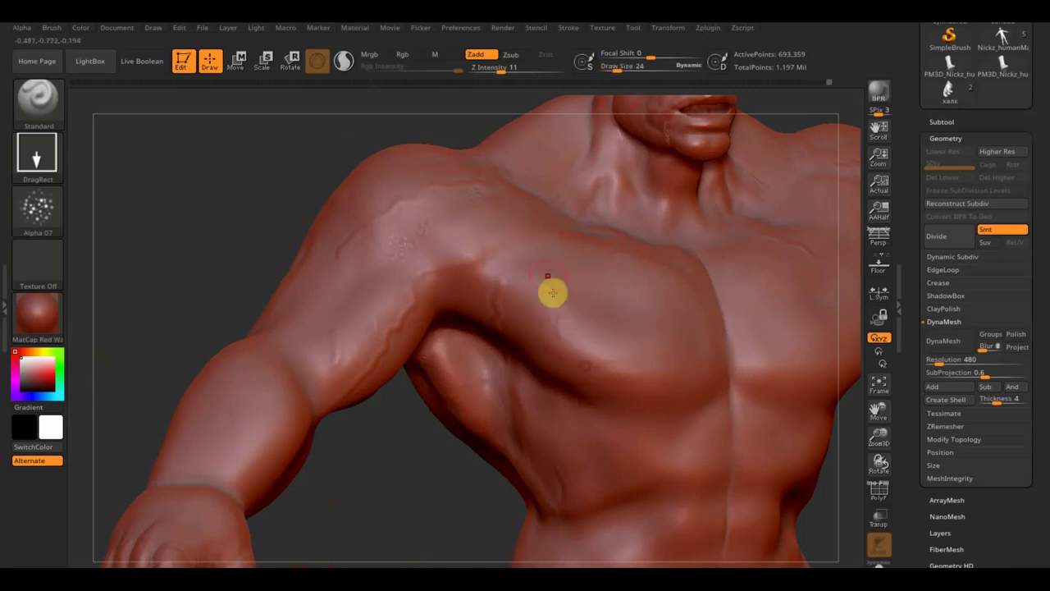
Stamp Alpha 07 skin texture onto the cheek, then expand Geometry > Modify Topology.
mouse_move(275, 206)
mouse_down()
mouse_move(229, 232)
mouse_move(358, 252)
mouse_up()
mouse_move(436, 204)
mouse_down()
mouse_move(403, 160)
mouse_move(375, 317)
mouse_move(648, 364)
mouse_move(681, 436)
mouse_up()
drag(763, 189, 732, 328)
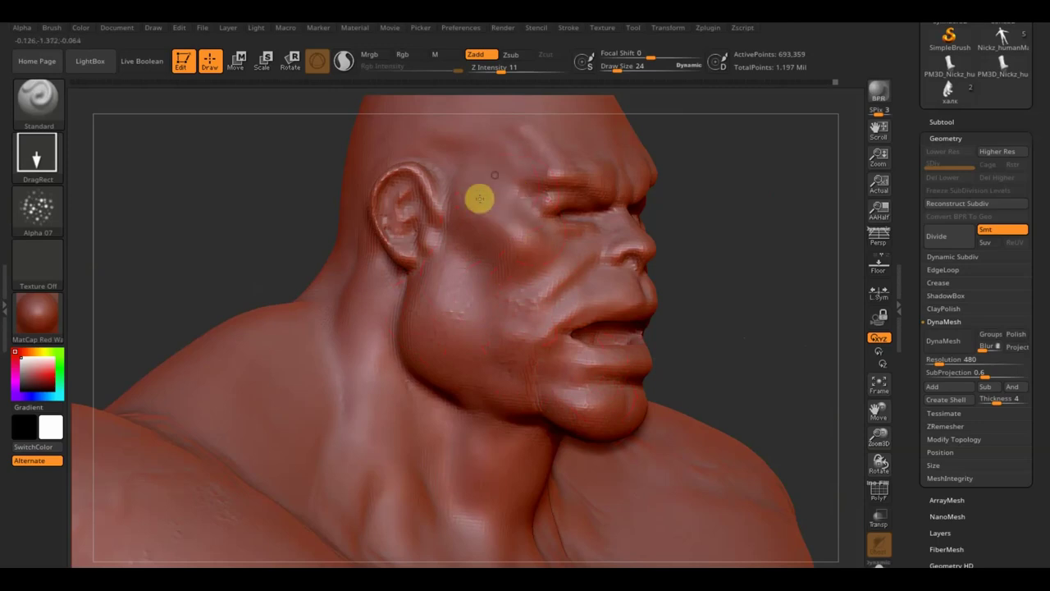
drag(480, 235, 543, 250)
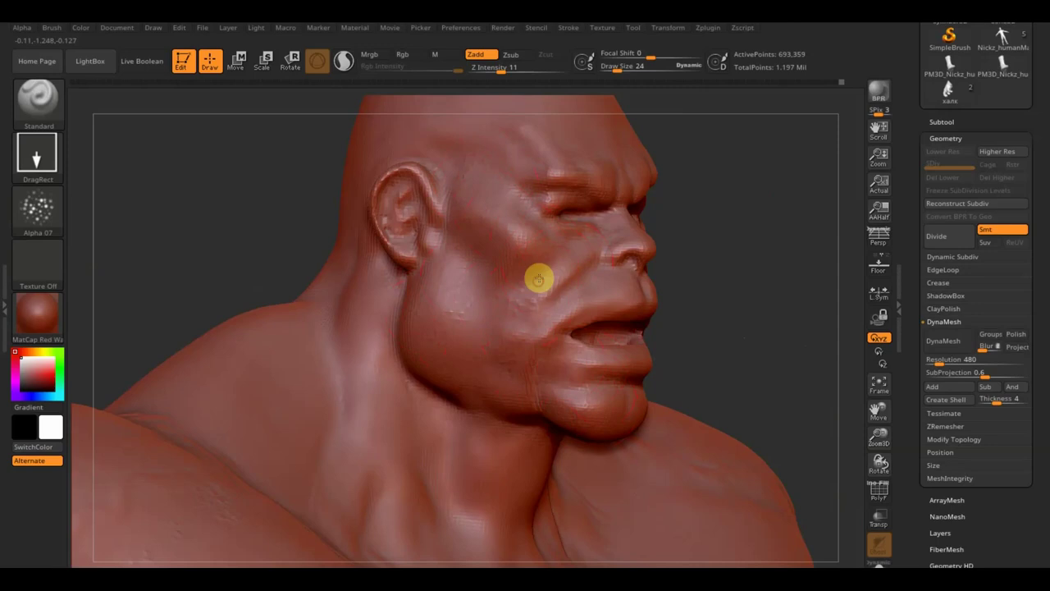
alt+drag(728, 286, 741, 345)
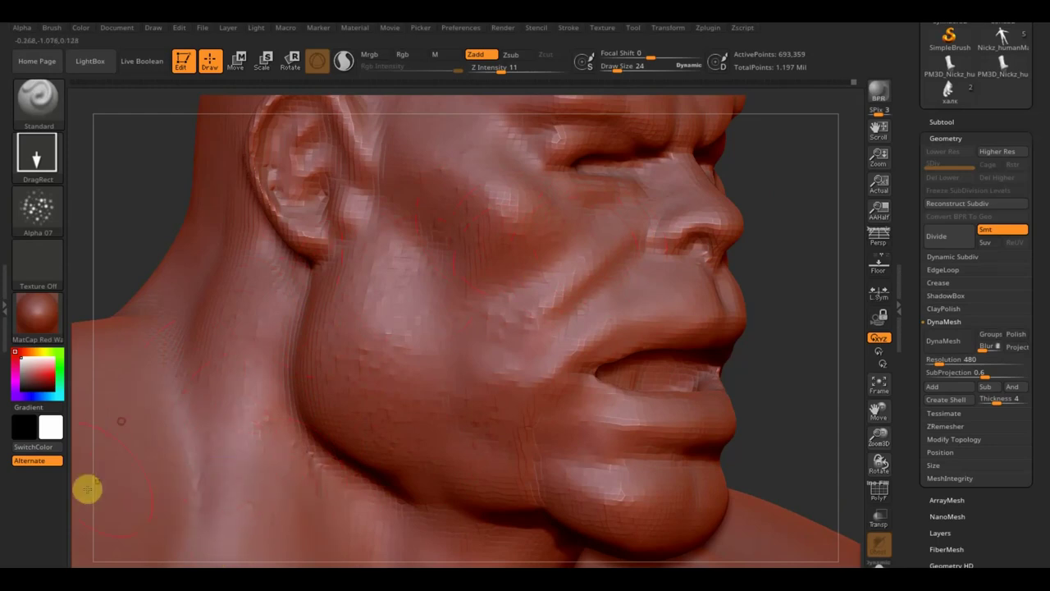
mouse_move(776, 329)
mouse_down()
mouse_move(730, 339)
mouse_move(671, 334)
mouse_up()
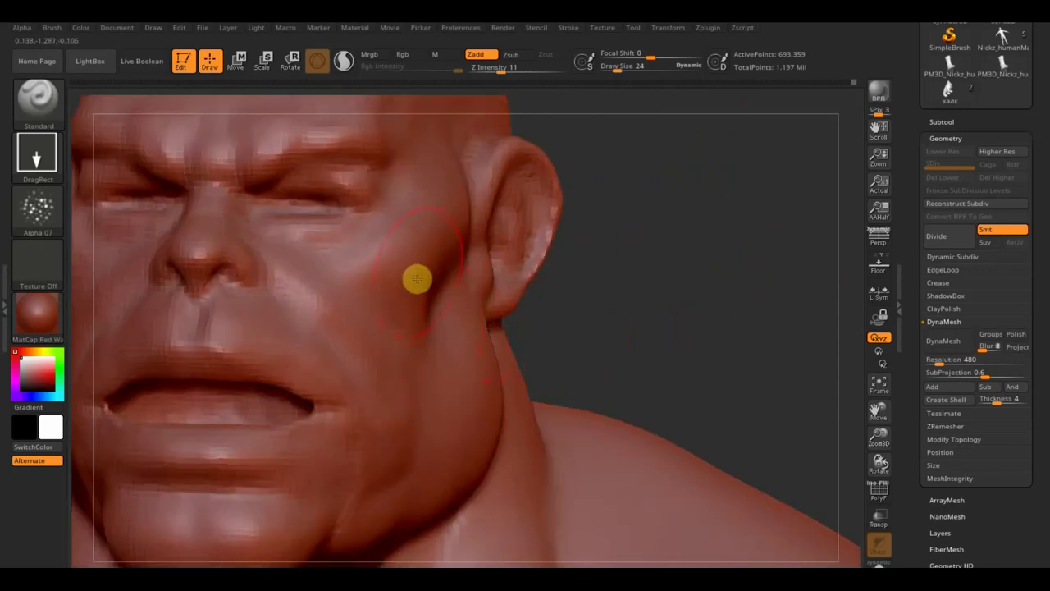
click(971, 442)
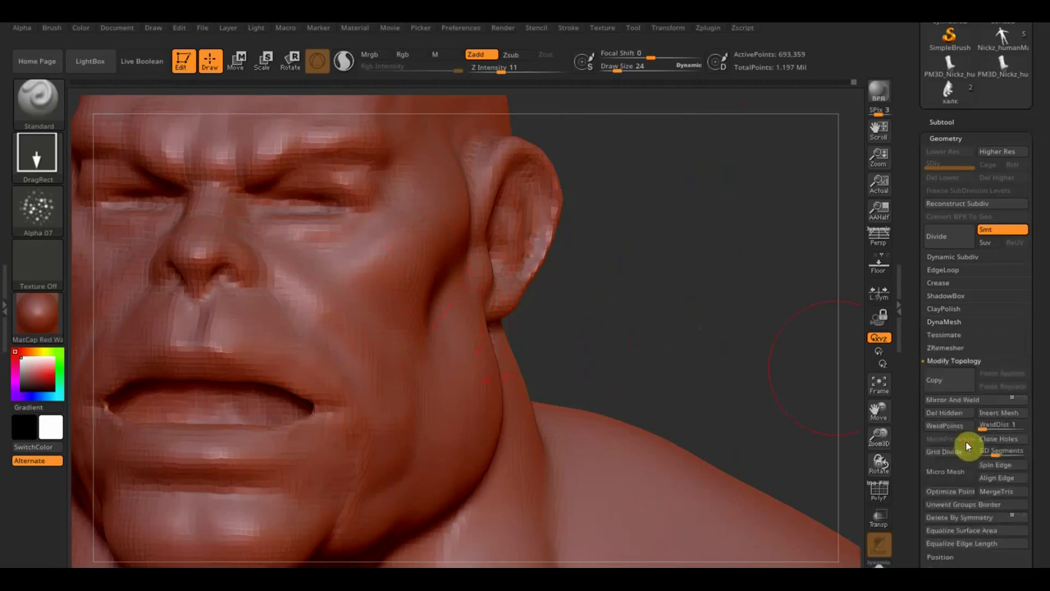
Mirror and weld the sculpt across its symmetry, then smooth and view the head in profile.
click(928, 402)
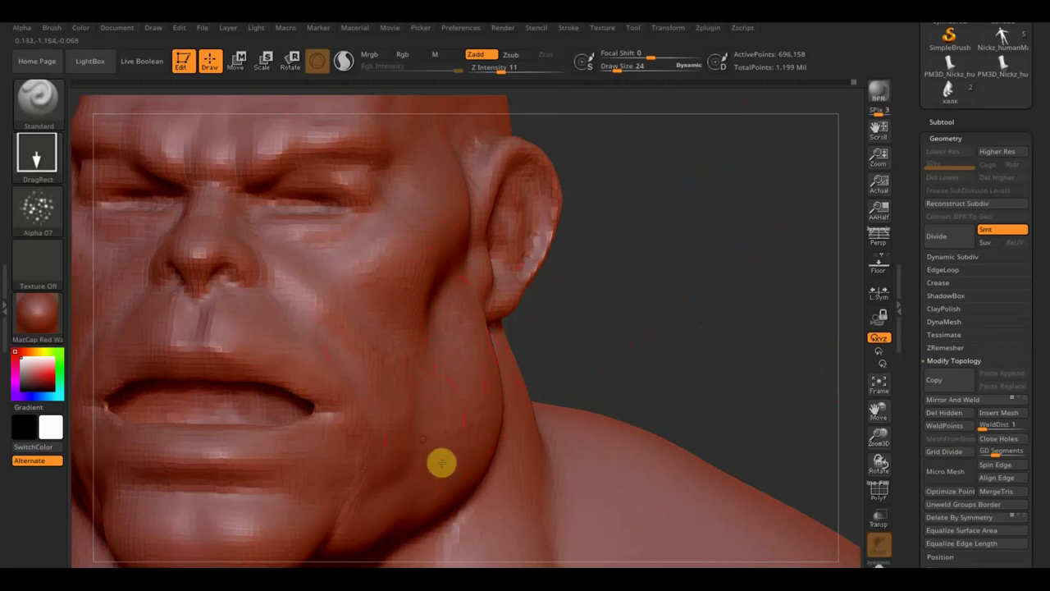
drag(600, 415, 394, 504)
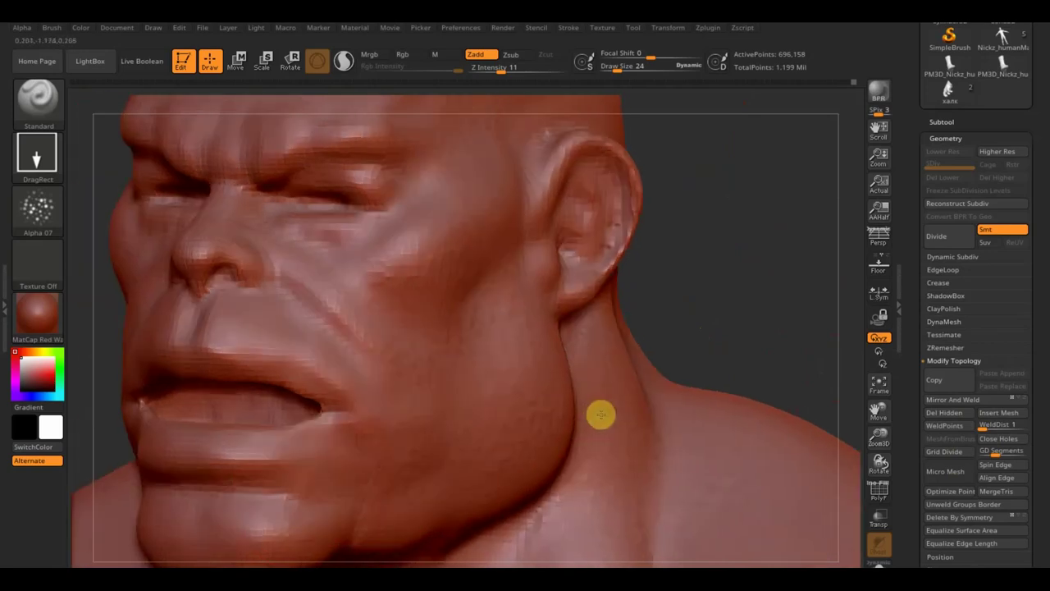
key(shift)
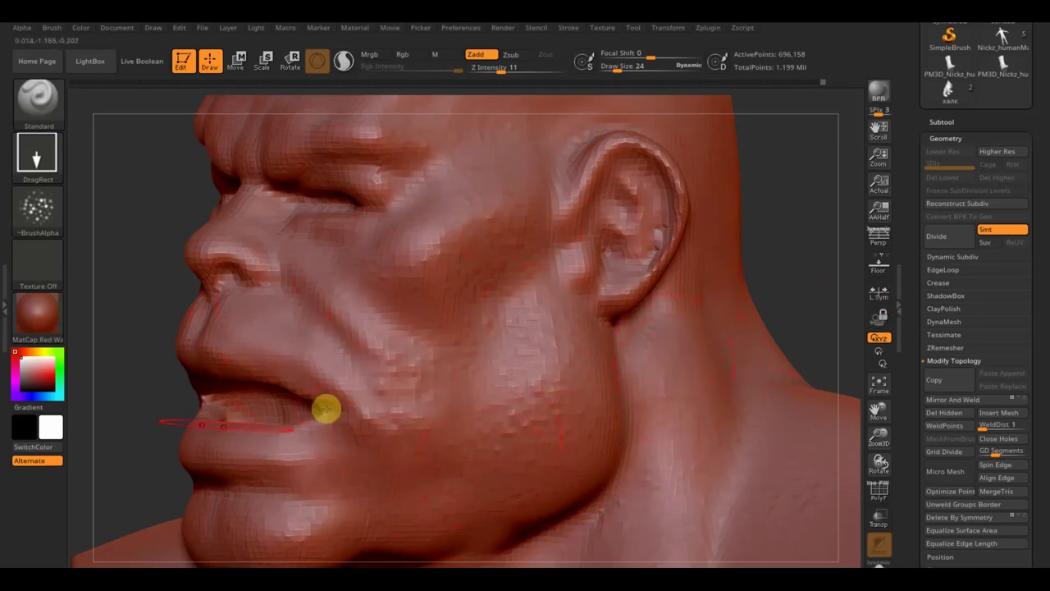
mouse_move(150, 434)
alt+mouse_down()
mouse_move(145, 394)
mouse_move(200, 335)
mouse_move(249, 370)
alt+mouse_up()
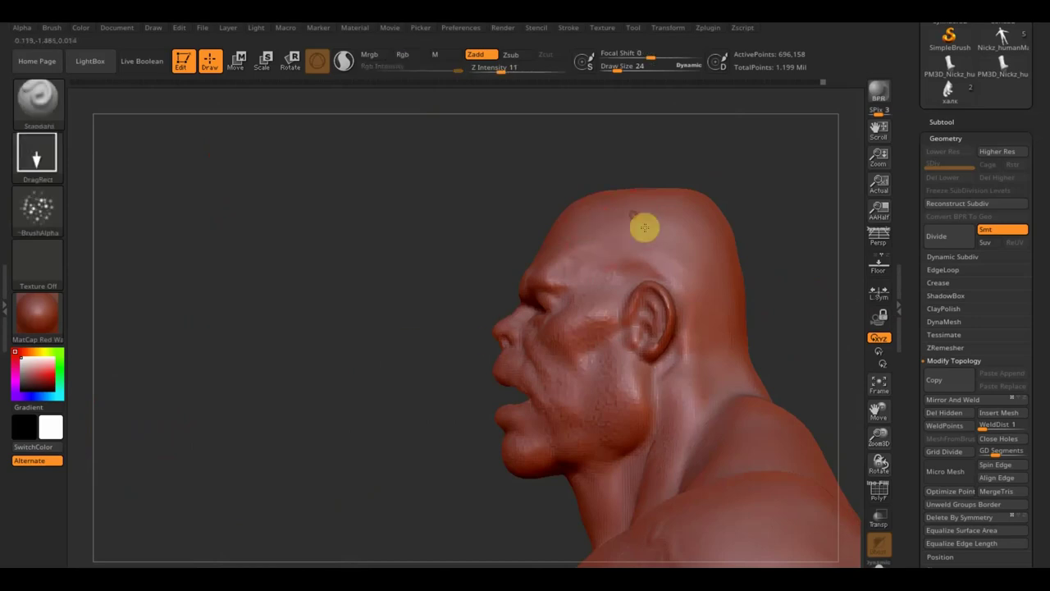
click(57, 100)
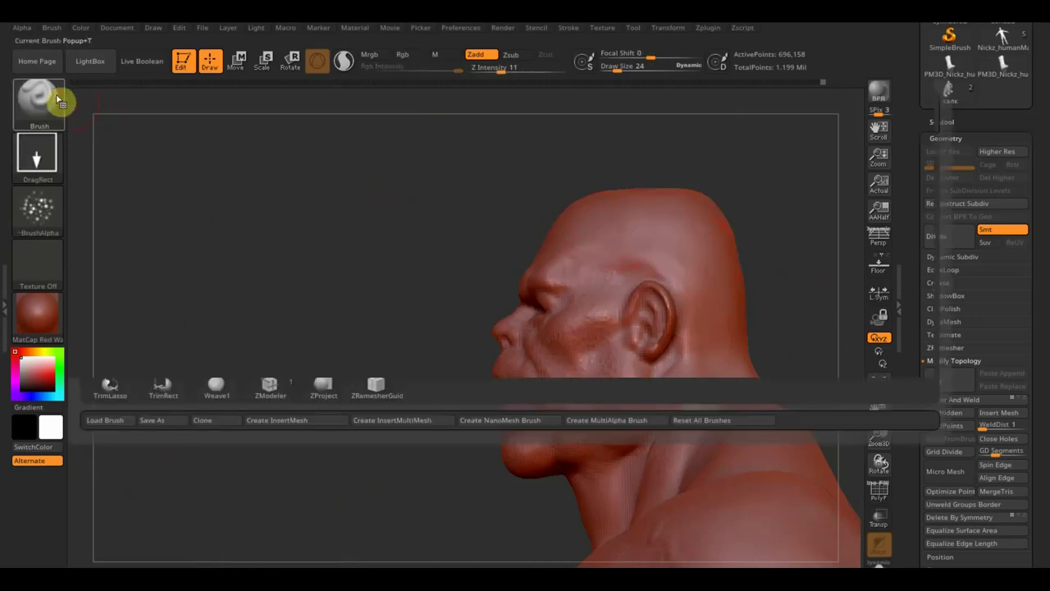
Select the Move Topologic brush at Draw Size 89 and frame the torso, head and chest.
click(277, 113)
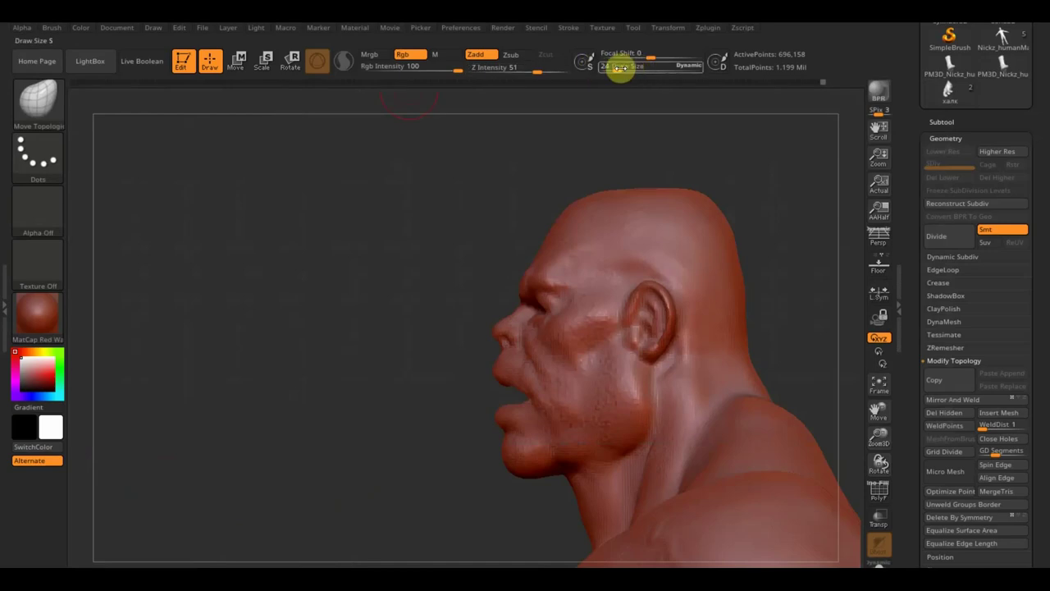
drag(630, 72, 633, 71)
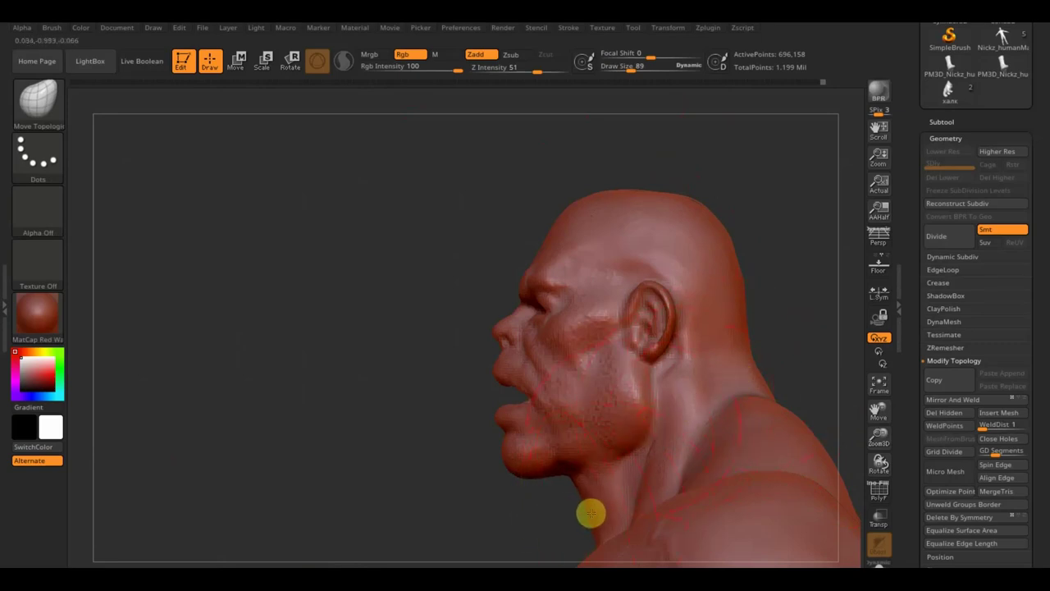
drag(366, 500, 441, 506)
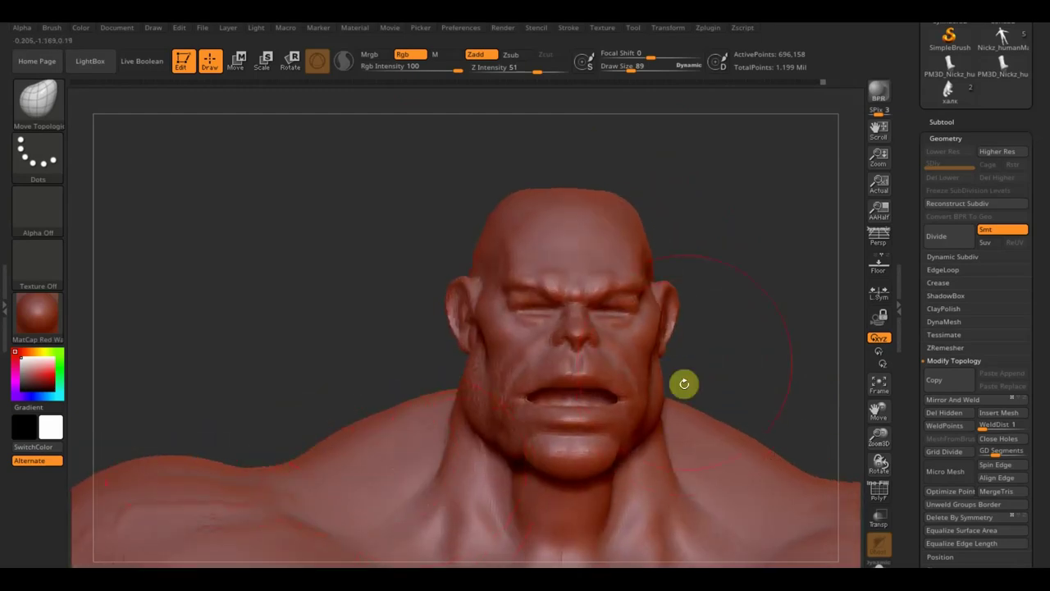
drag(764, 312, 656, 279)
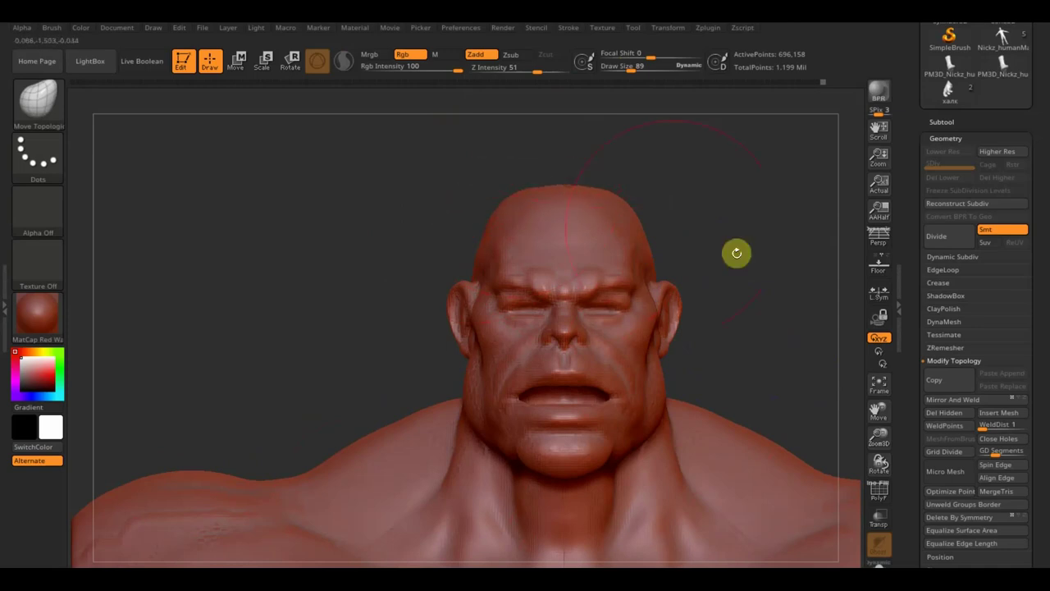
mouse_move(793, 347)
alt+mouse_down()
mouse_move(753, 218)
mouse_move(774, 237)
mouse_move(675, 244)
alt+mouse_up()
alt+drag(599, 427, 629, 484)
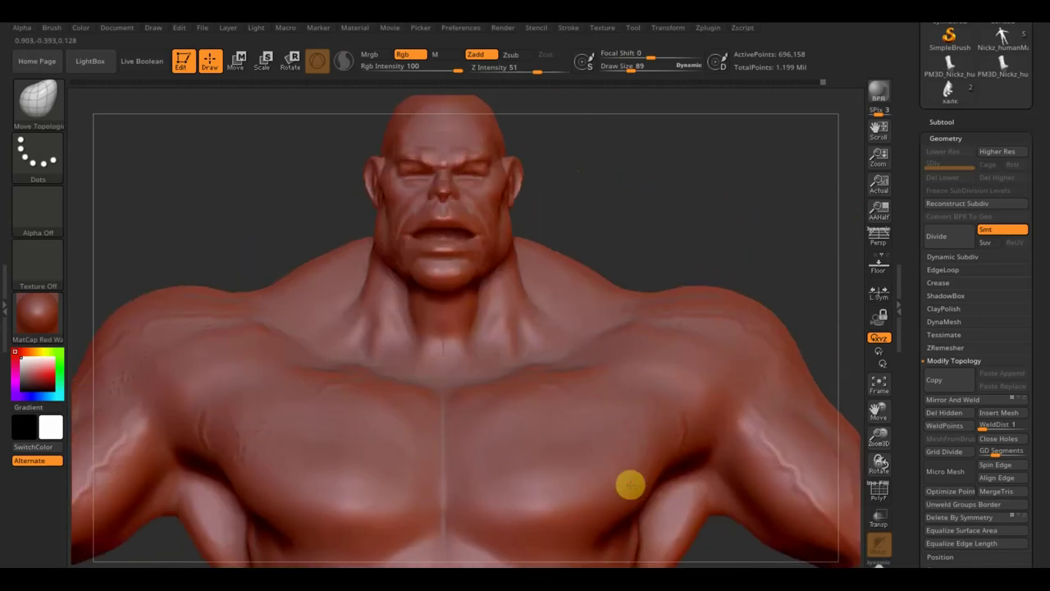
mouse_move(500, 508)
alt+mouse_down()
mouse_move(744, 557)
mouse_move(715, 472)
mouse_move(719, 319)
alt+mouse_up()
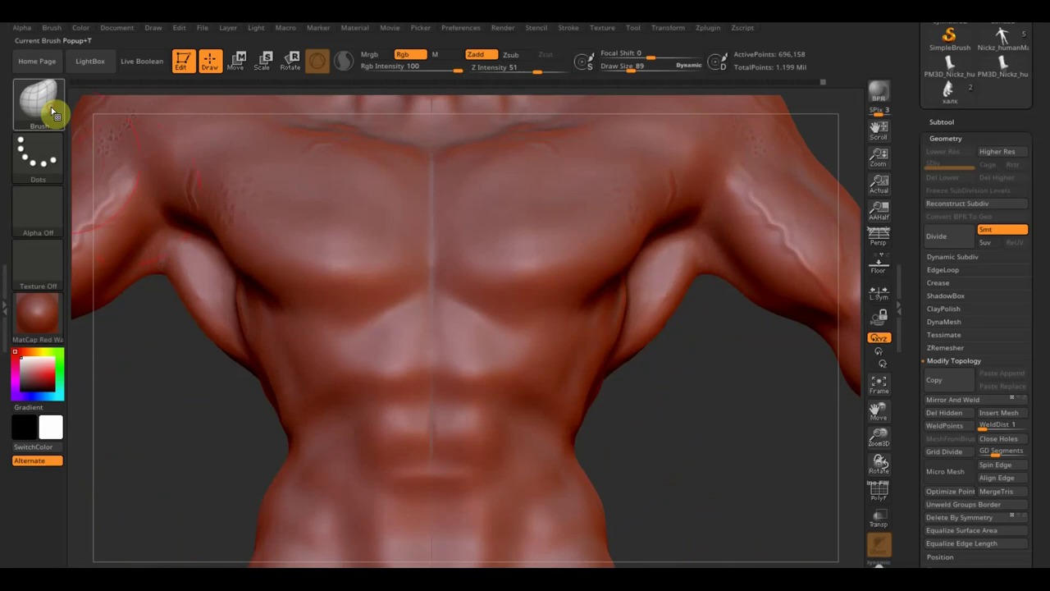
Return to the Standard brush and stamp pore bumps on the upper abs, softening them.
click(52, 112)
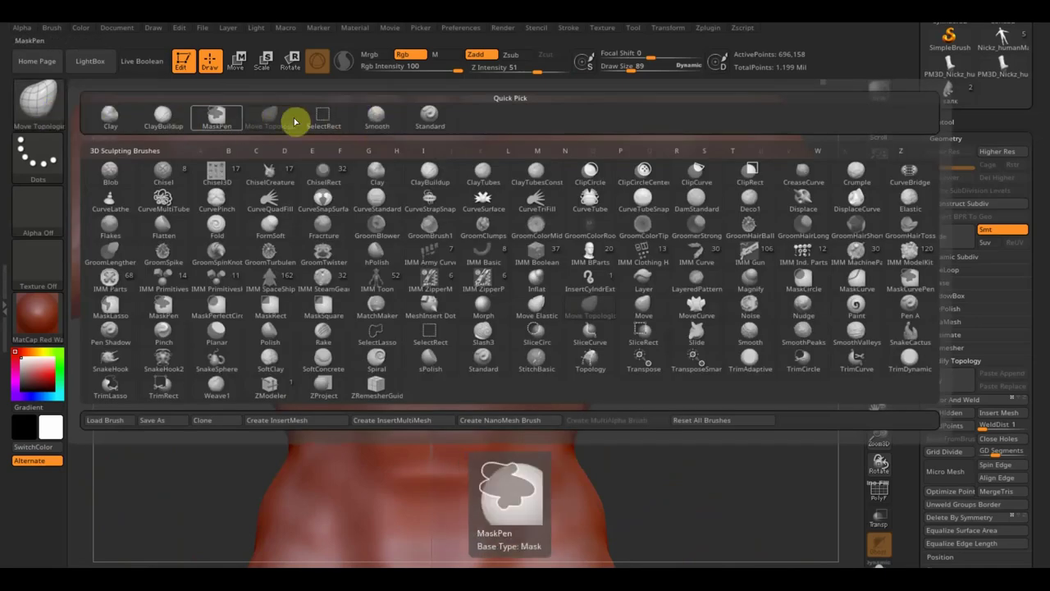
click(422, 117)
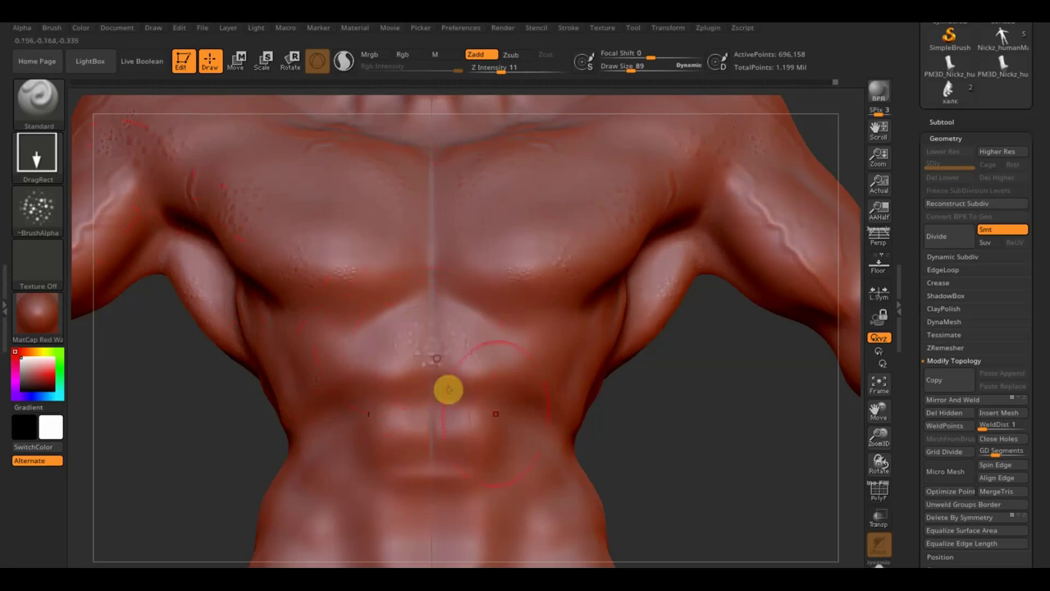
key(shift)
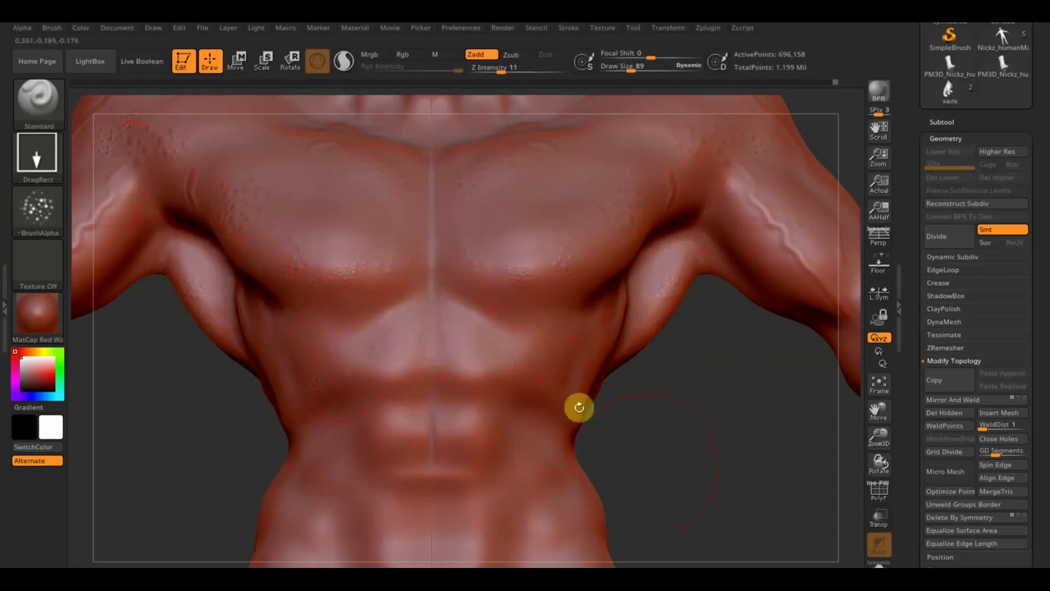
alt+drag(663, 485, 649, 276)
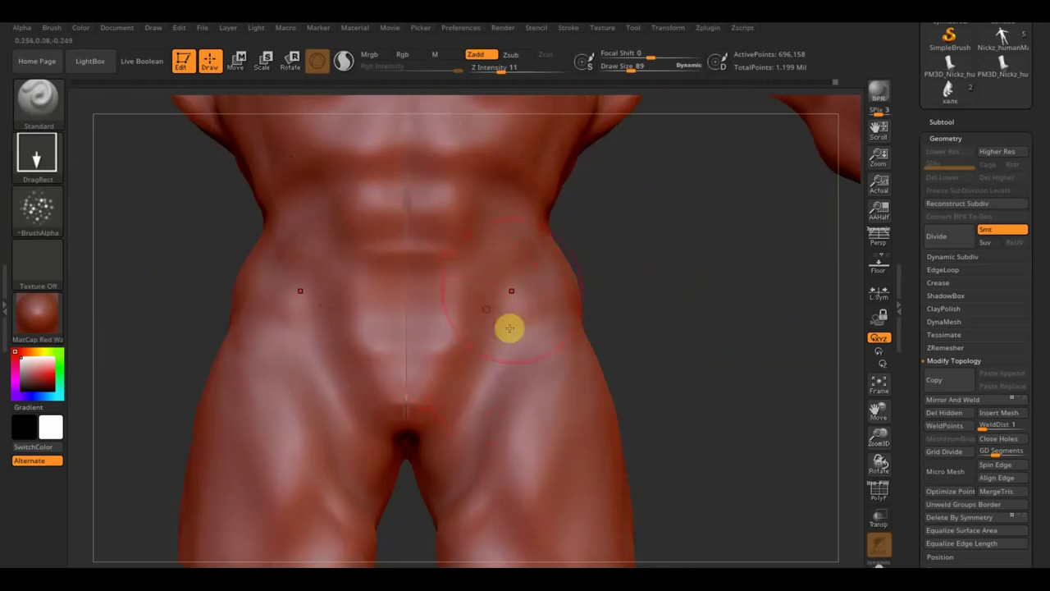
mouse_move(433, 189)
mouse_down()
mouse_move(421, 188)
mouse_move(433, 197)
mouse_up()
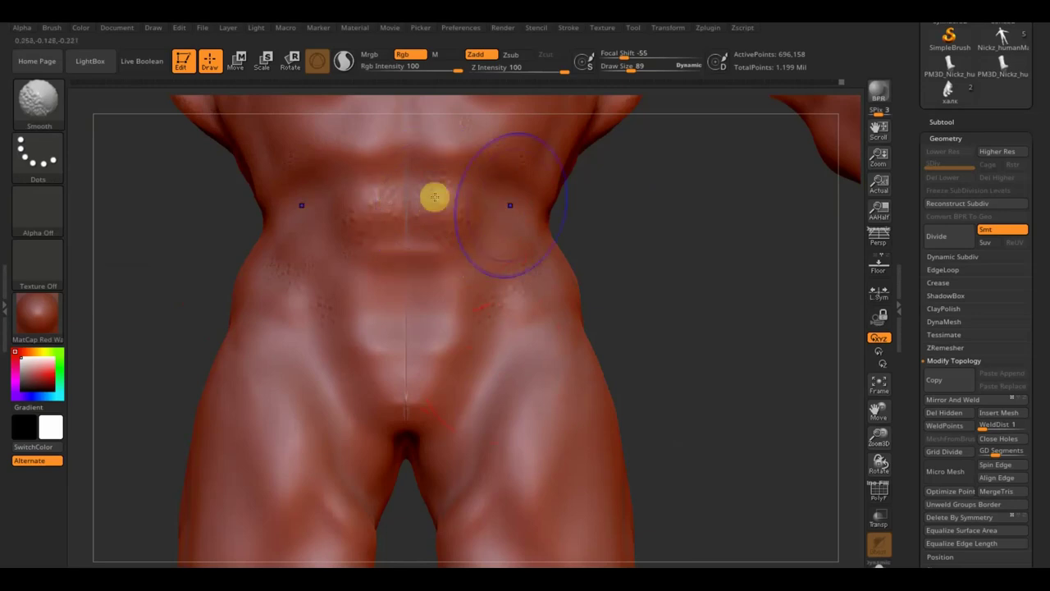
mouse_move(657, 272)
mouse_down()
mouse_move(600, 270)
mouse_move(548, 188)
mouse_up()
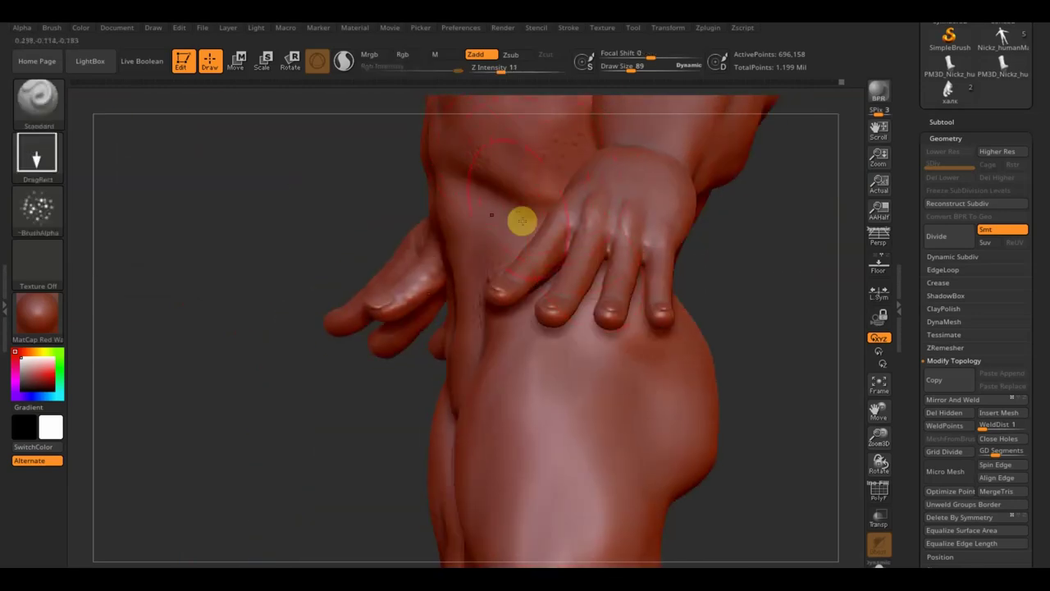
Stamp pore bumps on the lower back beside the hip.
key(shift)
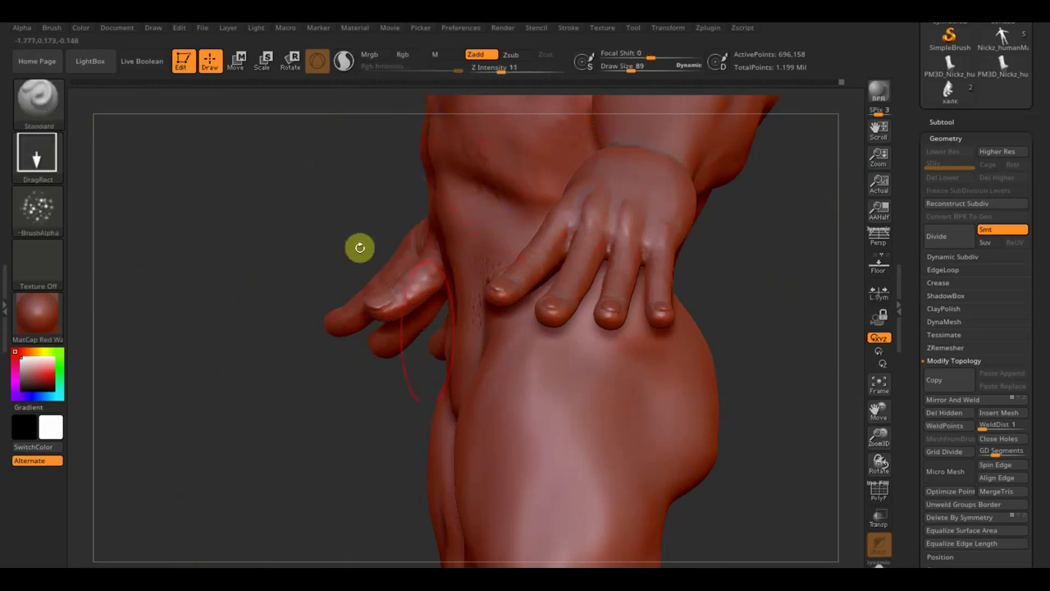
drag(790, 354, 744, 347)
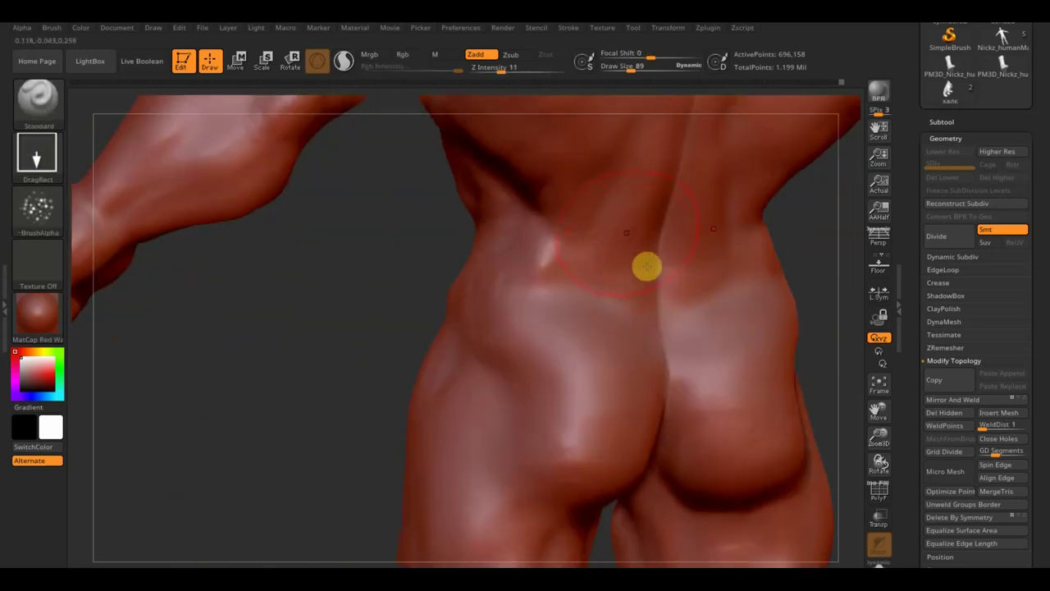
drag(545, 282, 548, 277)
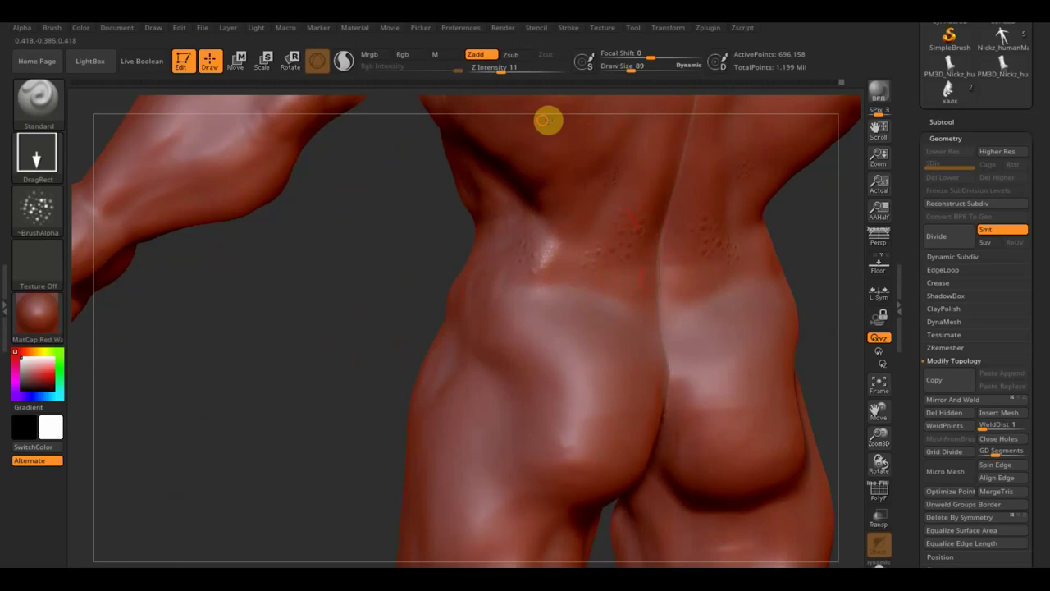
drag(272, 254, 215, 422)
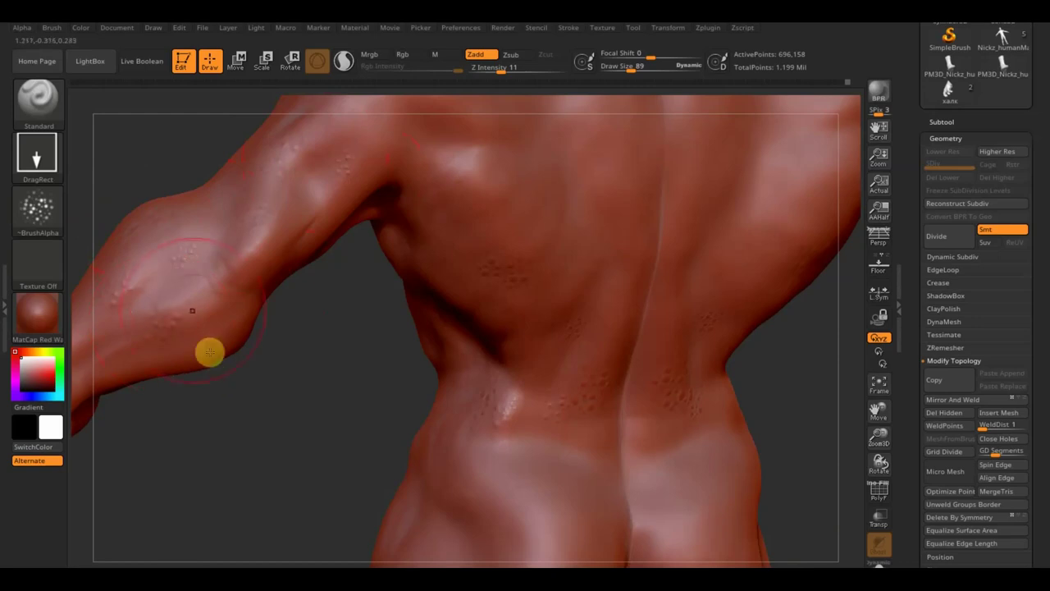
key(shift)
key(shift)
Stamp bumps across the upper back and smooth the crease under the arm.
drag(493, 172, 471, 216)
drag(535, 293, 602, 248)
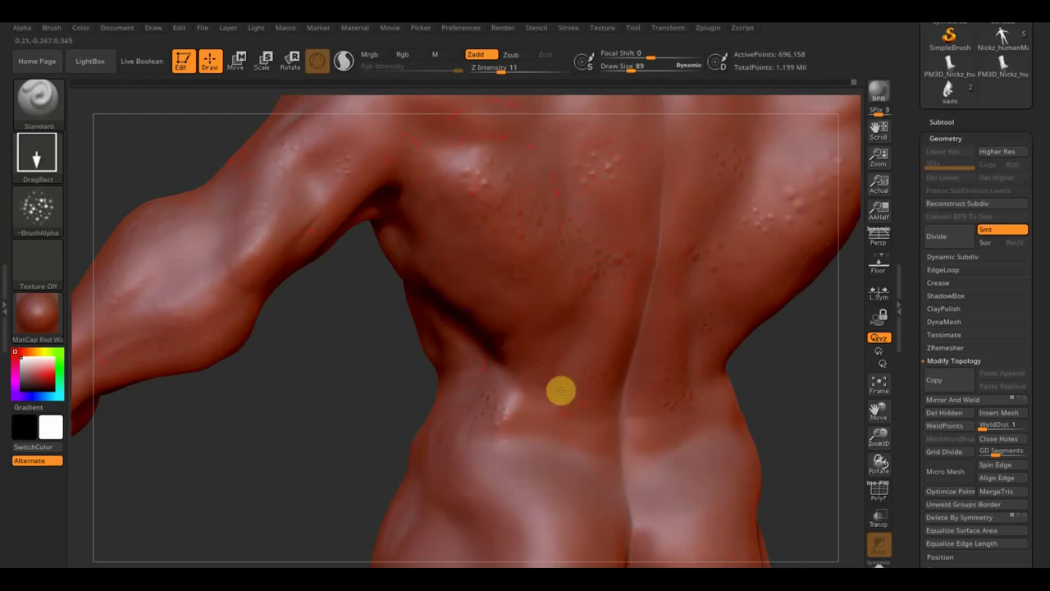
key(shift)
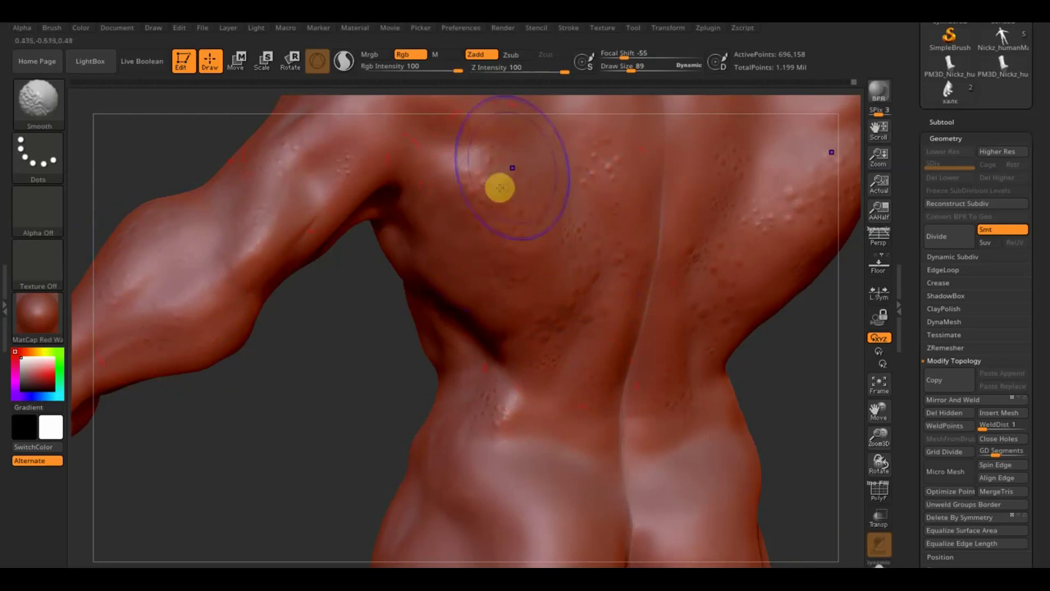
drag(290, 419, 254, 385)
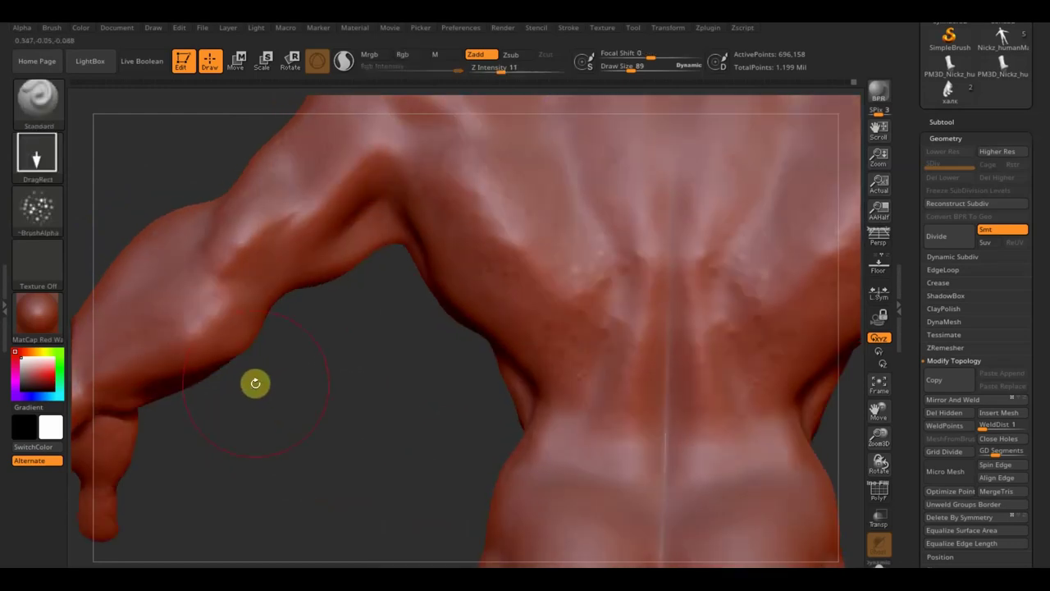
shift+drag(553, 293, 582, 291)
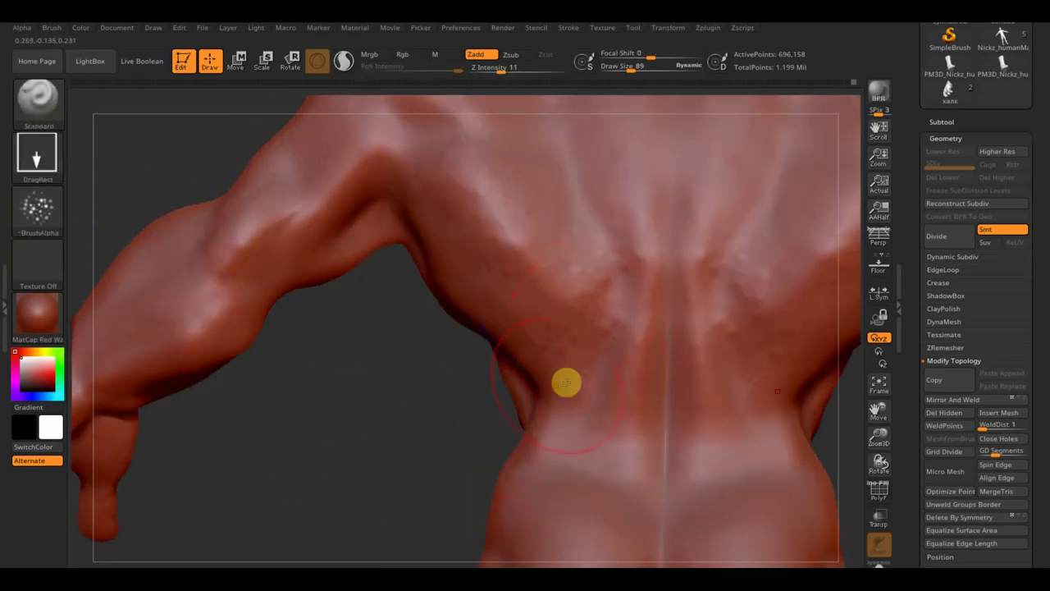
key(shift)
mouse_move(429, 246)
shift+mouse_down()
mouse_move(439, 281)
mouse_move(394, 370)
mouse_move(413, 352)
mouse_move(399, 267)
mouse_move(385, 260)
mouse_move(396, 281)
shift+mouse_up()
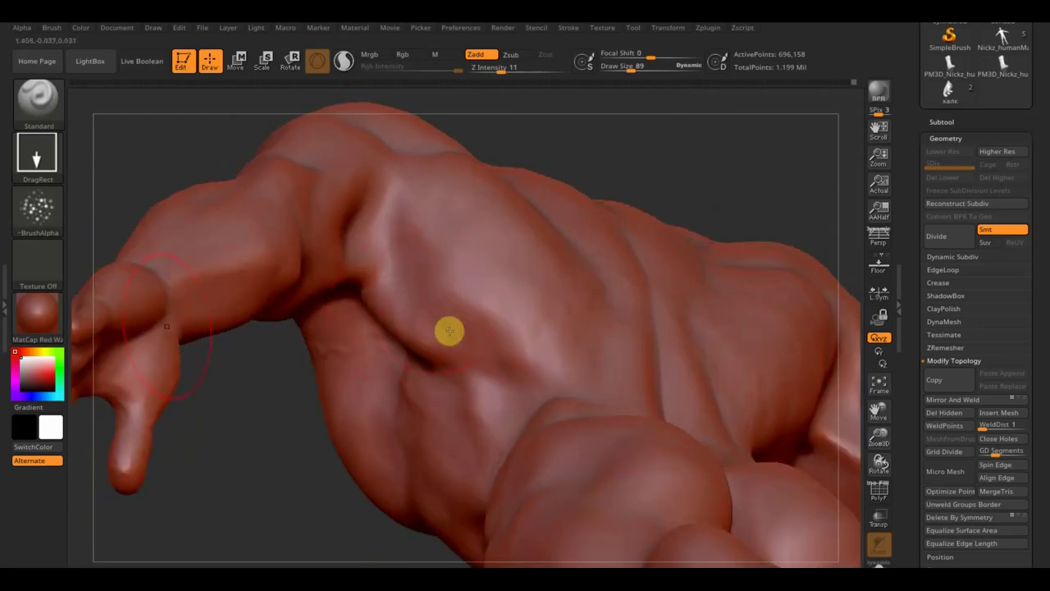
click(34, 115)
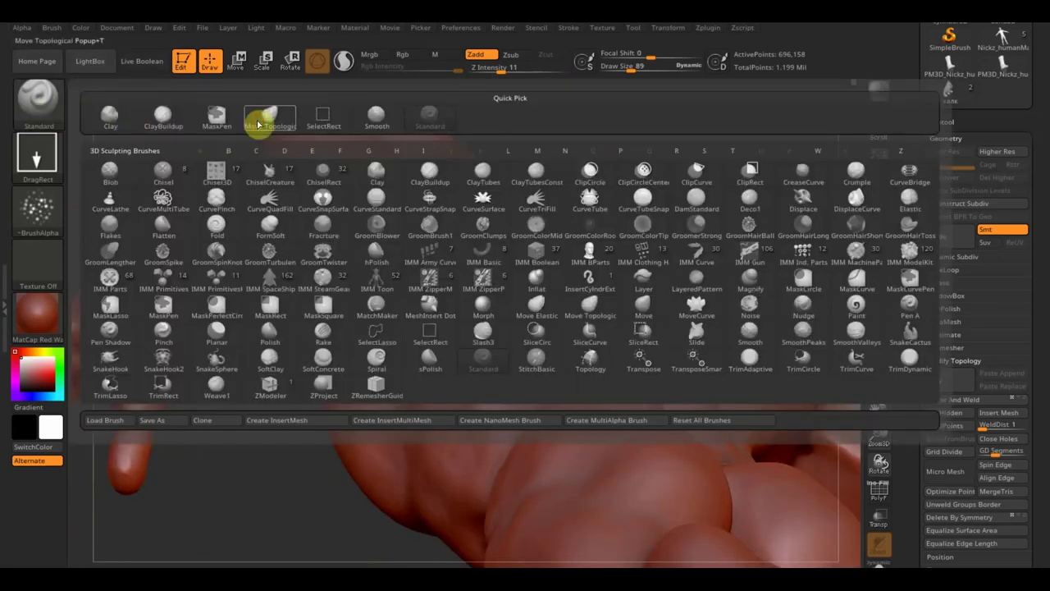
Reshape the armpit crease with the Move Topological brush, then orbit to check the back and shoulder.
click(258, 124)
mouse_move(251, 448)
mouse_down()
mouse_move(251, 435)
mouse_move(378, 322)
mouse_move(385, 268)
mouse_up()
mouse_move(384, 317)
mouse_down()
mouse_move(422, 337)
mouse_move(444, 315)
mouse_move(419, 337)
mouse_move(462, 345)
mouse_move(391, 289)
mouse_up()
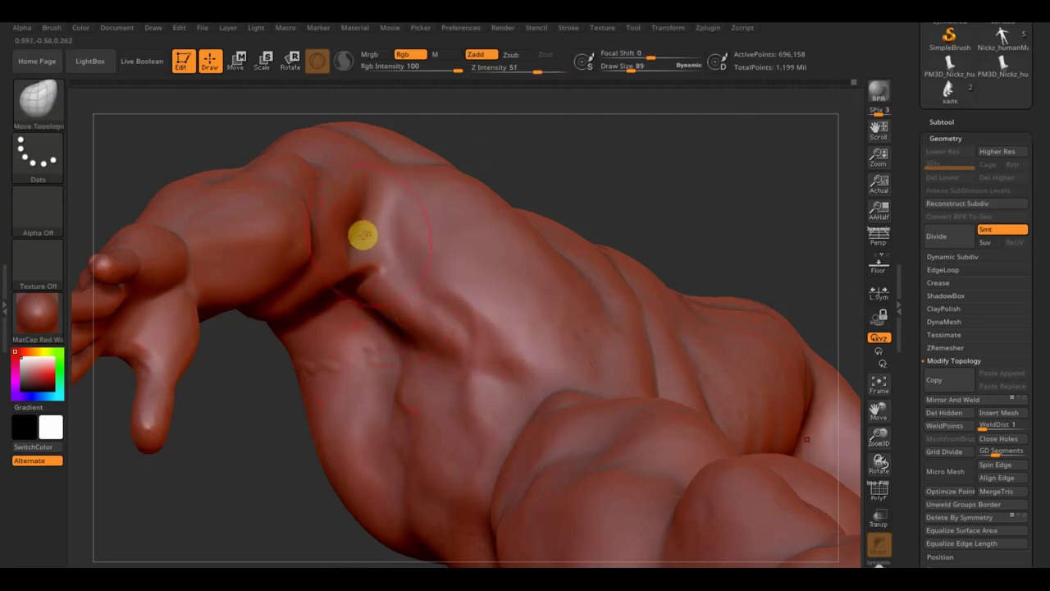
mouse_move(600, 150)
mouse_down()
mouse_move(566, 189)
mouse_move(581, 240)
mouse_up()
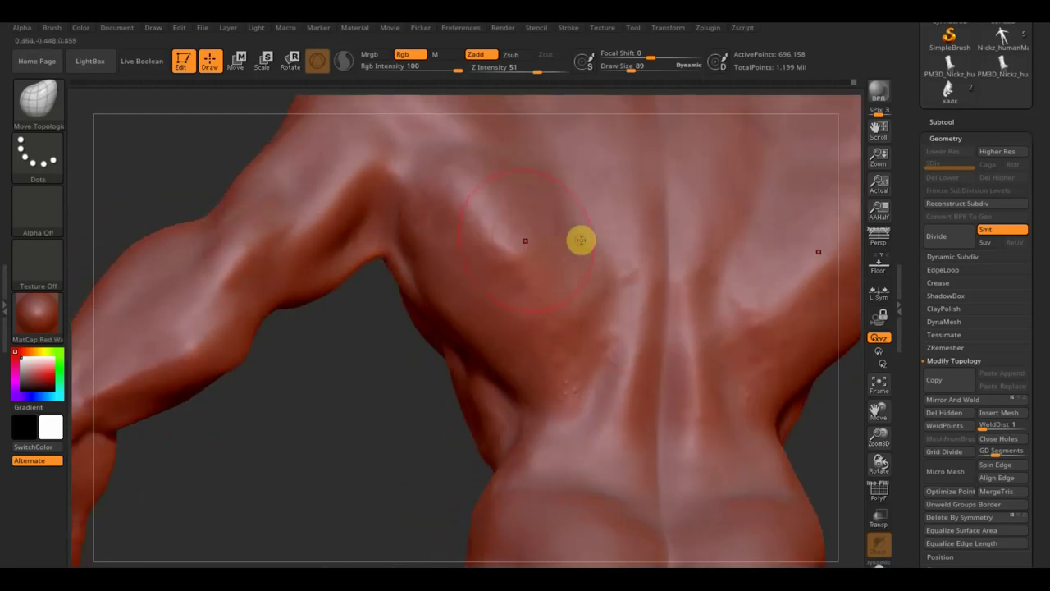
mouse_move(359, 345)
mouse_down()
mouse_move(382, 368)
mouse_move(374, 275)
mouse_up()
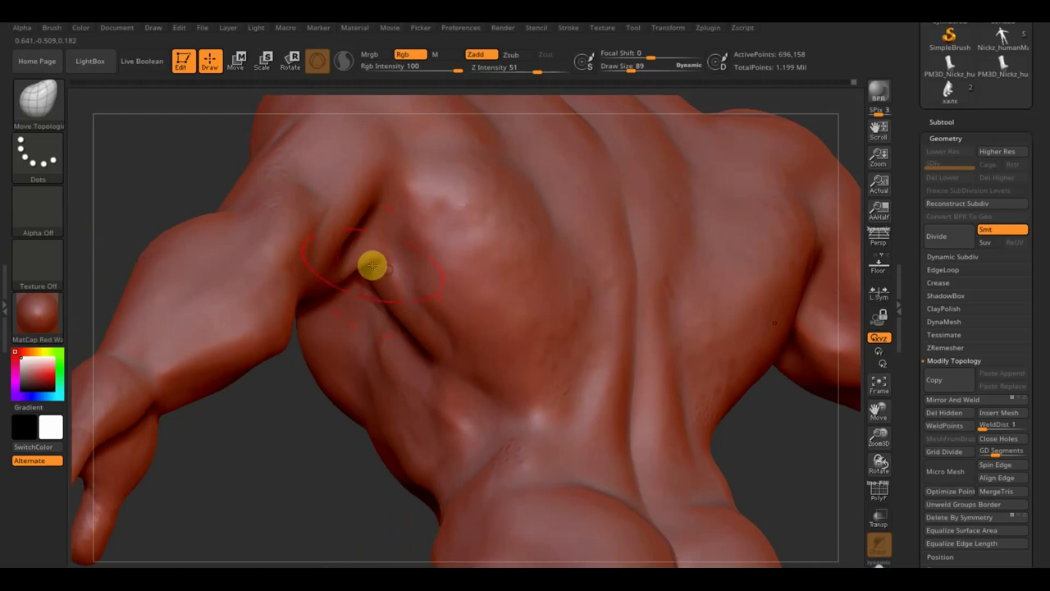
mouse_move(298, 403)
mouse_down()
mouse_move(305, 307)
mouse_move(329, 246)
mouse_up()
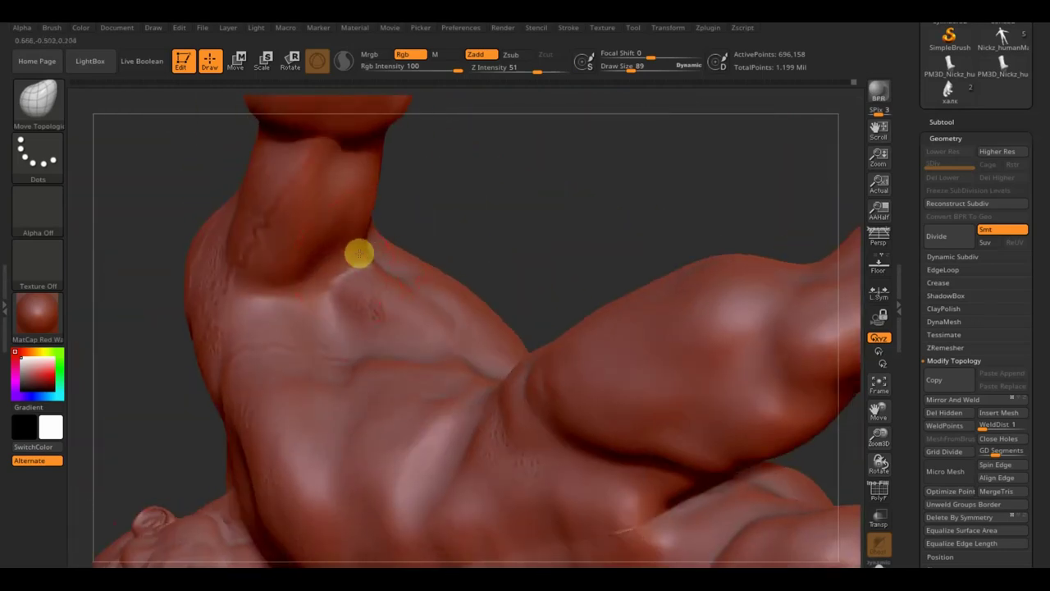
drag(507, 207, 471, 251)
click(42, 93)
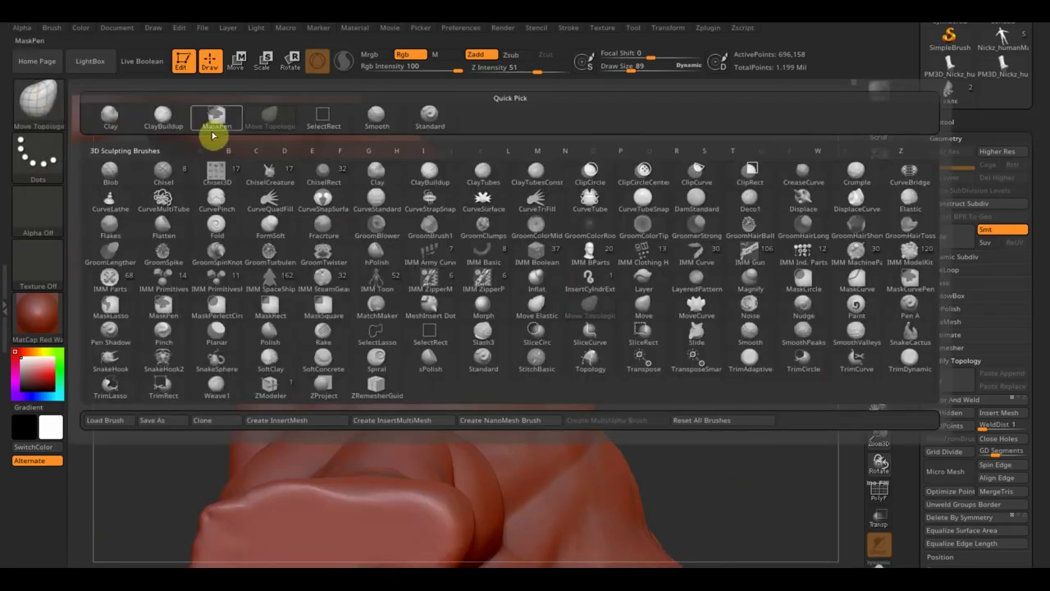
Switch to the ClayBuildup brush at draw size 48 and orbit around the chest and shoulder.
click(163, 114)
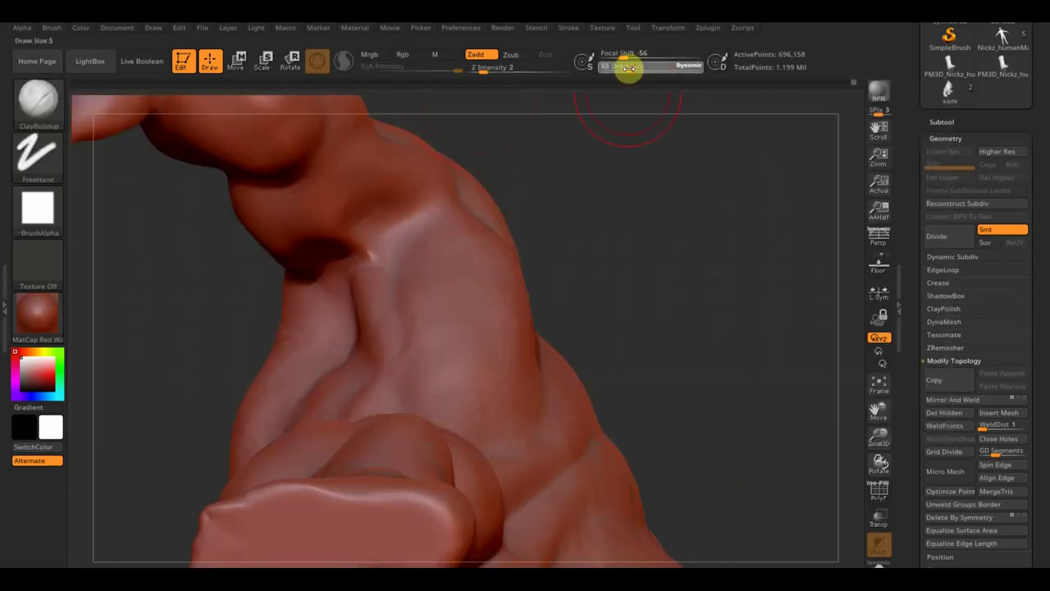
drag(629, 68, 624, 71)
drag(645, 183, 648, 192)
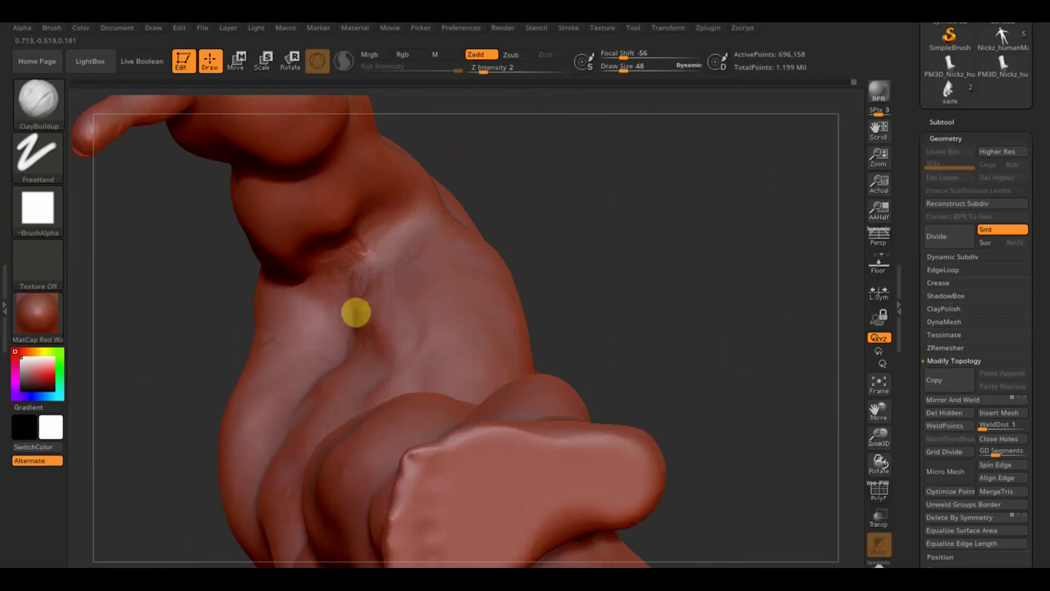
drag(621, 222, 642, 178)
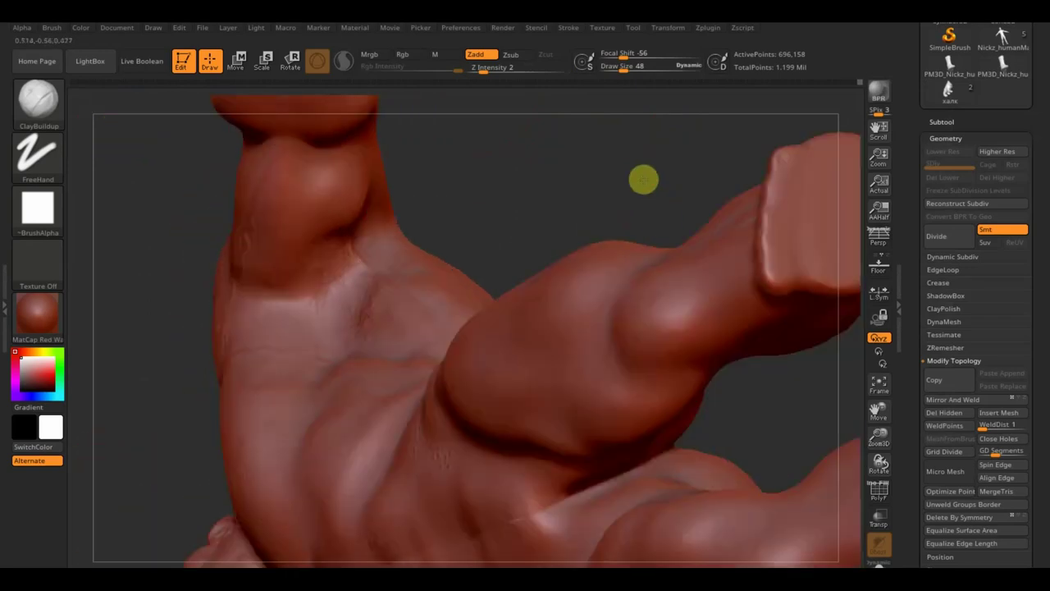
drag(342, 232, 435, 156)
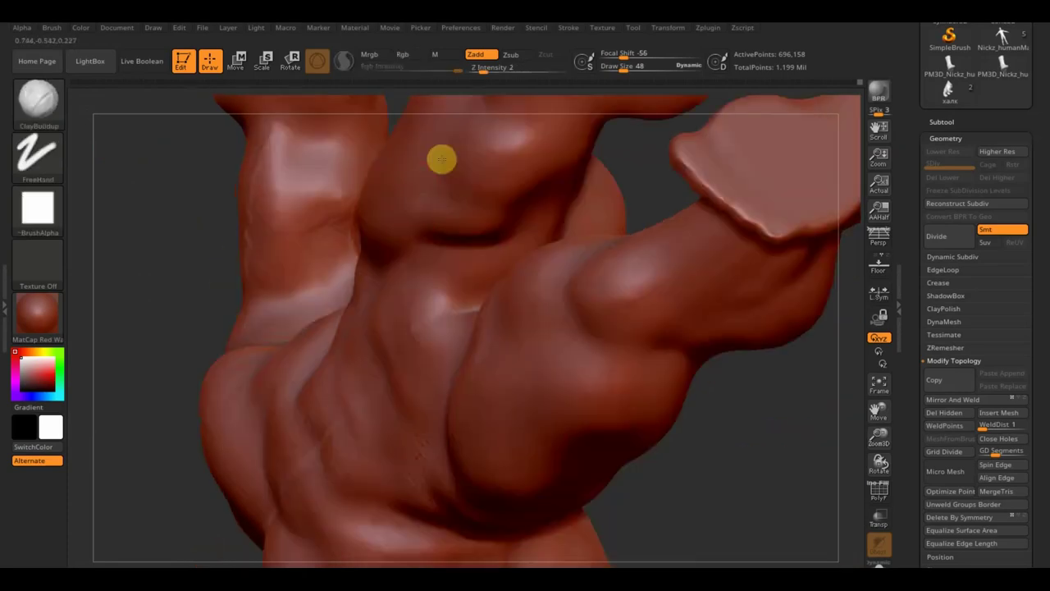
mouse_move(373, 216)
mouse_down()
mouse_move(189, 228)
mouse_move(323, 224)
mouse_up()
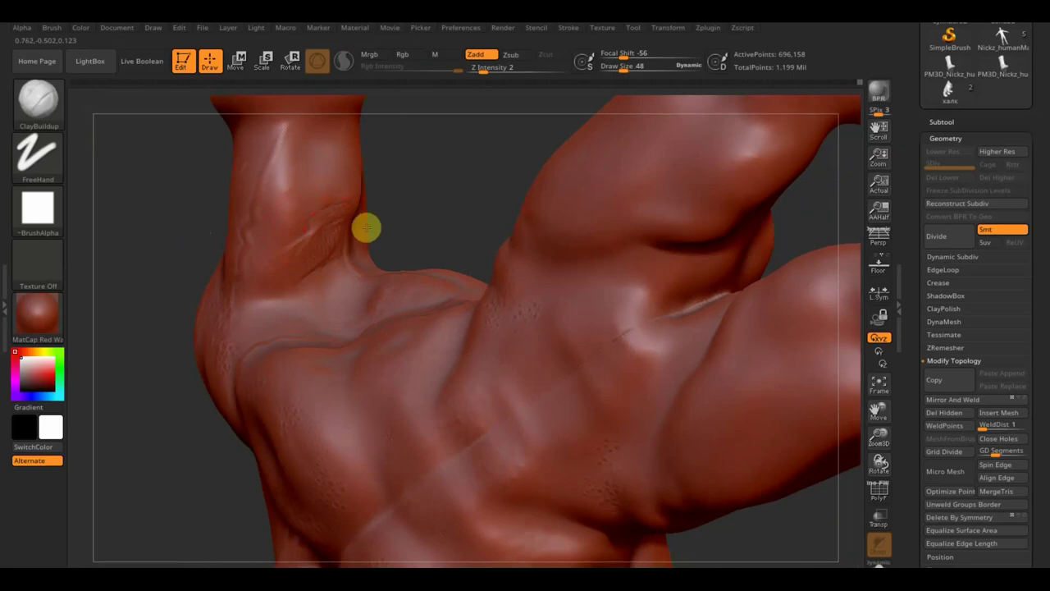
drag(366, 237, 493, 206)
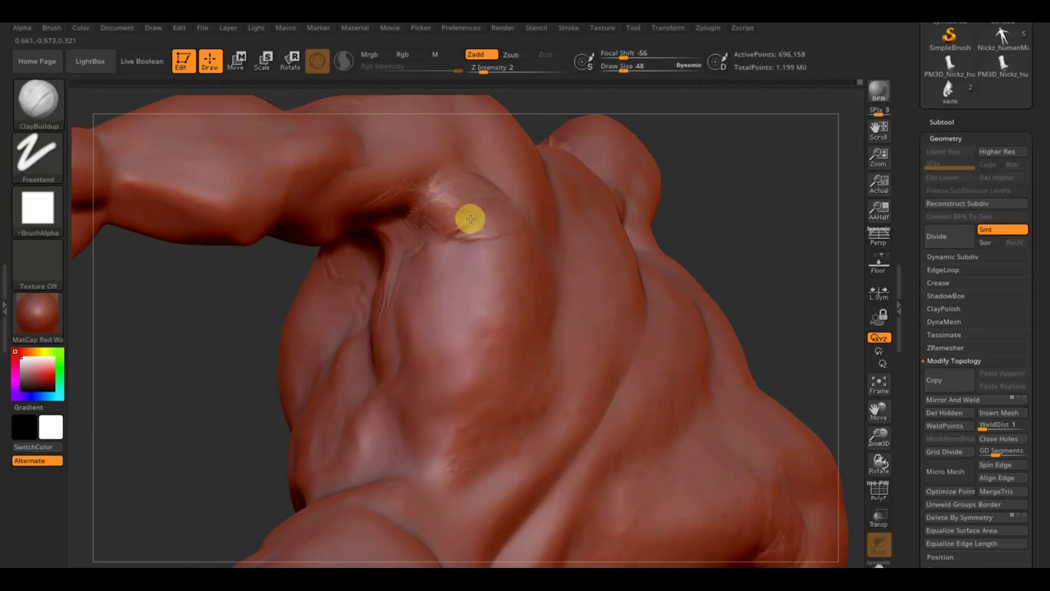
Shift-smooth the armpit and chest surface, then turn to a front view of head and shoulders.
key(shift)
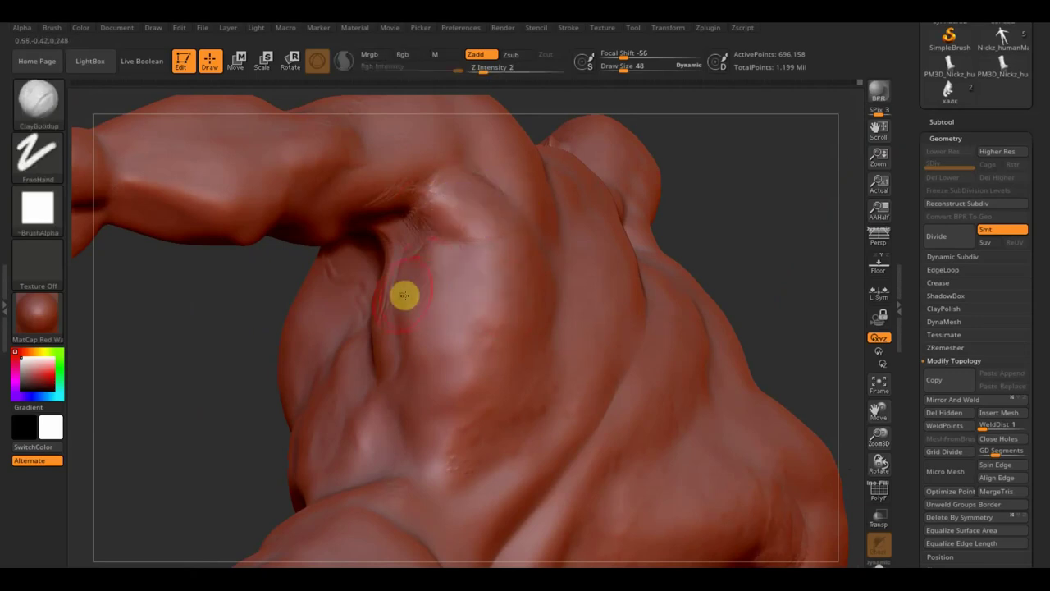
key(shift)
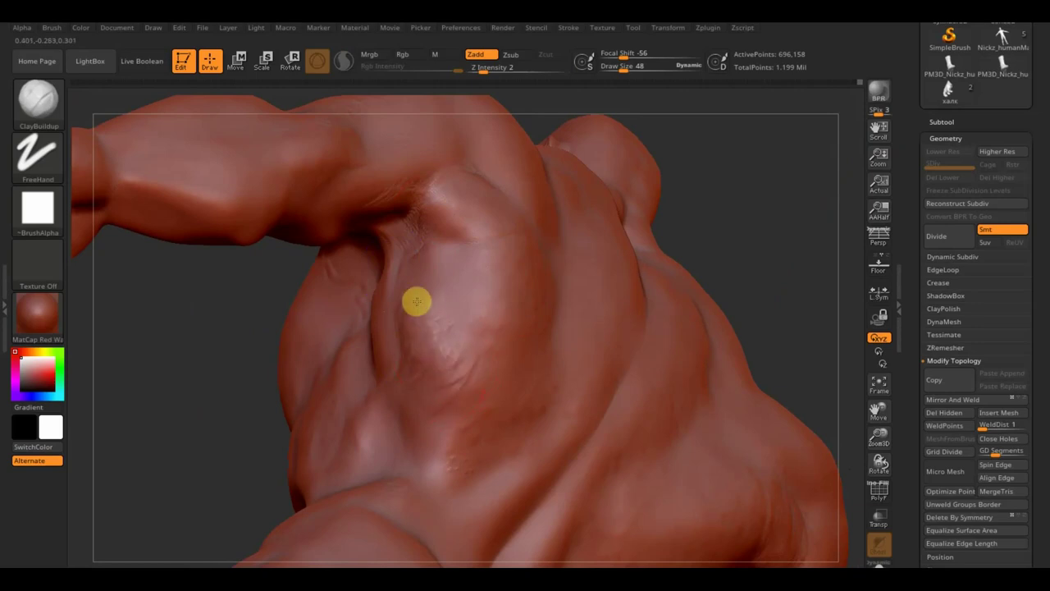
key(shift)
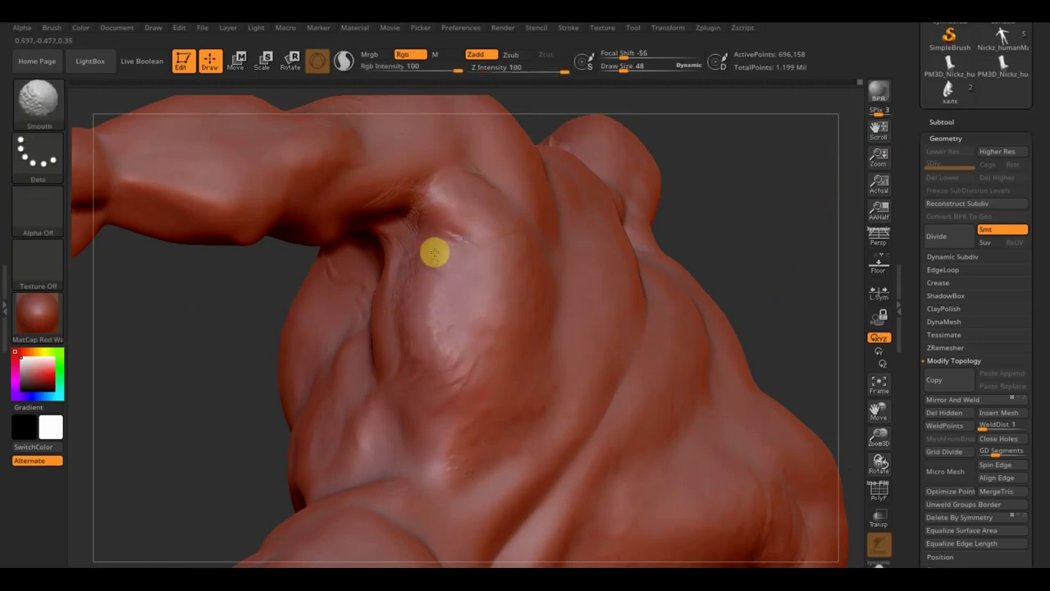
key(shift)
mouse_move(129, 402)
mouse_down()
mouse_move(157, 476)
mouse_move(585, 286)
mouse_move(629, 364)
mouse_move(708, 192)
mouse_up()
mouse_move(719, 307)
mouse_down()
mouse_move(675, 70)
mouse_move(645, 497)
mouse_move(629, 554)
mouse_up()
mouse_move(241, 436)
mouse_down()
mouse_move(539, 509)
mouse_move(535, 364)
mouse_up()
mouse_move(487, 429)
alt+mouse_down()
mouse_move(593, 209)
mouse_move(530, 226)
mouse_move(605, 335)
alt+mouse_up()
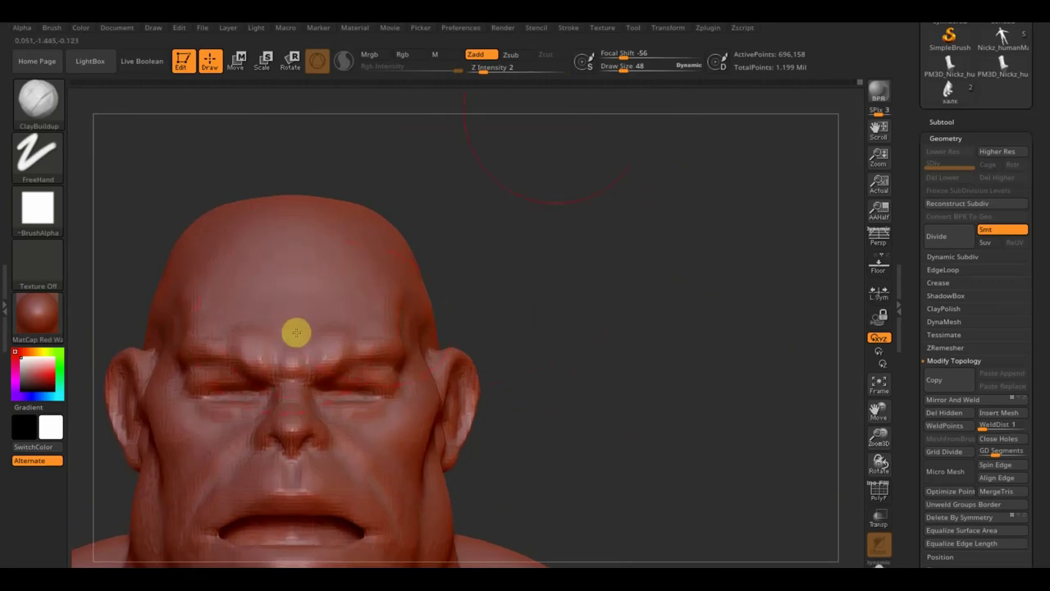
drag(620, 67, 621, 67)
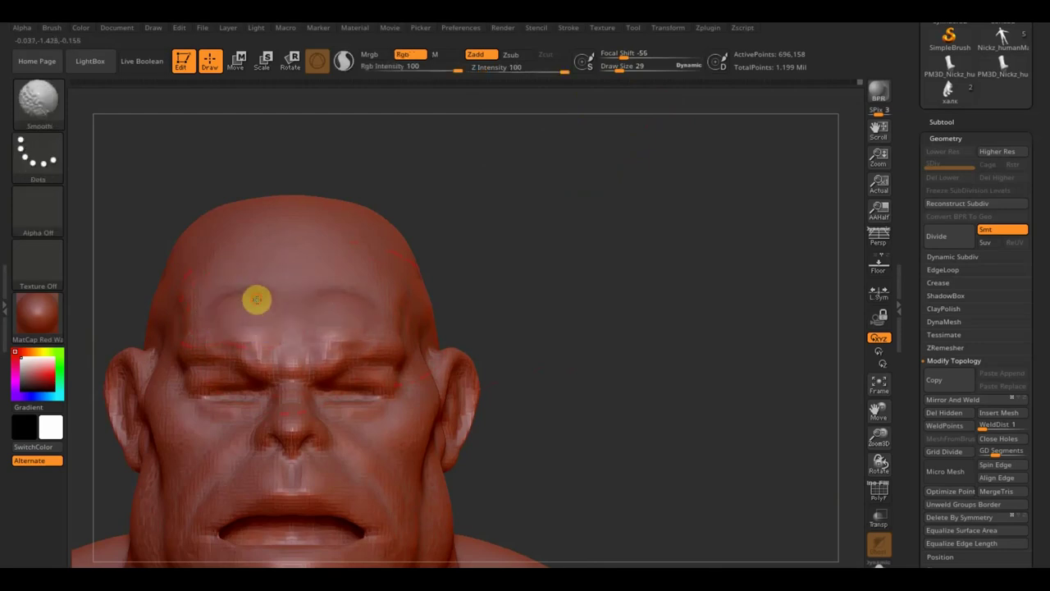
mouse_move(582, 376)
alt+mouse_down()
mouse_move(602, 278)
mouse_move(542, 169)
alt+mouse_up()
mouse_move(710, 265)
mouse_down()
mouse_move(678, 347)
mouse_move(669, 291)
mouse_move(679, 304)
mouse_up()
alt+drag(616, 316, 665, 298)
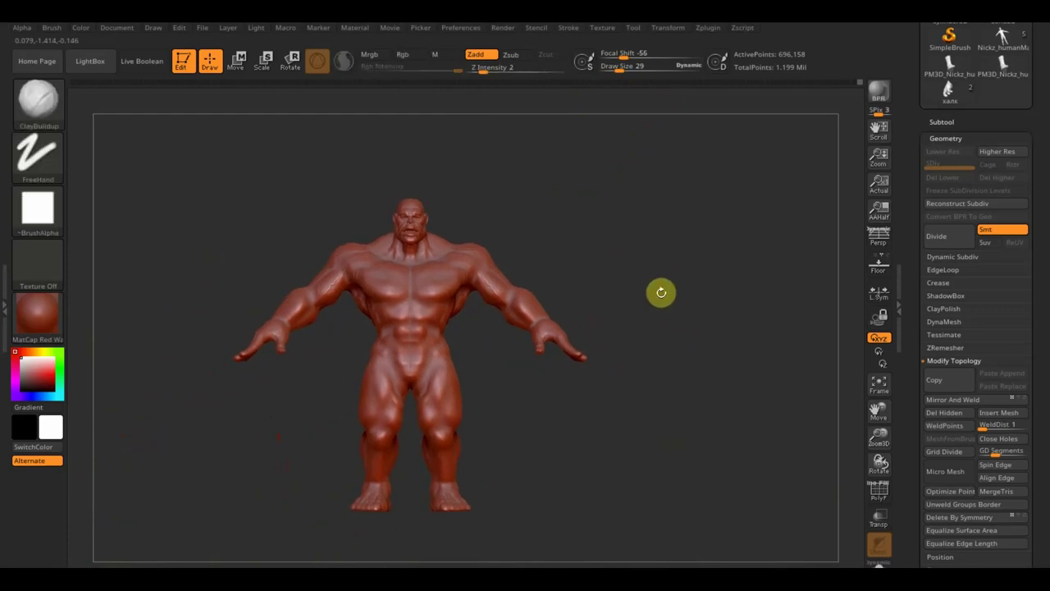
Duplicate the body subtool and make Female_PlanesofHead_128 active.
click(942, 121)
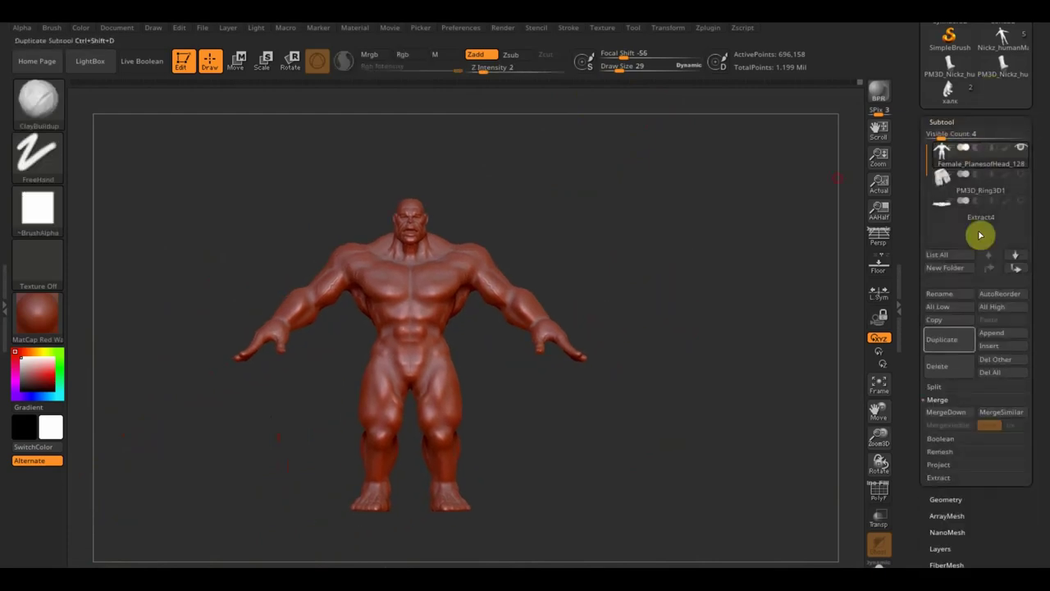
click(949, 338)
click(955, 164)
ZRemesh the body in Legacy (2018) mode with a target polygon count of 1.61602.
click(947, 499)
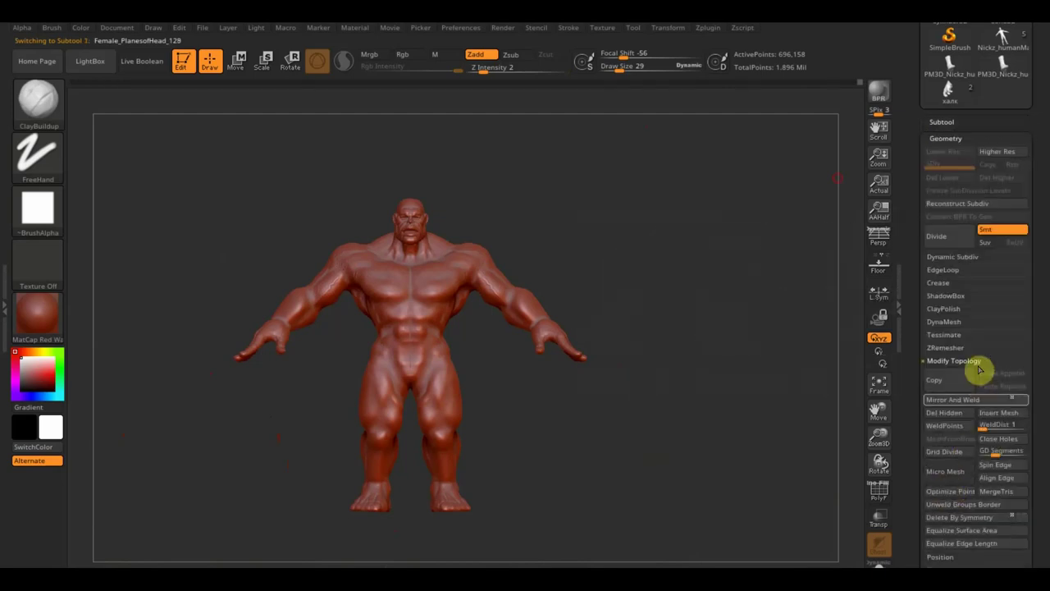
click(948, 348)
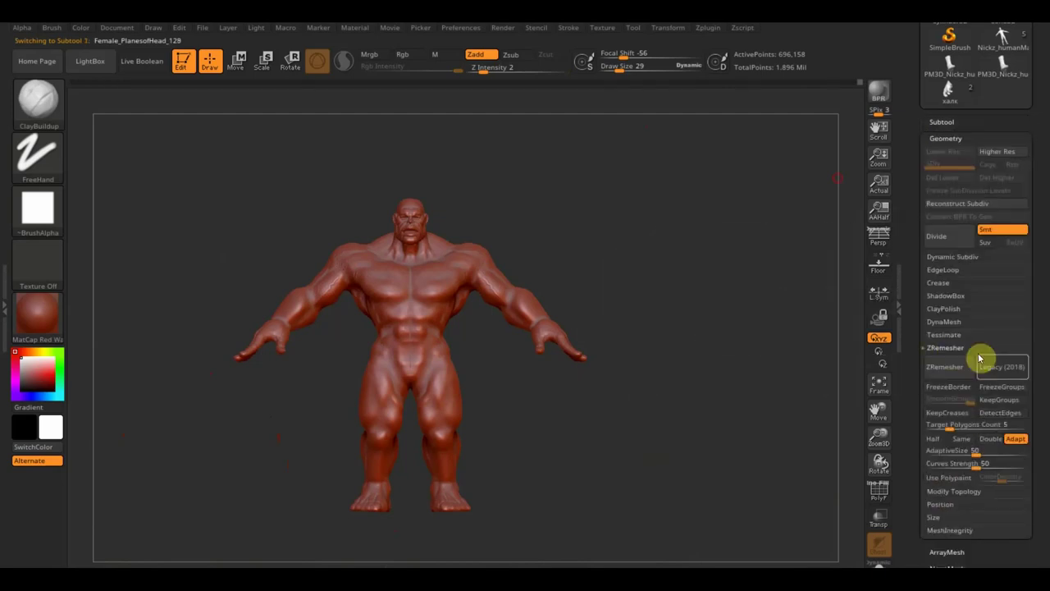
click(988, 374)
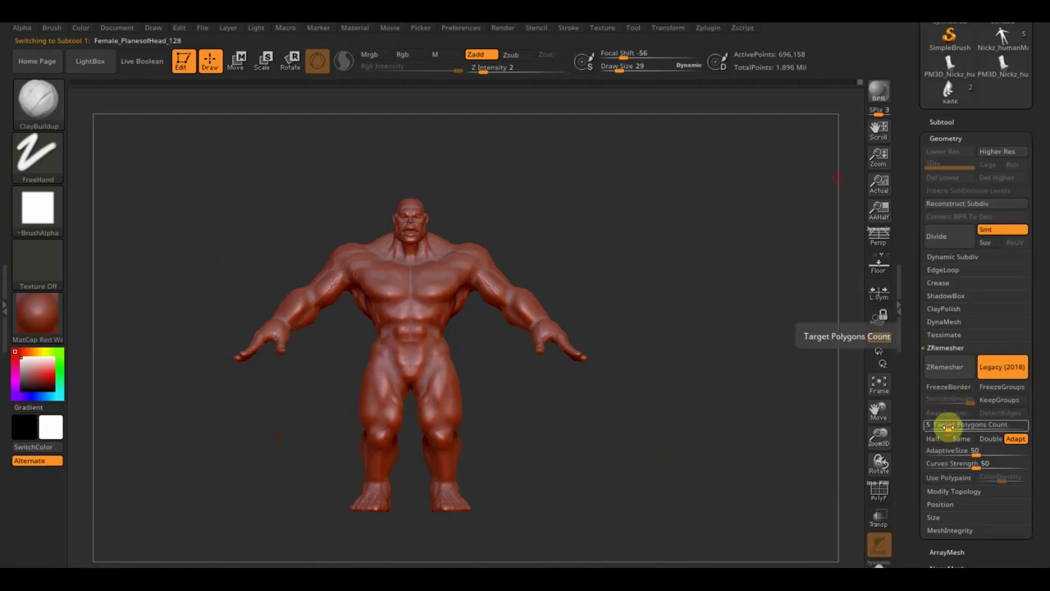
click(947, 427)
drag(941, 435, 938, 427)
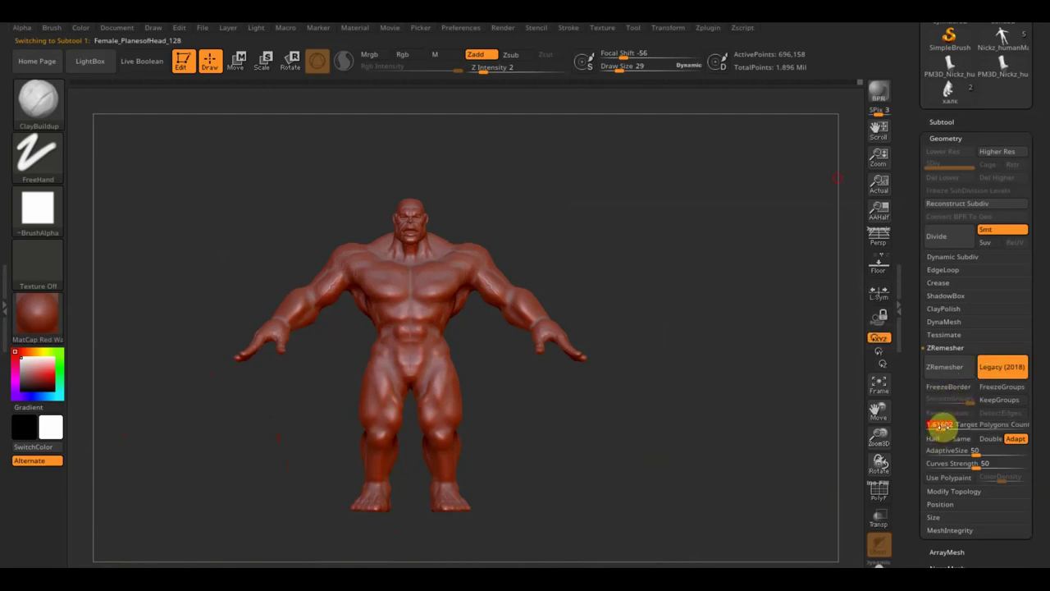
click(952, 374)
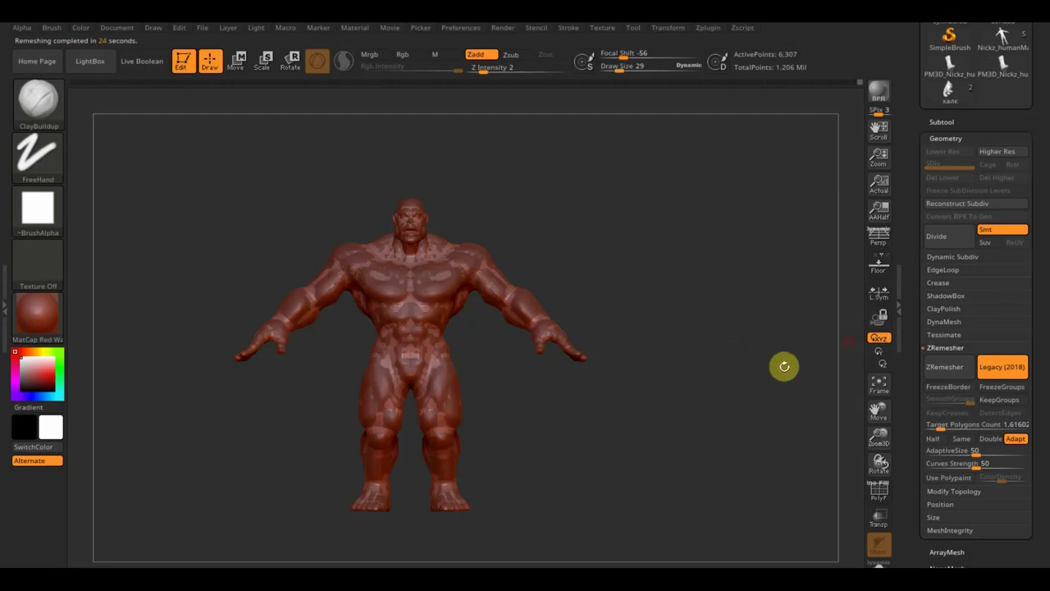
Hide the original sculpt, subdivide the remeshed body twice with Ctrl+D, then show the original again.
click(948, 123)
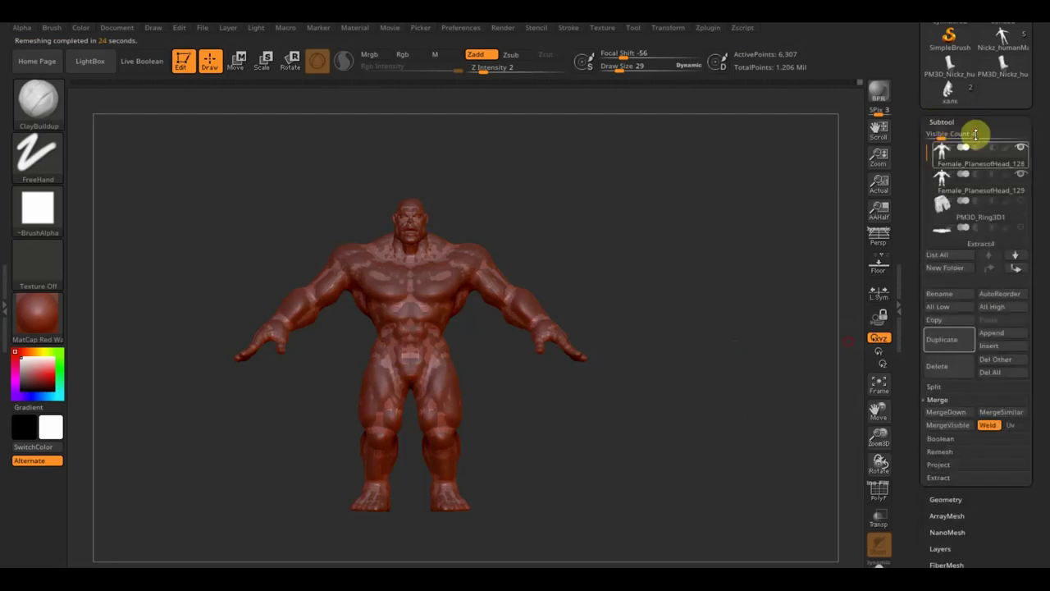
click(1022, 175)
mouse_move(710, 336)
ctrl+right_down()
mouse_move(692, 331)
mouse_move(726, 408)
ctrl+right_up()
mouse_move(744, 364)
ctrl+right_down()
mouse_move(727, 317)
mouse_move(744, 259)
ctrl+right_up()
key(ctrl+d)
key(ctrl+d)
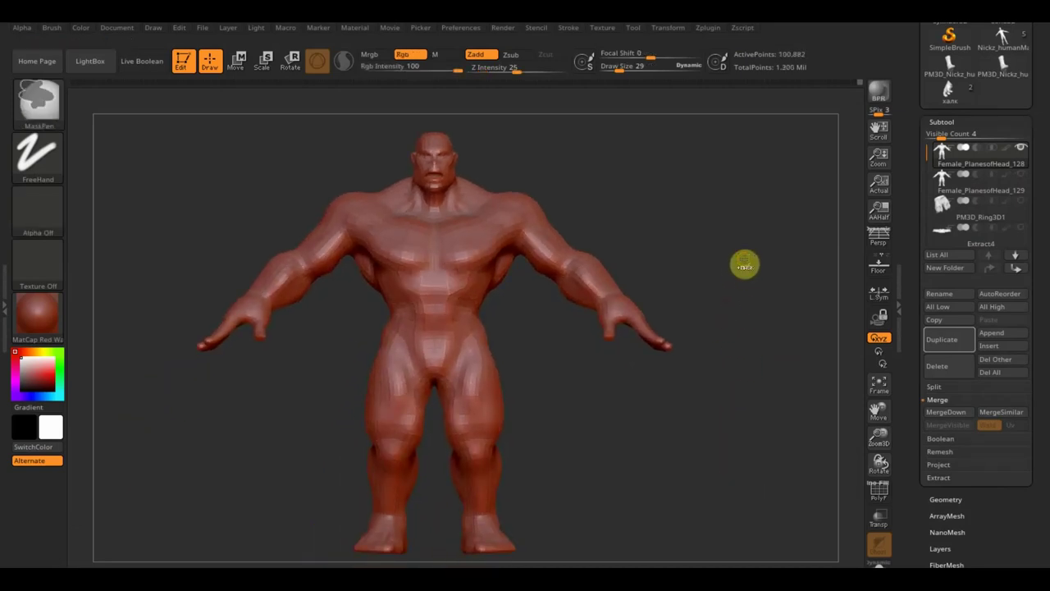
key(ctrl+d)
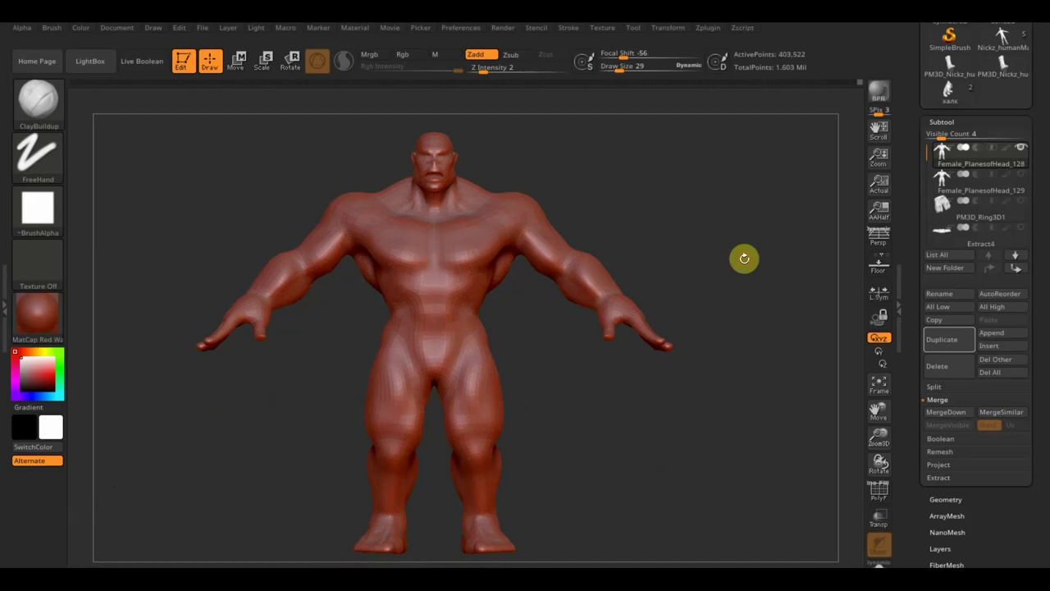
click(1021, 179)
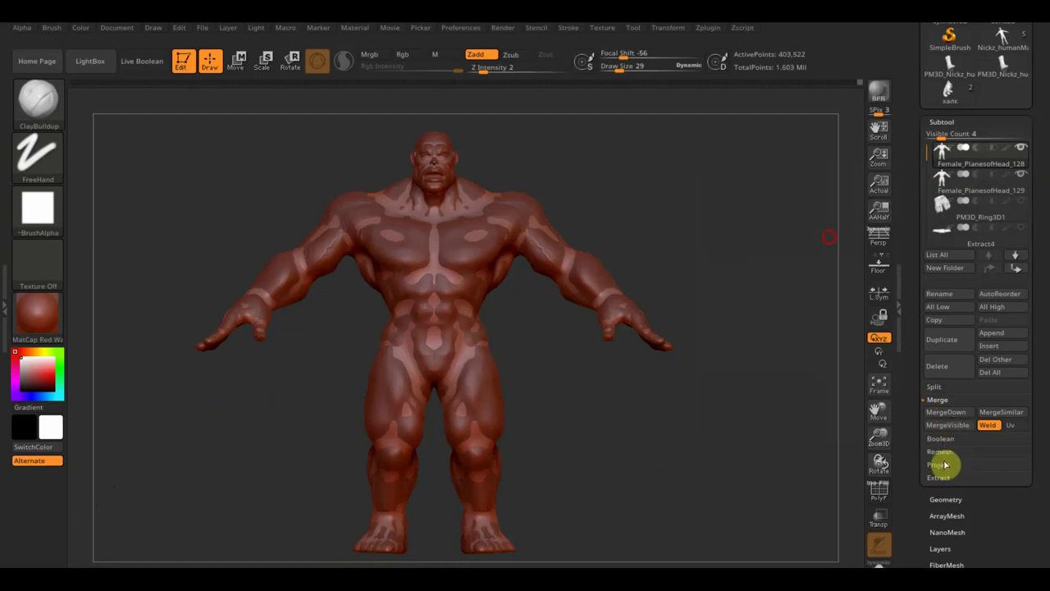
Project the original sculpt's detail onto the remeshed body with ProjectAll and inspect its PolyF wireframe.
click(939, 464)
click(944, 465)
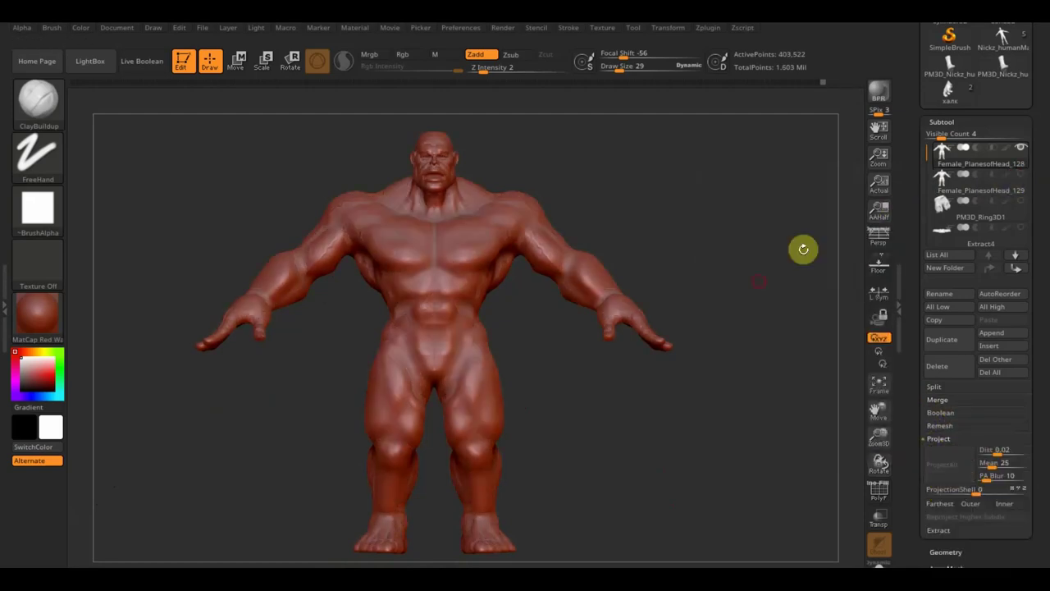
drag(748, 284, 762, 290)
click(879, 493)
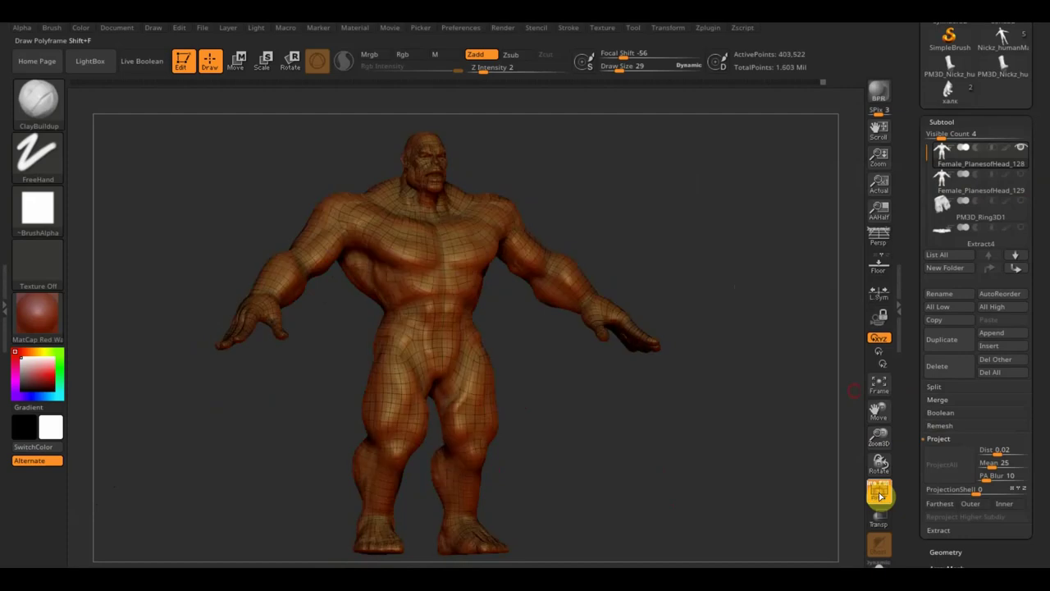
mouse_move(707, 454)
alt+mouse_down()
mouse_move(727, 495)
mouse_move(825, 442)
alt+mouse_up()
mouse_move(797, 310)
mouse_down()
mouse_move(815, 240)
mouse_move(791, 228)
mouse_move(816, 202)
mouse_move(774, 136)
mouse_up()
mouse_move(774, 251)
mouse_down()
mouse_move(788, 339)
mouse_move(772, 315)
mouse_move(783, 321)
mouse_up()
mouse_move(786, 364)
mouse_down()
mouse_move(785, 380)
mouse_move(762, 340)
mouse_move(772, 378)
mouse_up()
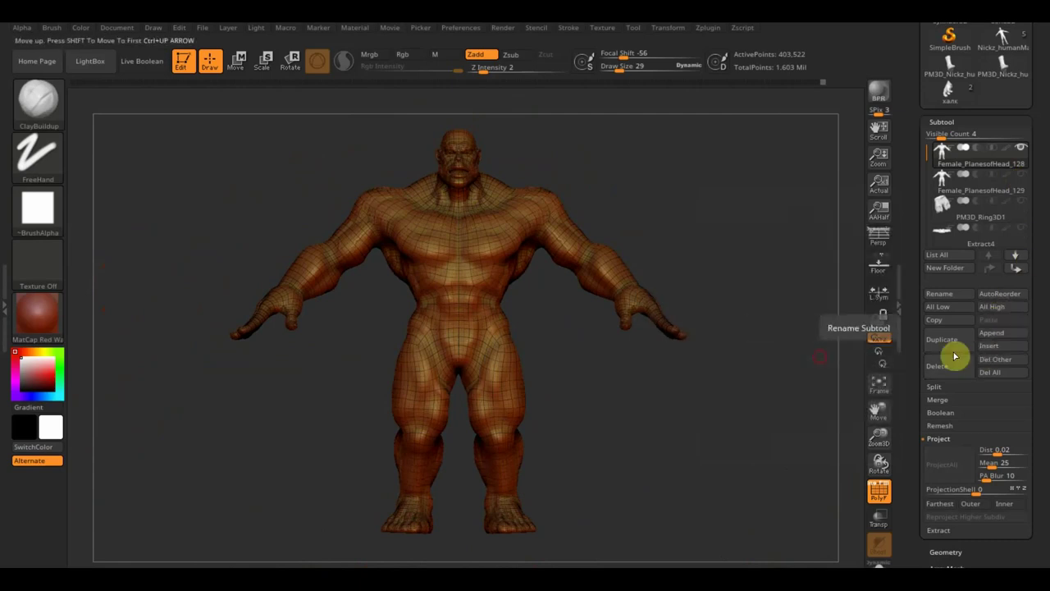
Lower the body to subdivision level 3 and turn the polygon wireframe back off.
click(944, 554)
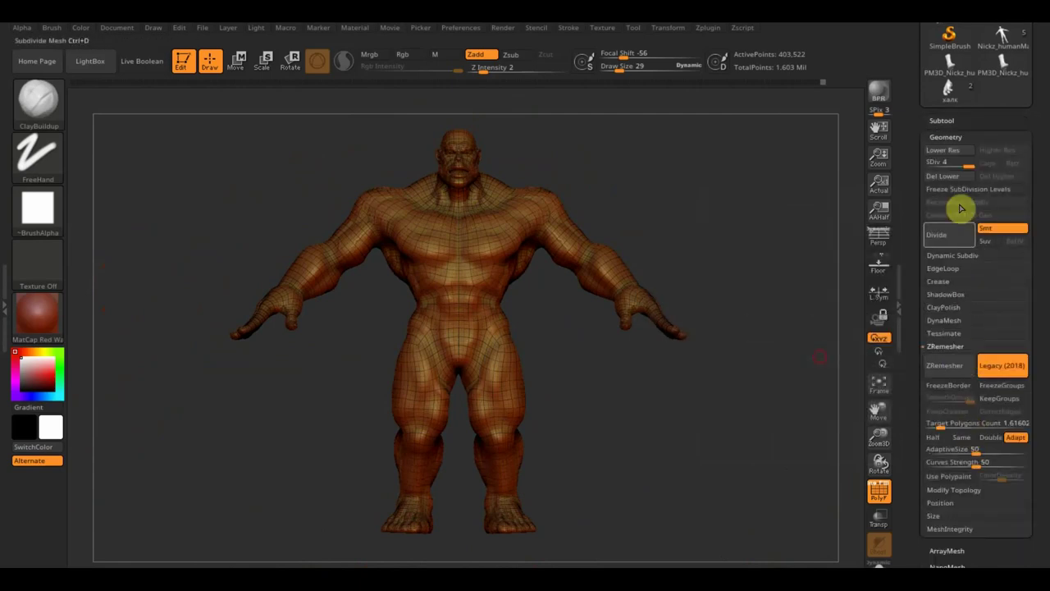
drag(960, 164, 956, 165)
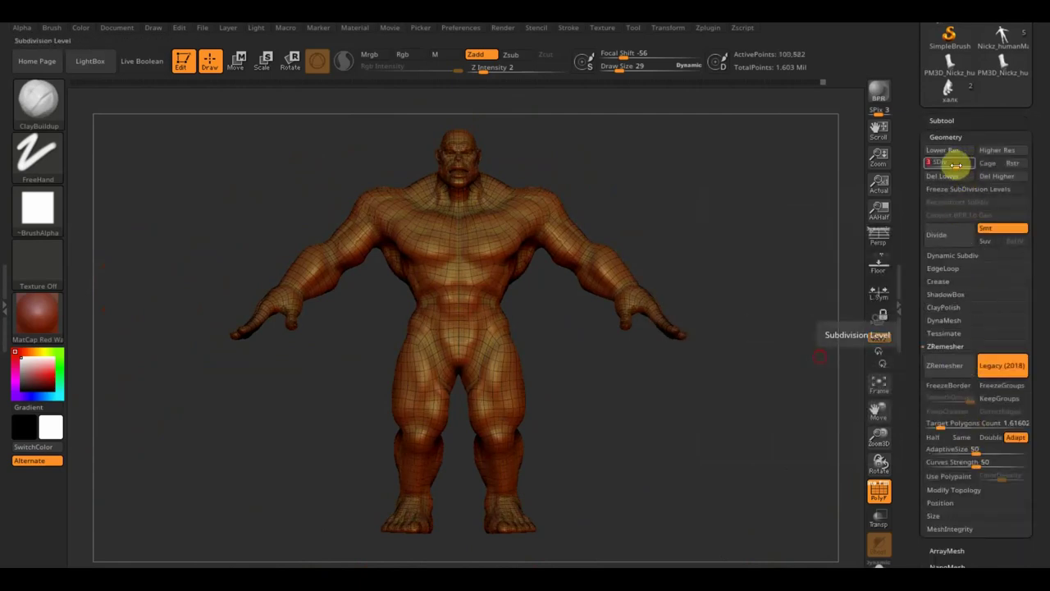
click(943, 121)
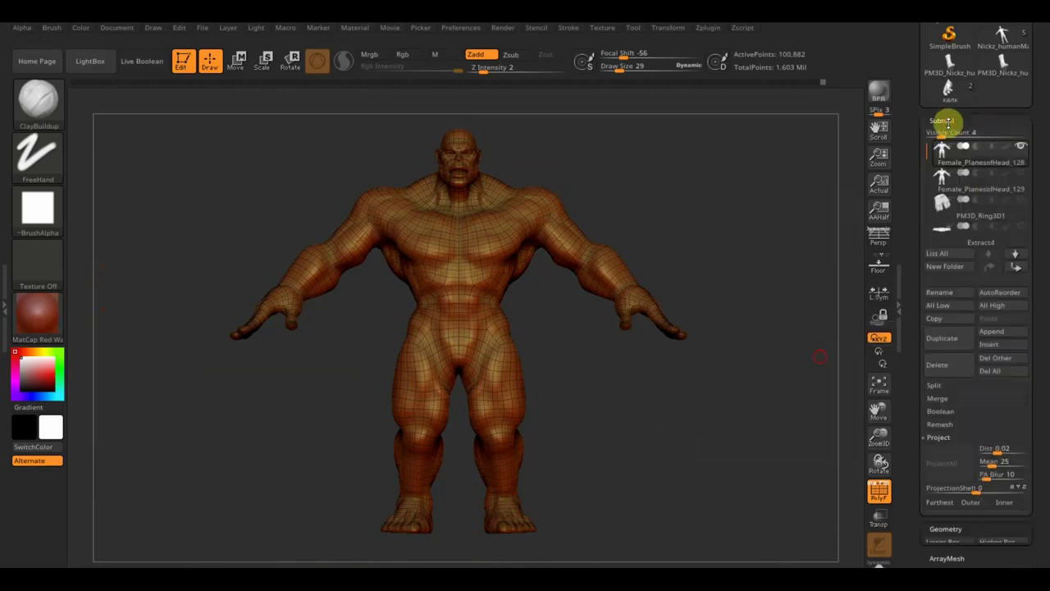
click(875, 488)
mouse_move(759, 416)
mouse_down()
mouse_move(776, 416)
mouse_move(758, 345)
mouse_move(797, 495)
mouse_up()
mouse_move(788, 364)
mouse_down()
mouse_move(782, 421)
mouse_move(755, 394)
mouse_move(832, 555)
mouse_move(755, 462)
mouse_move(727, 462)
mouse_move(730, 441)
mouse_move(783, 415)
mouse_up()
Turn off perspective and step the body down a subdivision level.
scroll(954, 546, down, 2)
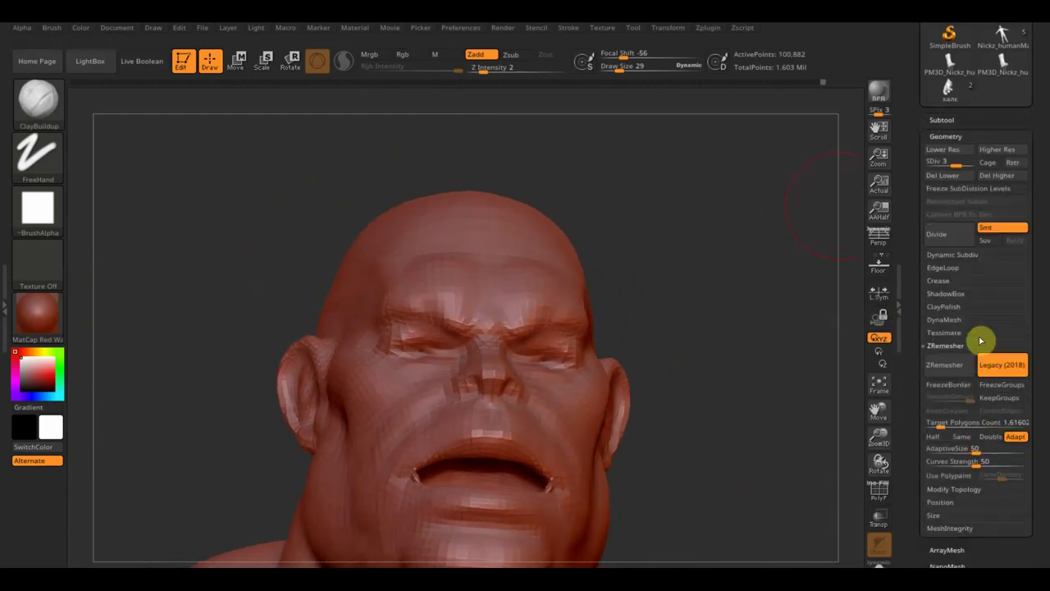
drag(952, 162, 972, 162)
click(886, 243)
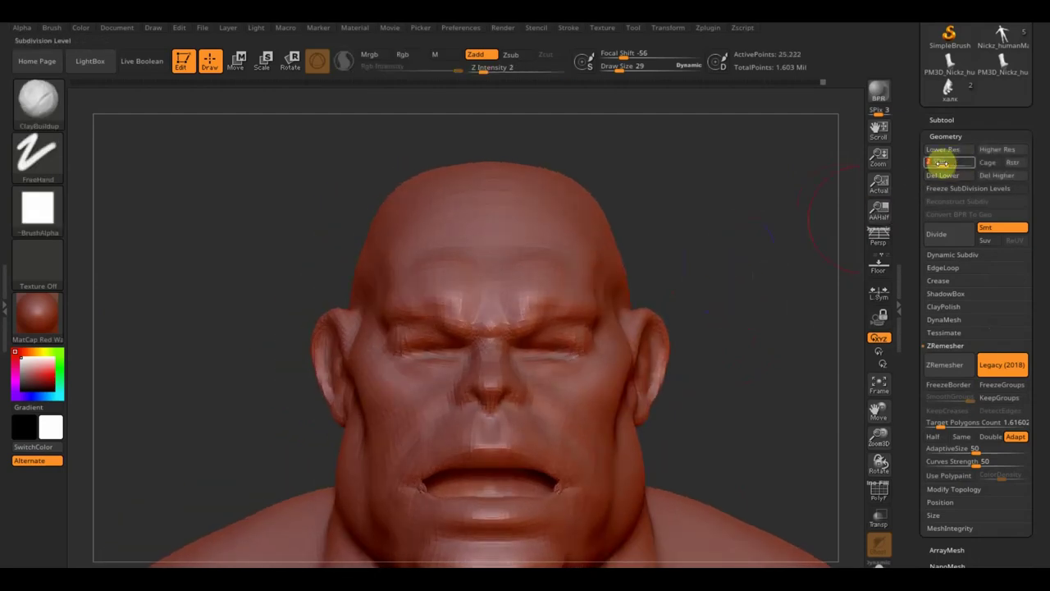
drag(940, 164, 929, 164)
Set the brush draw size to 9 and return the body to its highest subdivision level.
click(47, 111)
click(640, 66)
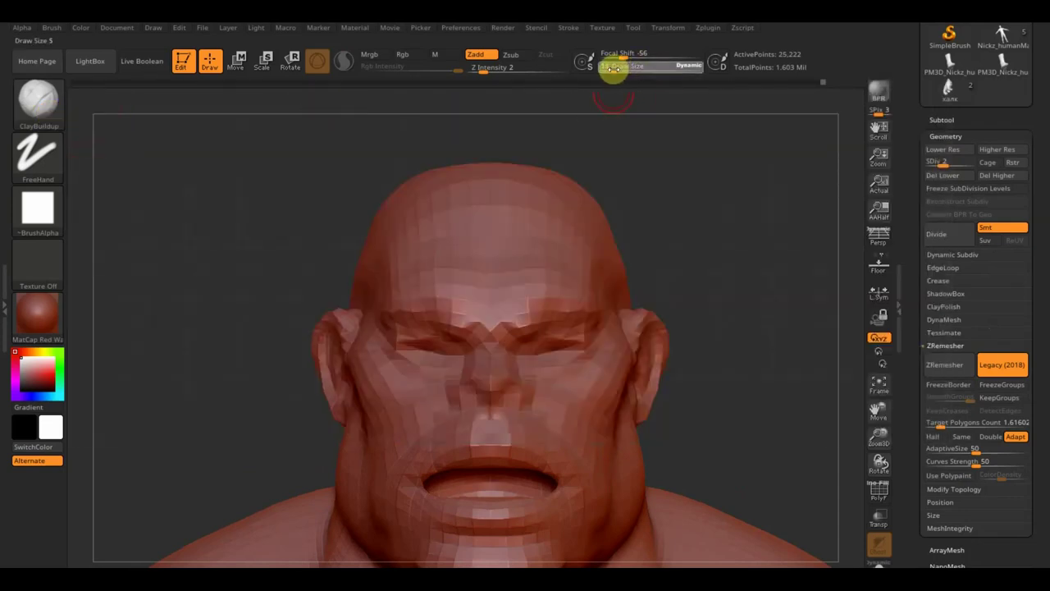
drag(611, 69, 611, 69)
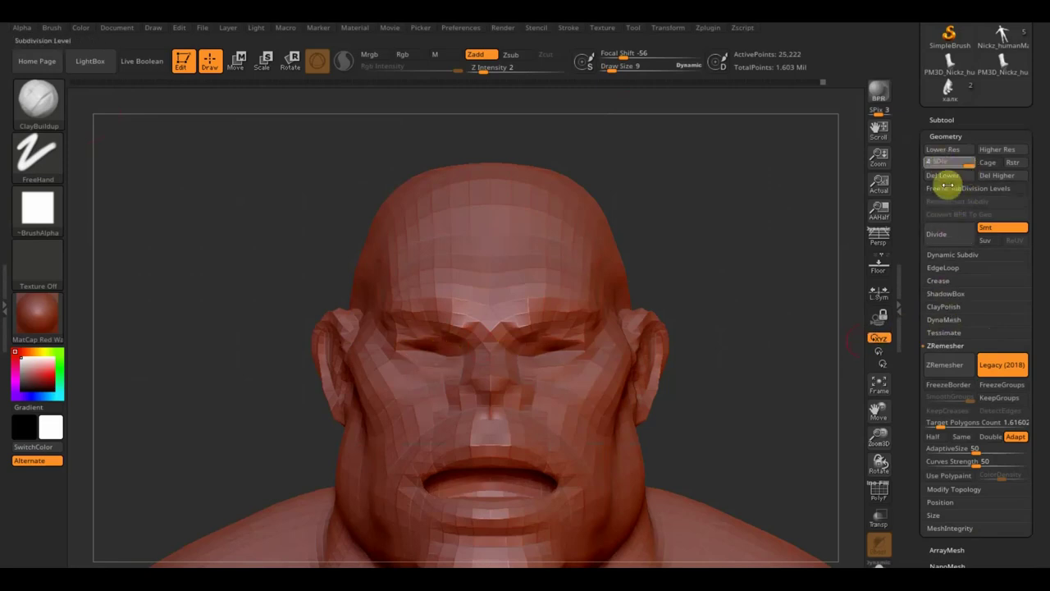
key(d)
key(d)
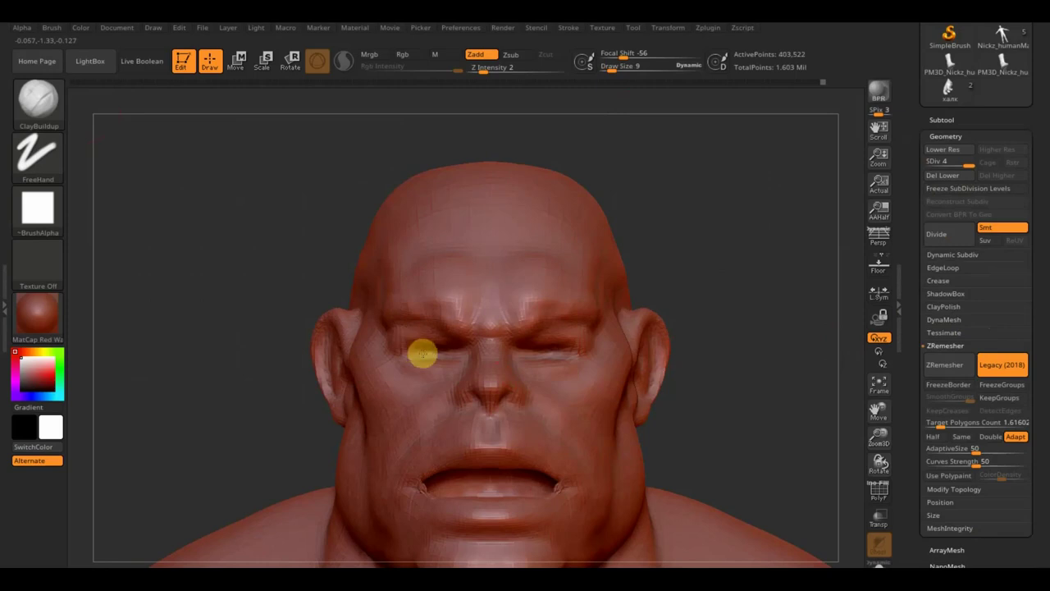
Smooth and sculpt the faceted eye and eyelid creases, then shrink the draw size to 3.
mouse_move(693, 282)
alt+mouse_down()
mouse_move(742, 336)
mouse_move(629, 360)
alt+mouse_up()
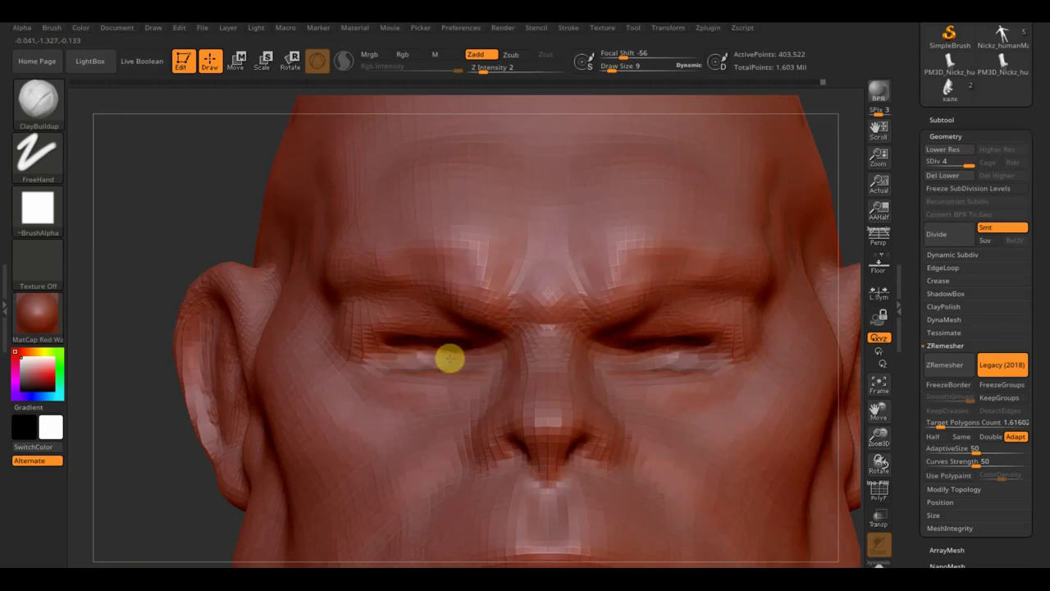
drag(205, 226, 441, 345)
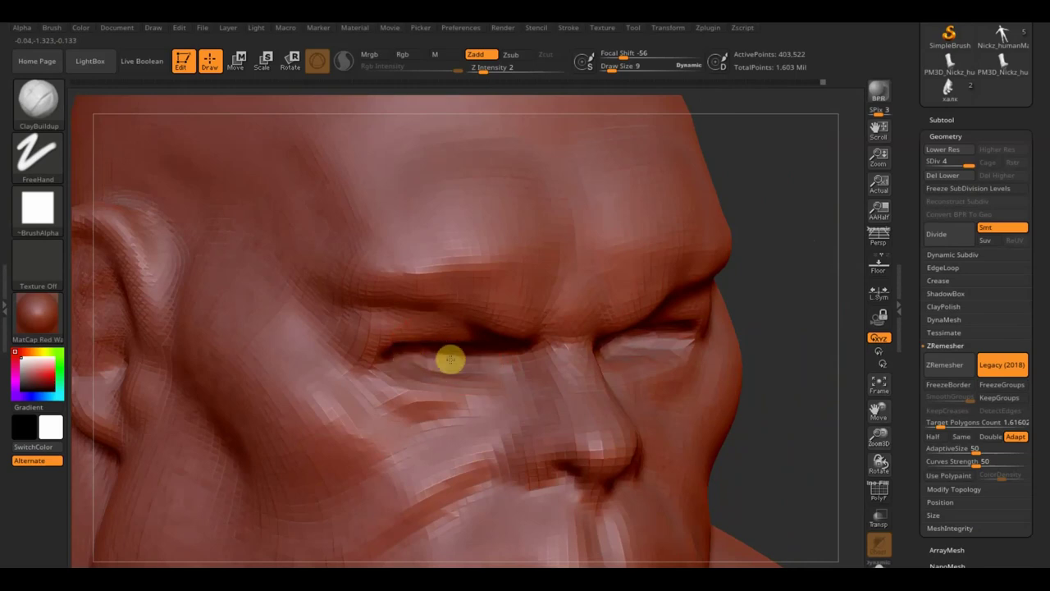
drag(845, 254, 821, 181)
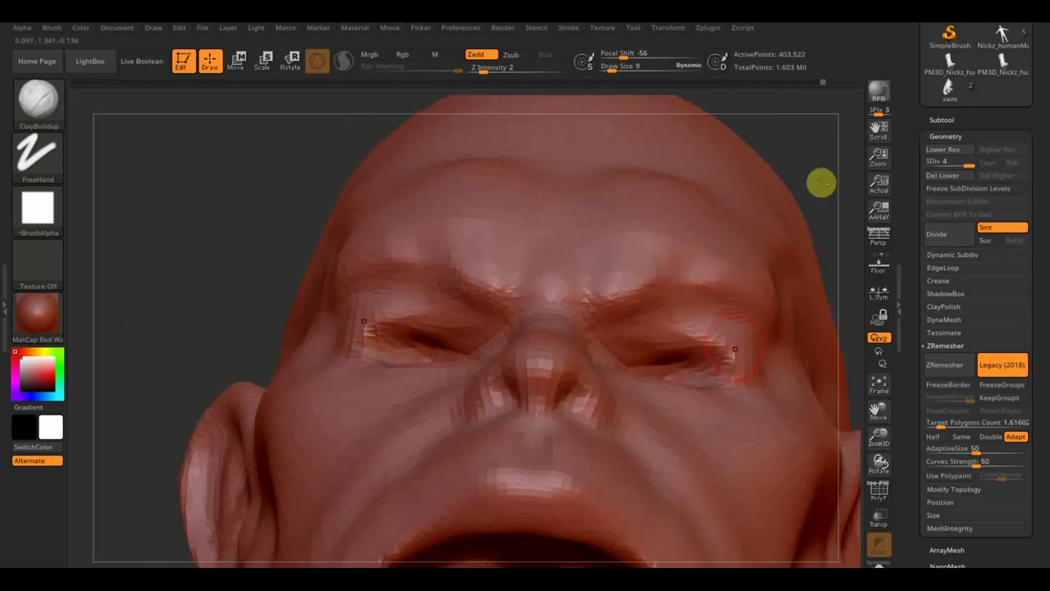
drag(697, 364, 661, 364)
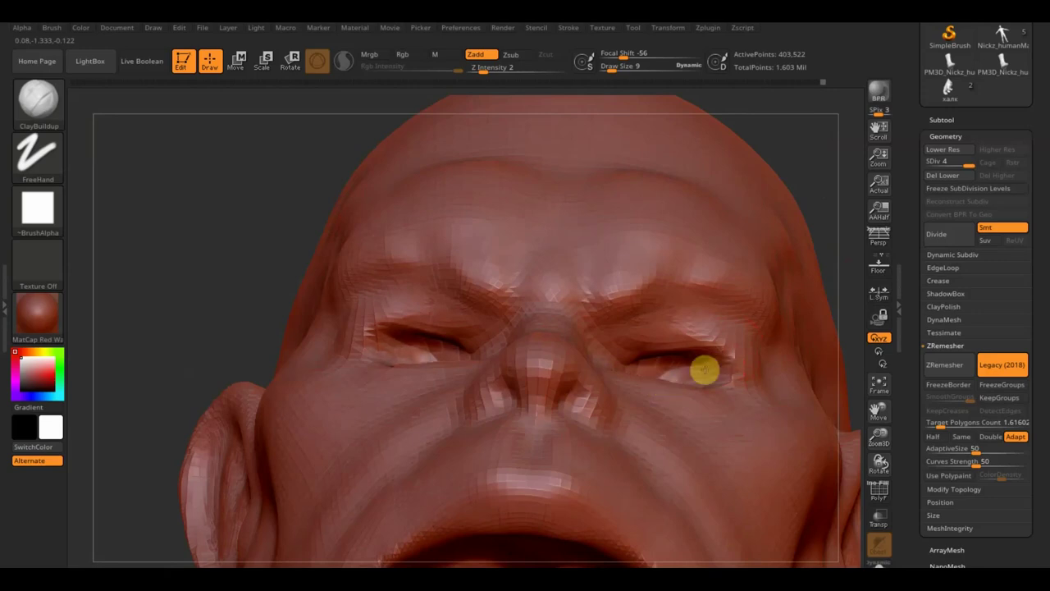
mouse_move(225, 208)
mouse_down()
mouse_move(229, 251)
mouse_move(476, 243)
mouse_up()
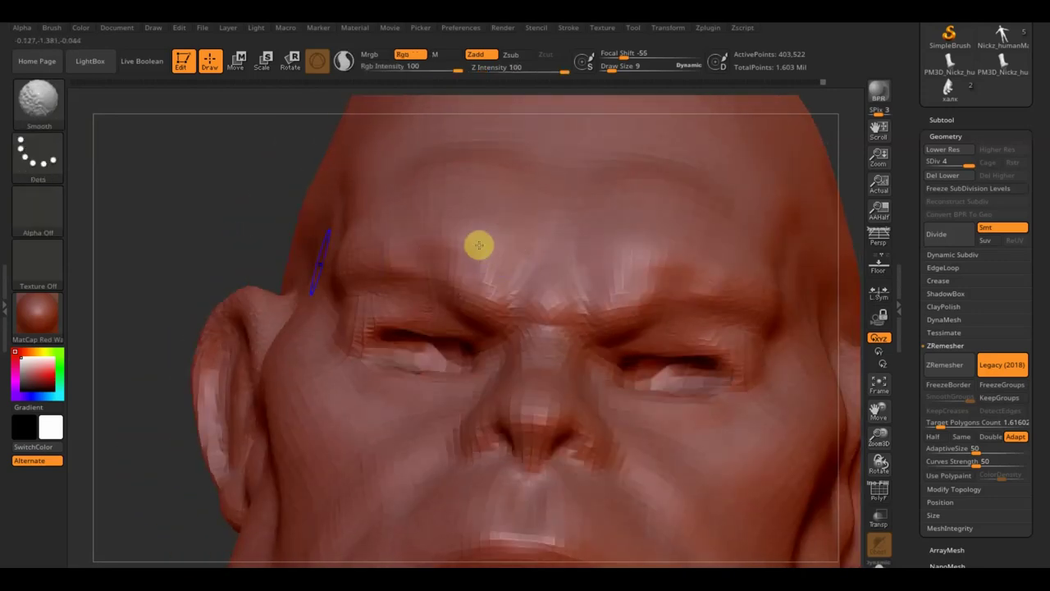
drag(103, 211, 159, 227)
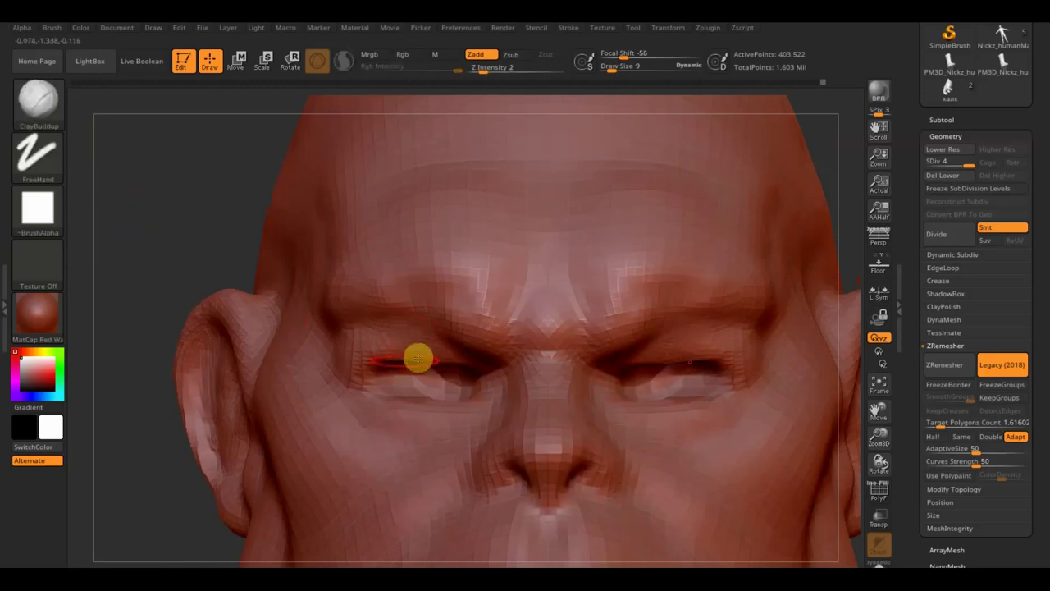
mouse_move(392, 351)
mouse_down()
mouse_move(373, 377)
mouse_move(476, 370)
mouse_up()
drag(115, 300, 194, 261)
mouse_move(617, 222)
mouse_down()
mouse_move(674, 205)
mouse_move(686, 96)
mouse_up()
click(610, 67)
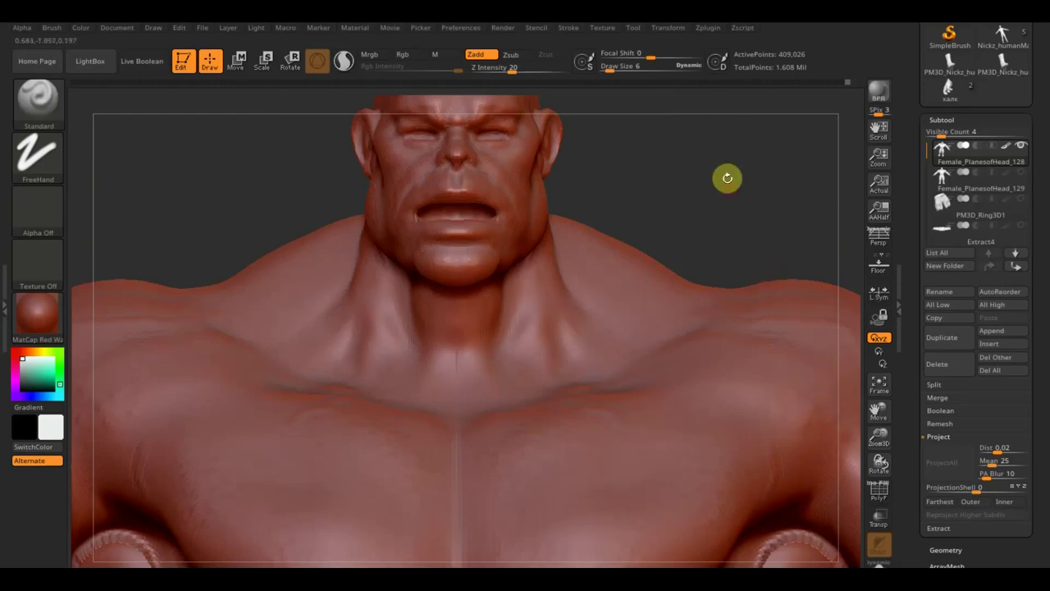
Step back through undo history and delete the Female_PlanesofHead_128 subtool, confirming the irreversible warning.
drag(727, 181, 680, 58)
mouse_move(837, 520)
mouse_down()
mouse_move(687, 481)
mouse_move(678, 432)
mouse_move(708, 448)
mouse_move(690, 436)
mouse_move(698, 474)
mouse_up()
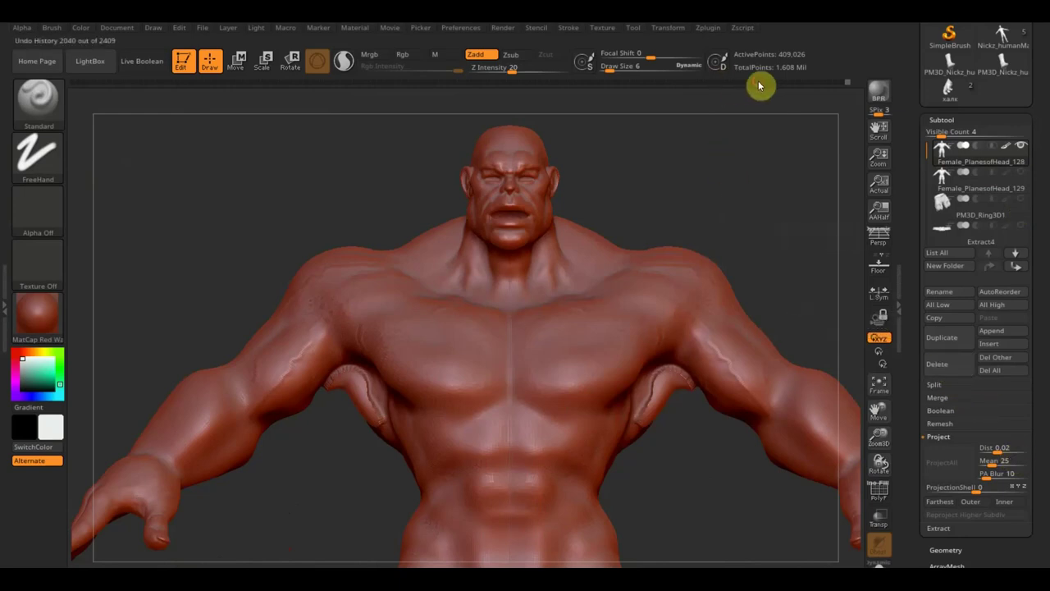
drag(759, 85, 807, 86)
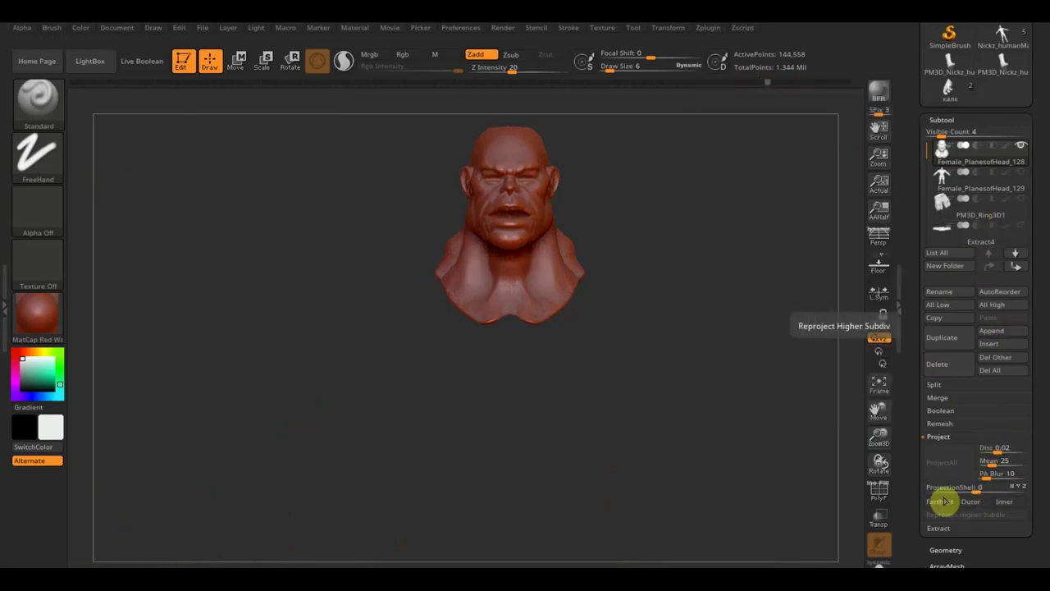
click(956, 370)
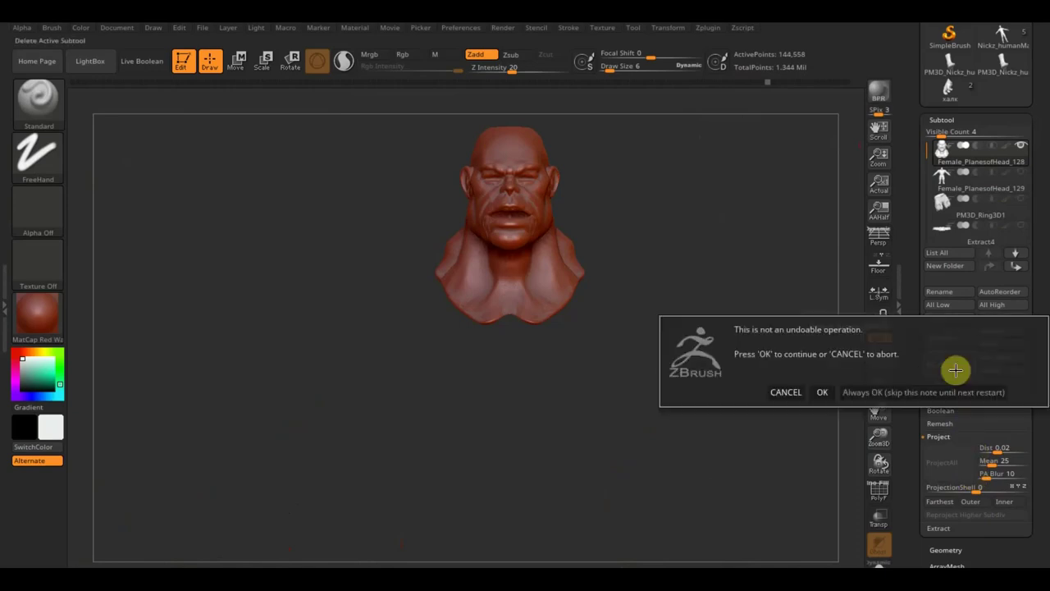
click(822, 392)
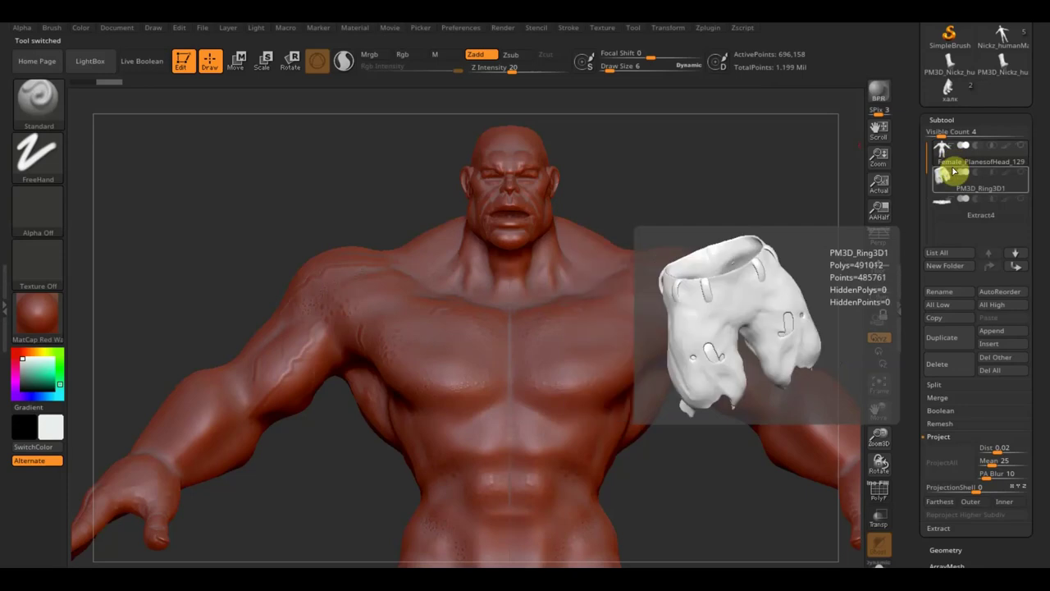
Duplicate the body subtool as a backup and select Female_PlanesofHead_129.
click(955, 339)
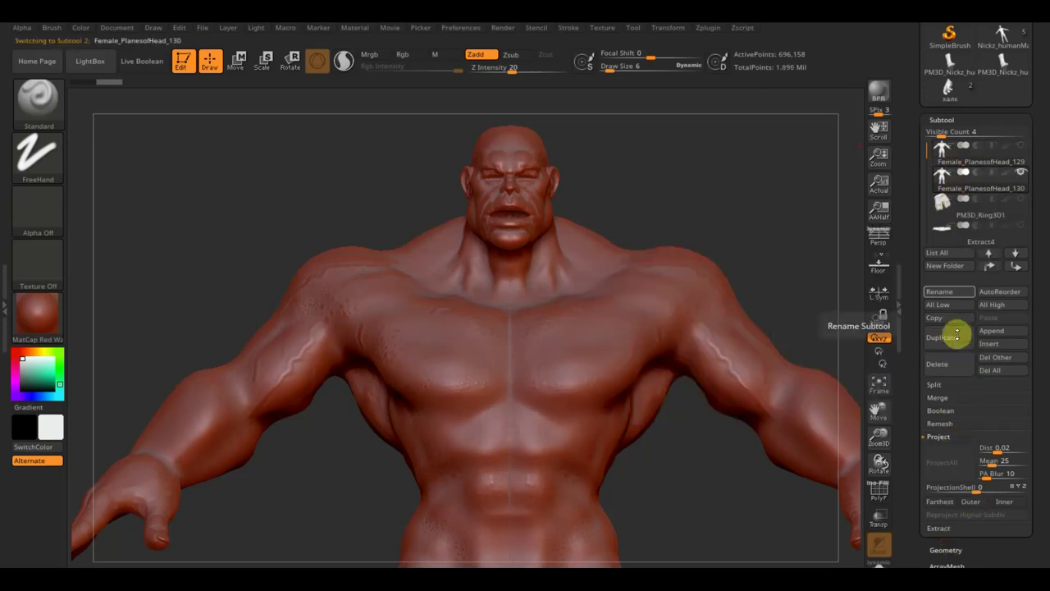
scroll(1042, 361, down, 1)
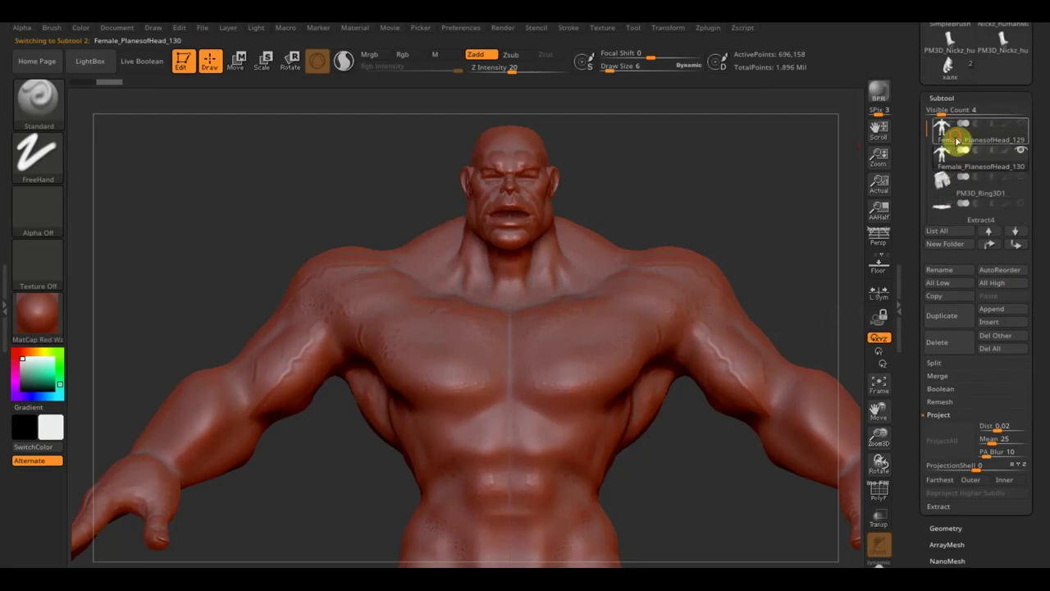
click(957, 141)
ZRemesh it in Legacy (2018) mode with a target polygon count of 1.44291.
drag(1024, 548, 1001, 493)
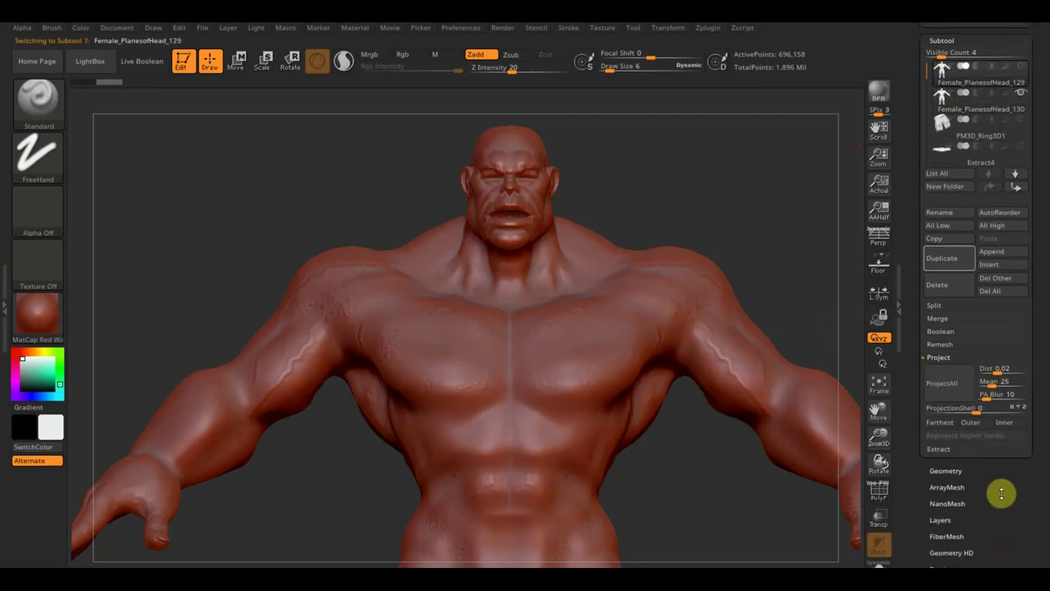
click(949, 417)
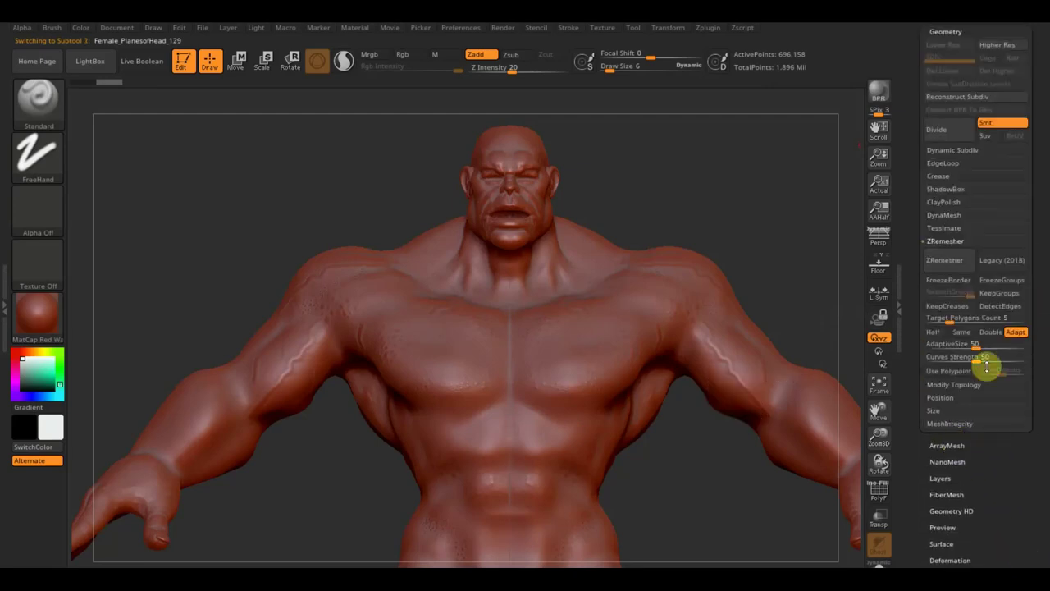
click(950, 323)
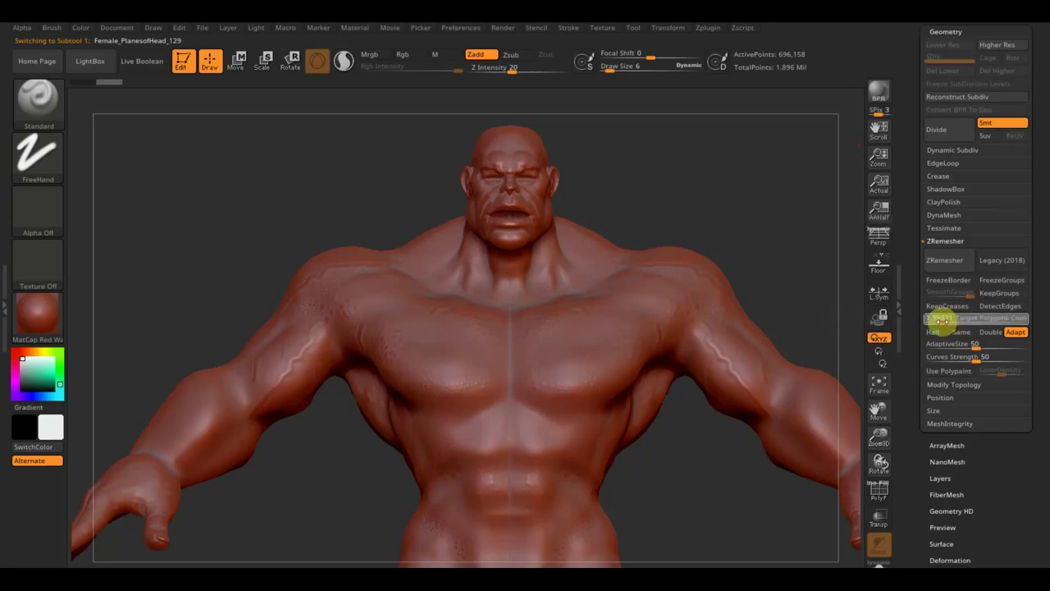
click(996, 261)
click(957, 262)
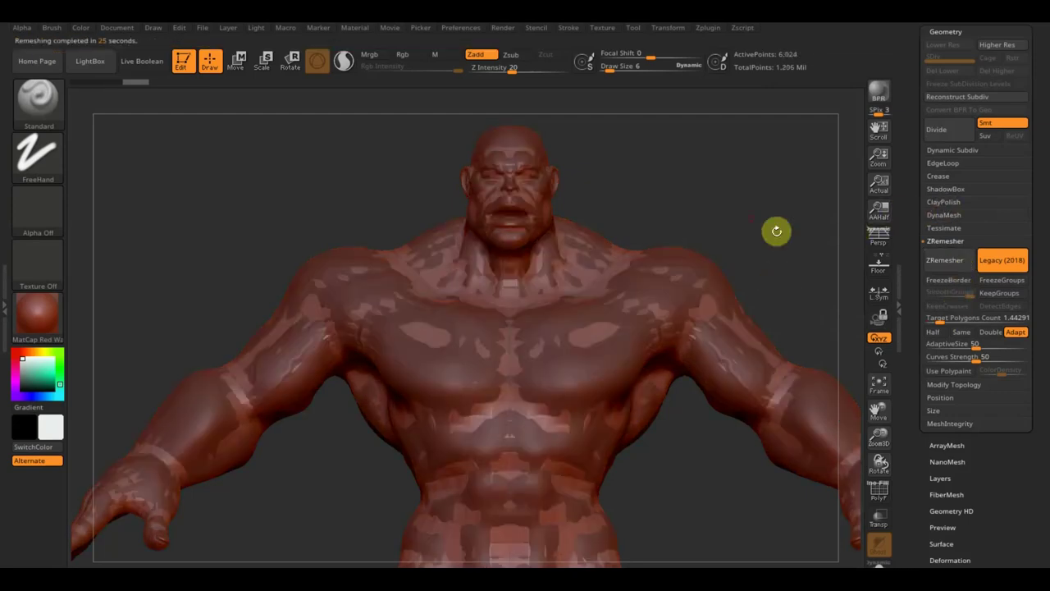
Subdivide the remeshed body to level 4 and project the original sculpt's detail onto it.
key(ctrl+d)
key(ctrl+d)
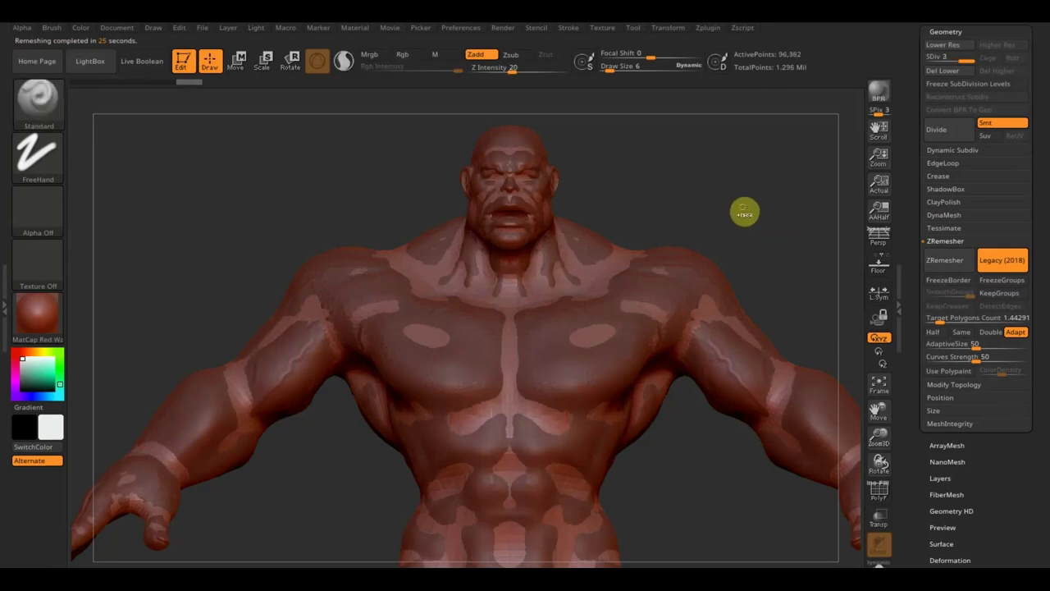
key(b)
key(s)
key(p)
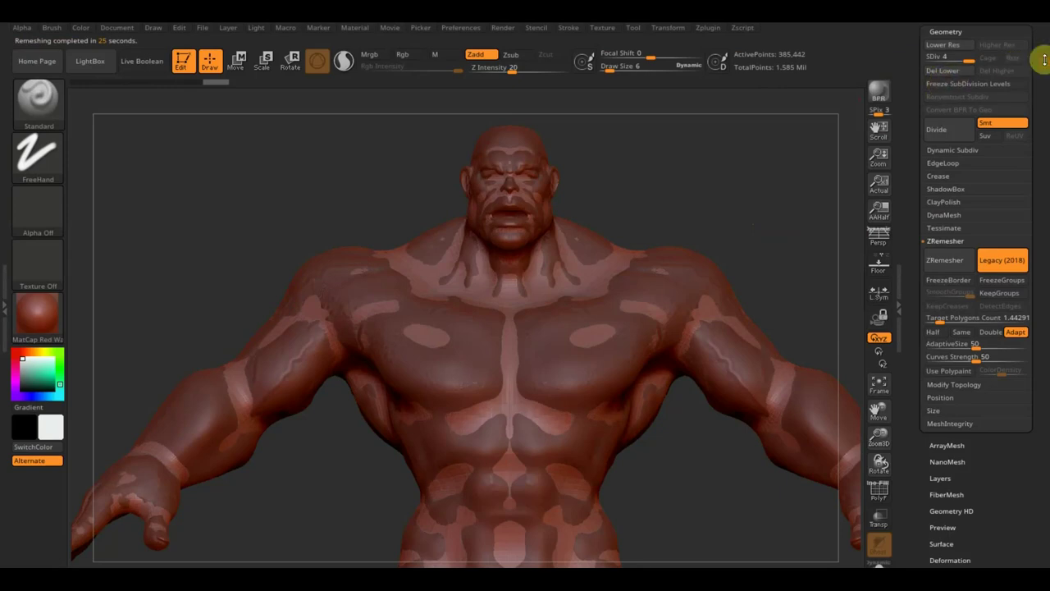
drag(1041, 60, 1048, 163)
click(952, 254)
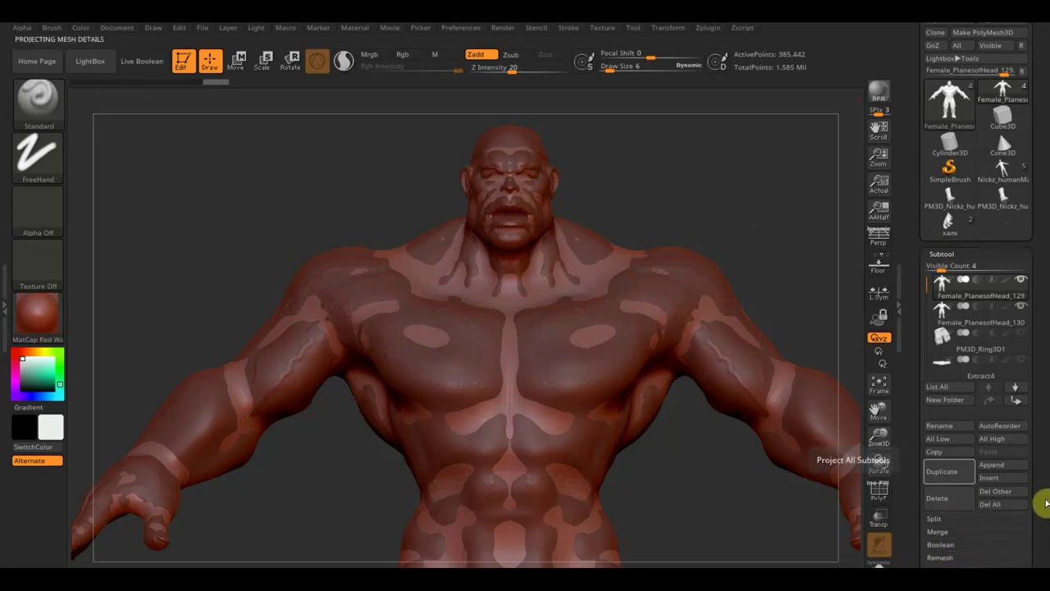
mouse_move(766, 235)
mouse_down()
mouse_move(780, 218)
mouse_move(770, 220)
mouse_up()
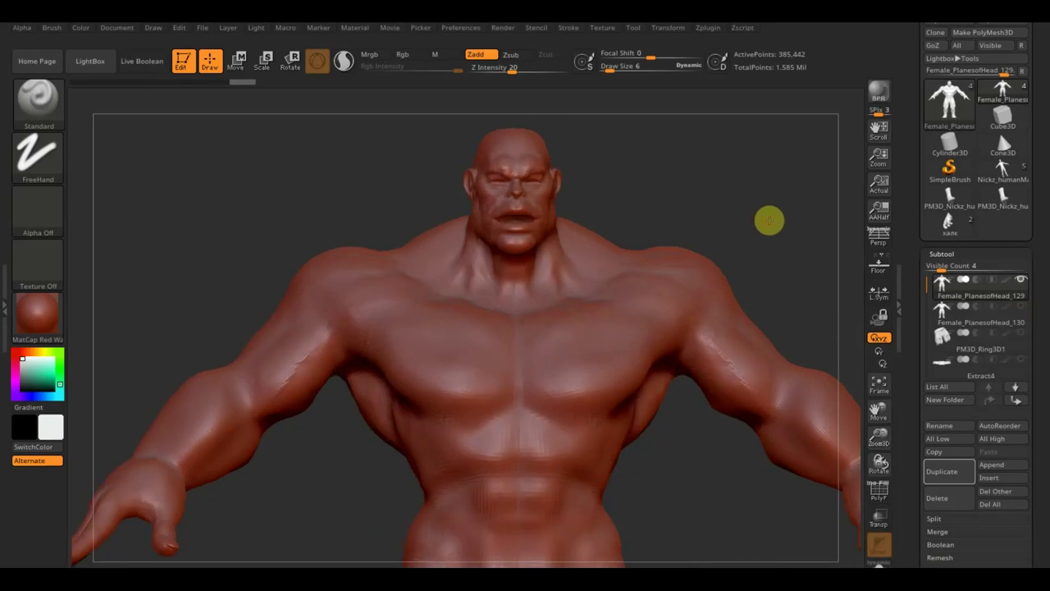
Show the quad PolyF wireframe, frame the whole figure, and expand the Geometry subpalette.
click(879, 497)
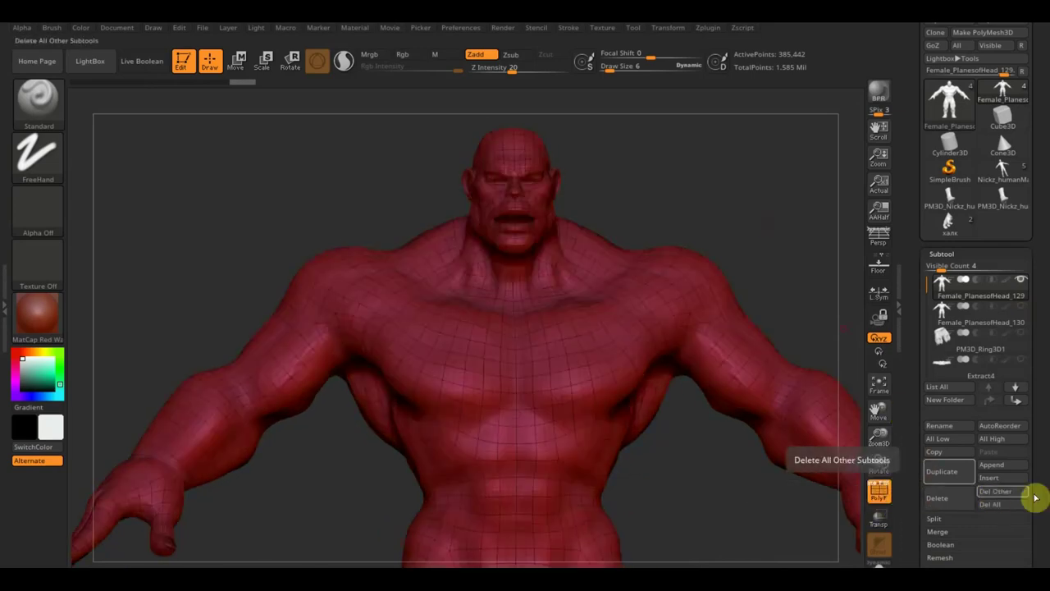
drag(735, 529, 732, 543)
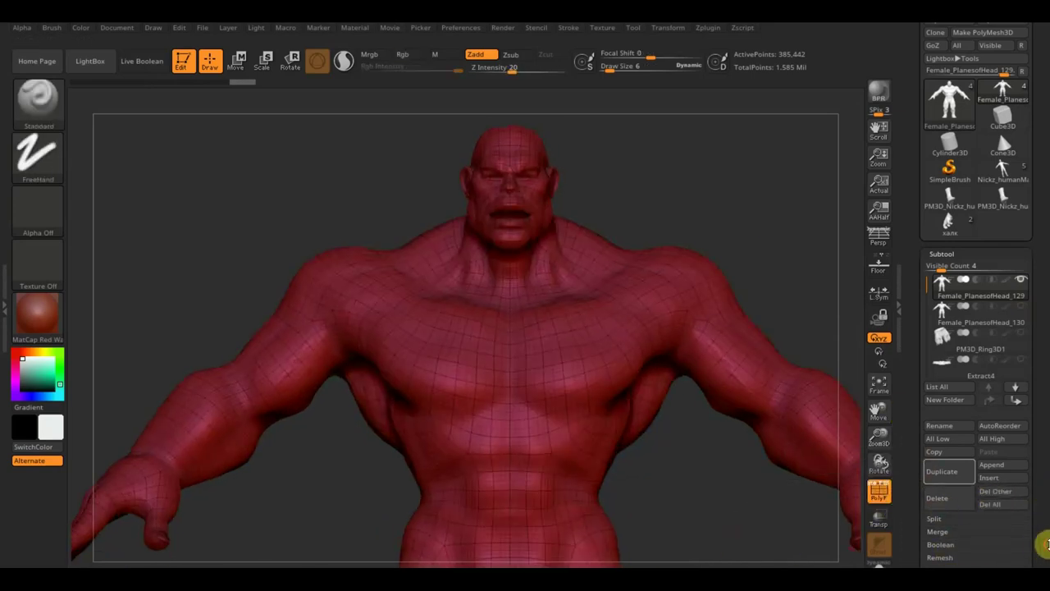
scroll(1047, 462, down, 2)
scroll(1039, 498, down, 3)
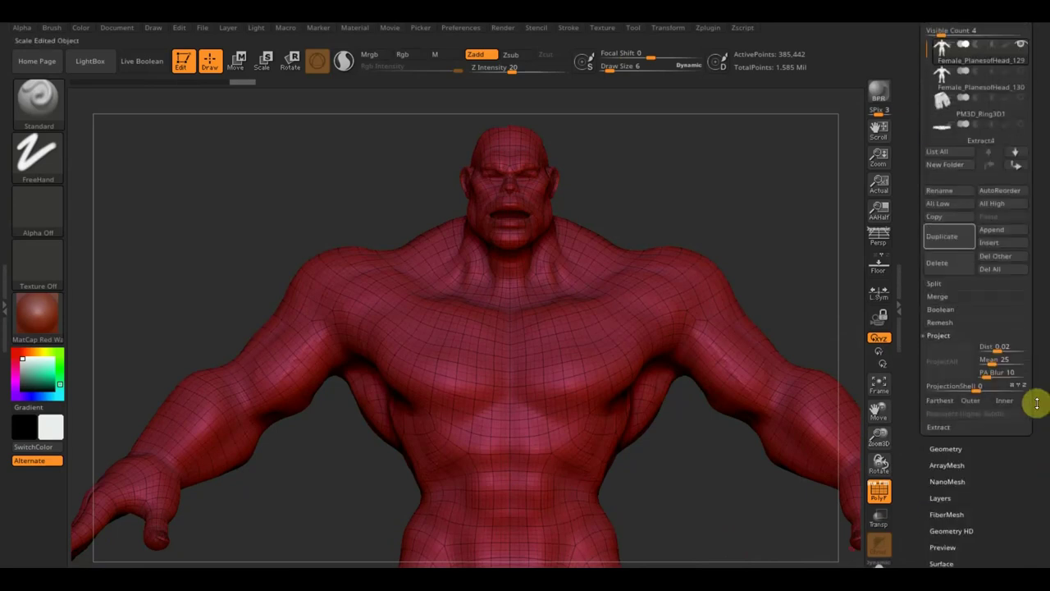
click(877, 382)
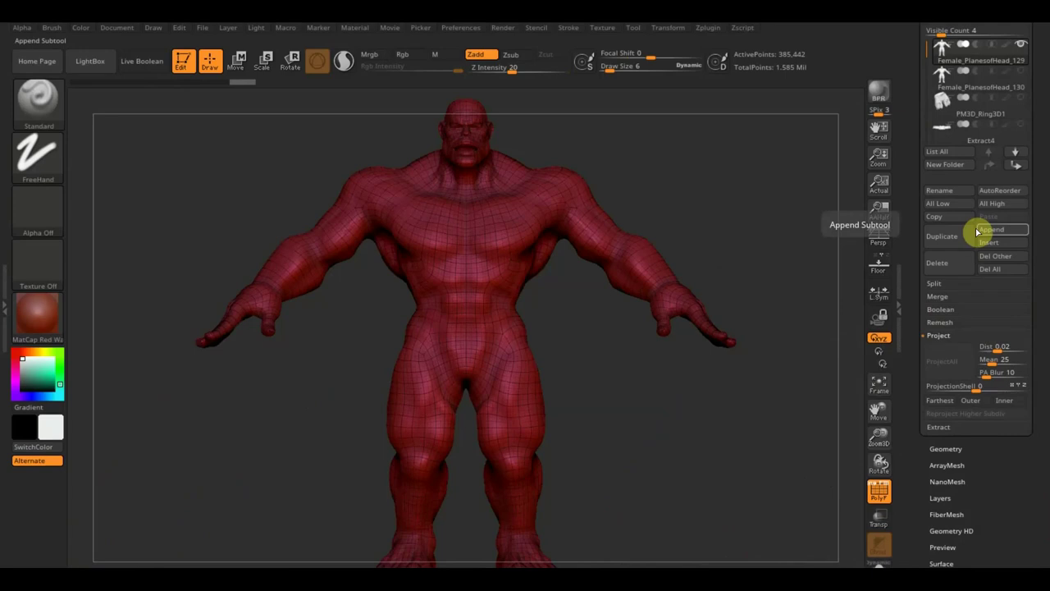
click(946, 449)
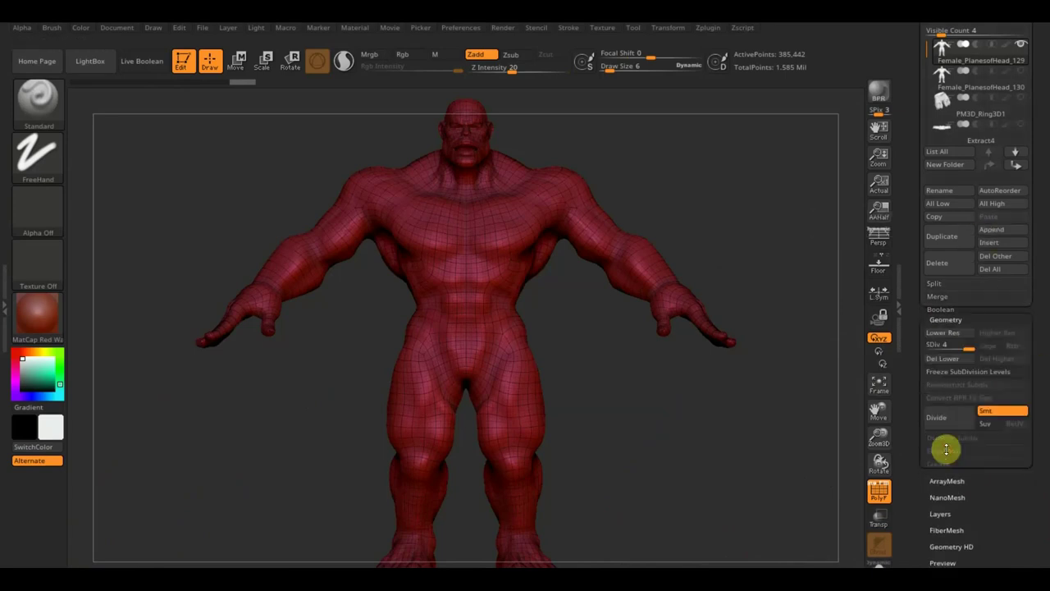
drag(1039, 218, 1039, 312)
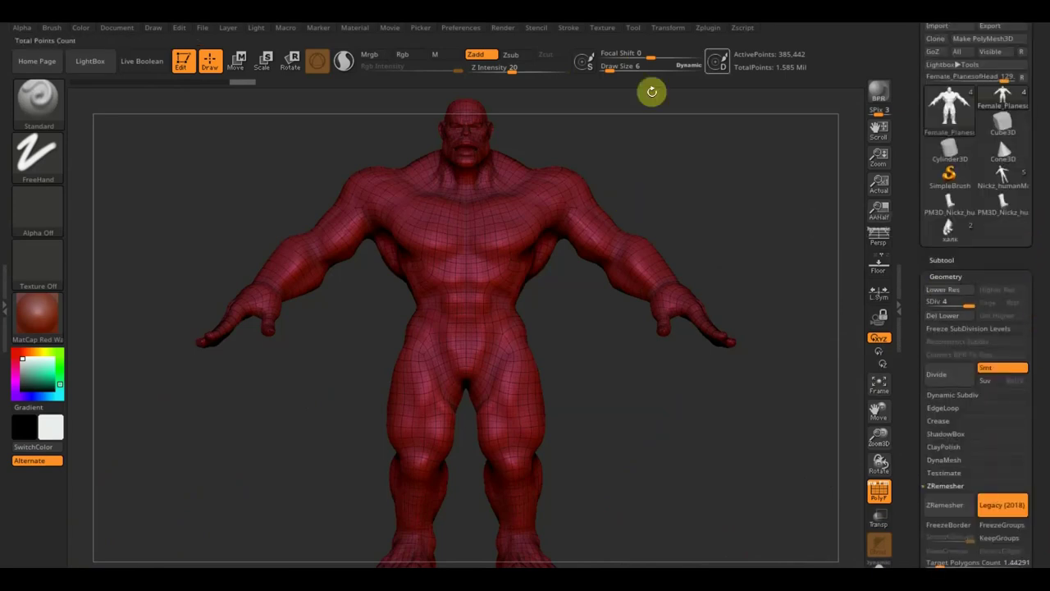
Set SDiv to 3 and delete higher and lower levels, leaving one 96,362-point mesh.
click(959, 320)
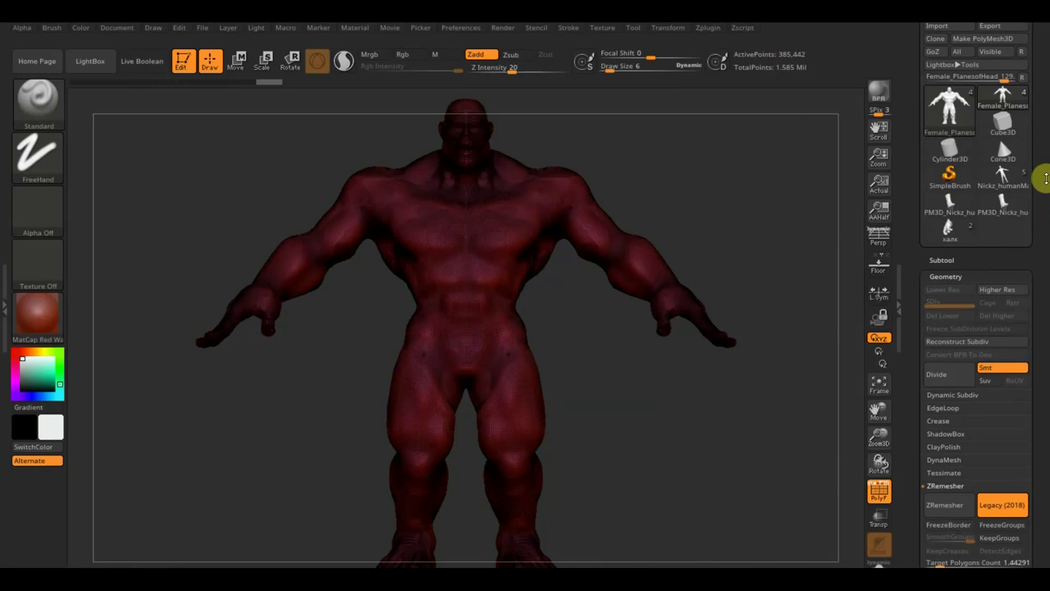
key(ctrl+z)
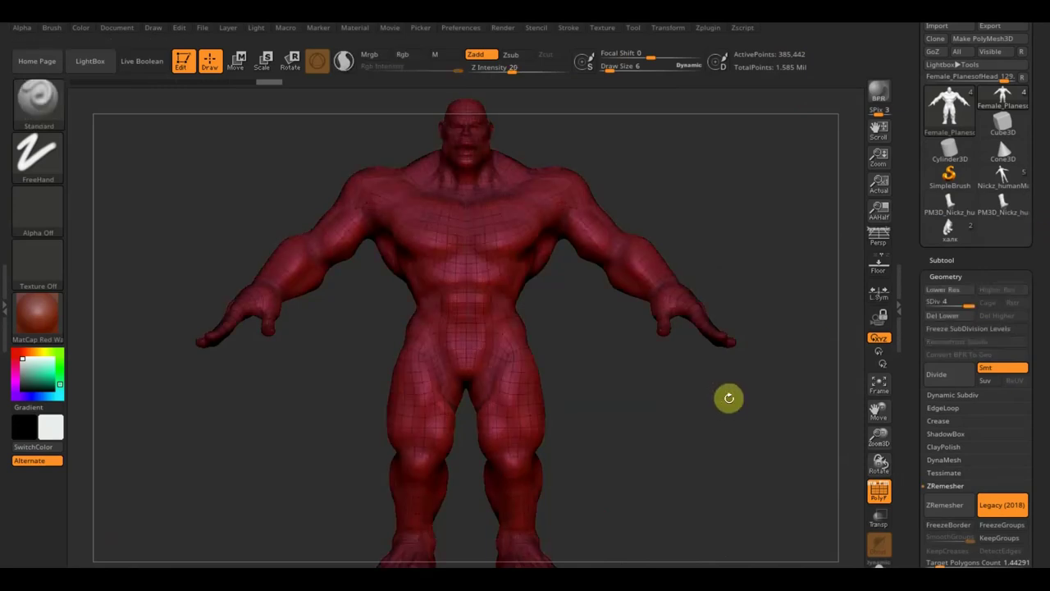
click(955, 304)
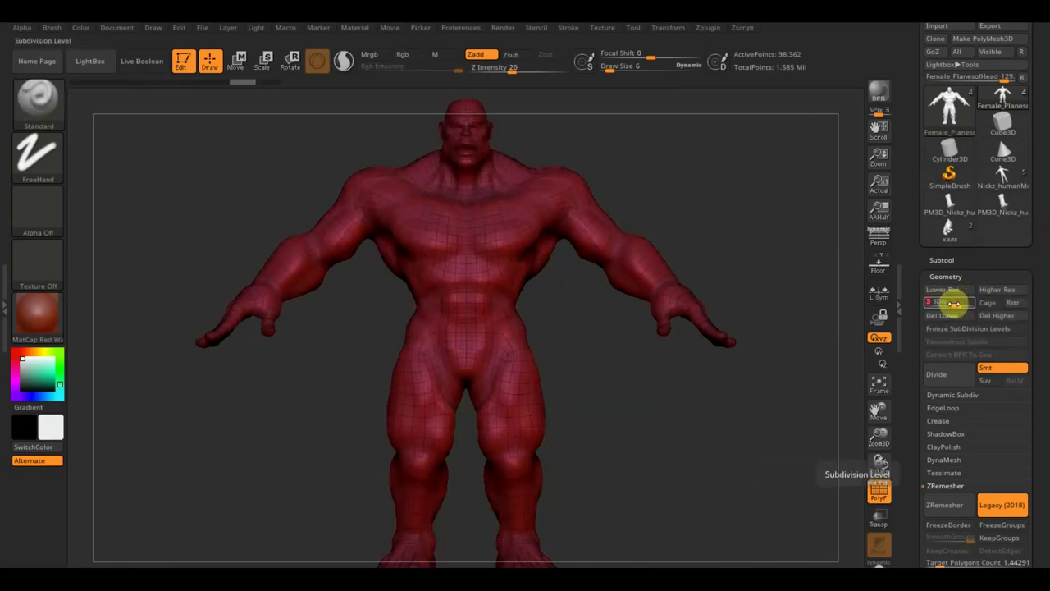
click(996, 319)
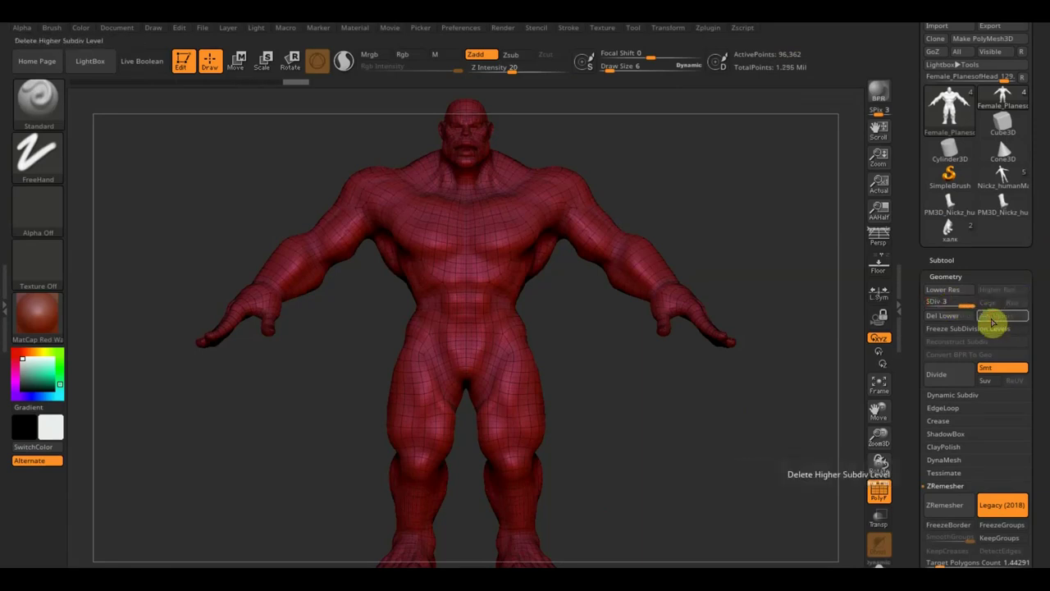
click(956, 318)
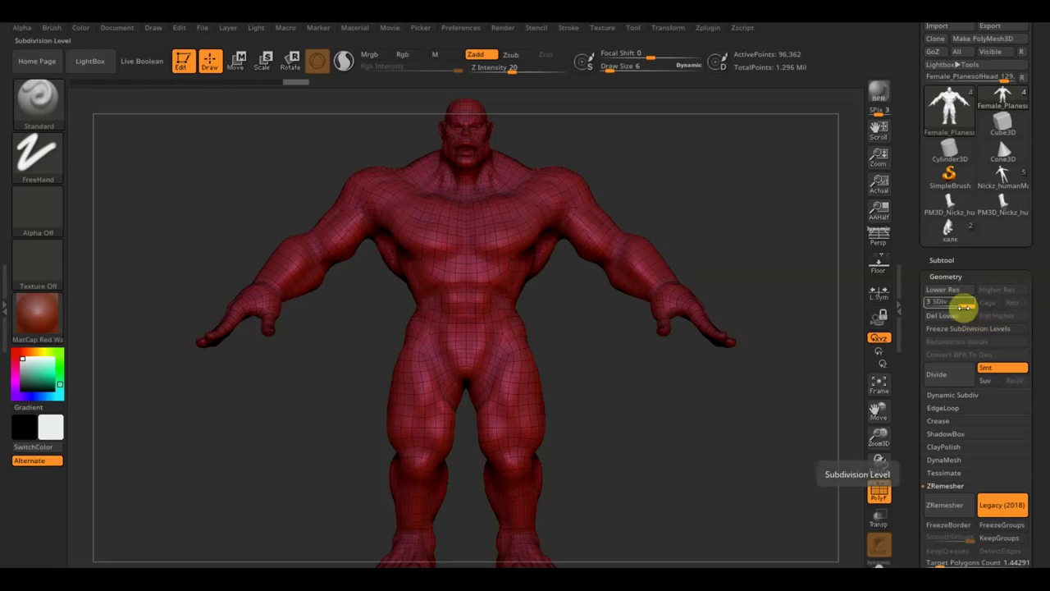
drag(932, 302, 985, 302)
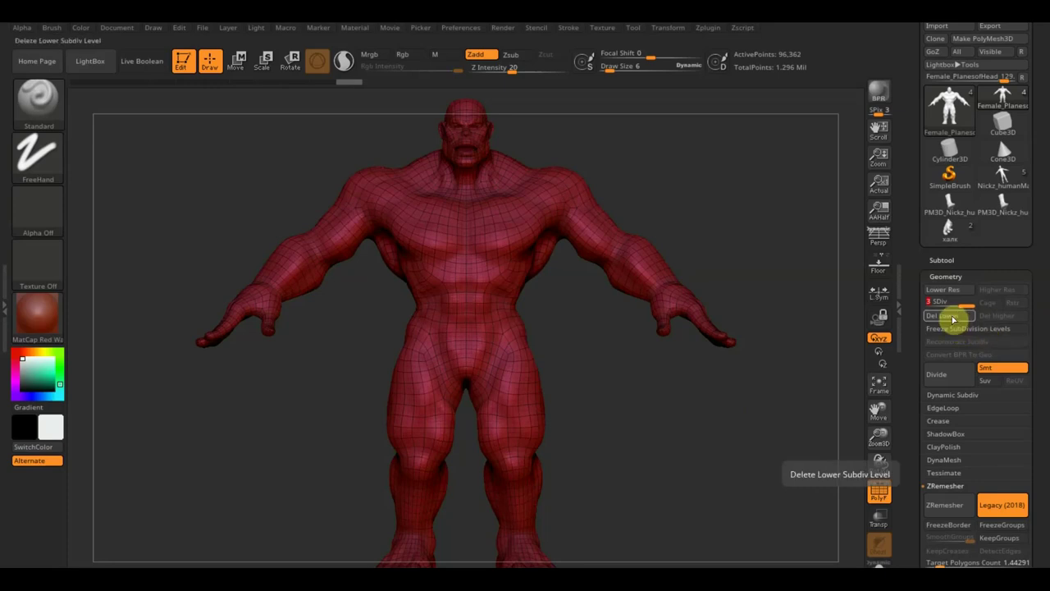
click(952, 318)
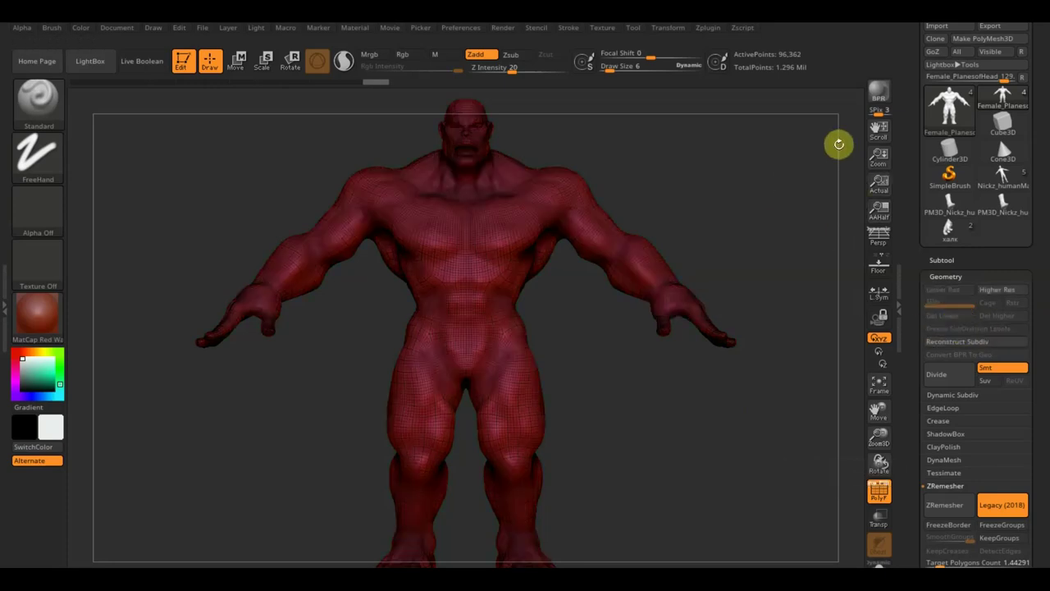
drag(1035, 146, 1039, 117)
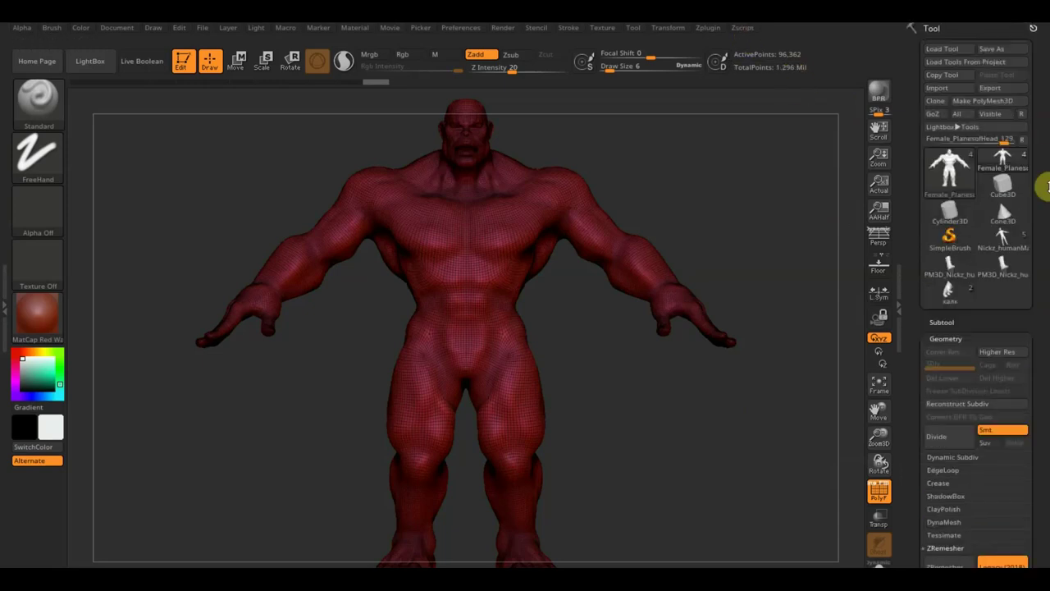
Turn off the PolyF wireframe, check the surface, and bring up Export Mesh for OBJ.
click(879, 492)
shift+drag(825, 451, 815, 453)
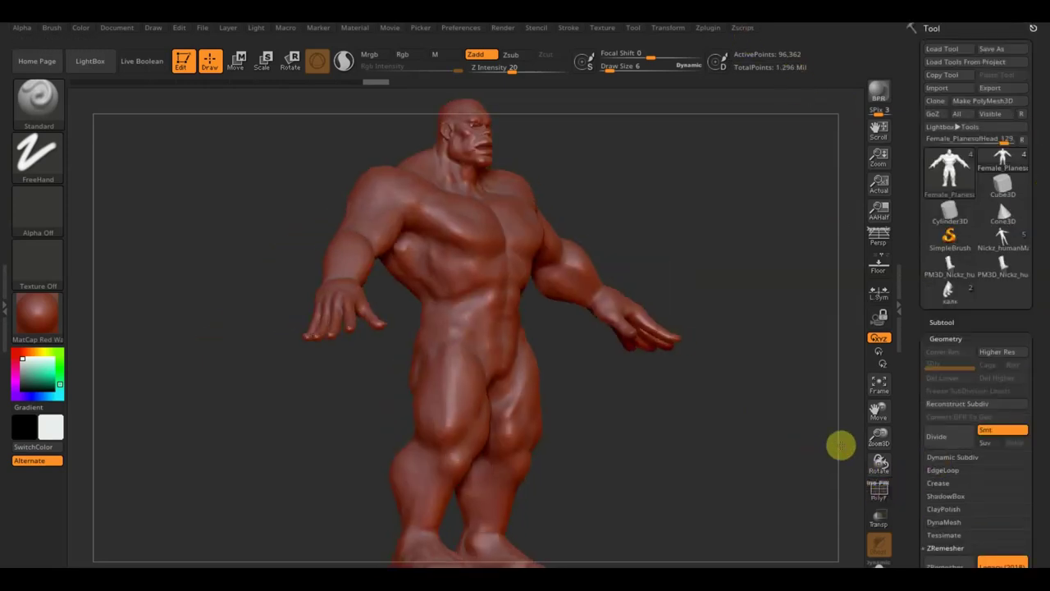
click(990, 88)
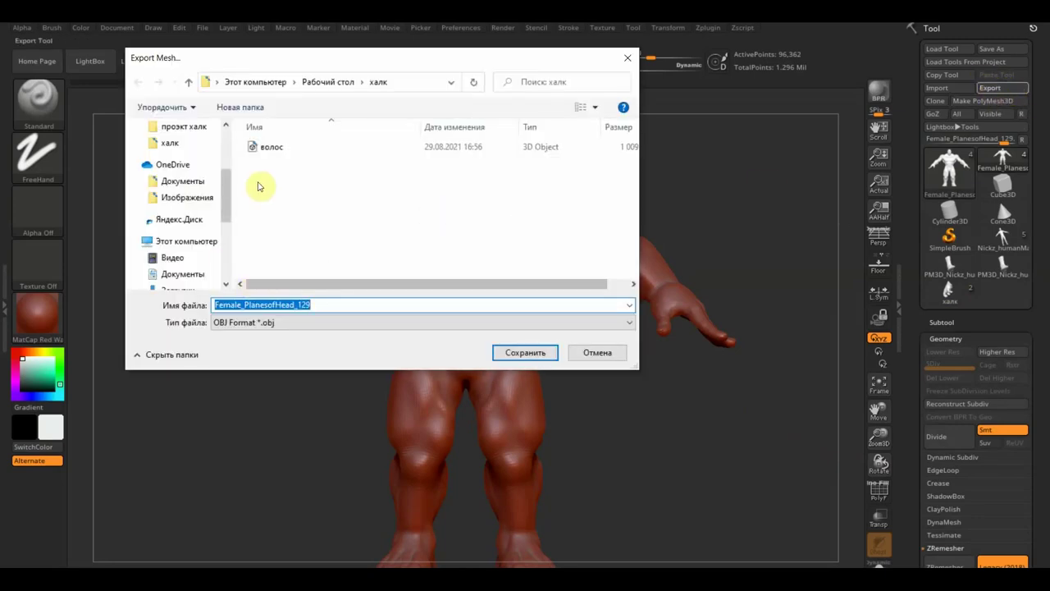
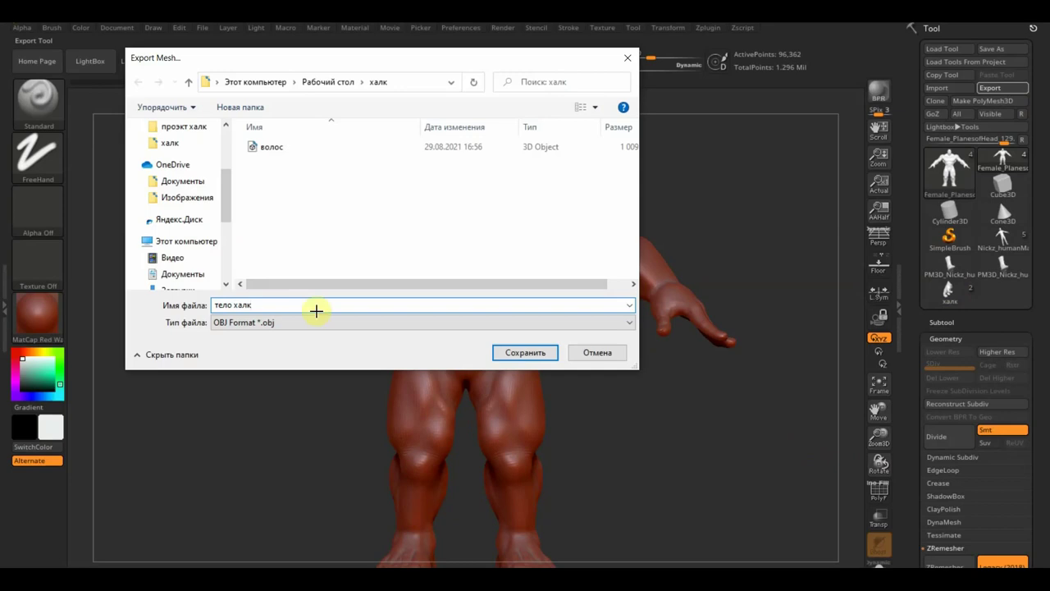
Export the body OBJ, then delete subtools Female_PlanesofHead_129 and Female_PlanesofHead_130.
click(528, 352)
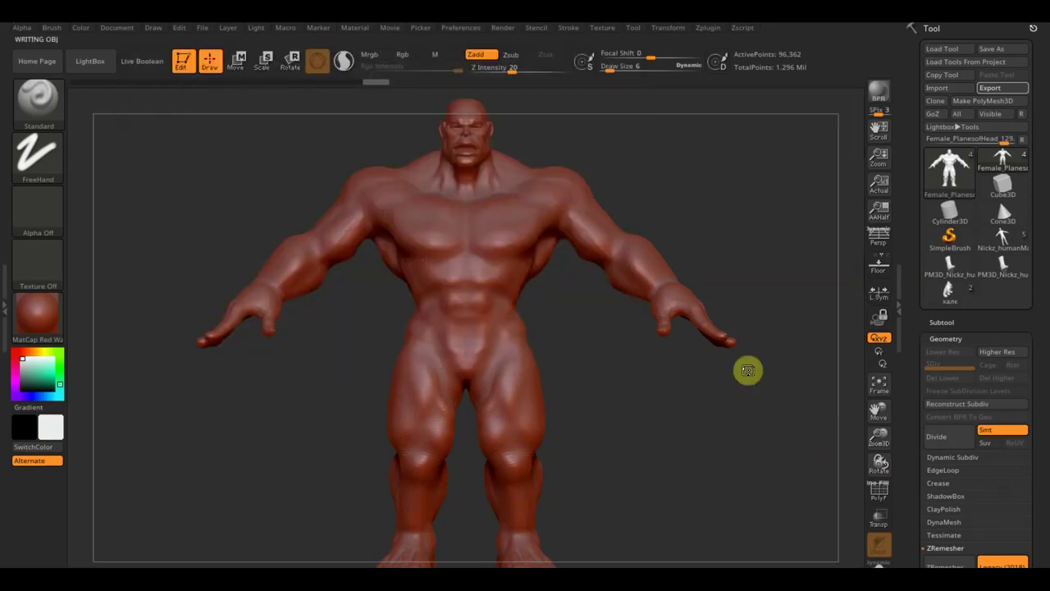
click(944, 324)
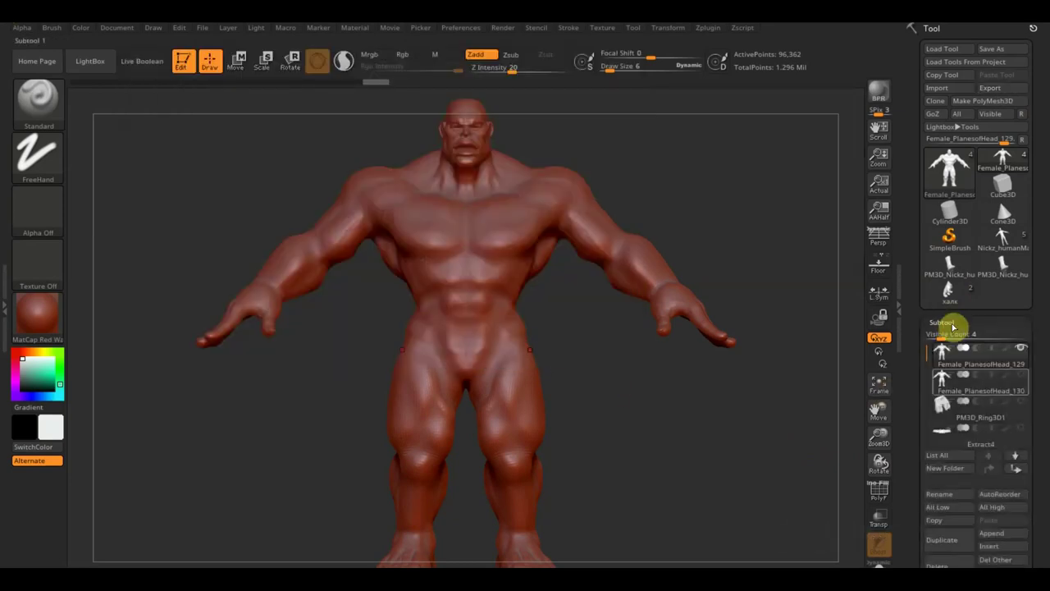
scroll(1039, 500, down, 3)
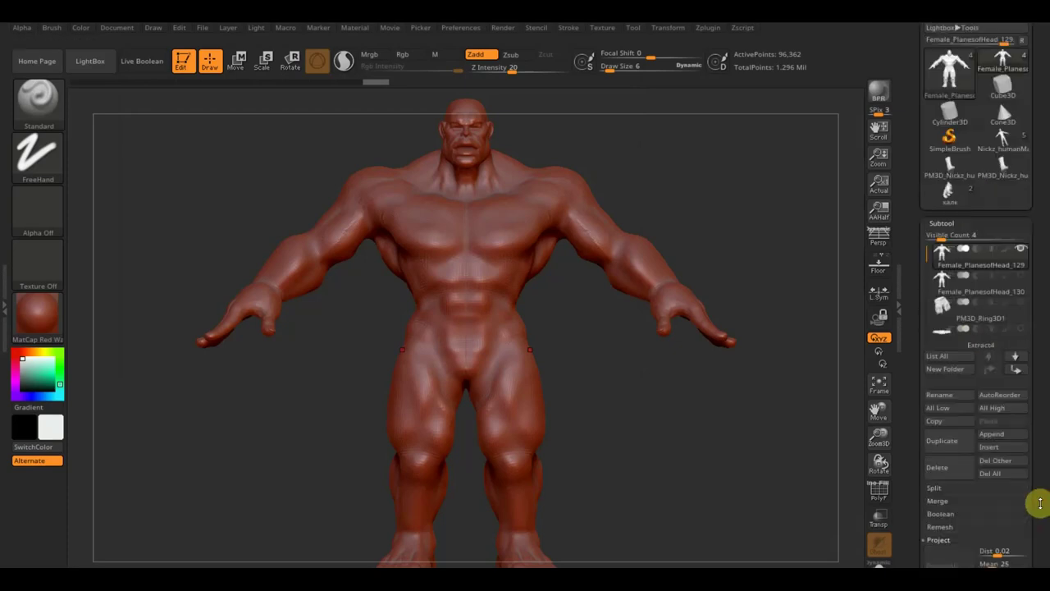
click(947, 457)
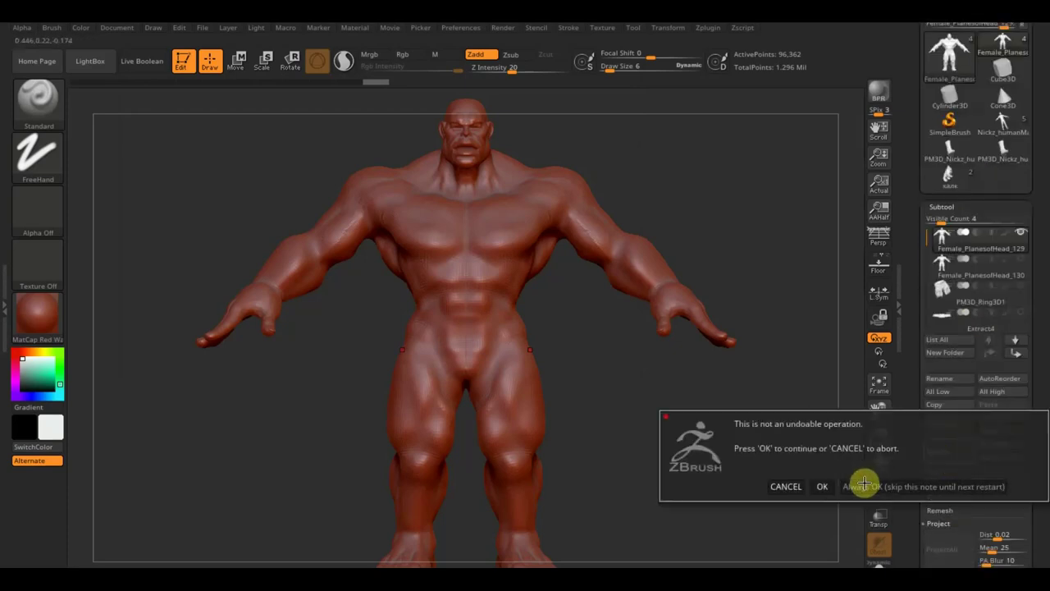
click(822, 486)
click(955, 444)
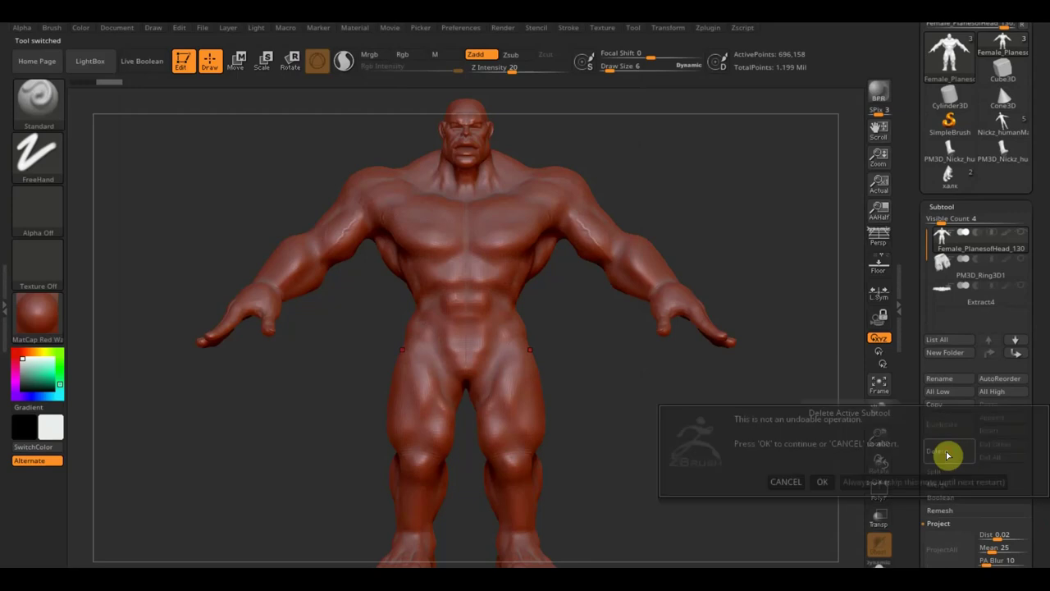
click(823, 482)
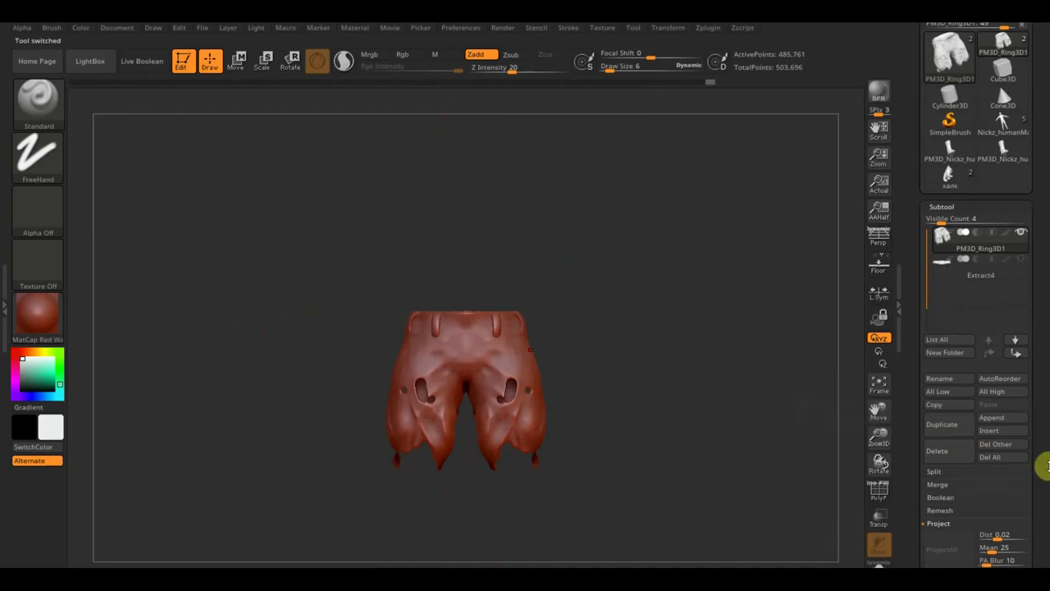
scroll(1046, 452, down, 1)
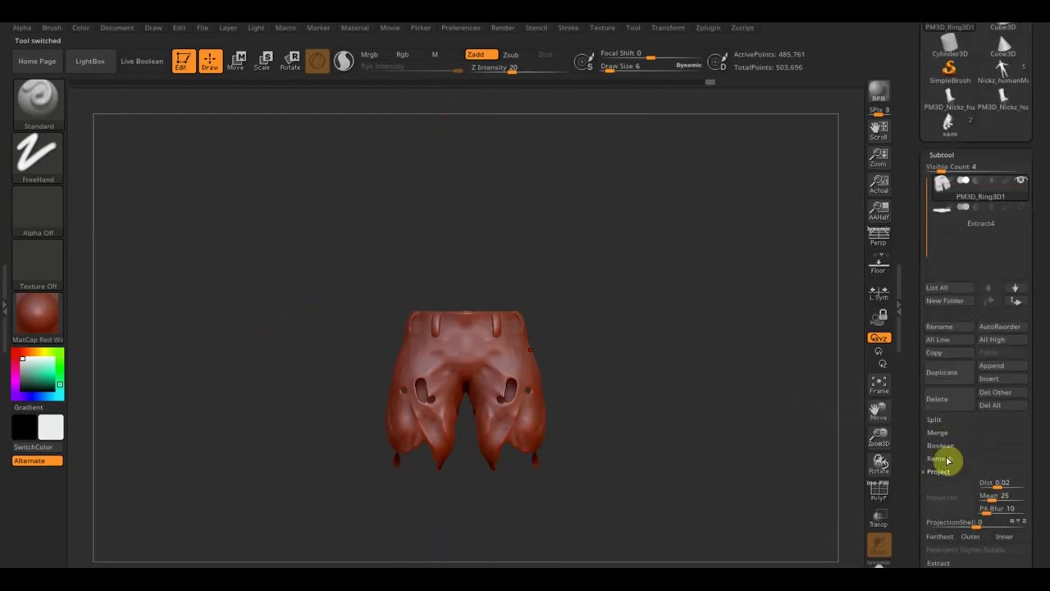
Duplicate the shorts subtool and DynaMesh the shorts at resolution 304.
click(944, 371)
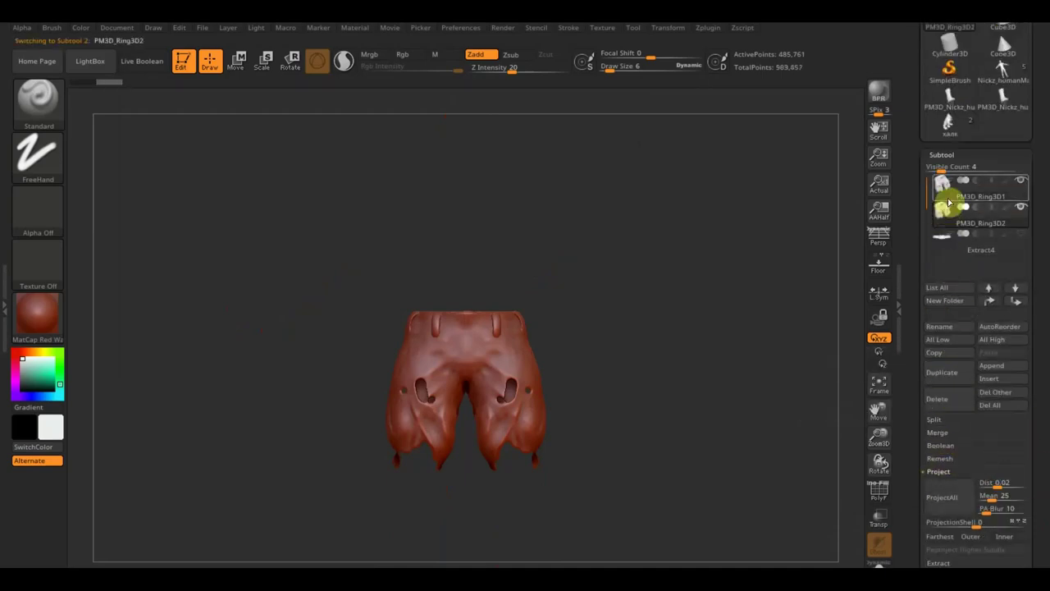
scroll(1039, 493, down, 3)
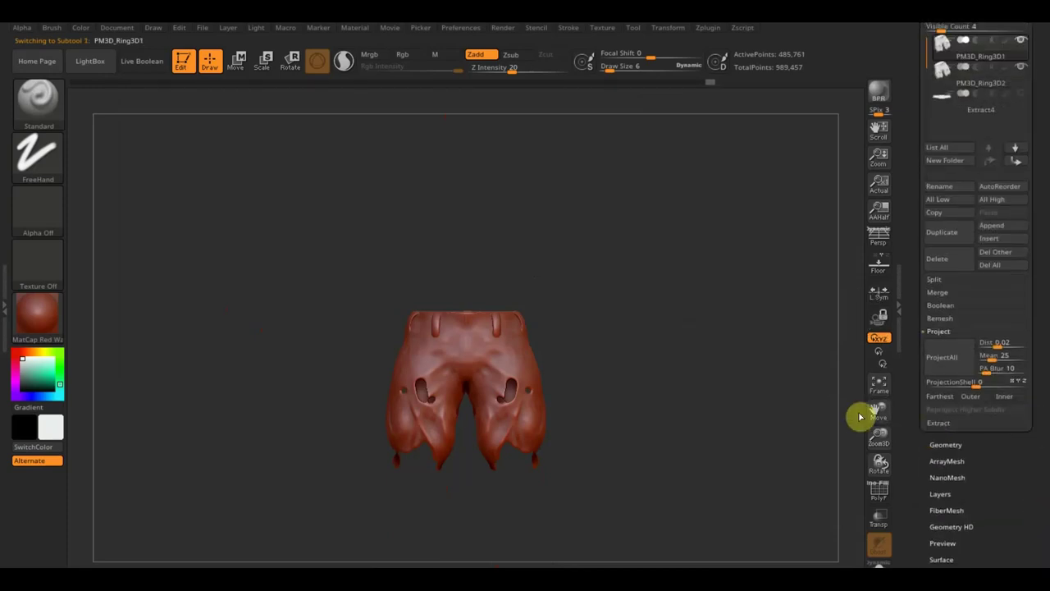
ctrl+shift+click(488, 356)
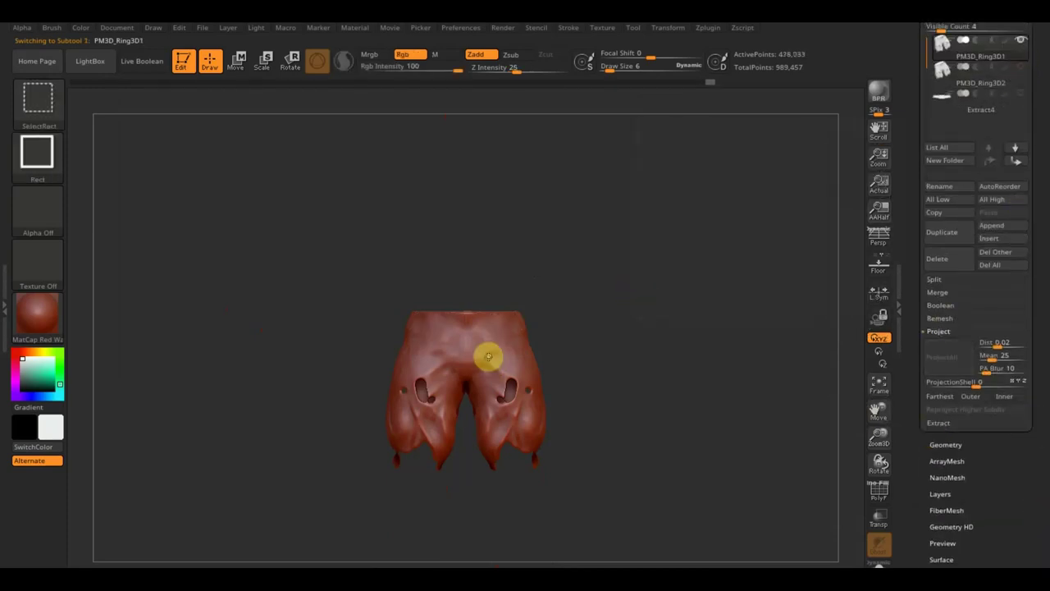
ctrl+shift+click(488, 356)
ctrl+shift+click(530, 394)
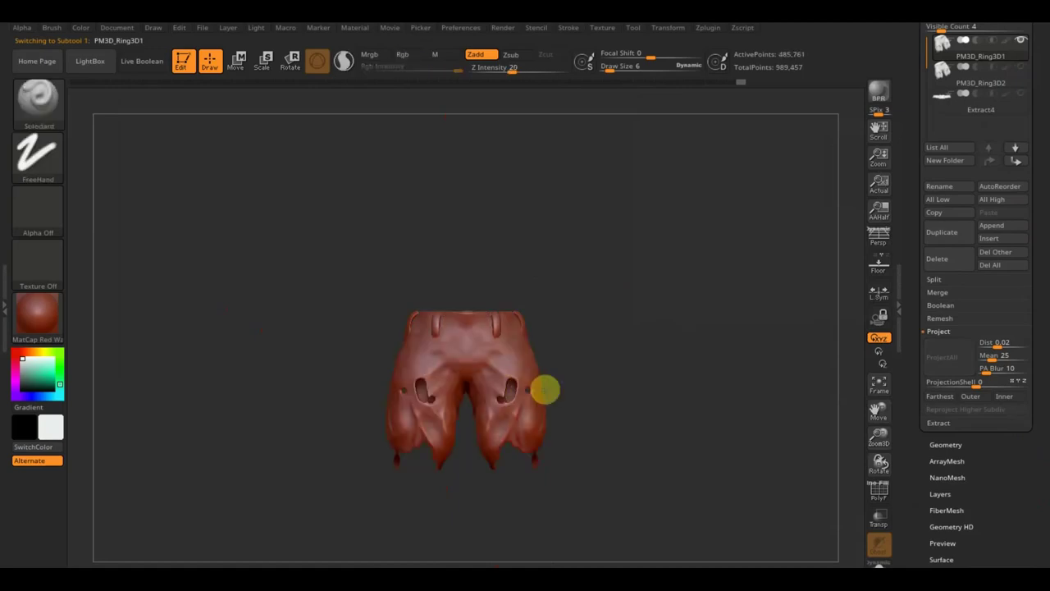
click(948, 446)
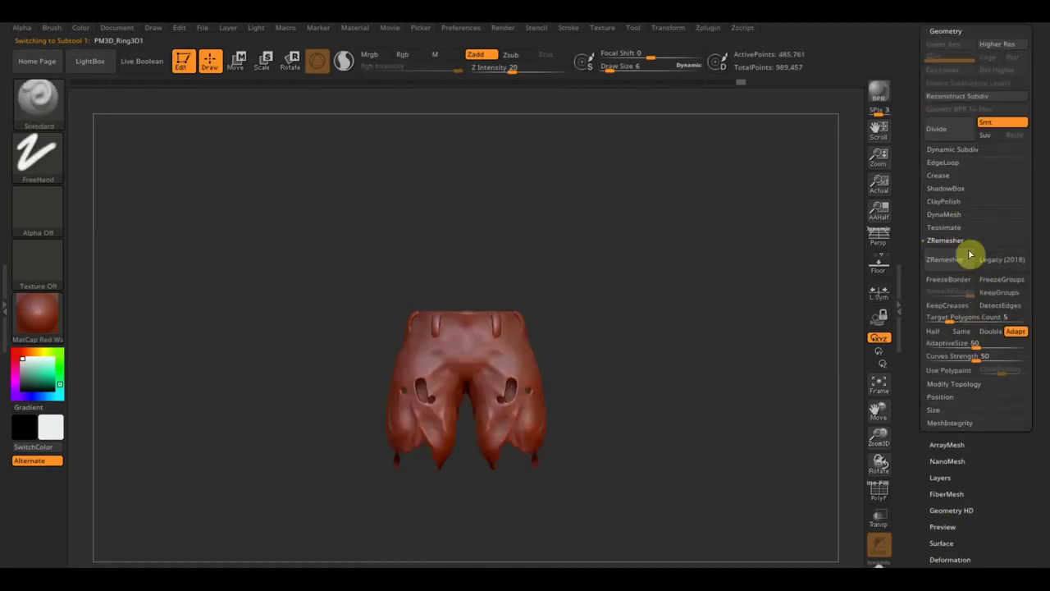
click(947, 216)
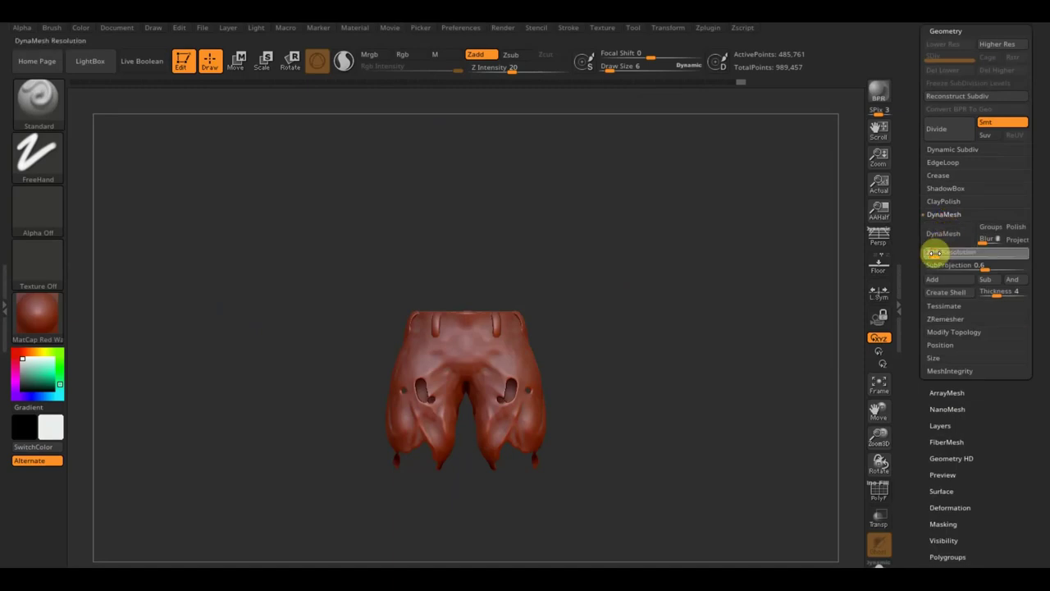
click(947, 240)
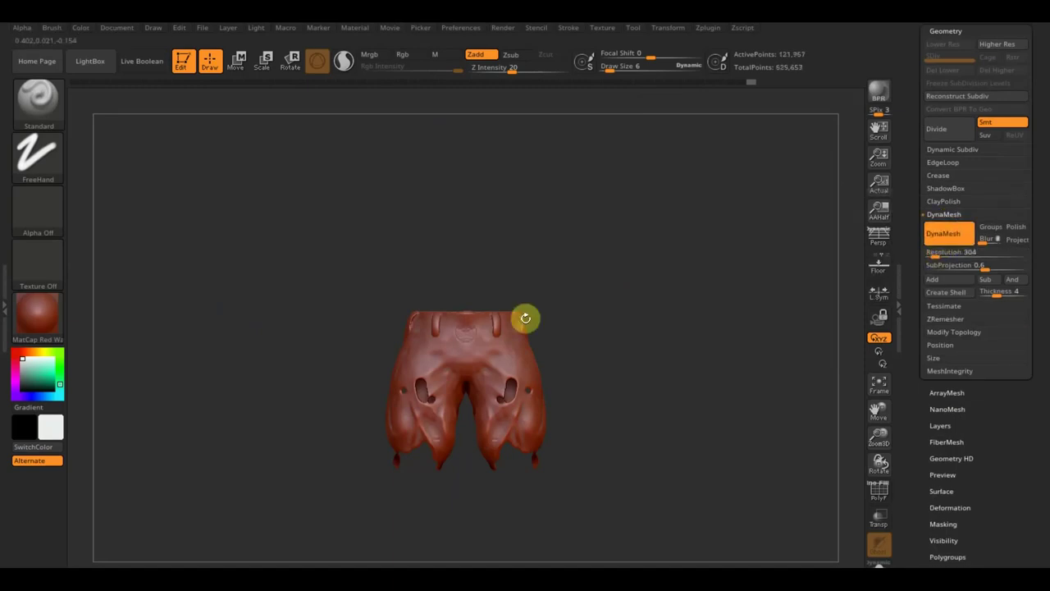
Smooth away the raised waistband detail with a size-24 Smooth brush.
mouse_move(598, 310)
mouse_down()
mouse_move(621, 328)
mouse_move(600, 328)
mouse_move(615, 291)
mouse_move(665, 387)
mouse_up()
key(shift)
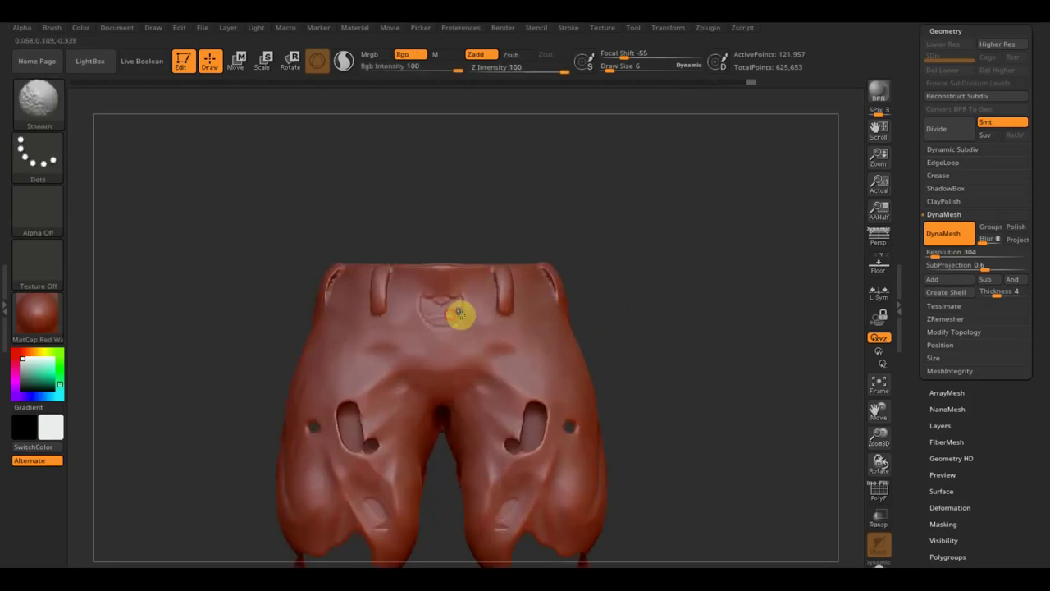
click(614, 70)
text(24)
key(shift)
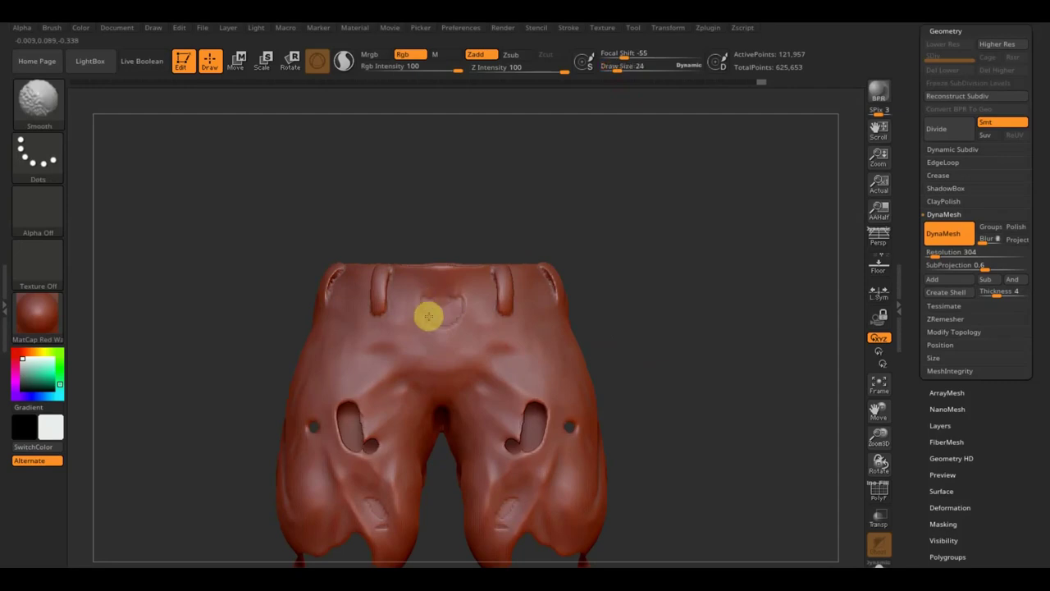
mouse_move(563, 197)
mouse_down()
mouse_move(642, 178)
mouse_move(708, 195)
mouse_move(509, 270)
mouse_move(520, 304)
mouse_move(544, 284)
mouse_move(609, 293)
mouse_move(615, 331)
mouse_move(638, 344)
mouse_move(689, 343)
mouse_move(732, 249)
mouse_move(750, 237)
mouse_up()
key(shift)
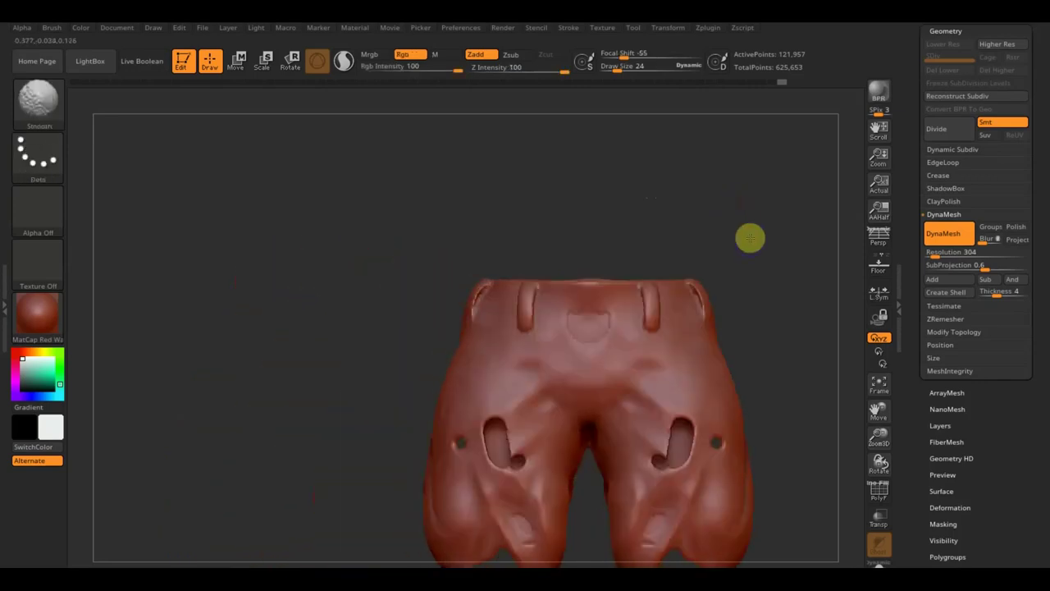
key(shift)
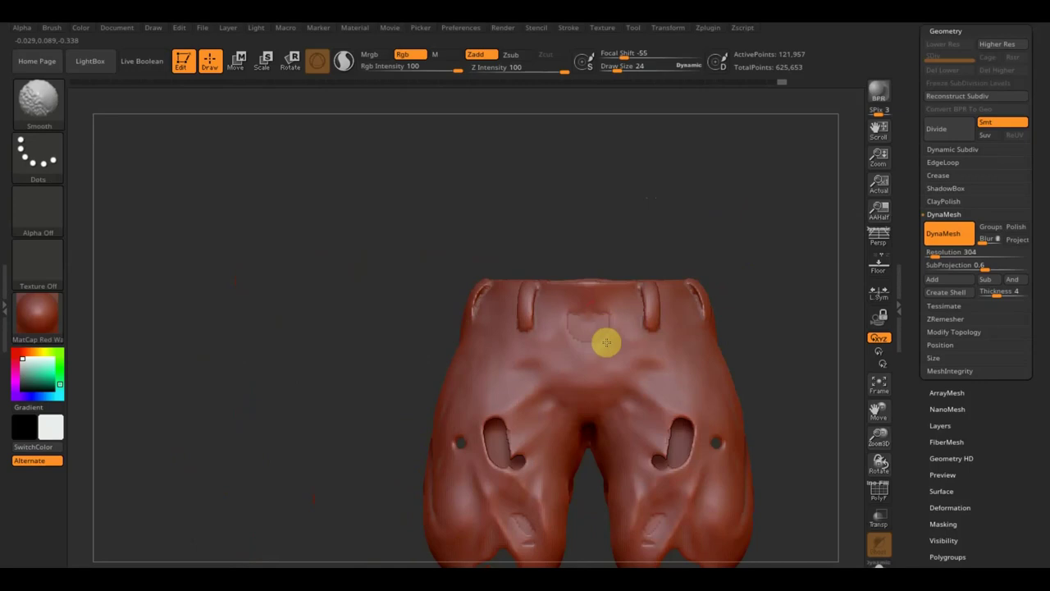
mouse_move(574, 348)
mouse_down()
mouse_move(603, 188)
mouse_move(495, 277)
mouse_move(518, 358)
mouse_move(610, 260)
mouse_move(613, 175)
mouse_move(741, 218)
mouse_move(663, 184)
mouse_up()
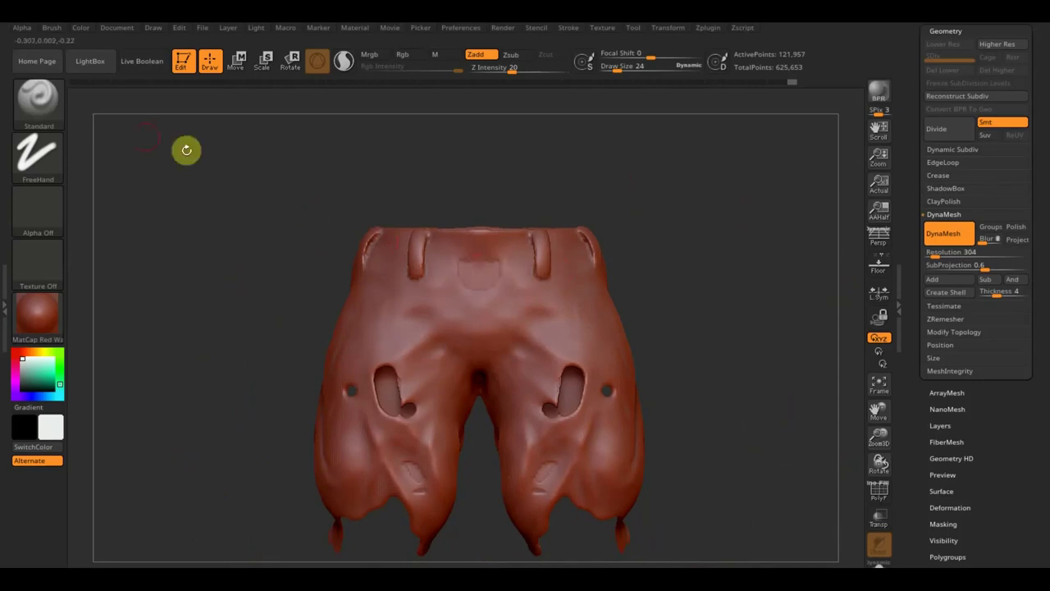
Select the ClayBuildup brush and undo back to the smooth, un-remeshed shorts.
click(41, 114)
click(166, 115)
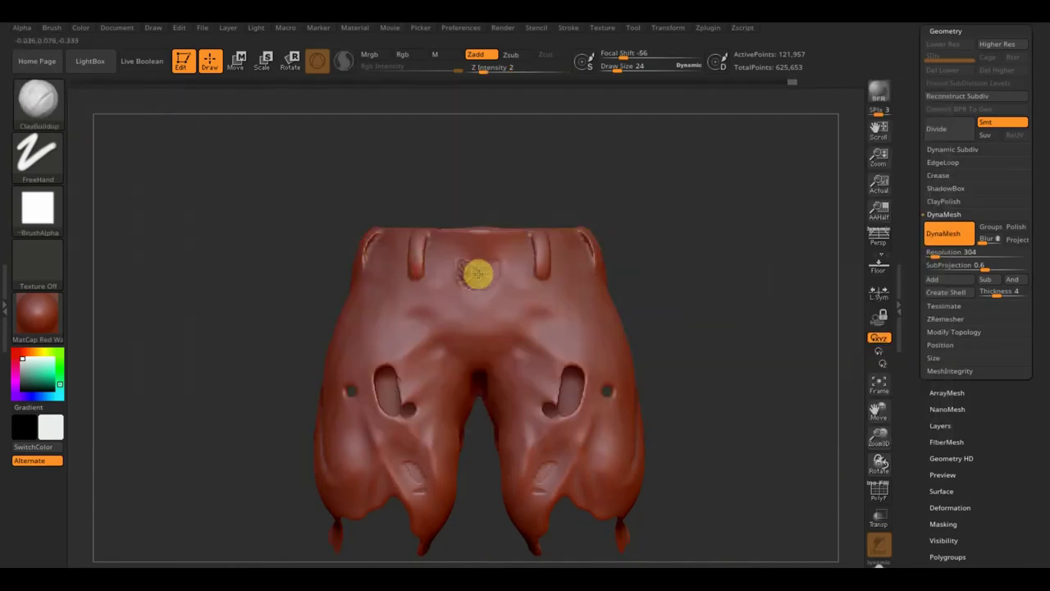
key(ctrl+z)
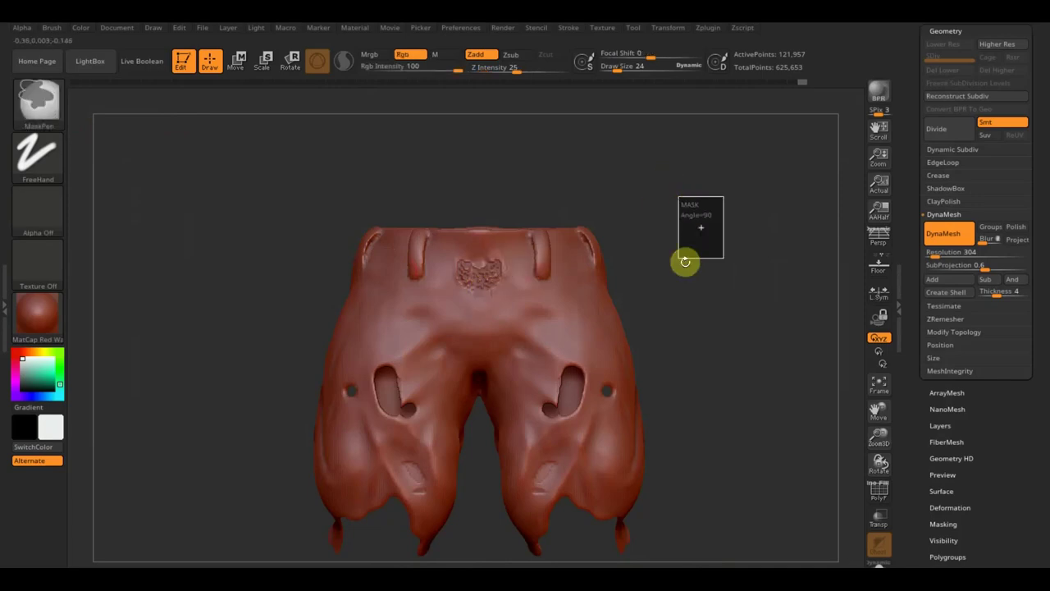
mouse_move(742, 236)
mouse_down()
mouse_move(730, 281)
mouse_move(734, 265)
mouse_up()
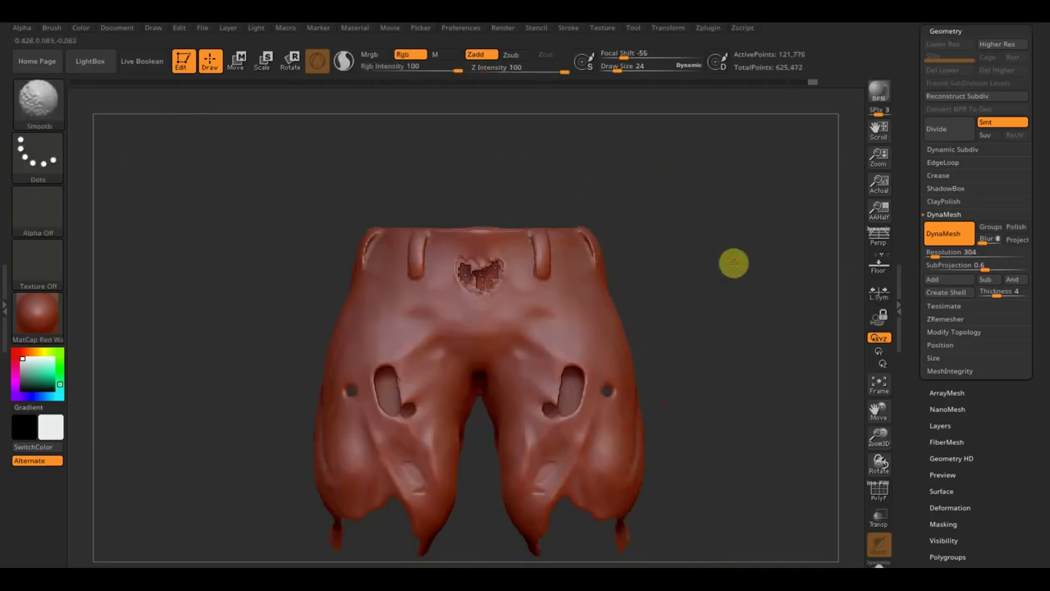
key(ctrl)
key(ctrl+shift+z)
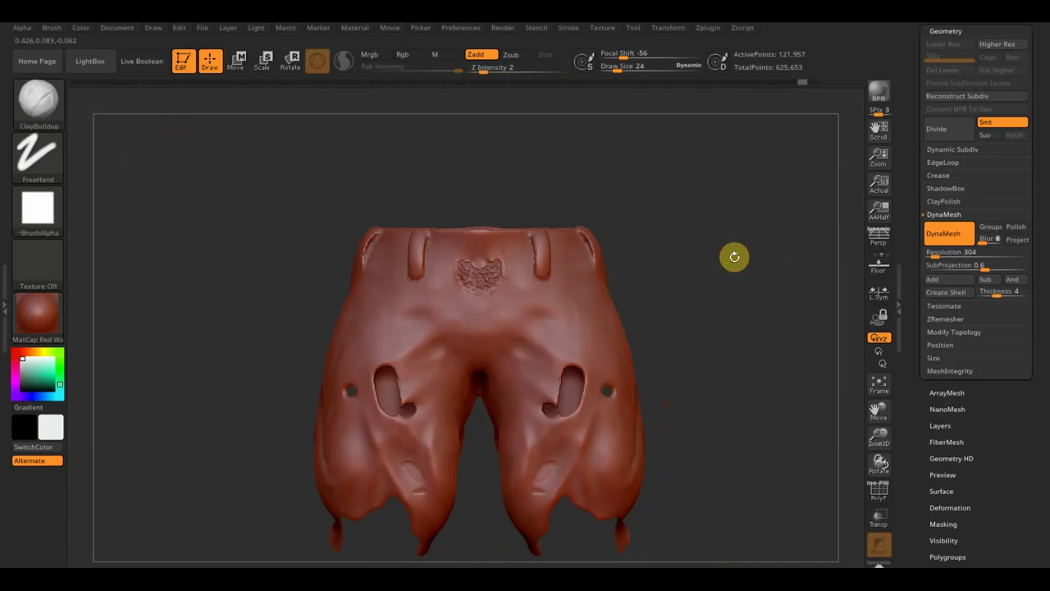
key(ctrl+z)
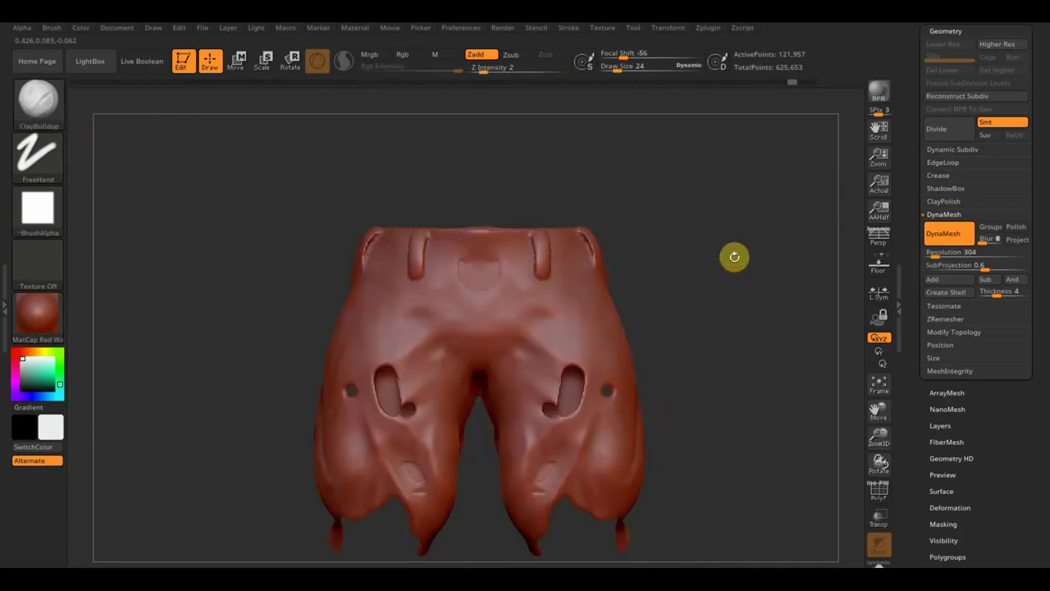
key(ctrl+z)
key(ctrl+z)
key(ctrl+z)
key(ctrl+z)
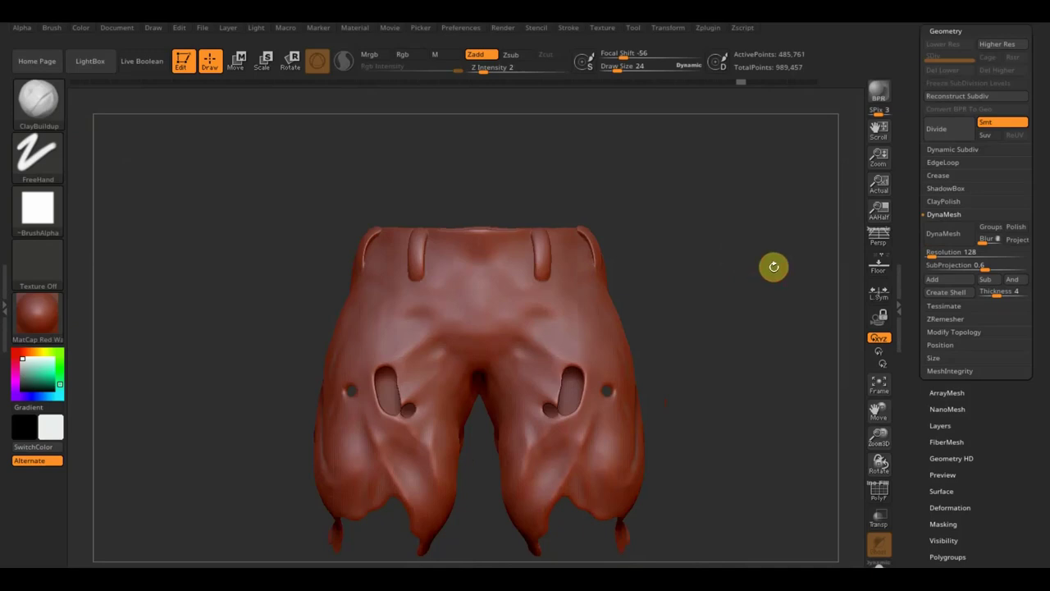
drag(711, 233, 697, 329)
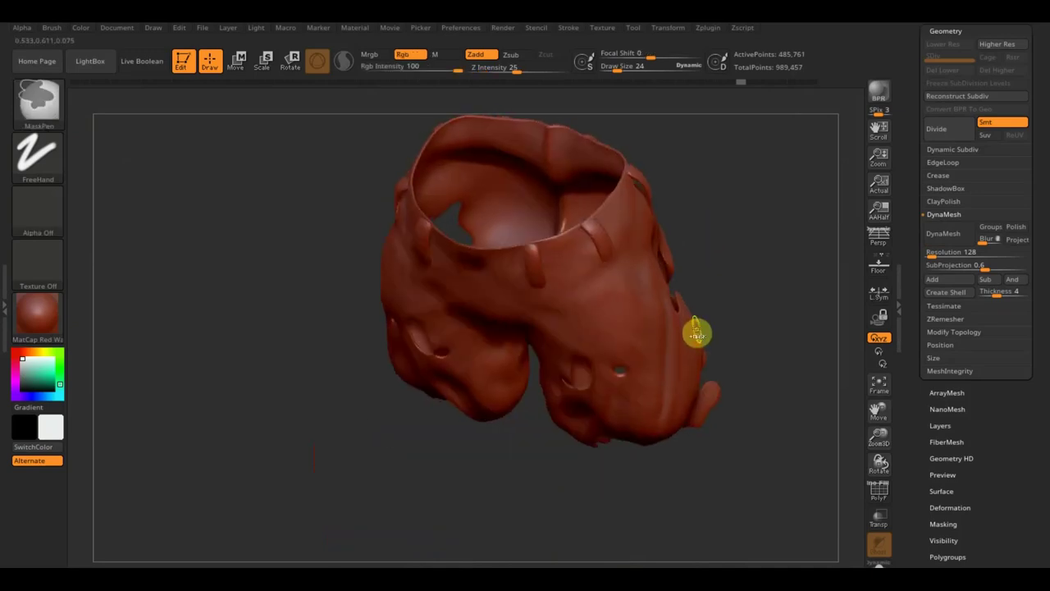
shift+drag(696, 328, 769, 281)
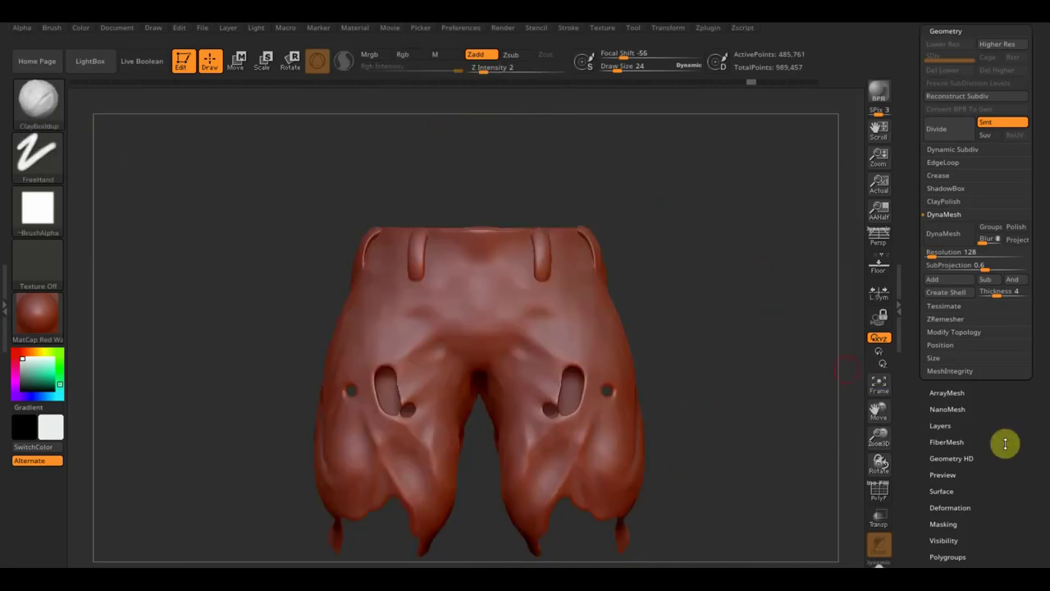
scroll(1025, 462, down, 5)
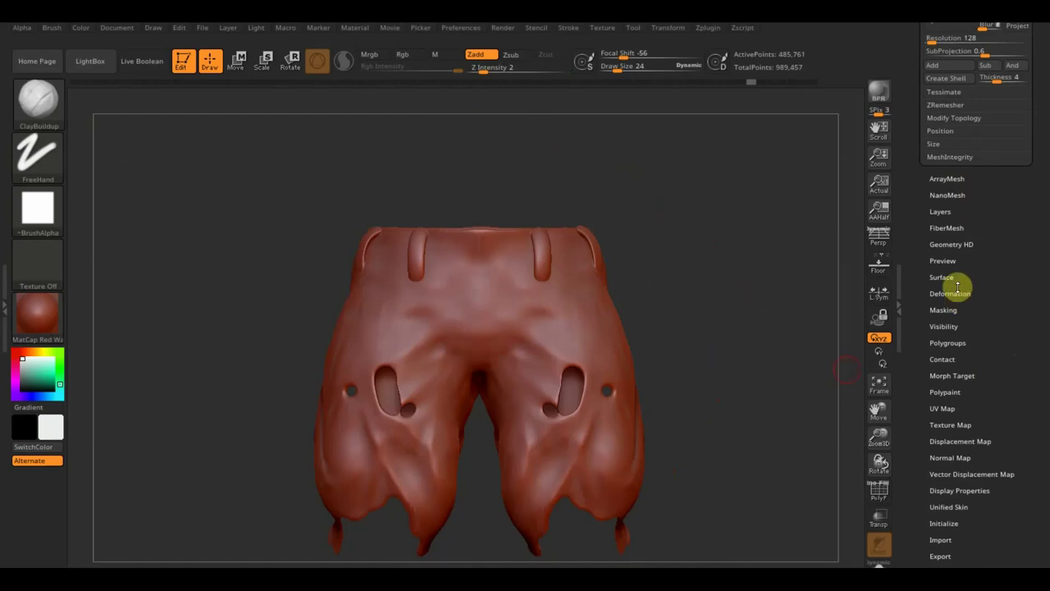
click(957, 293)
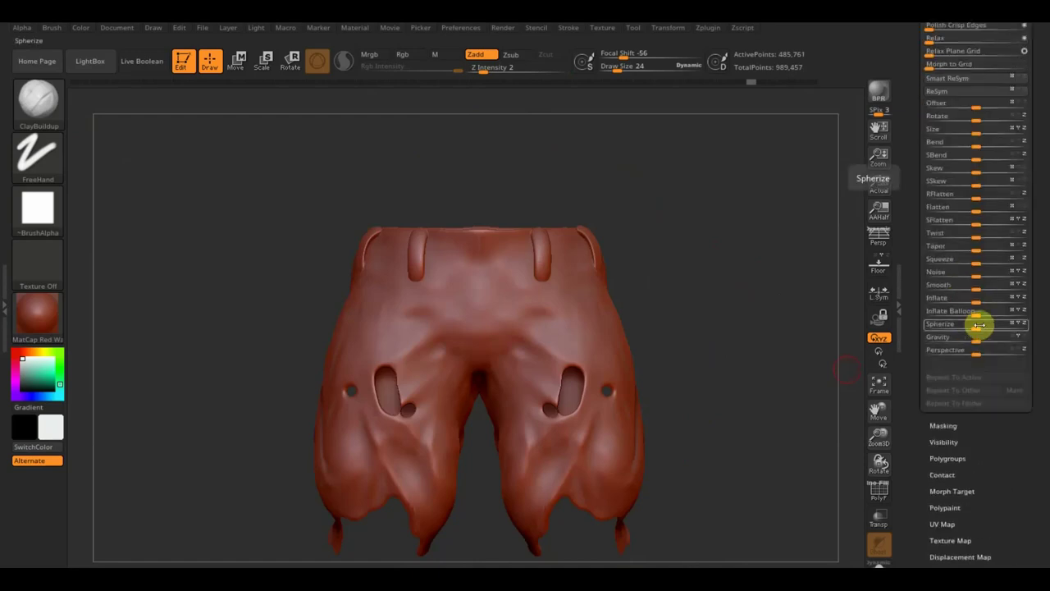
drag(976, 302, 981, 301)
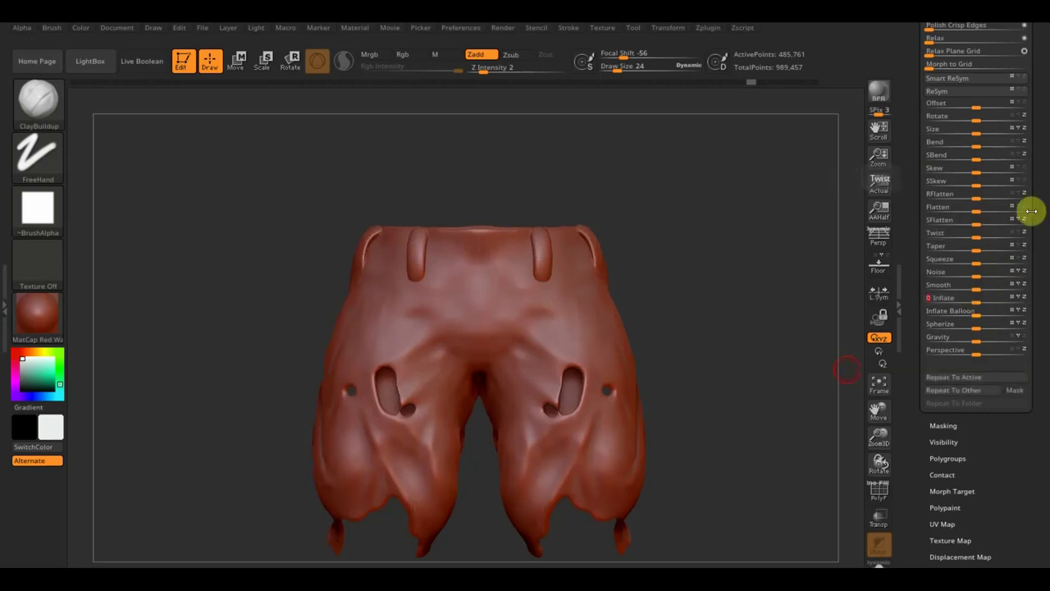
scroll(1039, 169, up, 3)
scroll(1026, 189, up, 3)
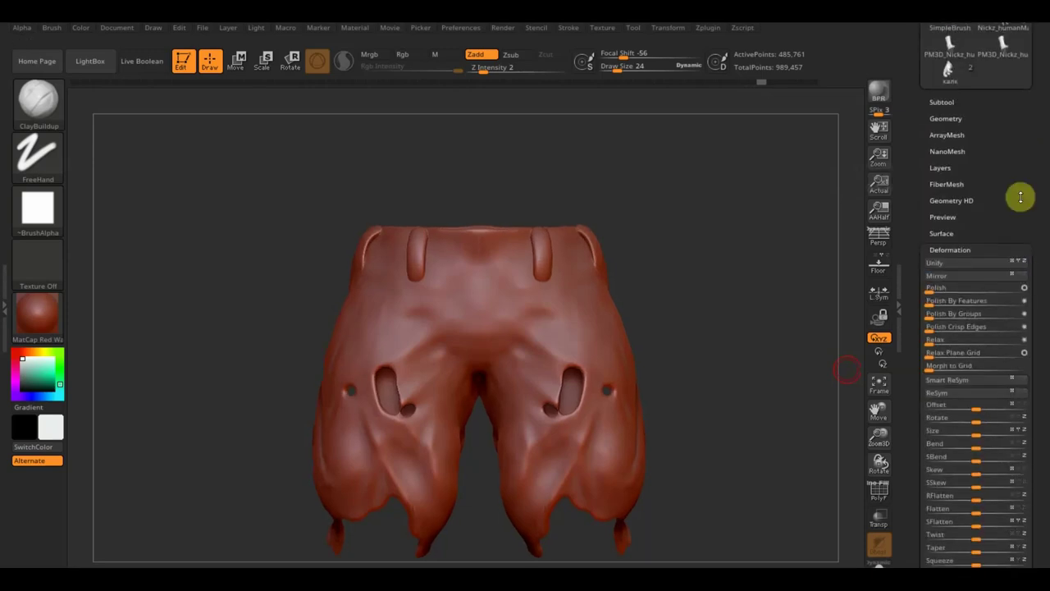
Try a DynaMesh of the pants at resolution 128, viewed from the front.
click(957, 118)
mouse_move(757, 193)
mouse_down()
mouse_move(733, 265)
mouse_move(452, 268)
mouse_up()
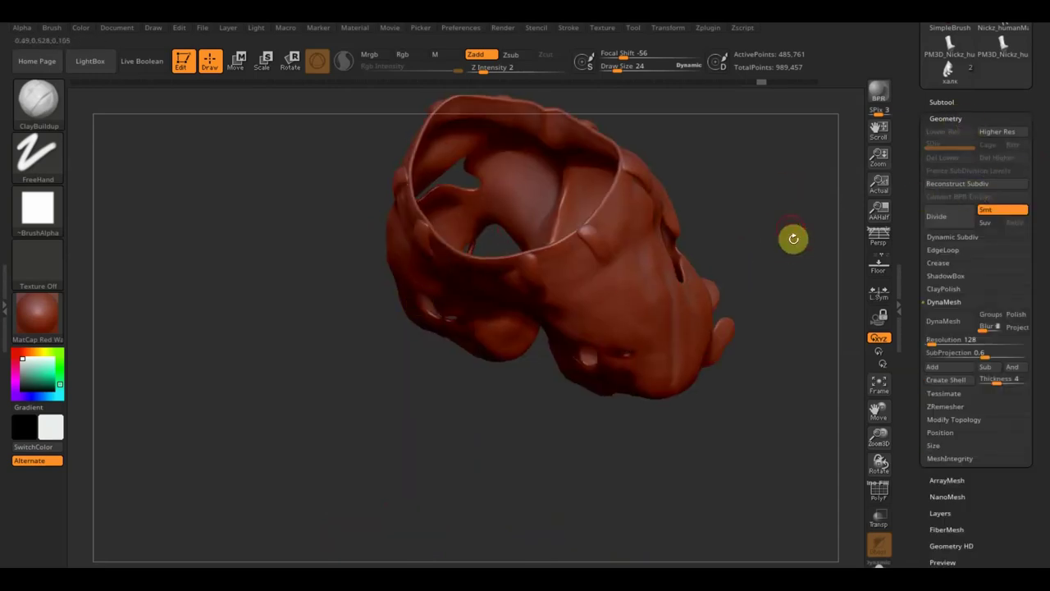
shift+drag(793, 237, 800, 150)
shift+drag(790, 260, 797, 296)
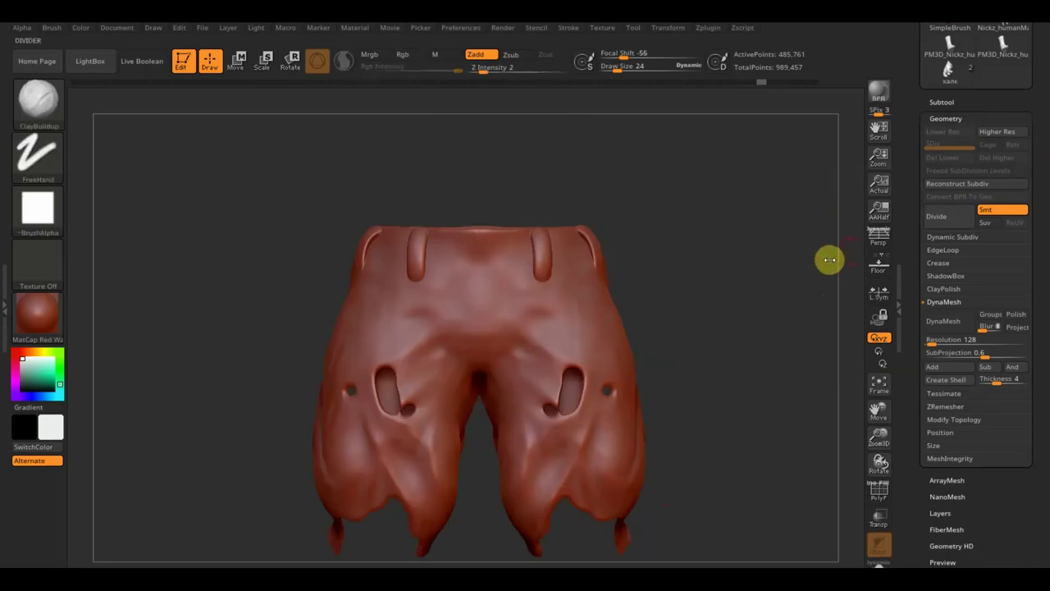
click(943, 321)
drag(741, 299, 745, 303)
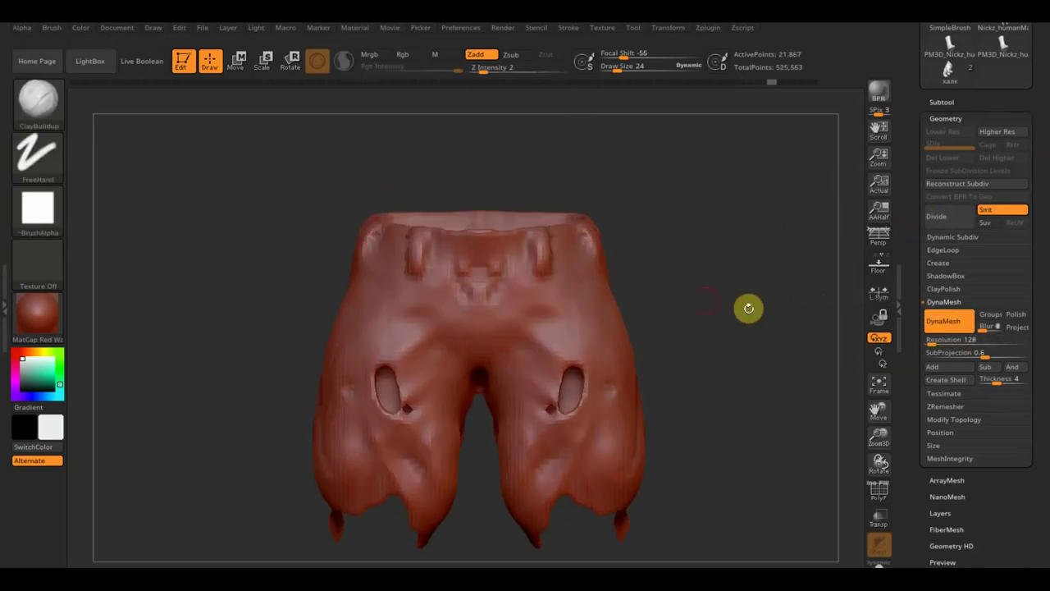
Raise the DynaMesh resolution to 1256 and remesh the pants to ~2.1M points.
key(shift)
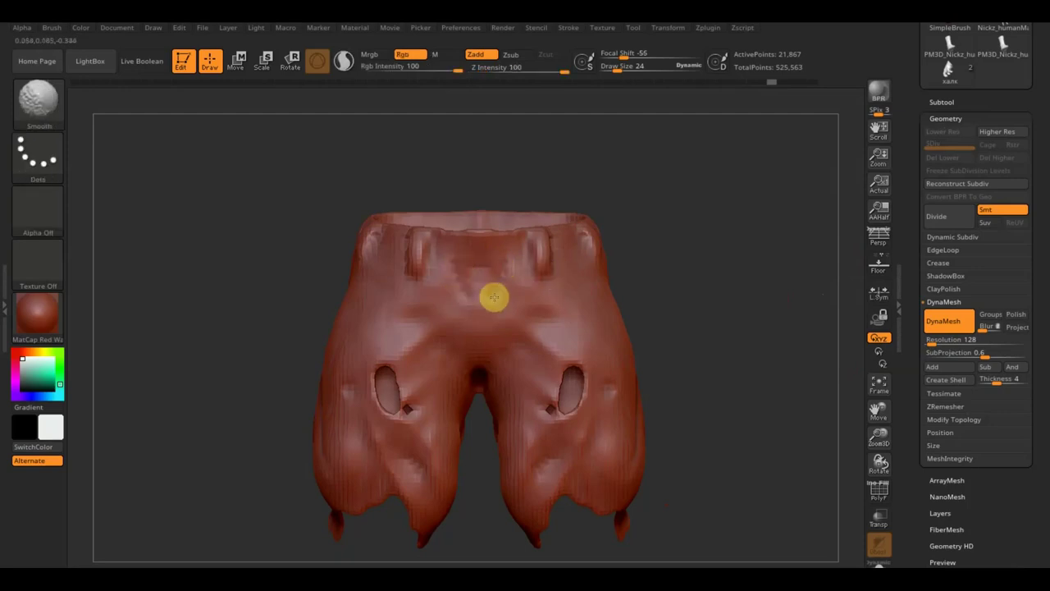
mouse_move(696, 239)
mouse_down()
mouse_move(701, 228)
mouse_move(709, 242)
mouse_up()
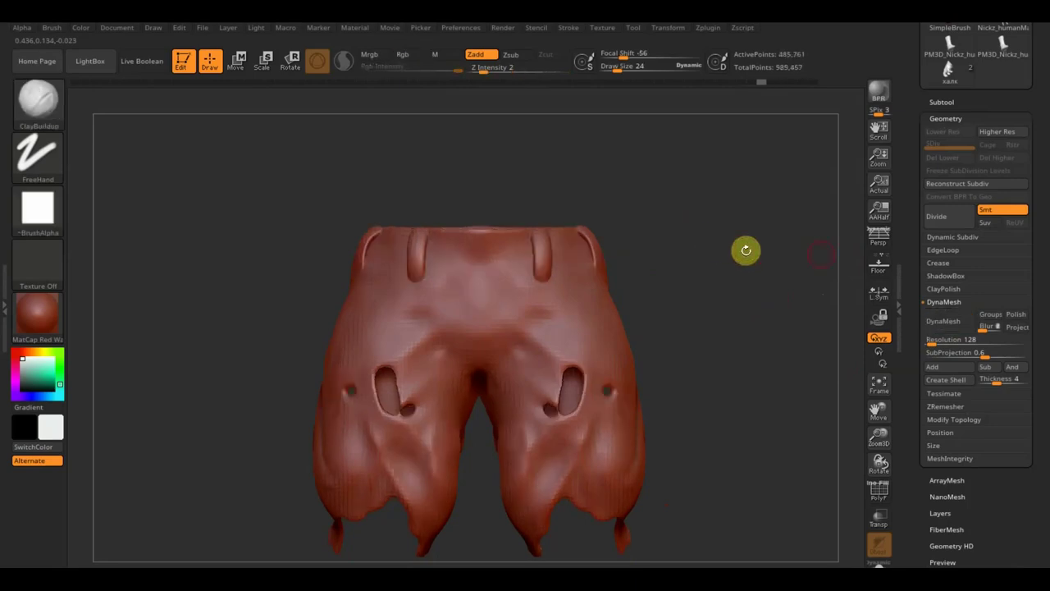
drag(931, 340, 950, 345)
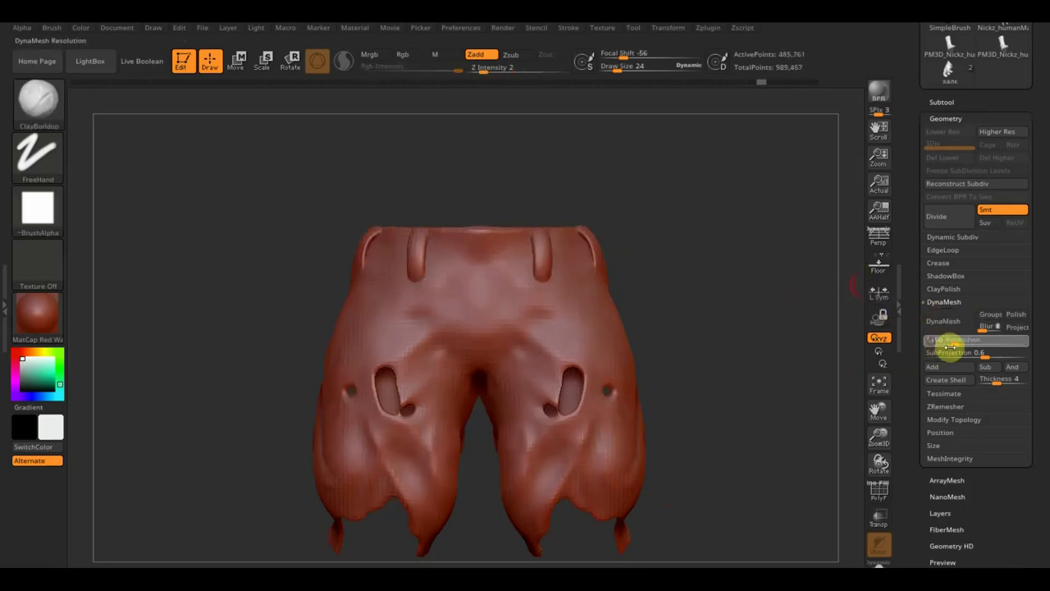
click(943, 320)
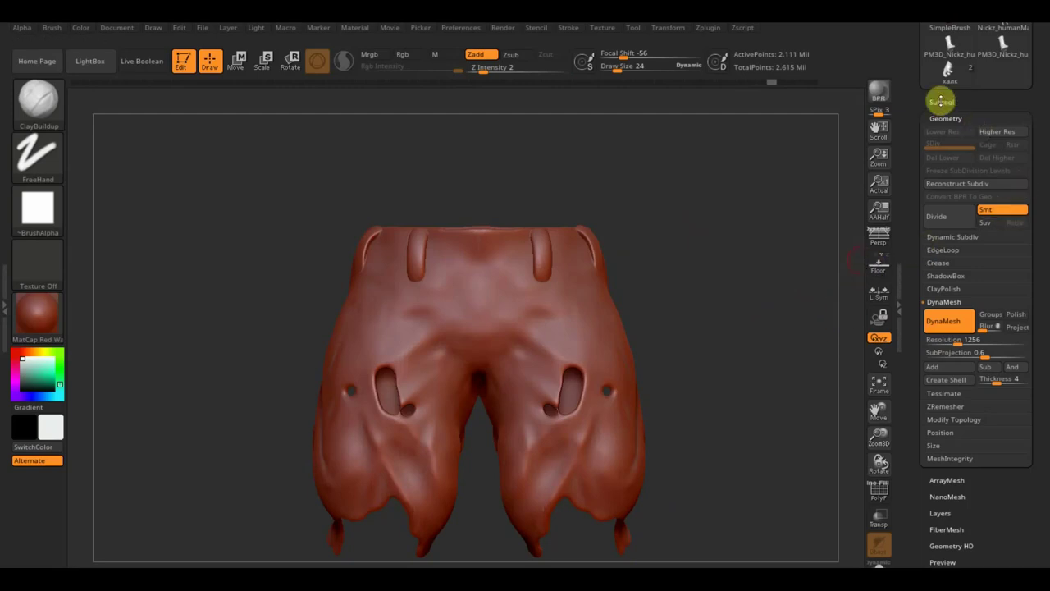
click(944, 102)
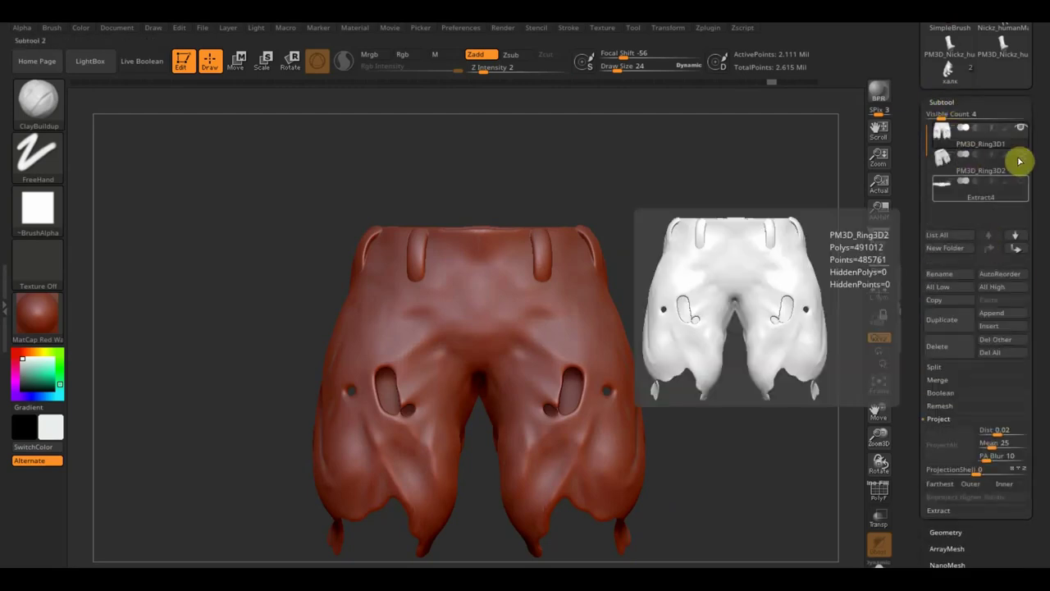
click(946, 533)
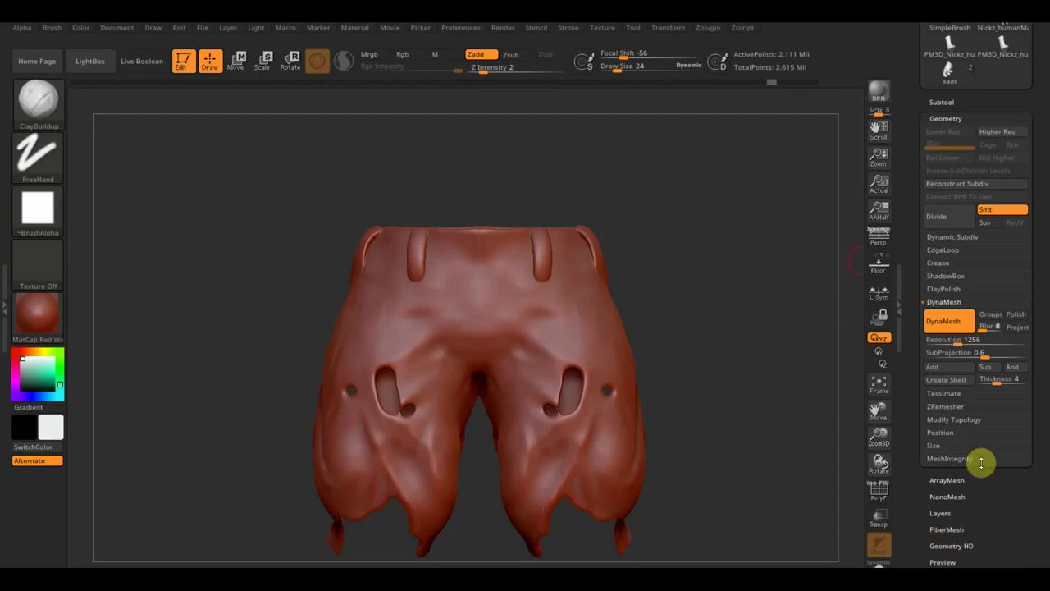
click(953, 407)
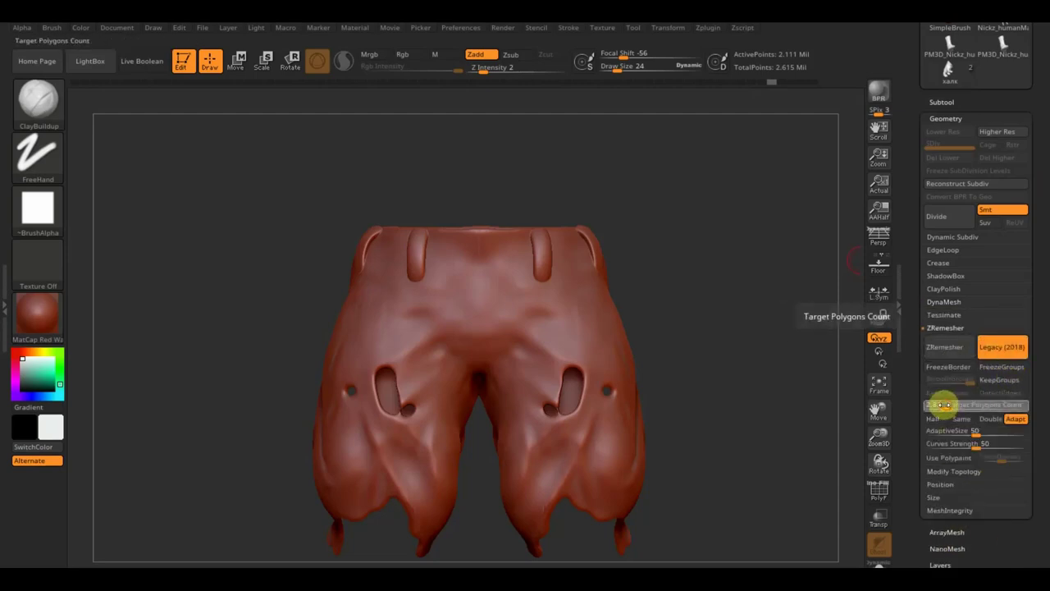
drag(945, 403, 938, 403)
click(947, 353)
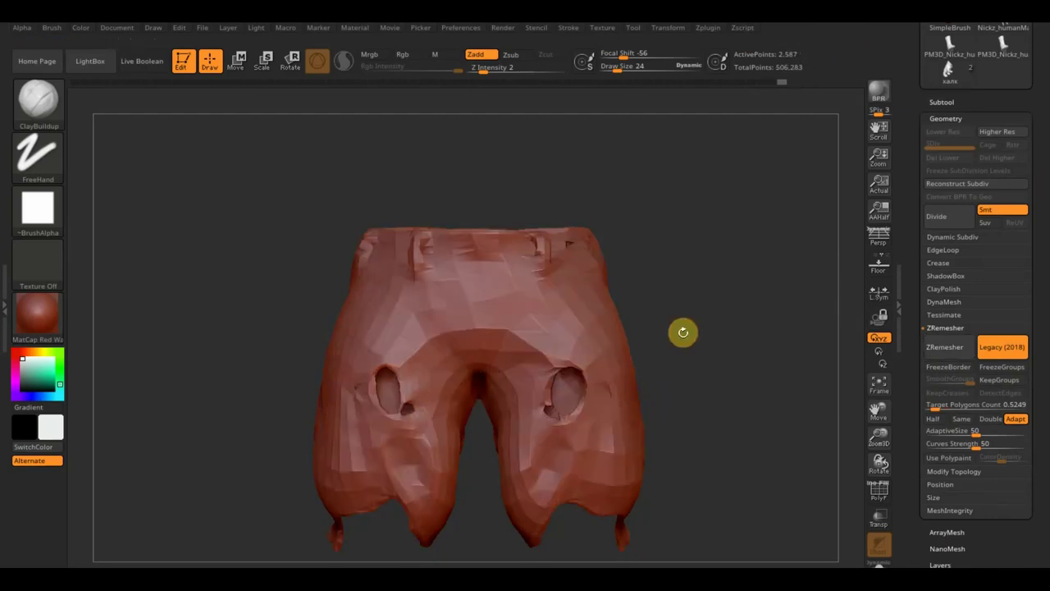
mouse_move(689, 331)
mouse_down()
mouse_move(663, 370)
mouse_move(692, 341)
mouse_move(707, 347)
mouse_up()
key(d)
key(d)
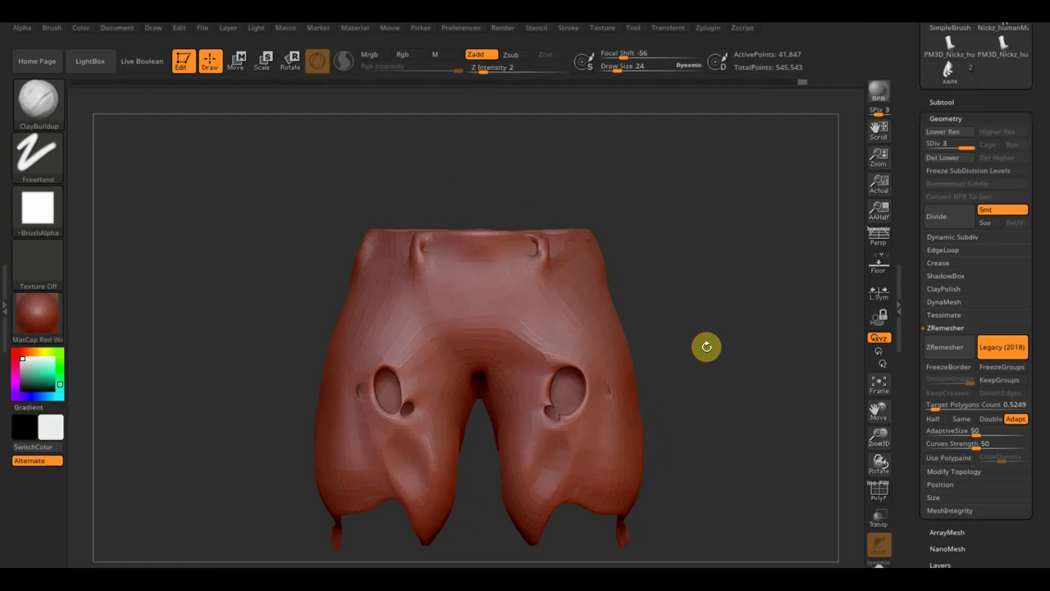
click(943, 102)
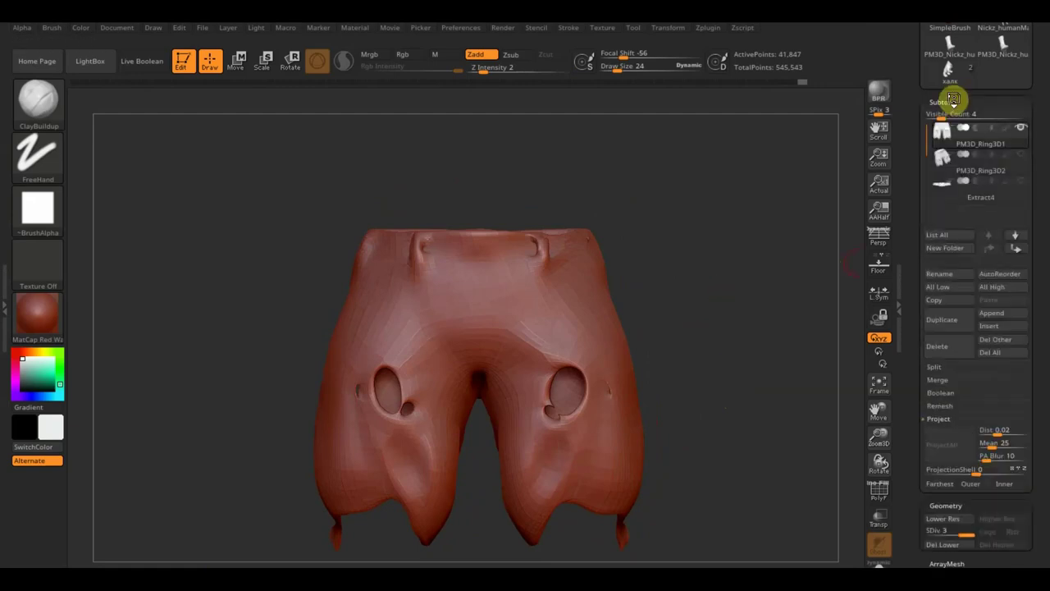
click(1021, 153)
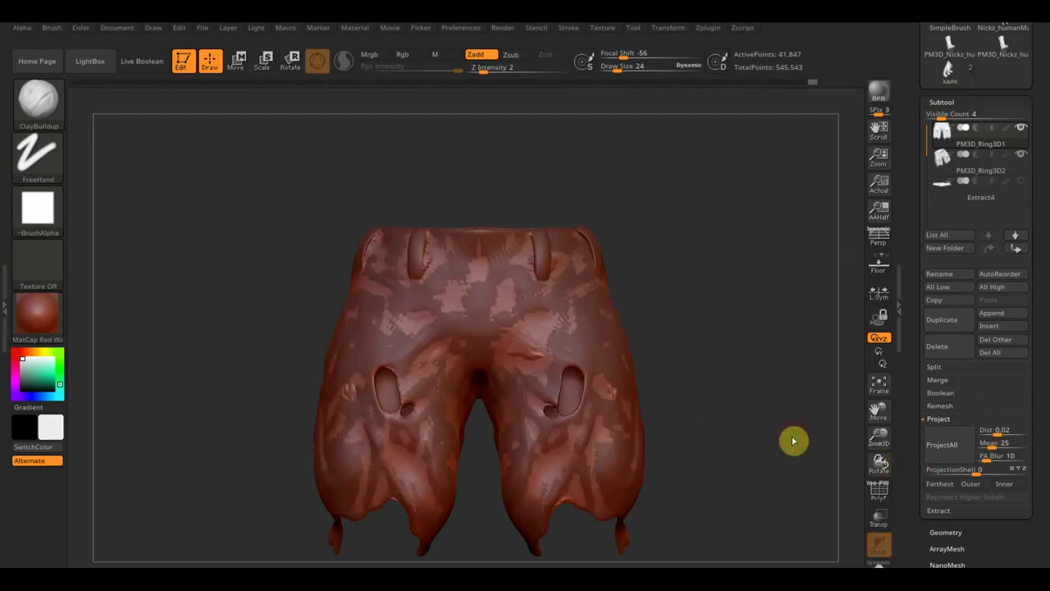
click(1021, 153)
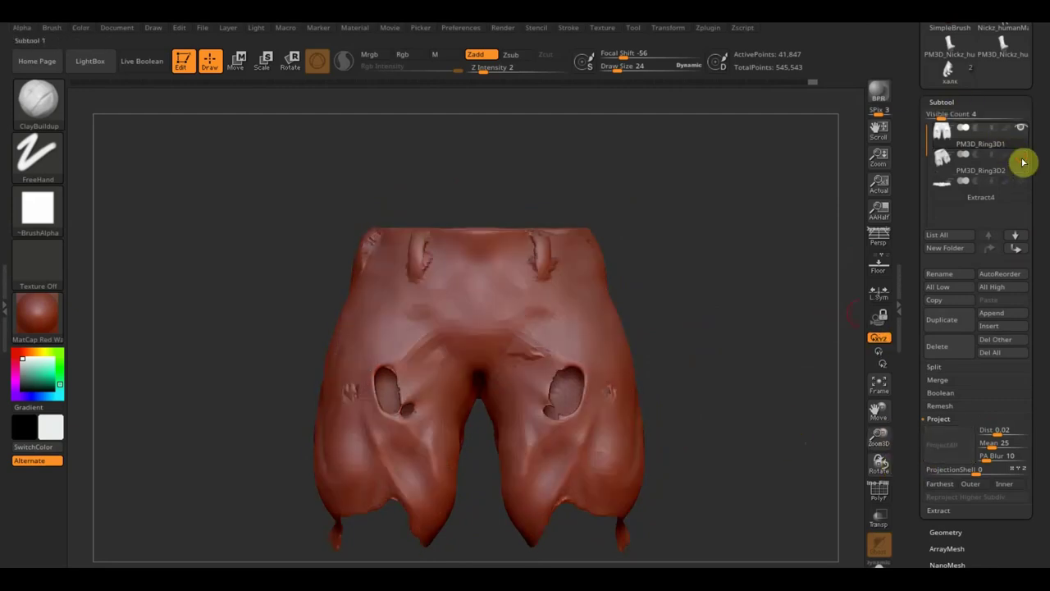
mouse_move(755, 310)
mouse_down()
mouse_move(741, 312)
mouse_move(741, 326)
mouse_move(757, 321)
mouse_move(715, 326)
mouse_move(745, 328)
mouse_up()
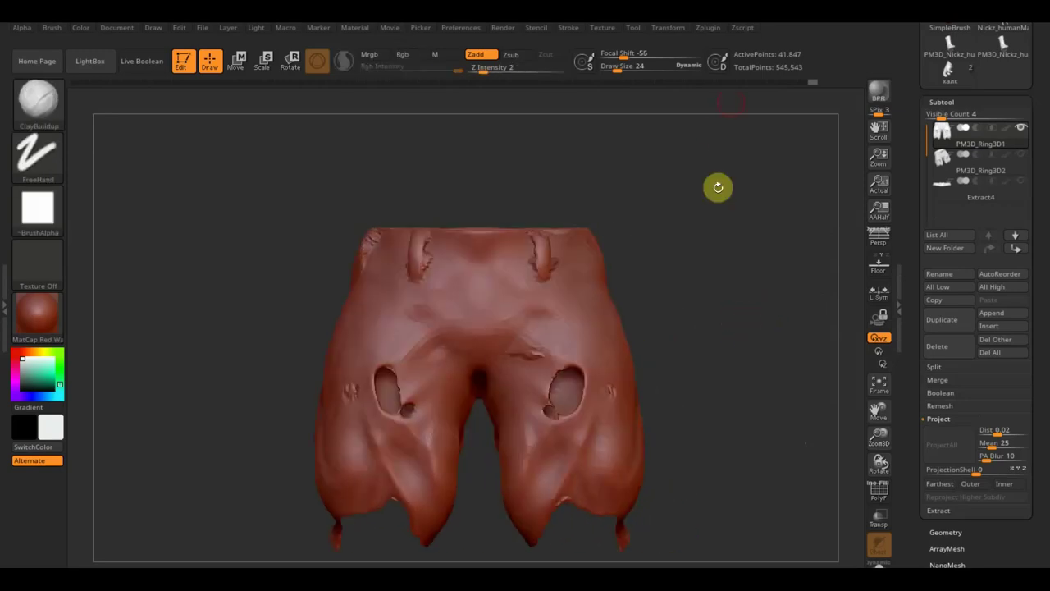
click(880, 492)
click(881, 495)
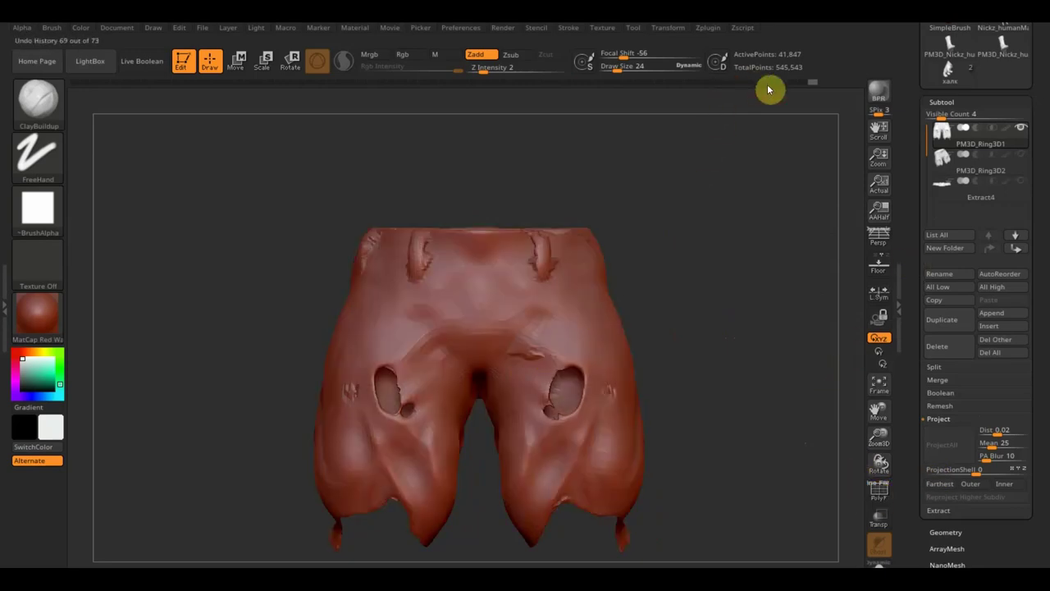
click(780, 84)
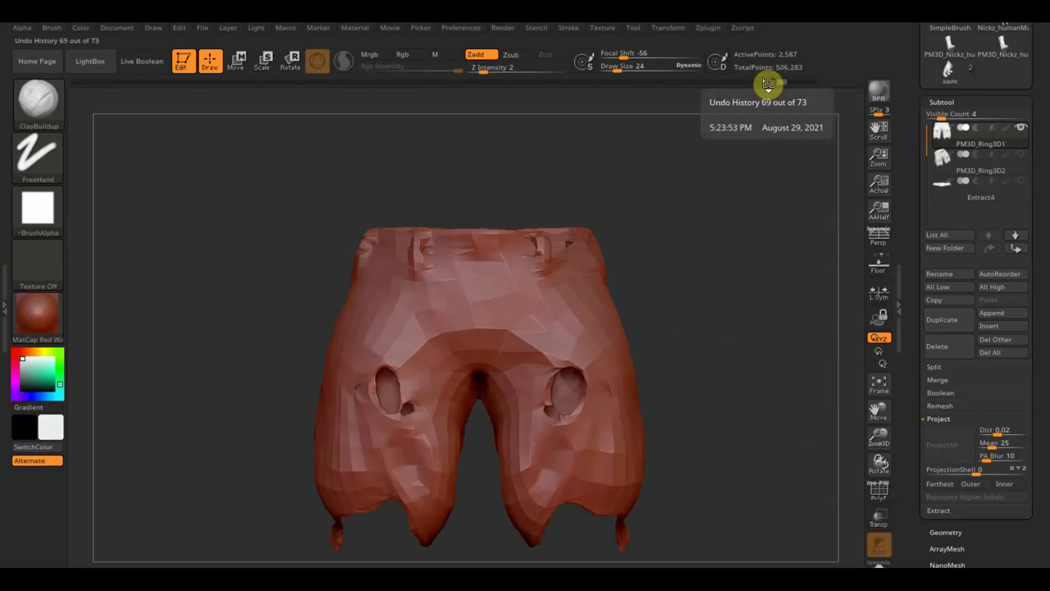
click(767, 83)
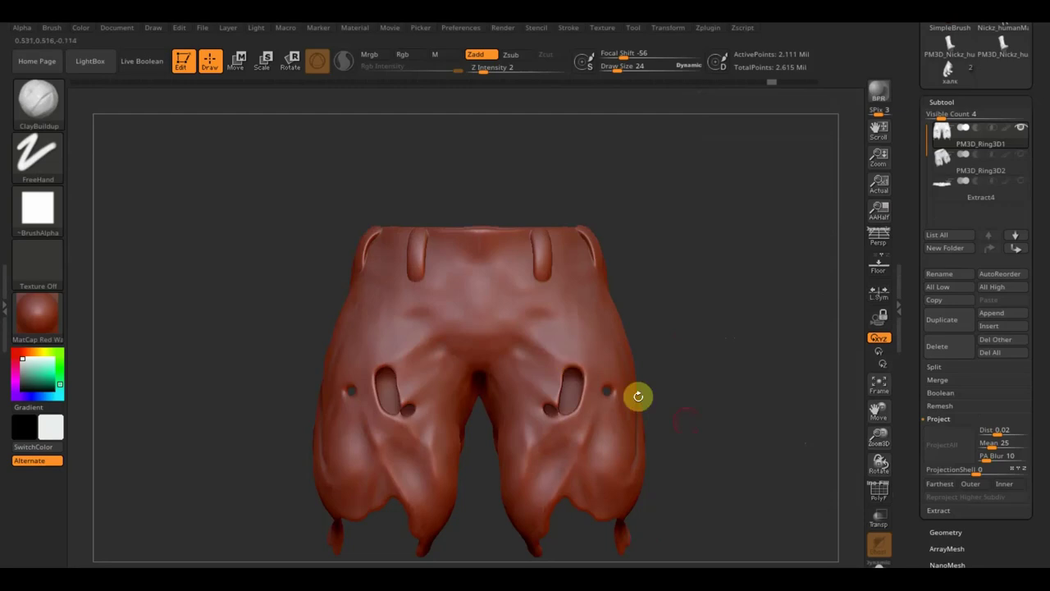
click(991, 534)
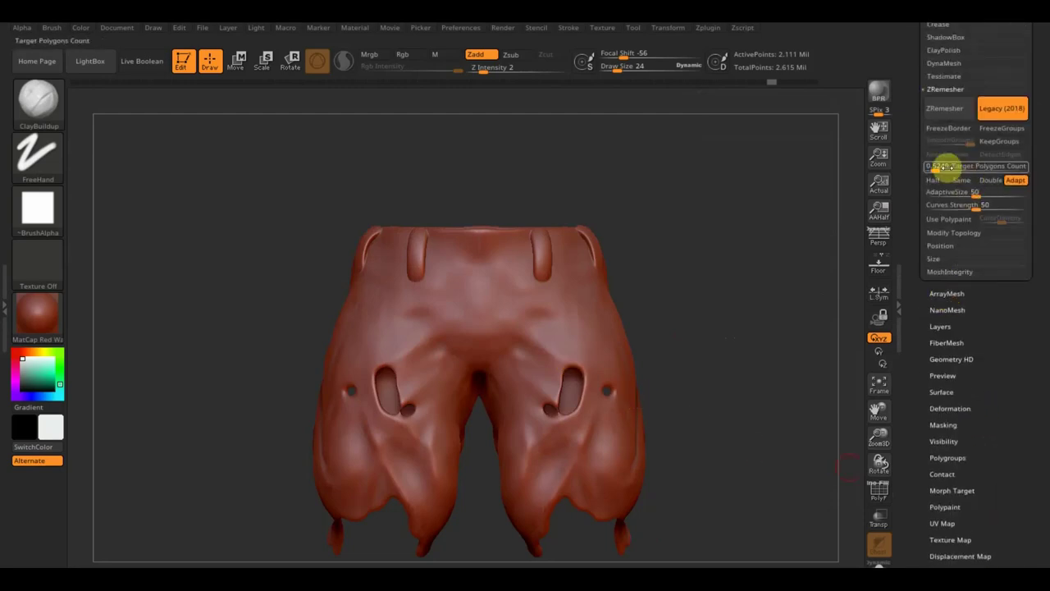
ZRemesh the pants at target polygon count 4.21, leaving 57,716 points.
drag(934, 168, 949, 173)
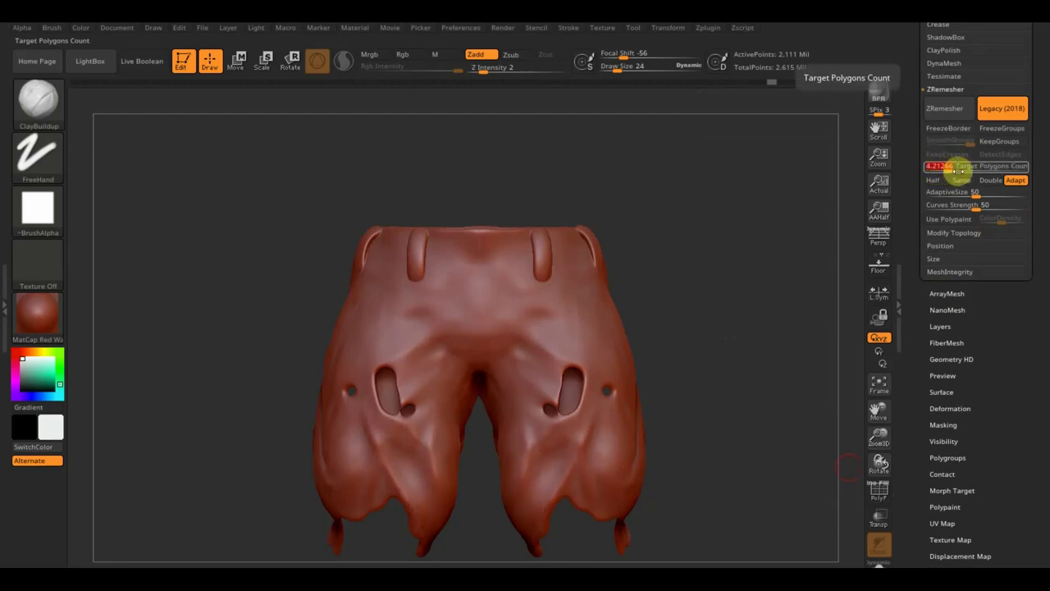
click(956, 115)
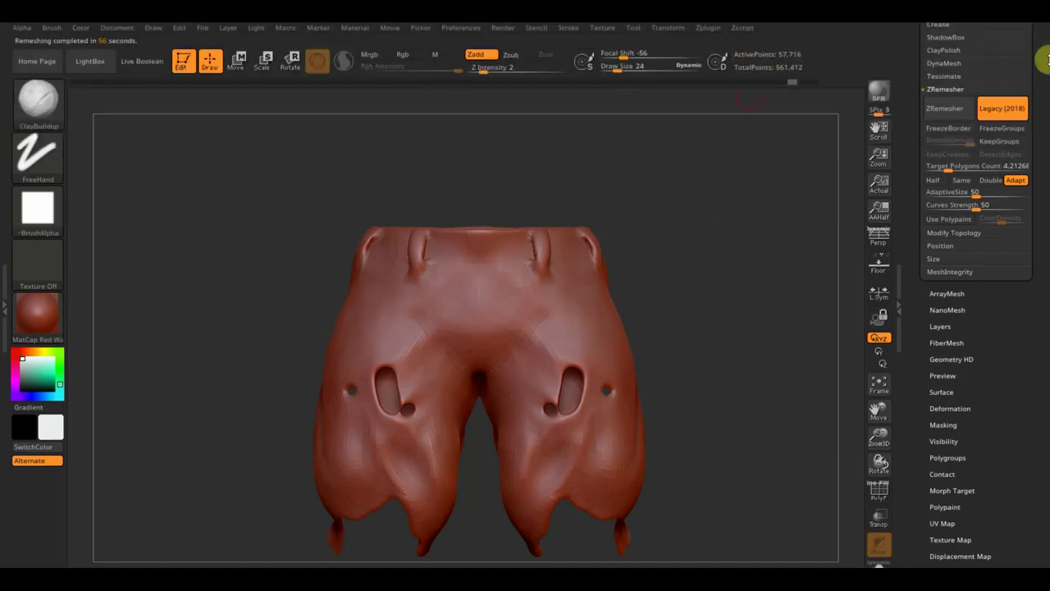
scroll(1042, 99, up, 5)
click(943, 74)
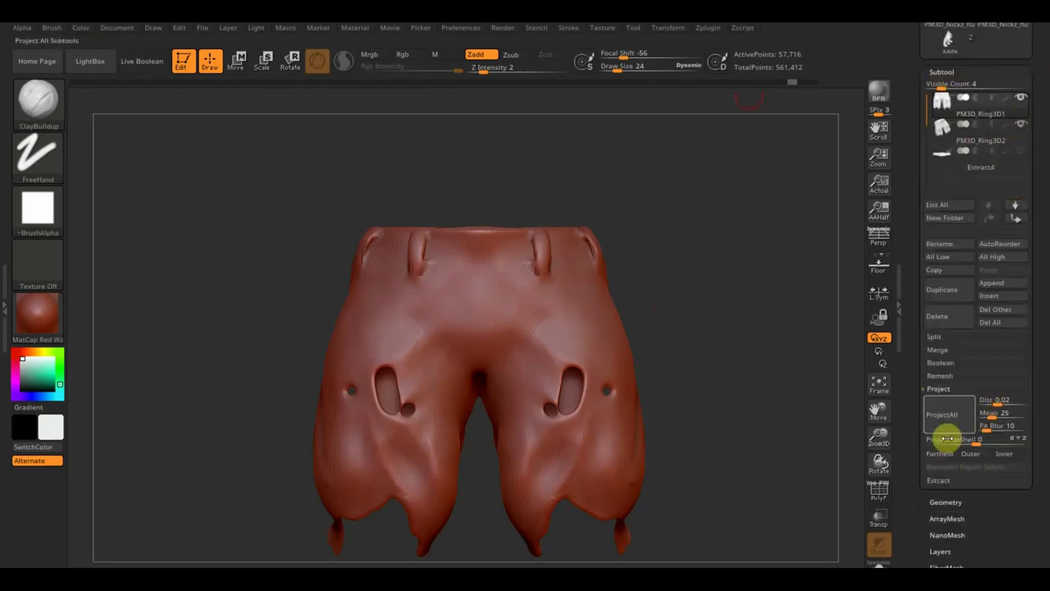
Project sculpted detail onto the pants, hide the second subtool, and inspect back and sides.
click(948, 425)
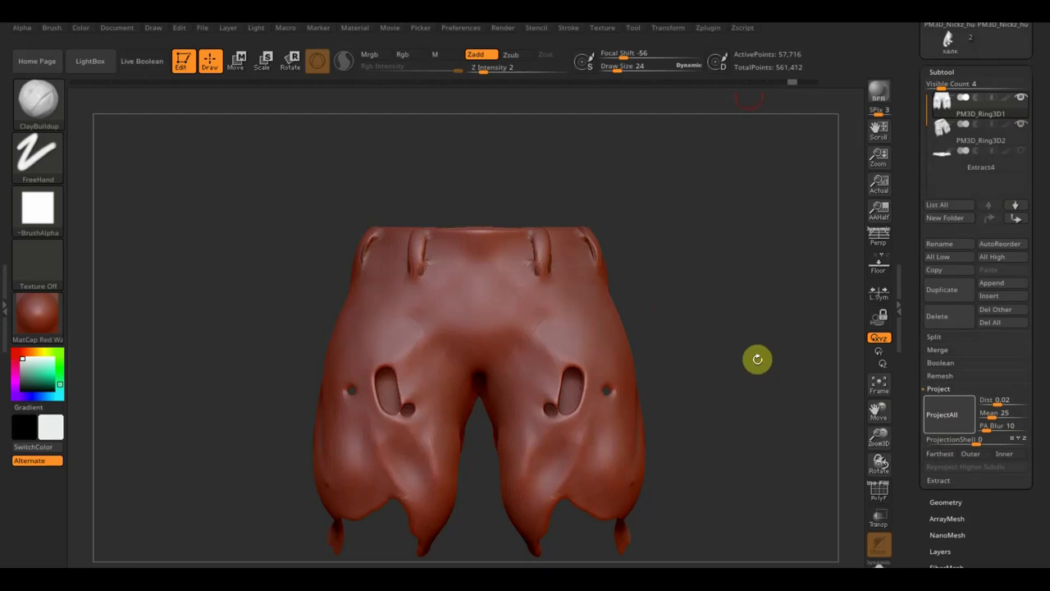
click(1020, 127)
drag(738, 287, 744, 281)
mouse_move(756, 277)
mouse_down()
mouse_move(795, 283)
mouse_move(704, 290)
mouse_up()
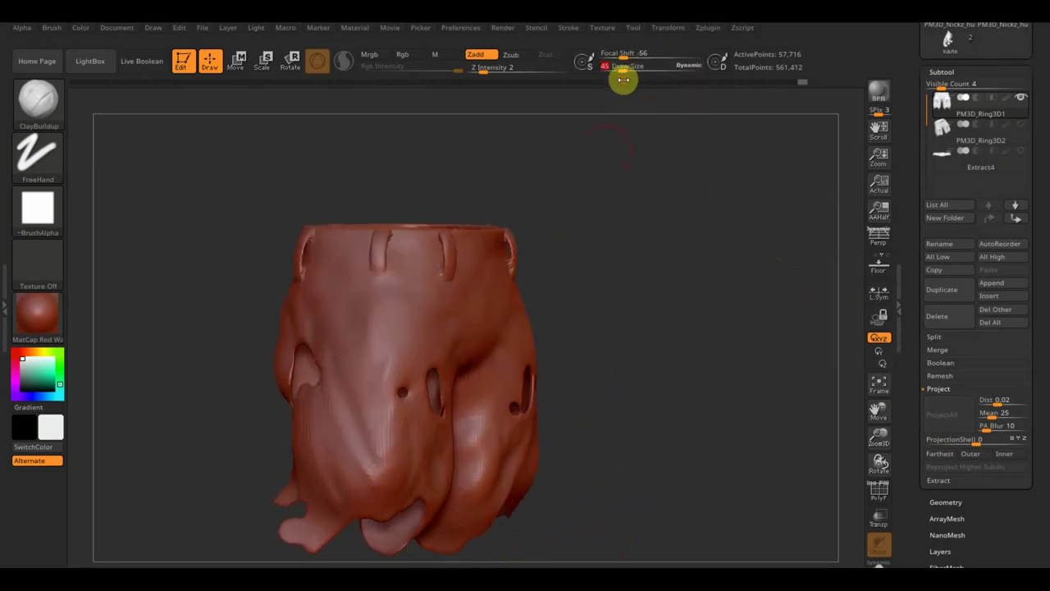
key(shift)
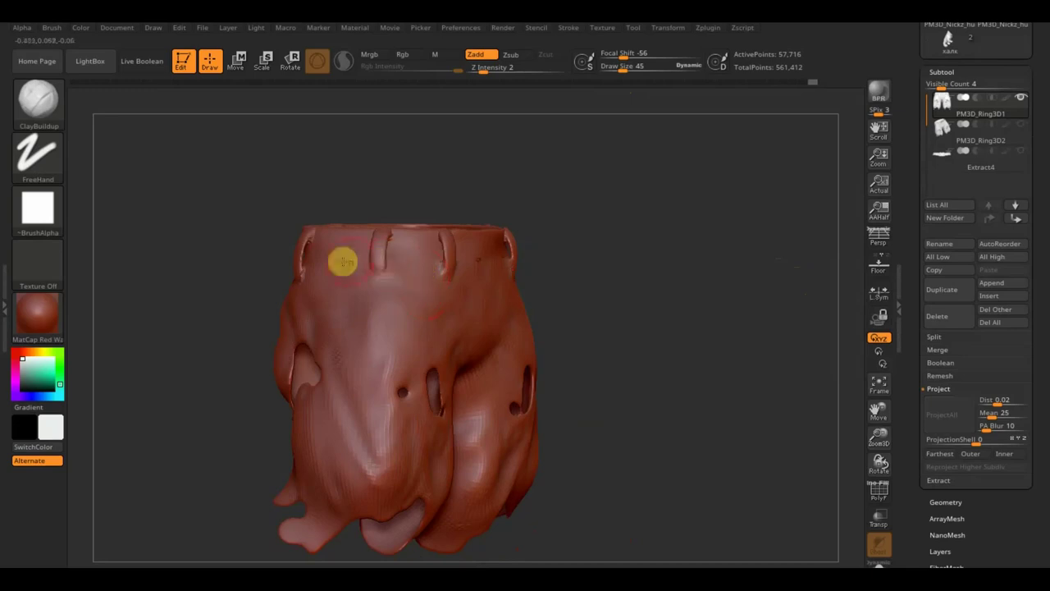
key(shift)
drag(640, 258, 578, 253)
key(shift)
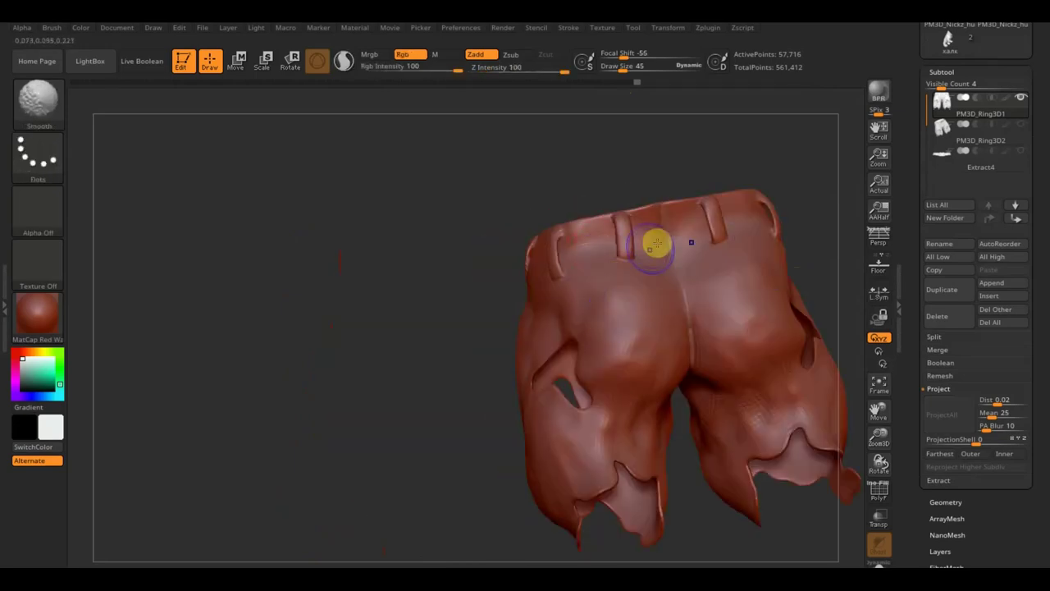
drag(579, 201, 579, 181)
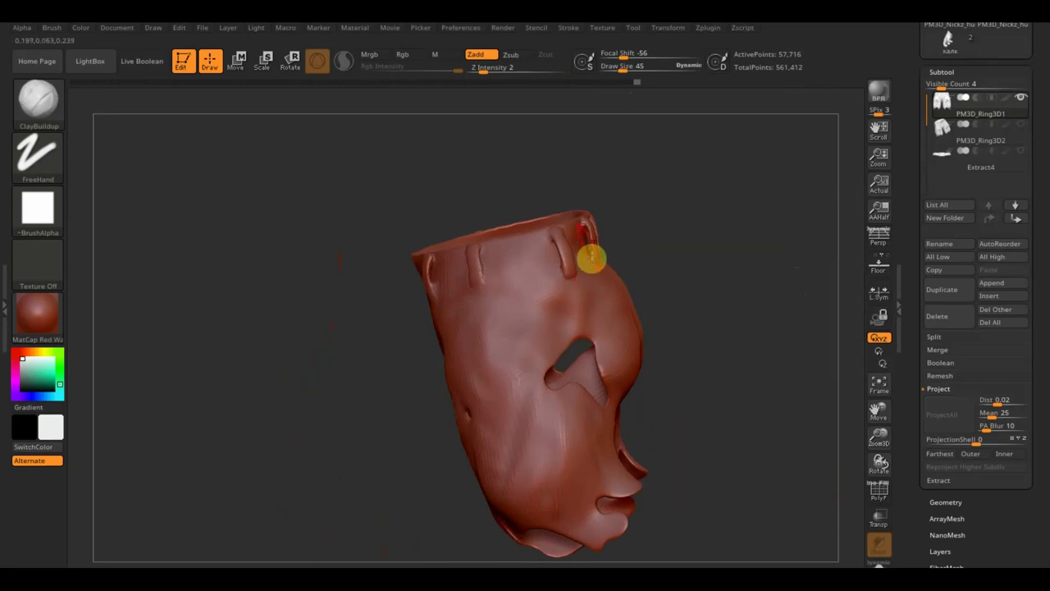
shift+drag(592, 258, 588, 254)
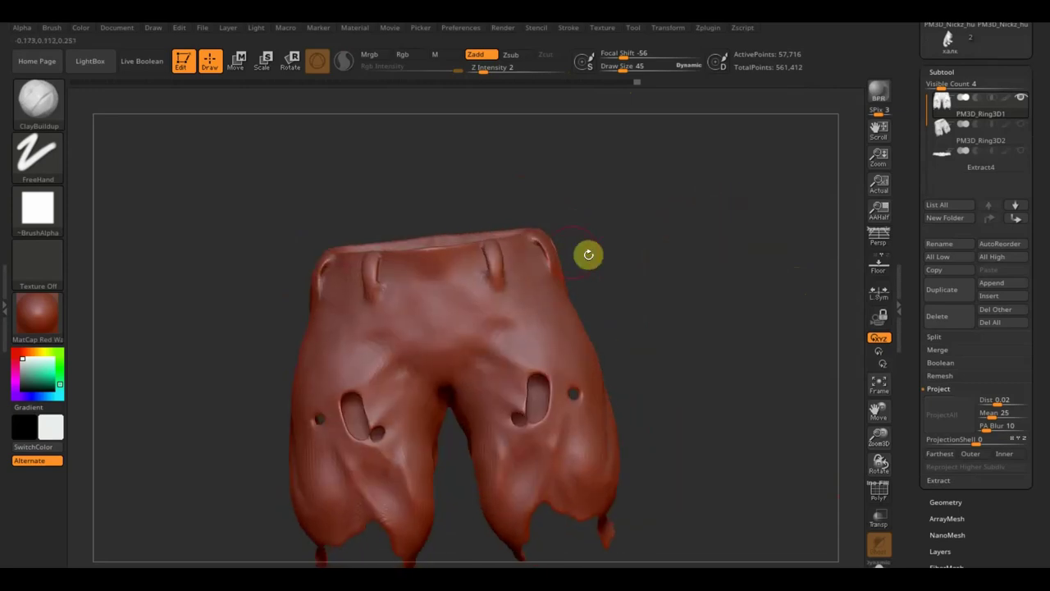
mouse_move(609, 266)
mouse_down()
mouse_move(674, 258)
mouse_move(652, 249)
mouse_move(776, 244)
mouse_move(633, 252)
mouse_move(713, 251)
mouse_up()
key(shift)
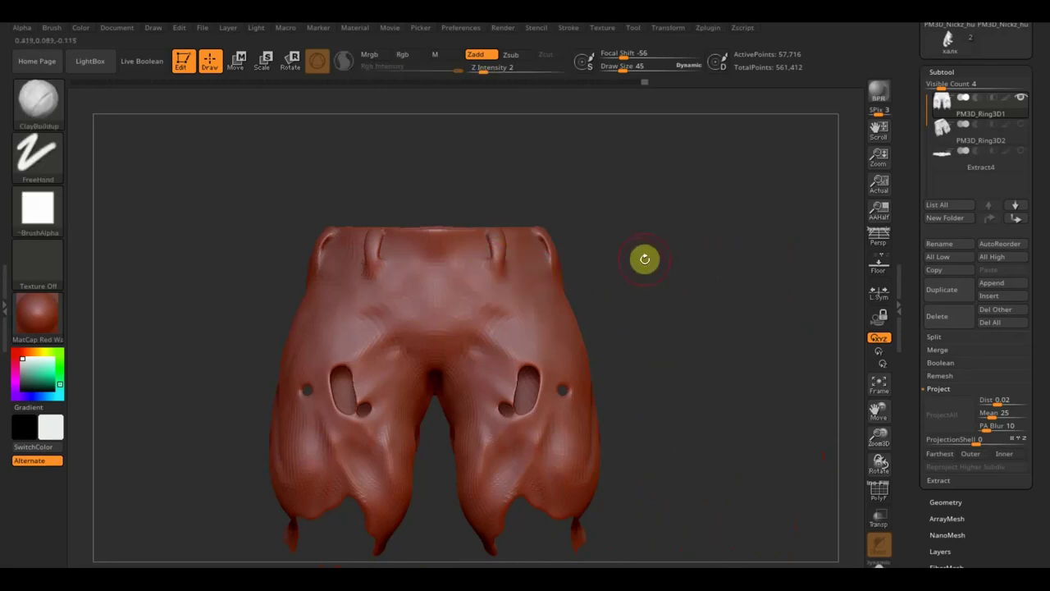
key(shift)
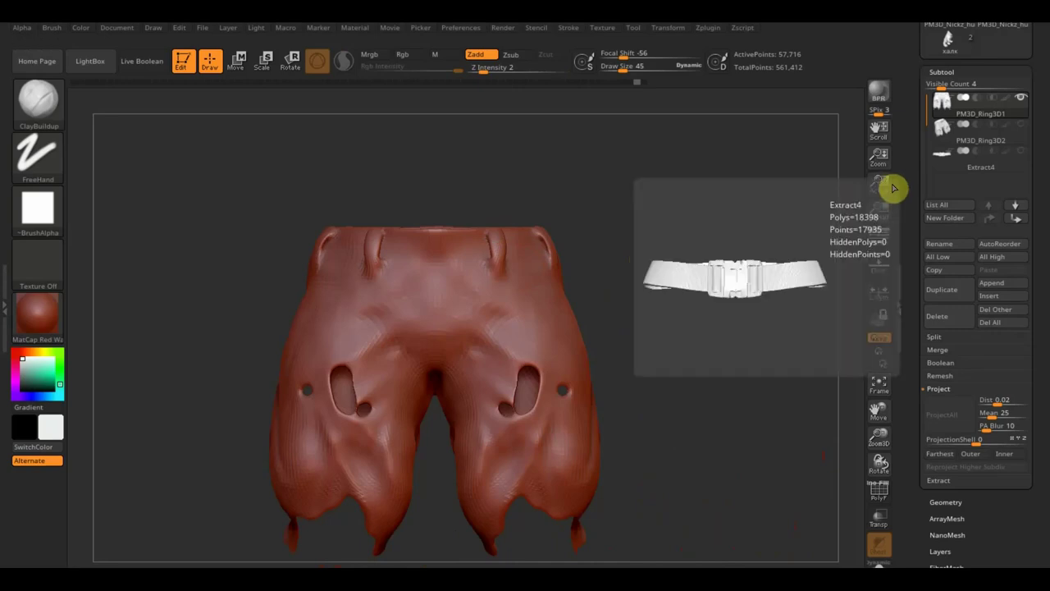
Compare with the second subtool, then smooth the waistband of the wider pants mesh.
click(1023, 125)
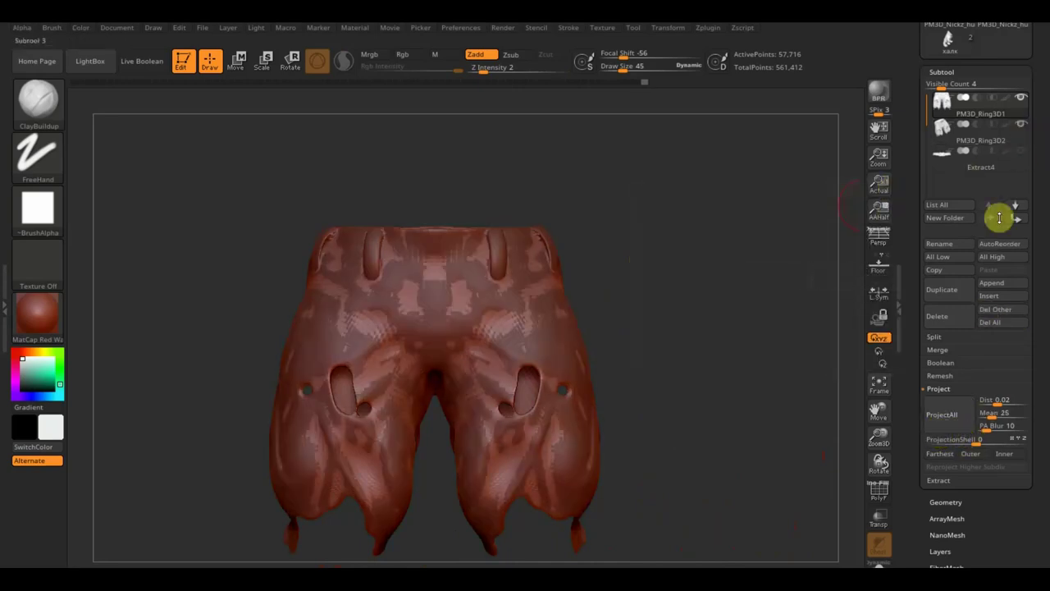
click(1023, 125)
click(990, 159)
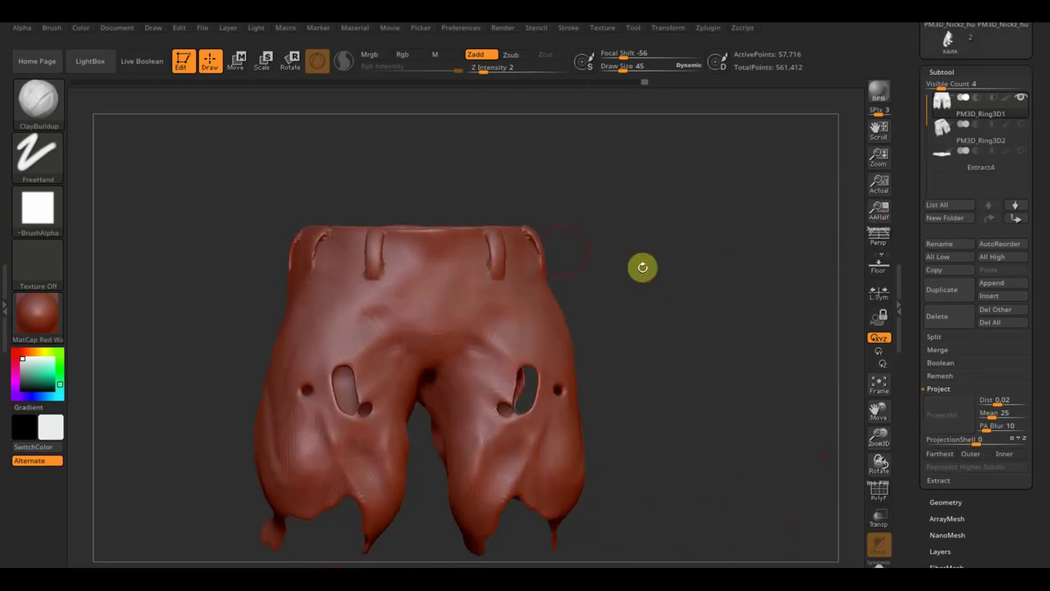
key(shift)
shift+drag(528, 256, 355, 264)
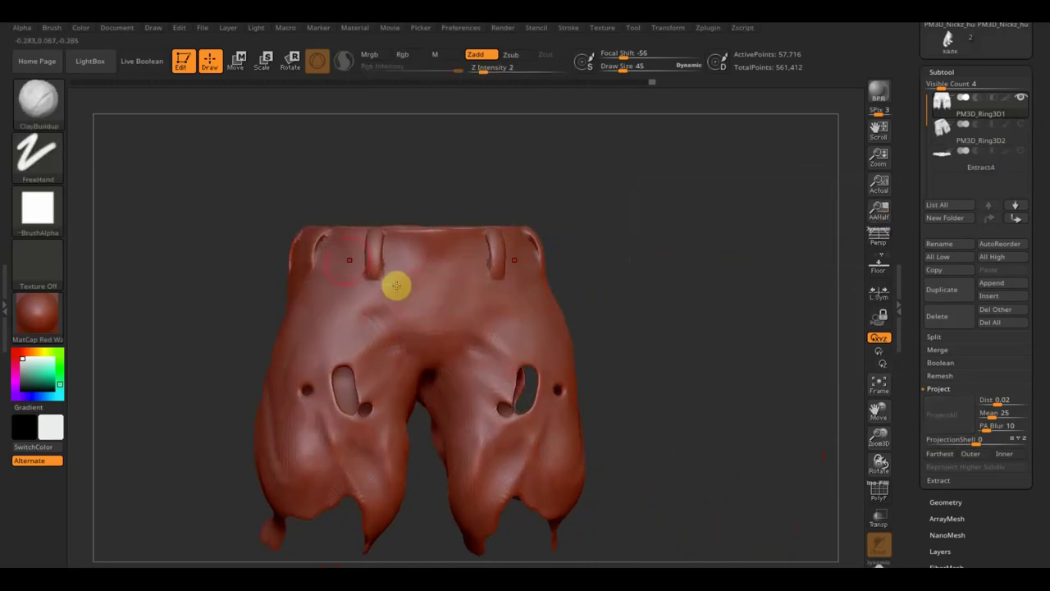
mouse_move(630, 234)
mouse_down()
mouse_move(601, 274)
mouse_move(498, 265)
mouse_move(717, 265)
mouse_up()
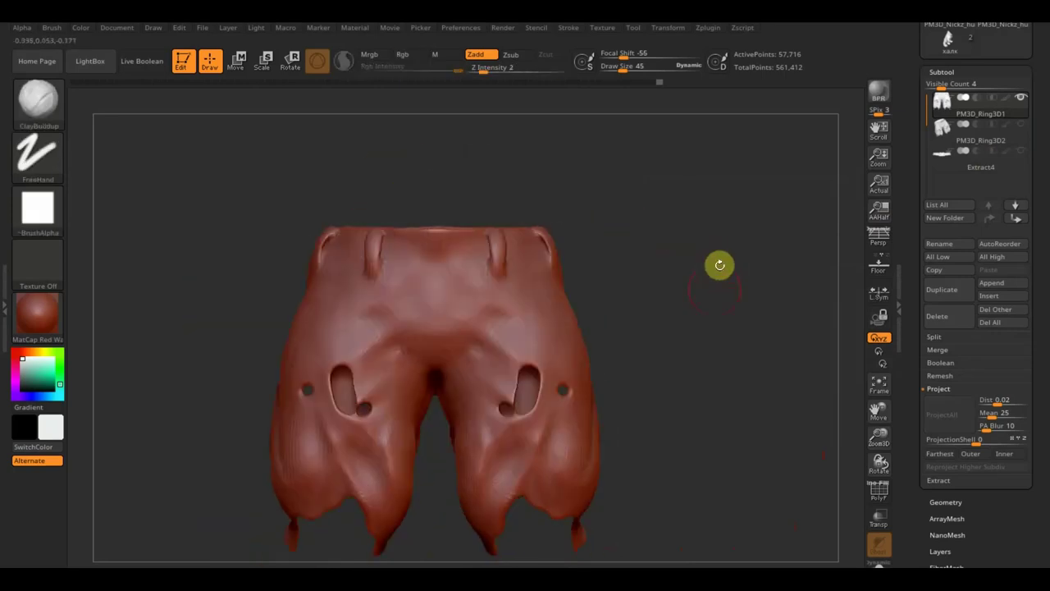
mouse_move(689, 364)
alt+mouse_down()
mouse_move(684, 309)
mouse_move(835, 266)
alt+mouse_up()
click(952, 502)
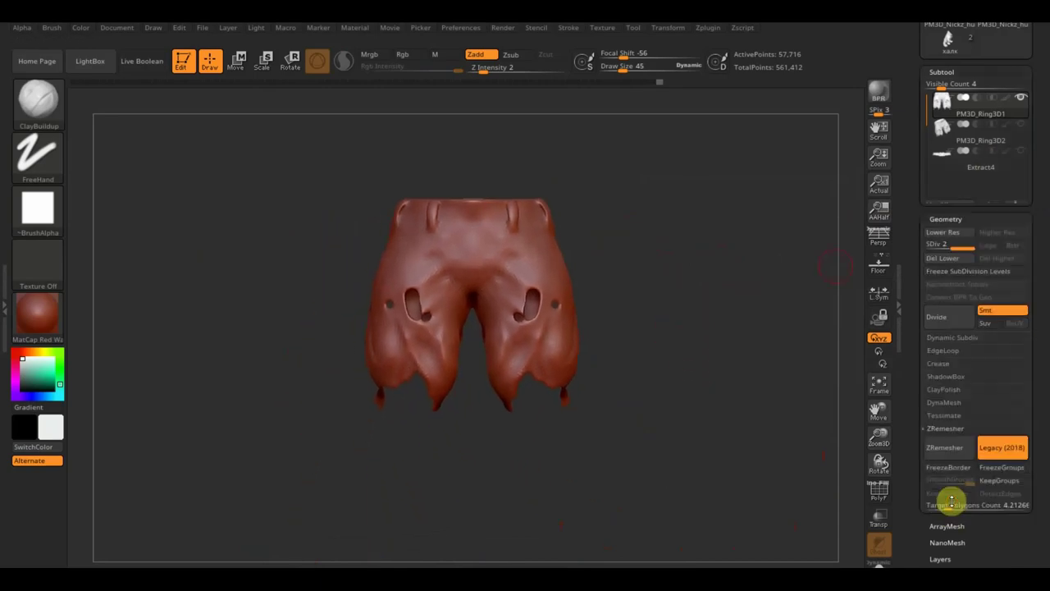
Delete the pants' lower subdivision levels and export them as штаны.obj.
click(950, 129)
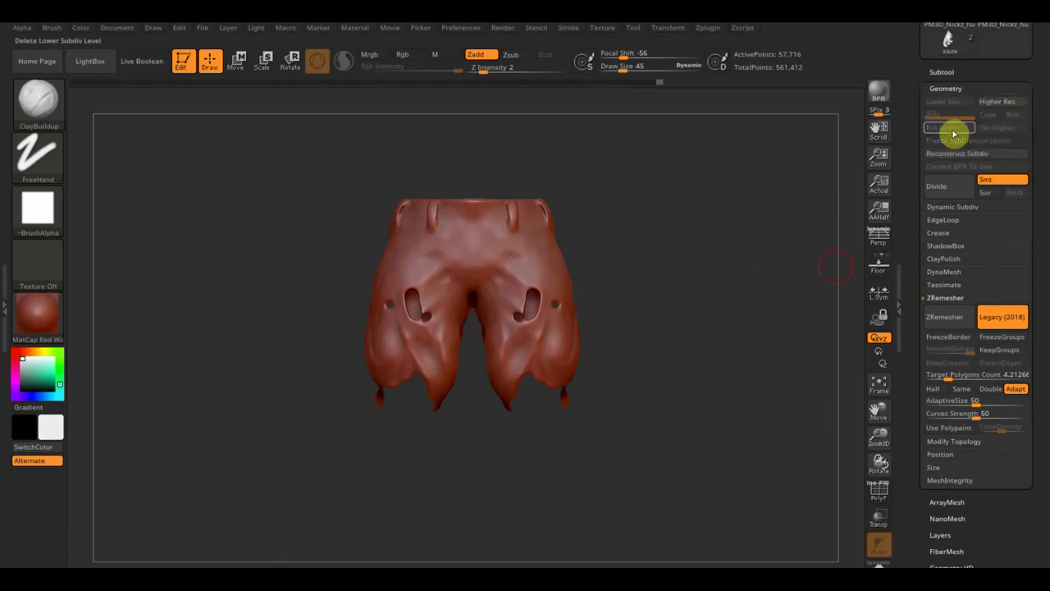
scroll(1039, 147, up, 5)
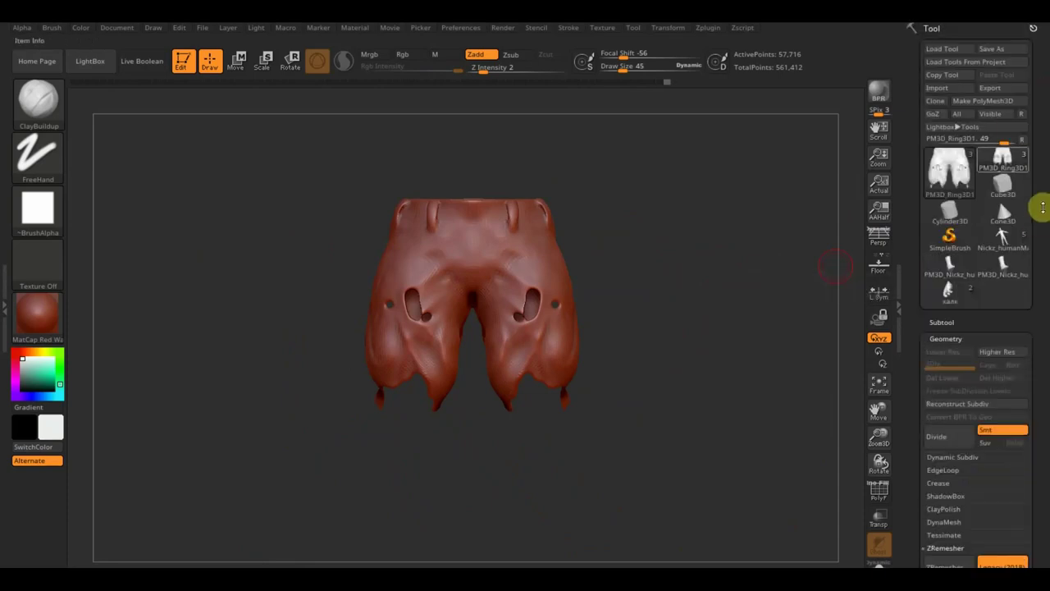
click(996, 88)
text(штаны)
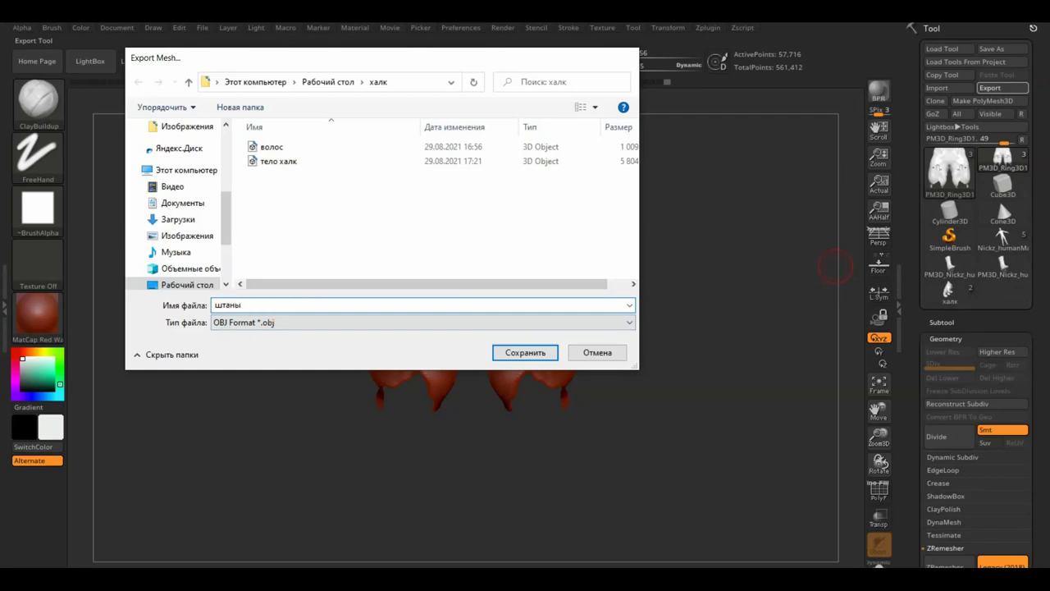
key(Return)
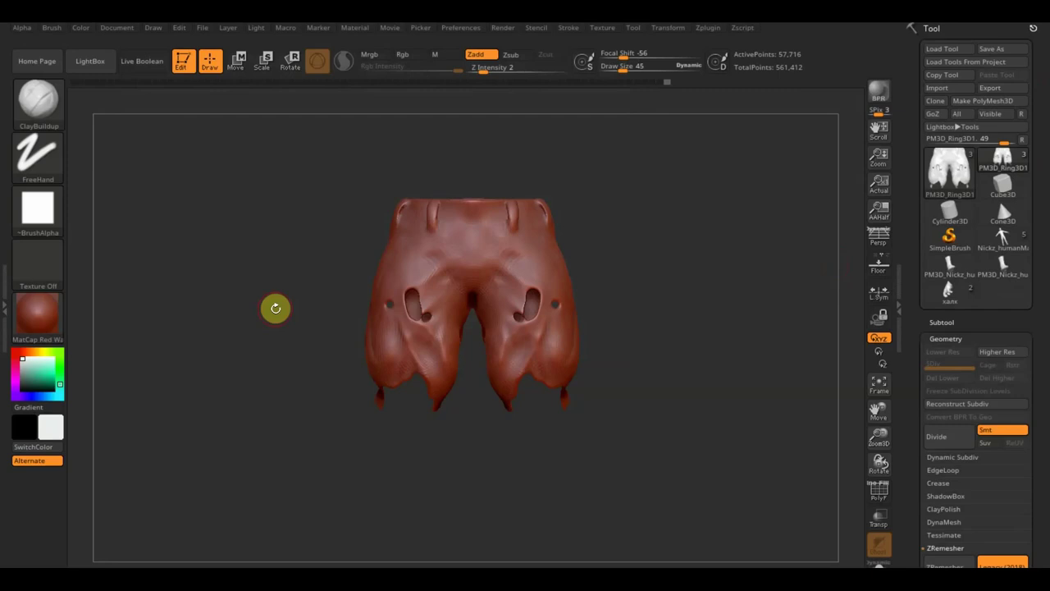
scroll(1043, 307, down, 3)
Delete the PM3D_Ring3D1 and PM3D_Ring3D2 subtools, keeping only the Extract4 belt.
mouse_move(1043, 307)
mouse_down()
mouse_move(1043, 228)
mouse_move(1041, 241)
mouse_up()
click(944, 154)
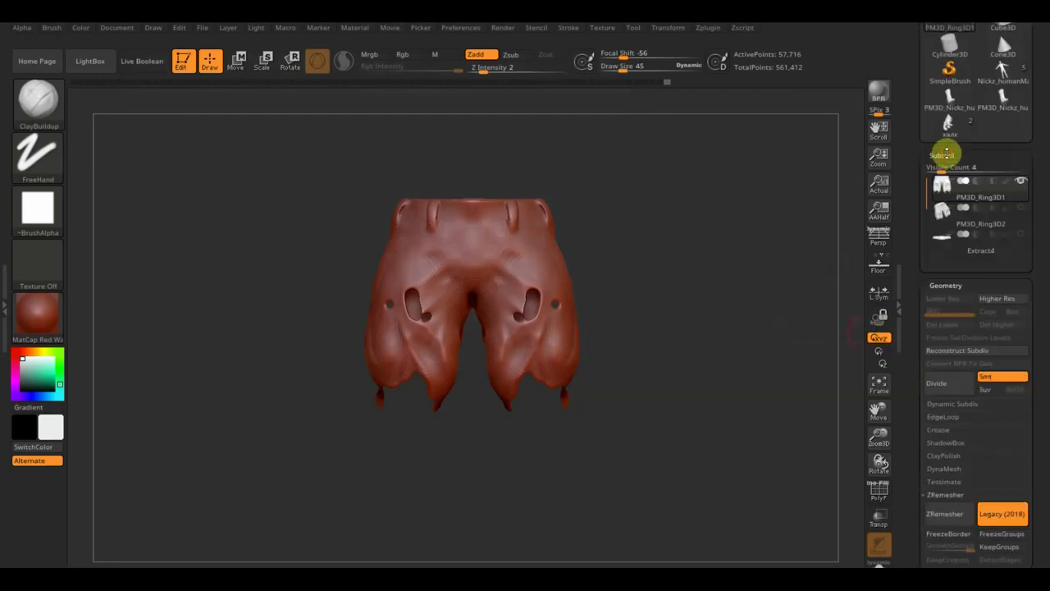
click(951, 404)
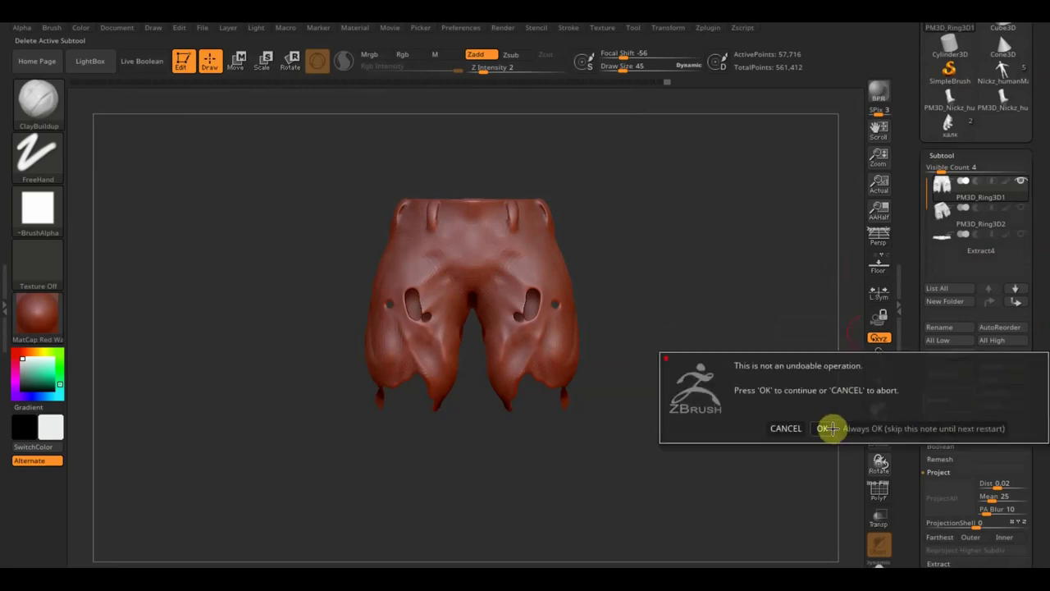
click(828, 427)
click(949, 400)
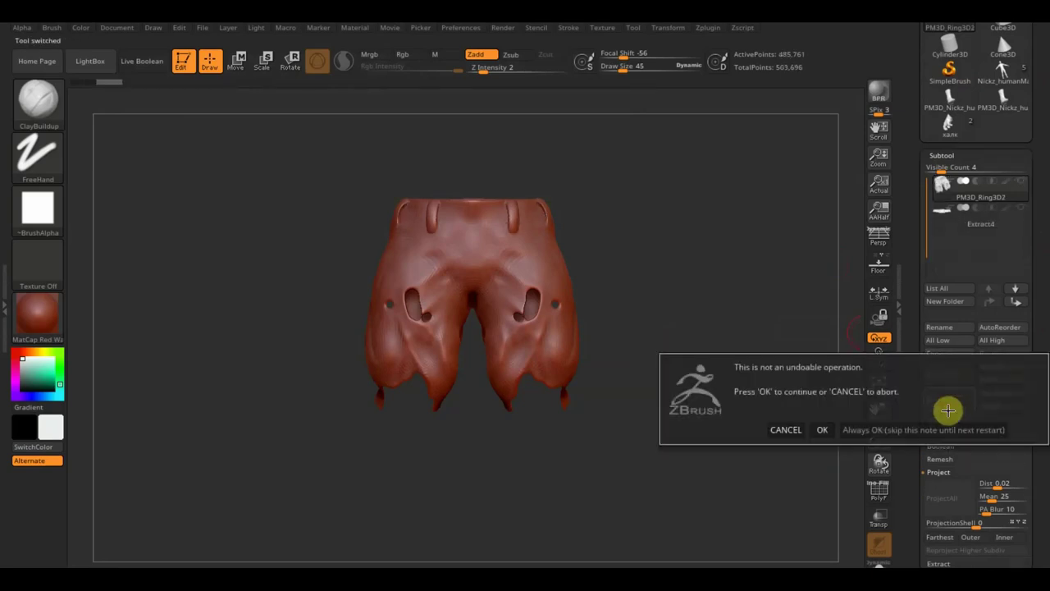
click(830, 430)
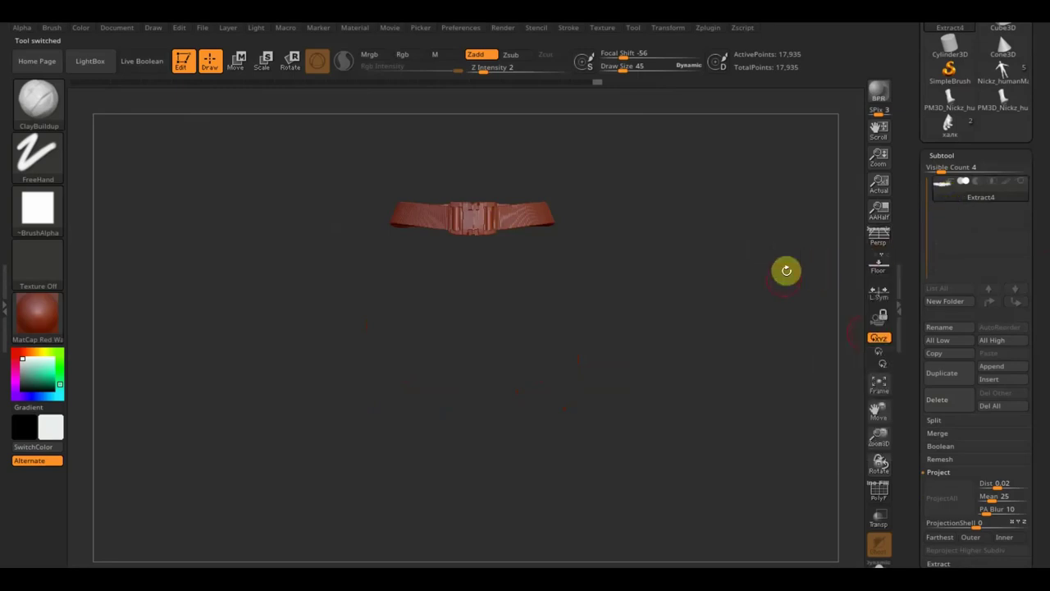
key(ctrl+shift)
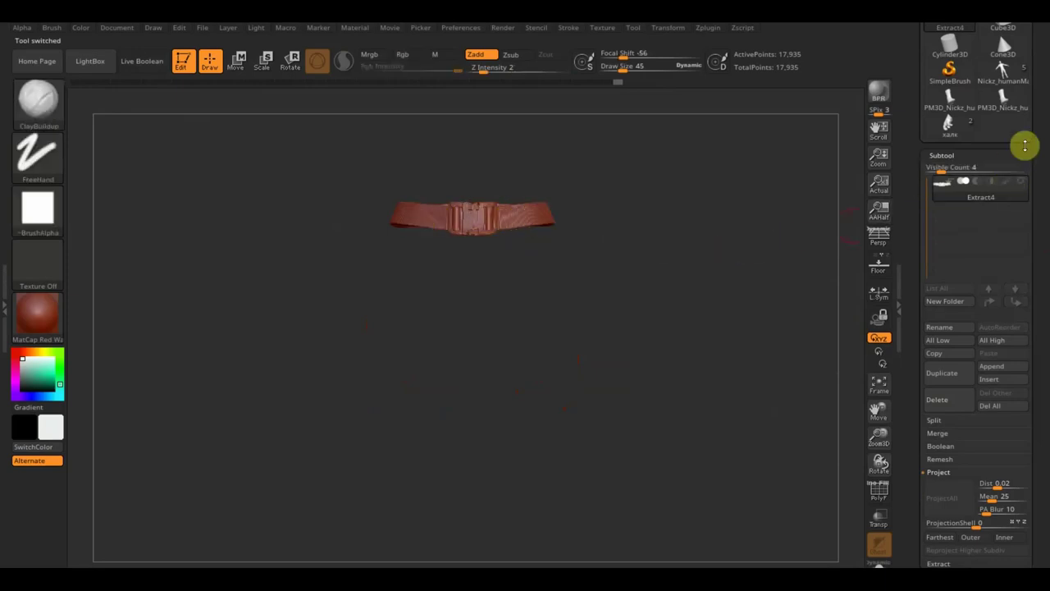
scroll(1025, 146, up, 2)
scroll(1034, 140, up, 1)
scroll(1026, 139, up, 2)
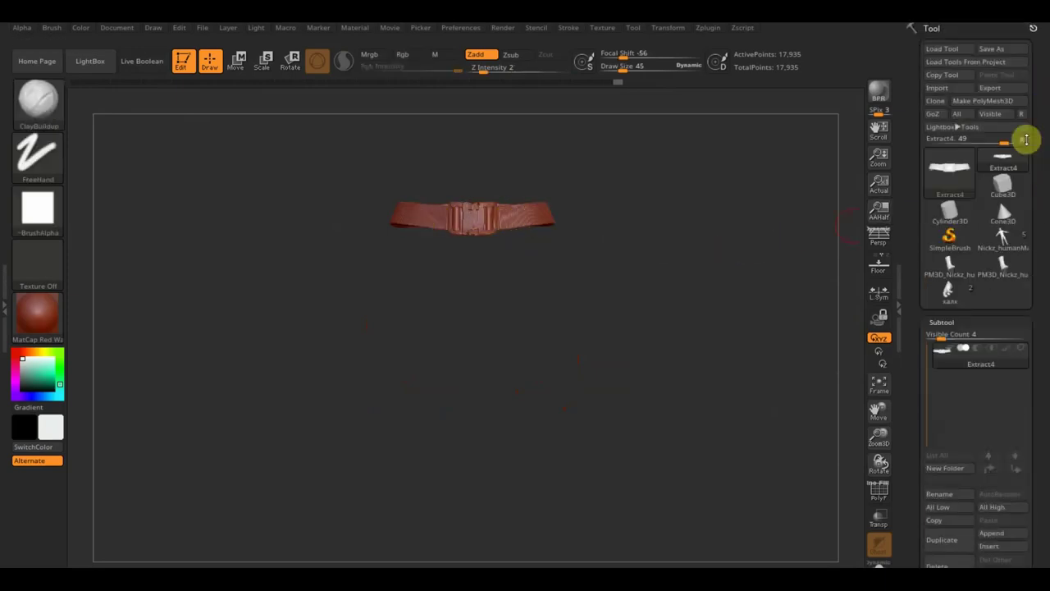
Export the belt as ремень.obj, view its polygon wireframe close up, then close ZBrush.
click(999, 88)
text(ремень)
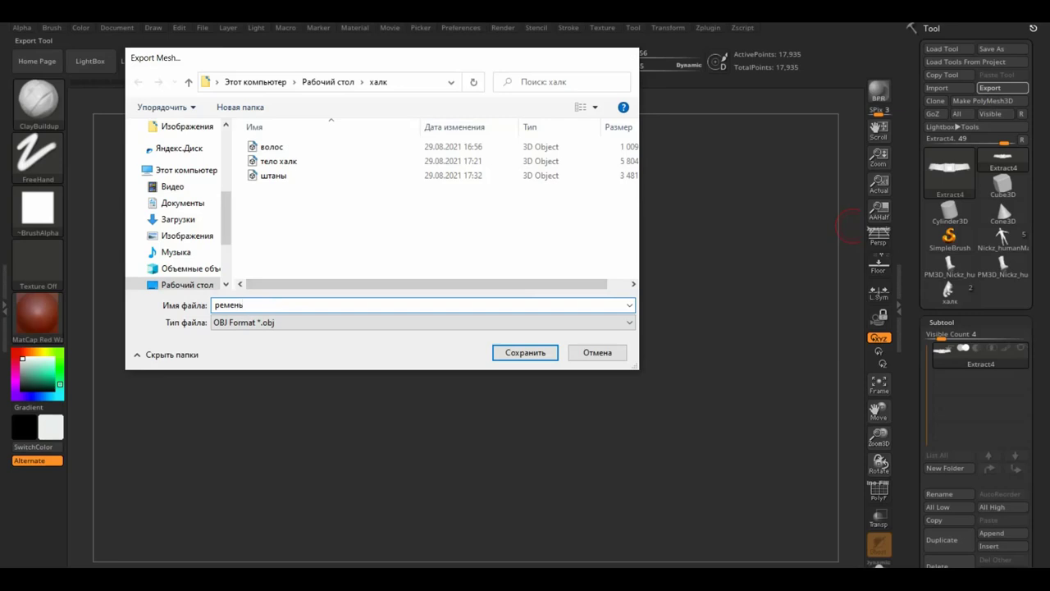
key(Return)
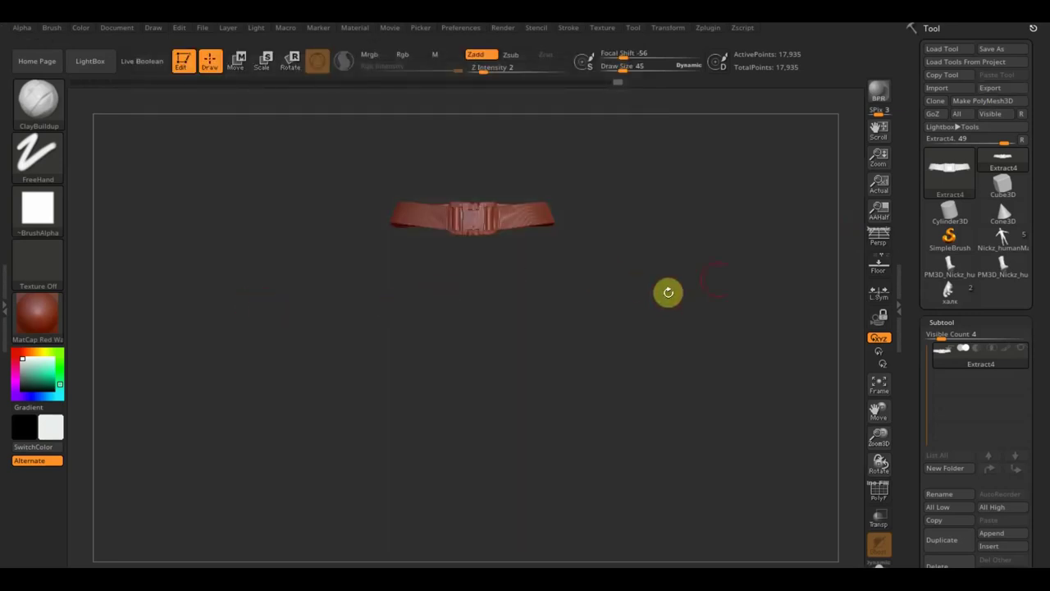
click(878, 491)
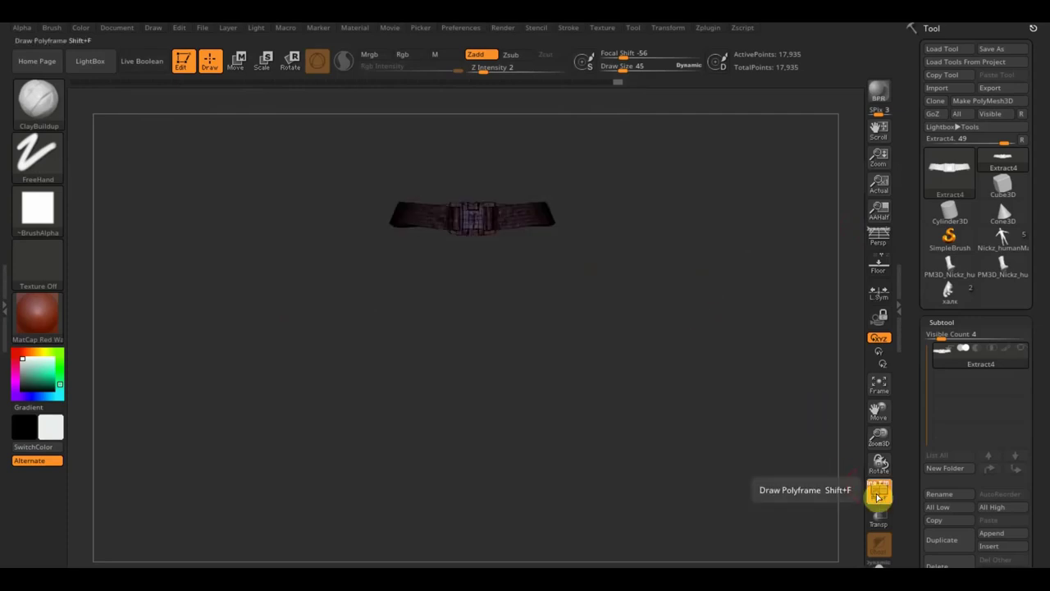
mouse_move(717, 408)
mouse_down()
mouse_move(724, 467)
mouse_move(764, 474)
mouse_up()
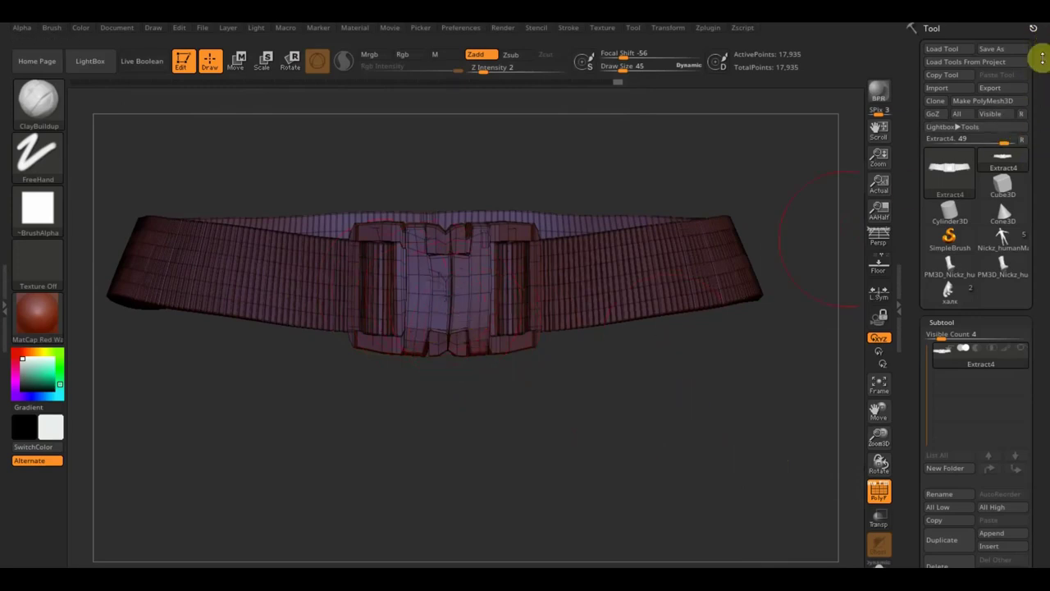
click(1042, 30)
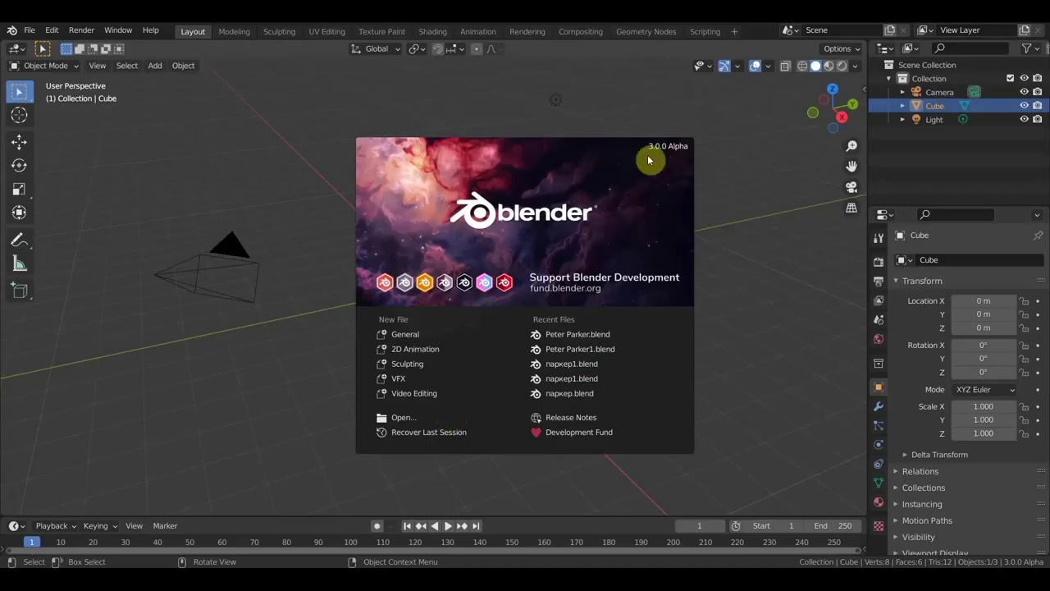
Clear Blender's default scene: delete the cube, hide camera and light, front view.
click(739, 204)
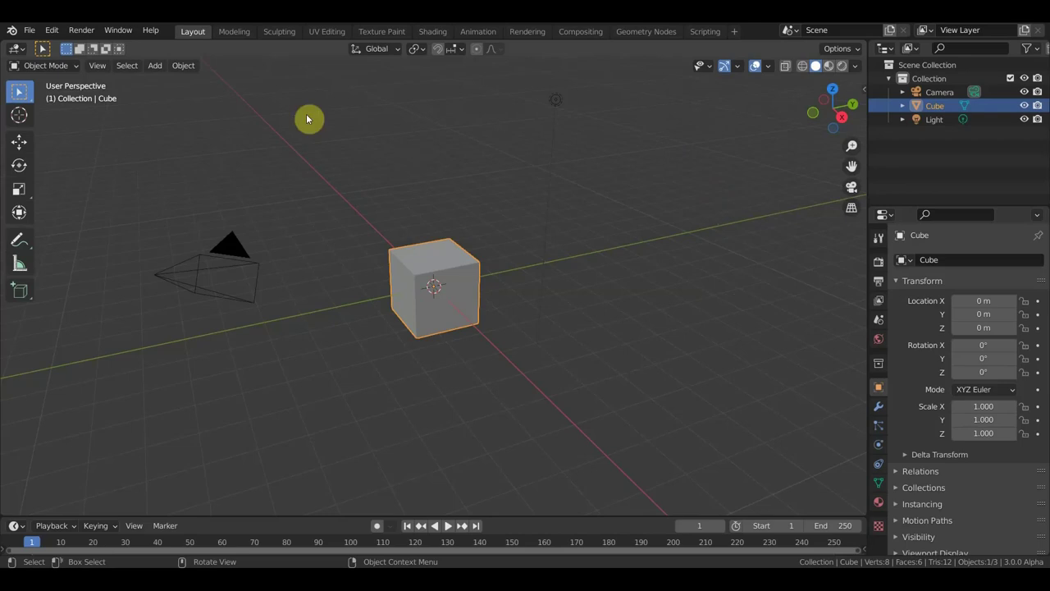
key(Delete)
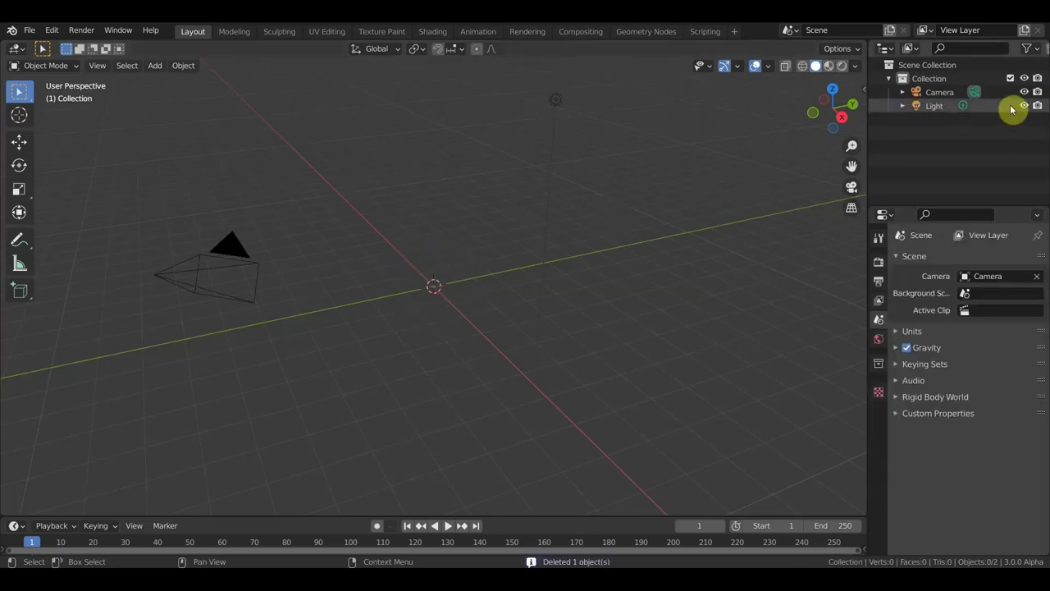
click(1025, 92)
click(1025, 105)
key(KP_5)
key(KP_1)
Import волос.OBJ from the Desktop халк folder.
click(29, 31)
mouse_move(51, 215)
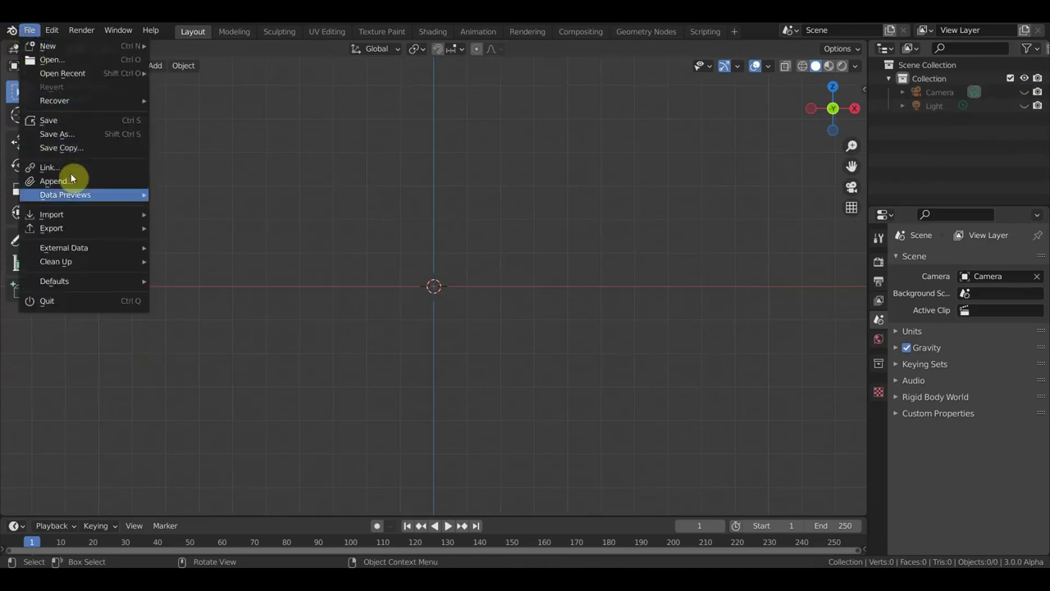
click(241, 350)
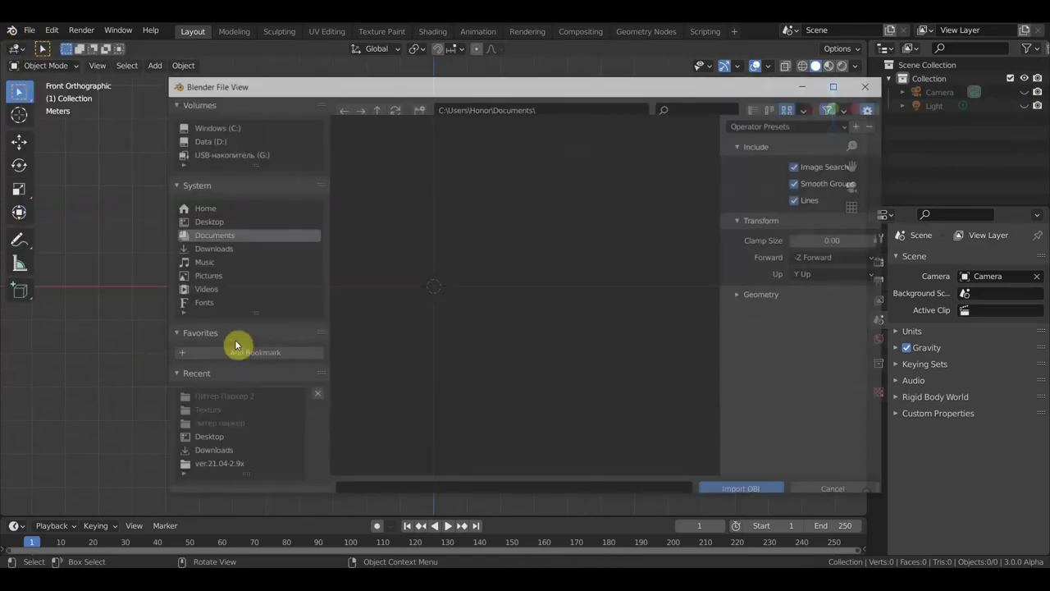
click(209, 222)
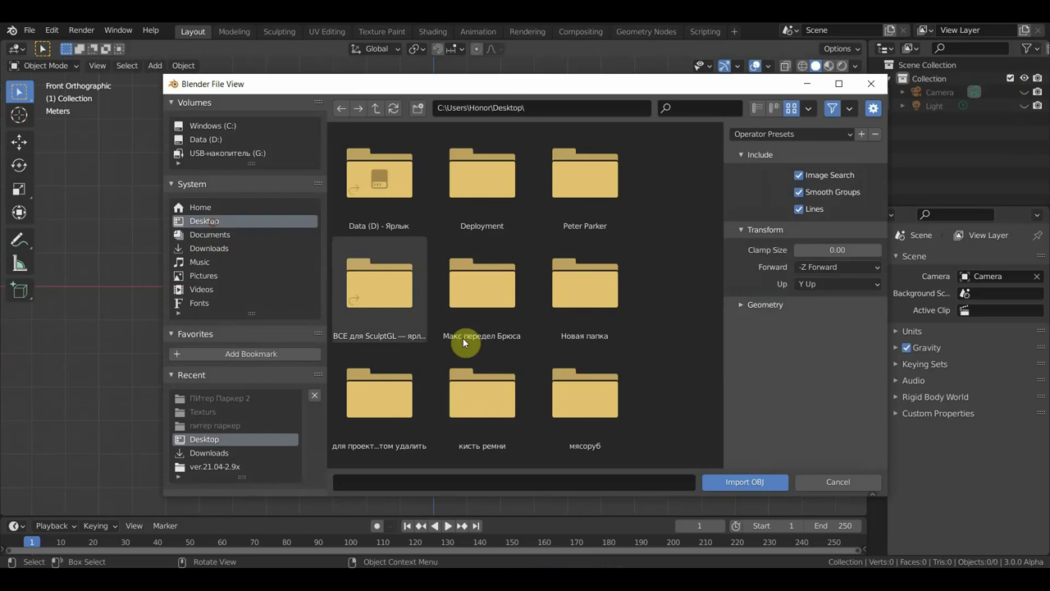
click(578, 417)
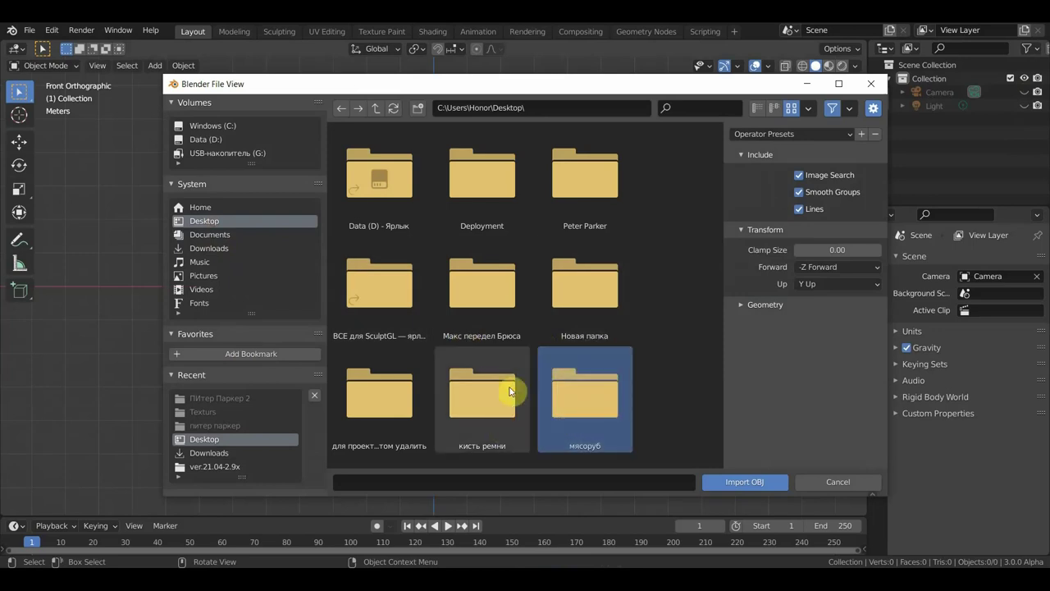
scroll(566, 357, down, 2)
scroll(565, 358, down, 2)
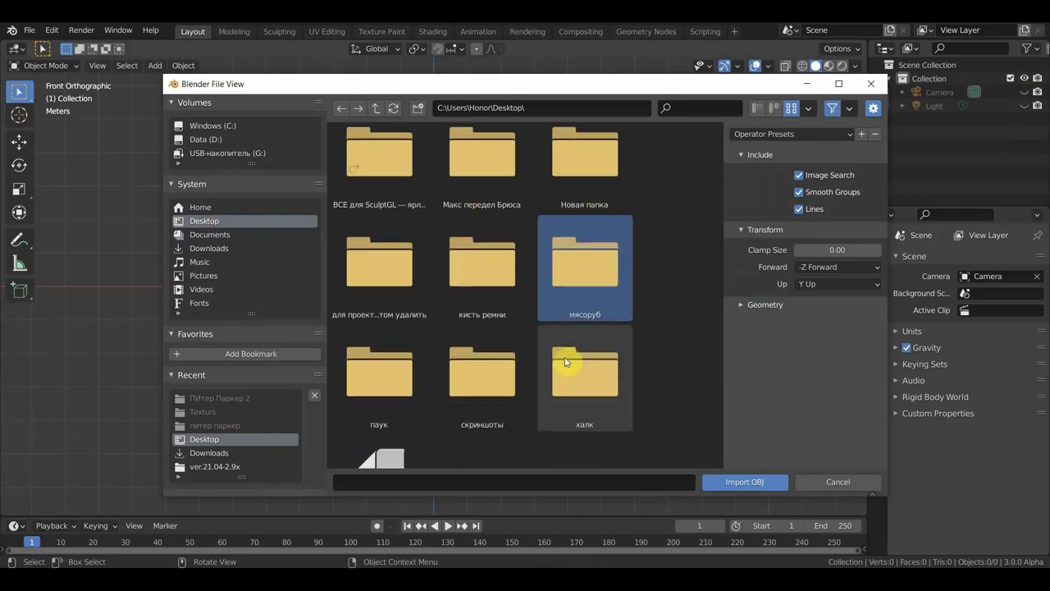
double_click(581, 389)
click(384, 215)
click(754, 482)
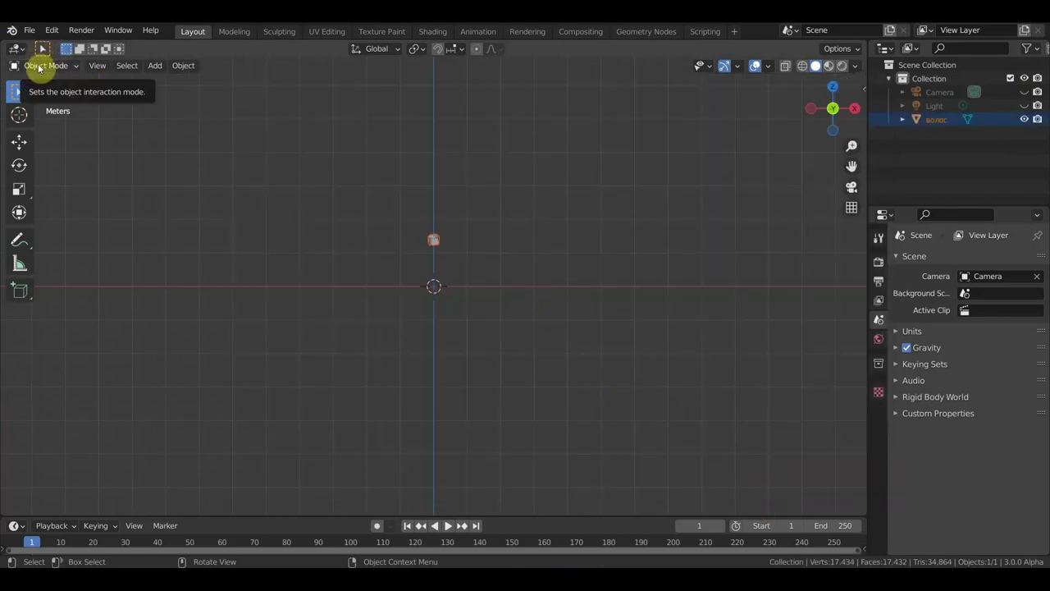
Import ремень.OBJ and тело халк.OBJ from the same folder.
click(30, 31)
mouse_move(52, 214)
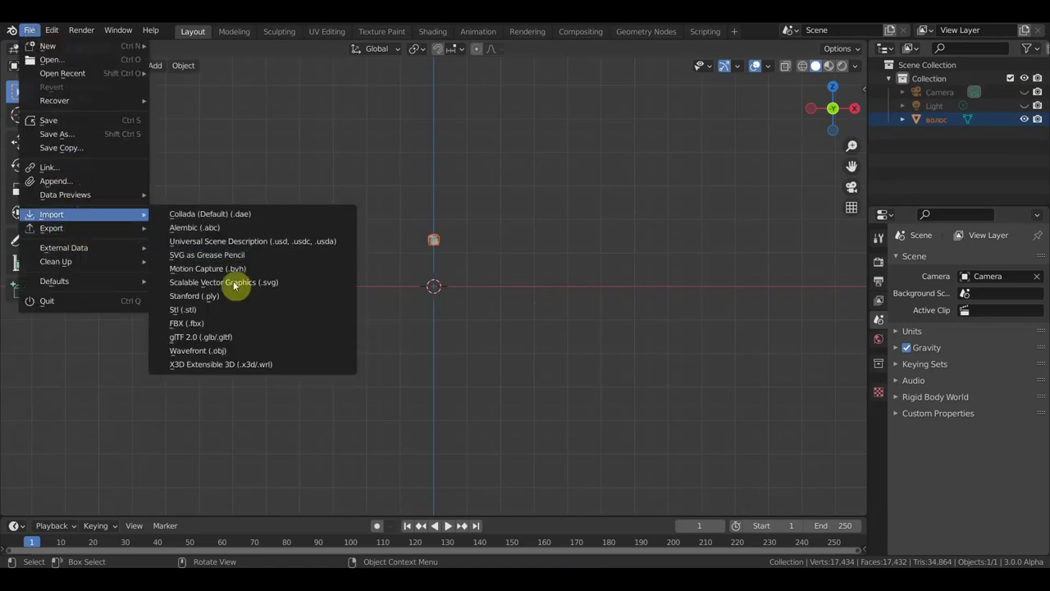
click(253, 344)
click(497, 209)
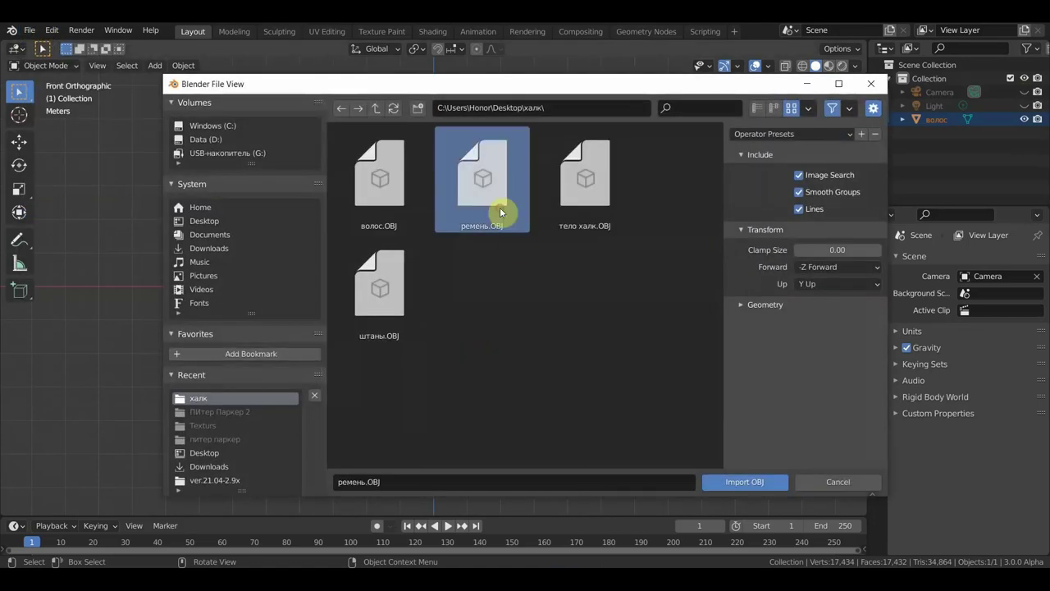
click(746, 484)
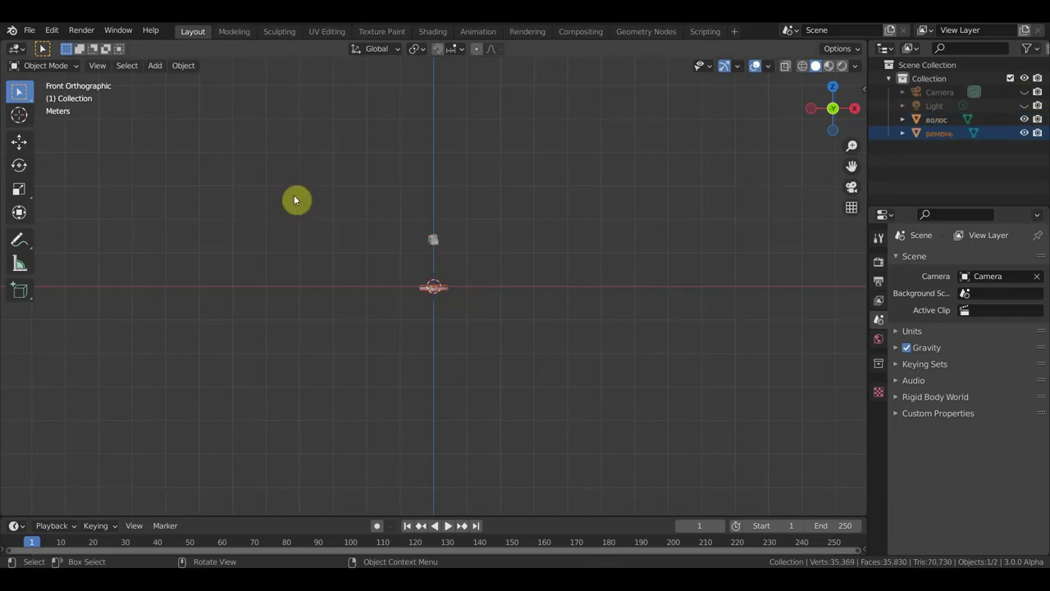
click(30, 32)
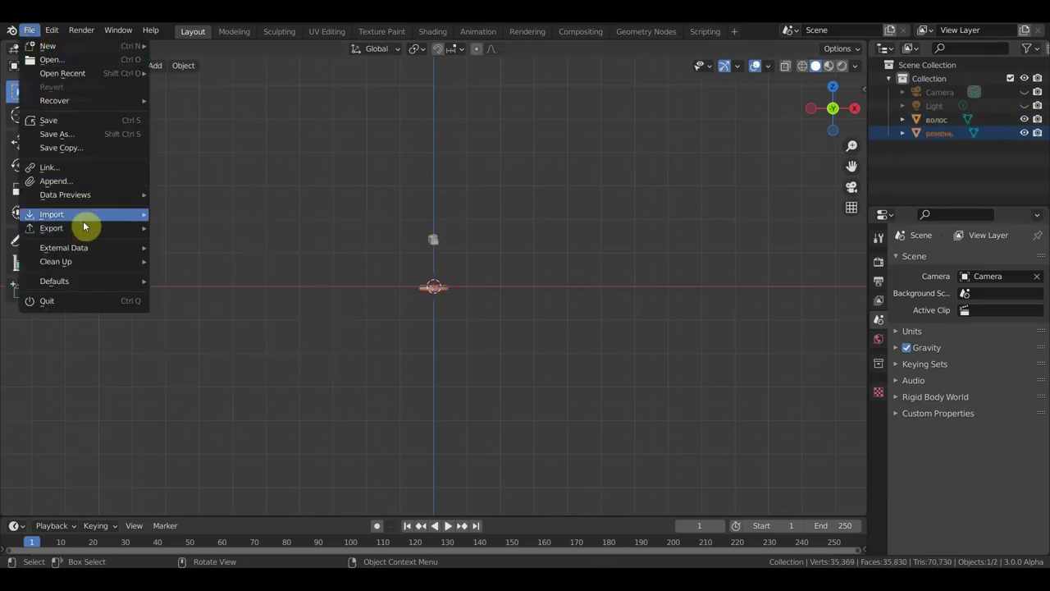
mouse_move(52, 214)
click(248, 351)
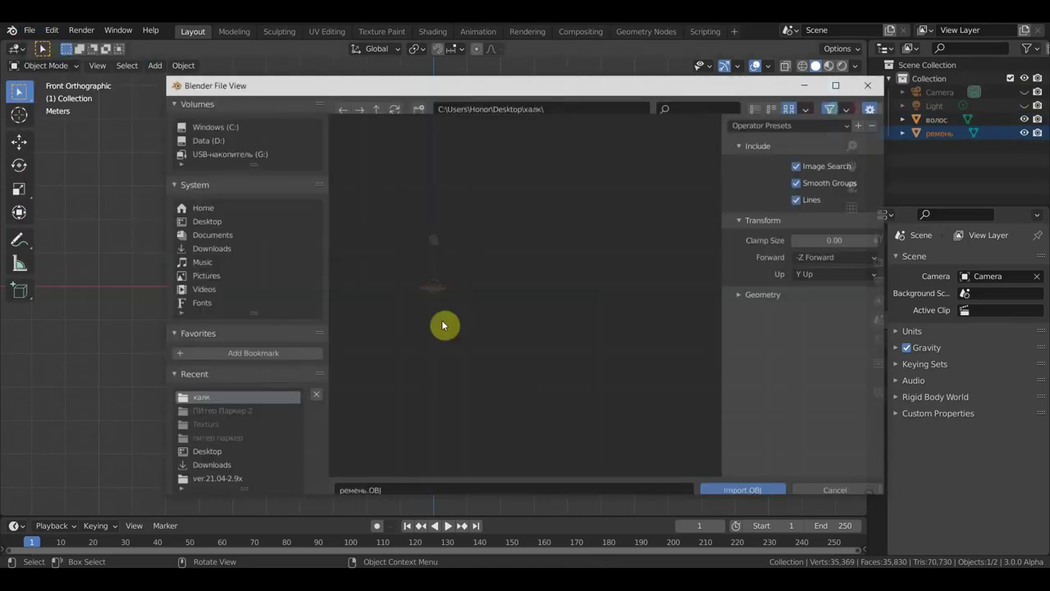
click(578, 202)
click(736, 478)
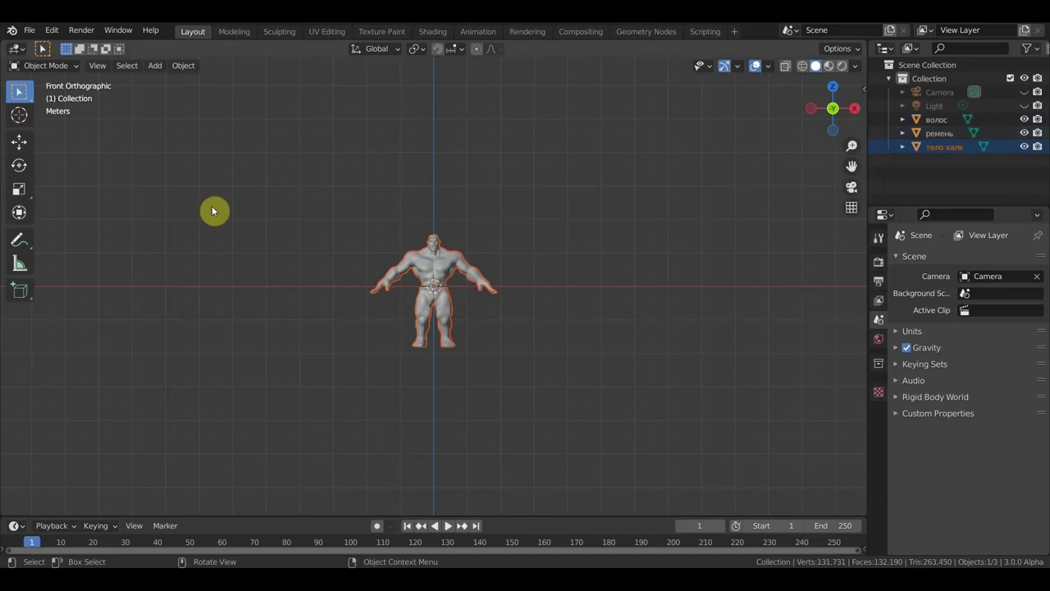
Import the штаны.OBJ pants model.
click(29, 31)
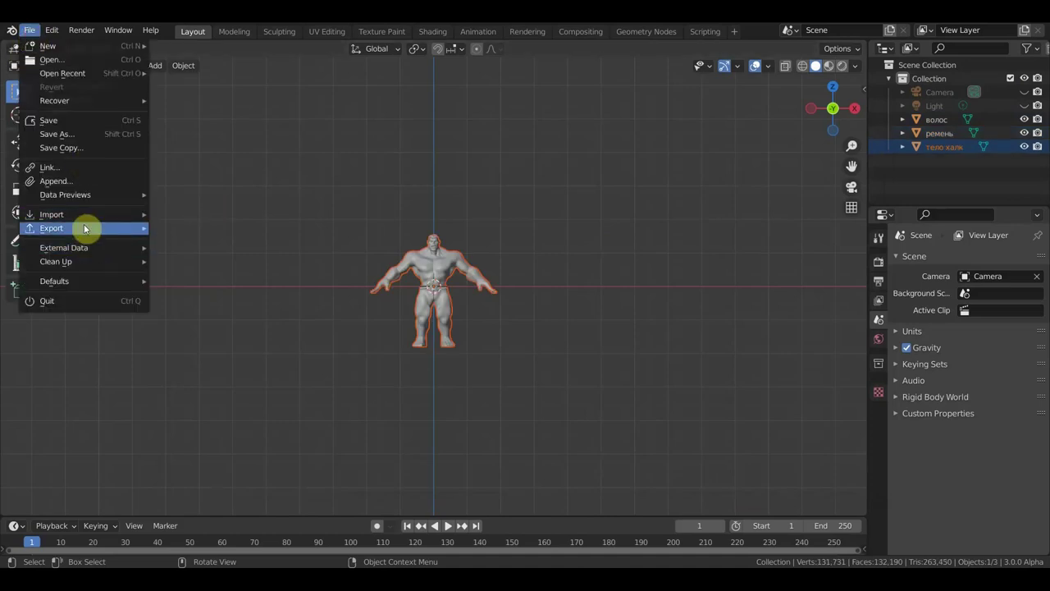
mouse_move(52, 215)
click(260, 358)
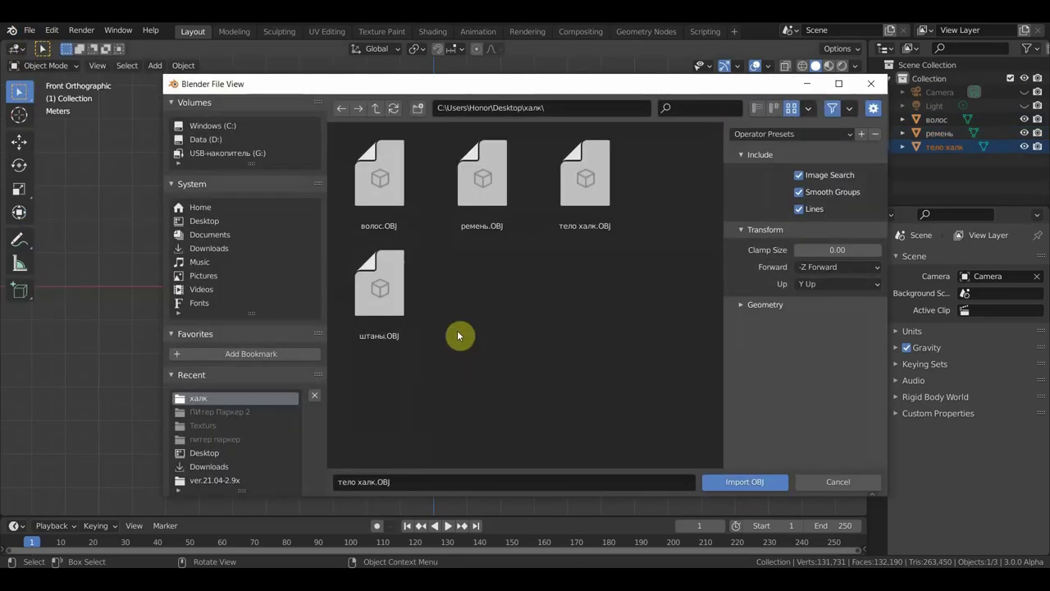
click(387, 283)
click(750, 487)
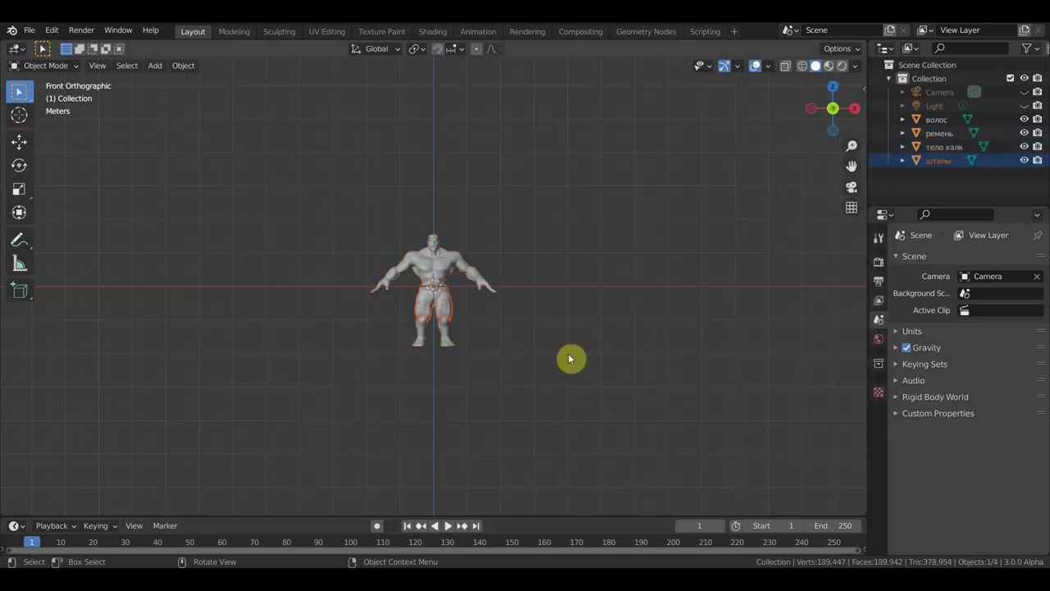
Select all four Hulk meshes and move them up 1.845 m on Z.
key(a)
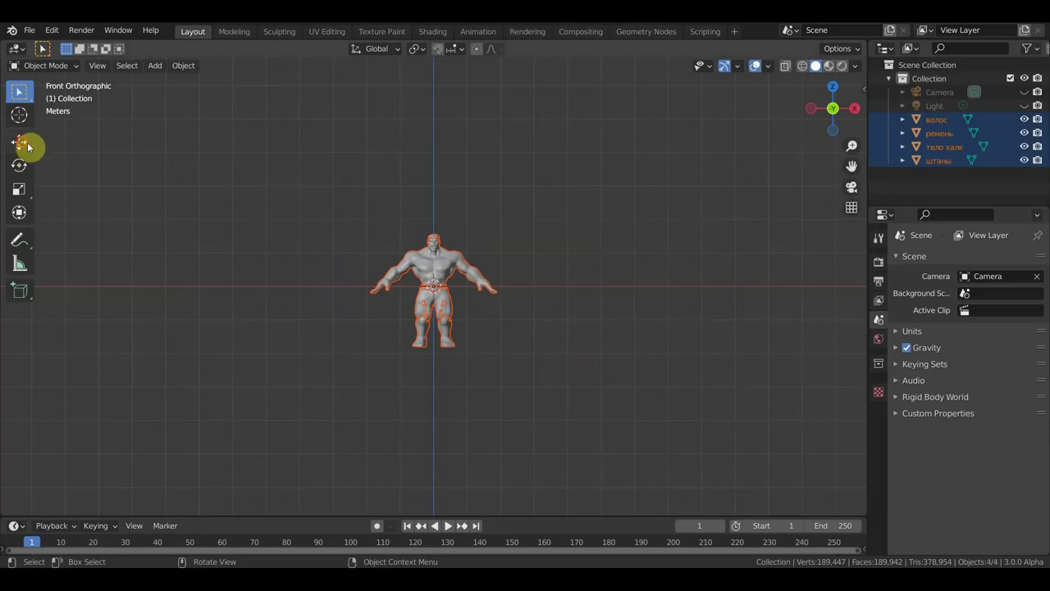
click(19, 142)
drag(434, 232, 441, 164)
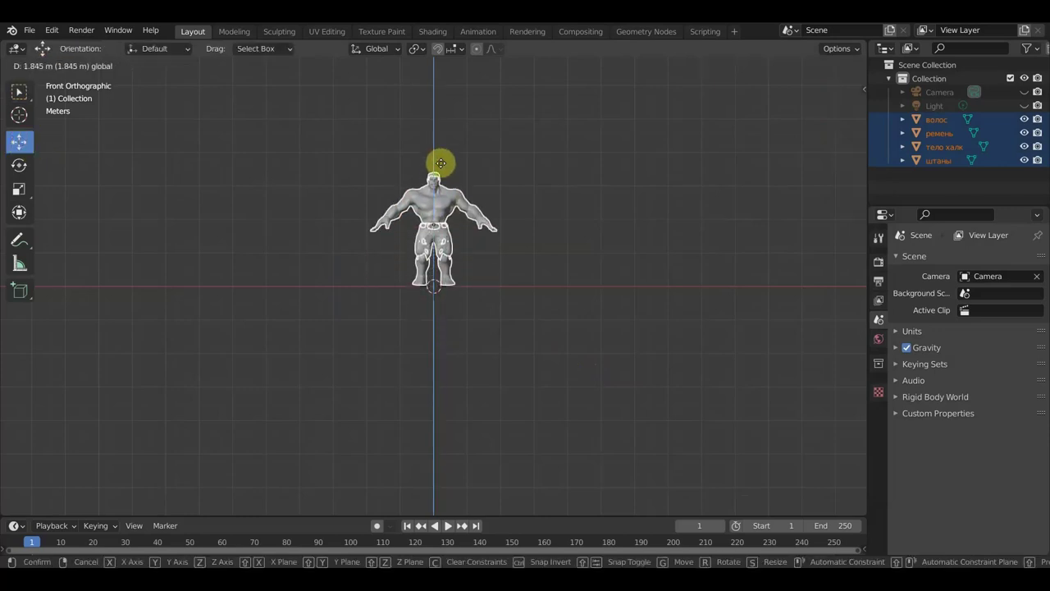
Check the raised figure in side and front views, then select the тело халк body mesh.
key(KP_3)
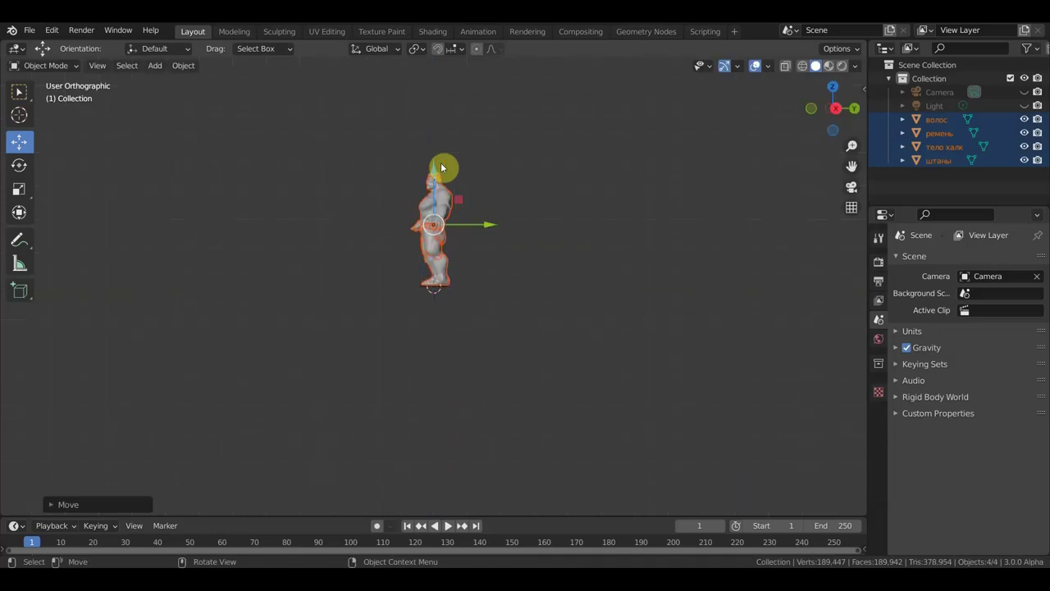
scroll(437, 329, up, 3)
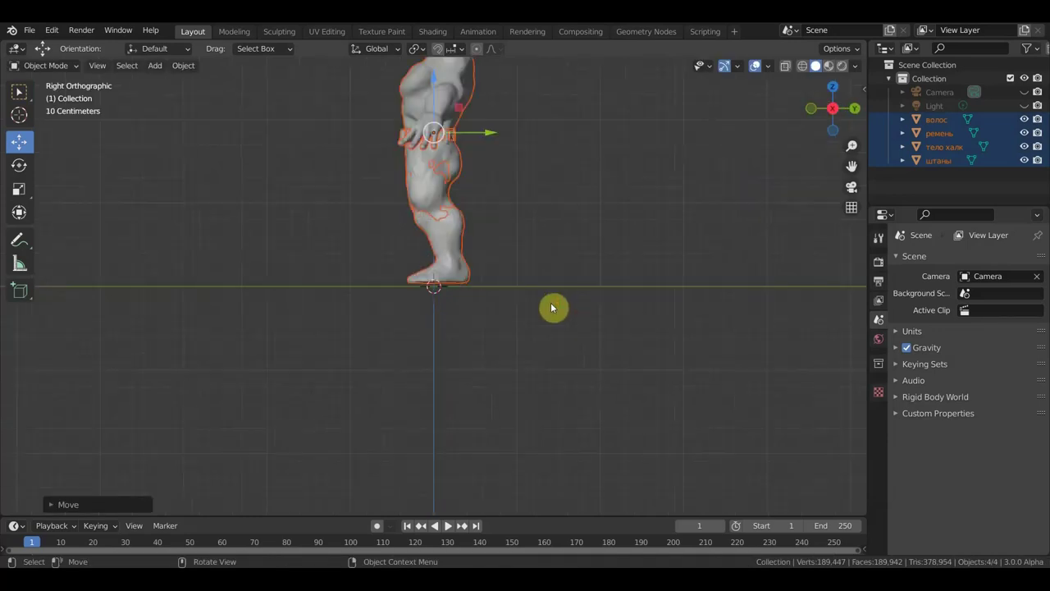
scroll(553, 306, up, 2)
shift+scroll(586, 448, up, 4)
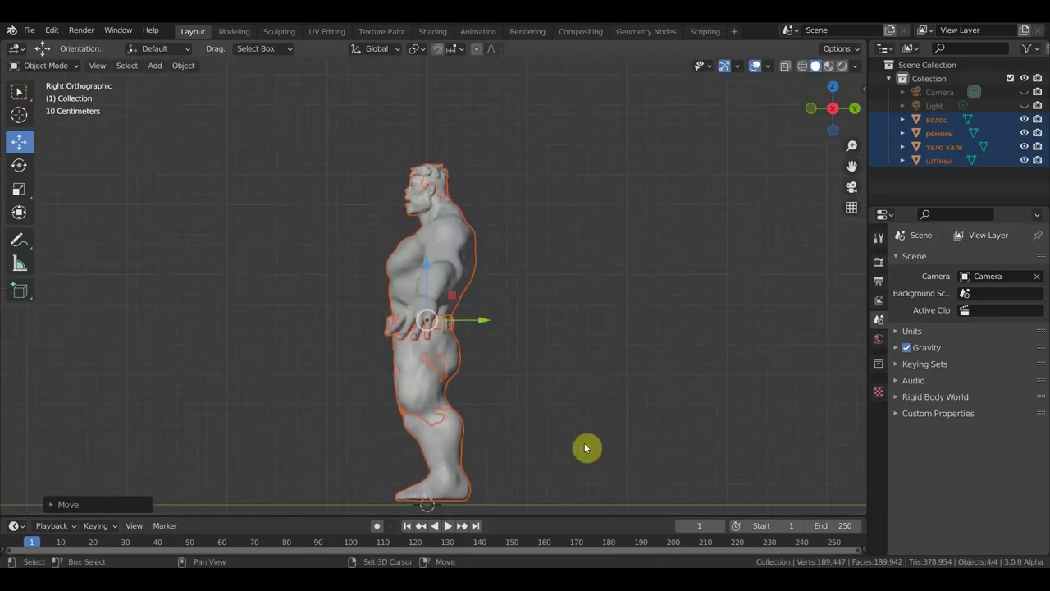
middle_drag(577, 434, 720, 432)
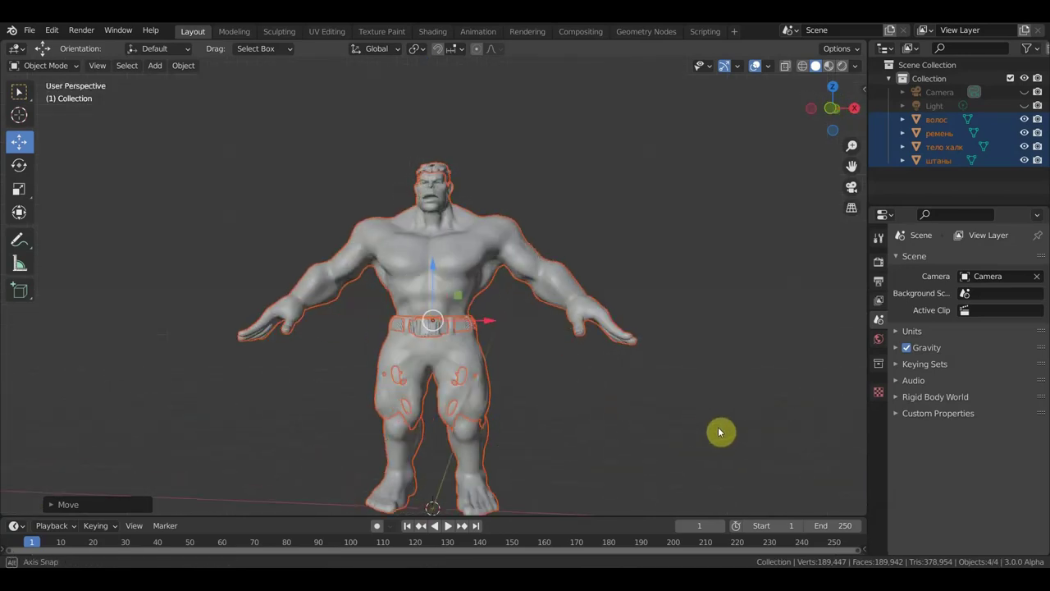
key(KP_1)
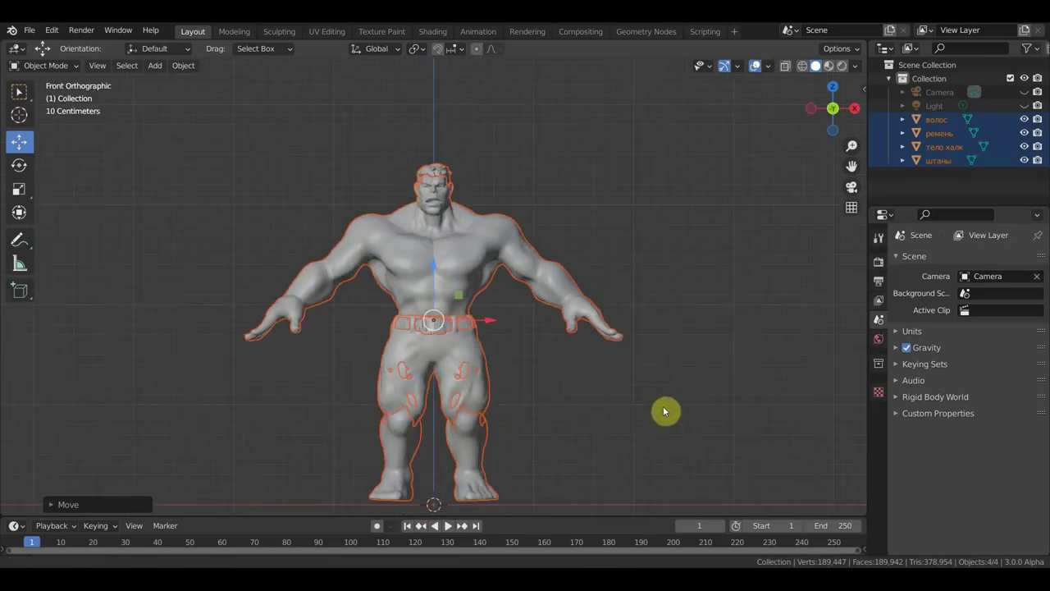
shift+middle_drag(665, 411, 666, 366)
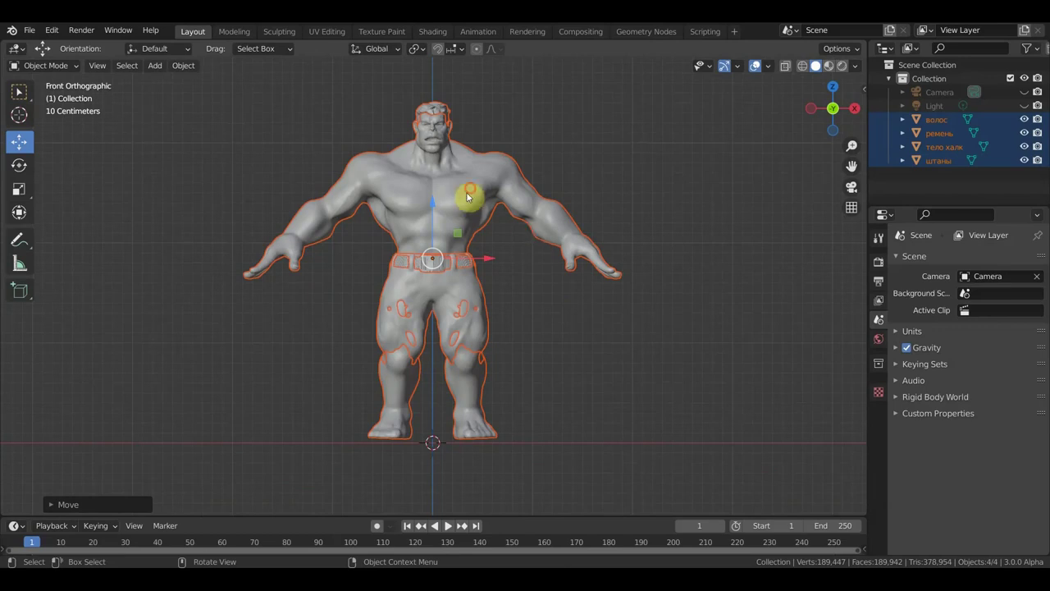
click(468, 195)
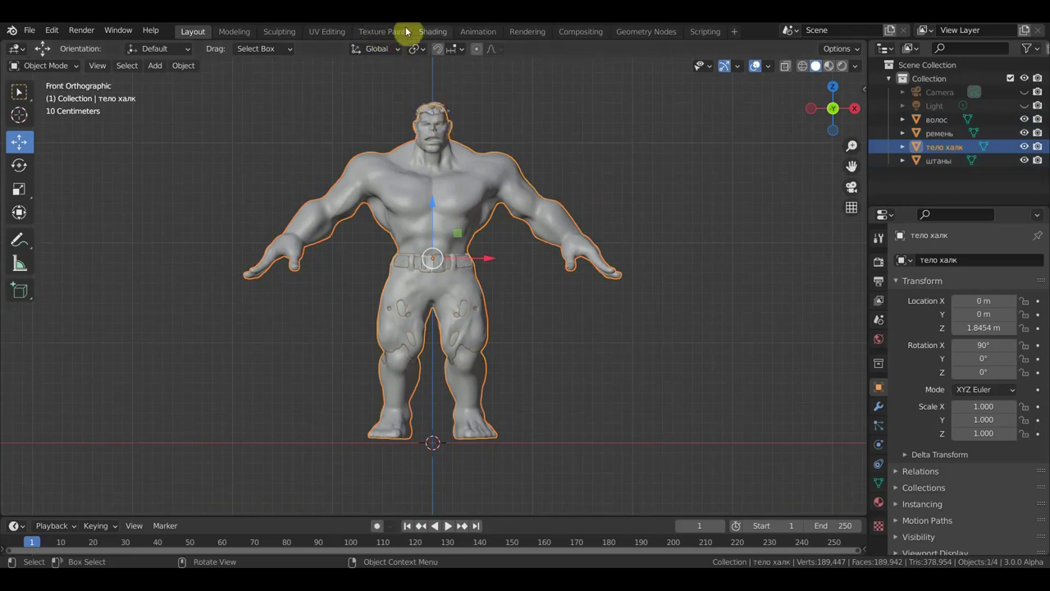
In the UV Editing workspace, create a new blank 1024 px image.
click(327, 31)
click(199, 67)
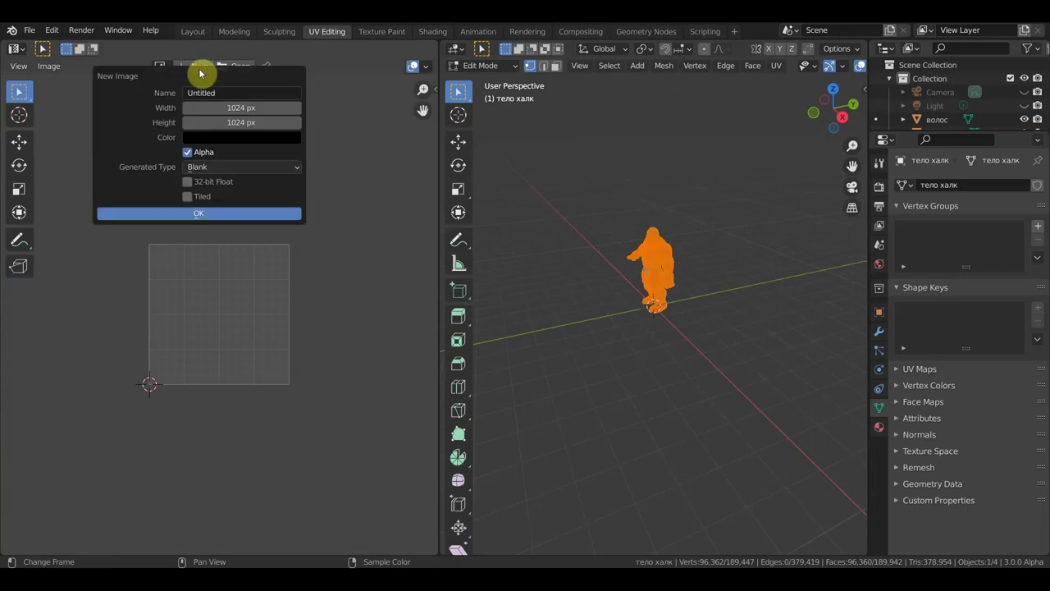
click(235, 215)
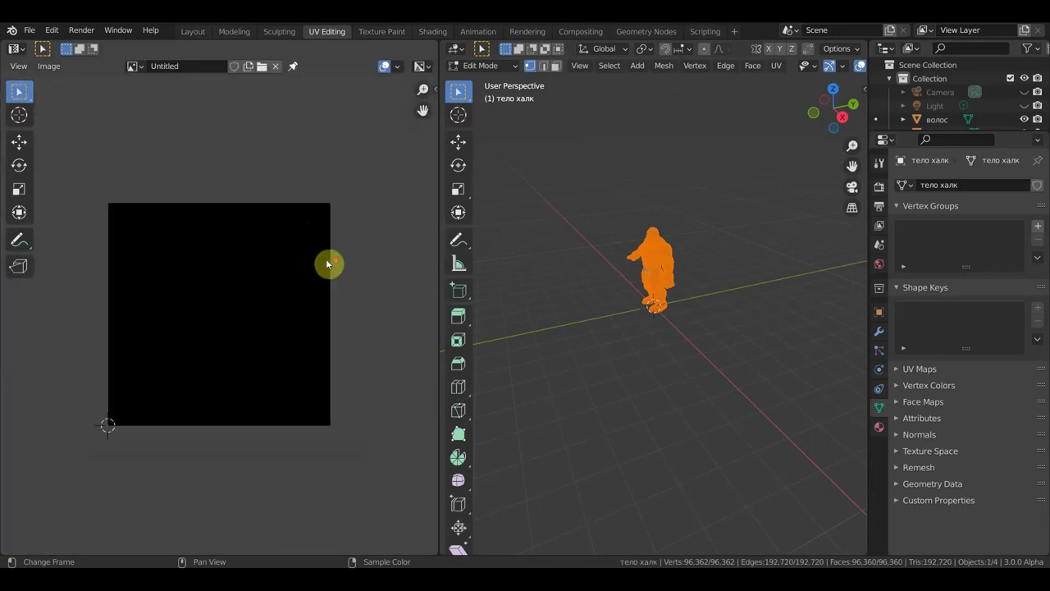
scroll(696, 249, up, 5)
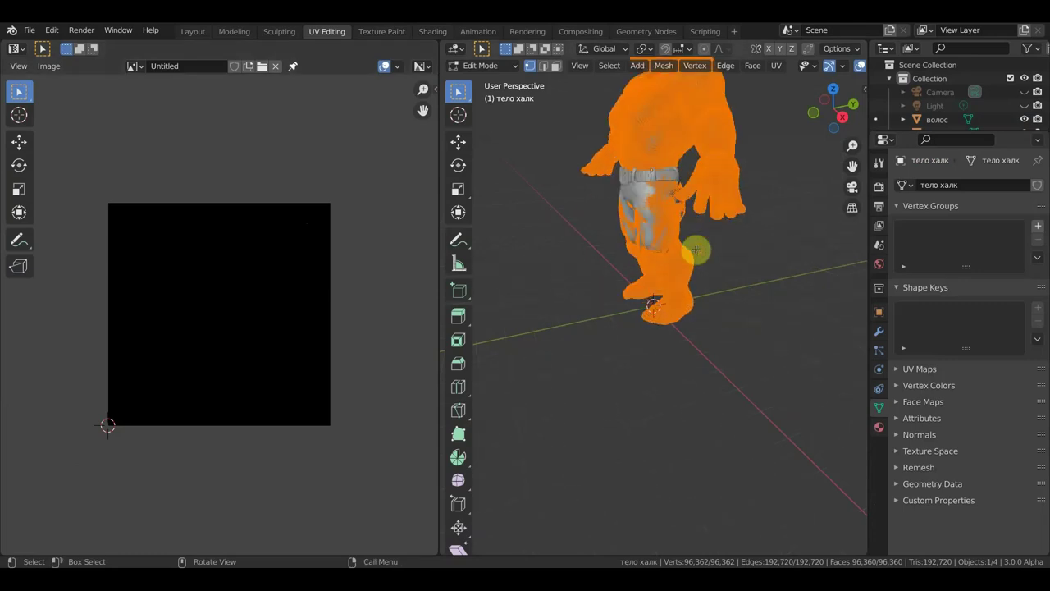
scroll(708, 251, down, 2)
Smart UV Project the body with an island margin of 0.010.
click(775, 65)
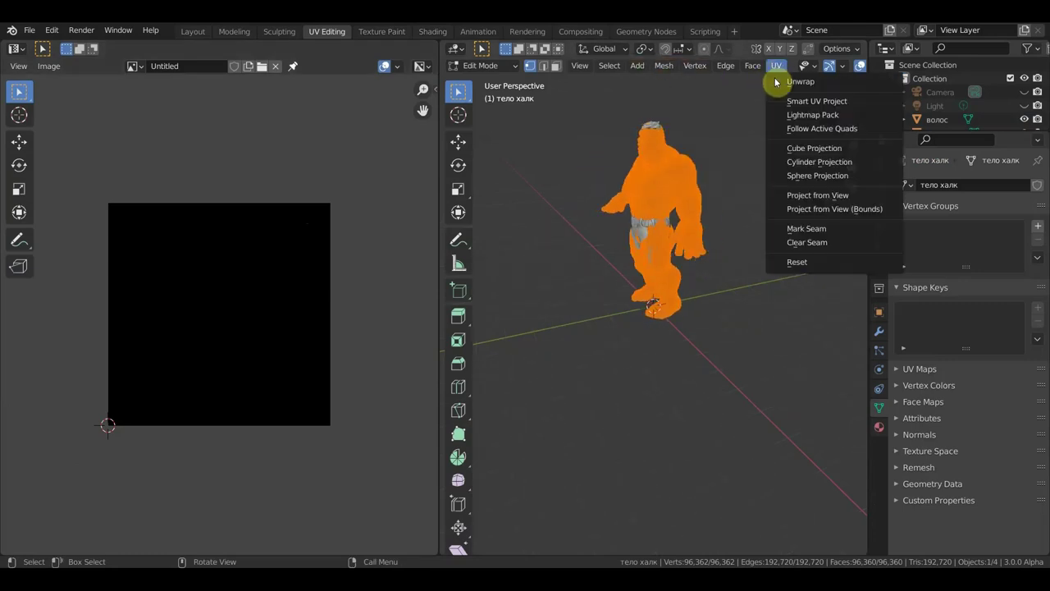
click(804, 105)
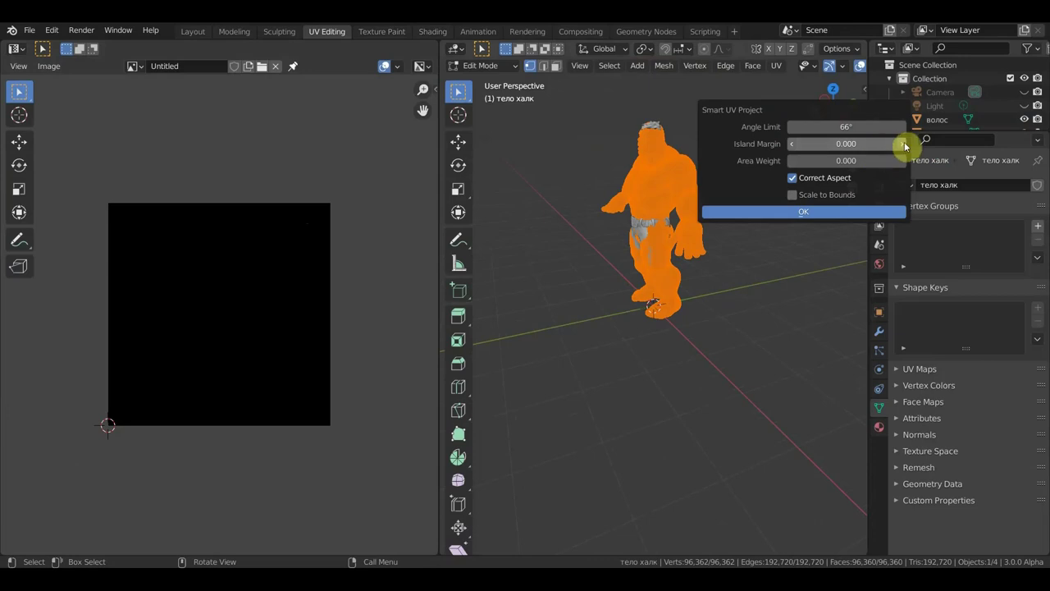
click(903, 144)
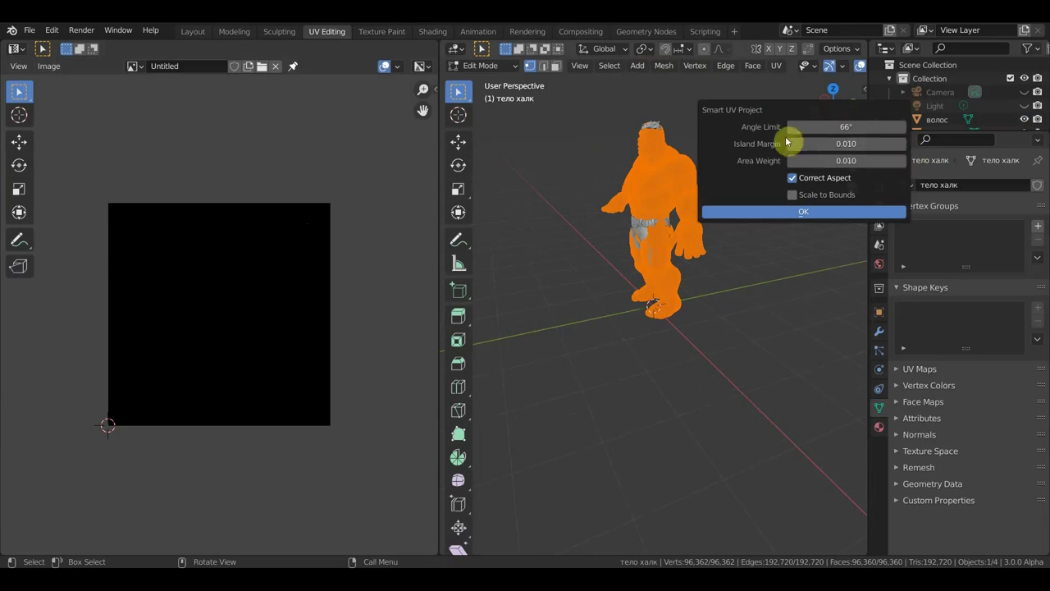
click(813, 214)
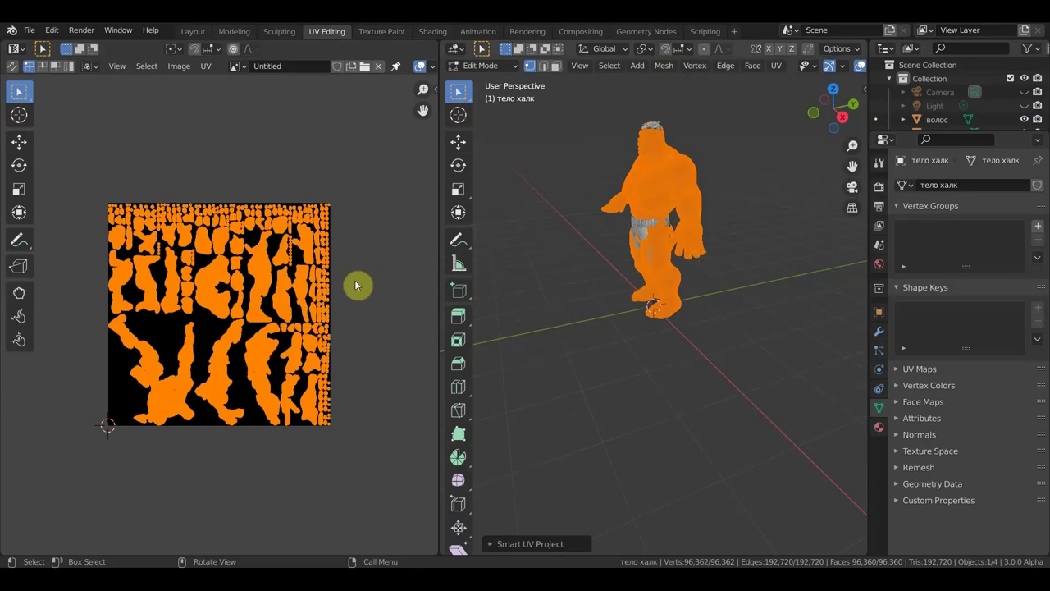
Frame the model in front view, select all to show the UV islands, and return to Layout.
click(653, 348)
middle_drag(649, 347, 717, 342)
key(KP_1)
scroll(689, 324, up, 3)
shift+middle_drag(703, 379, 709, 457)
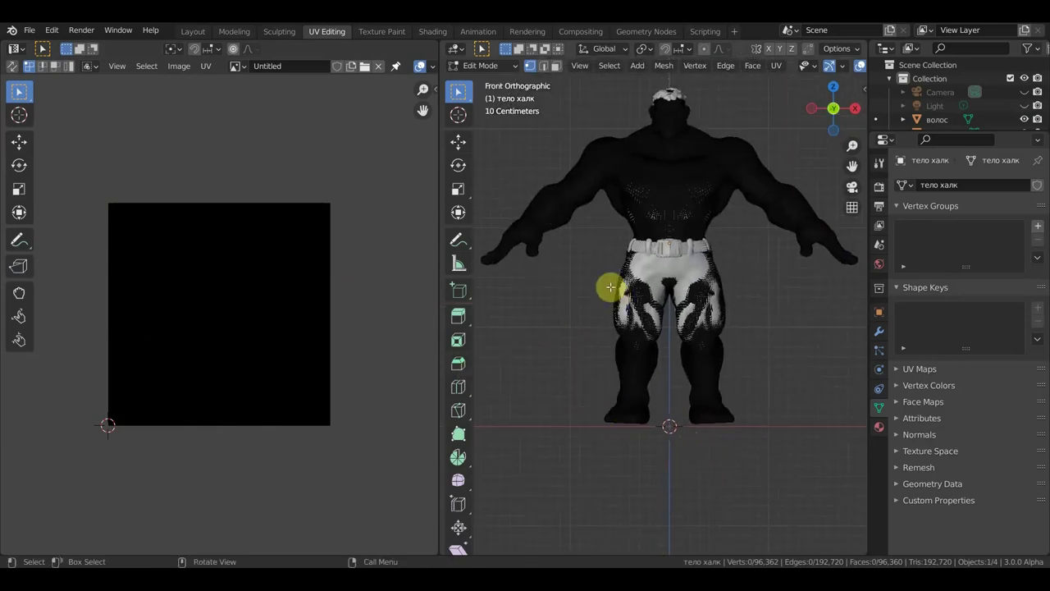
key(a)
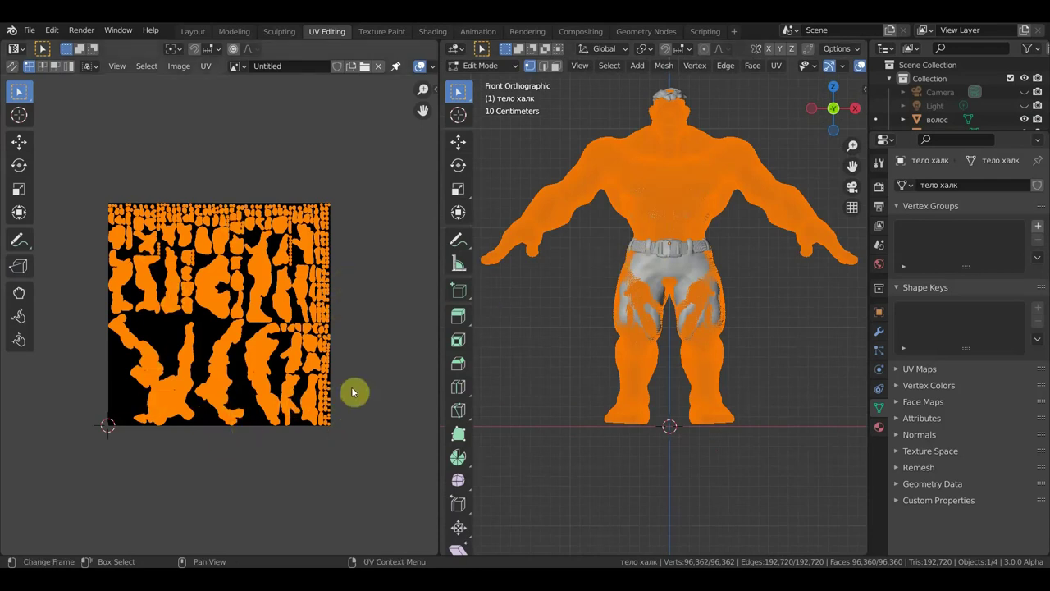
click(198, 32)
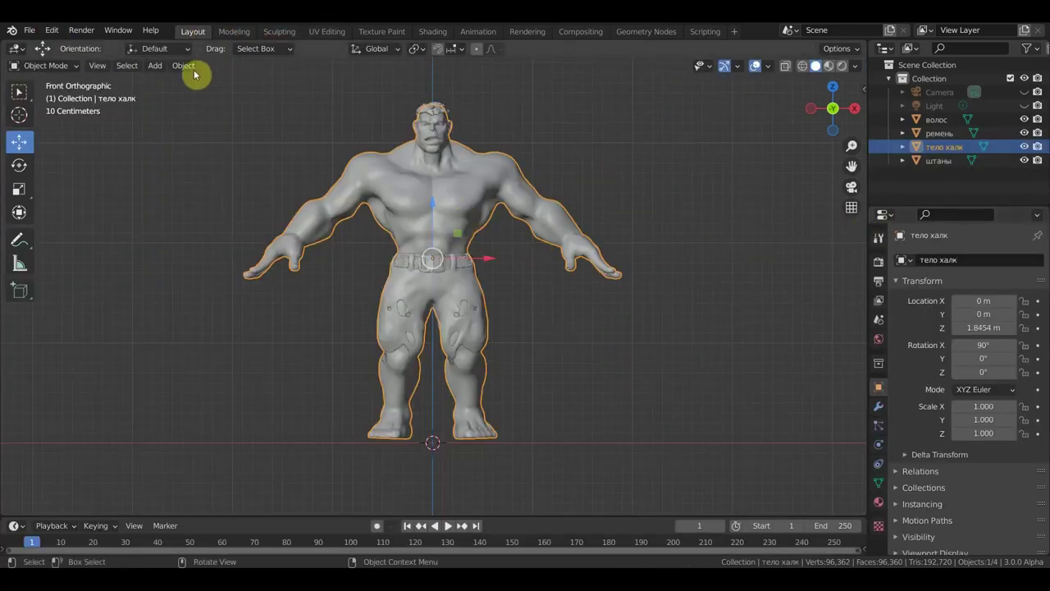
Switch the body to Texture Paint mode and frame the whole figure.
click(77, 66)
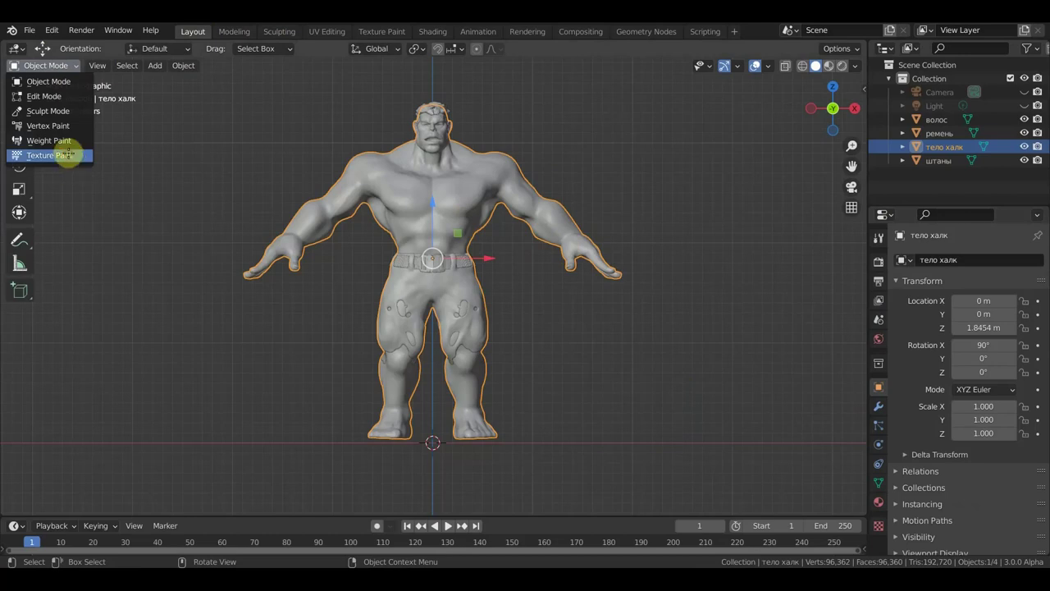
click(67, 155)
scroll(675, 207, up, 2)
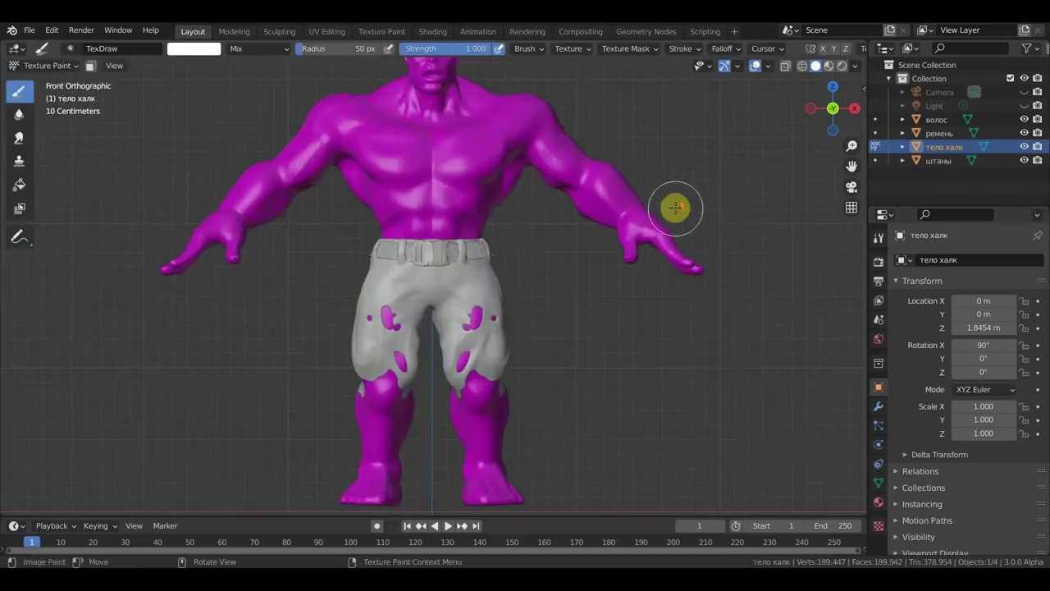
shift+middle_drag(681, 199, 703, 298)
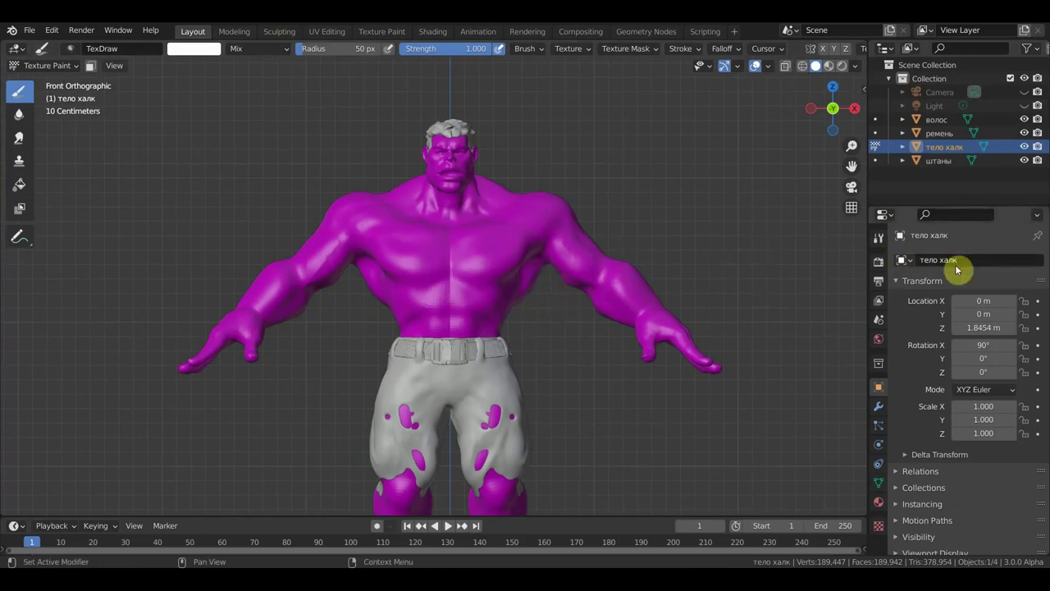
Add a Base Color texture slot, then undo it.
click(879, 238)
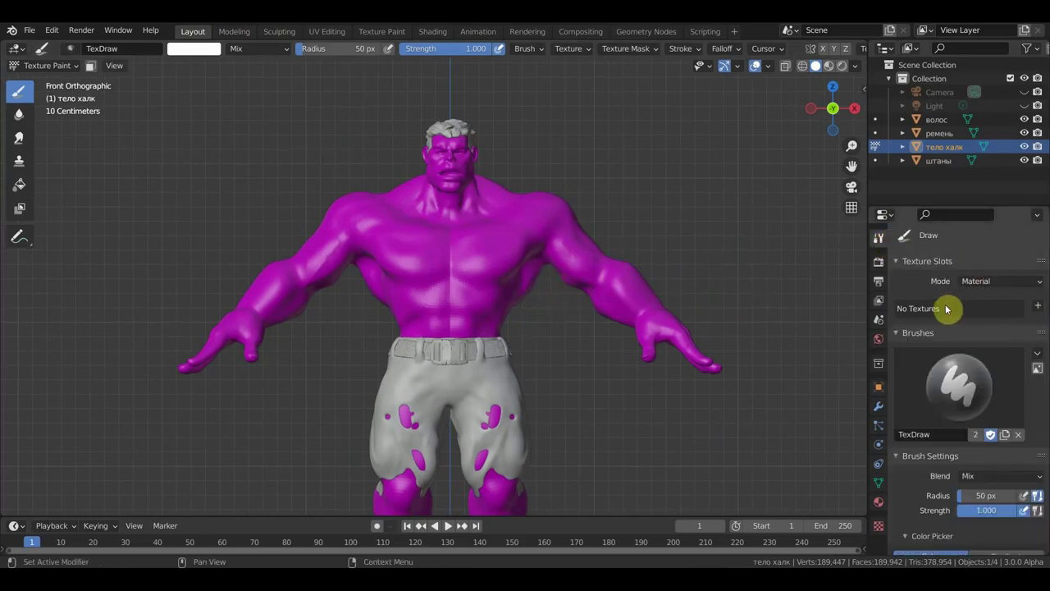
click(1039, 308)
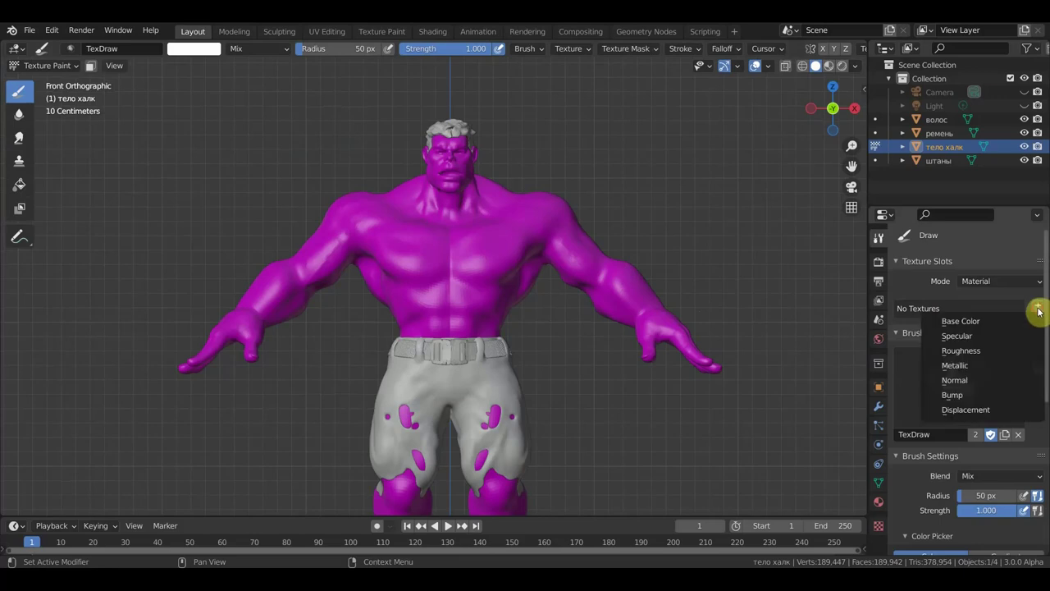
click(994, 320)
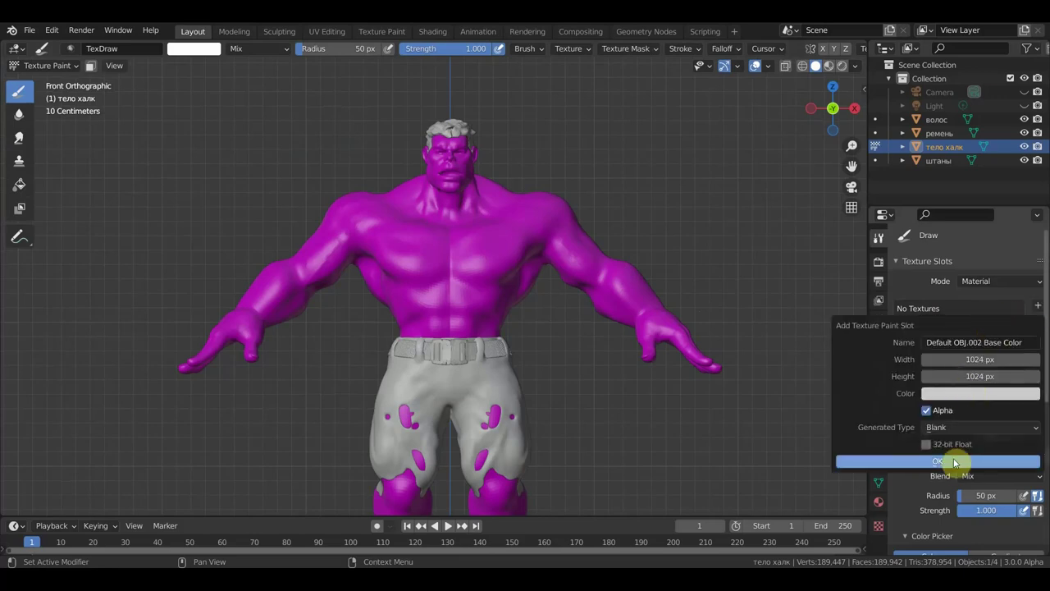
click(947, 462)
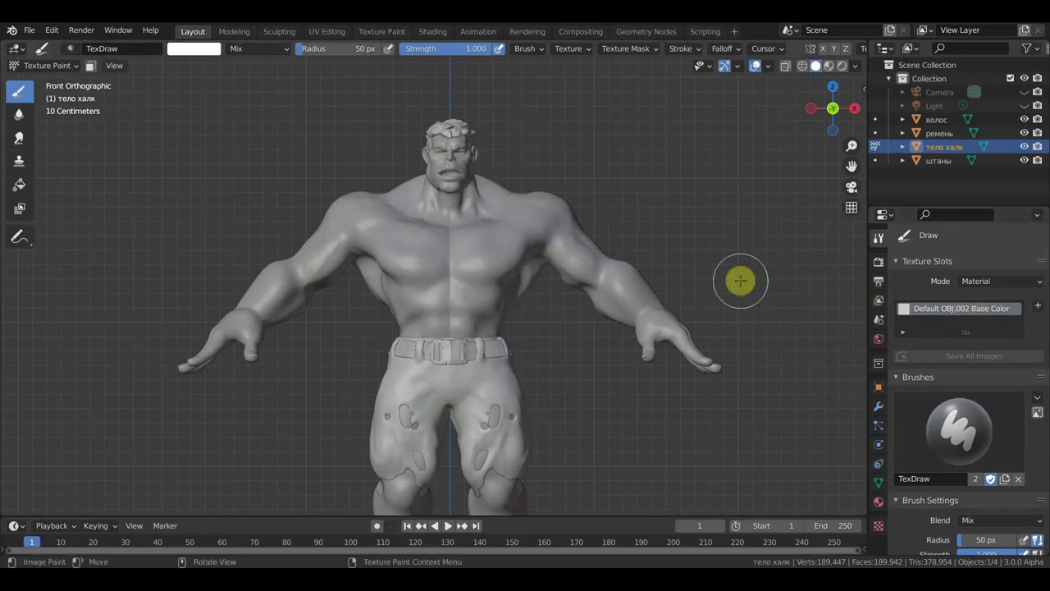
key(ctrl+z)
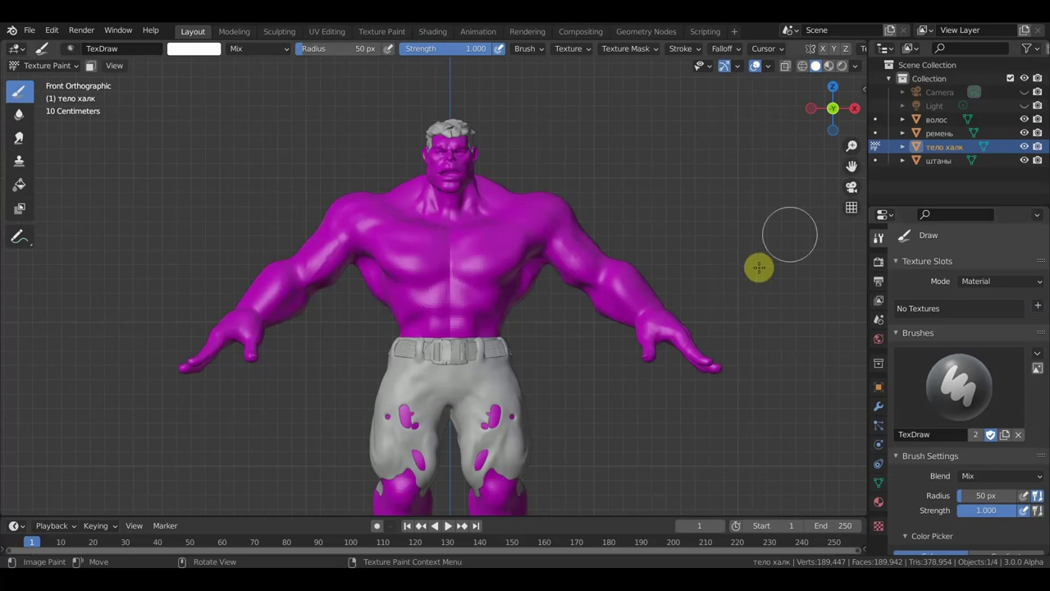
Add a Base Color texture slot filled with black and recentre the model.
click(1035, 307)
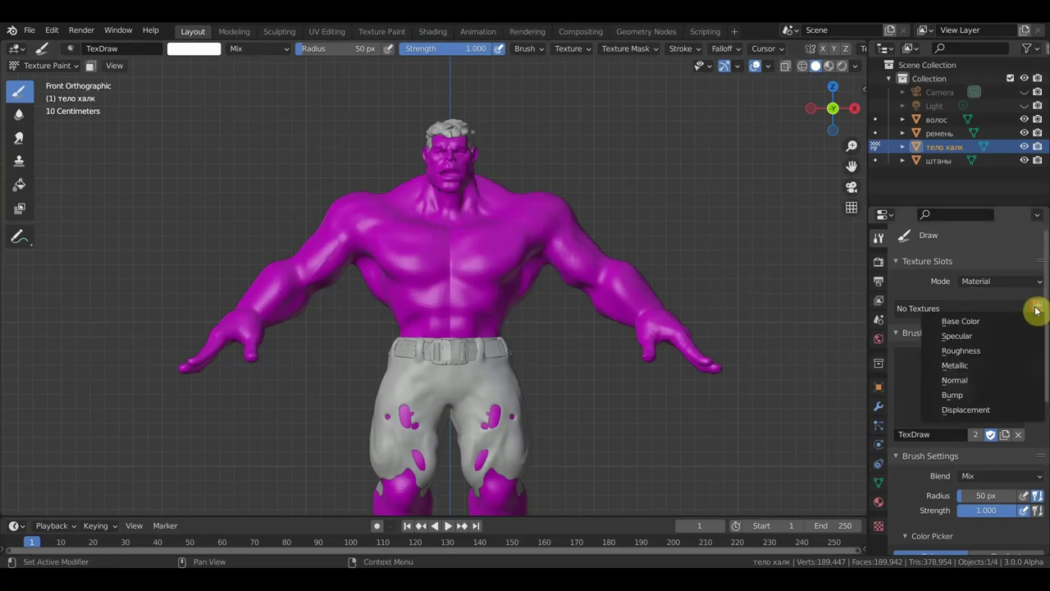
click(978, 321)
click(980, 399)
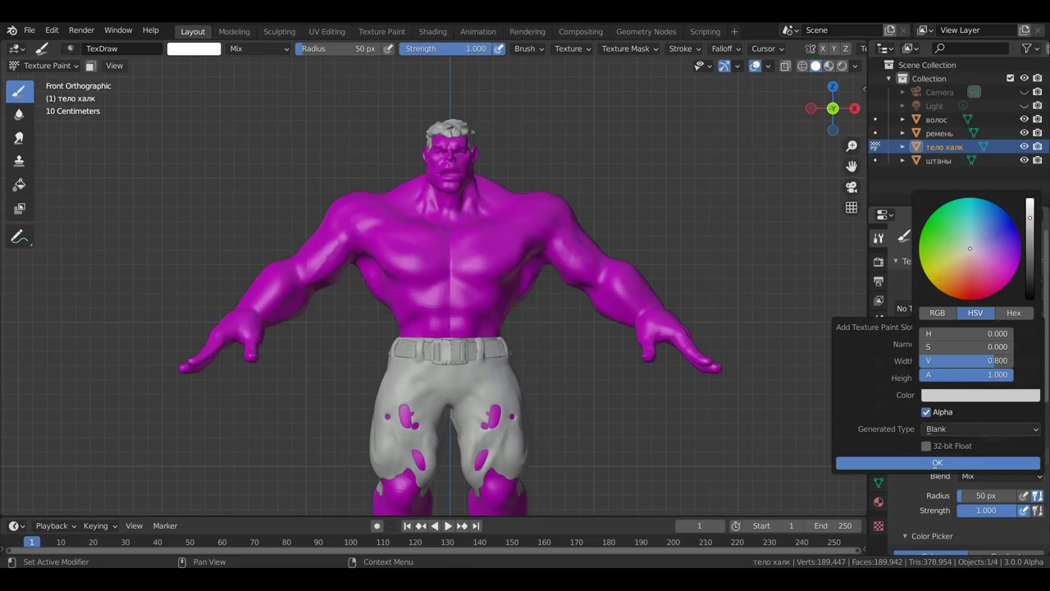
drag(1030, 216, 1028, 302)
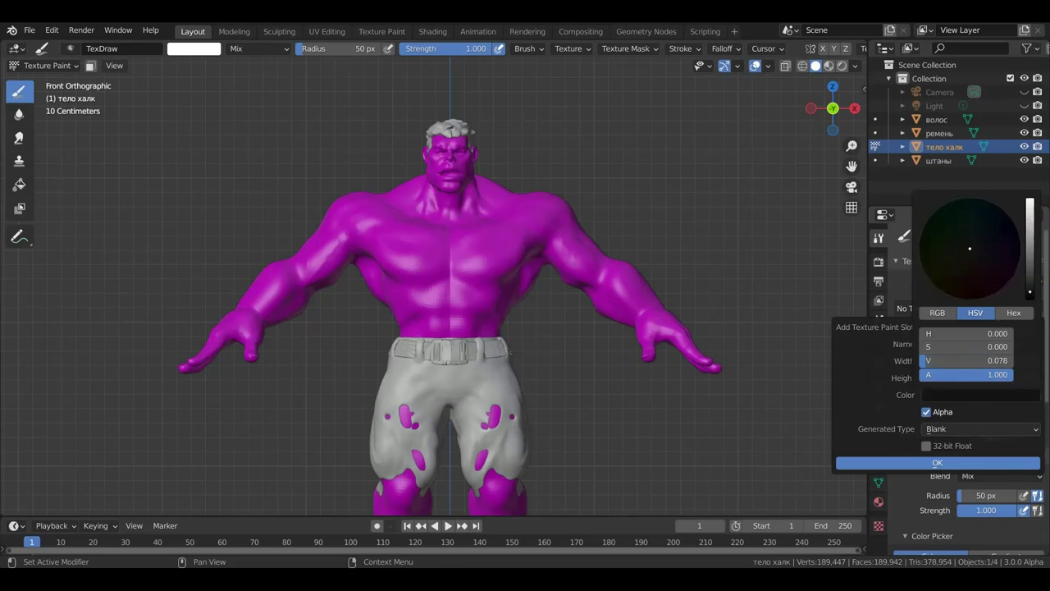
click(935, 462)
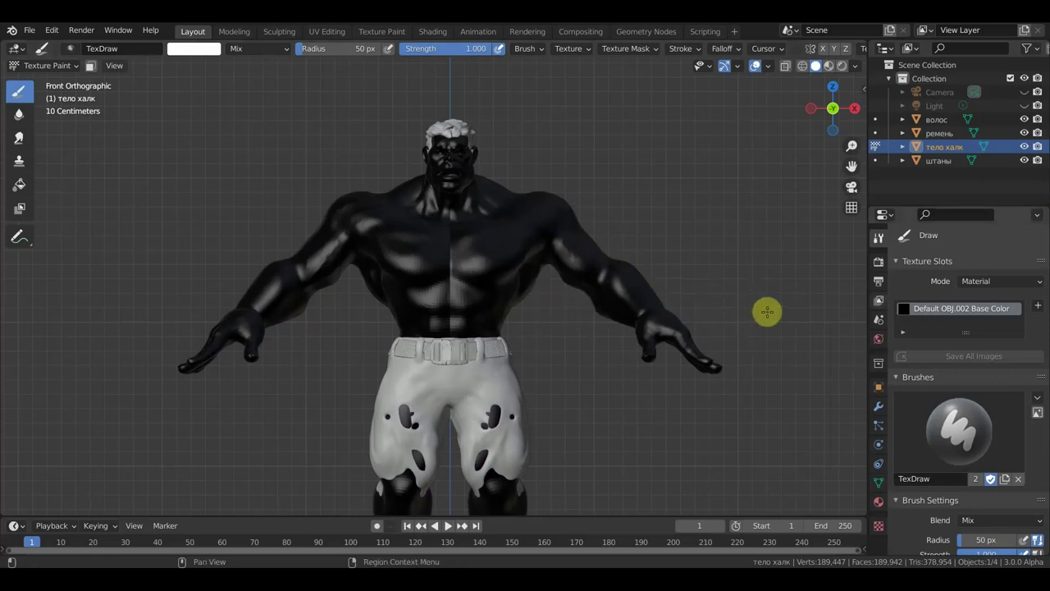
scroll(690, 413, down, 1)
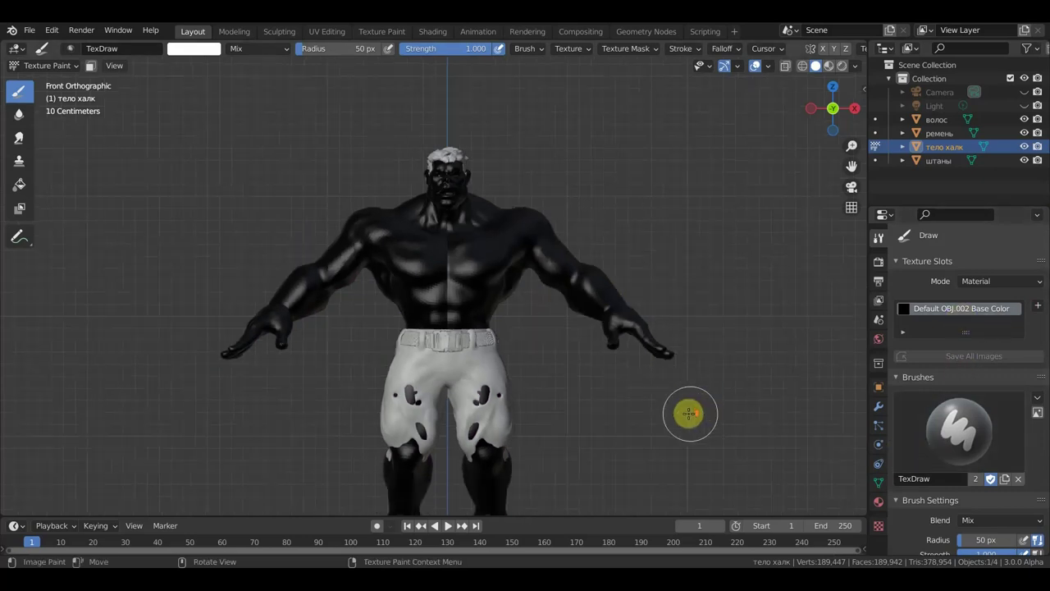
shift+middle_drag(689, 412, 695, 354)
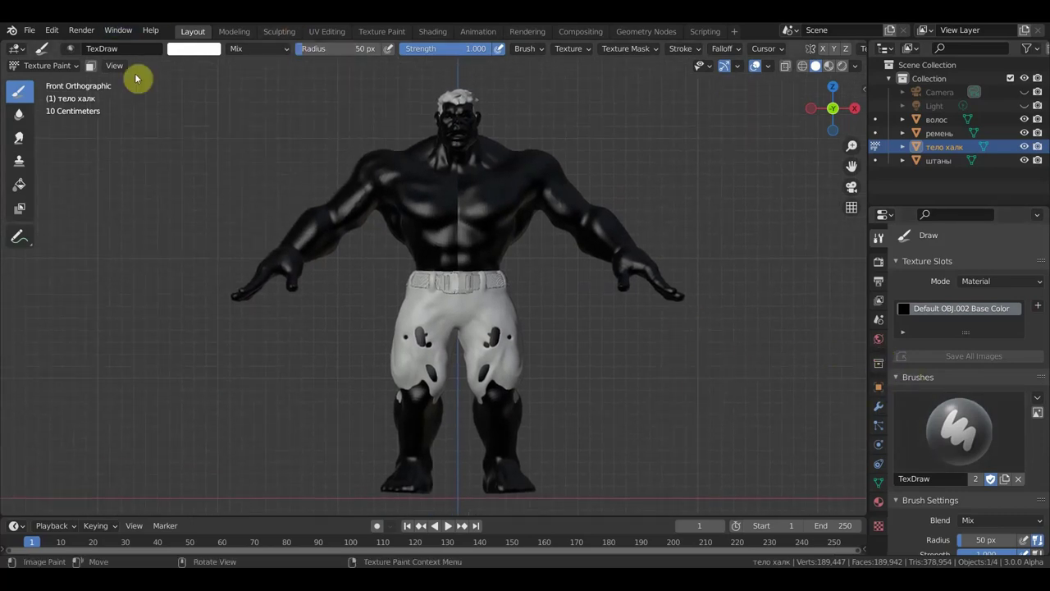
Set the brush colour to a slightly darkened green (H 0.343, S 0.725, V 0.802).
click(207, 53)
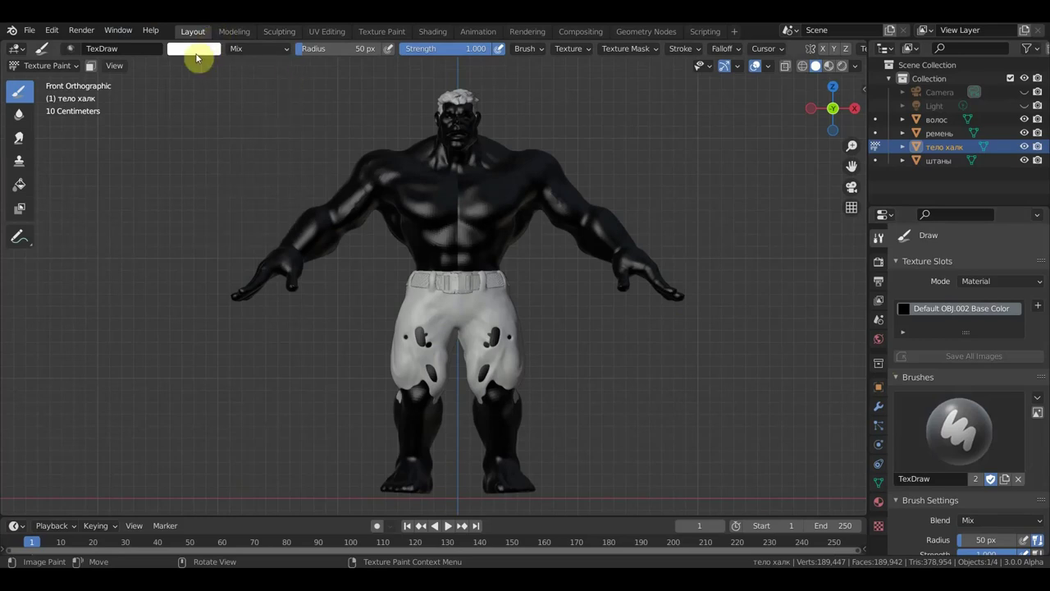
click(198, 54)
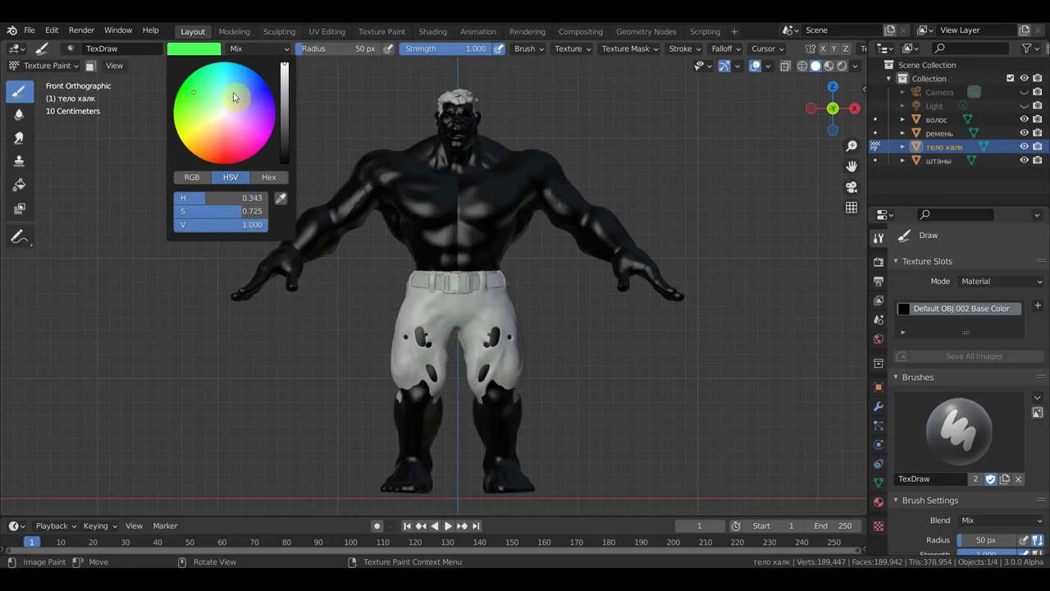
drag(284, 70, 285, 96)
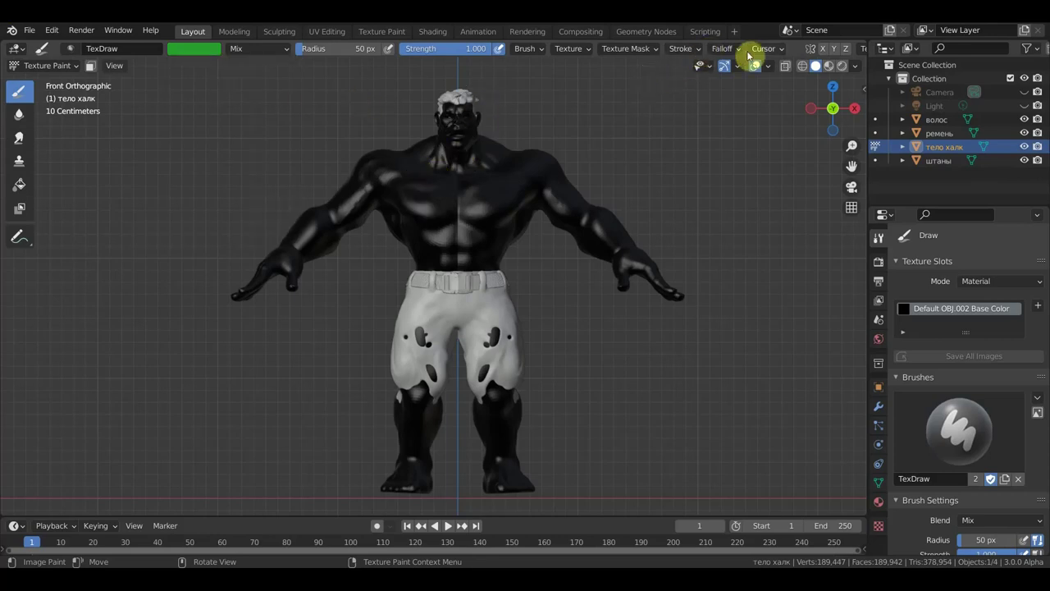
Paint the chest and hand green.
scroll(719, 49, down, 2)
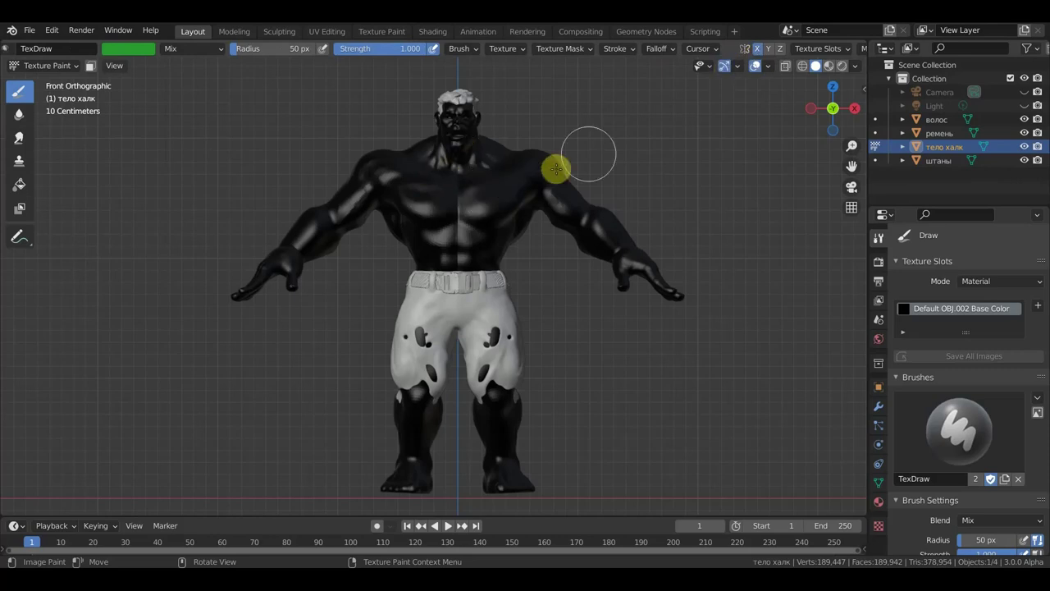
mouse_move(490, 200)
mouse_down()
mouse_move(499, 203)
mouse_move(468, 227)
mouse_move(499, 164)
mouse_move(399, 134)
mouse_move(500, 122)
mouse_move(442, 109)
mouse_move(446, 94)
mouse_move(415, 204)
mouse_move(436, 243)
mouse_move(470, 258)
mouse_move(542, 197)
mouse_move(549, 172)
mouse_move(534, 201)
mouse_move(589, 214)
mouse_move(525, 151)
mouse_move(615, 234)
mouse_move(590, 241)
mouse_move(564, 217)
mouse_move(640, 263)
mouse_move(663, 293)
mouse_move(665, 271)
mouse_up()
middle_drag(681, 183, 533, 242)
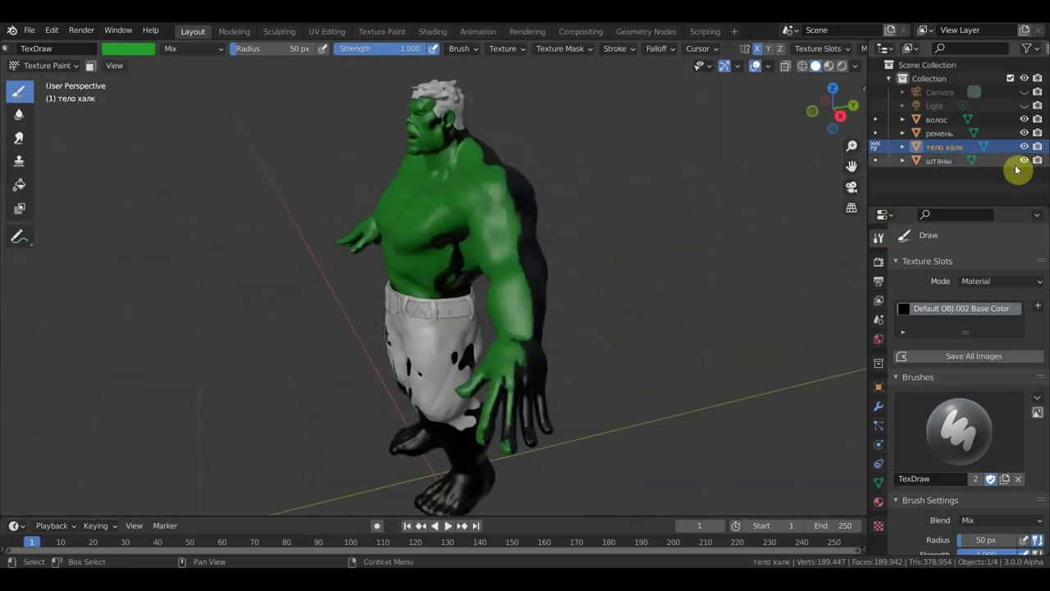
Hide the pants and paint the shoulder, arm, thigh, lower legs and feet green.
click(1025, 161)
mouse_move(612, 251)
middle_down()
mouse_move(628, 227)
mouse_move(577, 240)
middle_up()
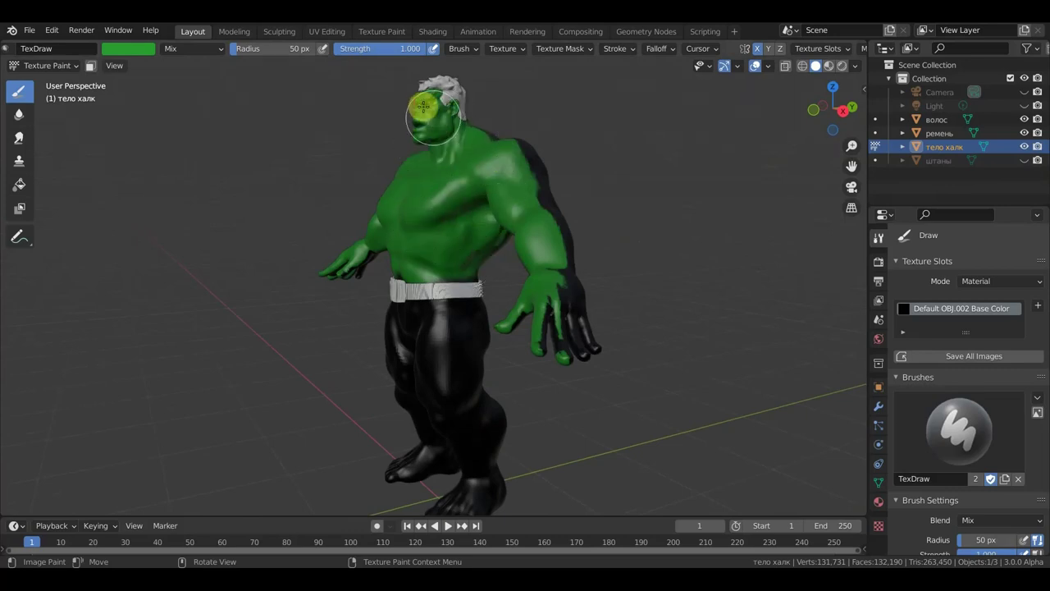
mouse_move(515, 154)
mouse_down()
mouse_move(563, 246)
mouse_move(584, 353)
mouse_move(538, 299)
mouse_move(394, 284)
mouse_move(366, 269)
mouse_move(338, 283)
mouse_move(485, 329)
mouse_move(438, 348)
mouse_move(395, 318)
mouse_up()
mouse_move(423, 353)
mouse_down()
mouse_move(445, 340)
mouse_move(487, 354)
mouse_move(473, 422)
mouse_move(435, 368)
mouse_move(446, 347)
mouse_move(418, 386)
mouse_move(403, 347)
mouse_move(487, 444)
mouse_move(500, 434)
mouse_move(476, 352)
mouse_move(490, 457)
mouse_move(463, 489)
mouse_move(483, 462)
mouse_up()
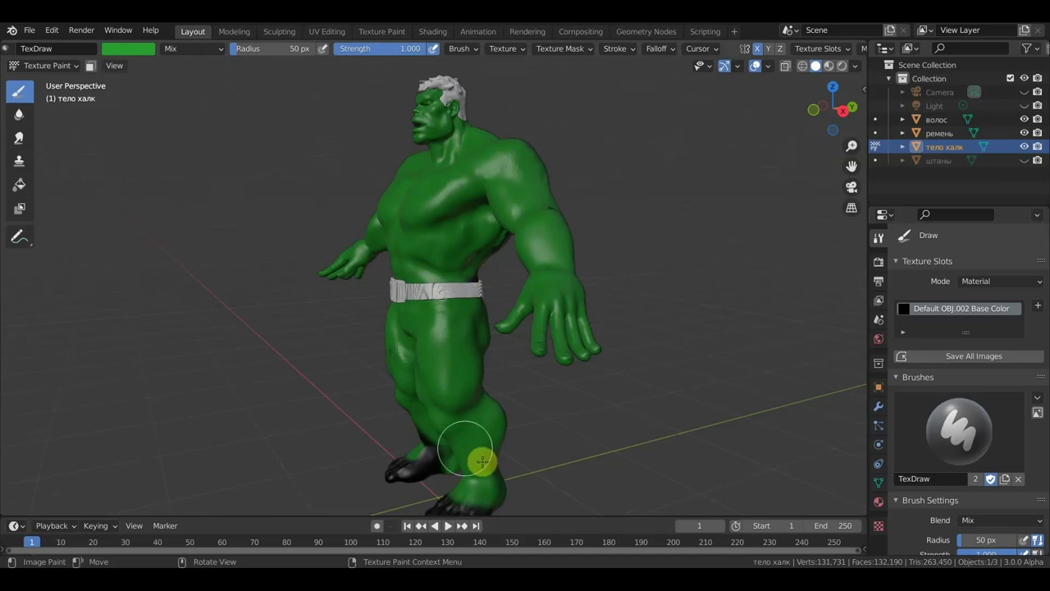
scroll(558, 423, down, 3)
middle_drag(563, 422, 586, 315)
scroll(587, 315, up, 4)
mouse_move(534, 344)
middle_down()
mouse_move(668, 350)
mouse_move(488, 293)
middle_up()
mouse_move(488, 293)
mouse_down()
mouse_move(497, 319)
mouse_move(521, 322)
mouse_move(506, 234)
mouse_move(484, 274)
mouse_move(468, 232)
mouse_move(470, 135)
mouse_up()
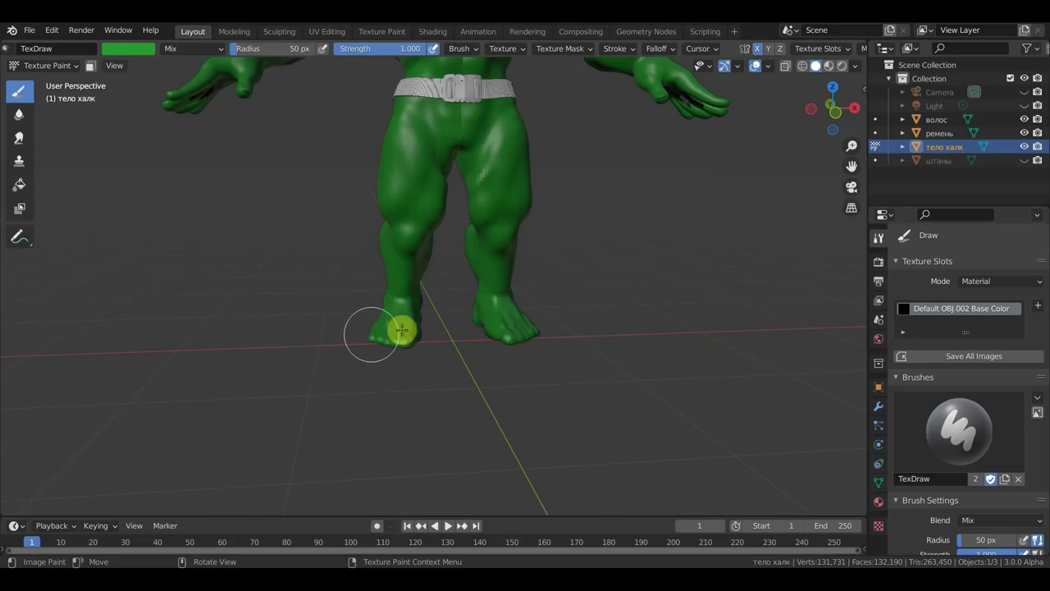
mouse_move(429, 317)
middle_down()
mouse_move(514, 340)
mouse_move(711, 335)
mouse_move(720, 309)
middle_up()
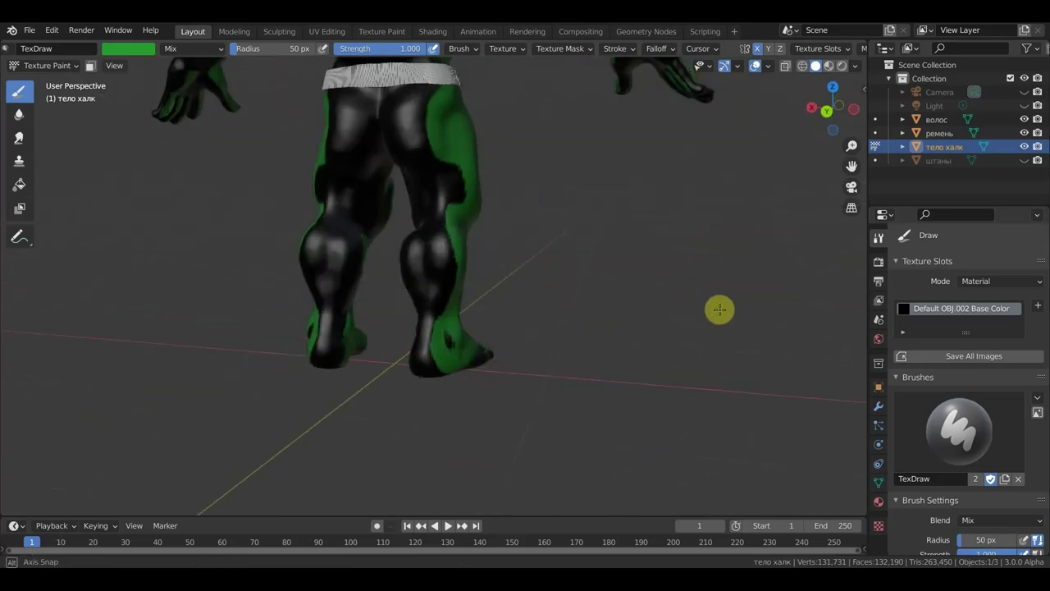
Paint the feet, black leg patches and heel undersides green.
mouse_move(476, 354)
mouse_down()
mouse_move(434, 348)
mouse_move(434, 316)
mouse_move(407, 374)
mouse_move(422, 282)
mouse_move(415, 227)
mouse_move(410, 281)
mouse_move(448, 287)
mouse_move(441, 206)
mouse_move(452, 148)
mouse_move(462, 180)
mouse_move(426, 110)
mouse_move(446, 82)
mouse_move(391, 59)
mouse_move(403, 122)
mouse_move(408, 87)
mouse_move(393, 152)
mouse_move(414, 211)
mouse_move(432, 202)
mouse_move(412, 117)
mouse_move(436, 142)
mouse_up()
middle_drag(436, 143, 527, 176)
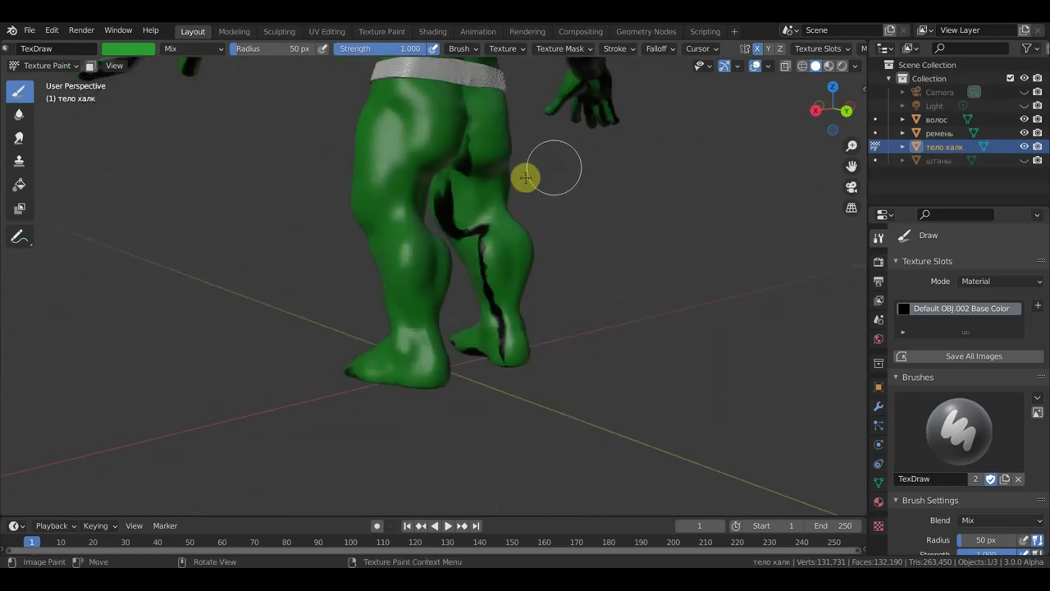
drag(457, 189, 499, 327)
middle_drag(610, 317, 591, 243)
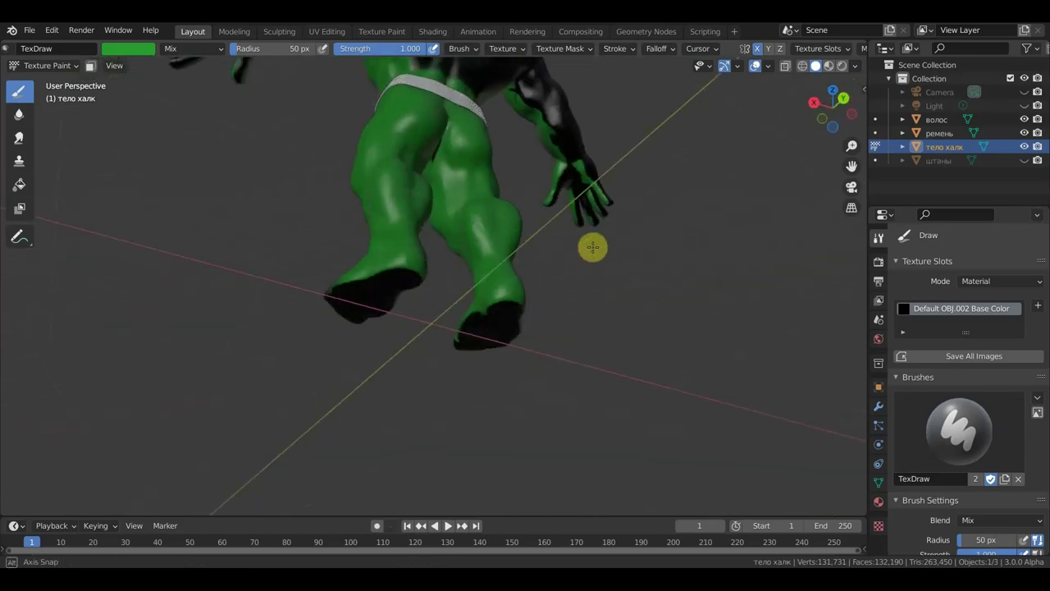
mouse_move(472, 340)
mouse_down()
mouse_move(516, 304)
mouse_move(441, 328)
mouse_move(351, 300)
mouse_move(375, 257)
mouse_move(427, 227)
mouse_move(443, 136)
mouse_up()
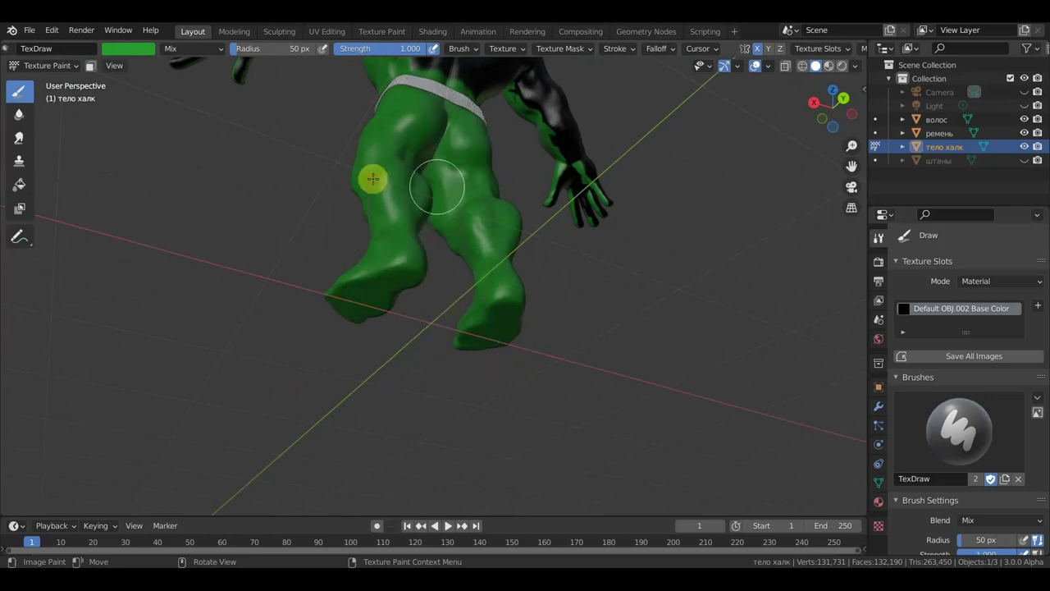
Paint the remaining dark patches across the back and upper back green.
mouse_move(438, 237)
middle_down()
mouse_move(594, 279)
mouse_move(669, 283)
mouse_move(570, 263)
mouse_move(609, 420)
mouse_move(628, 312)
mouse_move(678, 336)
mouse_move(616, 340)
mouse_move(537, 314)
middle_up()
mouse_move(554, 330)
mouse_down()
mouse_move(434, 293)
mouse_move(400, 320)
mouse_move(321, 306)
mouse_move(364, 305)
mouse_up()
mouse_move(364, 304)
middle_down()
mouse_move(608, 361)
mouse_move(570, 375)
mouse_move(445, 300)
middle_up()
mouse_move(445, 301)
mouse_down()
mouse_move(438, 206)
mouse_move(430, 257)
mouse_move(402, 265)
mouse_move(418, 237)
mouse_move(438, 277)
mouse_move(462, 200)
mouse_move(506, 218)
mouse_move(481, 206)
mouse_move(603, 307)
mouse_move(512, 224)
mouse_move(422, 164)
mouse_move(476, 176)
mouse_move(417, 176)
mouse_move(391, 142)
mouse_up()
mouse_move(404, 177)
mouse_down()
mouse_move(443, 223)
mouse_move(405, 195)
mouse_move(403, 249)
mouse_up()
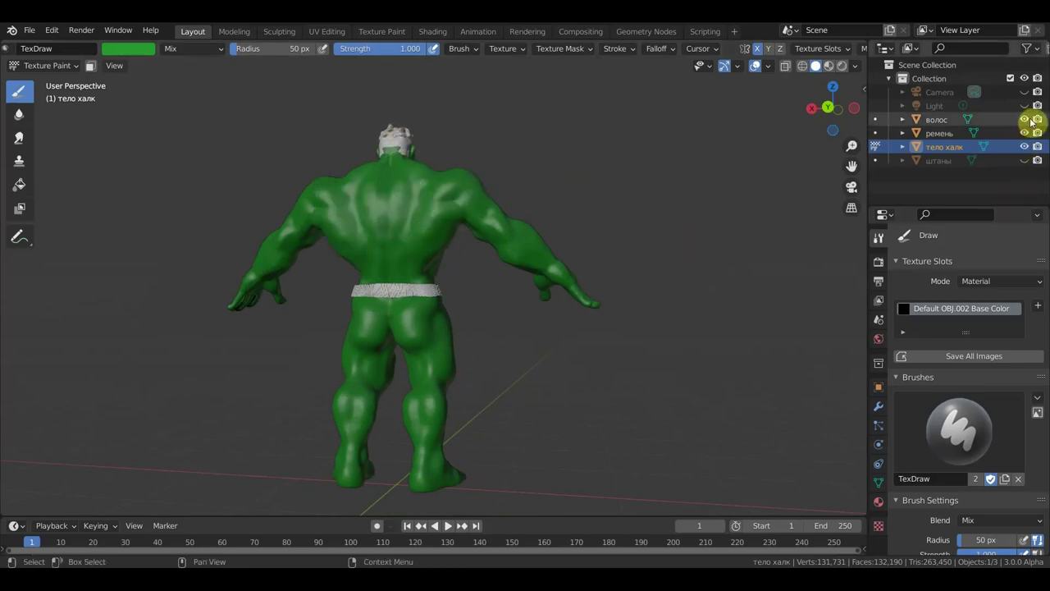
Paint the dark patch under the arm green and orbit around the figure.
middle_drag(640, 205, 591, 369)
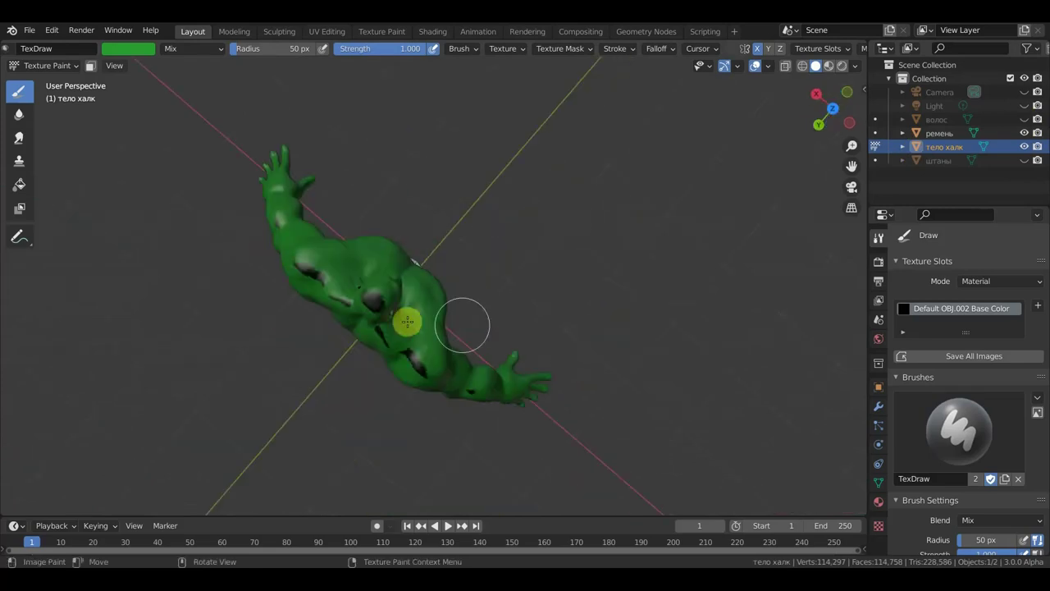
mouse_move(419, 378)
mouse_down()
mouse_move(438, 375)
mouse_move(422, 363)
mouse_move(478, 381)
mouse_move(441, 382)
mouse_move(362, 302)
mouse_move(401, 287)
mouse_up()
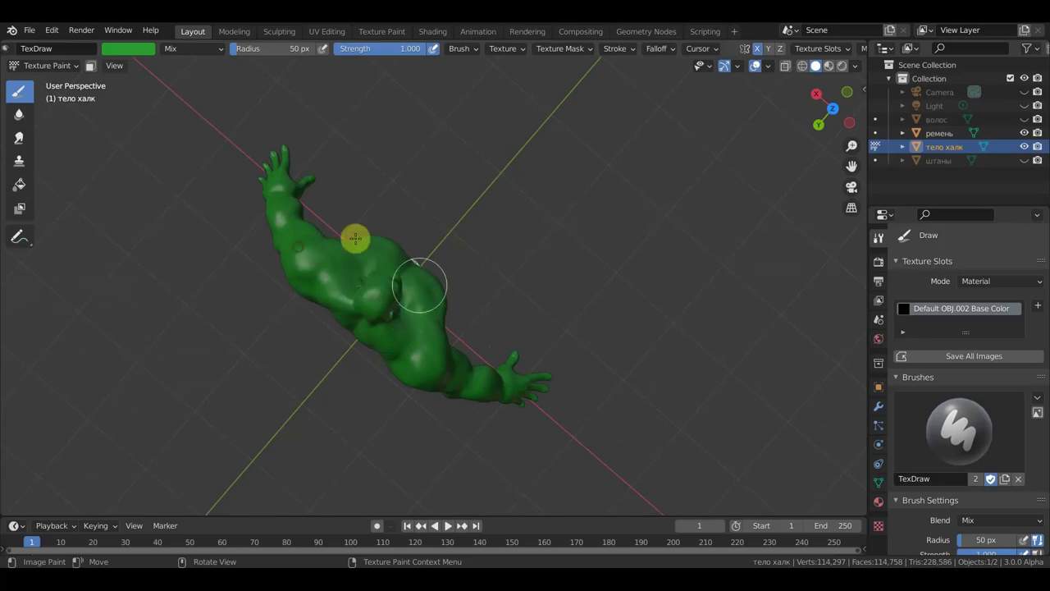
mouse_move(506, 251)
middle_down()
mouse_move(370, 197)
mouse_move(293, 93)
mouse_move(441, 216)
mouse_move(434, 169)
mouse_move(423, 188)
mouse_move(504, 253)
mouse_move(520, 237)
middle_up()
scroll(504, 254, up, 3)
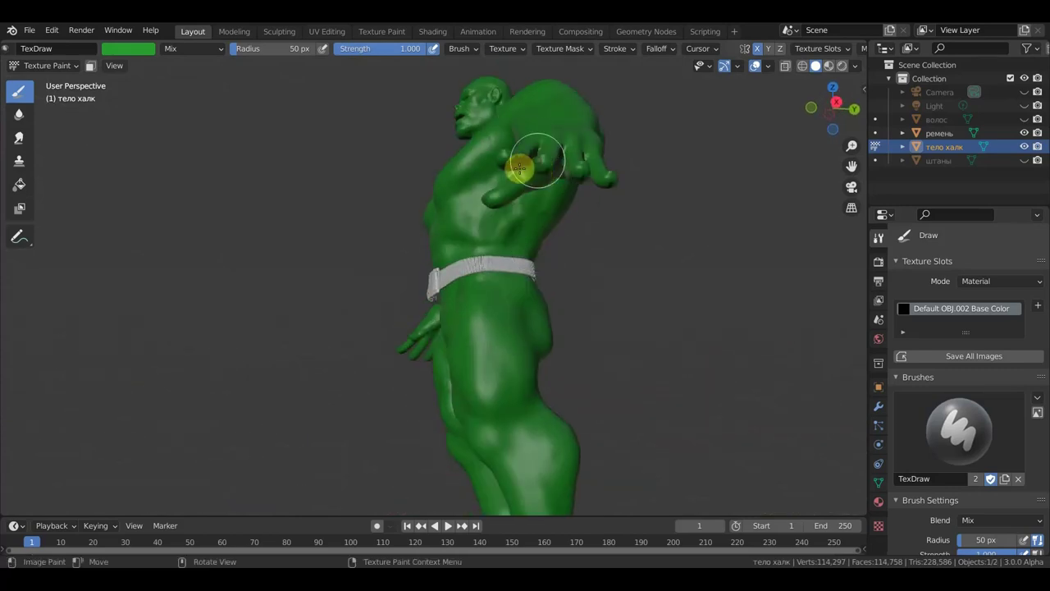
mouse_move(570, 166)
mouse_down()
mouse_move(562, 149)
mouse_move(544, 169)
mouse_up()
middle_drag(544, 169, 551, 140)
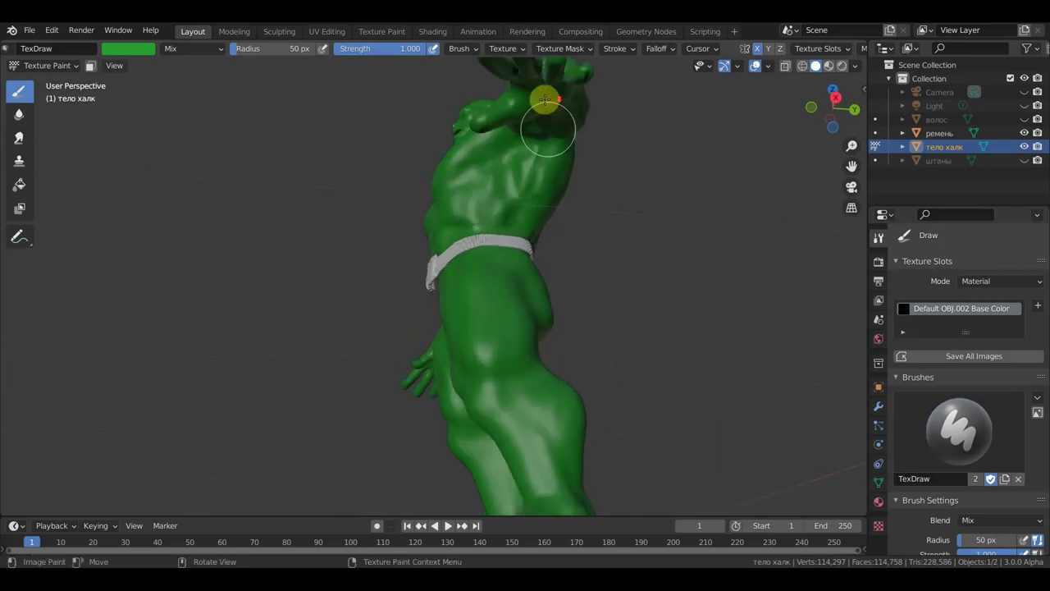
middle_drag(545, 99, 535, 106)
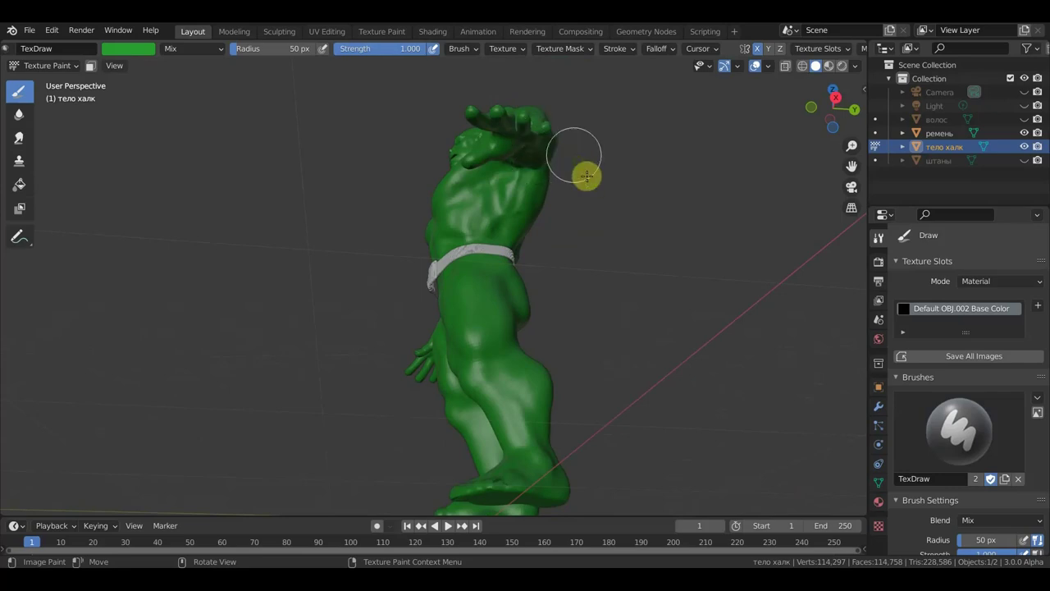
Paint the hand and the belt-to-crotch area green, then snap to front orthographic view.
middle_drag(586, 175, 671, 261)
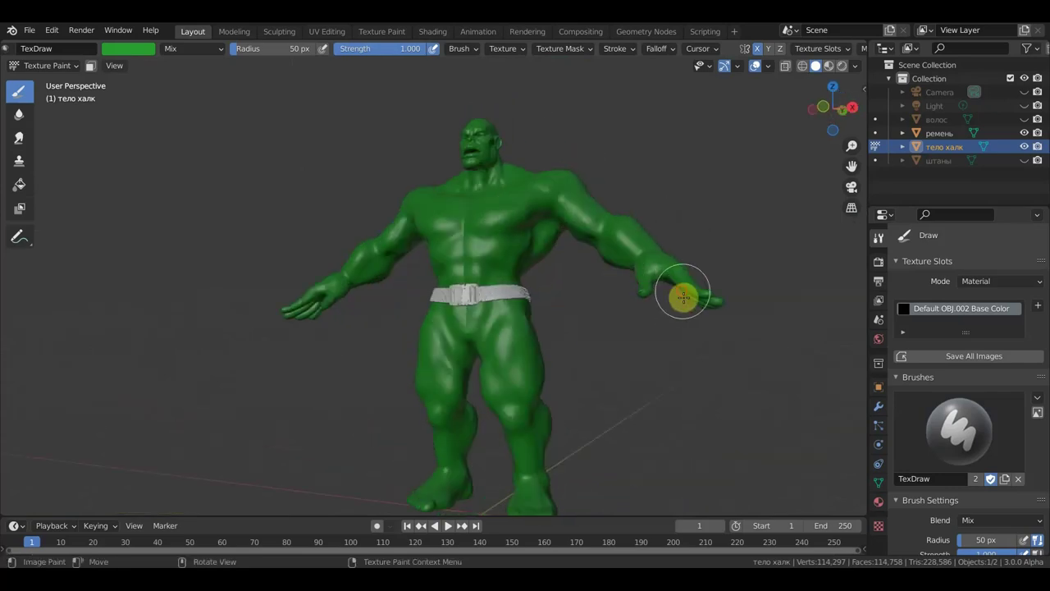
mouse_move(605, 263)
middle_down()
mouse_move(675, 237)
mouse_move(691, 169)
mouse_move(621, 336)
middle_up()
scroll(621, 341, up, 2)
scroll(622, 347, up, 3)
click(804, 383)
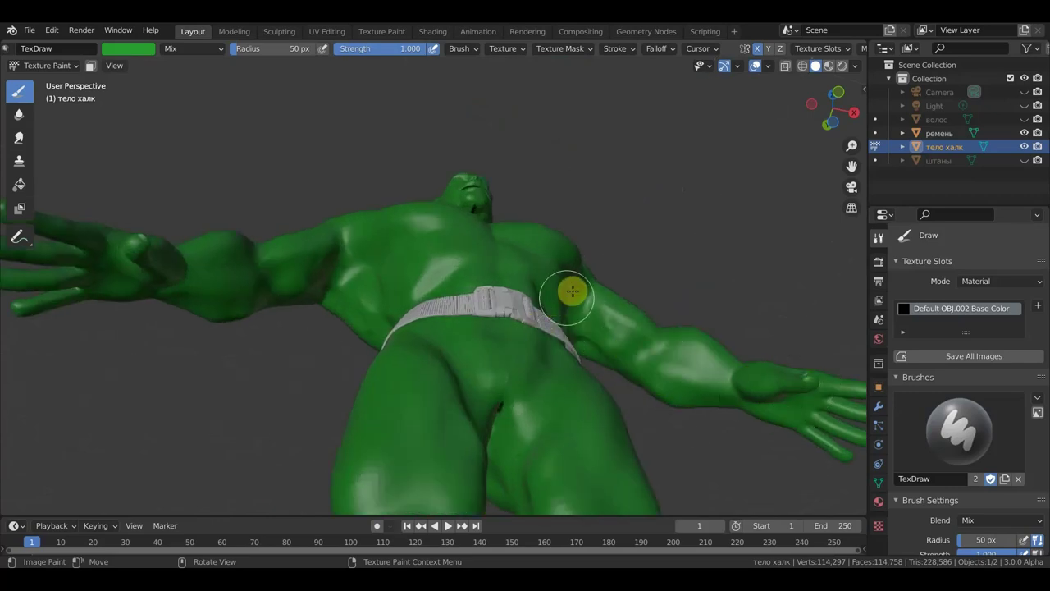
mouse_move(565, 338)
mouse_down()
mouse_move(508, 383)
mouse_move(206, 304)
mouse_move(68, 284)
mouse_move(42, 291)
mouse_move(317, 268)
mouse_move(495, 235)
mouse_move(455, 183)
mouse_move(467, 175)
mouse_move(485, 284)
mouse_move(498, 297)
mouse_up()
scroll(498, 297, down, 2)
mouse_move(498, 297)
middle_down()
mouse_move(523, 301)
mouse_move(528, 317)
mouse_move(504, 393)
middle_up()
key(KP_1)
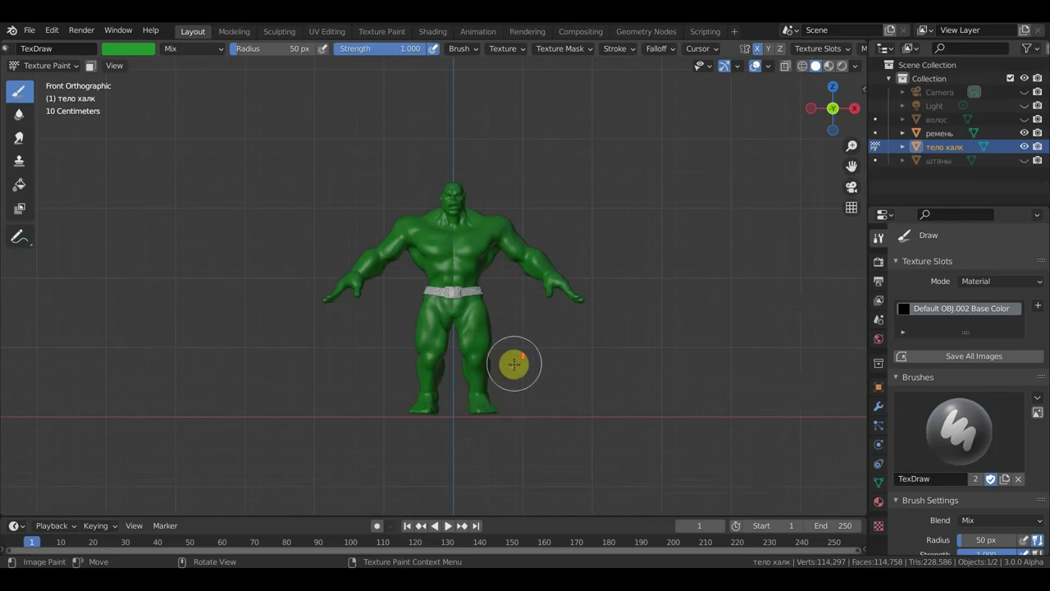
Zoom in on the head and set the brush colour to black.
scroll(512, 364, up, 2)
scroll(544, 333, up, 2)
scroll(567, 317, up, 3)
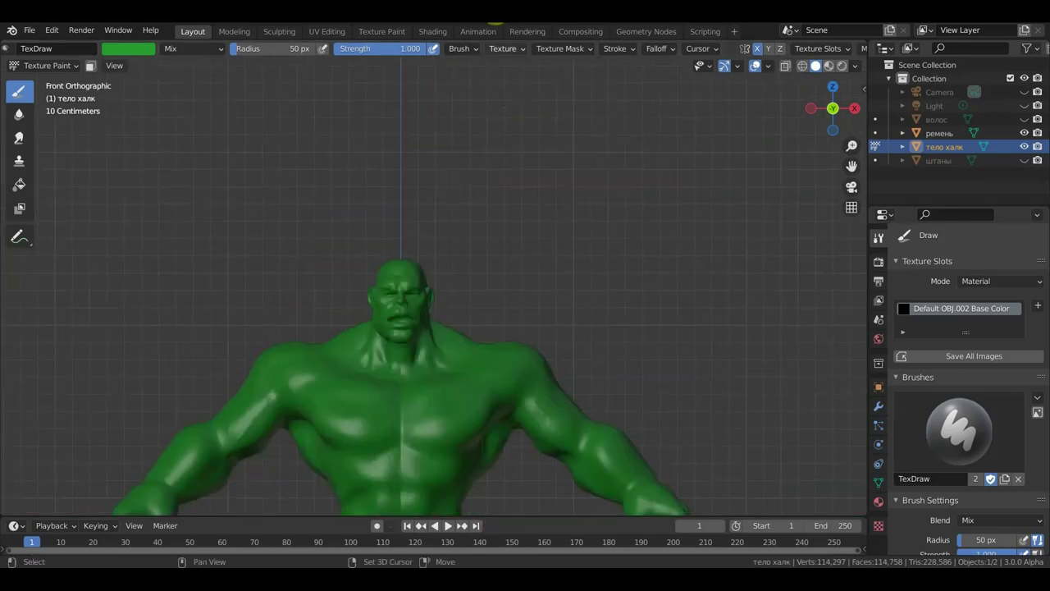
scroll(469, 324, up, 3)
scroll(484, 302, up, 5)
shift+middle_drag(493, 297, 600, 228)
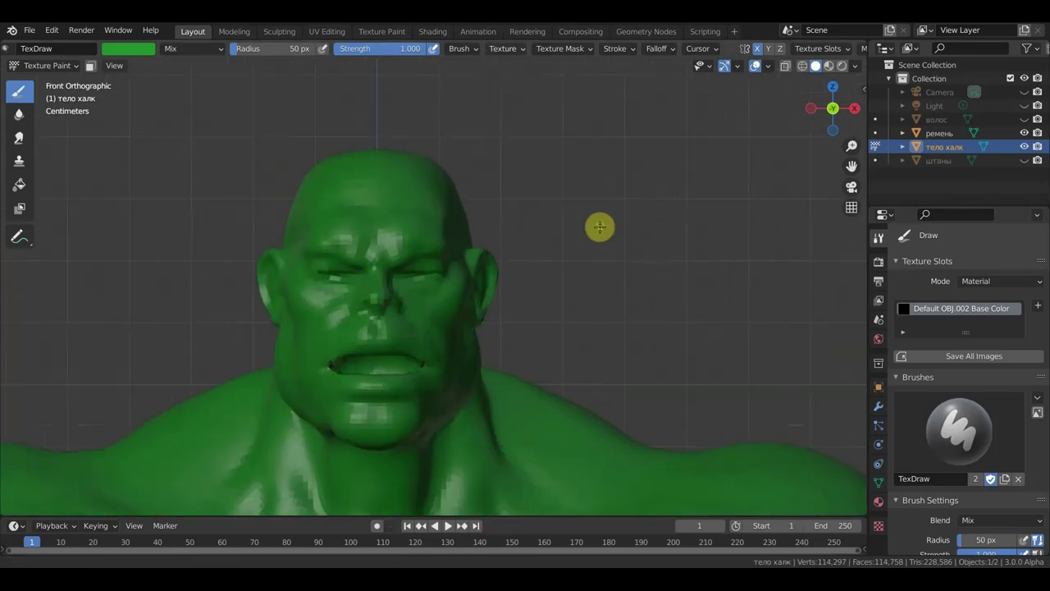
click(150, 55)
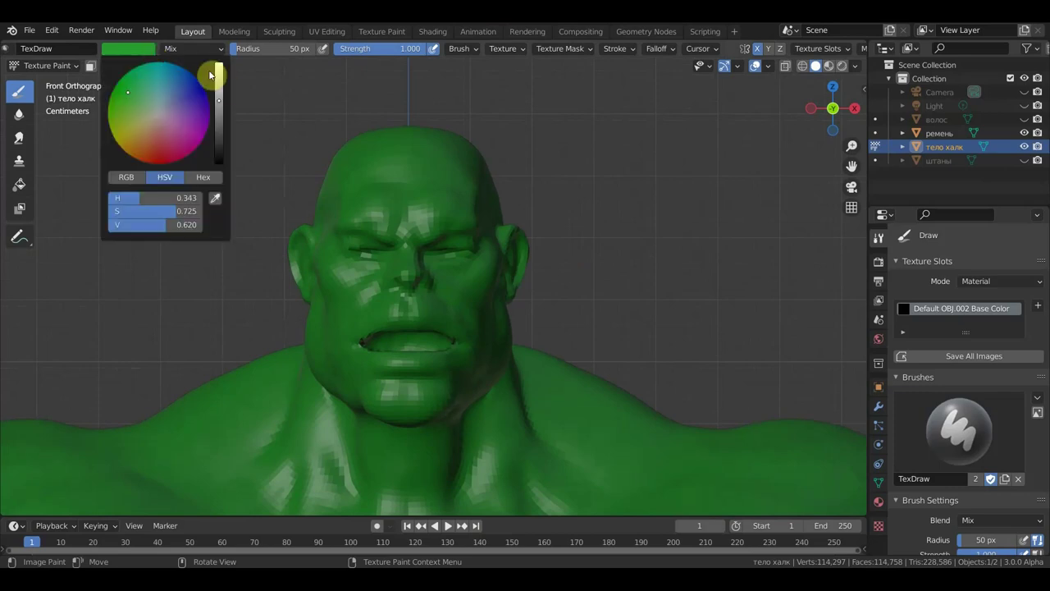
drag(155, 114, 159, 112)
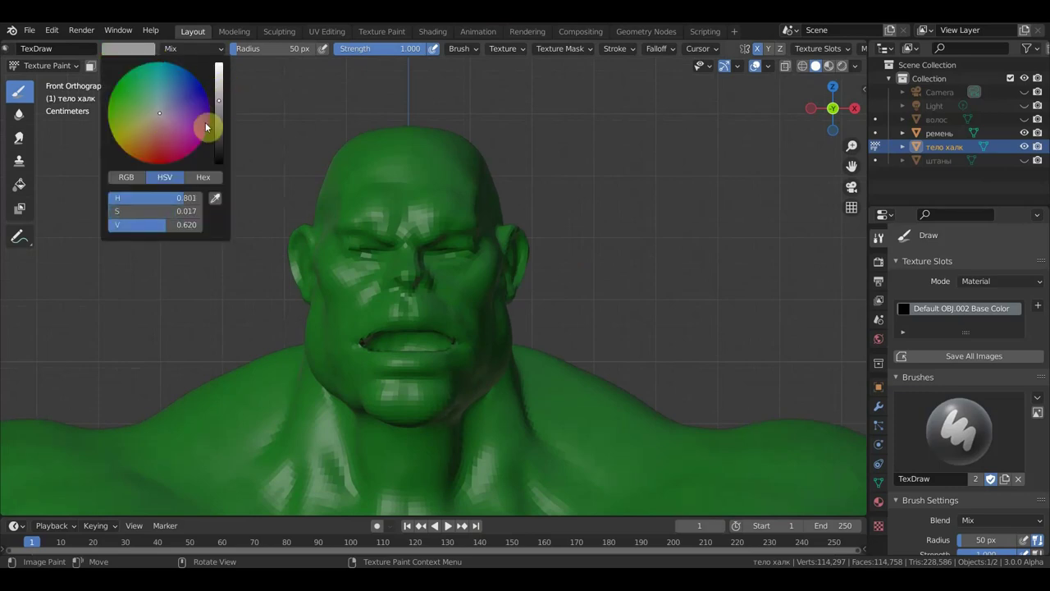
drag(218, 99, 218, 163)
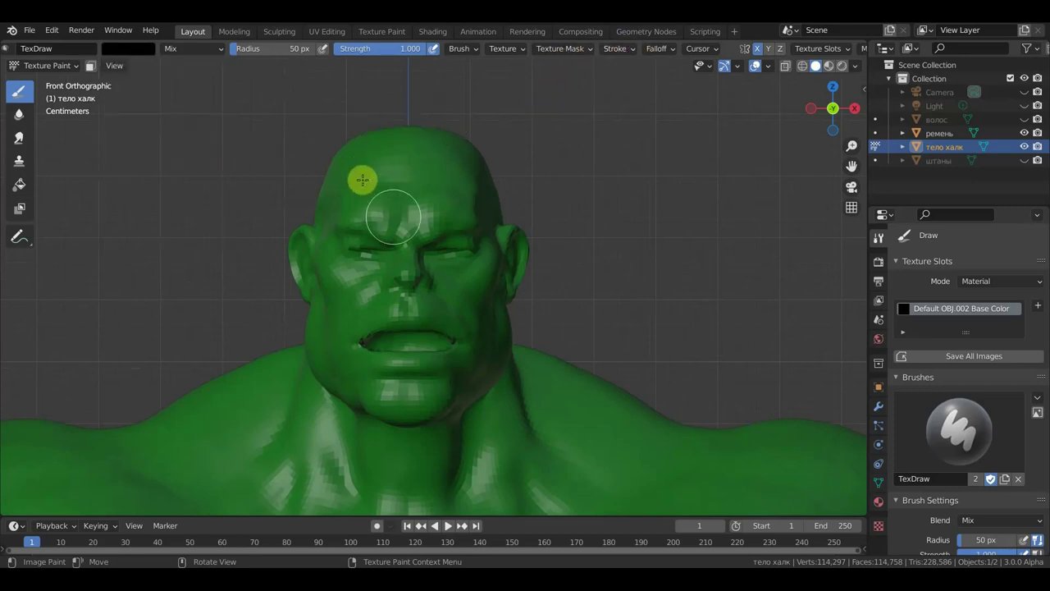
Shrink the brush radius to 12 px and check the painted eyebrows.
key(f)
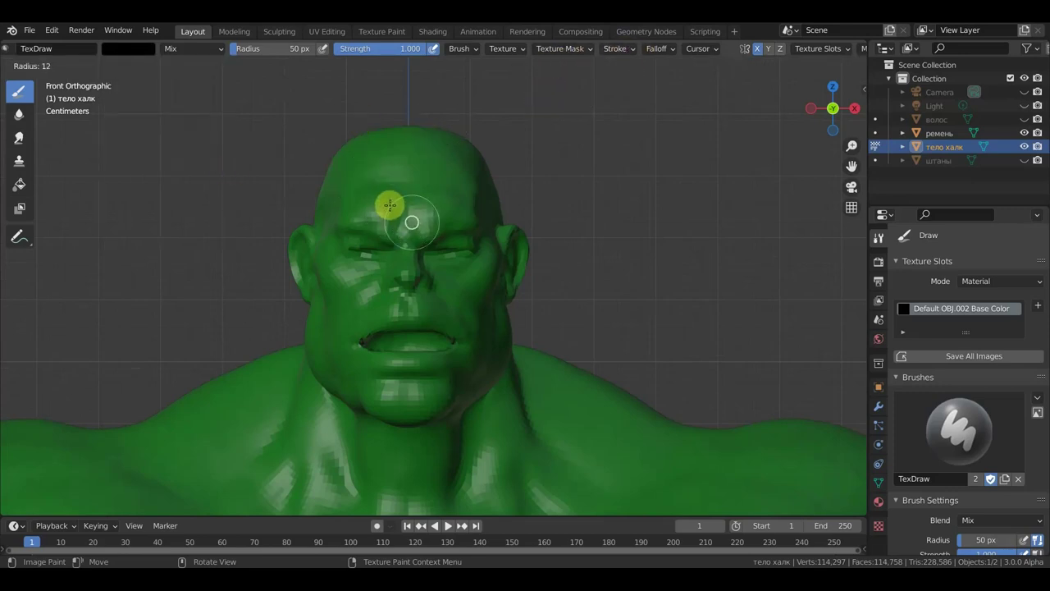
click(412, 222)
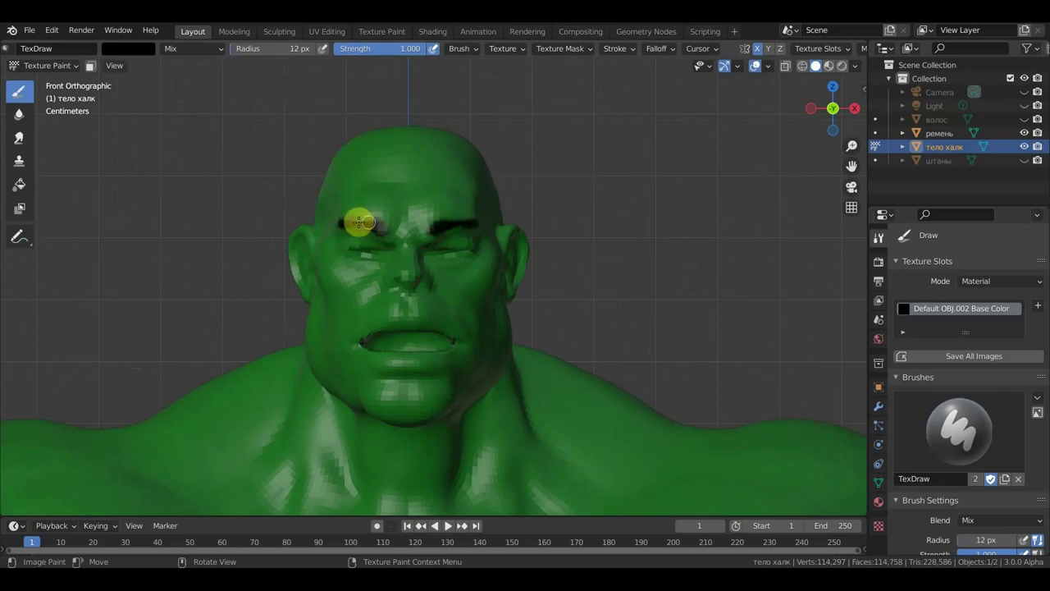
mouse_move(544, 204)
middle_down()
mouse_move(576, 208)
mouse_move(542, 213)
middle_up()
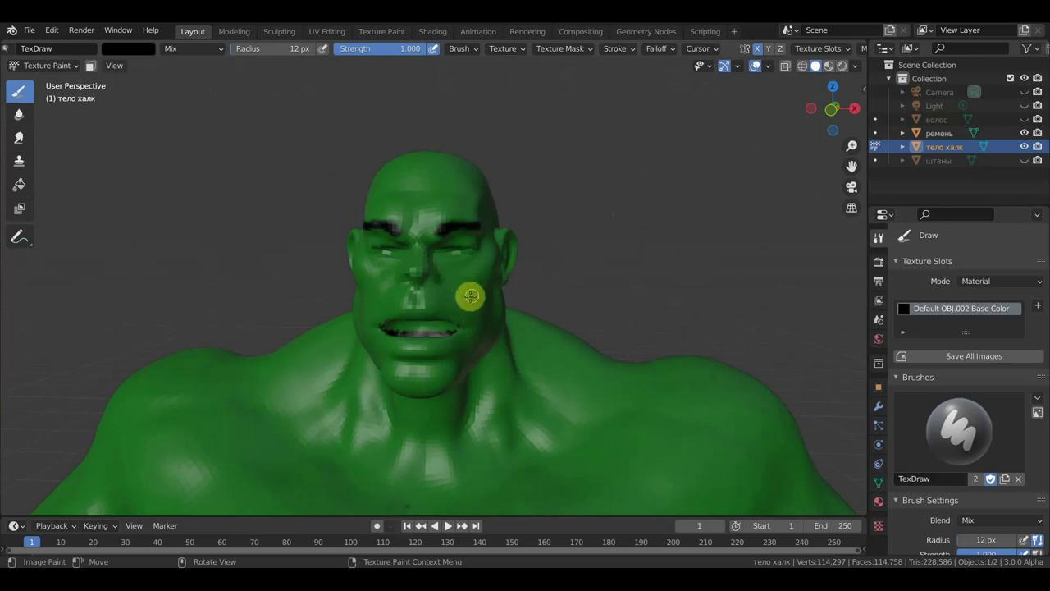
scroll(471, 297, up, 1)
Sample the skin green, paint over the lip mark, and enlarge the brush to 56 px.
key(s)
drag(442, 350, 385, 352)
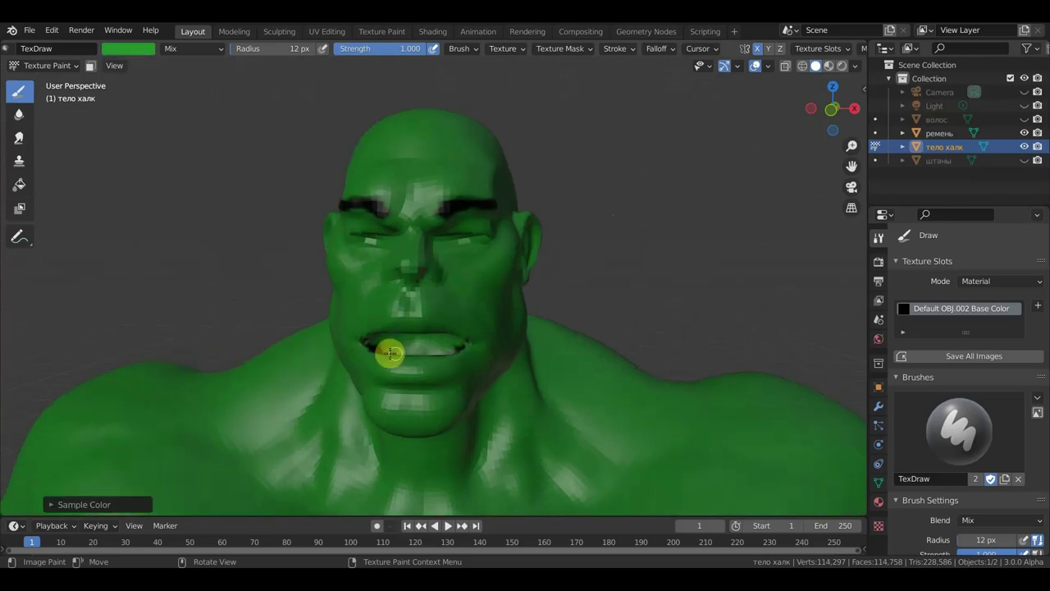
middle_drag(187, 234, 330, 307)
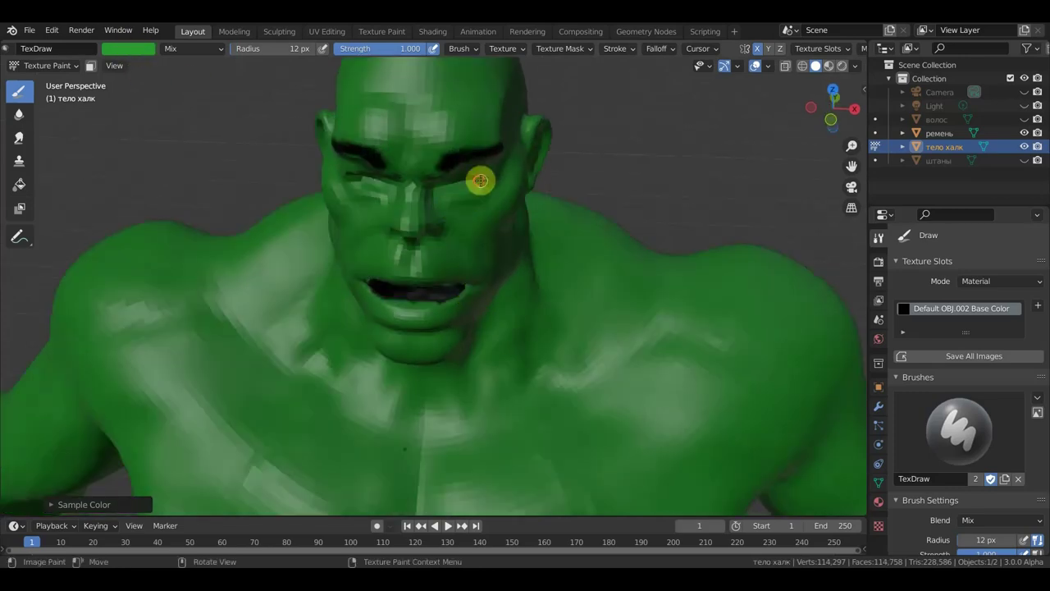
key(f)
click(470, 297)
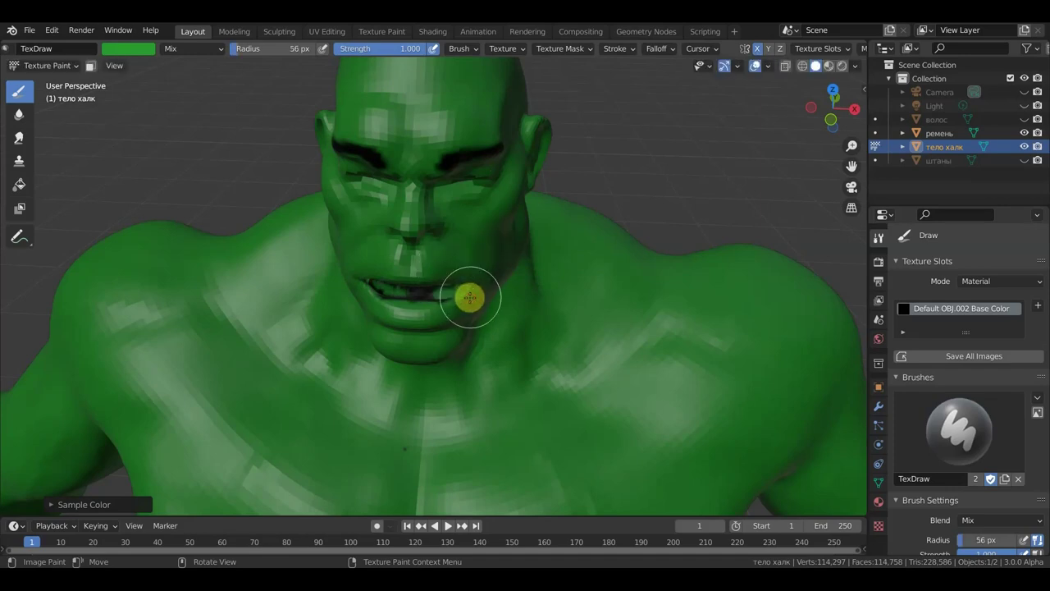
Inspect the head from several angles, return to front orthographic view, and bring up the colour picker.
mouse_move(408, 304)
middle_down()
mouse_move(373, 321)
mouse_move(467, 284)
mouse_move(403, 263)
middle_up()
mouse_move(441, 304)
middle_down()
mouse_move(382, 265)
mouse_move(476, 303)
middle_up()
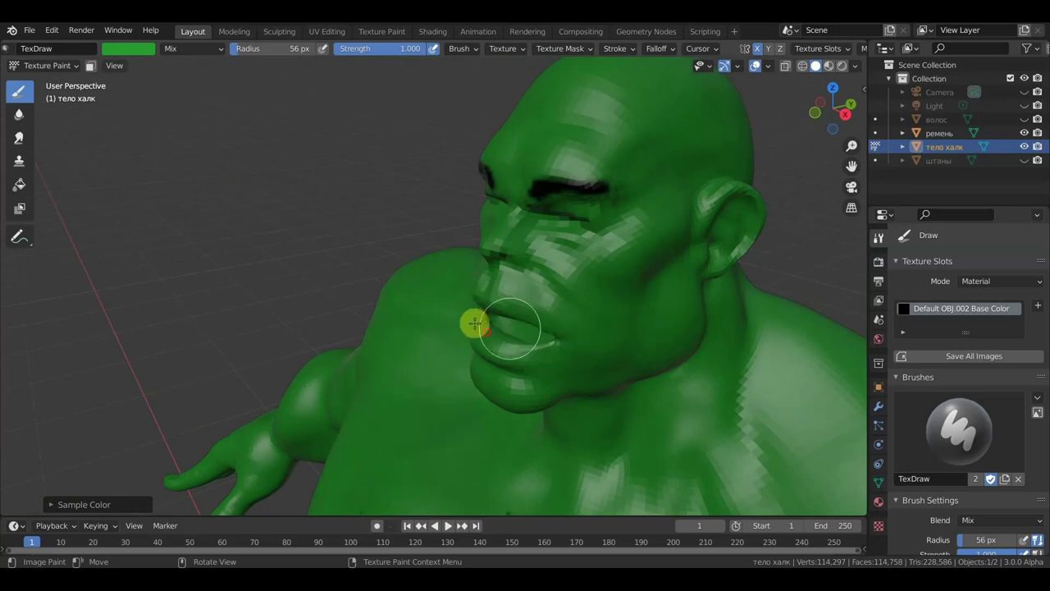
mouse_move(524, 329)
middle_down()
mouse_move(610, 298)
mouse_move(554, 343)
middle_up()
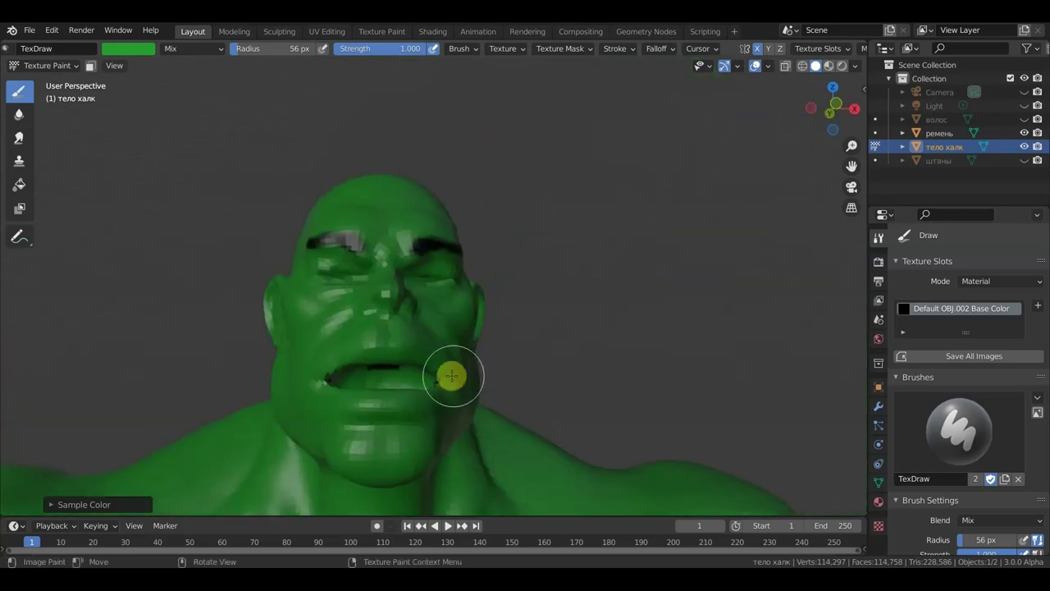
mouse_move(453, 383)
middle_down()
mouse_move(494, 391)
mouse_move(483, 353)
middle_up()
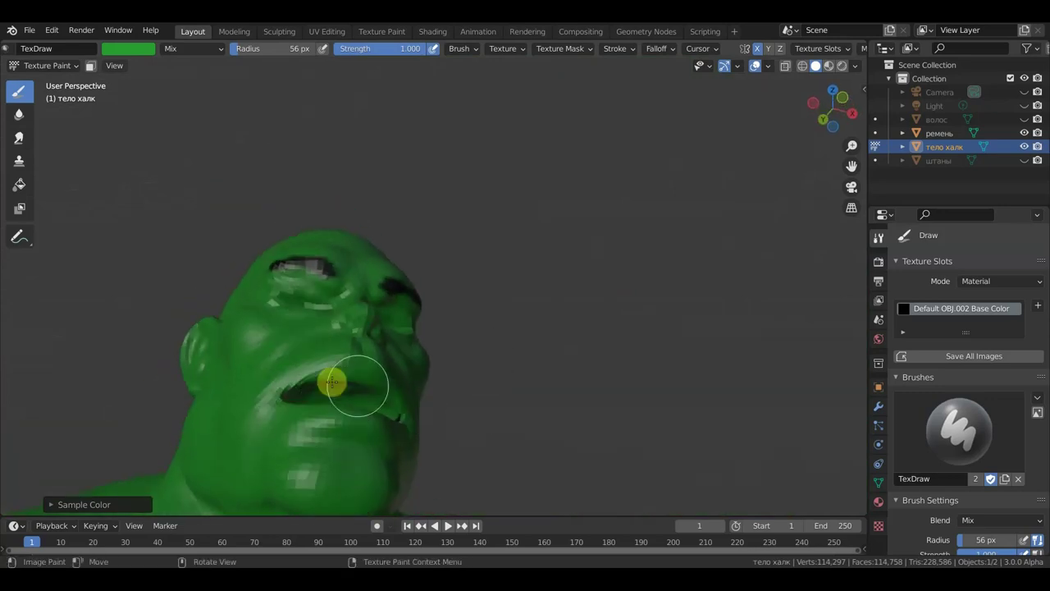
mouse_move(396, 419)
middle_down()
mouse_move(452, 488)
mouse_move(356, 424)
middle_up()
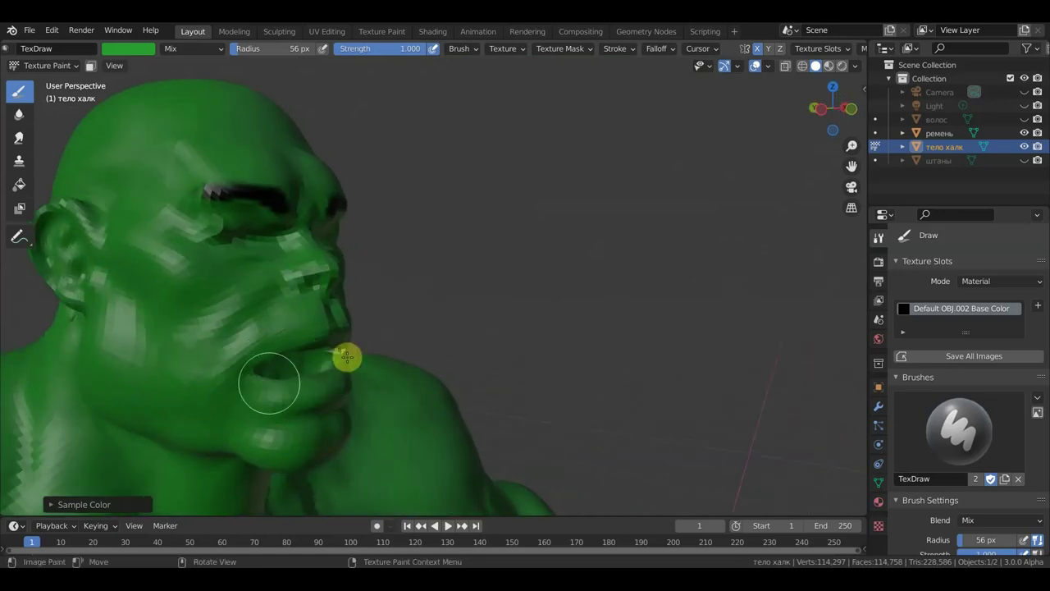
mouse_move(383, 353)
middle_down()
mouse_move(300, 352)
mouse_move(402, 394)
middle_up()
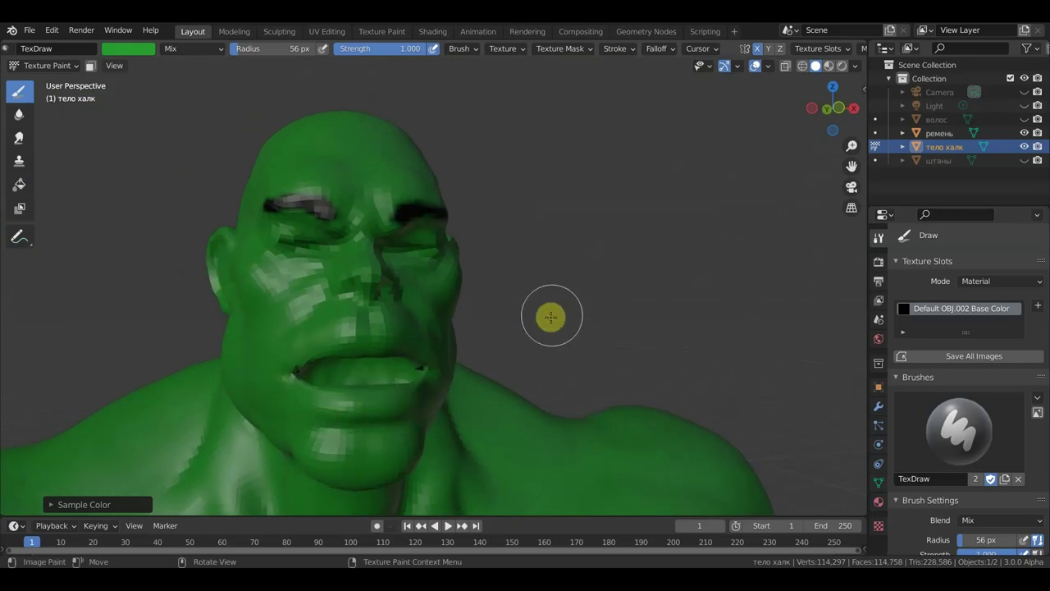
key(KP_1)
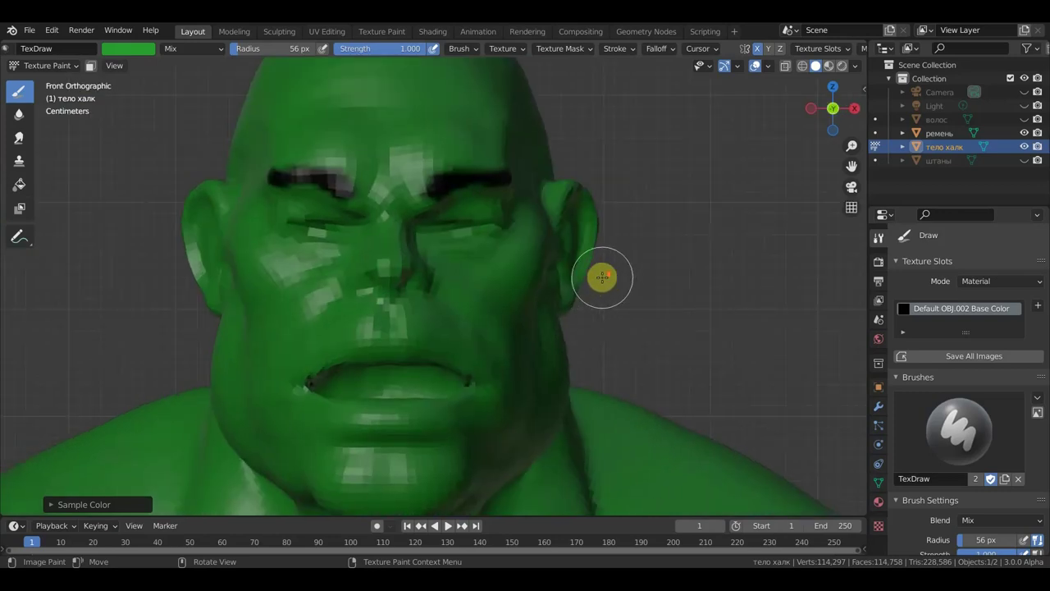
scroll(603, 277, down, 2)
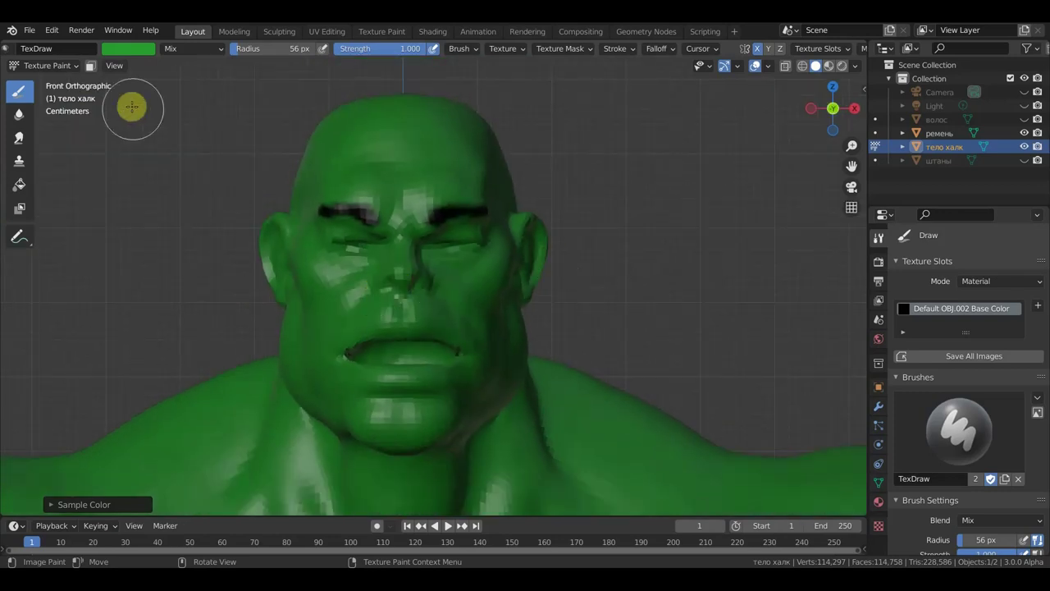
click(141, 49)
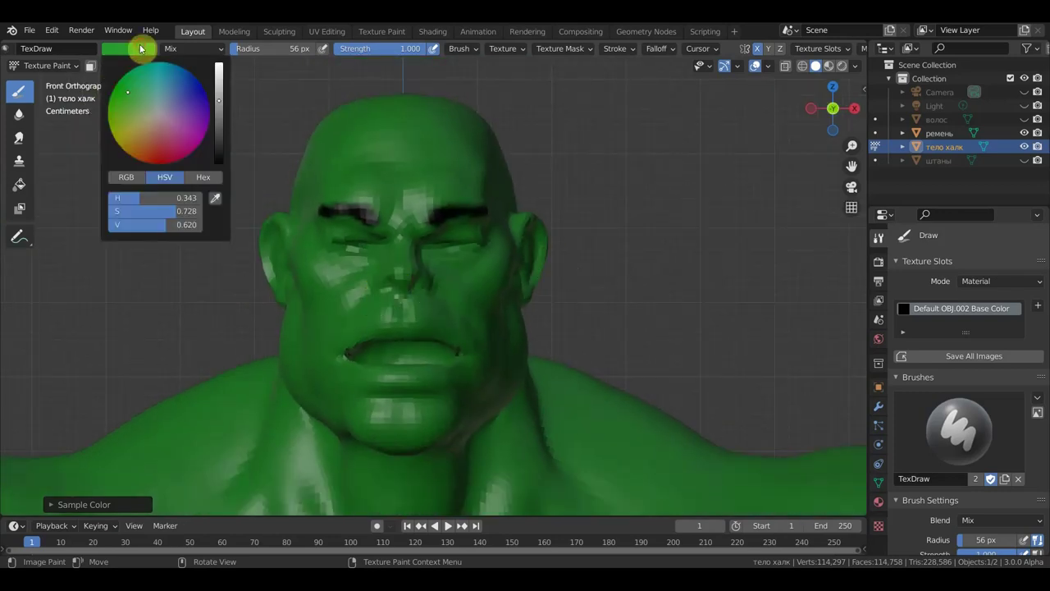
Set the brush to a brighter red, radius 31 px, with slightly higher strength.
click(162, 150)
drag(170, 224, 194, 224)
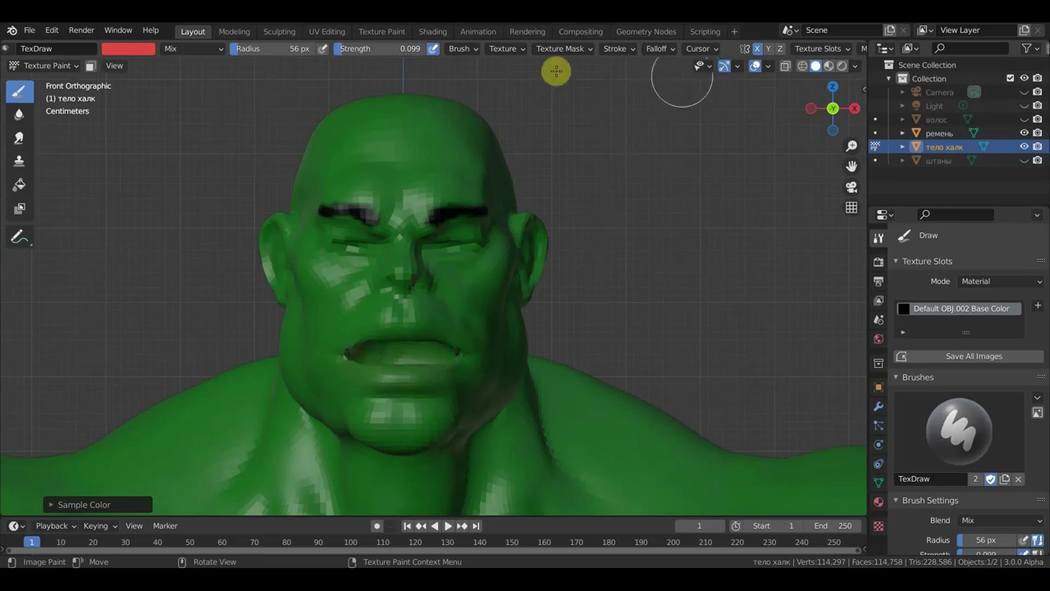
key(f)
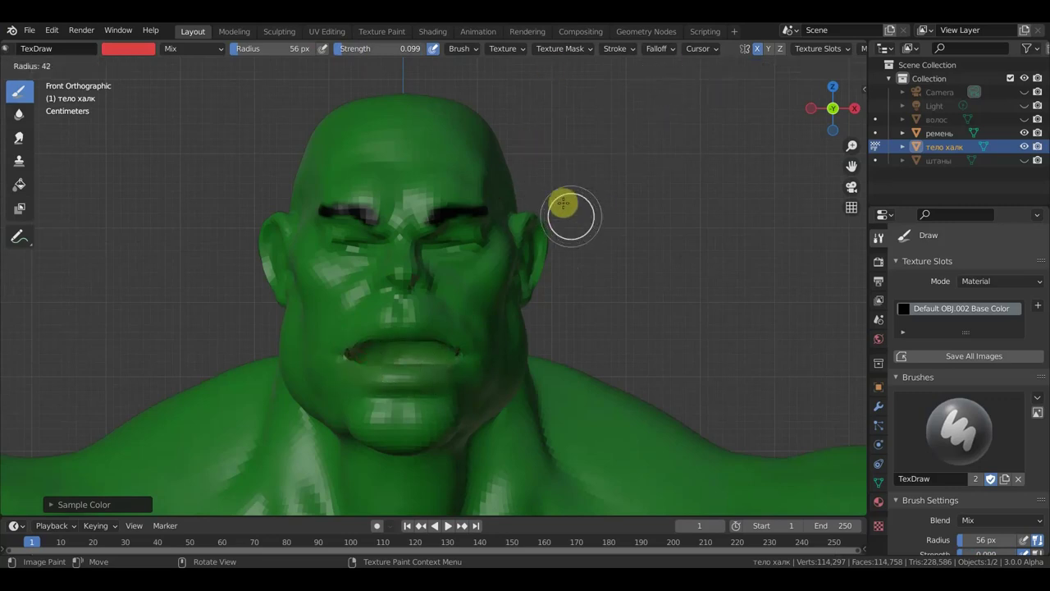
click(557, 197)
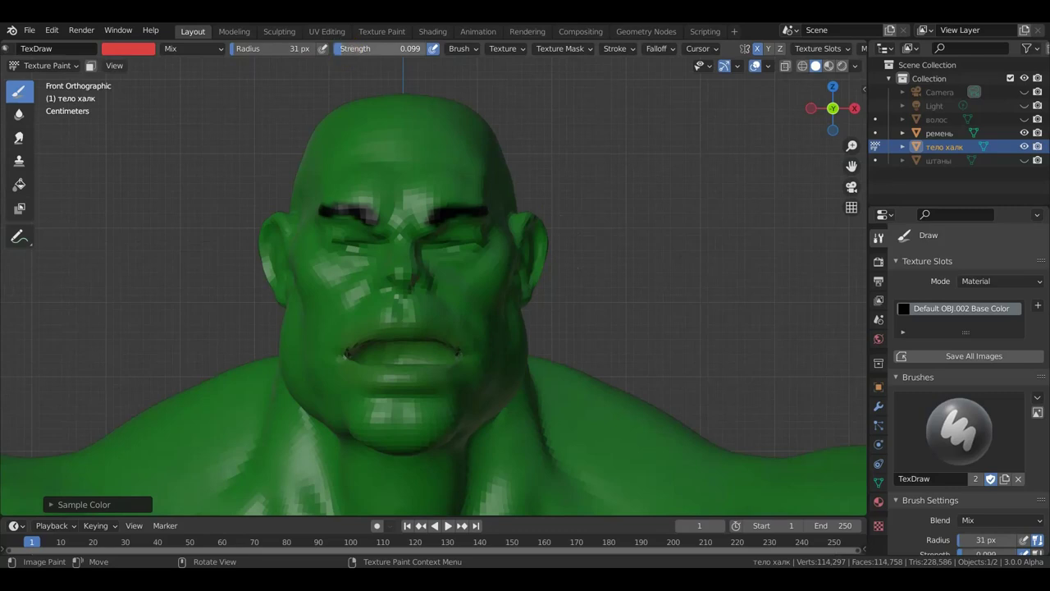
drag(351, 49, 361, 49)
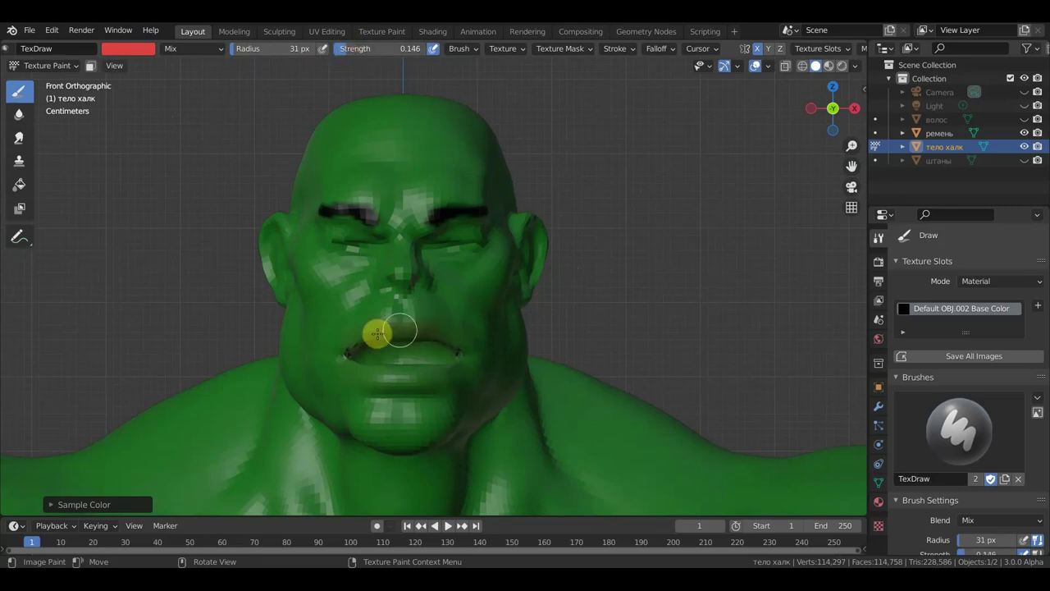
Tint the lips with faint red paint from two angles.
mouse_move(359, 348)
mouse_down()
mouse_move(418, 334)
mouse_move(352, 352)
mouse_move(399, 377)
mouse_move(347, 364)
mouse_move(417, 372)
mouse_up()
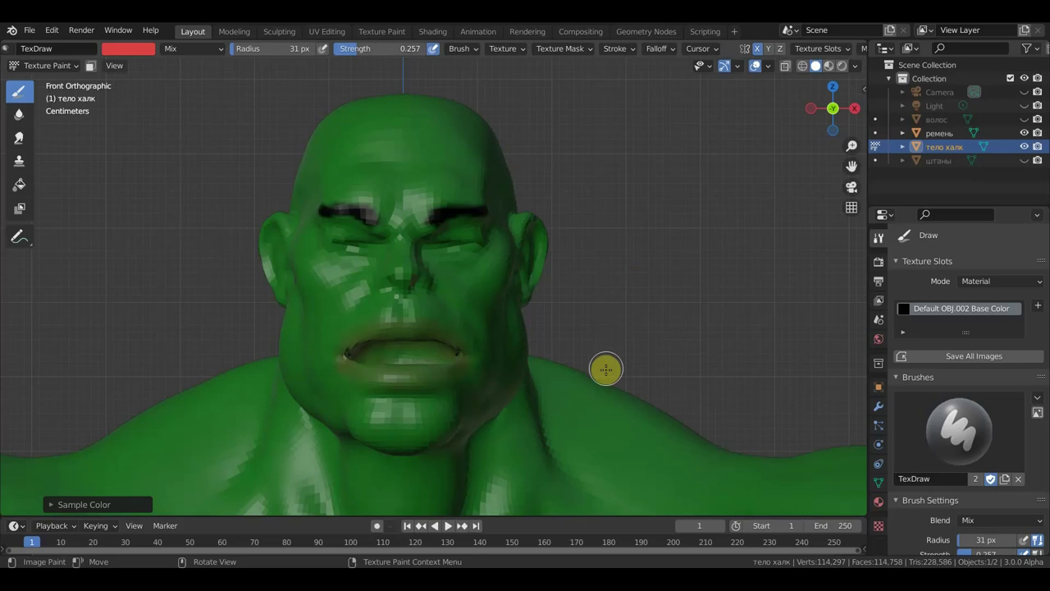
middle_drag(633, 274, 487, 325)
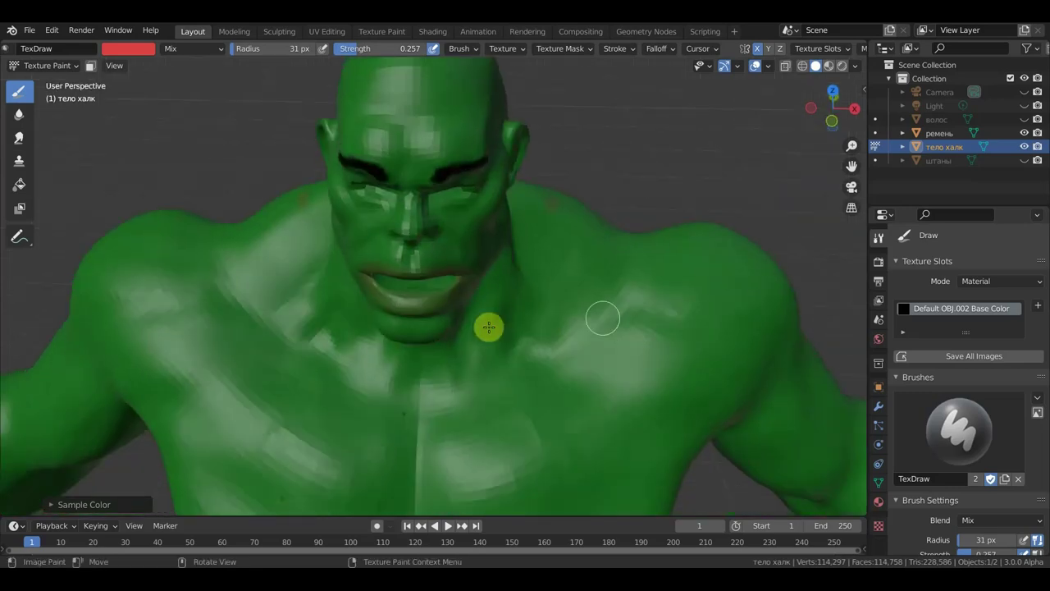
drag(440, 296, 364, 270)
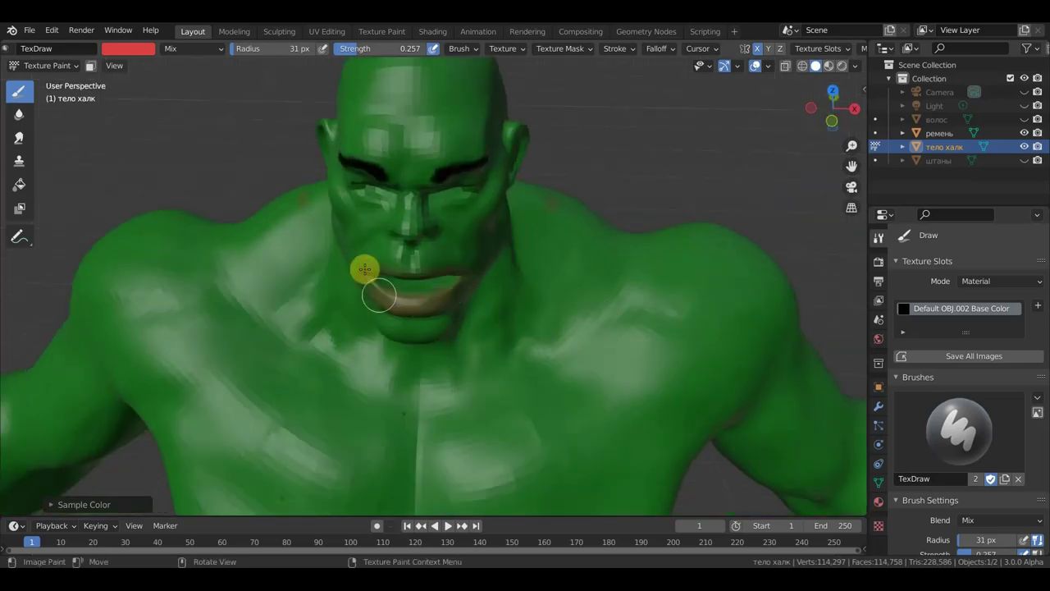
middle_drag(667, 161, 671, 101)
scroll(670, 101, down, 2)
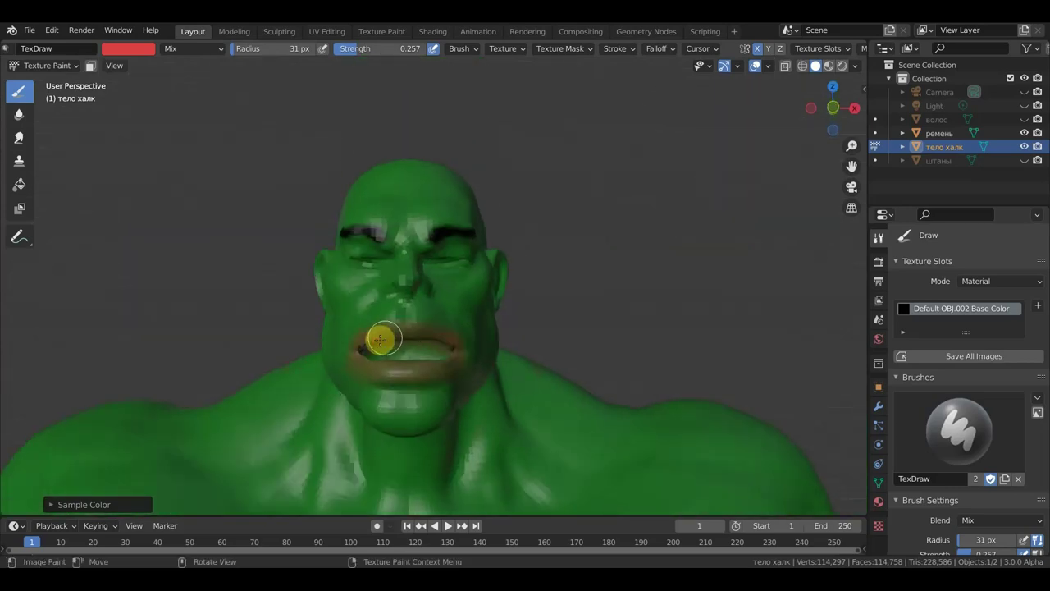
Orbit around the head, return to front view, and bring up the brush colour picker.
mouse_move(577, 298)
middle_down()
mouse_move(602, 287)
mouse_move(651, 297)
mouse_move(640, 281)
mouse_move(314, 331)
middle_up()
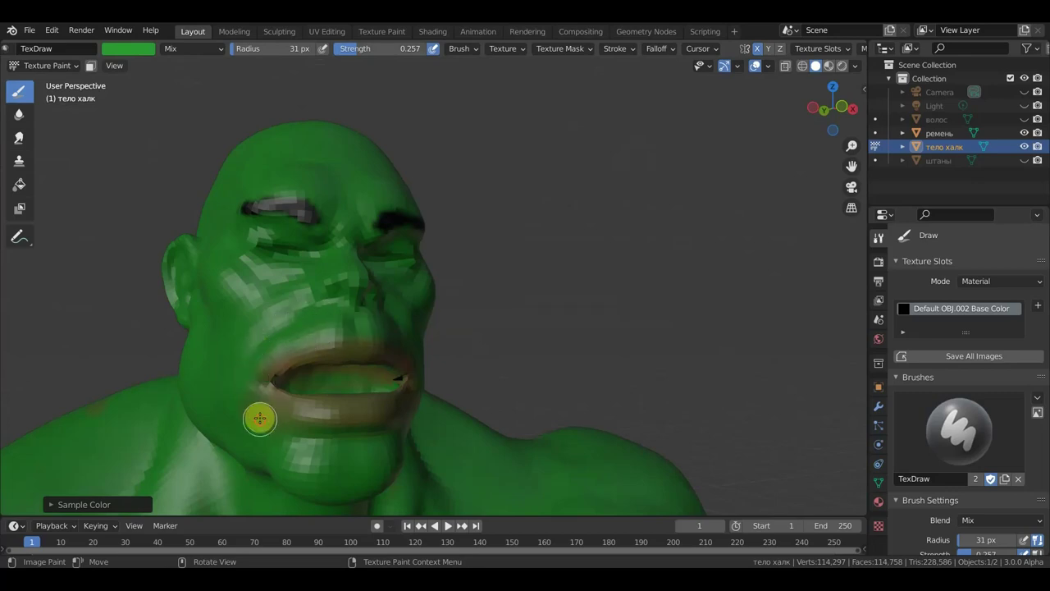
middle_drag(563, 348, 579, 328)
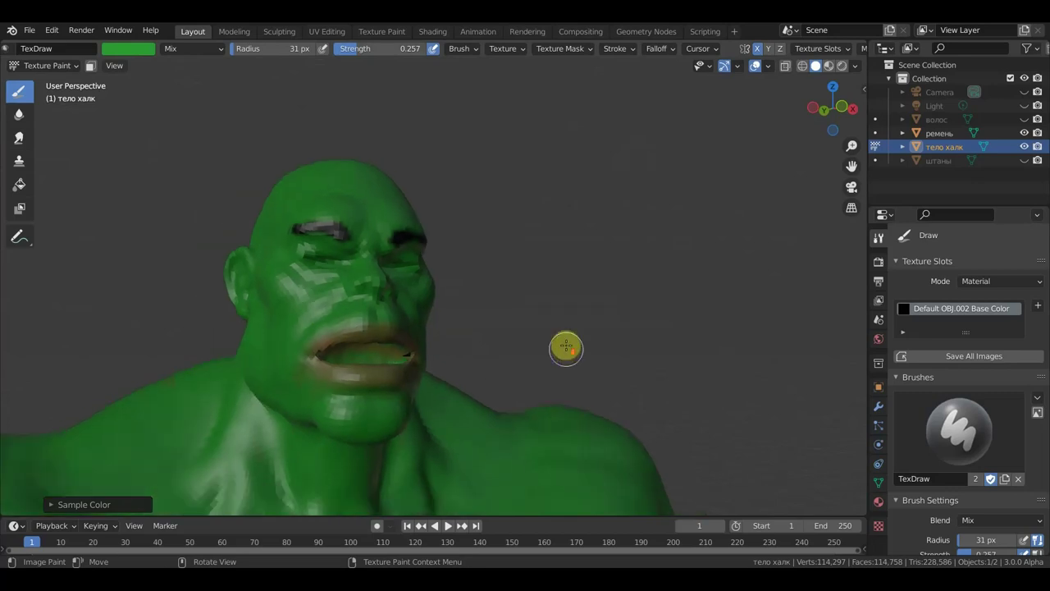
key(KP_1)
scroll(586, 321, down, 2)
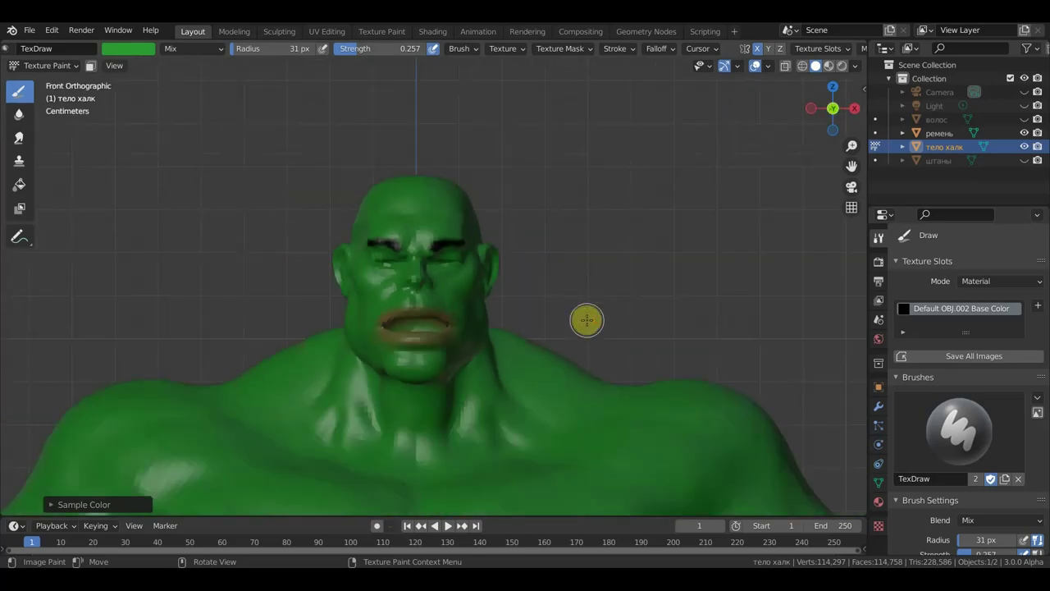
scroll(589, 318, down, 2)
scroll(592, 316, down, 1)
click(136, 46)
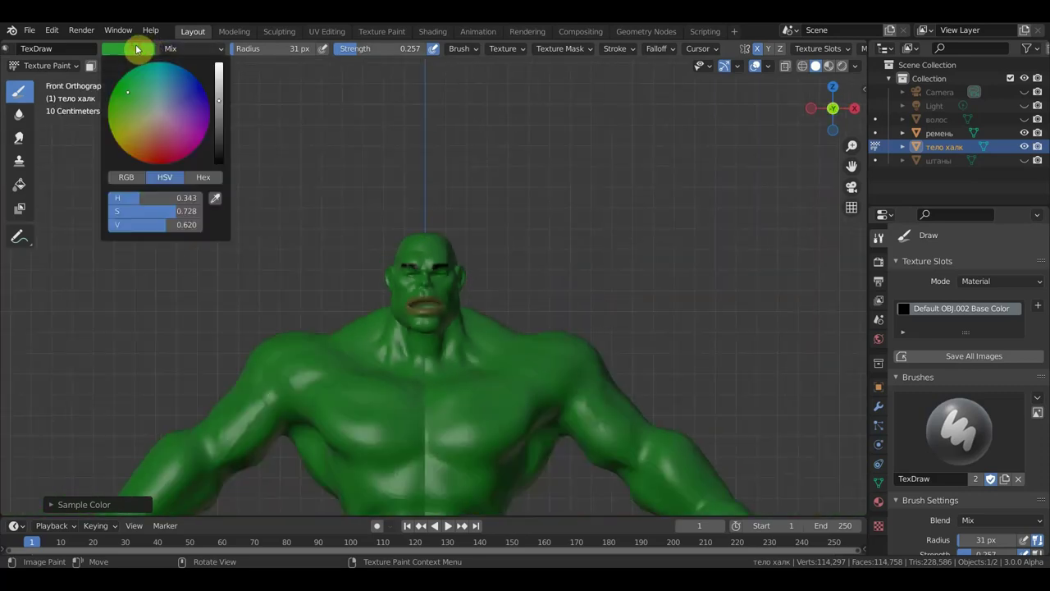
Drain the brush colour's saturation and darken it toward near-black.
click(161, 113)
drag(222, 107, 220, 154)
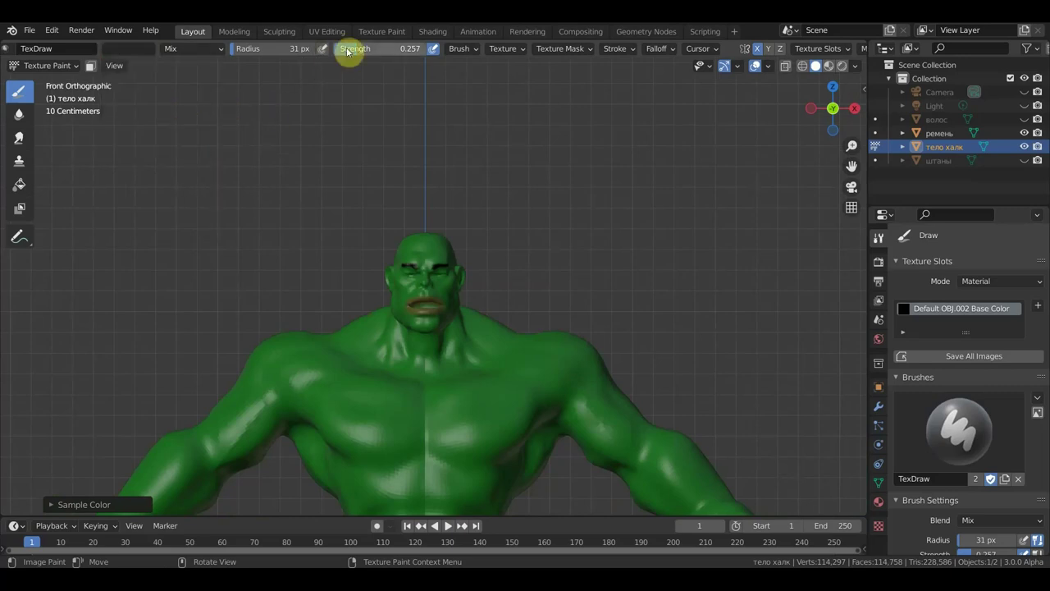
scroll(558, 232, down, 1)
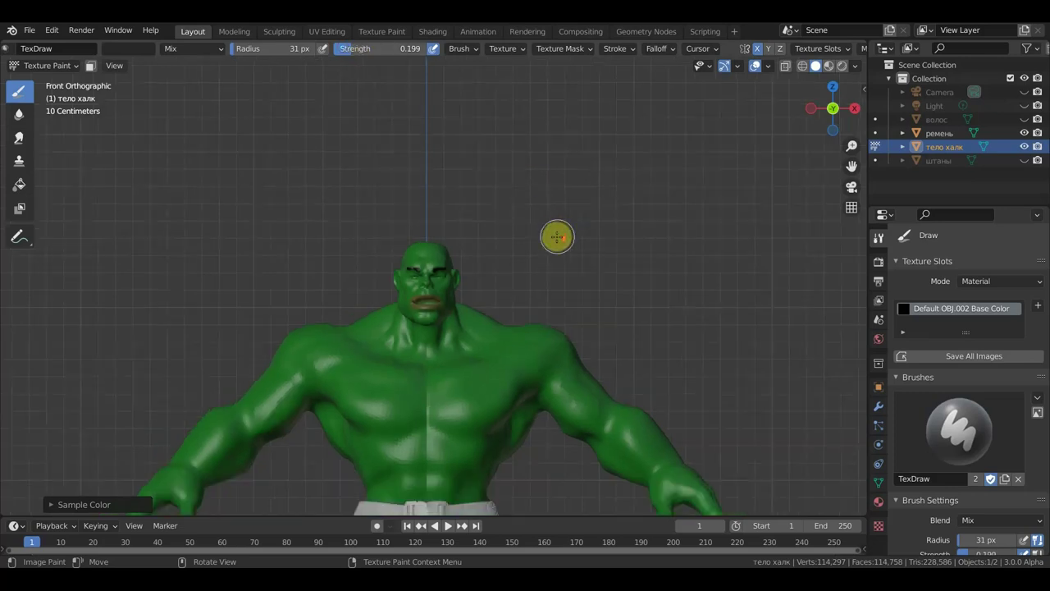
scroll(558, 232, down, 1)
shift+scroll(556, 223, down, 2)
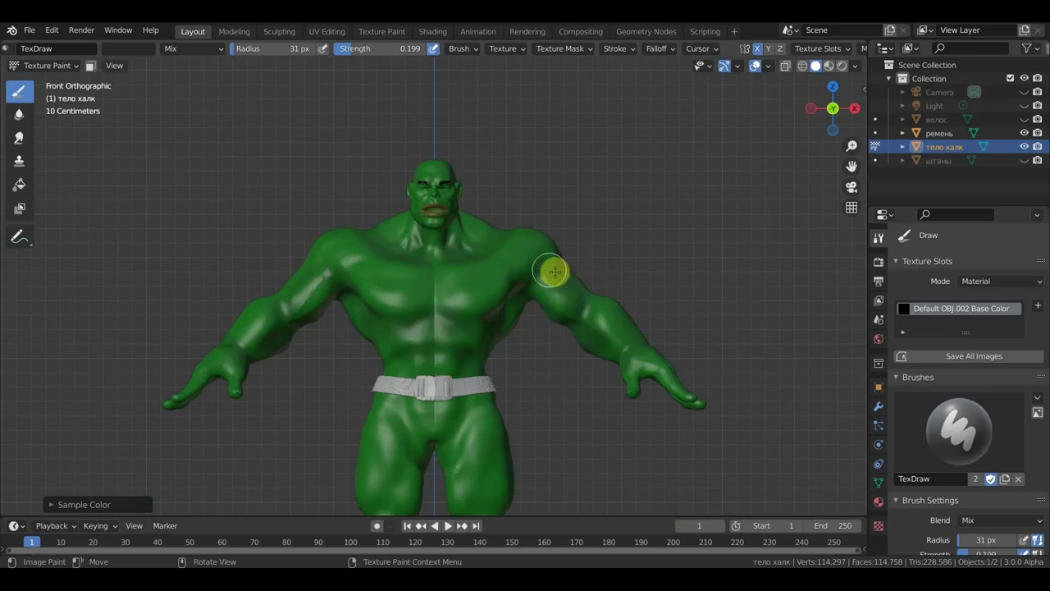
Sample the green skin colour back onto the brush and orbit to the model's back.
middle_drag(628, 230, 604, 259)
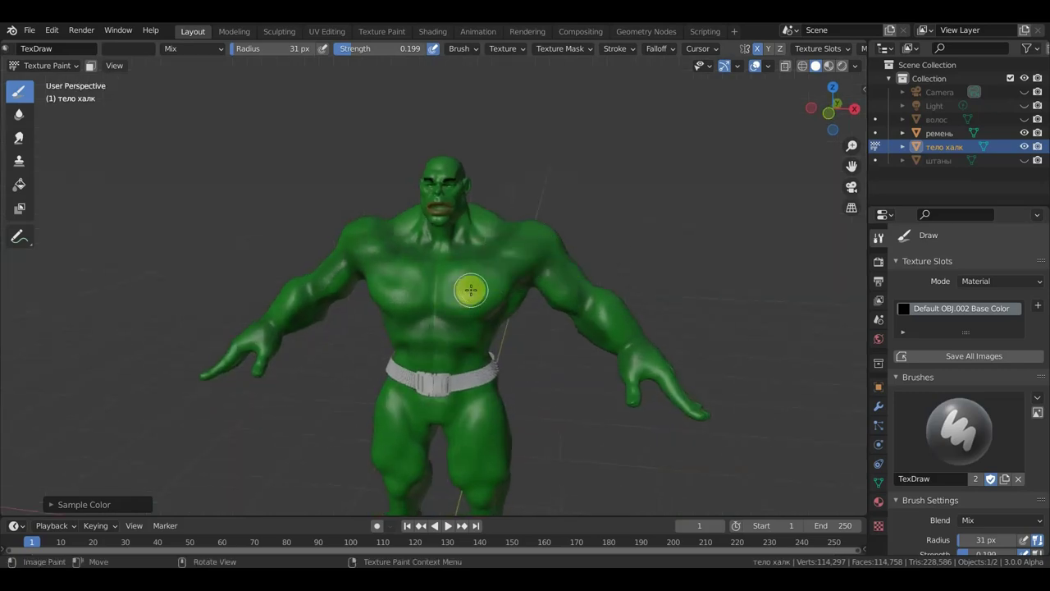
key(s)
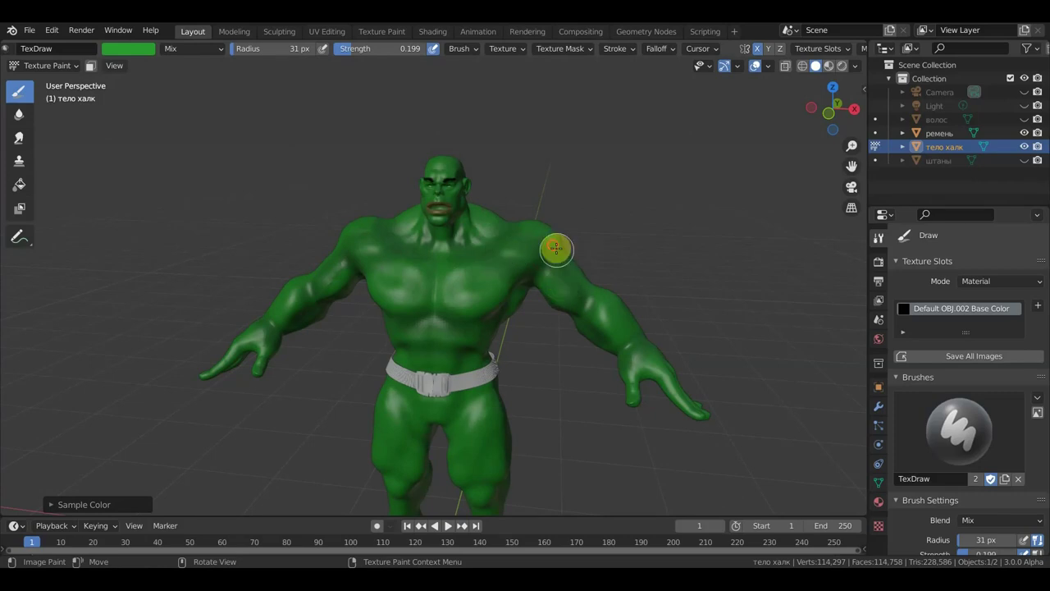
mouse_move(648, 255)
middle_down()
mouse_move(413, 262)
mouse_move(369, 244)
mouse_move(395, 258)
middle_up()
click(139, 50)
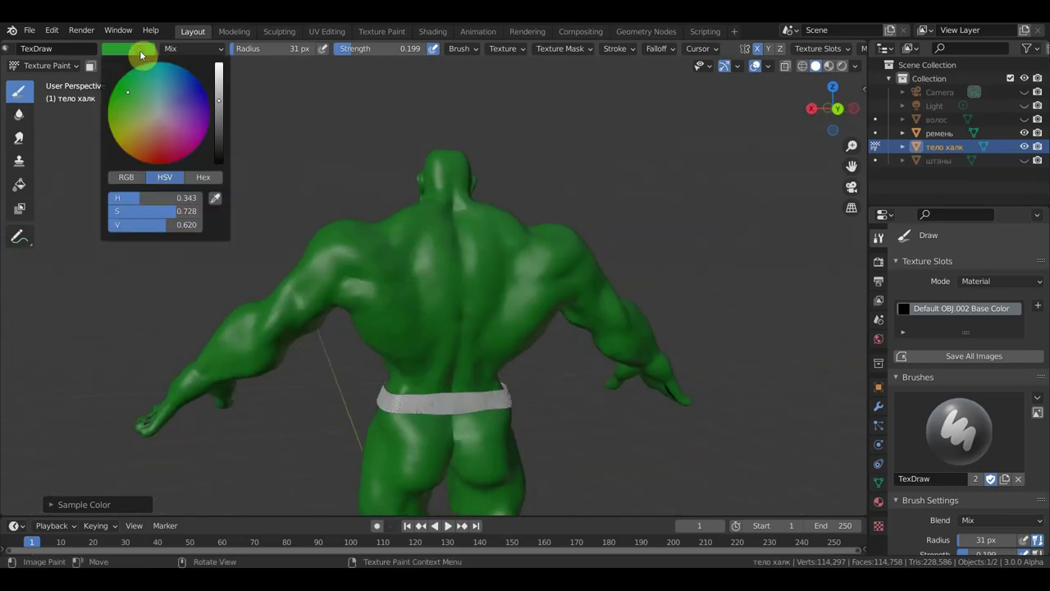
Set the brush colour to black (Value 0) and lower Strength to 0.111.
click(161, 112)
drag(218, 100, 218, 164)
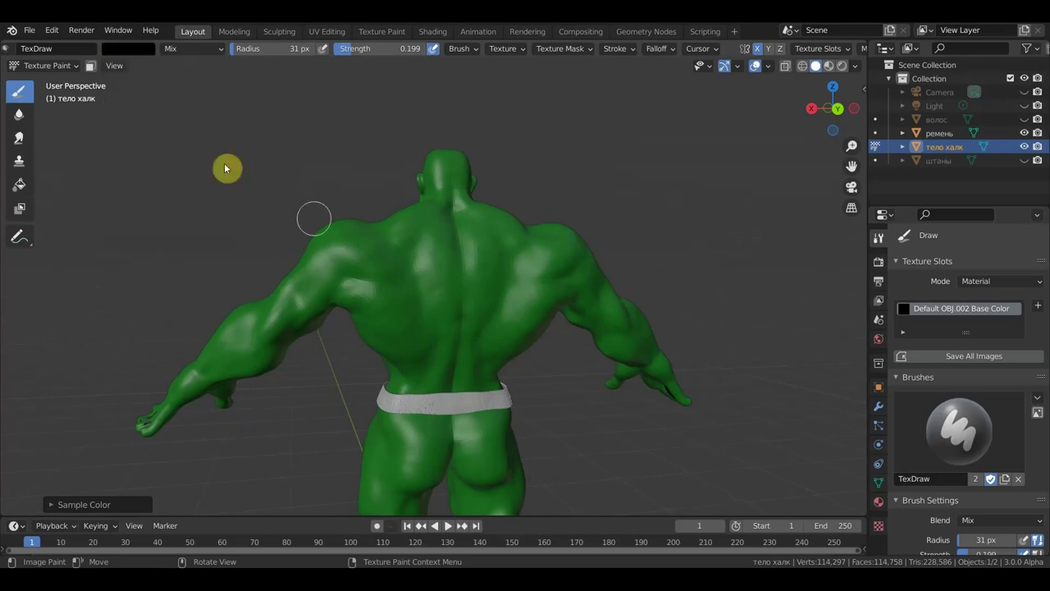
middle_drag(403, 251, 405, 252)
scroll(405, 253, down, 2)
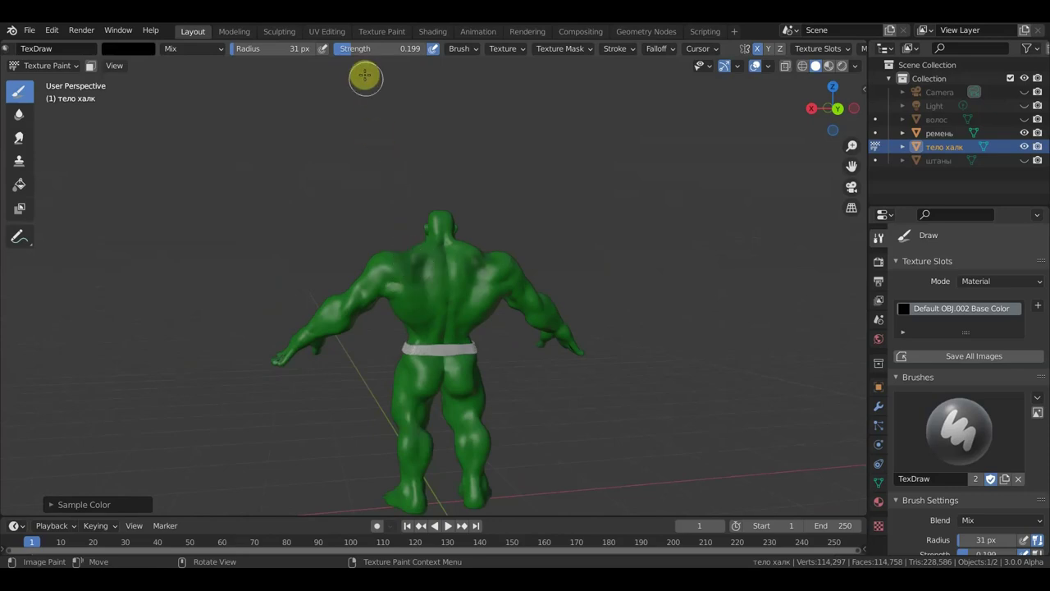
drag(350, 57, 345, 52)
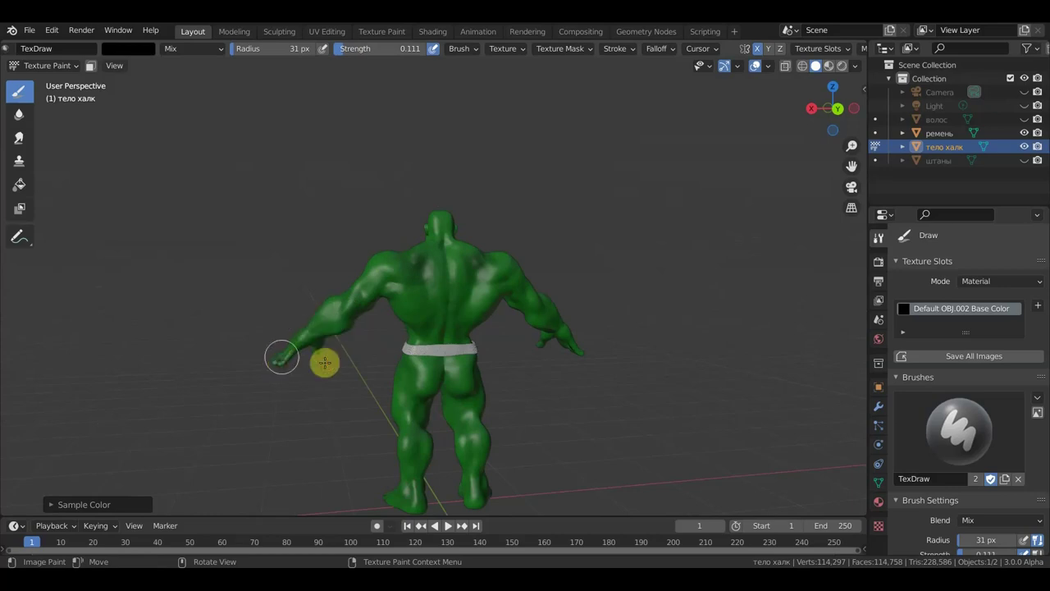
Orbit the Hulk from below, behind, front and above, then frame the head.
middle_drag(331, 405, 305, 332)
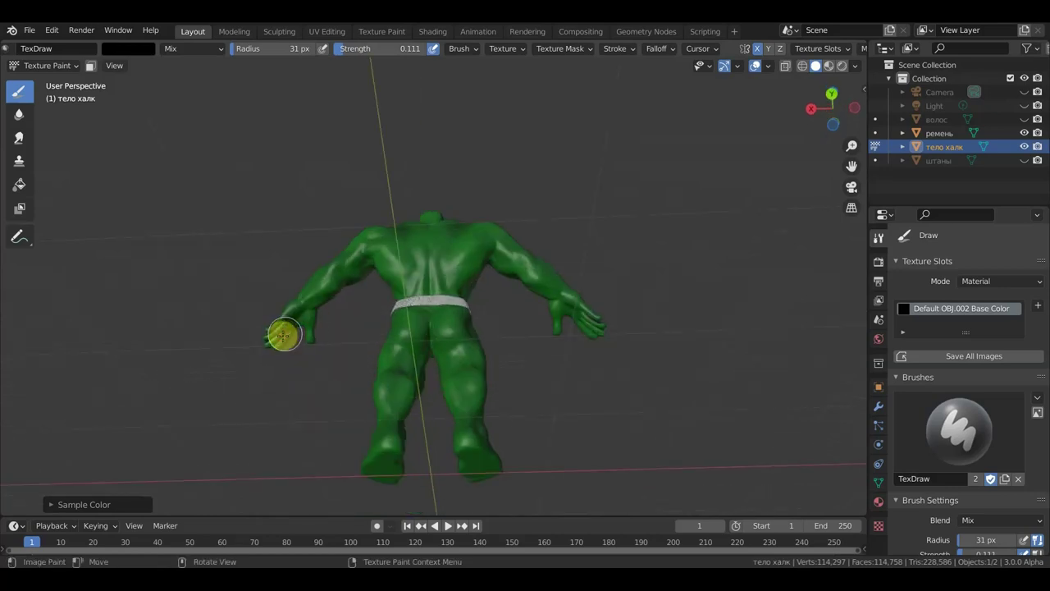
mouse_move(276, 235)
middle_down()
mouse_move(312, 304)
mouse_move(425, 337)
middle_up()
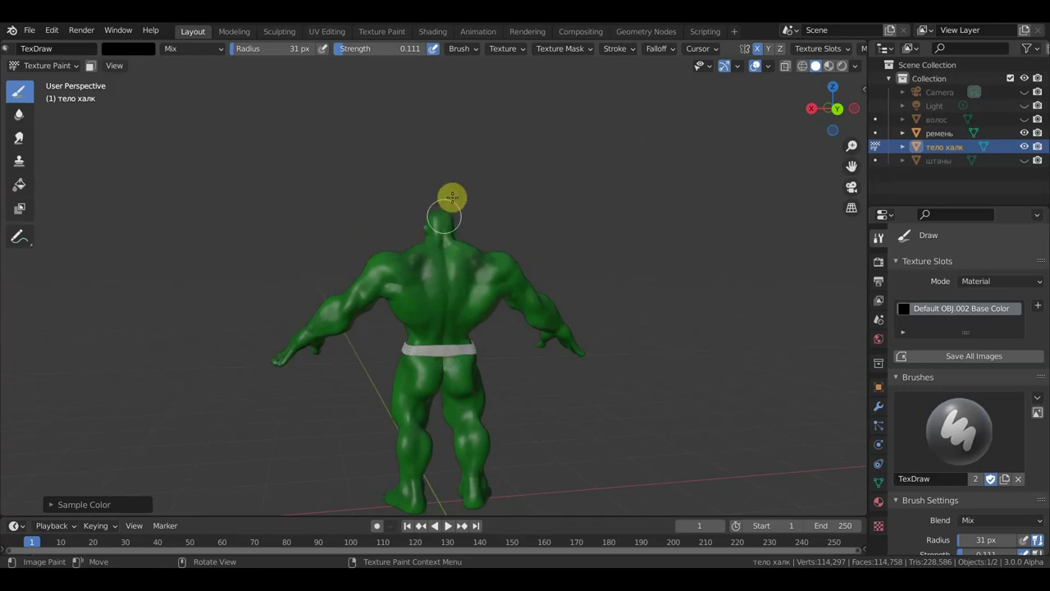
mouse_move(541, 241)
middle_down()
mouse_move(745, 237)
mouse_move(525, 237)
mouse_move(491, 210)
mouse_move(568, 230)
mouse_move(575, 216)
middle_up()
alt+middle_drag(627, 161, 580, 281)
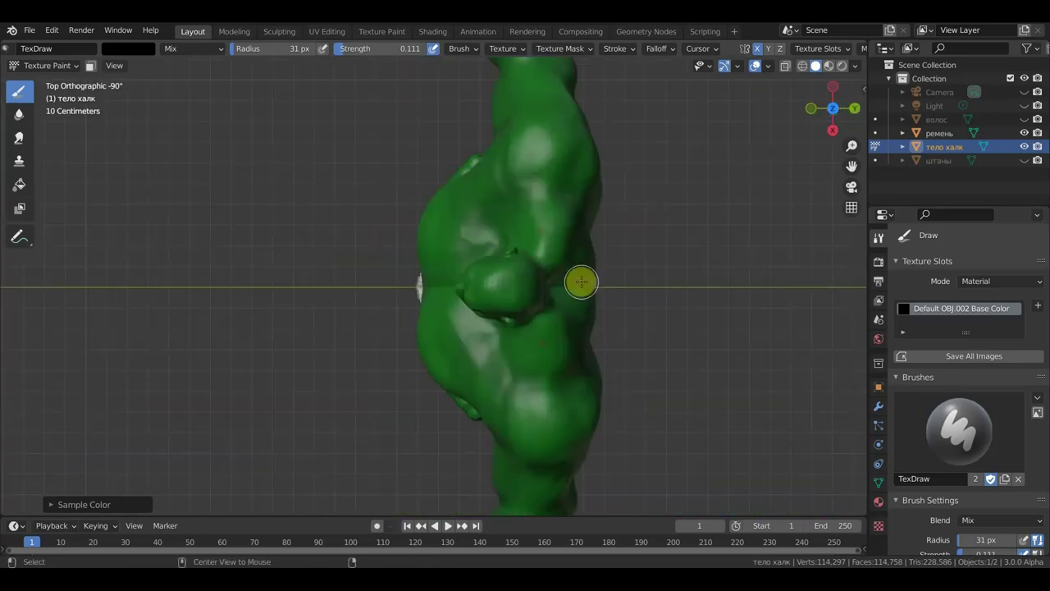
mouse_move(692, 164)
middle_down()
mouse_move(708, 249)
mouse_move(704, 200)
middle_up()
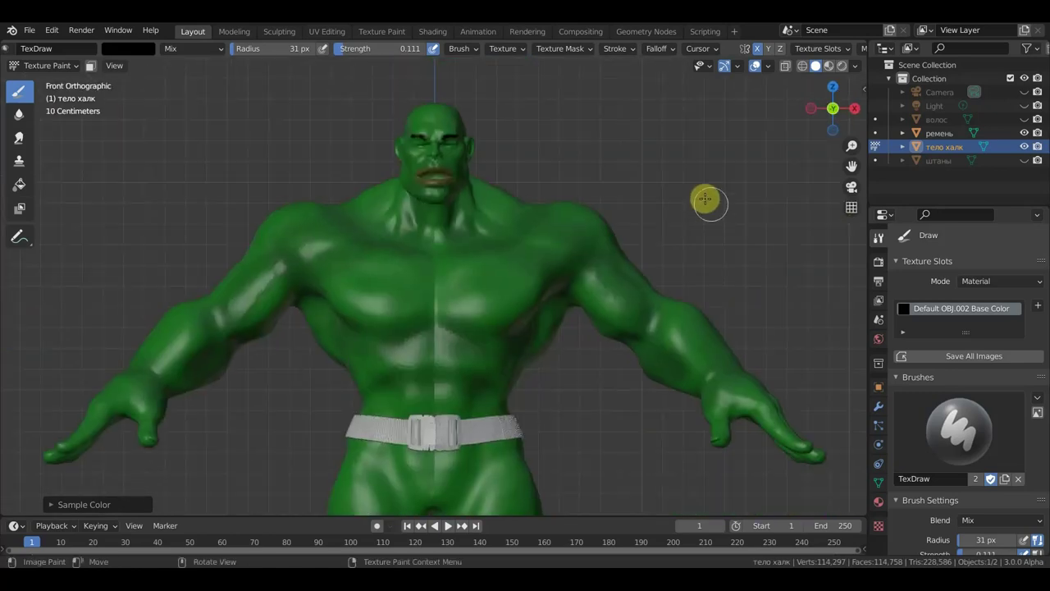
scroll(637, 192, up, 3)
mouse_move(582, 188)
shift+middle_down()
mouse_move(556, 323)
mouse_move(552, 312)
shift+middle_up()
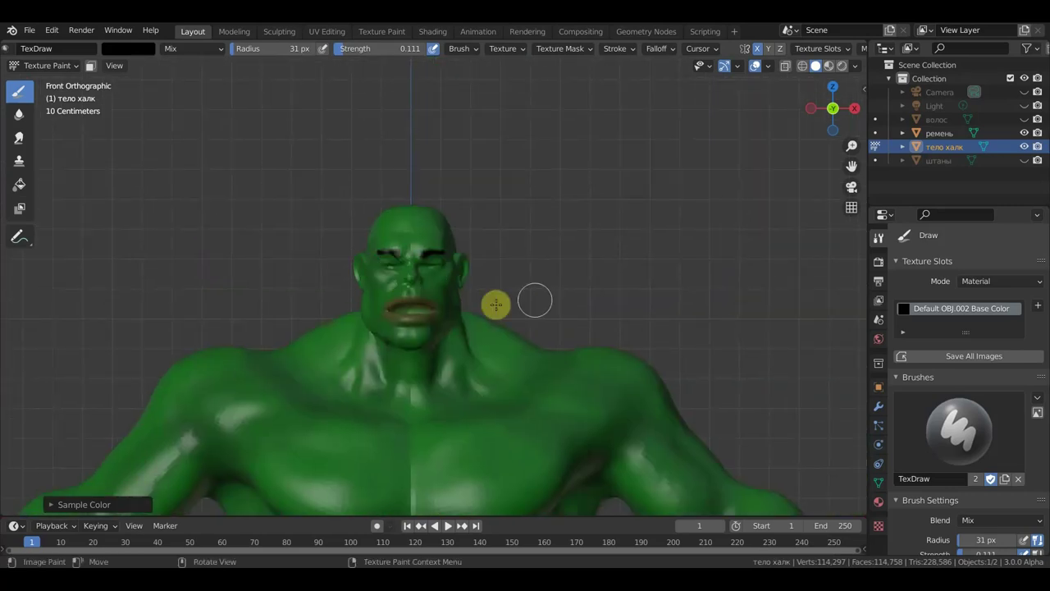
scroll(534, 292, down, 1)
scroll(534, 292, down, 1)
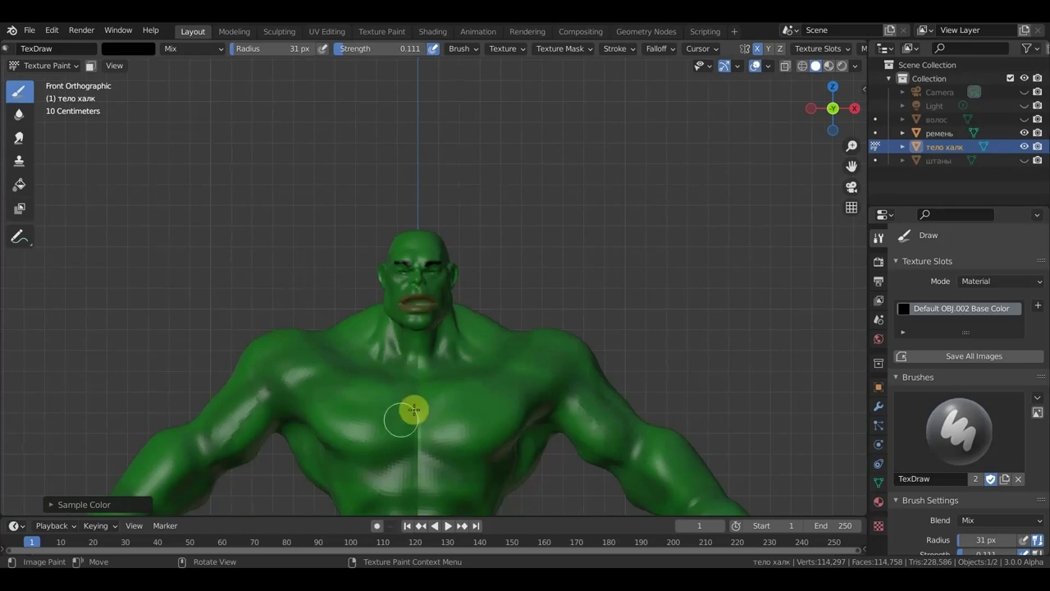
Sample the skin green onto the brush and orbit to the model's back.
key(s)
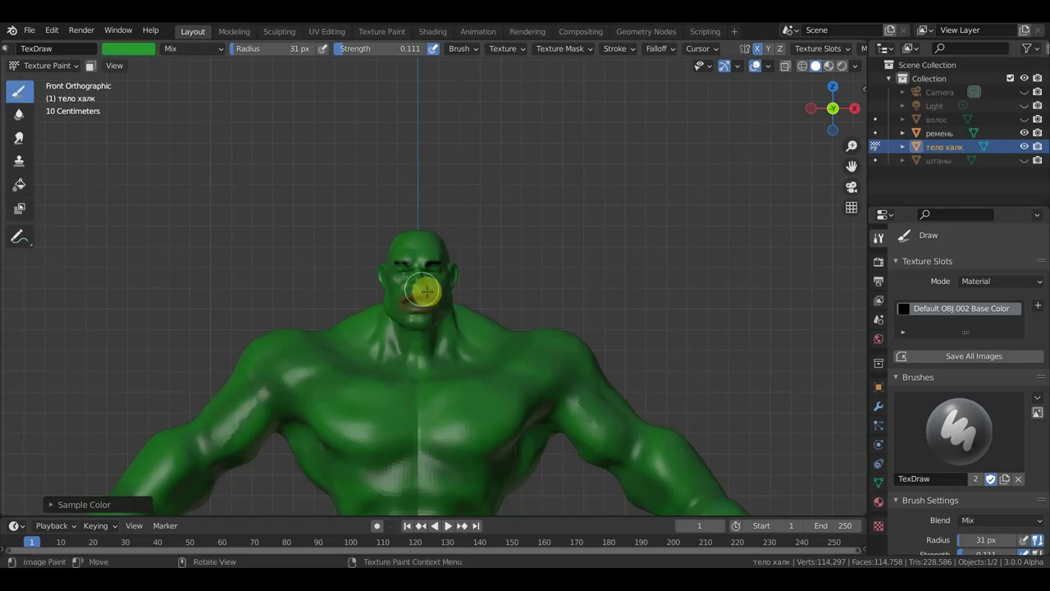
scroll(421, 284, down, 1)
scroll(421, 277, down, 1)
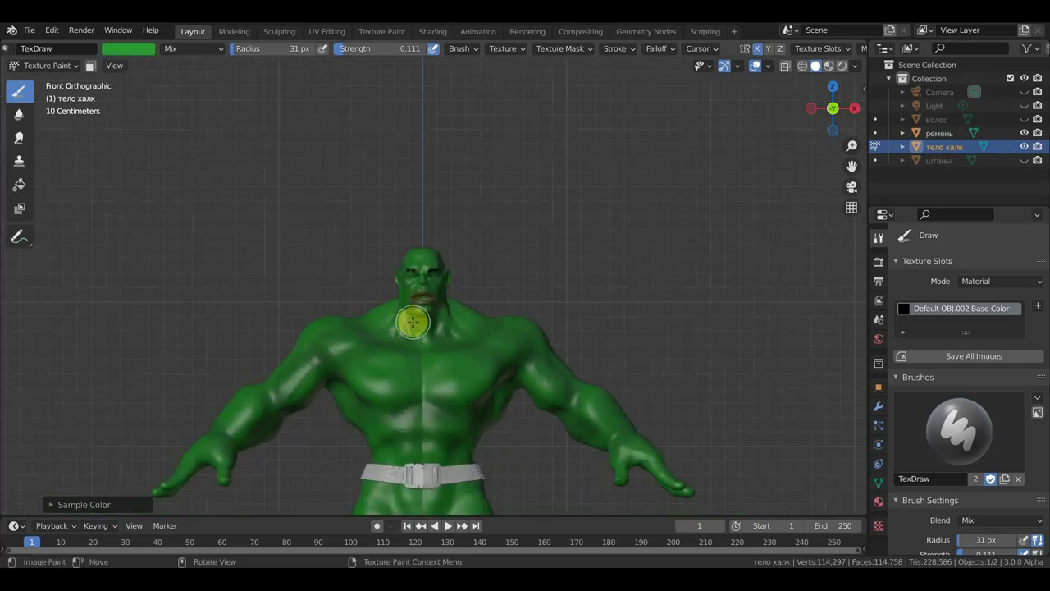
mouse_move(573, 300)
middle_down()
mouse_move(408, 348)
mouse_move(337, 340)
mouse_move(422, 364)
mouse_move(397, 343)
middle_up()
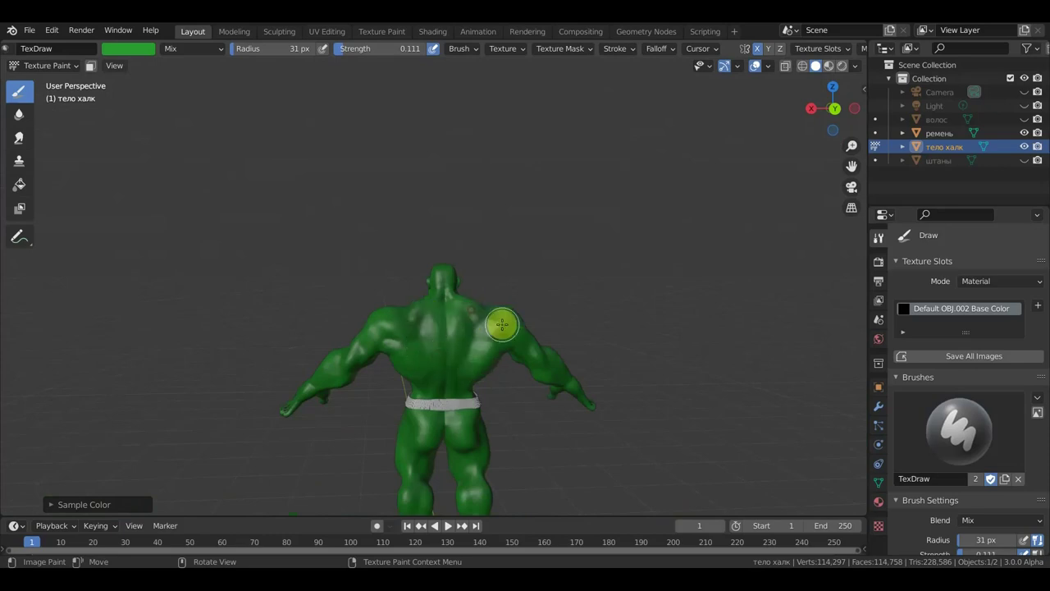
Return to a straight front view of the Hulk and zoom in.
key(KP_1)
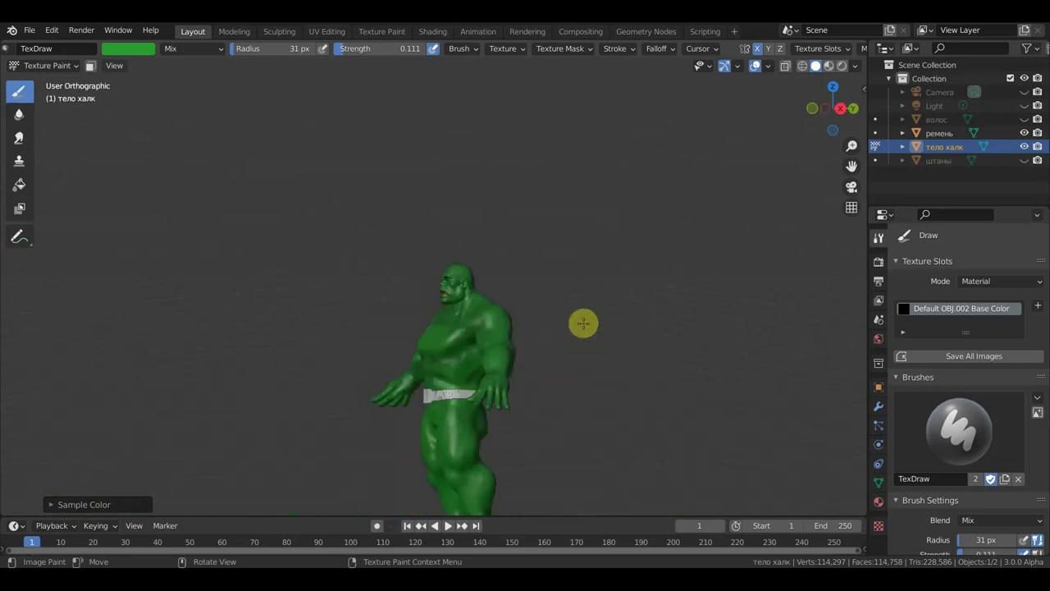
key(KP_5)
key(KP_1)
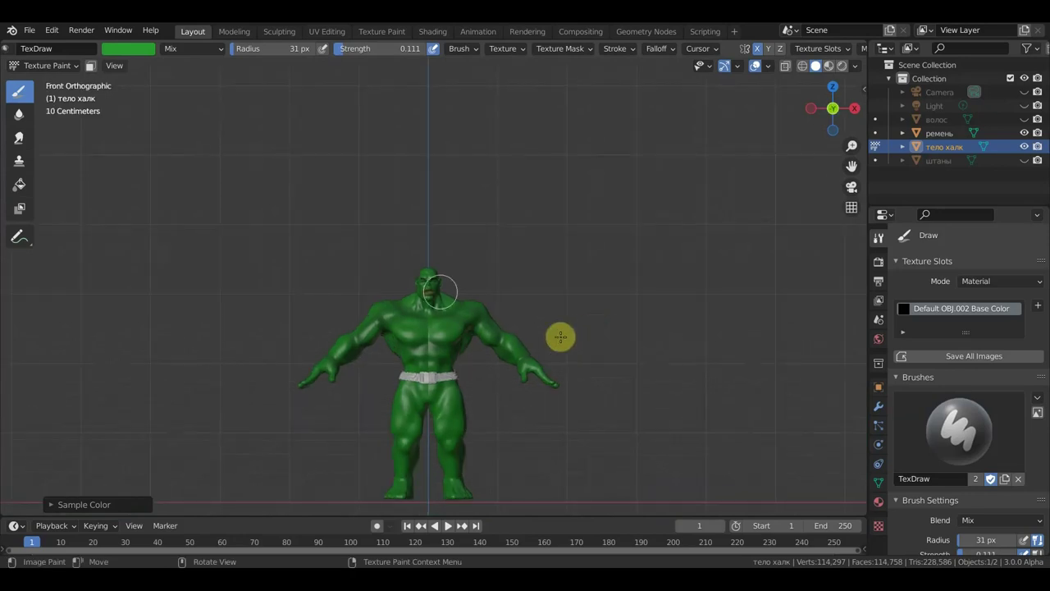
scroll(328, 229, up, 3)
scroll(402, 217, up, 1)
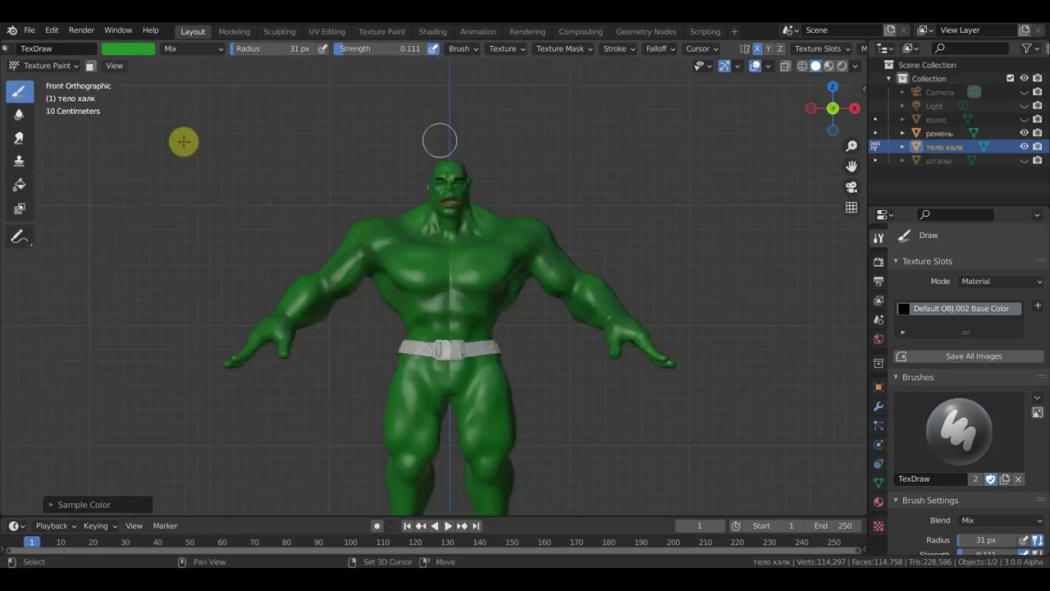
click(52, 66)
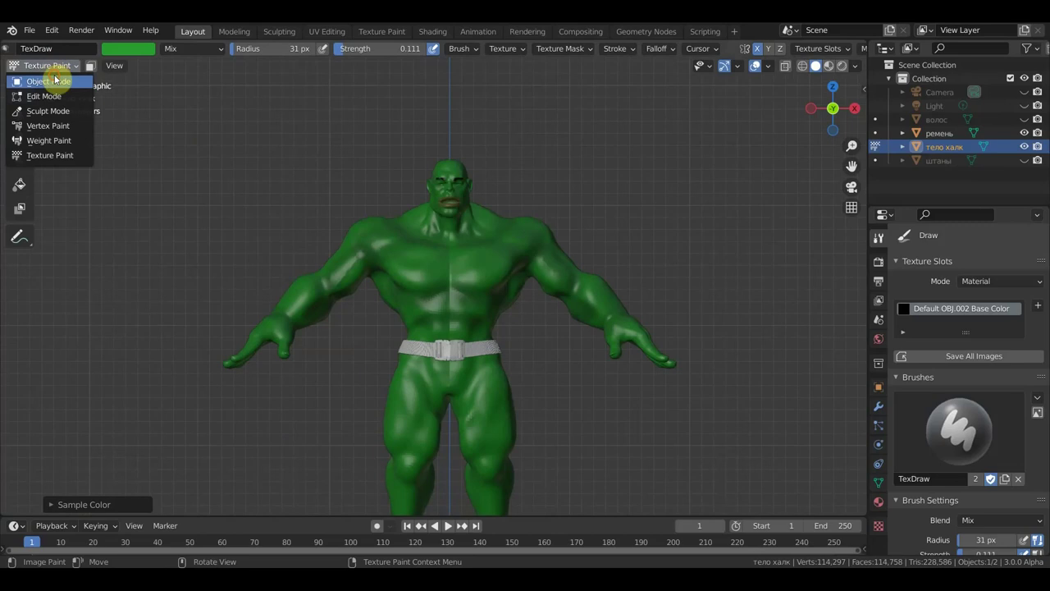
Switch to Object Mode with Material Preview shading and frame the green Hulk.
click(51, 81)
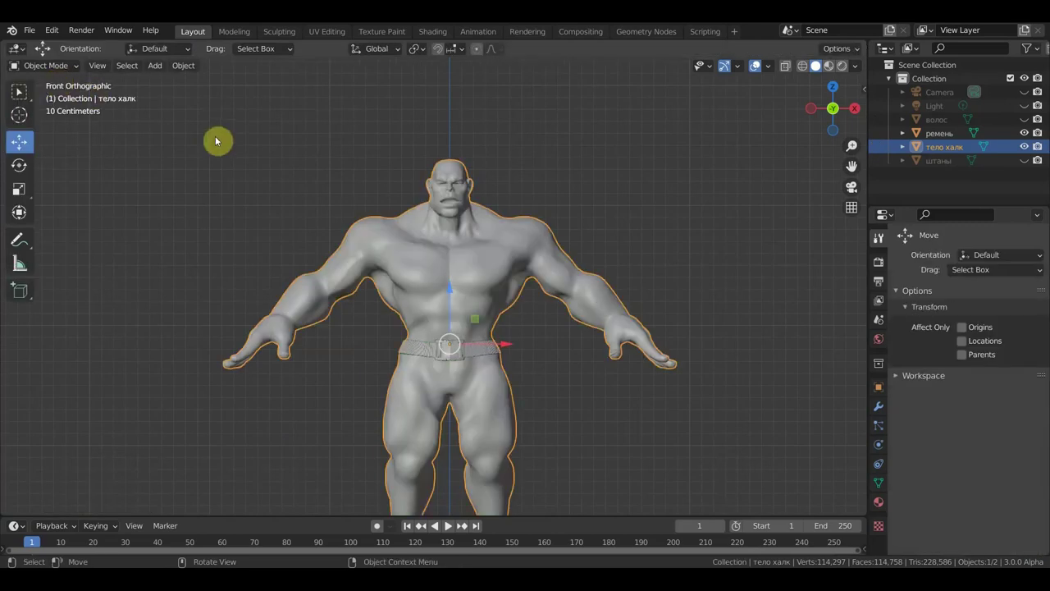
click(828, 67)
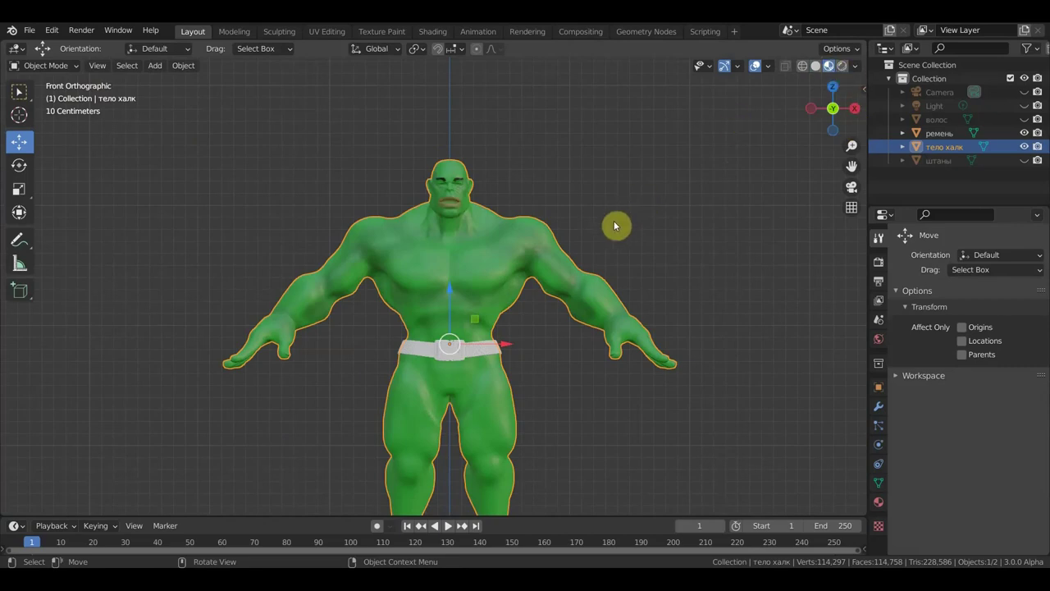
scroll(606, 232, down, 1)
shift+middle_drag(606, 228, 608, 206)
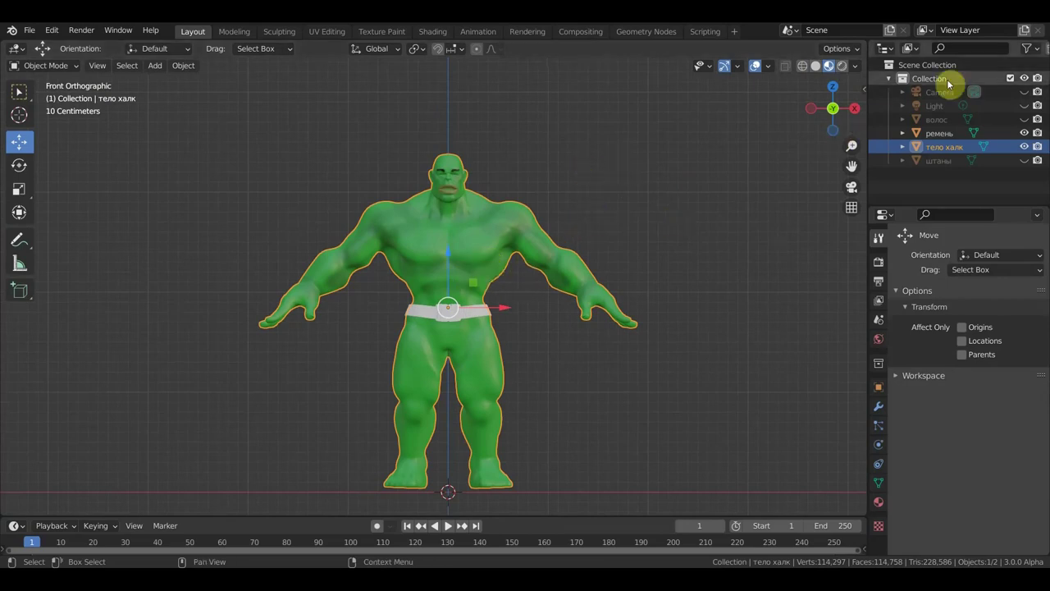
scroll(488, 200, up, 1)
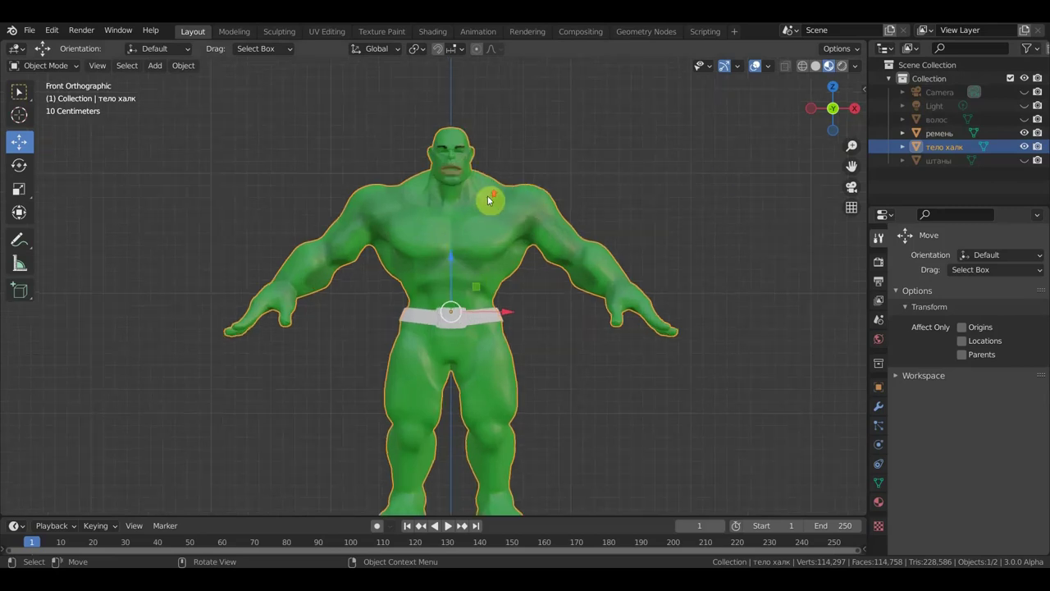
scroll(487, 195, down, 1)
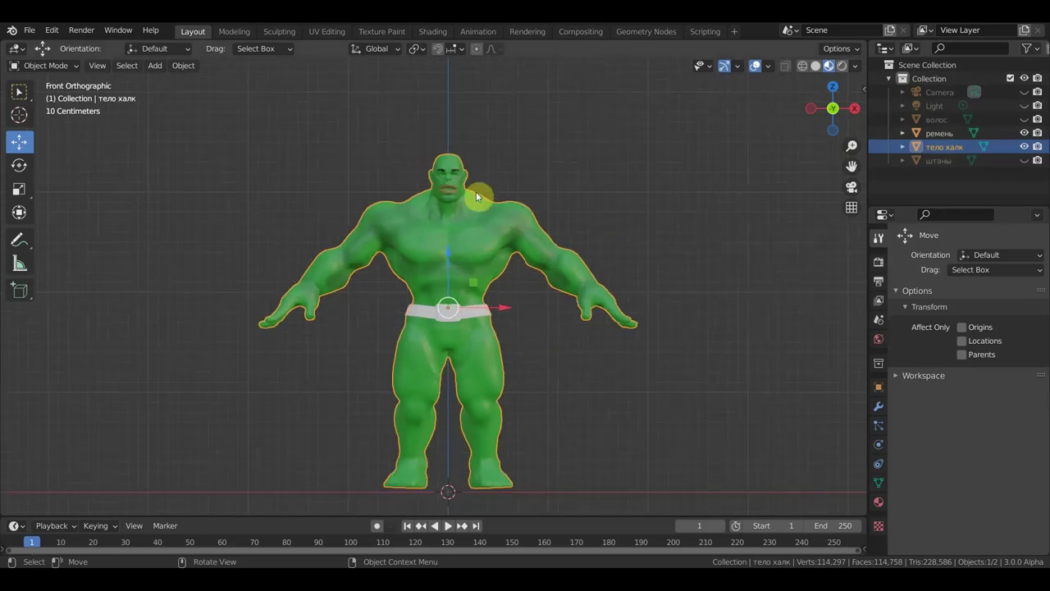
Visit UV Editing, dismiss its Image menu, then move to the Shading workspace.
click(338, 34)
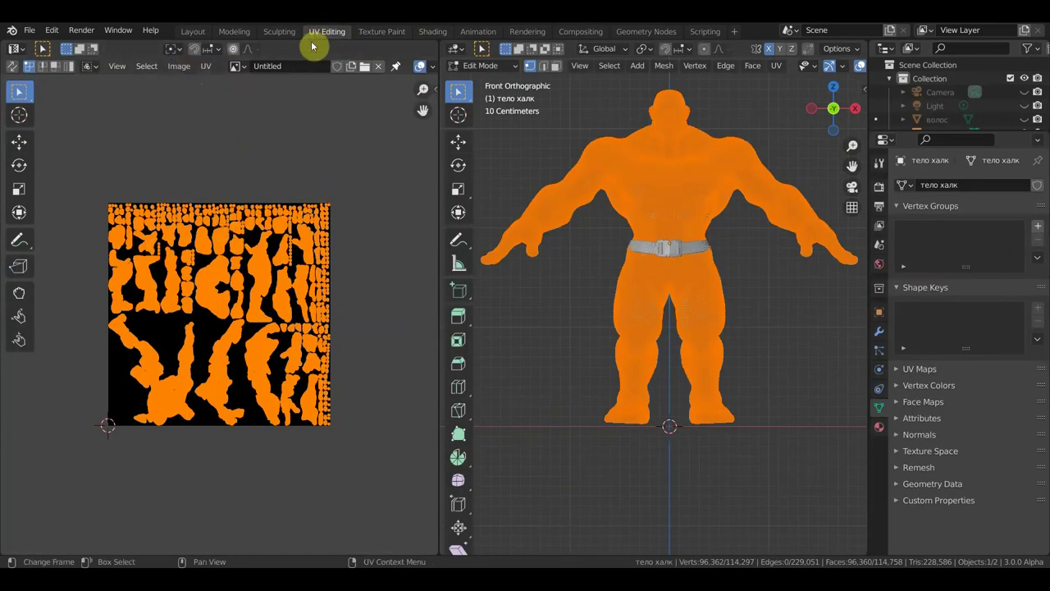
click(180, 67)
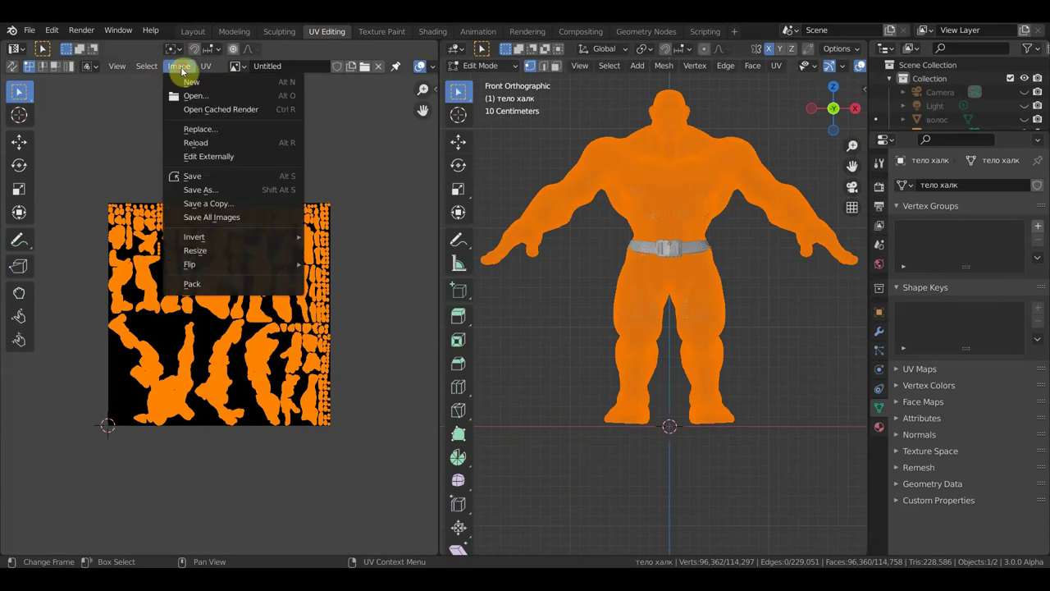
click(221, 195)
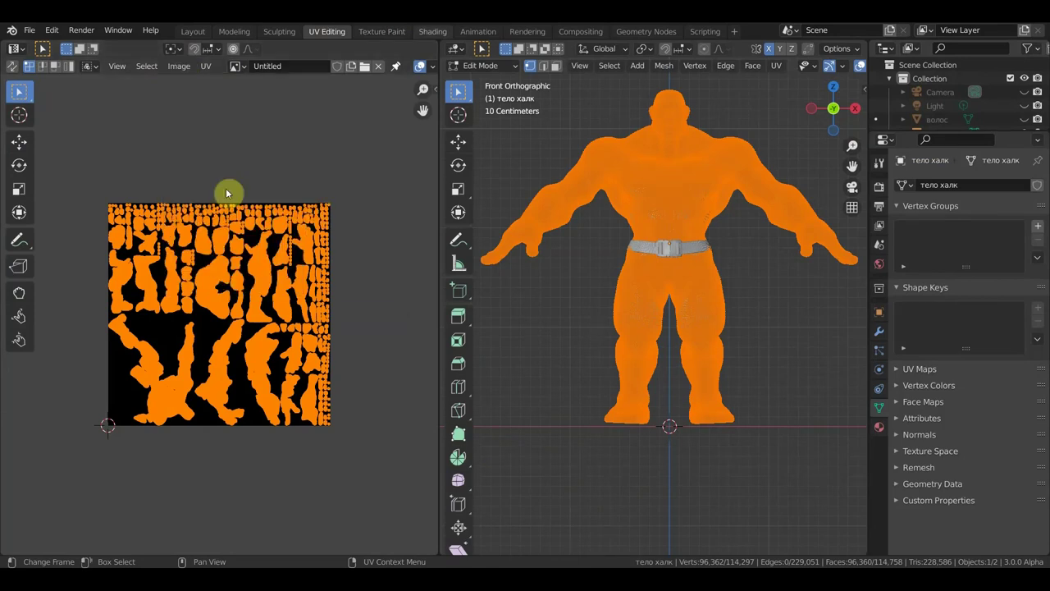
click(432, 31)
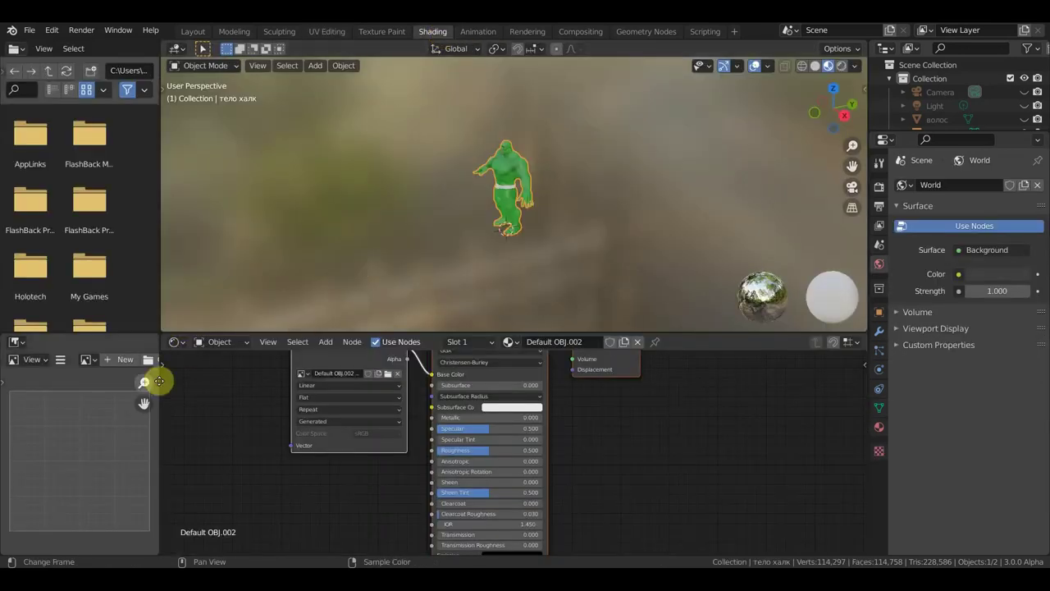
Display the Default OBJ.002 Base Color texture in the image editor.
click(96, 361)
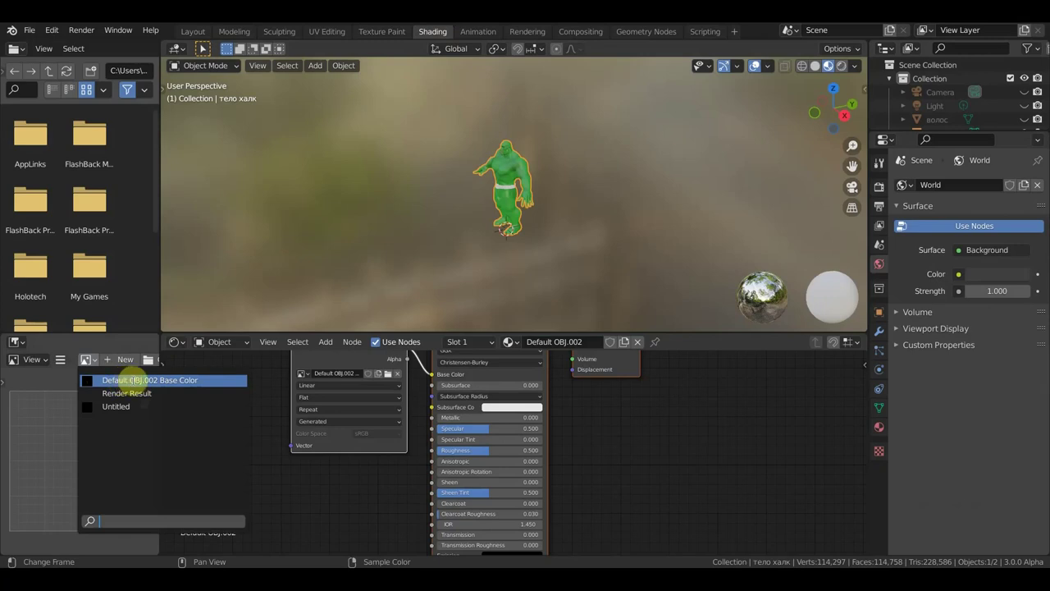
click(106, 380)
scroll(110, 397, down, 3)
scroll(87, 413, down, 3)
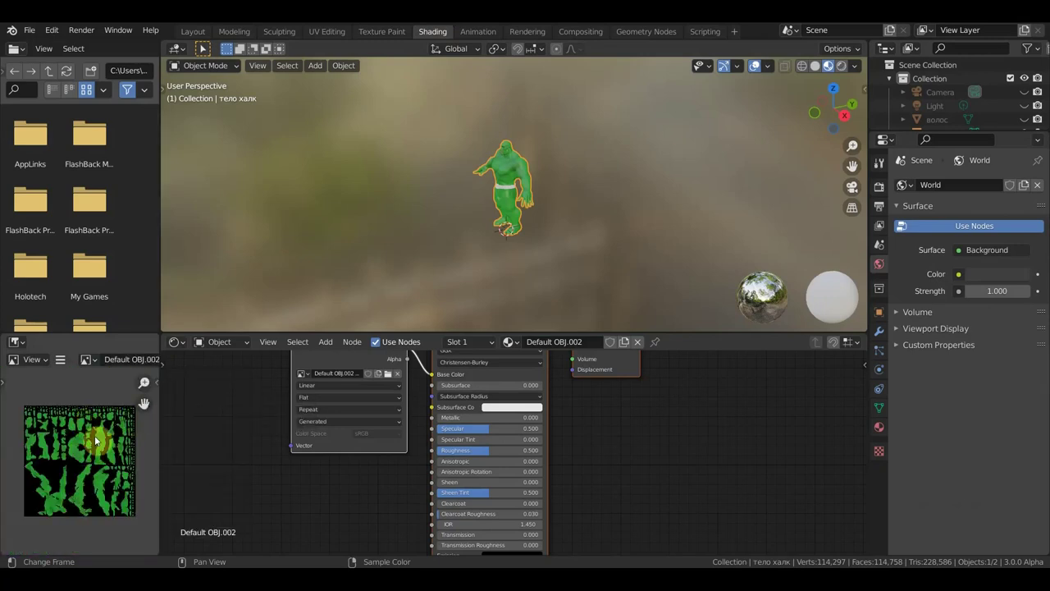
Save the texture as a PNG into the Desktop\халк folder.
click(60, 360)
mouse_move(87, 389)
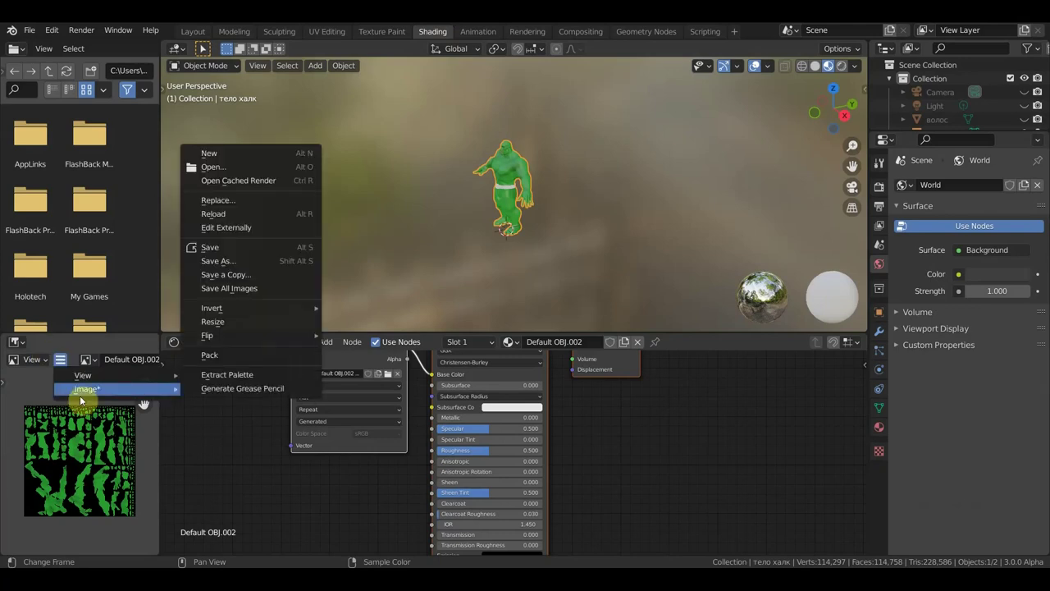
click(241, 261)
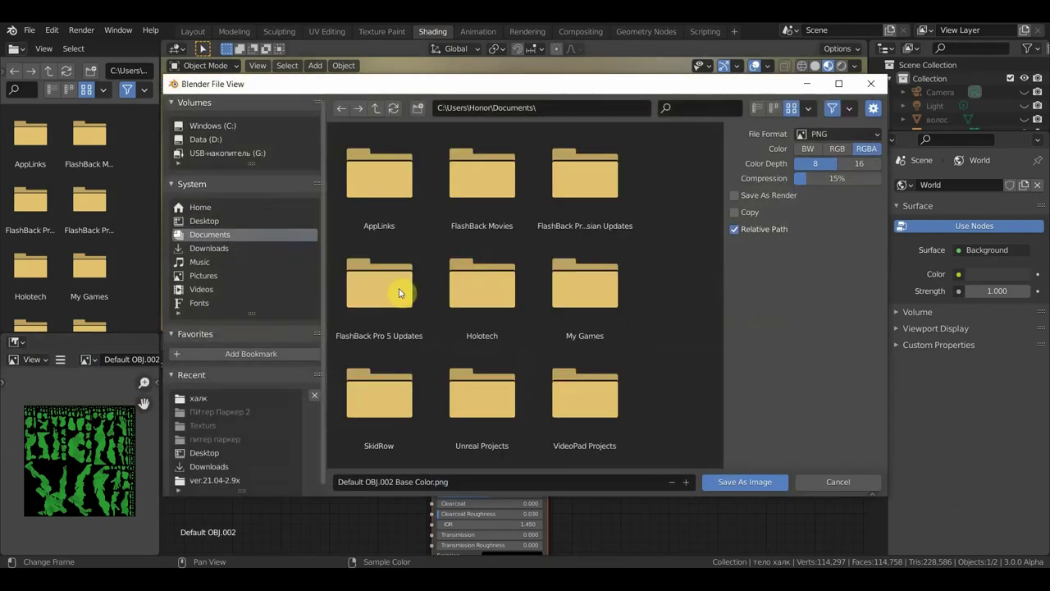
click(244, 222)
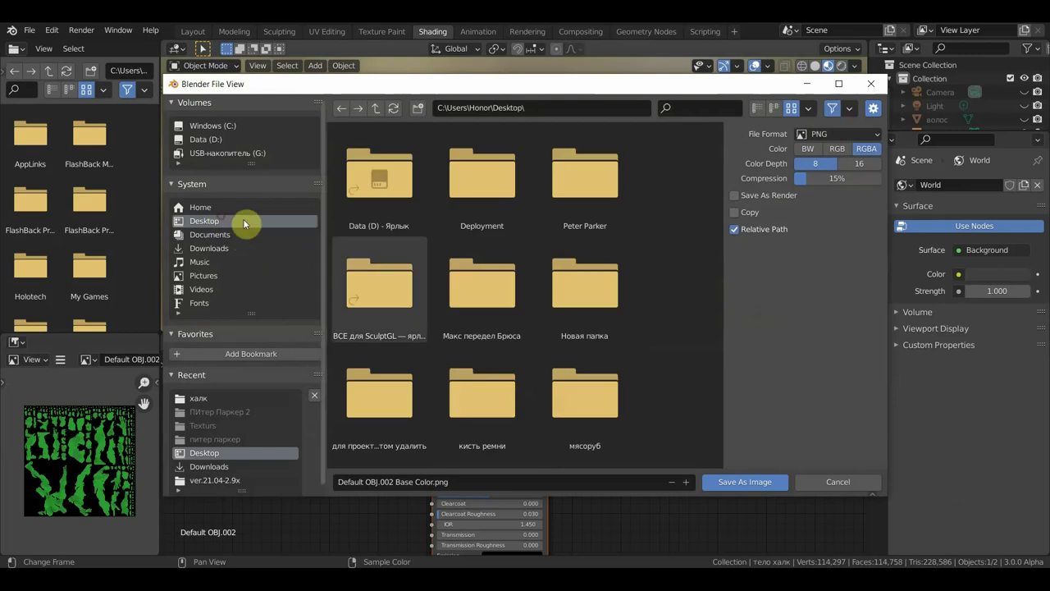
scroll(575, 277, down, 3)
scroll(575, 276, down, 2)
double_click(583, 279)
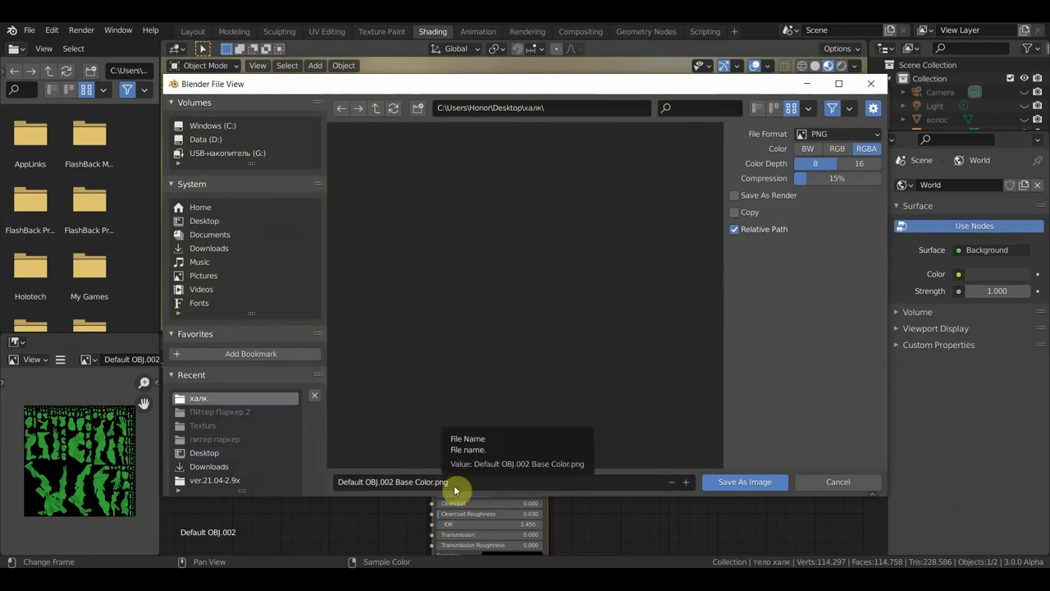
click(751, 483)
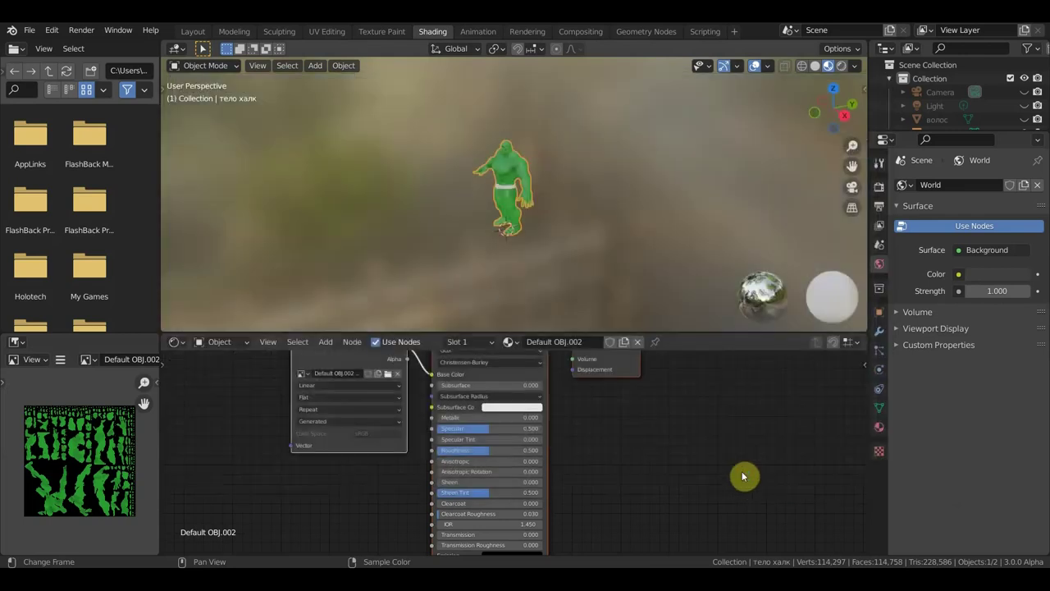
Switch the viewport to front orthographic view and adjust the zoom.
key(KP_1)
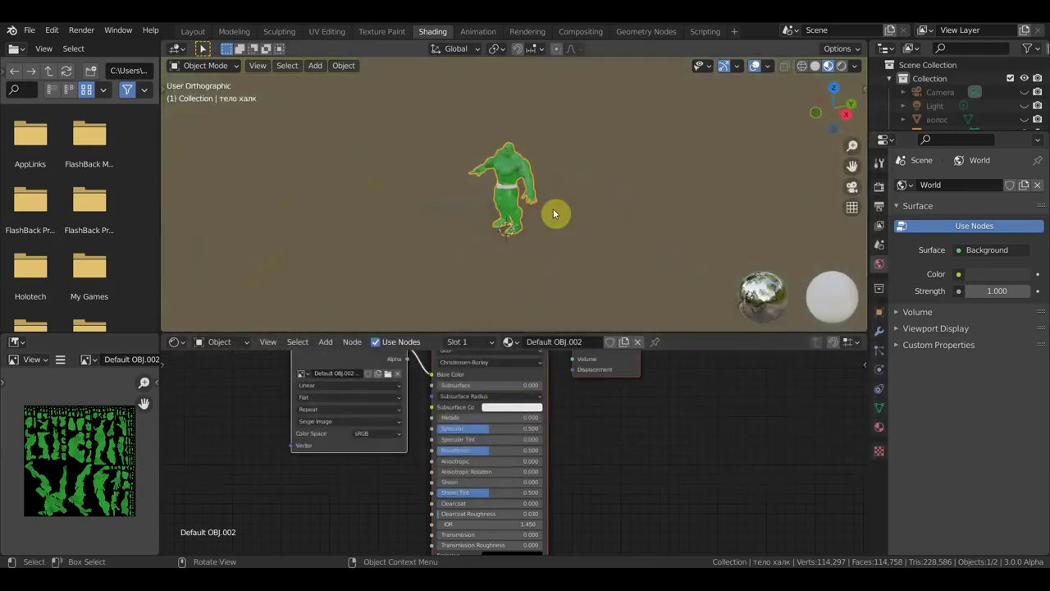
scroll(624, 215, up, 4)
scroll(632, 234, up, 2)
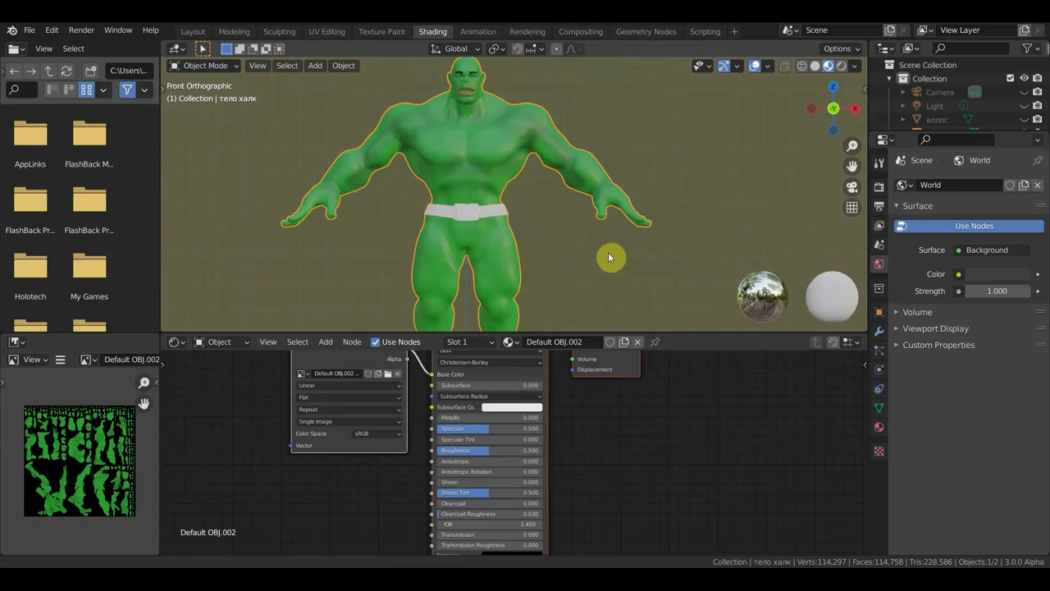
scroll(506, 198, down, 2)
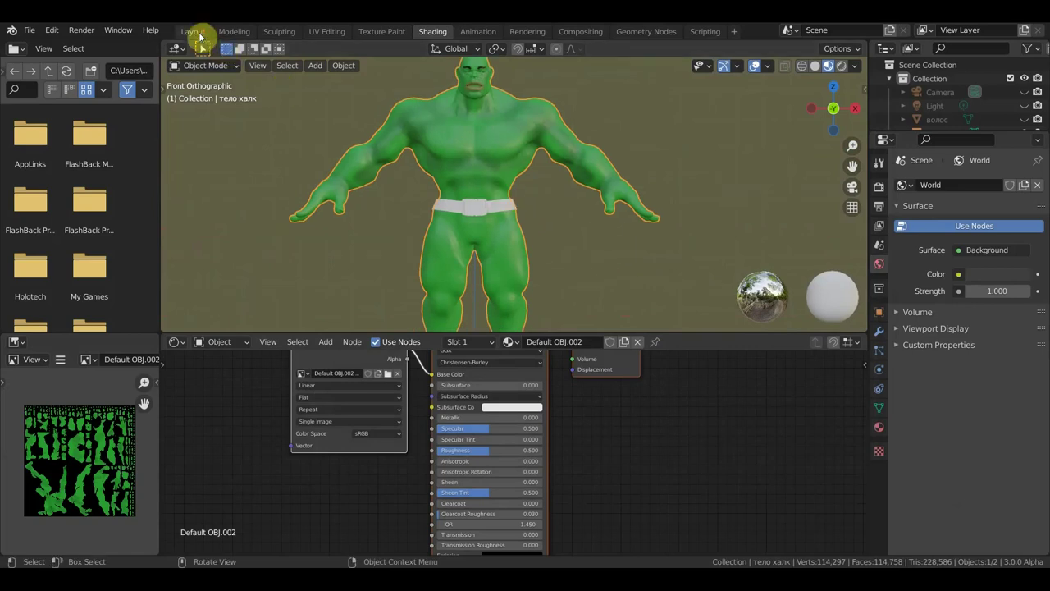
Unhide and select штаны, then set its Base Color to dark purple (H 0.741, S 0.604, V 0.070).
click(197, 33)
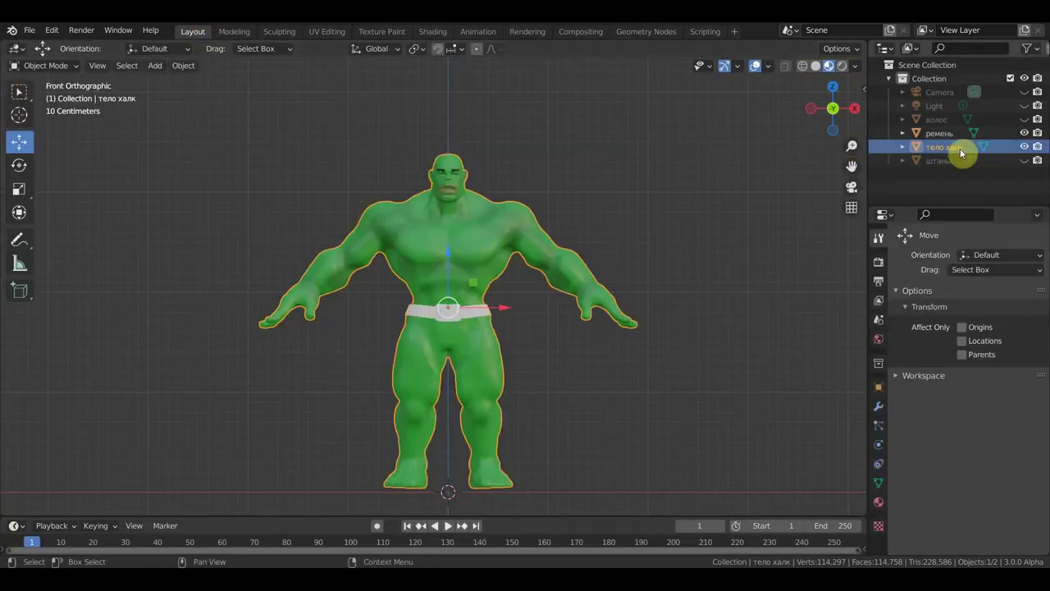
click(1023, 161)
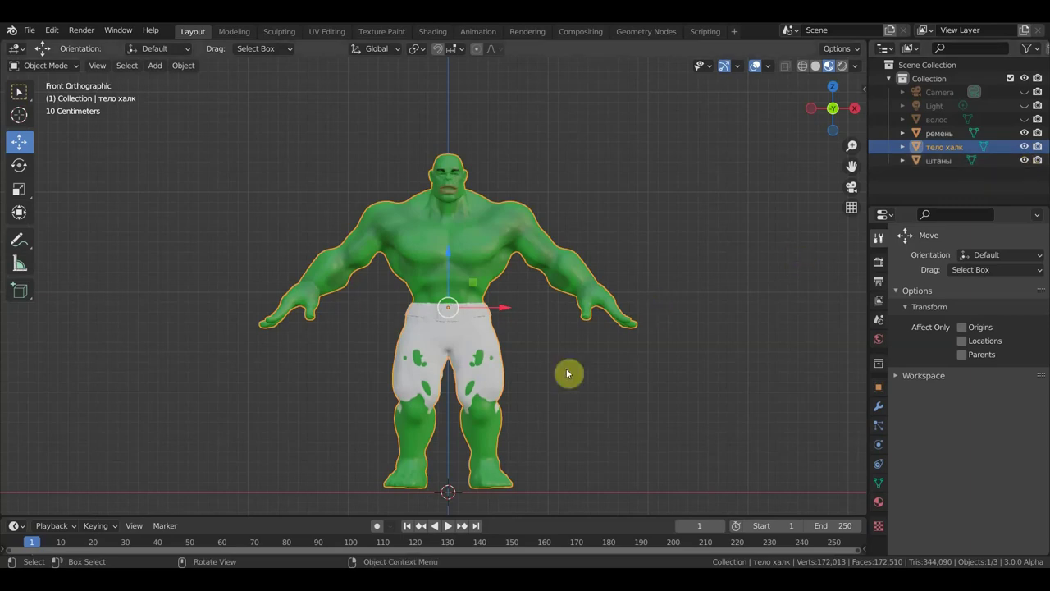
click(469, 361)
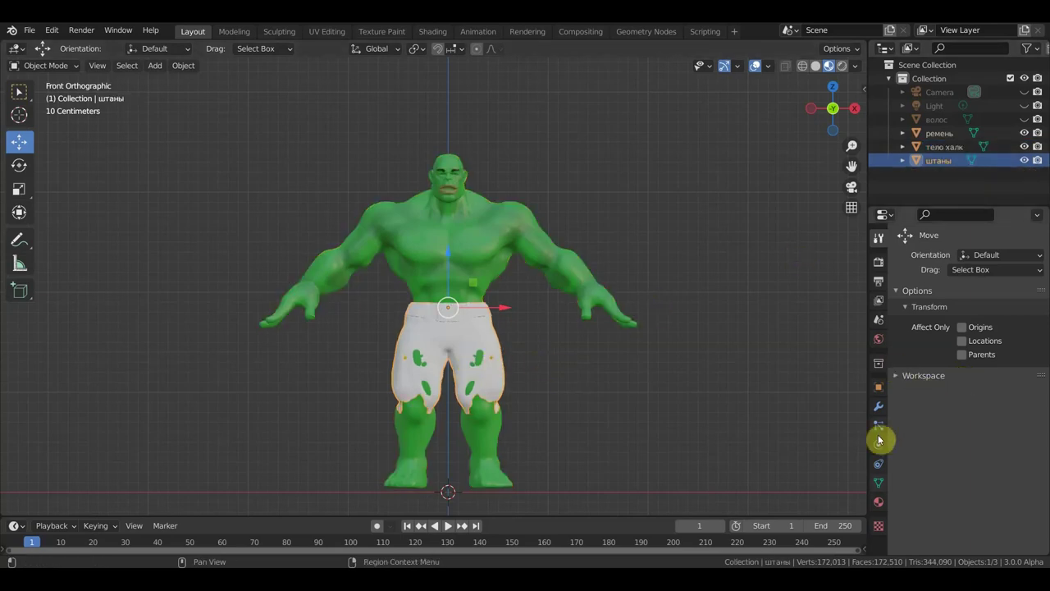
click(880, 506)
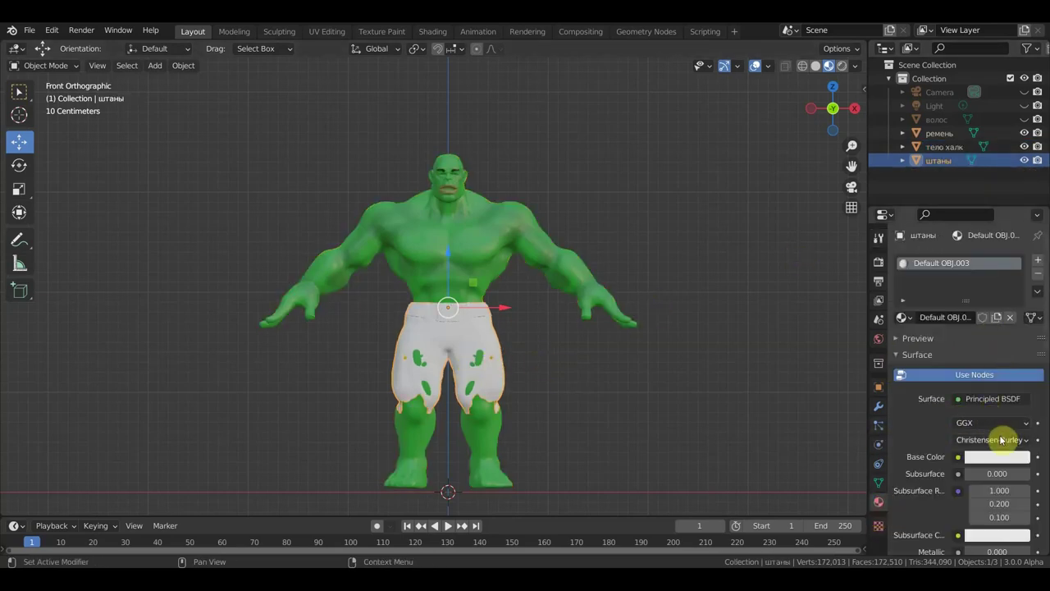
click(998, 457)
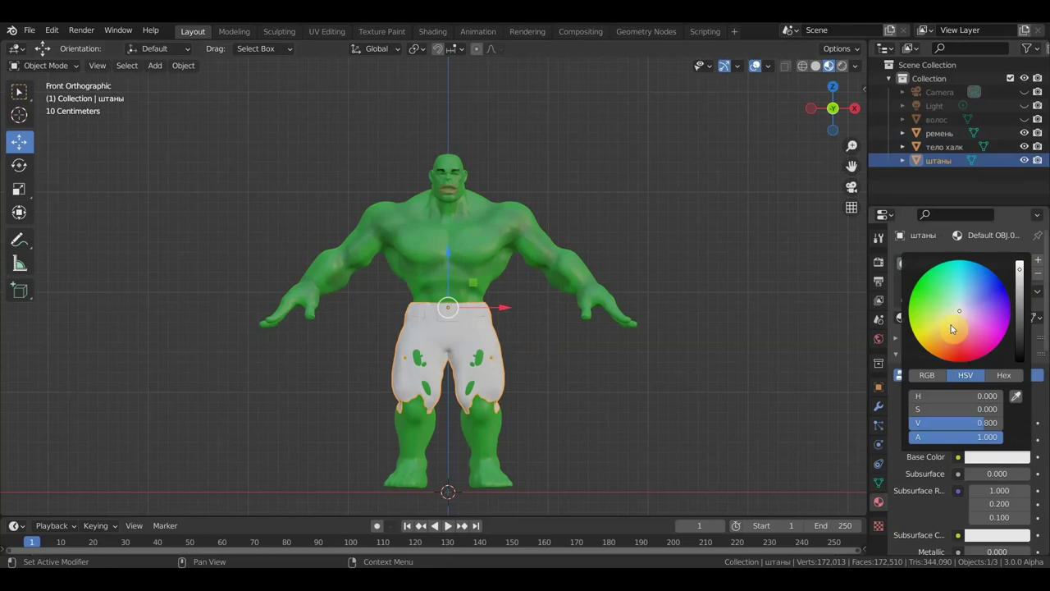
click(981, 315)
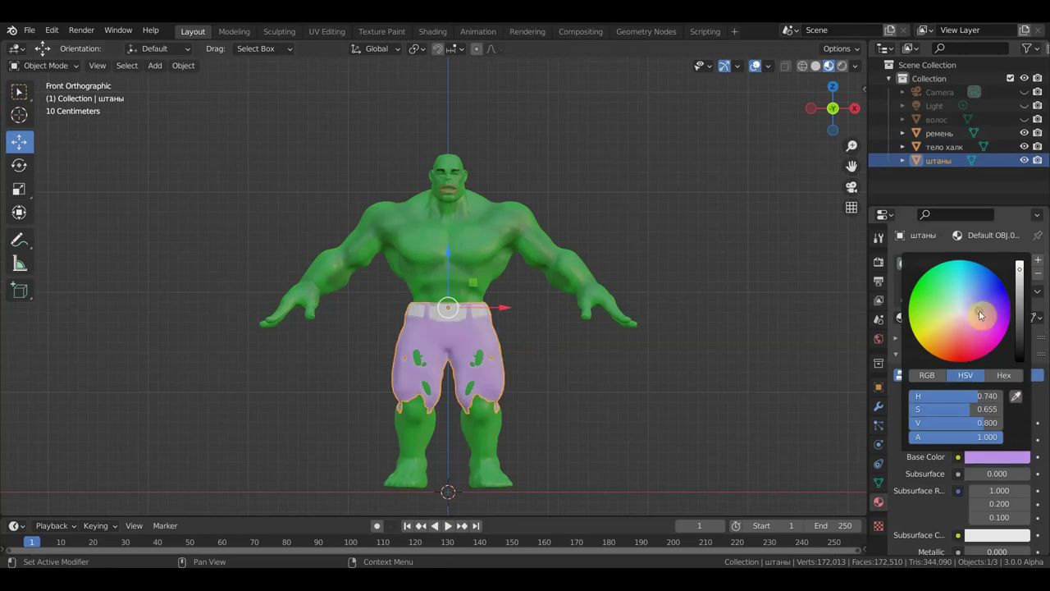
mouse_move(1020, 266)
mouse_down()
mouse_move(1020, 342)
mouse_move(1020, 326)
mouse_up()
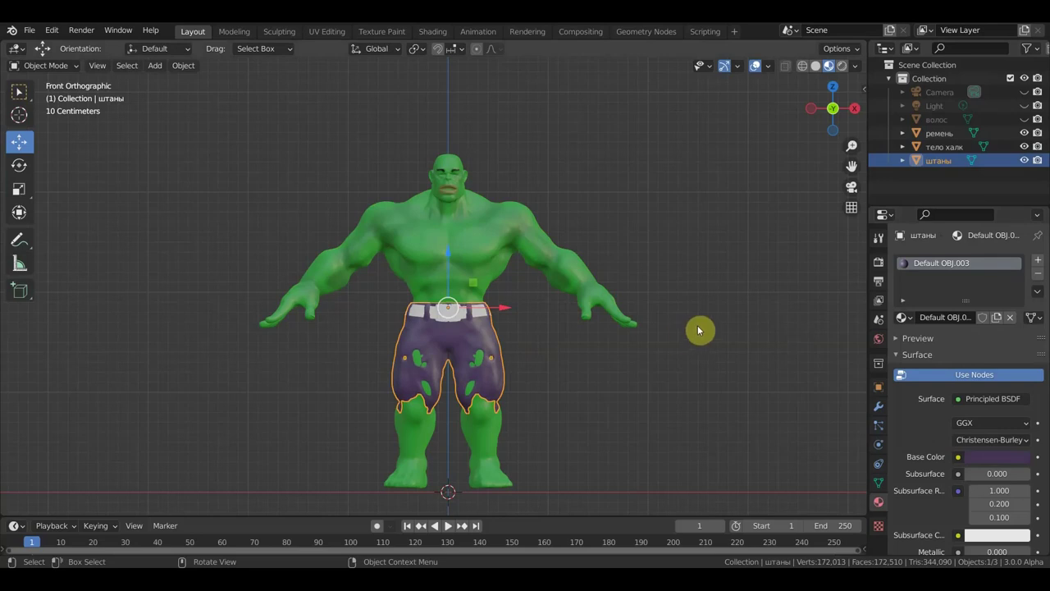
Select the belt ремень and darken its Base Color to dark gray.
click(451, 315)
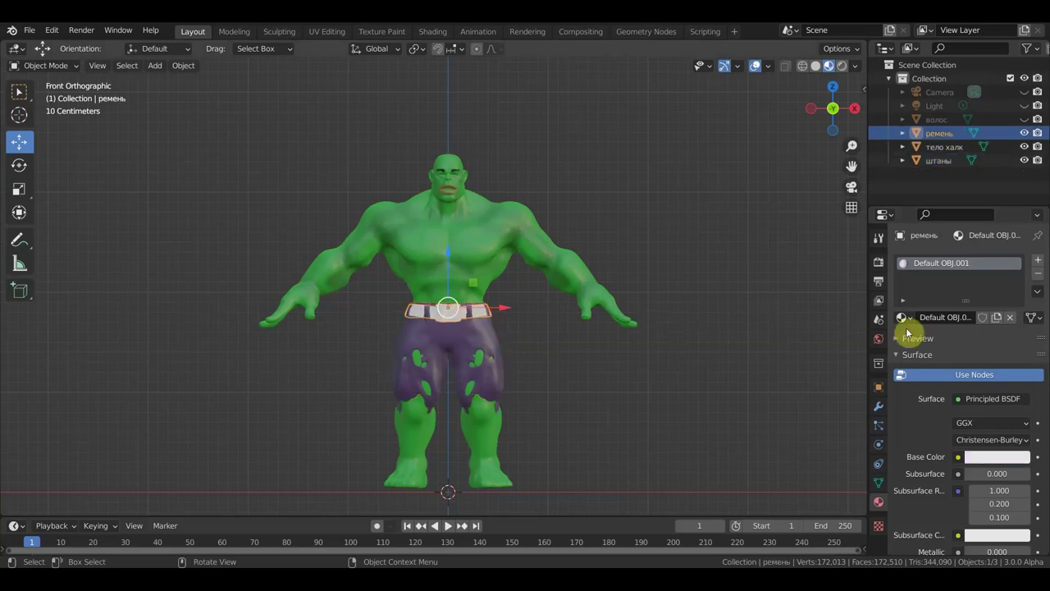
click(998, 458)
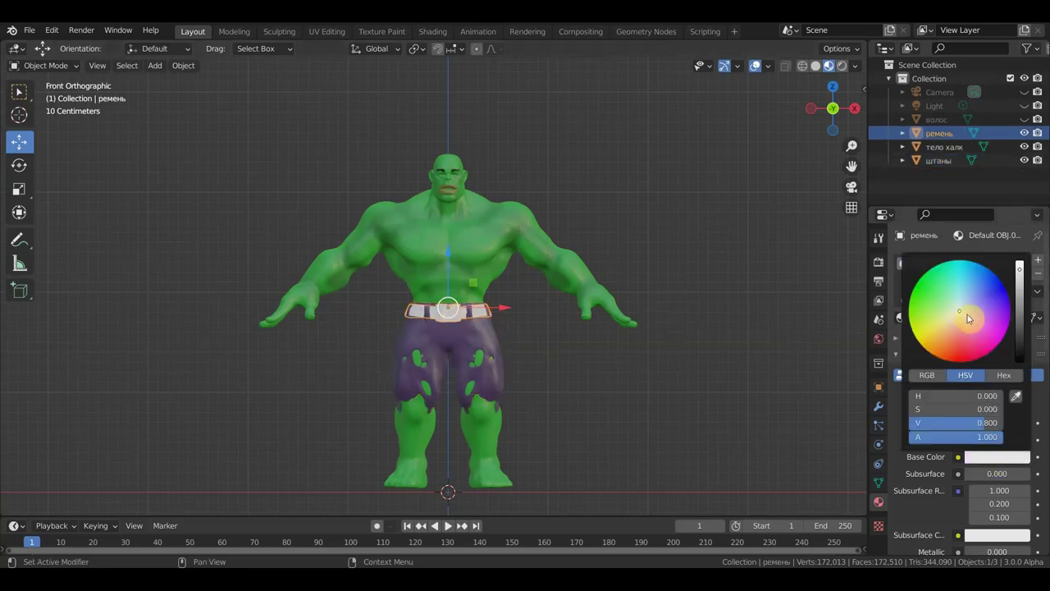
drag(1020, 273, 1020, 312)
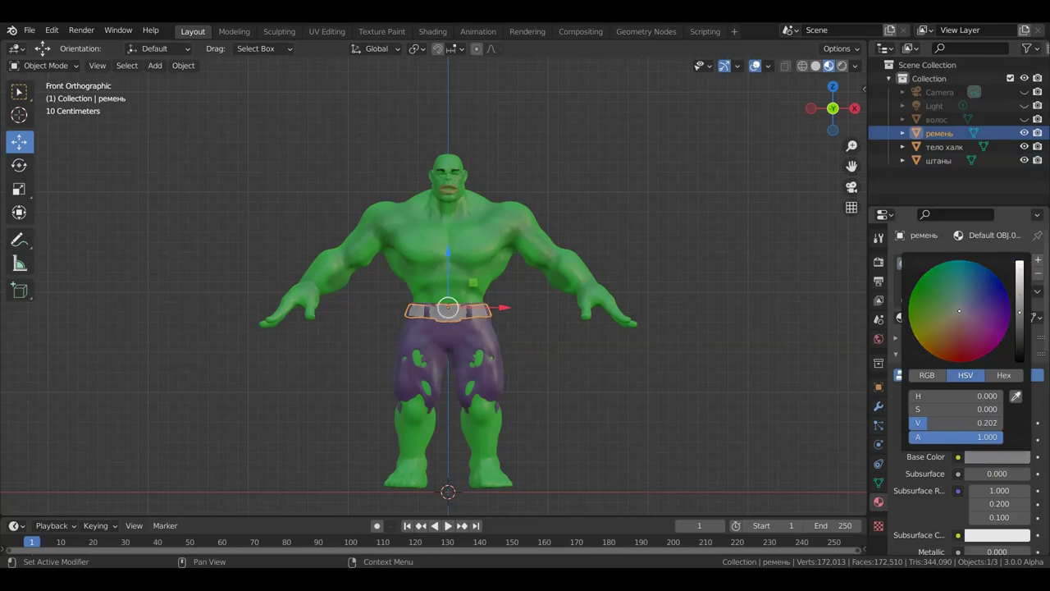
drag(1020, 307, 1020, 304)
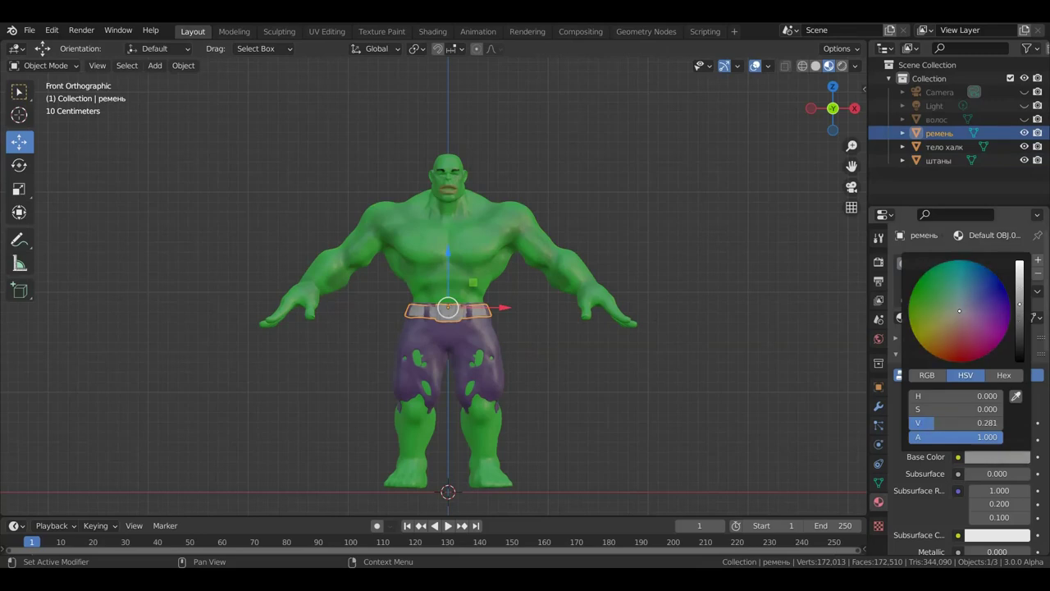
Reselect the pants штаны and unhide the hair object волос.
scroll(658, 327, up, 2)
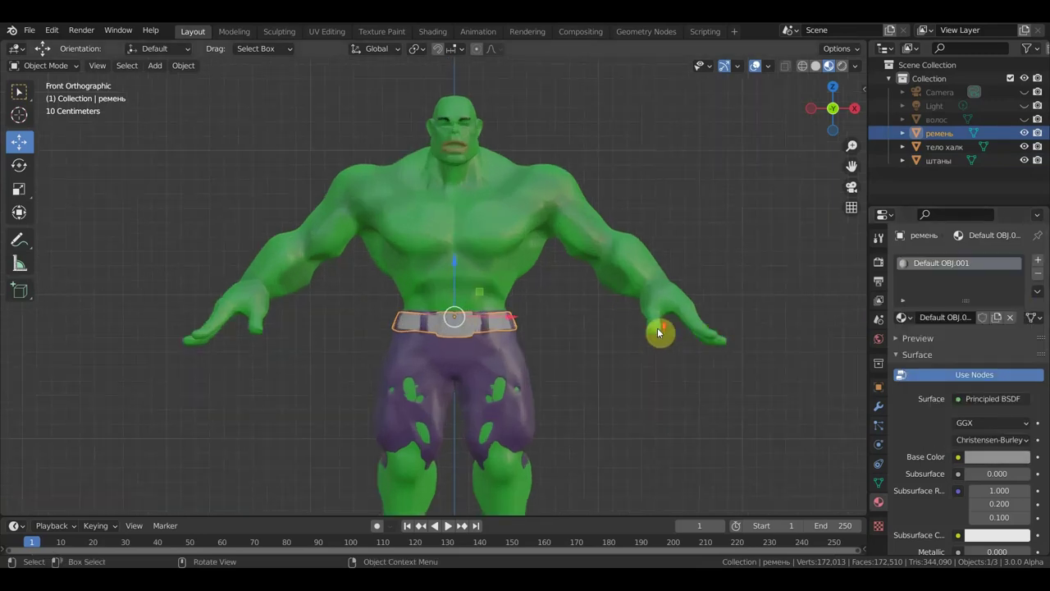
scroll(657, 328, up, 4)
scroll(658, 327, up, 2)
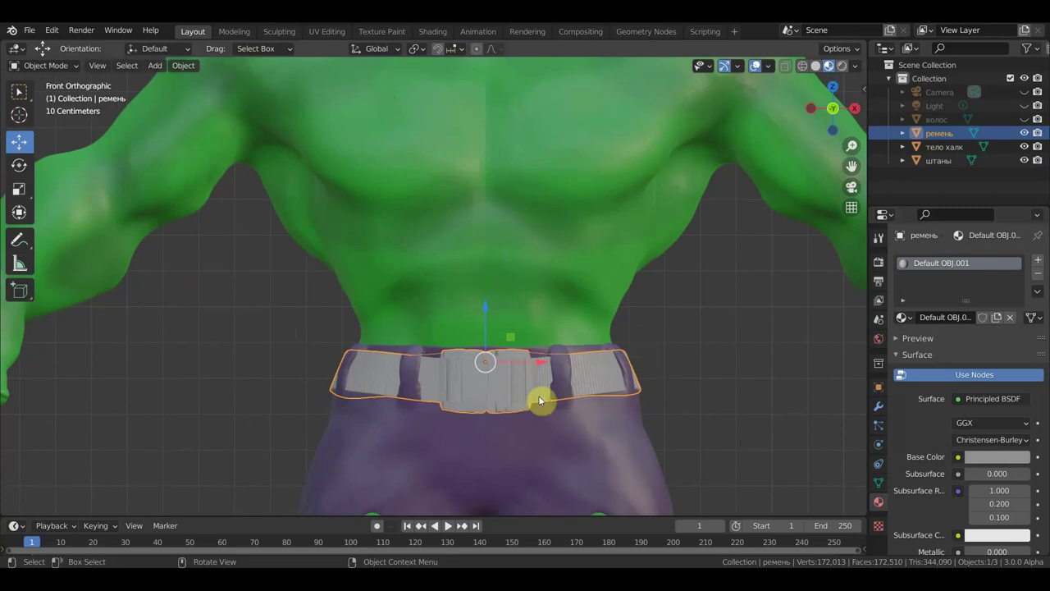
click(441, 395)
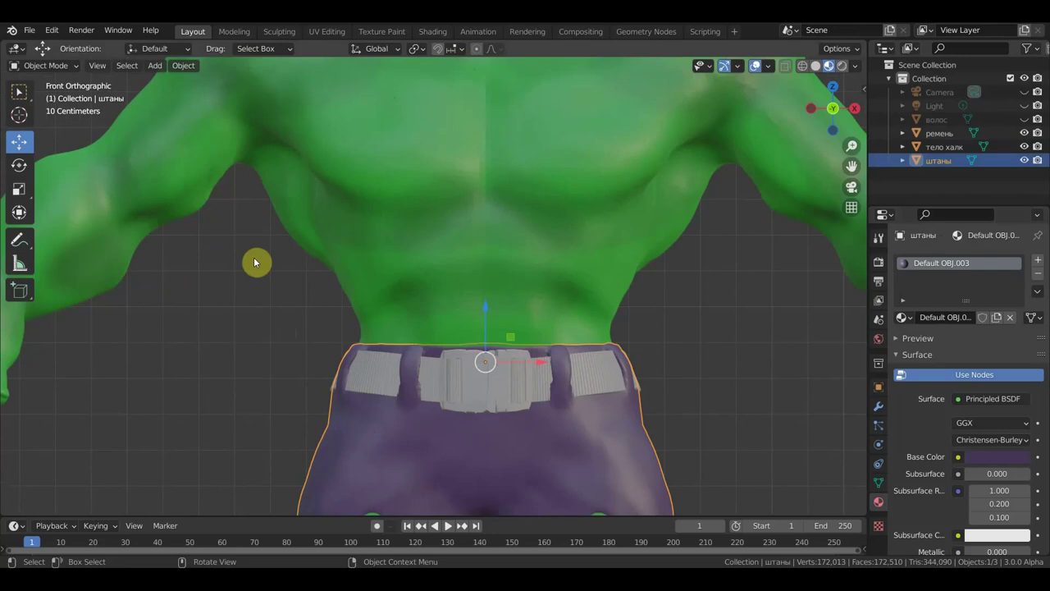
scroll(508, 399, down, 1)
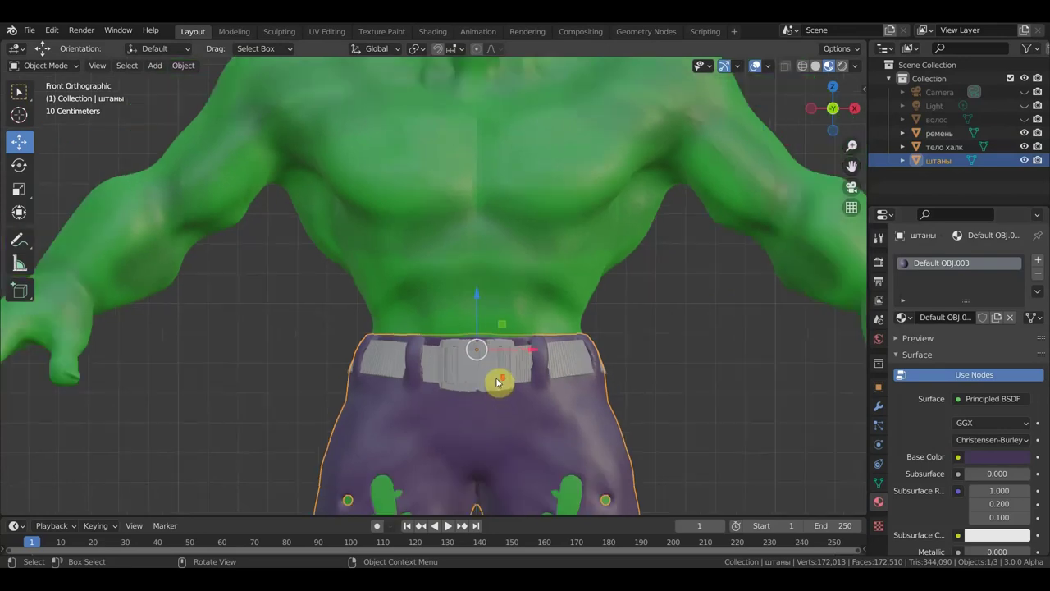
scroll(496, 383, down, 2)
scroll(501, 376, up, 1)
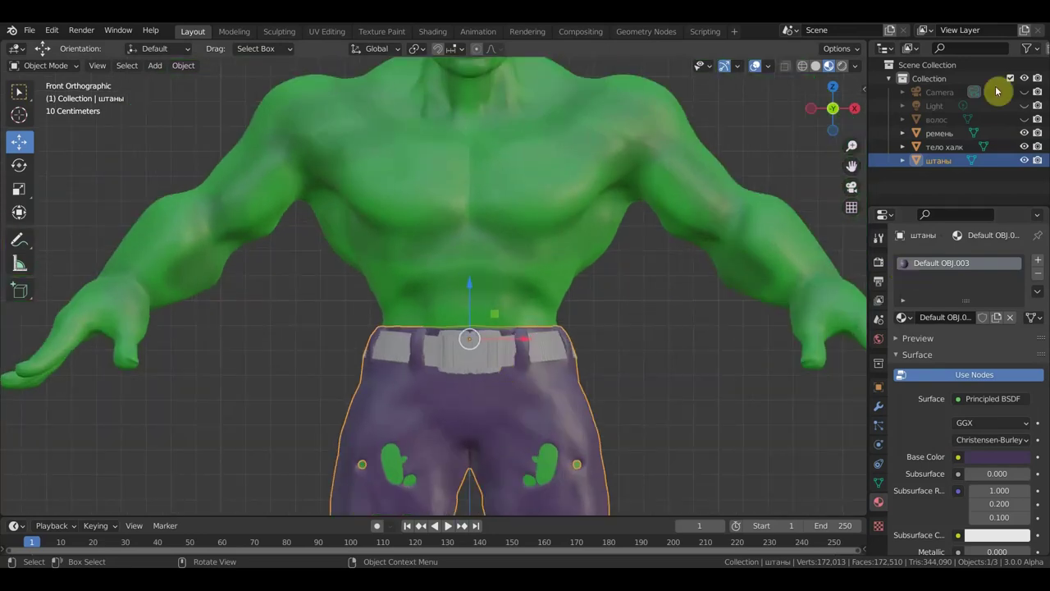
click(1024, 120)
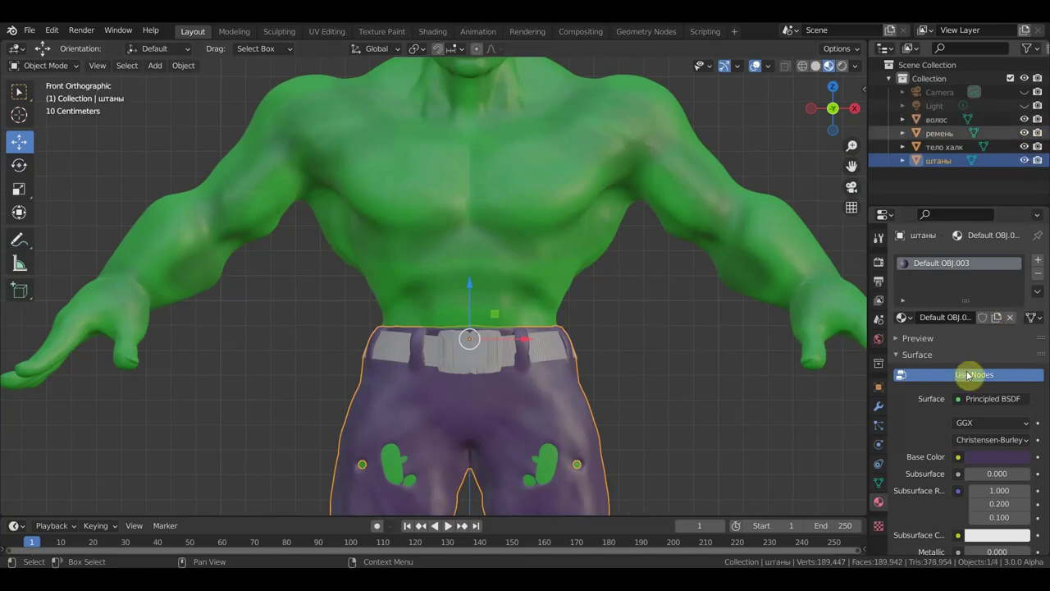
Select the hair волос and set its Base Color Value to 0 for black.
scroll(755, 382, down, 3)
click(463, 135)
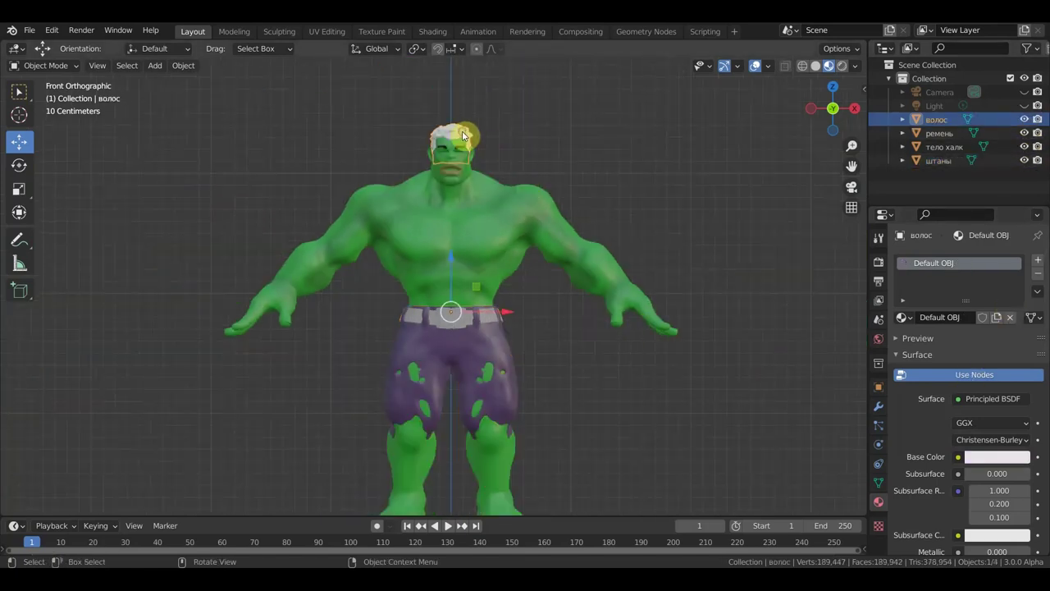
click(998, 458)
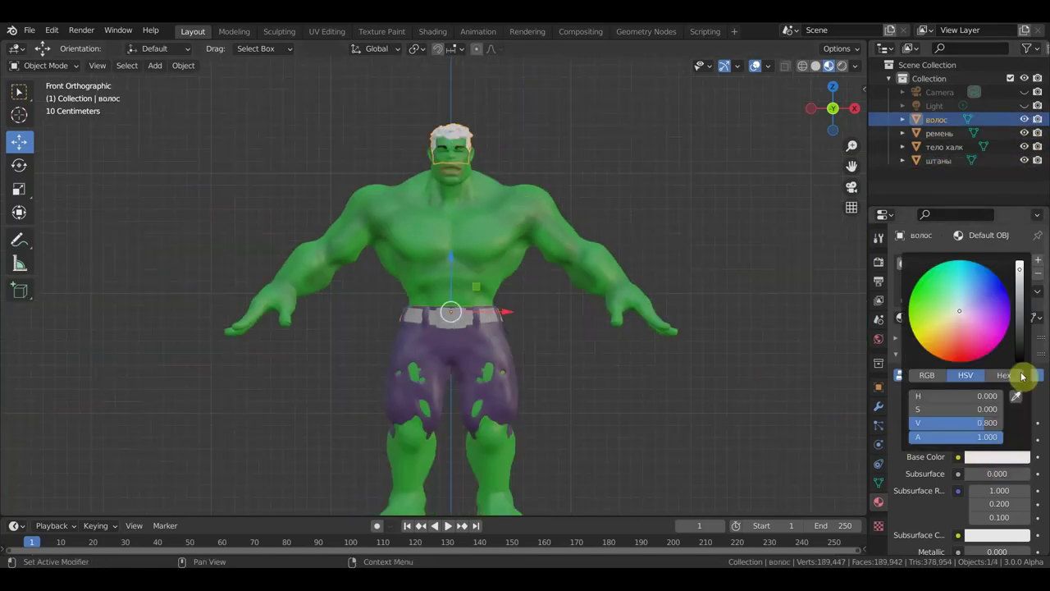
drag(1020, 269, 1020, 361)
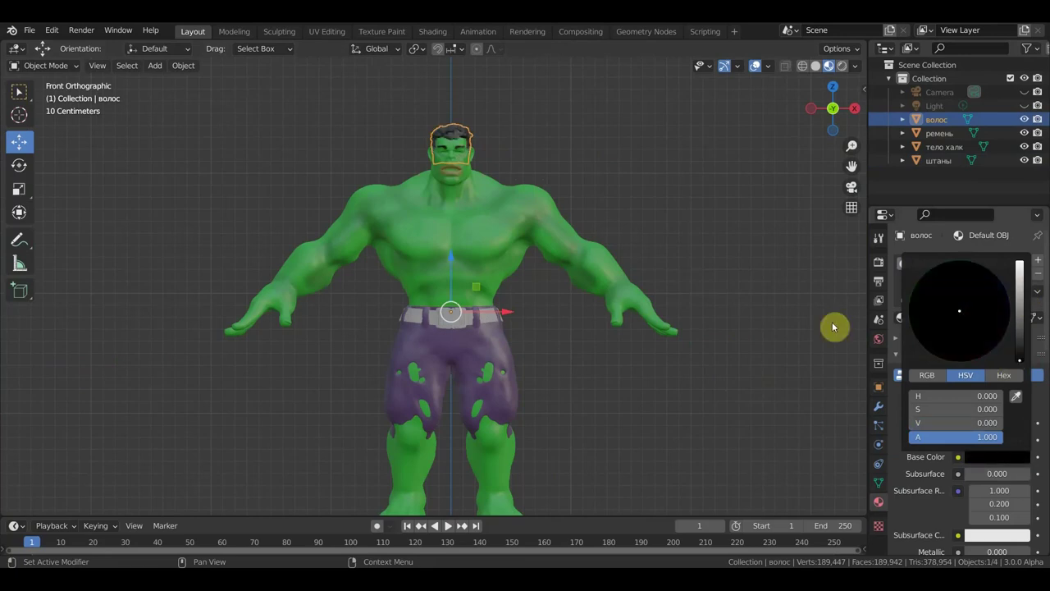
click(739, 276)
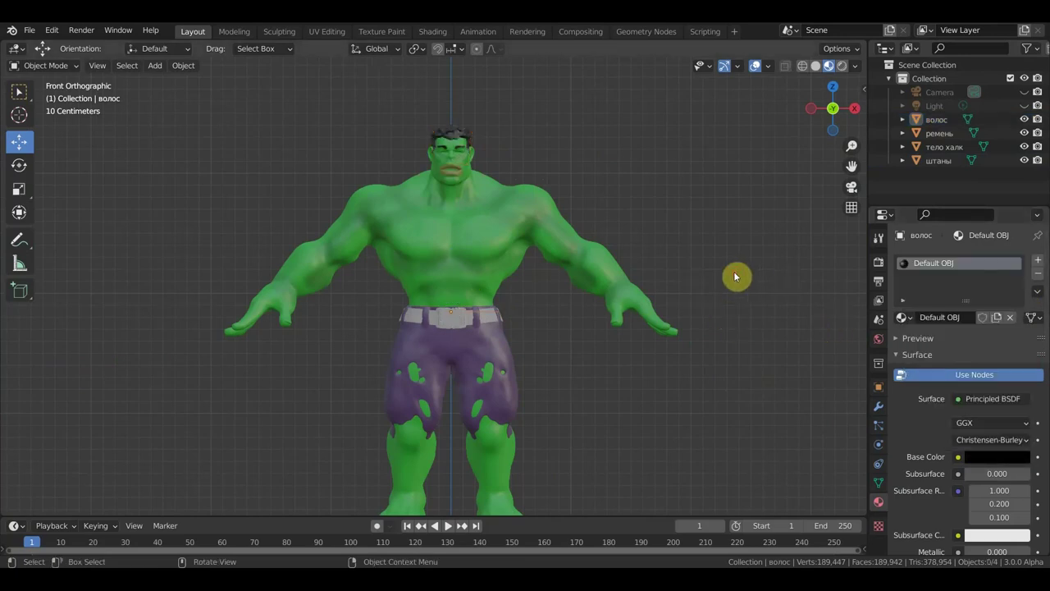
Orbit to an angled view, then select the belt and finally the Hulk's body.
mouse_move(727, 281)
middle_down()
mouse_move(709, 304)
mouse_move(680, 297)
mouse_move(689, 290)
middle_up()
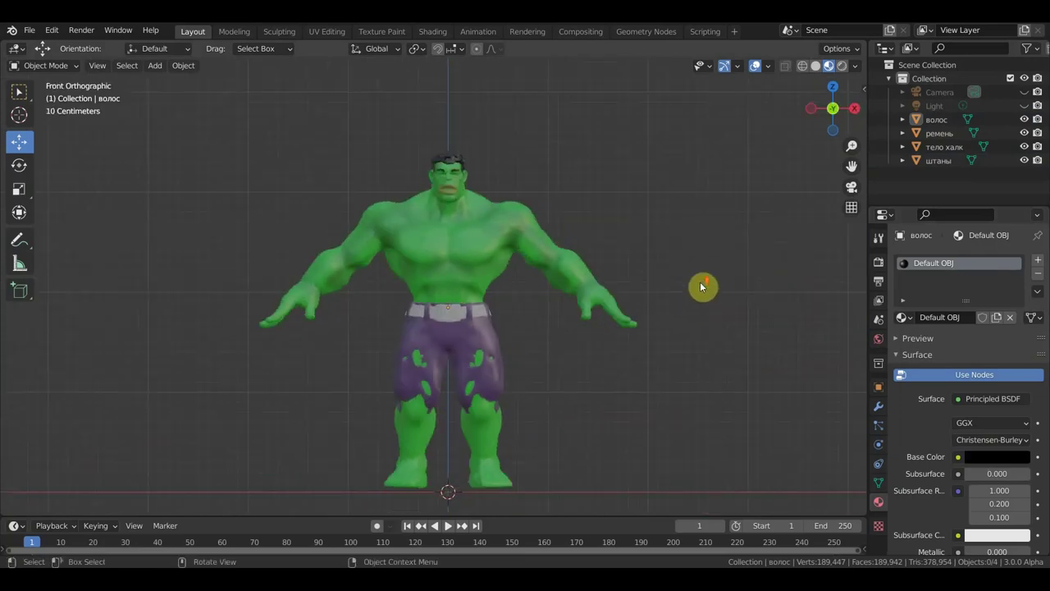
scroll(701, 285, up, 1)
scroll(703, 281, up, 1)
scroll(710, 235, up, 1)
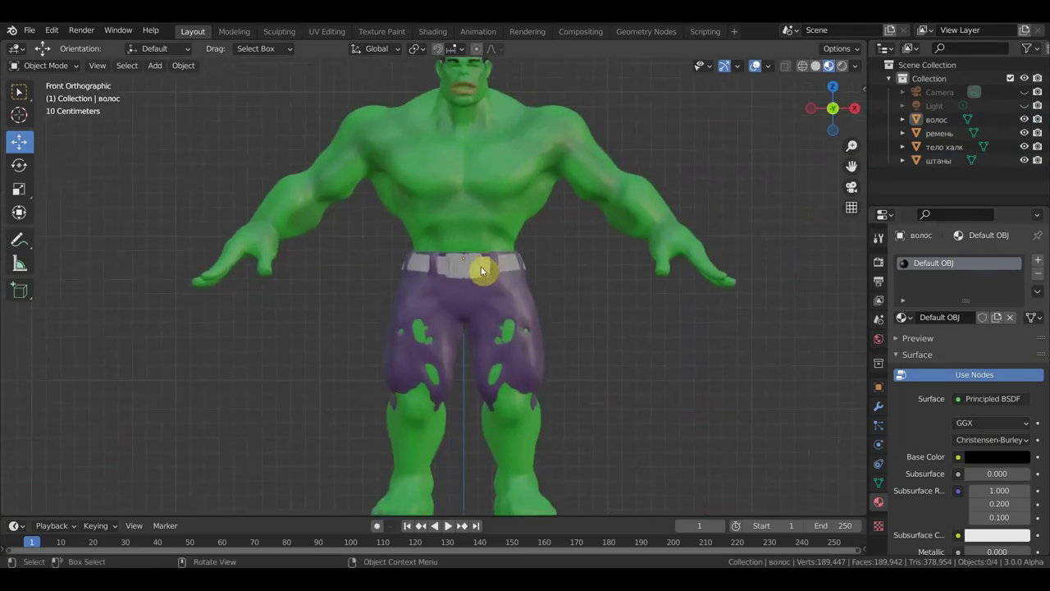
click(481, 266)
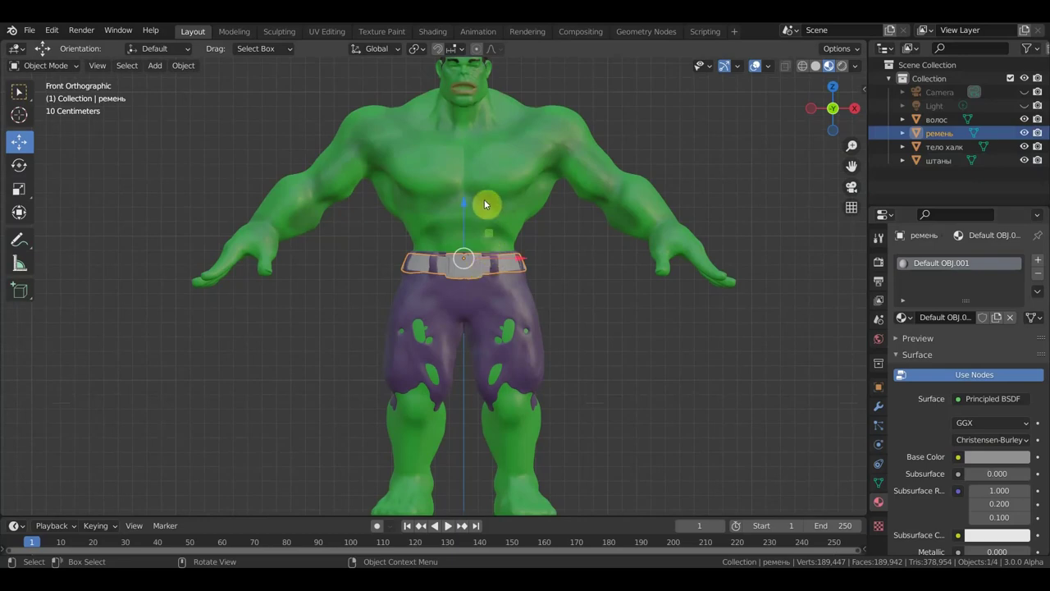
scroll(485, 201, down, 1)
click(496, 198)
In Shading, link the body's Image Texture Color output to Subsurface Color.
click(434, 33)
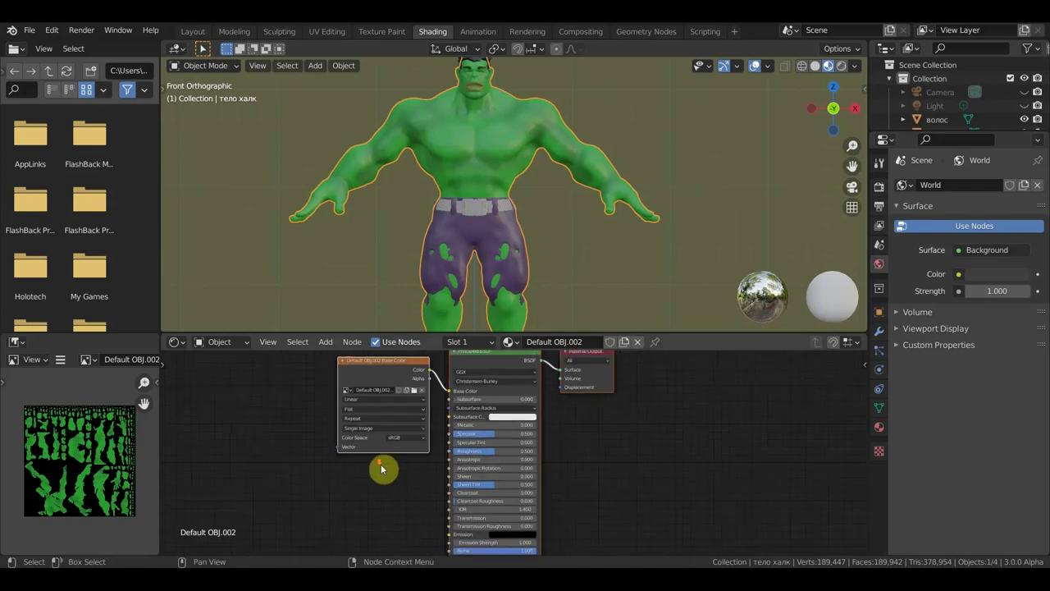
middle_drag(382, 469, 436, 501)
scroll(455, 476, up, 1)
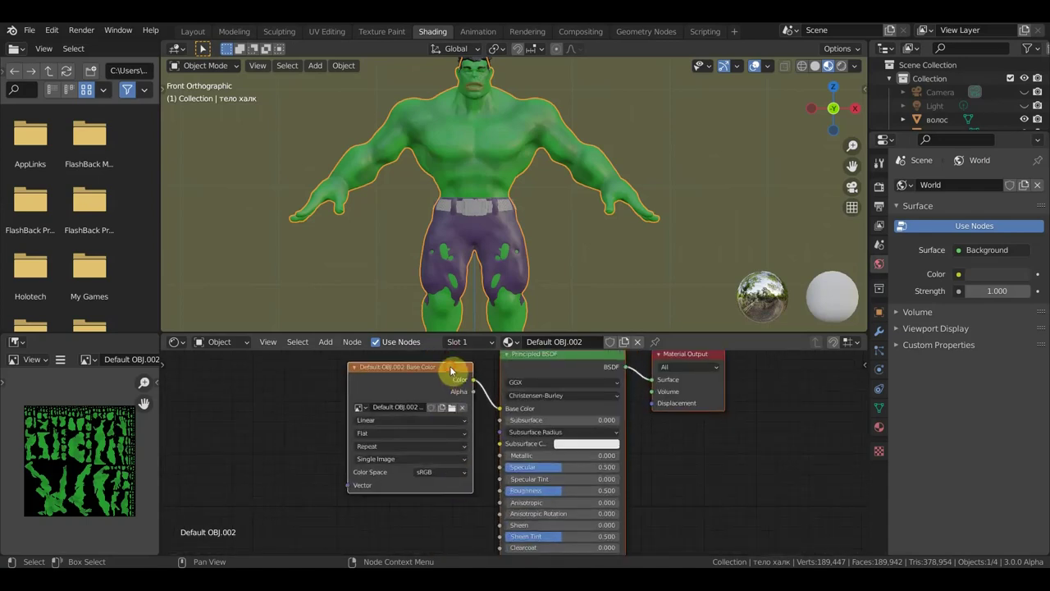
drag(450, 372, 337, 385)
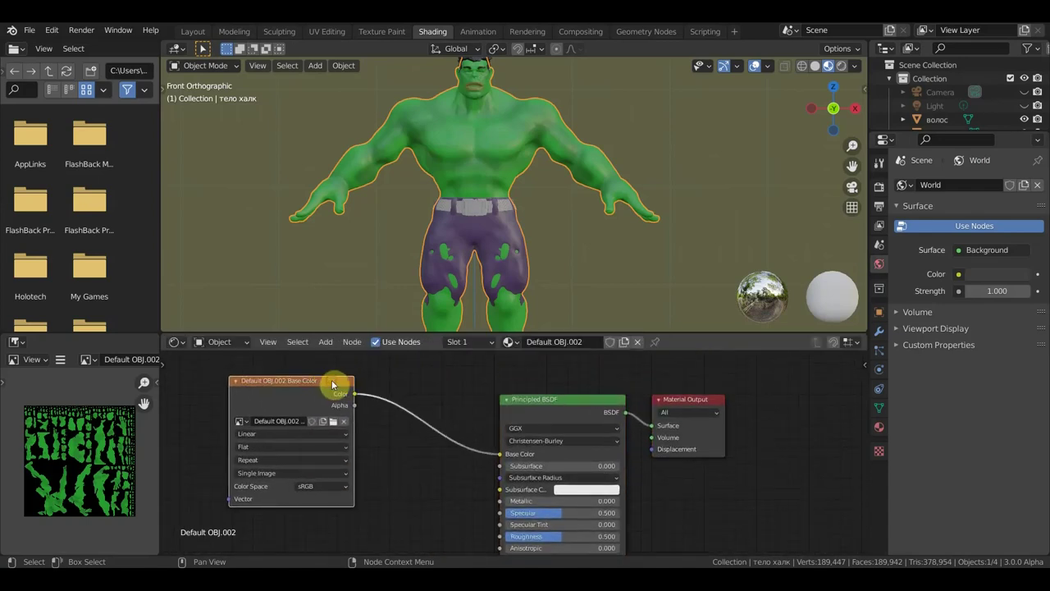
scroll(421, 444, up, 1)
scroll(471, 443, up, 1)
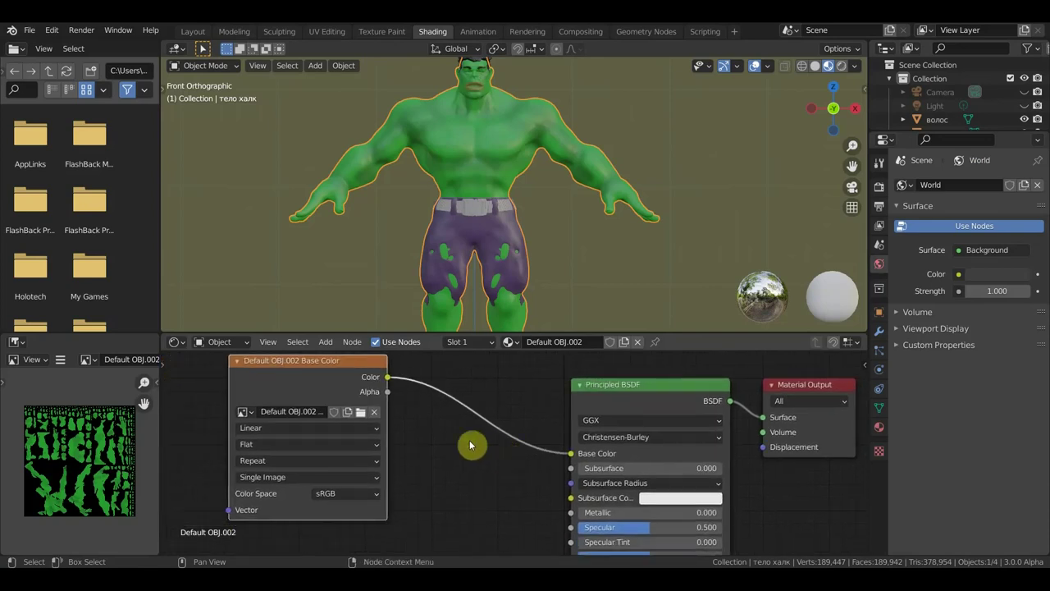
drag(387, 377, 575, 498)
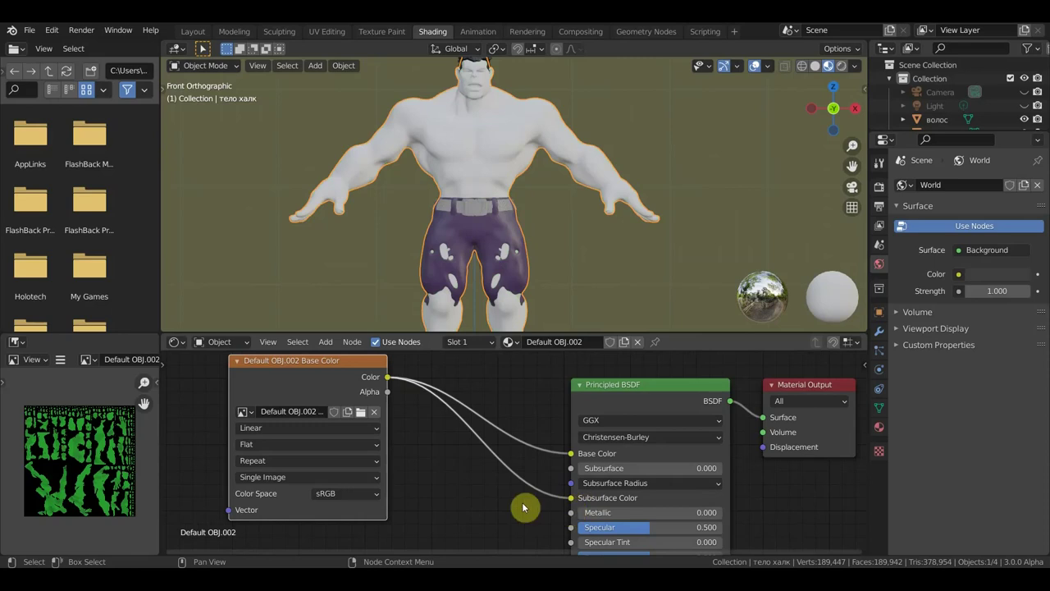
Raise the skin material's Roughness to 0.645.
middle_drag(488, 505, 473, 427)
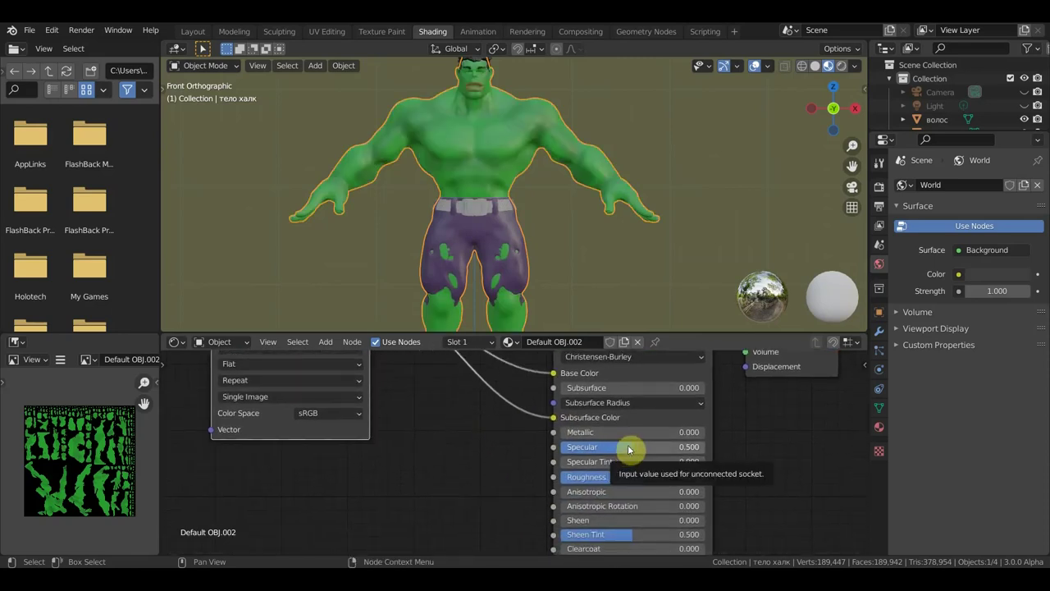
drag(631, 480, 639, 480)
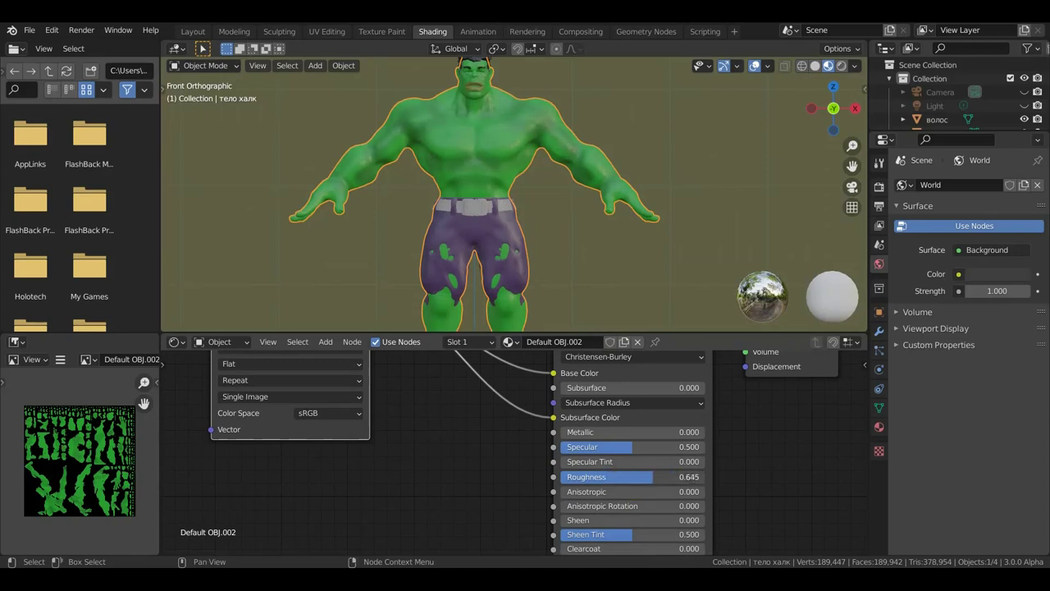
scroll(517, 495, down, 1)
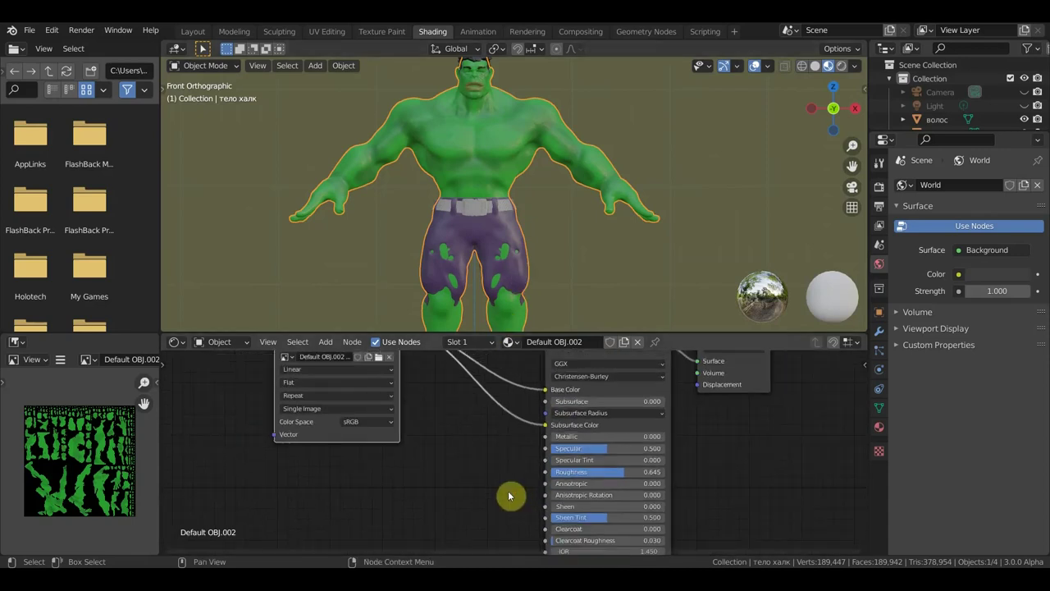
scroll(509, 495, down, 1)
scroll(506, 493, down, 1)
Reframe the material nodes, then select the pants to show their Default OBJ.003 material.
mouse_move(504, 492)
middle_down()
mouse_move(498, 438)
mouse_move(506, 513)
middle_up()
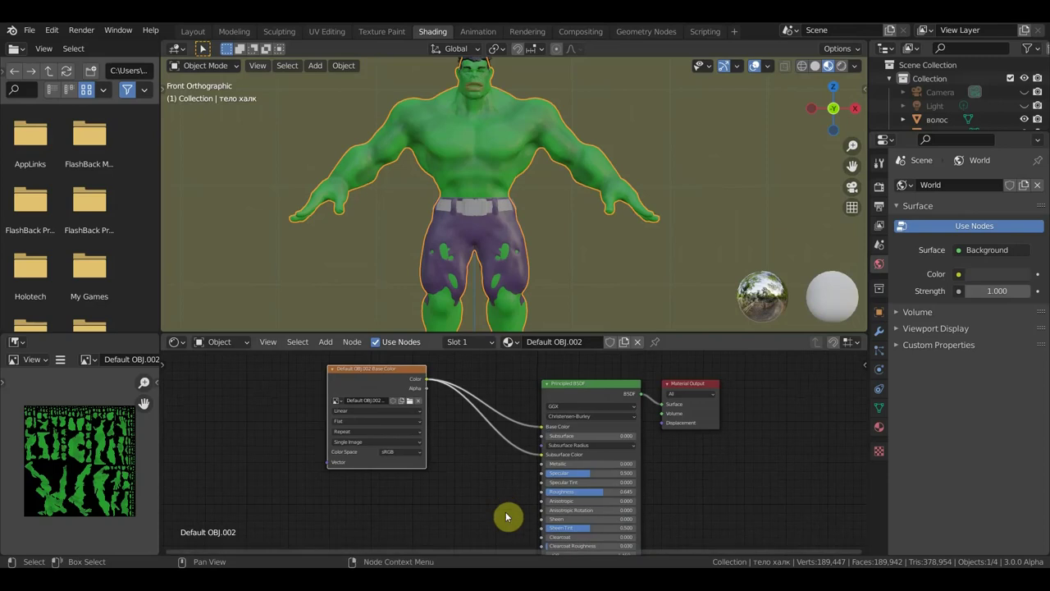
scroll(506, 517, up, 2)
scroll(506, 517, up, 1)
middle_drag(506, 517, 504, 386)
middle_drag(504, 487, 504, 509)
mouse_move(504, 422)
middle_down()
mouse_move(502, 553)
mouse_move(525, 422)
middle_up()
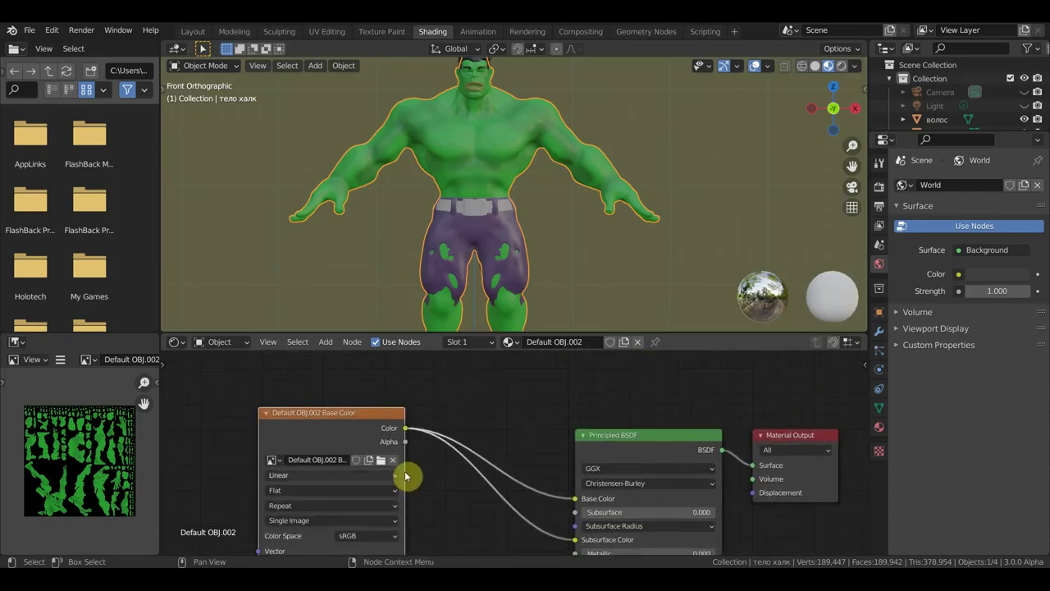
scroll(525, 160, up, 2)
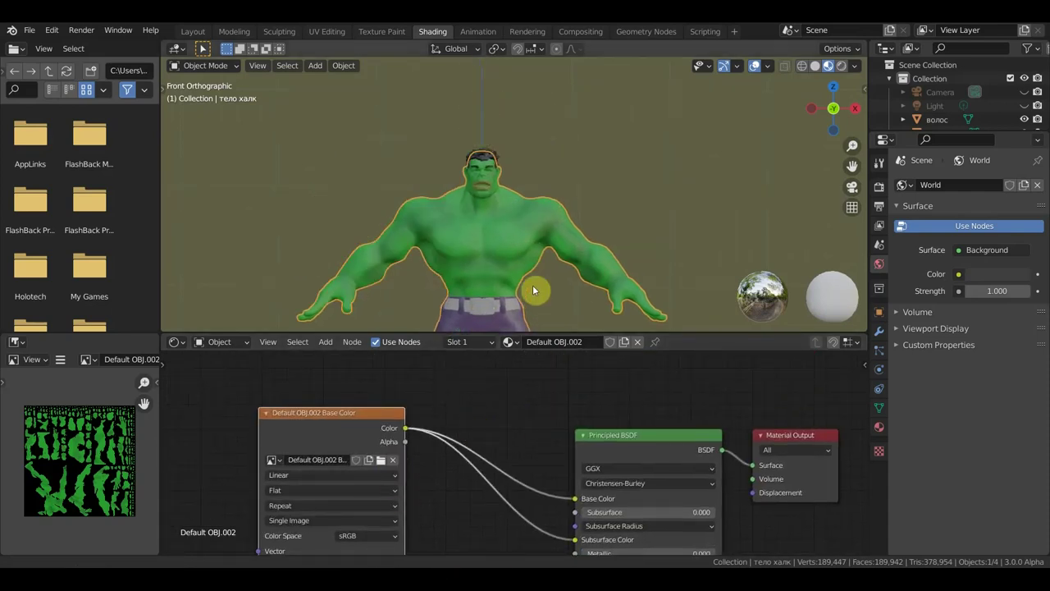
scroll(501, 215, up, 2)
scroll(501, 216, up, 1)
scroll(508, 234, down, 1)
shift+scroll(529, 106, down, 2)
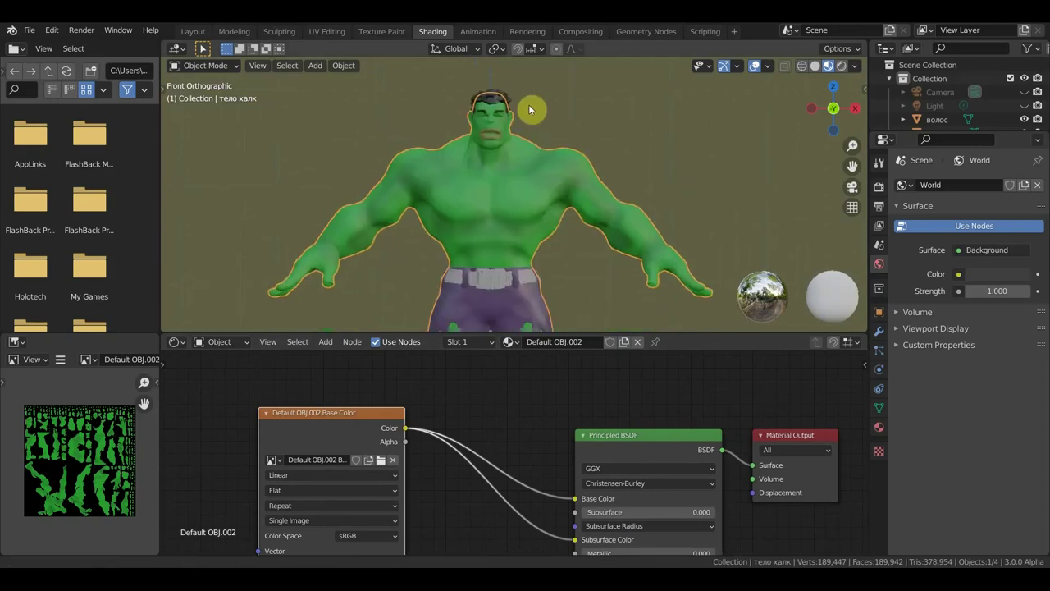
shift+scroll(527, 100, down, 2)
click(544, 257)
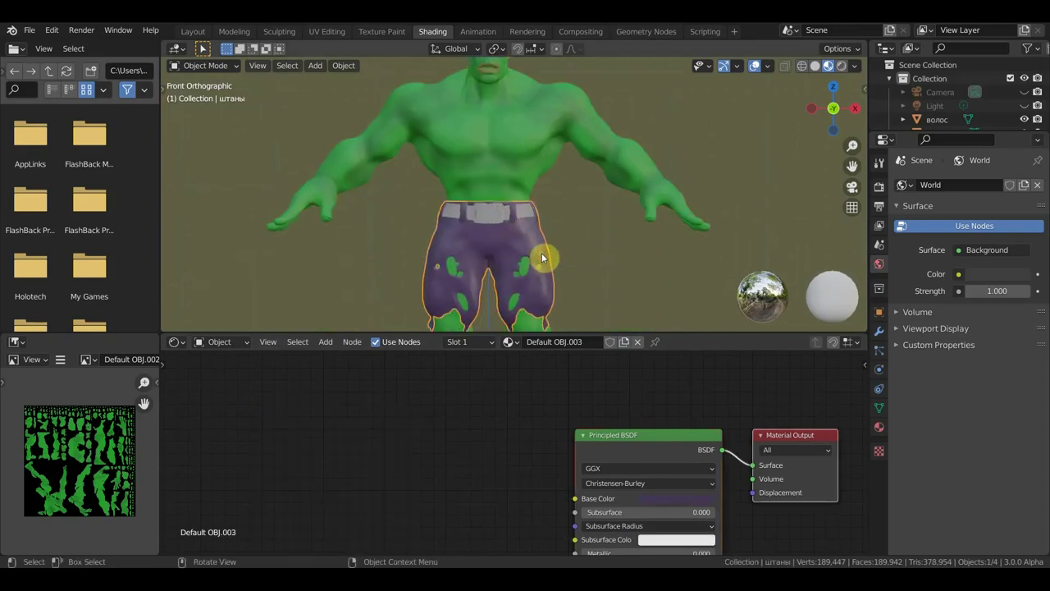
scroll(515, 441, down, 2)
scroll(509, 447, down, 2)
mouse_move(450, 446)
middle_down()
mouse_move(495, 413)
mouse_move(485, 399)
middle_up()
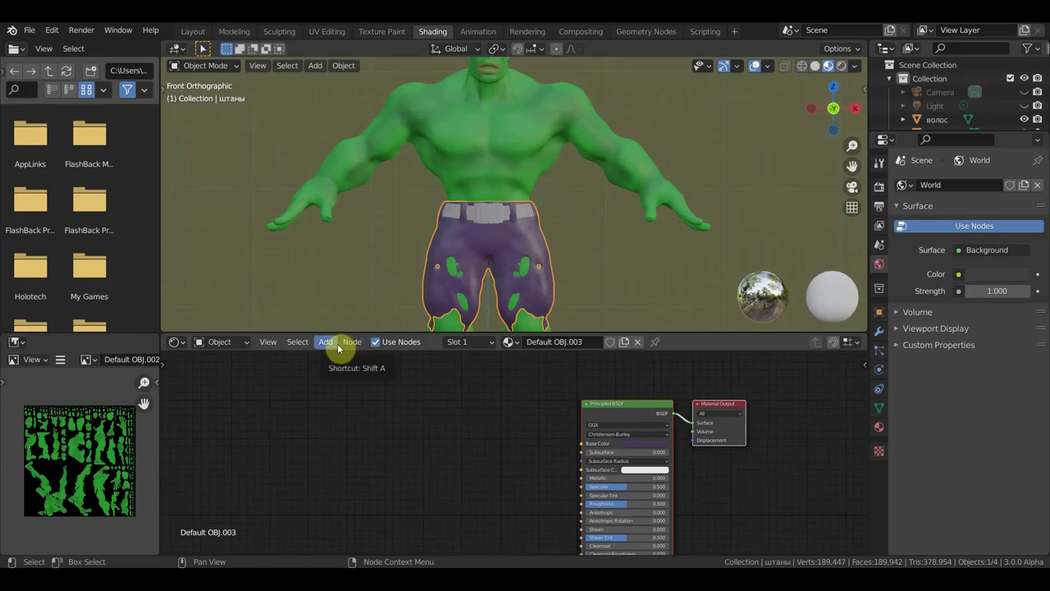
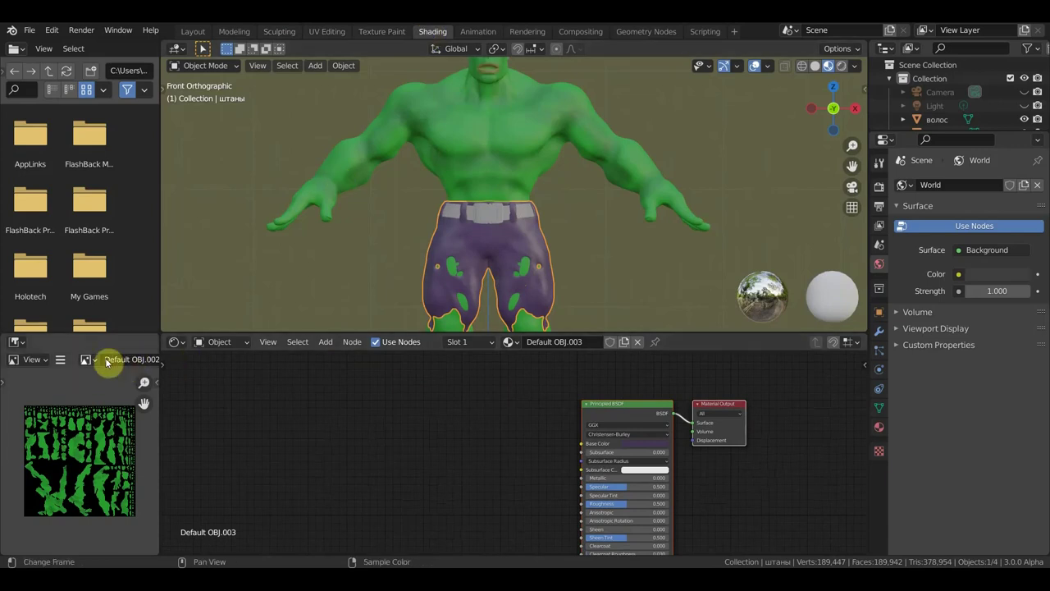
Switch the image editor from the body texture to the blank Untitled image.
click(99, 364)
click(115, 407)
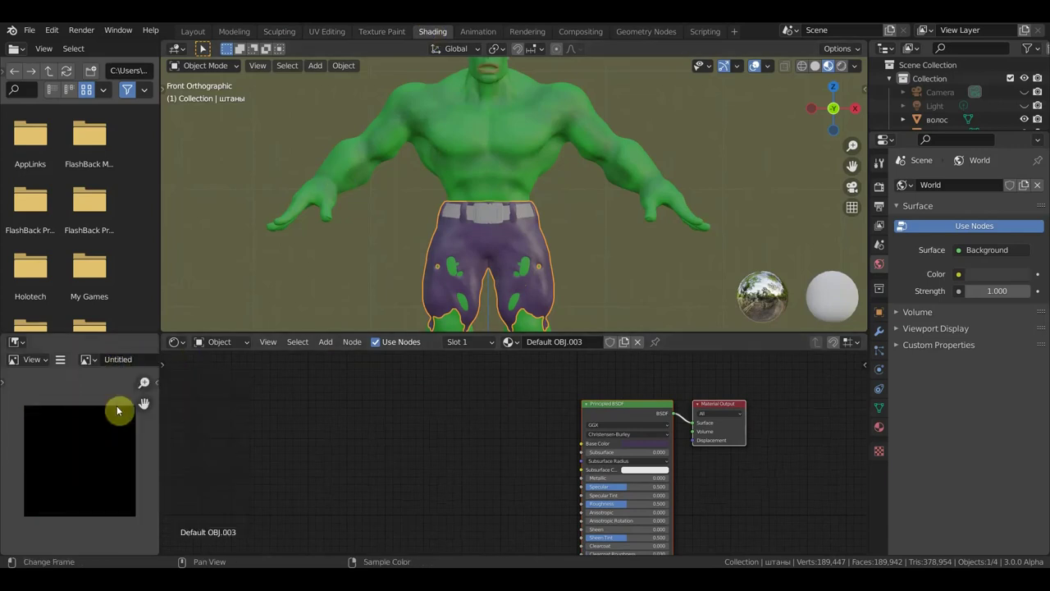
click(98, 367)
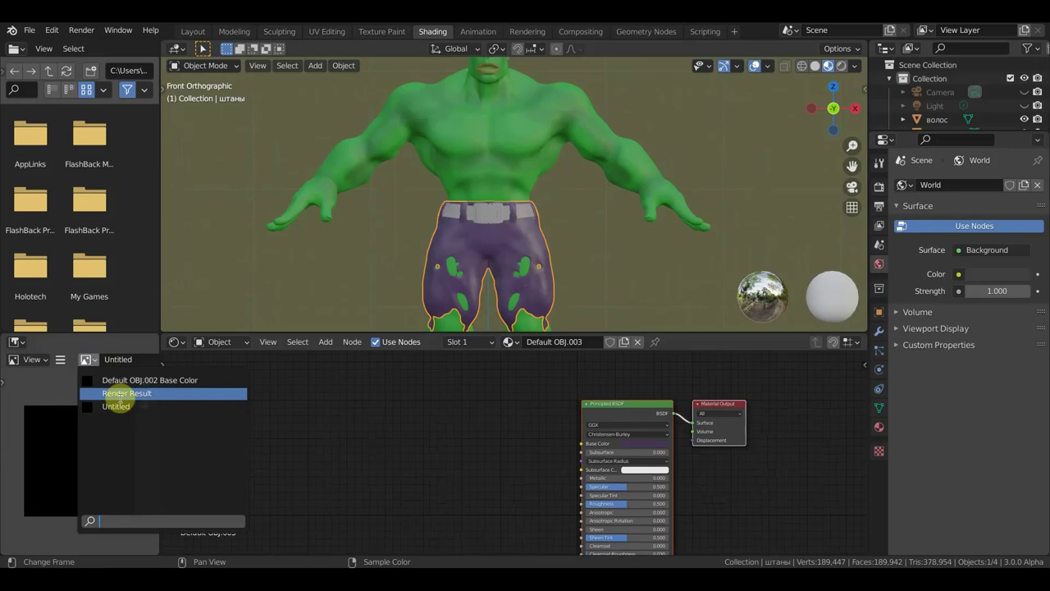
click(327, 31)
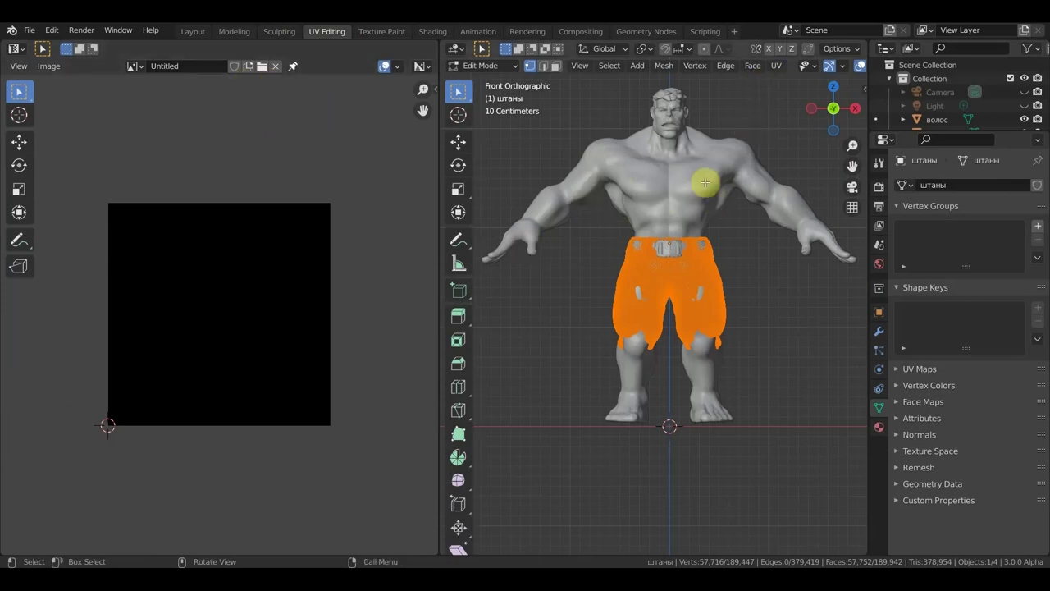
Smart UV Project the pants with a 66° angle limit, then return to Layout.
click(776, 66)
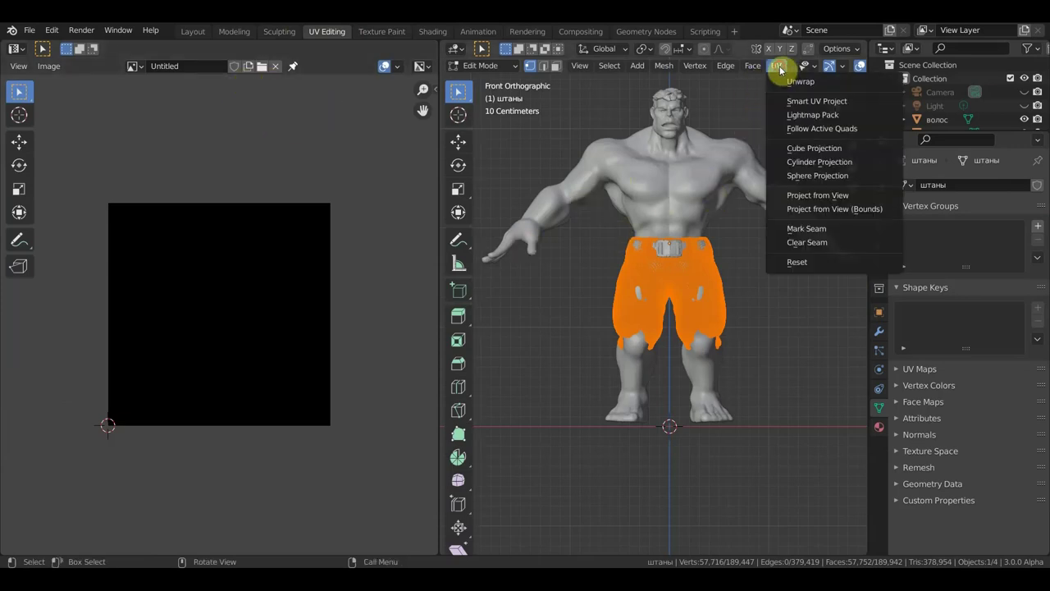
click(810, 102)
click(819, 205)
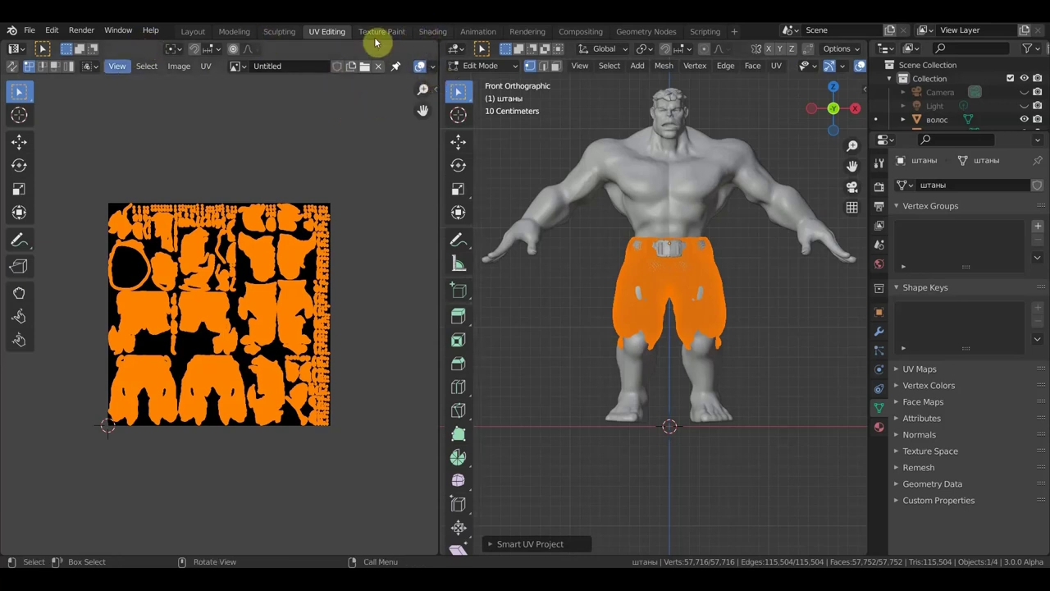
click(192, 33)
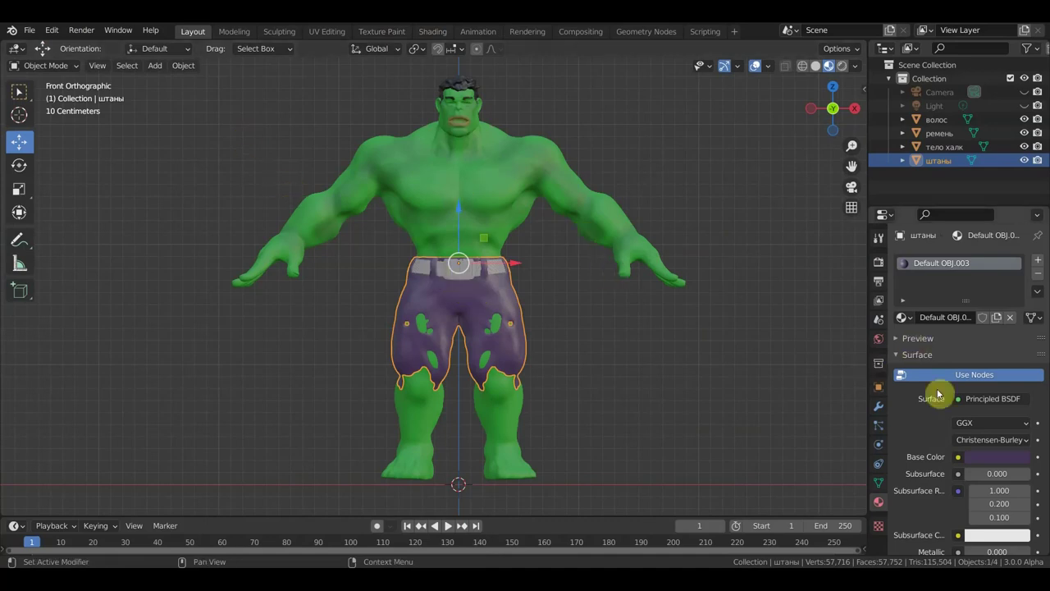
Check the Shading image list, then bring up the pants' interaction mode menu in Layout.
click(433, 33)
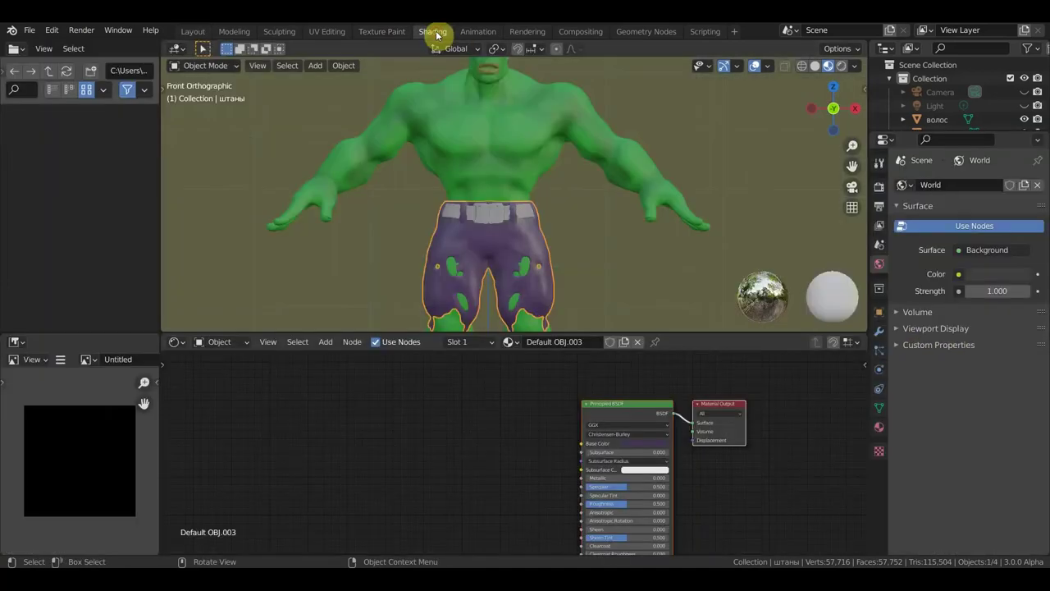
click(87, 359)
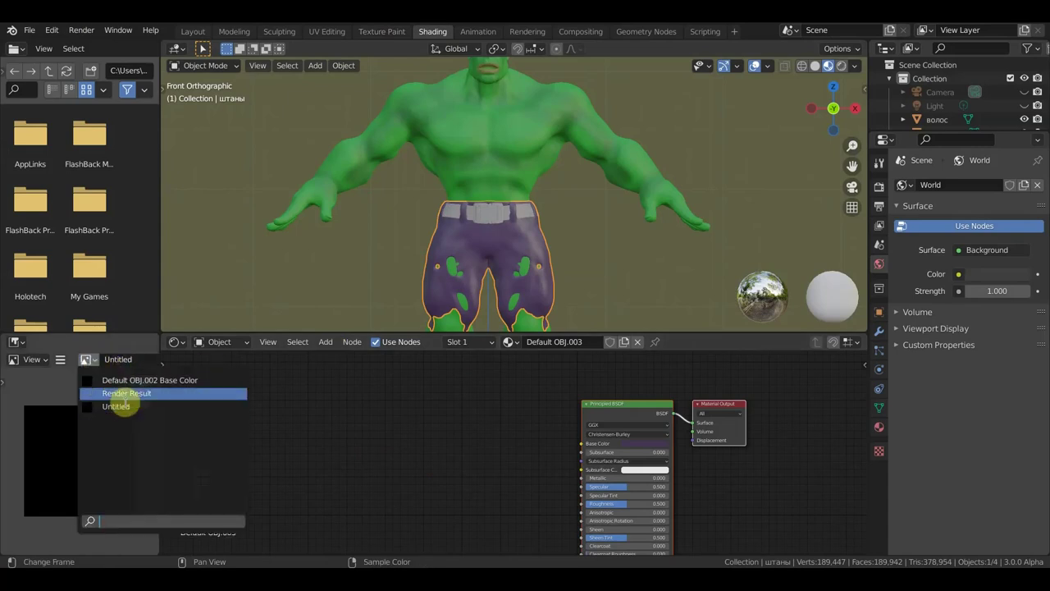
click(192, 31)
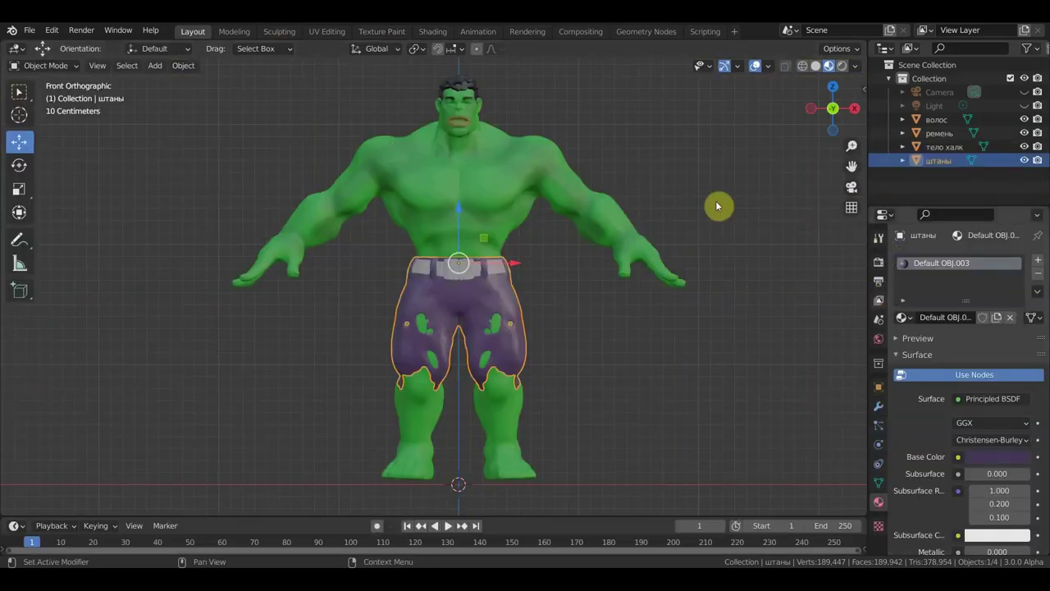
click(66, 66)
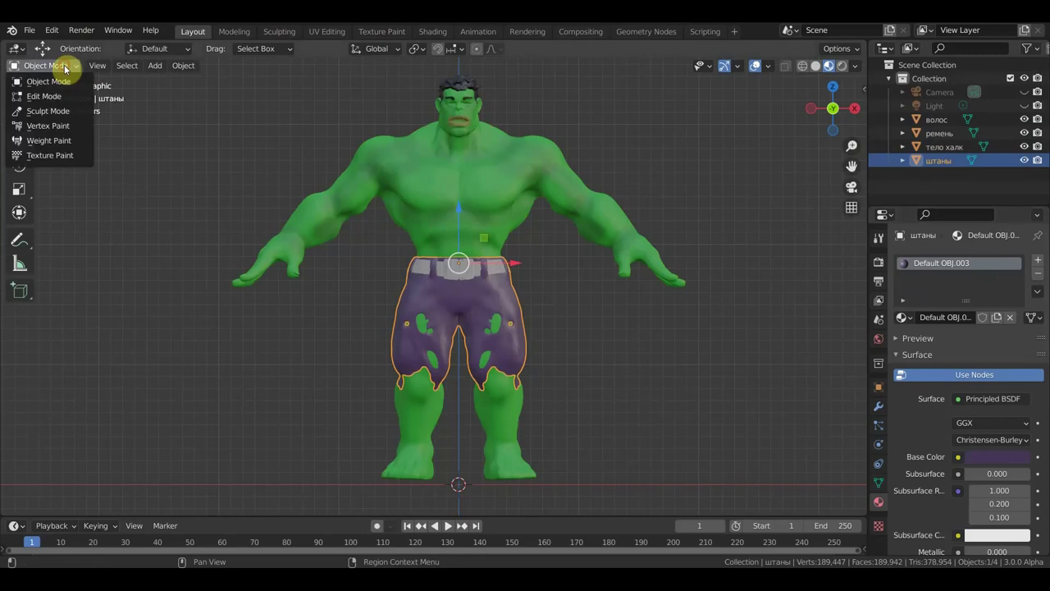
Enter Texture Paint mode and add a new Base Color texture slot to the pants.
click(57, 155)
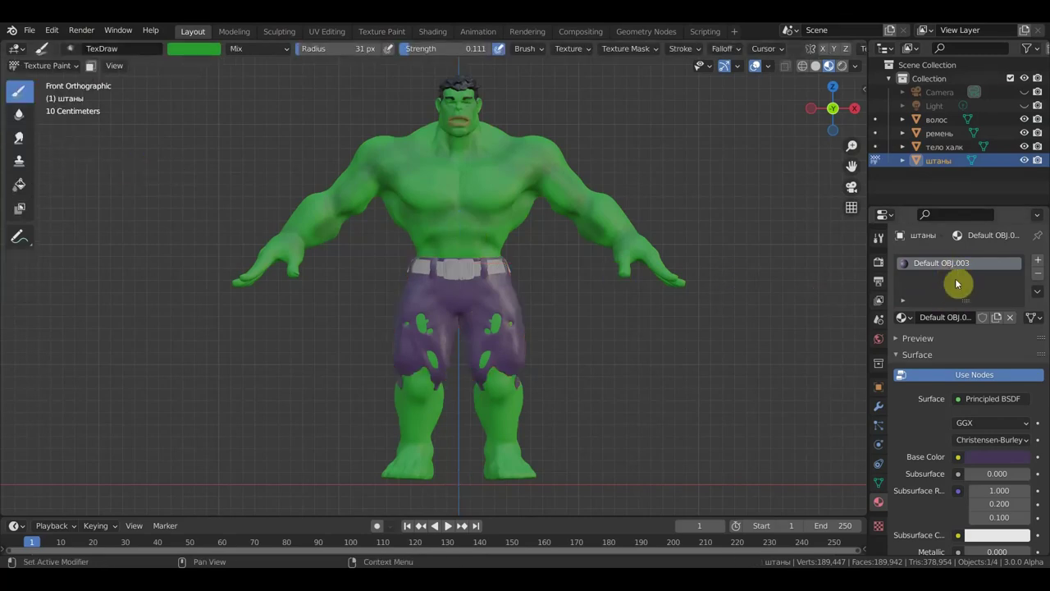
click(878, 237)
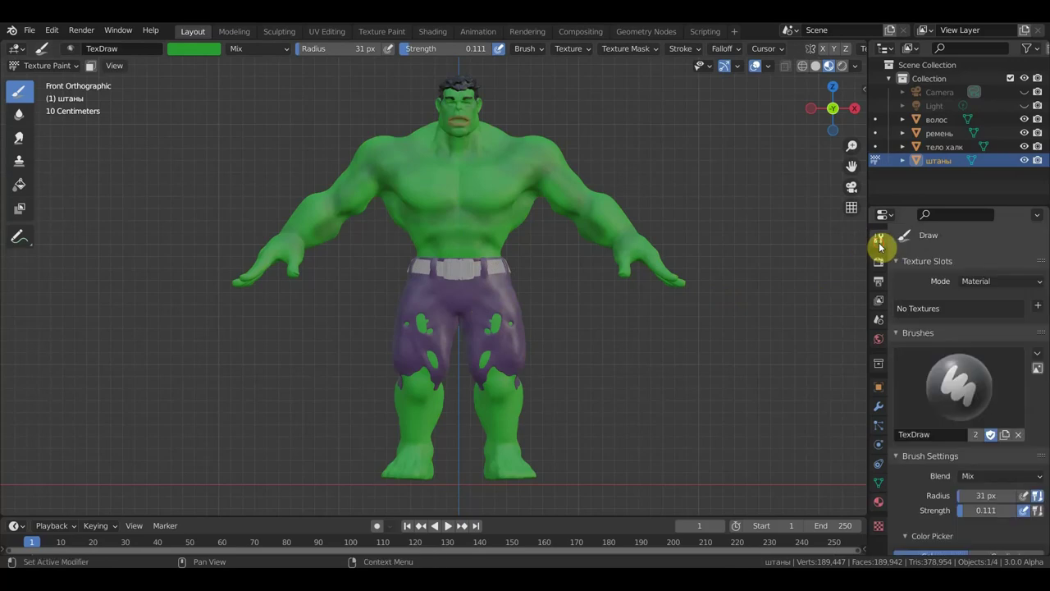
click(1039, 308)
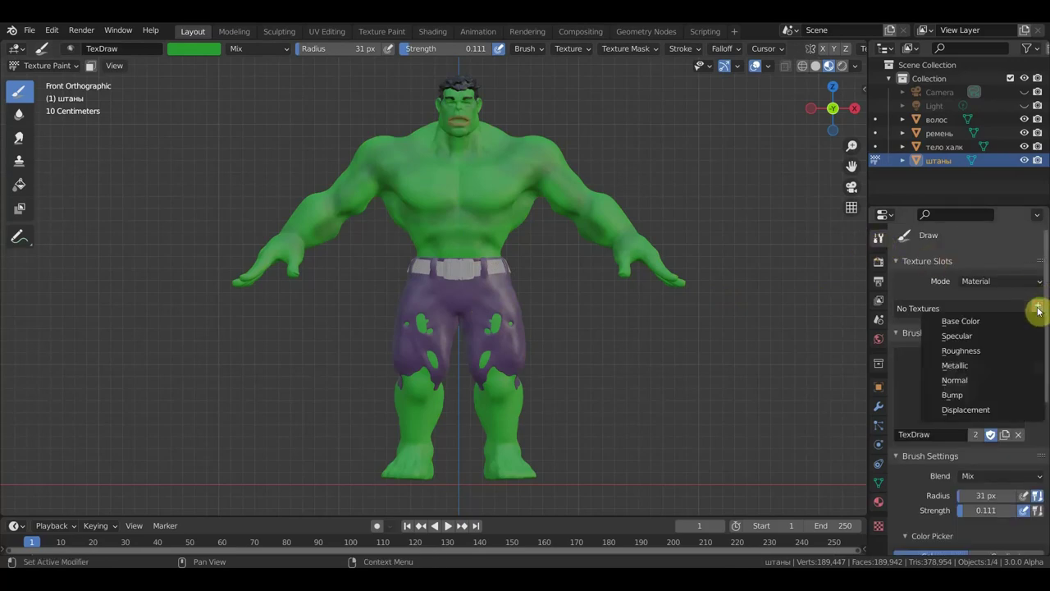
click(997, 321)
click(956, 466)
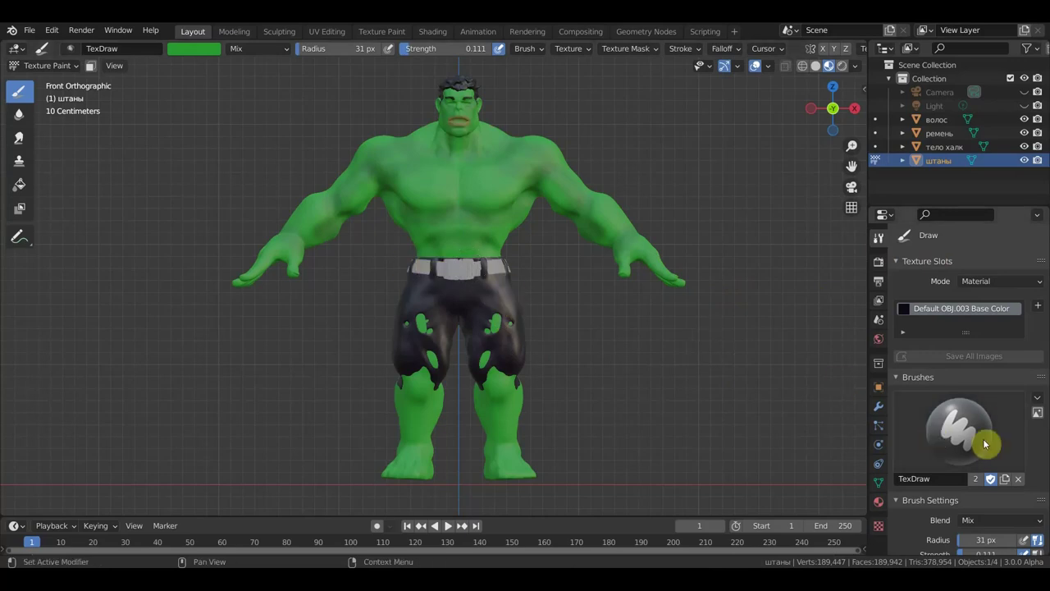
Pick a purple brush colour and dab it onto the pants.
click(197, 52)
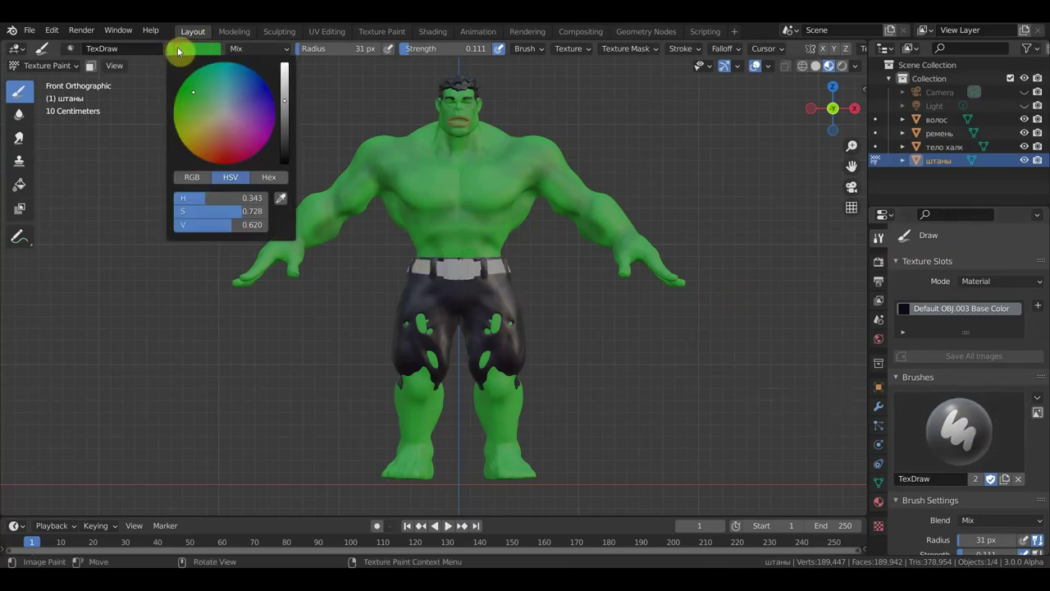
click(248, 118)
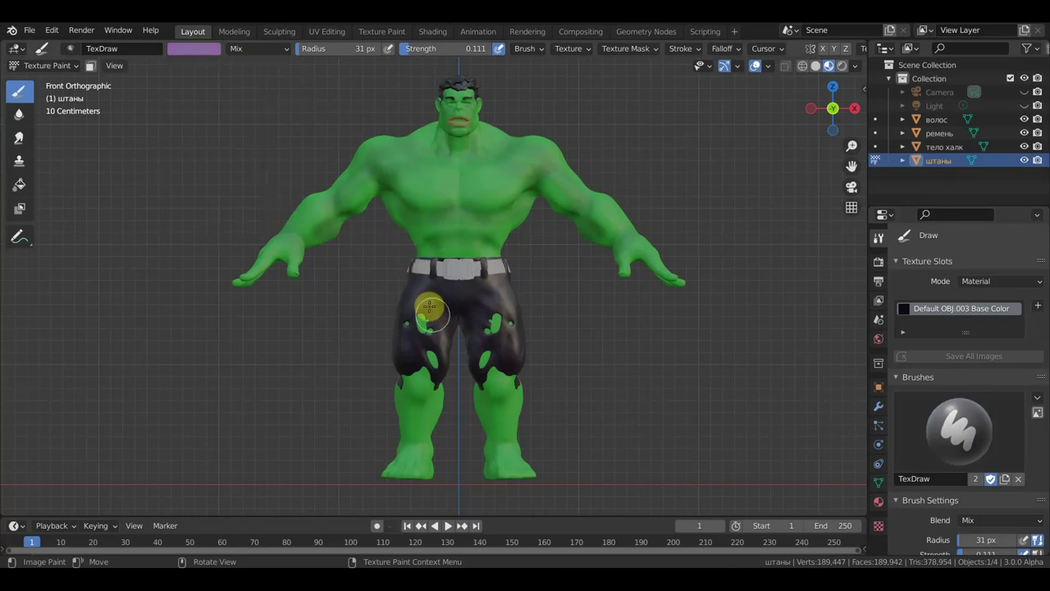
click(407, 298)
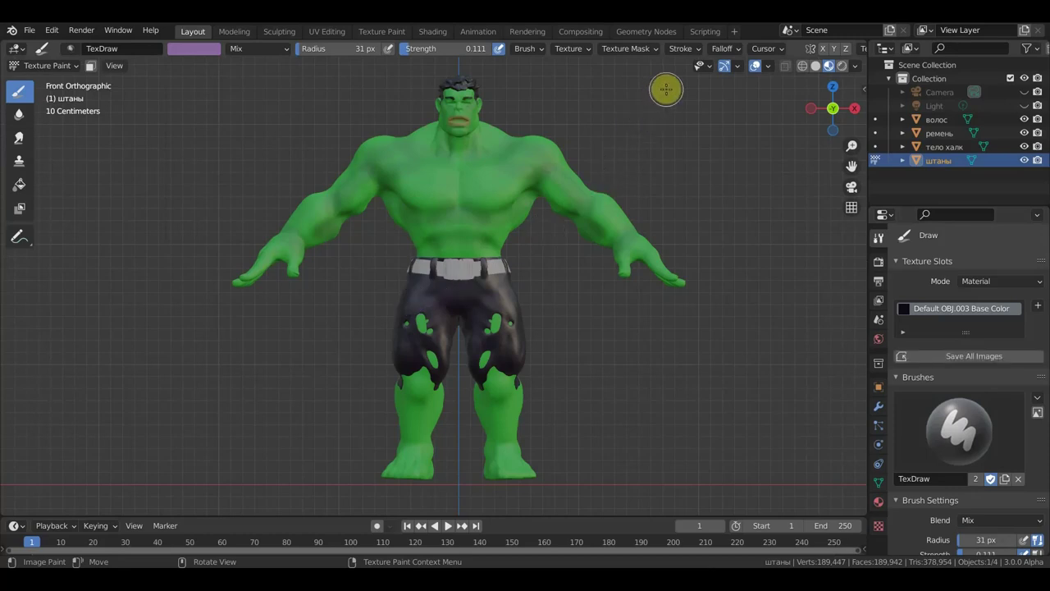
Set strength to 1.0, enable X mirroring and paint the pants' crotch purple.
drag(508, 307, 443, 293)
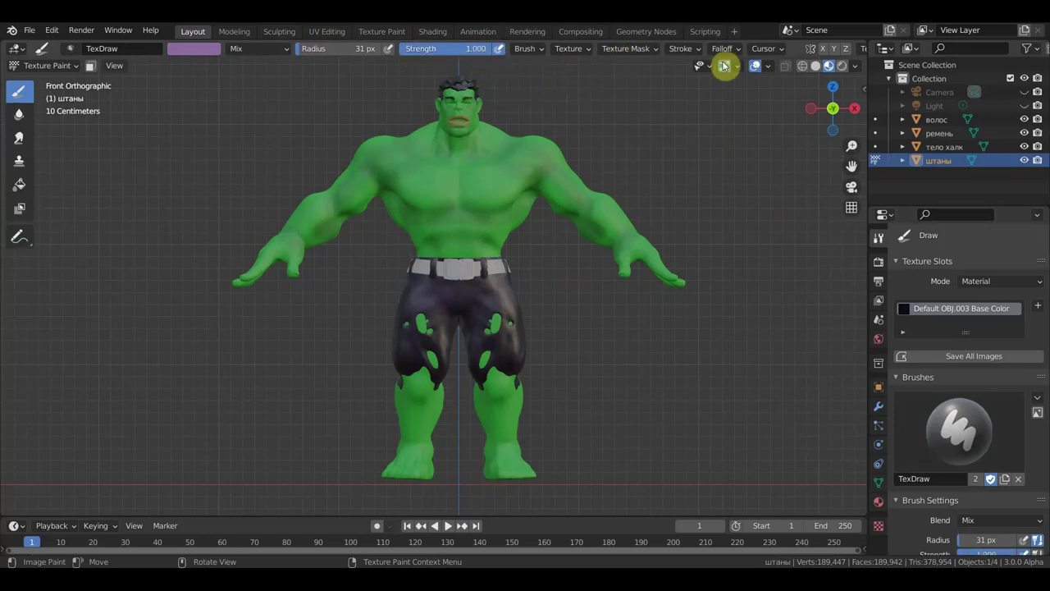
scroll(747, 52, down, 1)
scroll(748, 53, down, 1)
click(757, 52)
mouse_move(495, 293)
mouse_down()
mouse_move(481, 285)
mouse_move(507, 273)
mouse_move(444, 267)
mouse_move(499, 265)
mouse_move(485, 316)
mouse_move(465, 302)
mouse_move(481, 379)
mouse_move(479, 352)
mouse_move(500, 369)
mouse_move(530, 370)
mouse_move(514, 379)
mouse_move(504, 321)
mouse_move(488, 367)
mouse_move(493, 333)
mouse_move(521, 341)
mouse_move(504, 301)
mouse_move(525, 356)
mouse_move(501, 284)
mouse_up()
From the back view, paint a purple band just under the belt.
scroll(579, 298, down, 2)
mouse_move(558, 312)
middle_down()
mouse_move(356, 326)
mouse_move(457, 325)
mouse_move(387, 335)
mouse_move(446, 276)
middle_up()
scroll(456, 324, up, 3)
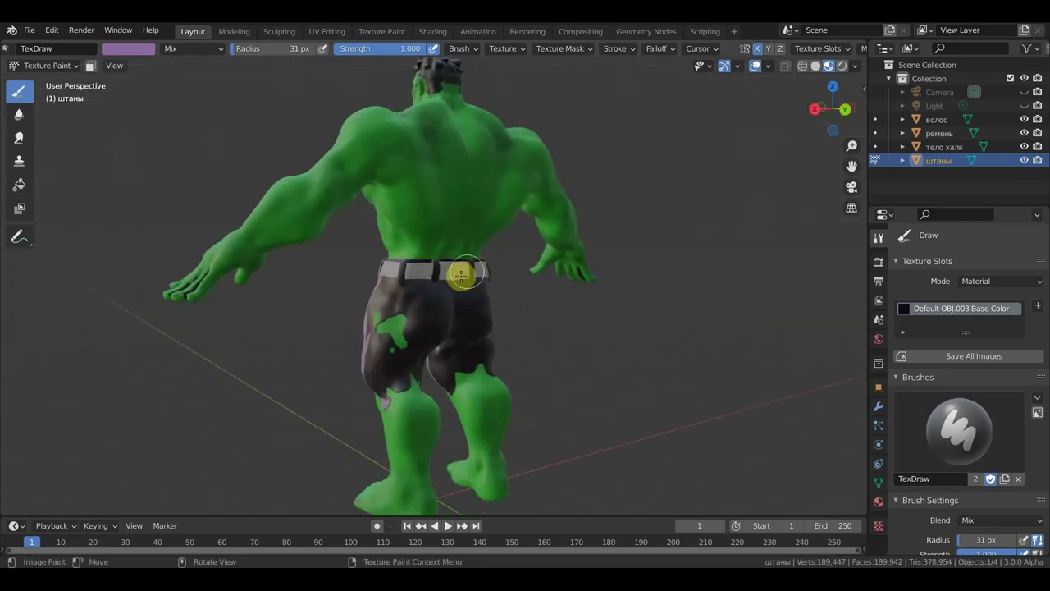
mouse_move(393, 267)
mouse_down()
mouse_move(476, 270)
mouse_move(439, 293)
mouse_move(398, 297)
mouse_move(388, 283)
mouse_up()
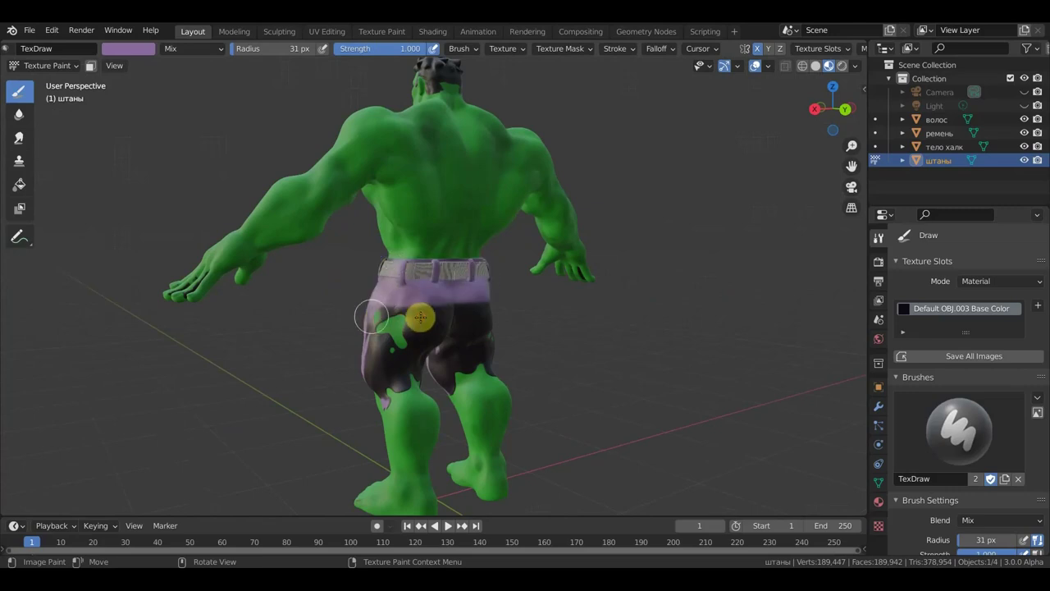
Hide the ремень belt, paint over the dark back patches purple, and return to front view.
click(1024, 133)
mouse_move(430, 332)
mouse_down()
mouse_move(435, 317)
mouse_move(393, 319)
mouse_move(394, 340)
mouse_move(411, 351)
mouse_move(462, 304)
mouse_move(471, 331)
mouse_move(444, 358)
mouse_move(451, 377)
mouse_move(430, 384)
mouse_move(424, 363)
mouse_move(488, 369)
mouse_move(479, 366)
mouse_up()
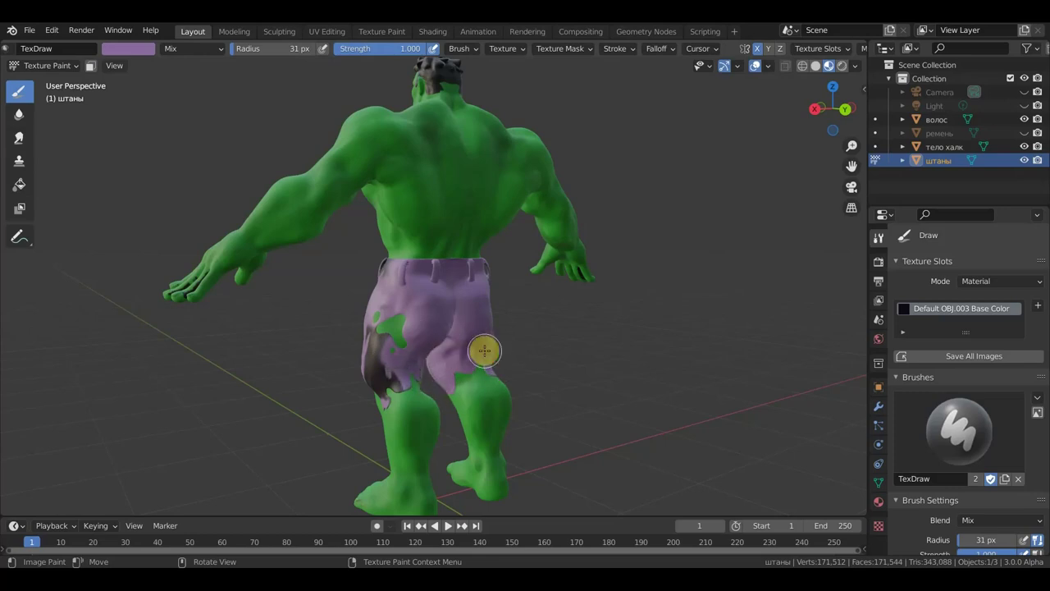
mouse_move(375, 356)
mouse_down()
mouse_move(382, 323)
mouse_move(366, 333)
mouse_move(394, 370)
mouse_move(367, 380)
mouse_up()
middle_drag(397, 392, 610, 370)
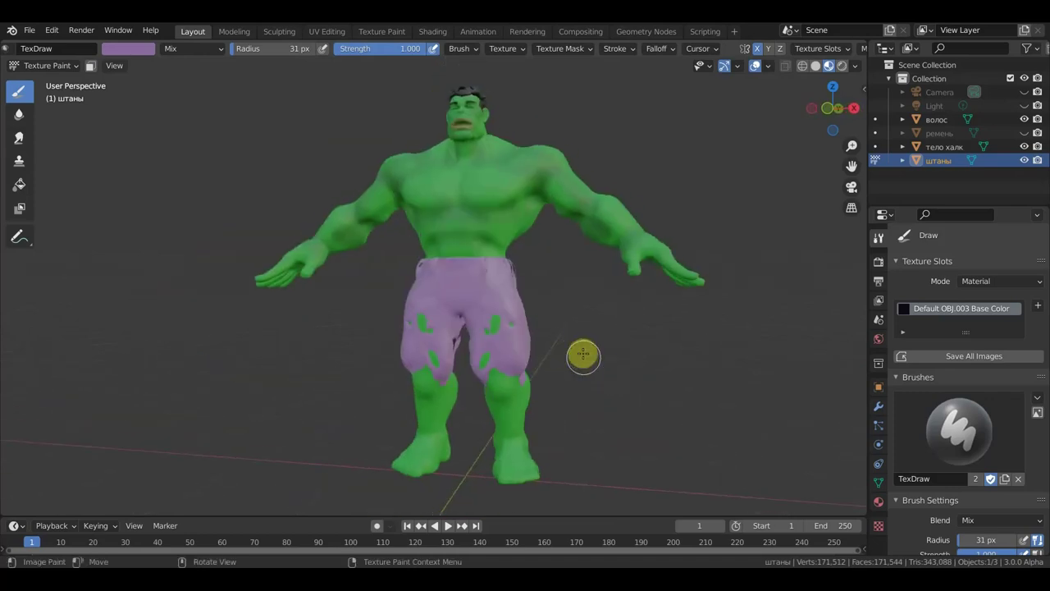
key(KP_1)
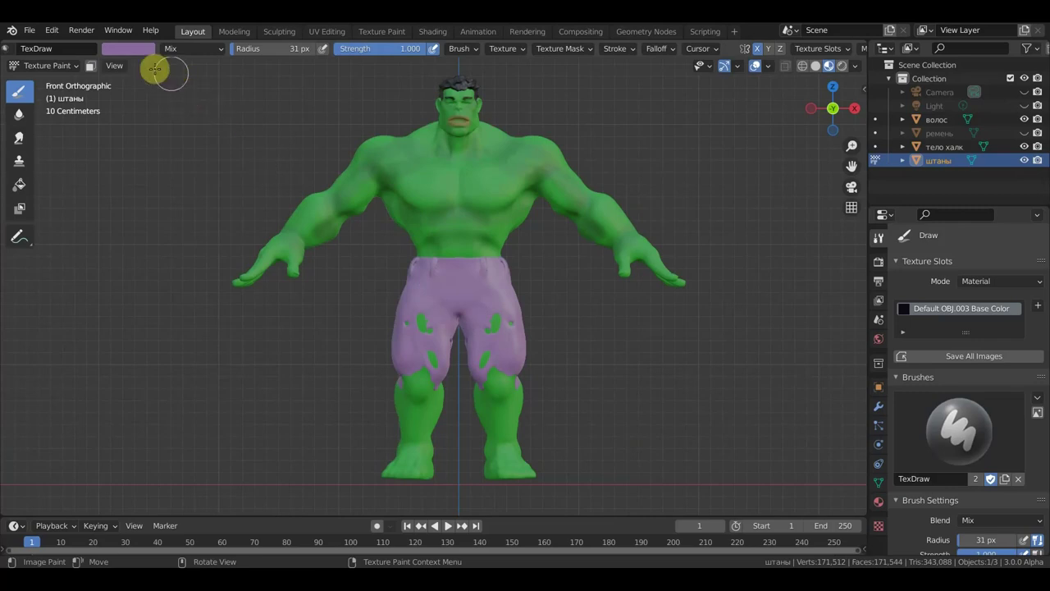
Darken the purple brush colour, lower strength to 0.117 and set radius to 40 px.
click(132, 48)
click(218, 113)
drag(218, 114, 218, 131)
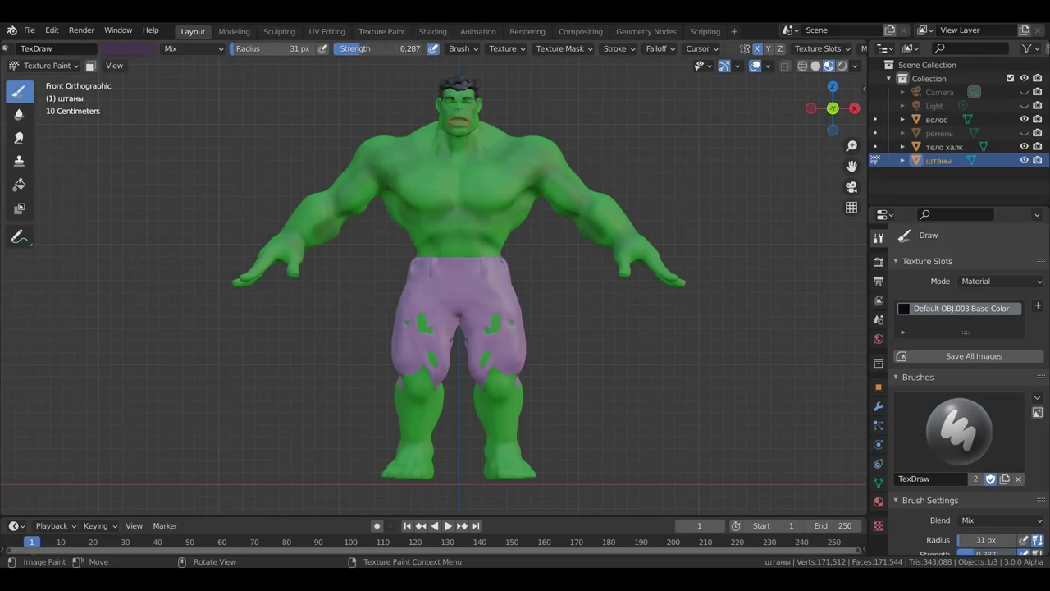
drag(377, 49, 347, 48)
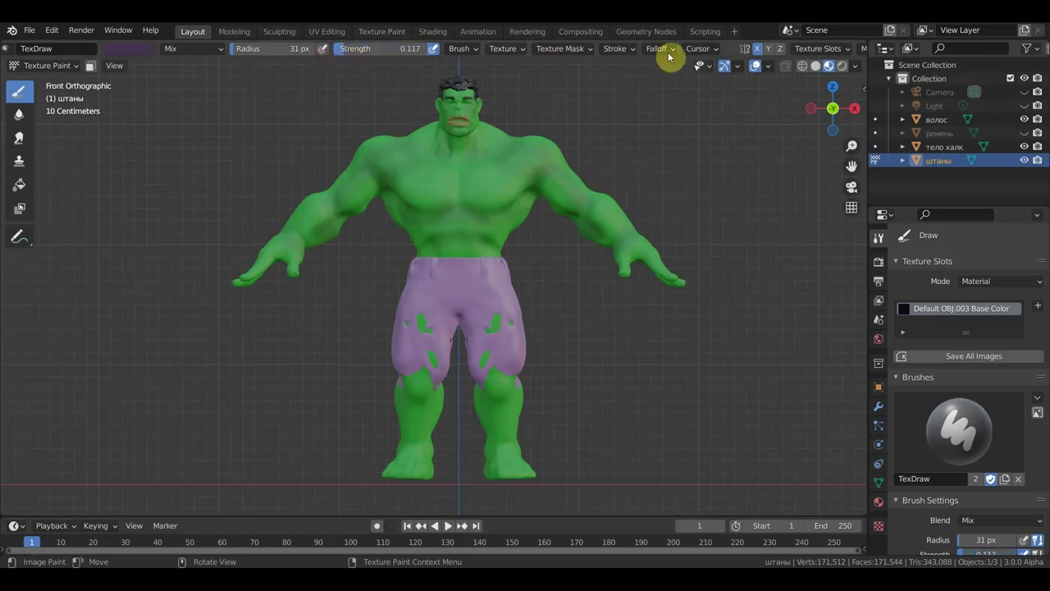
key(f)
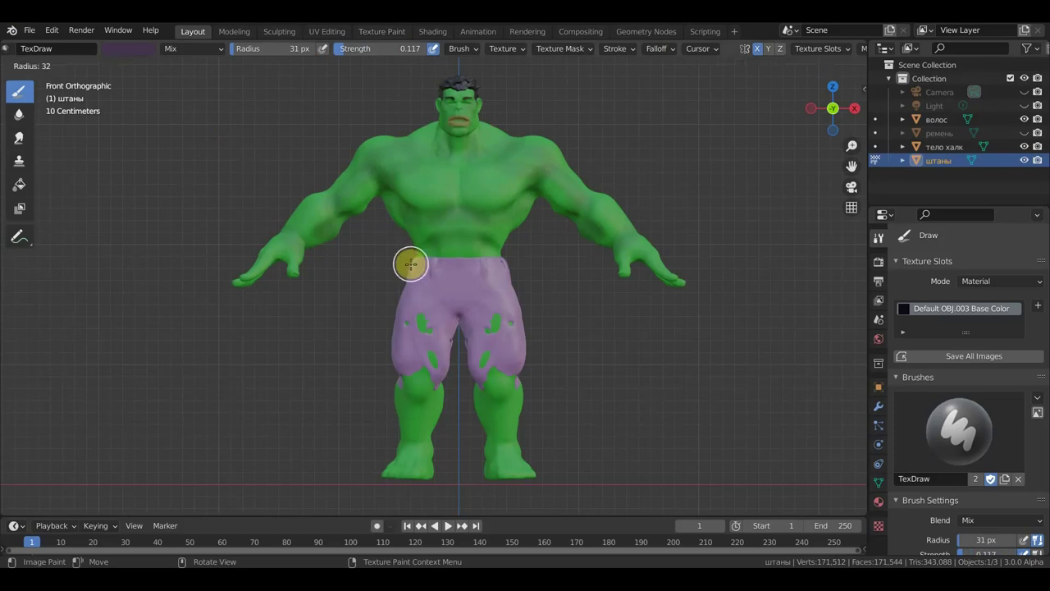
click(430, 282)
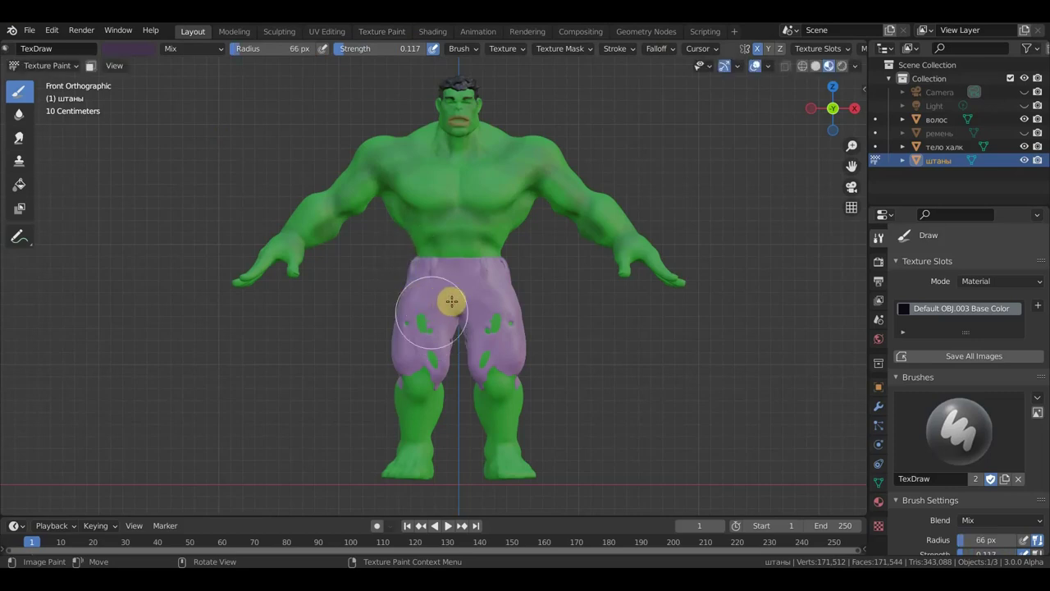
key(f)
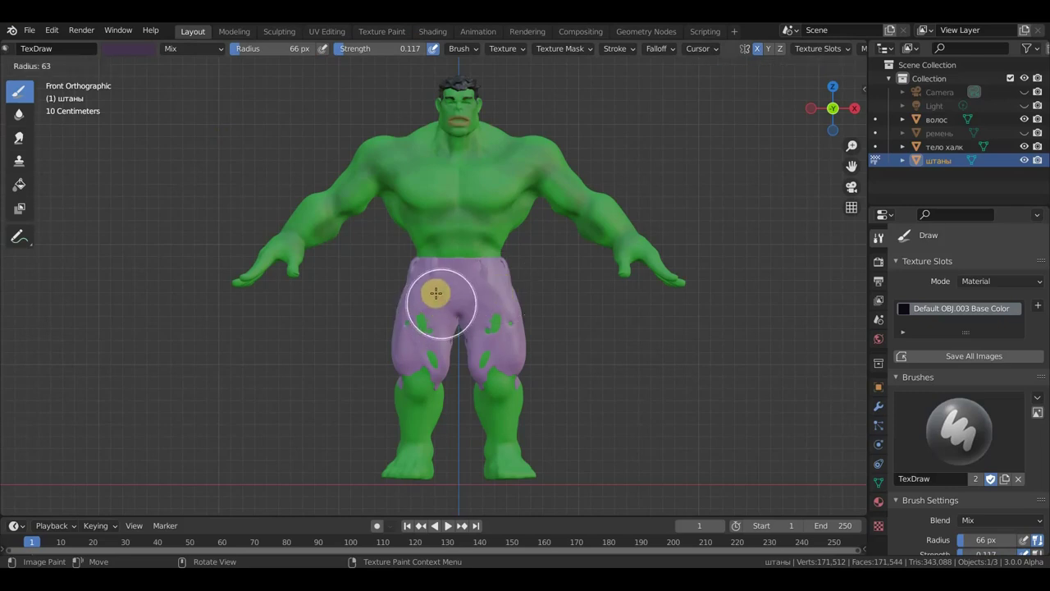
click(428, 282)
Paint purple over the green patches on the shorts' front and left thigh.
drag(446, 308, 428, 302)
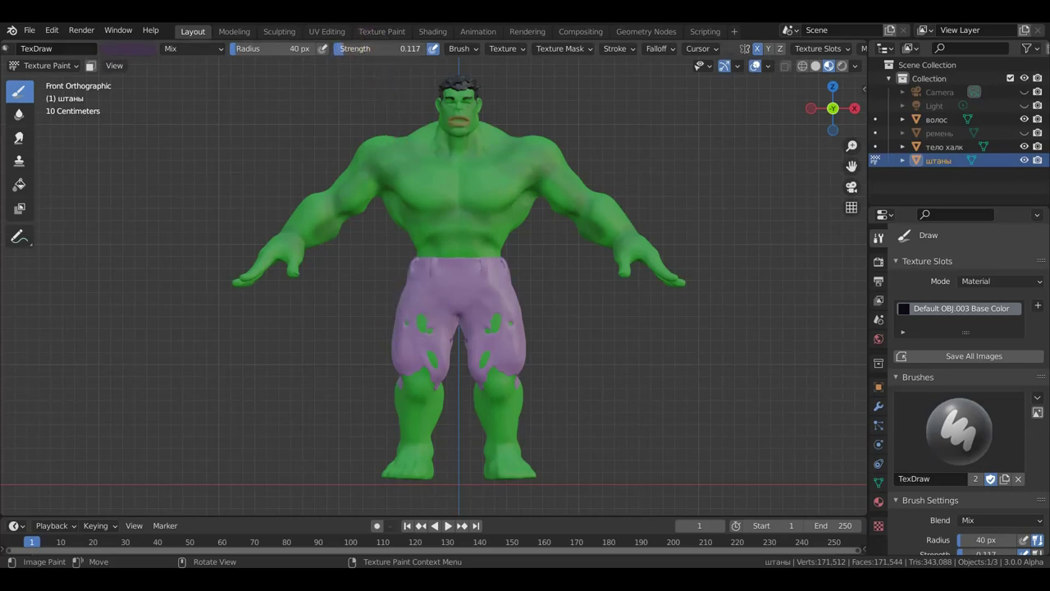
drag(481, 320, 441, 309)
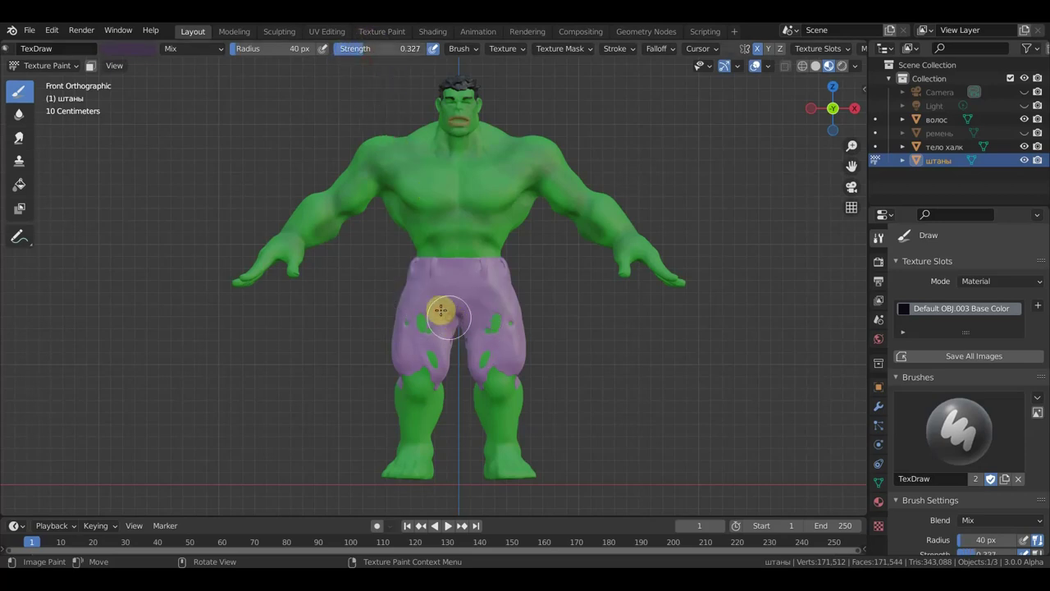
drag(477, 285, 498, 269)
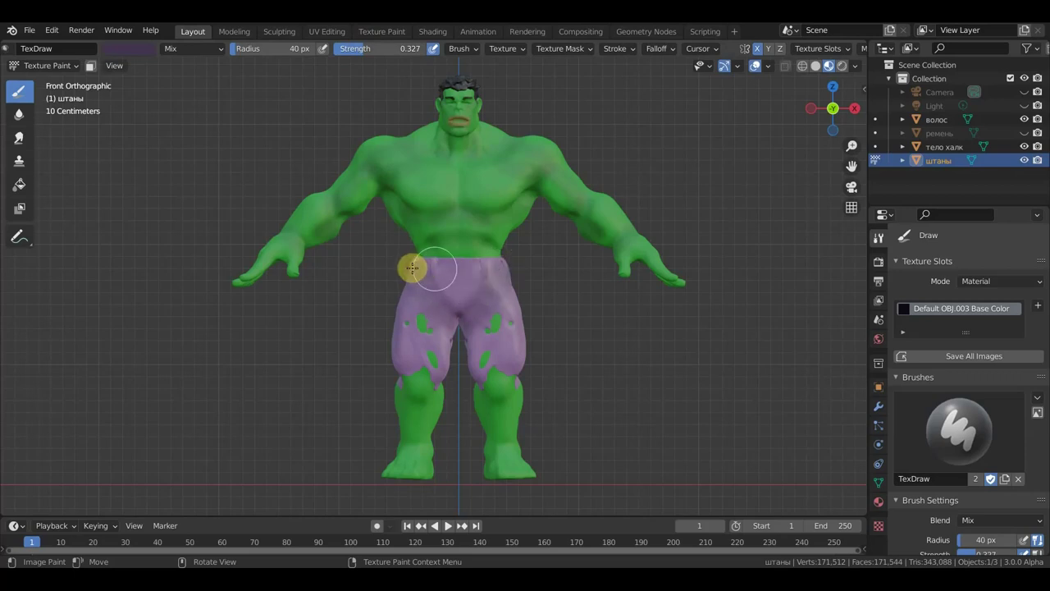
mouse_move(436, 373)
mouse_down()
mouse_move(391, 359)
mouse_move(402, 341)
mouse_up()
drag(411, 305, 433, 293)
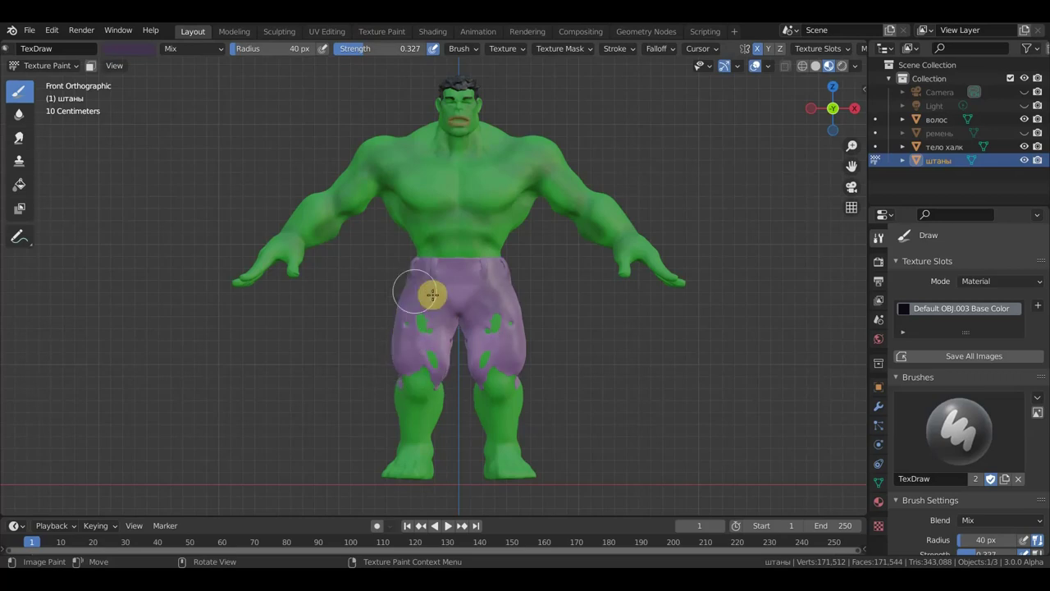
mouse_move(461, 309)
middle_down()
mouse_move(583, 324)
mouse_move(706, 319)
middle_up()
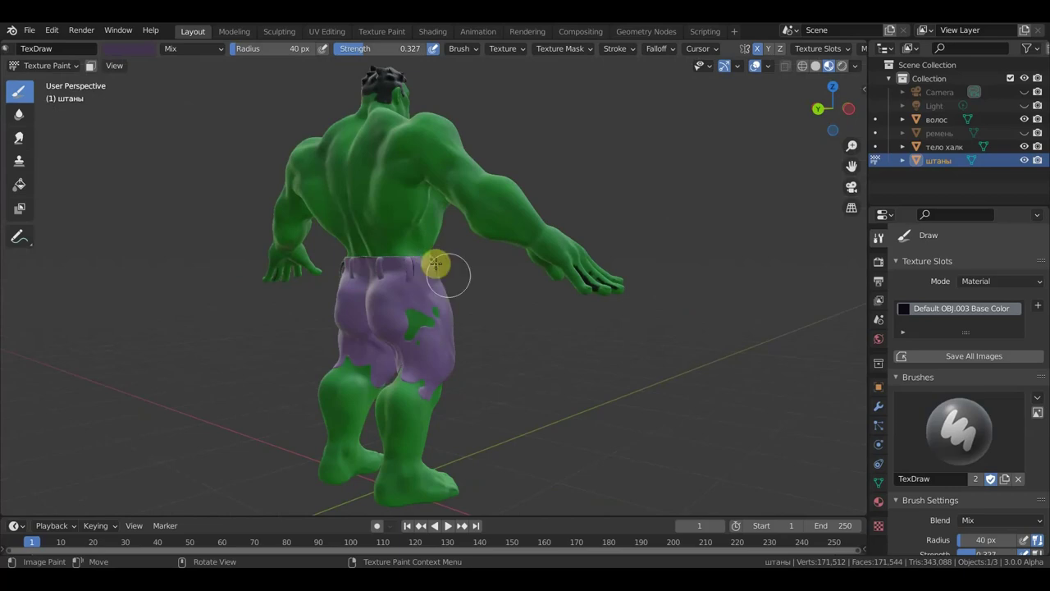
Paint the back and front of the shorts and the waistband purple.
mouse_move(423, 258)
mouse_down()
mouse_move(359, 314)
mouse_move(415, 329)
mouse_move(452, 307)
mouse_move(370, 293)
mouse_move(527, 328)
mouse_move(411, 339)
mouse_up()
mouse_move(410, 340)
middle_down()
mouse_move(332, 334)
mouse_move(394, 327)
middle_up()
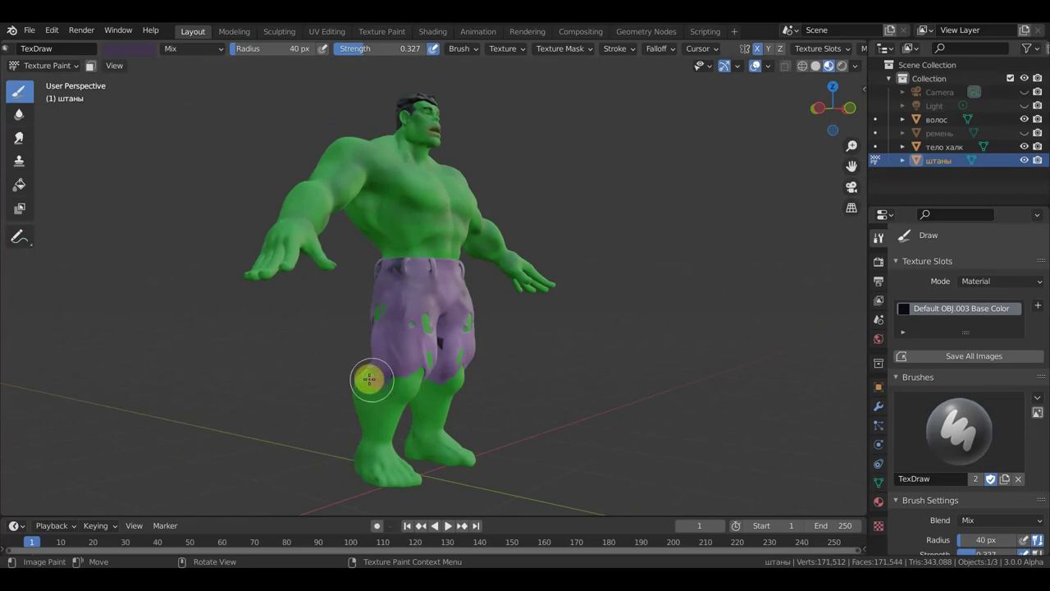
drag(370, 362, 401, 339)
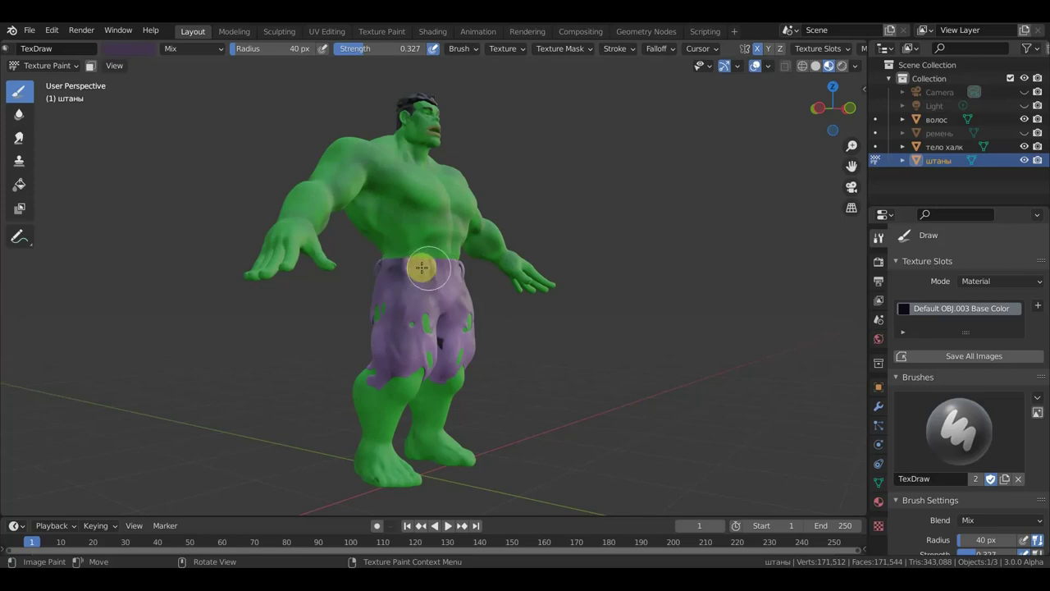
middle_drag(441, 286, 498, 326)
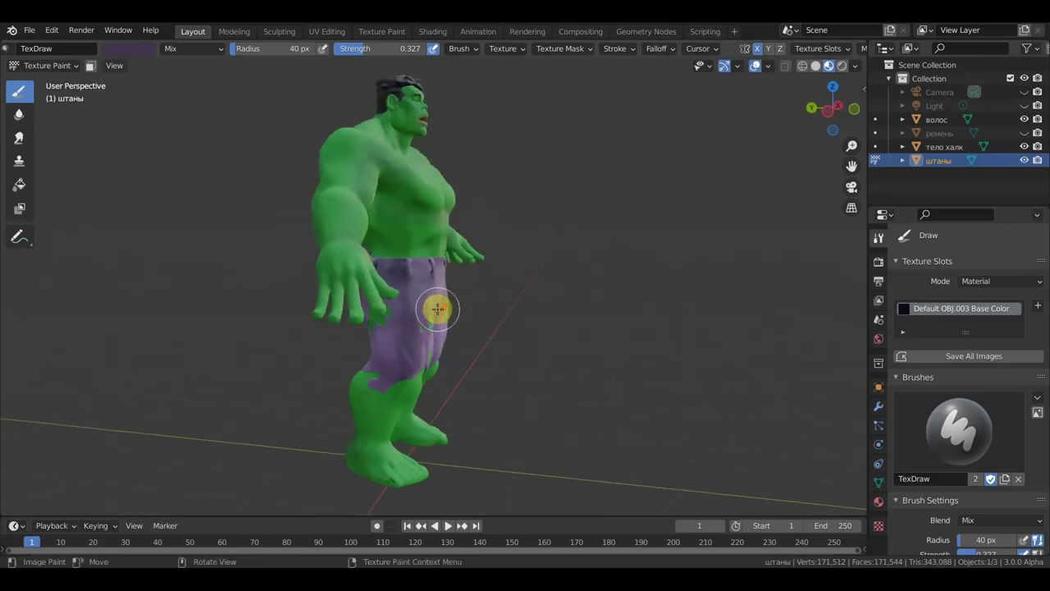
scroll(434, 306, up, 5)
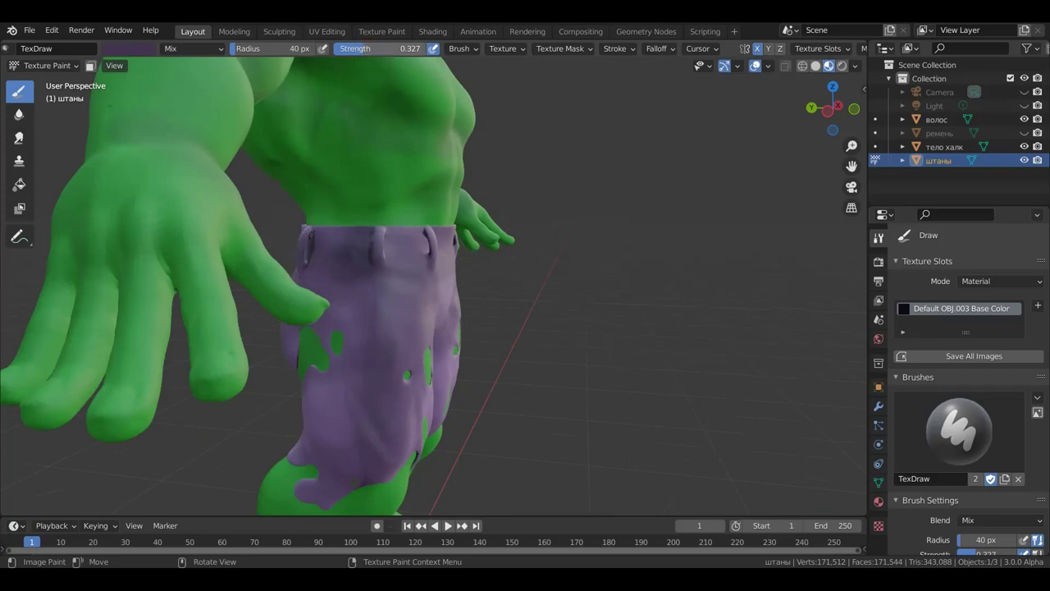
click(316, 239)
drag(311, 252, 363, 243)
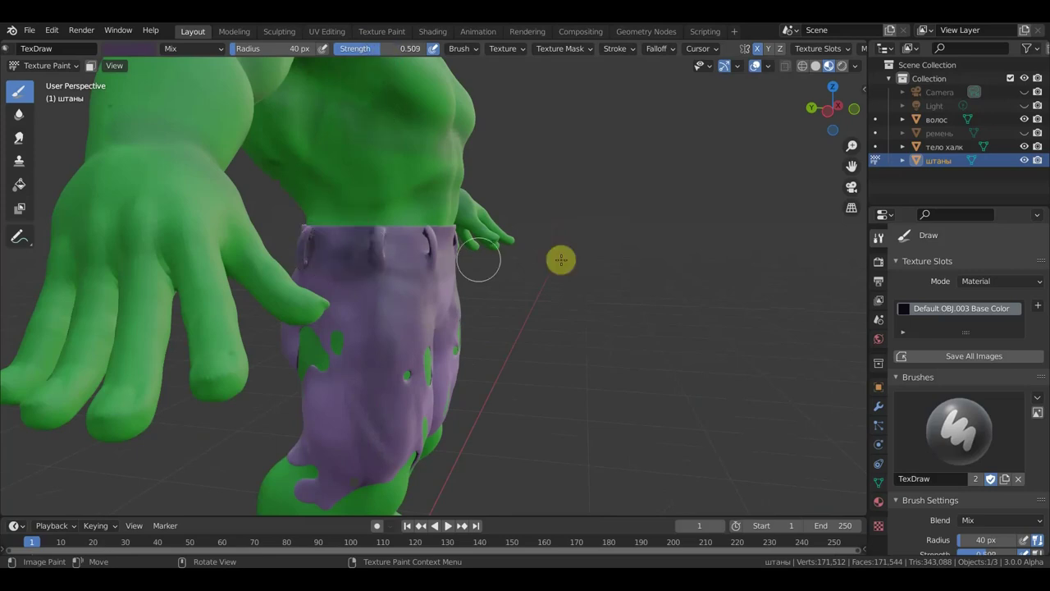
Paint up to the waistband edge, the left waist area and the green patch on the hip side.
middle_drag(591, 265, 461, 260)
mouse_move(461, 260)
mouse_down()
mouse_move(435, 230)
mouse_move(297, 254)
mouse_up()
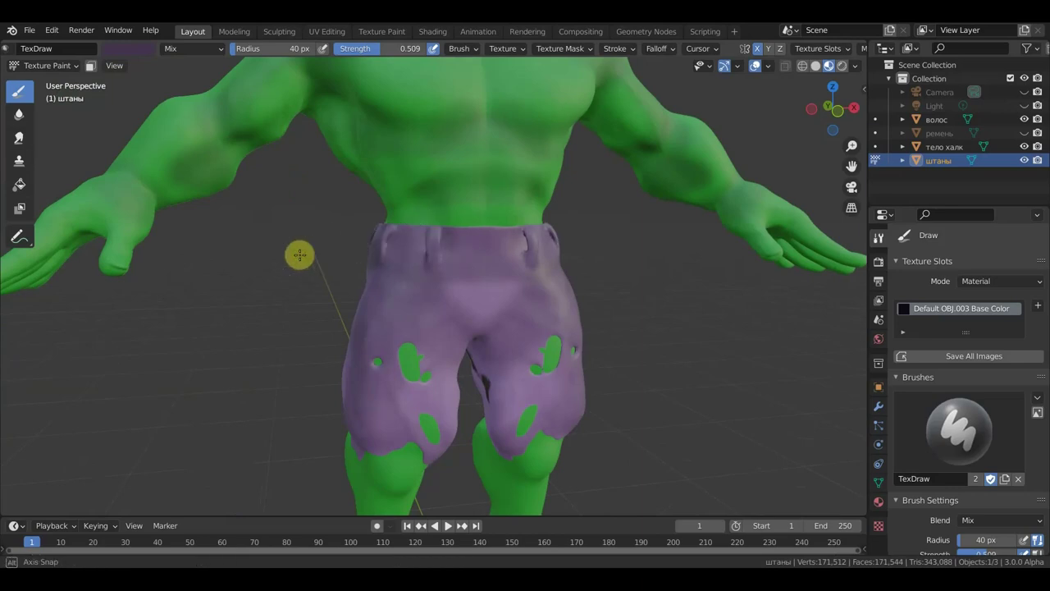
middle_drag(297, 254, 393, 239)
mouse_move(396, 249)
mouse_down()
mouse_move(561, 252)
mouse_move(528, 240)
mouse_move(650, 291)
mouse_move(574, 290)
mouse_up()
middle_drag(574, 291, 546, 375)
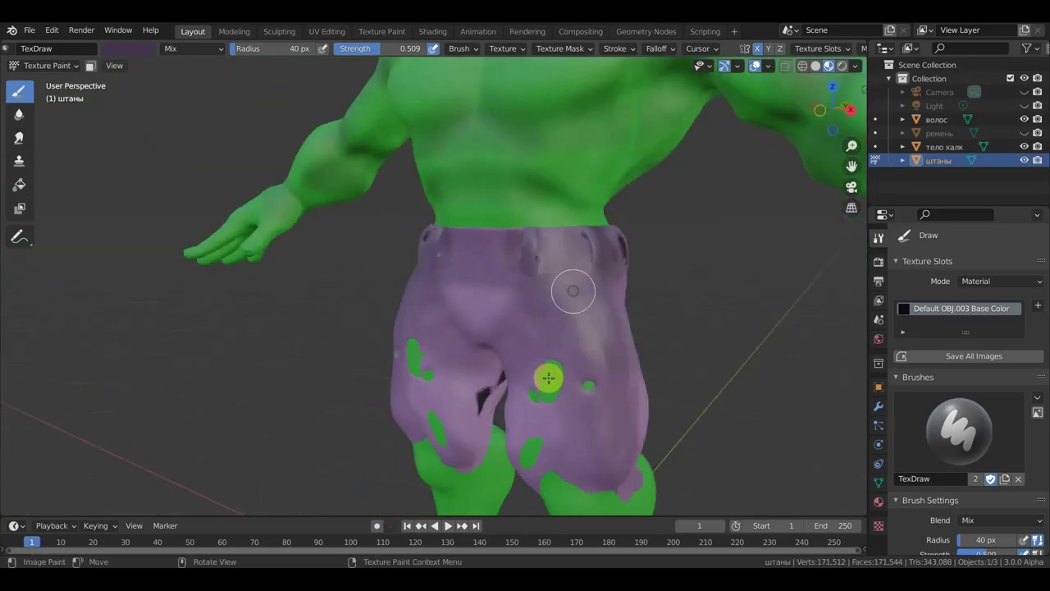
mouse_move(648, 292)
middle_down()
mouse_move(567, 298)
mouse_move(457, 237)
middle_up()
mouse_move(458, 237)
mouse_down()
mouse_move(431, 246)
mouse_move(436, 260)
mouse_move(449, 248)
mouse_up()
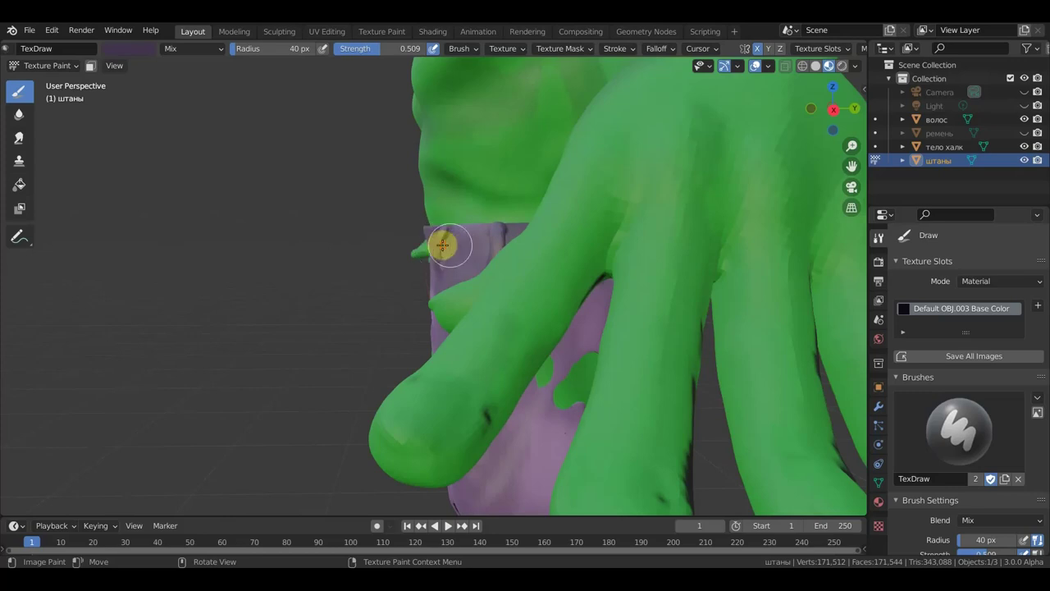
scroll(375, 251, down, 4)
scroll(382, 258, down, 4)
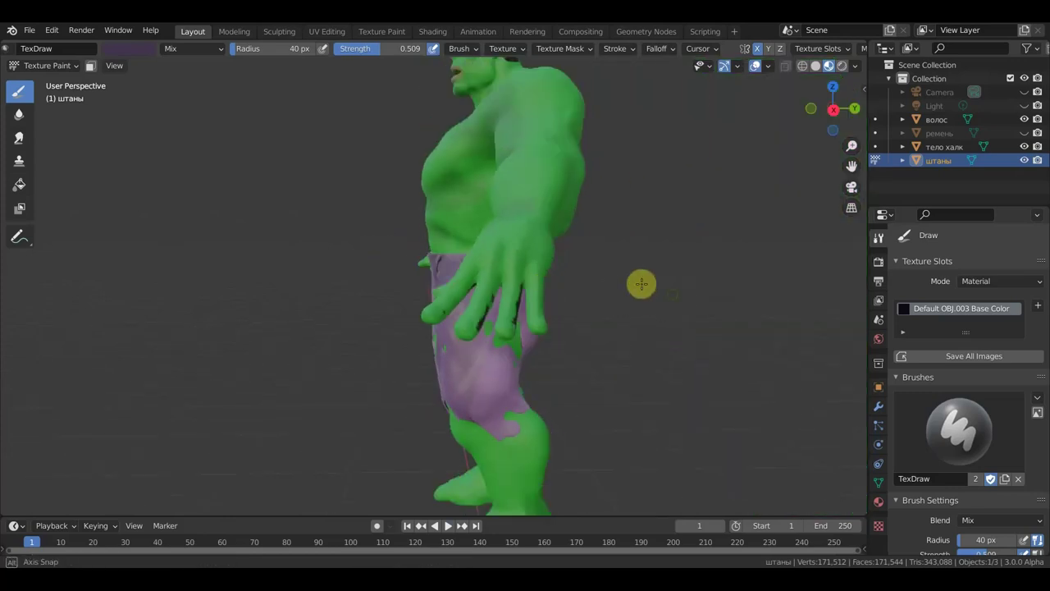
middle_drag(640, 284, 347, 251)
scroll(332, 262, up, 3)
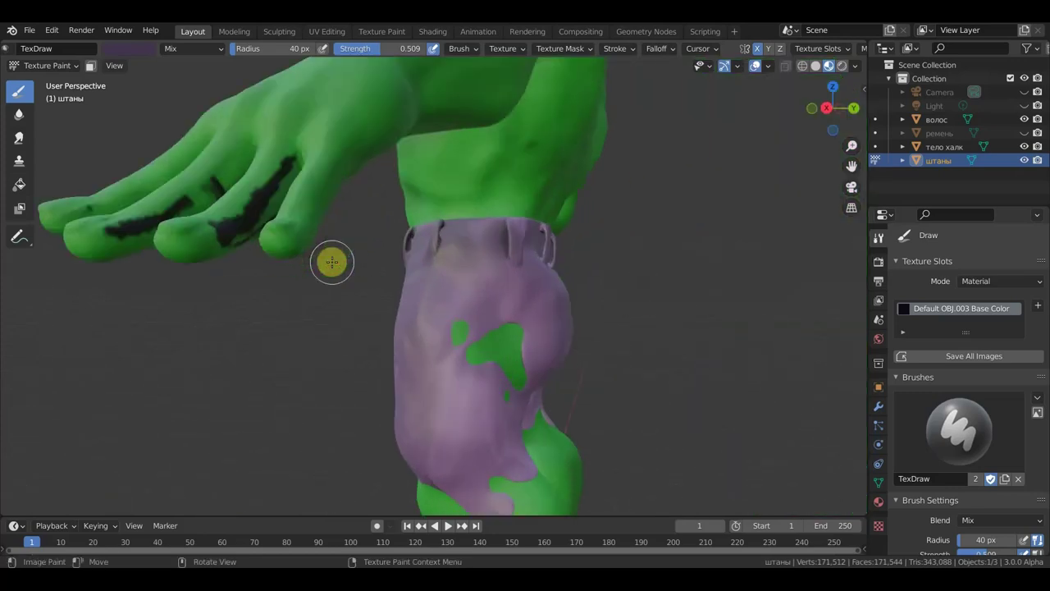
scroll(398, 300, down, 1)
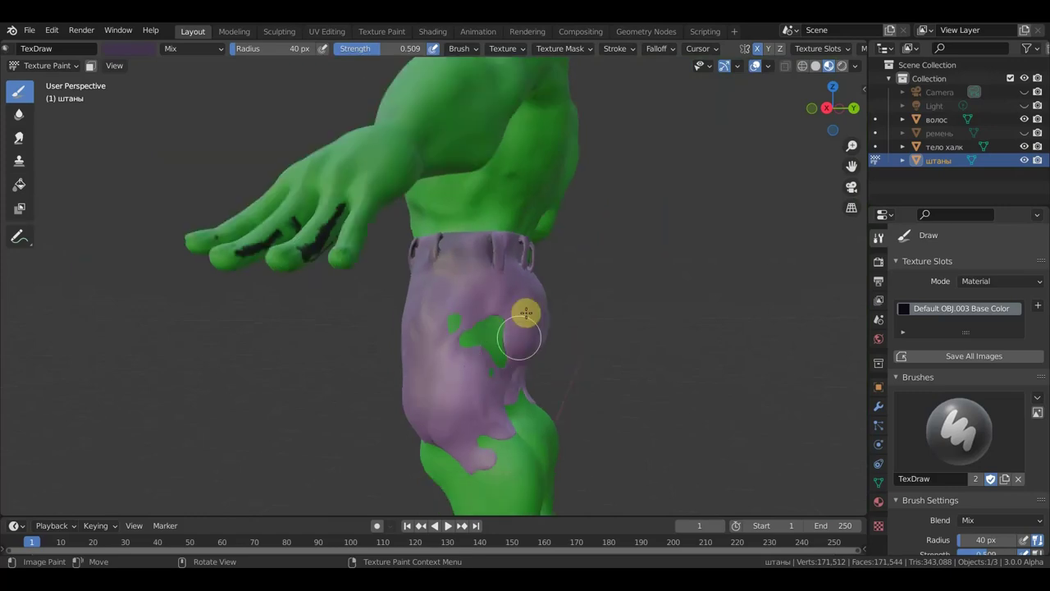
drag(497, 300, 520, 361)
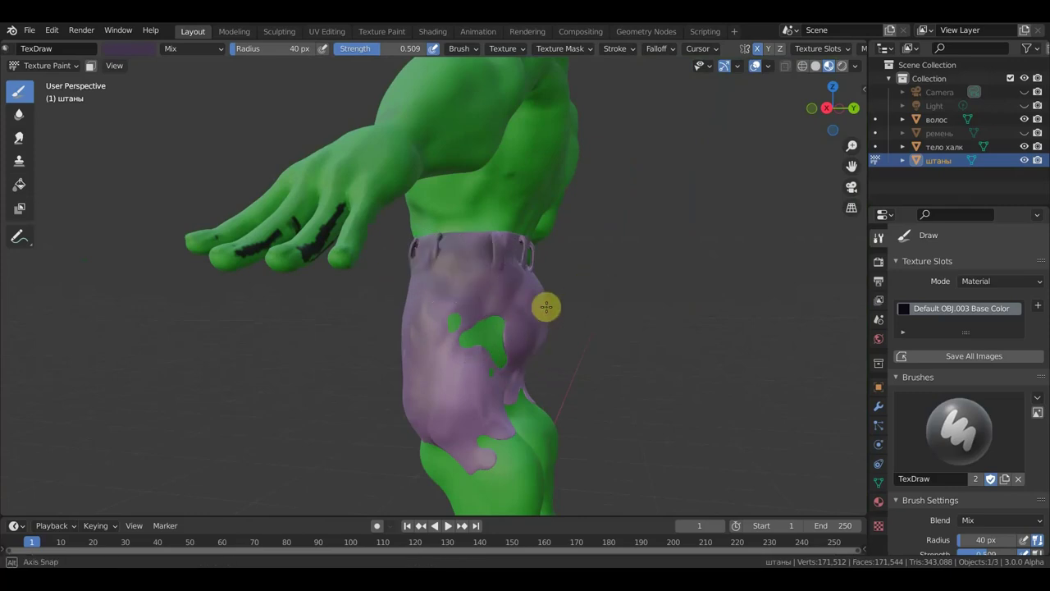
Paint purple down the left leg's green edge, then return to front orthographic view.
middle_drag(544, 304, 499, 304)
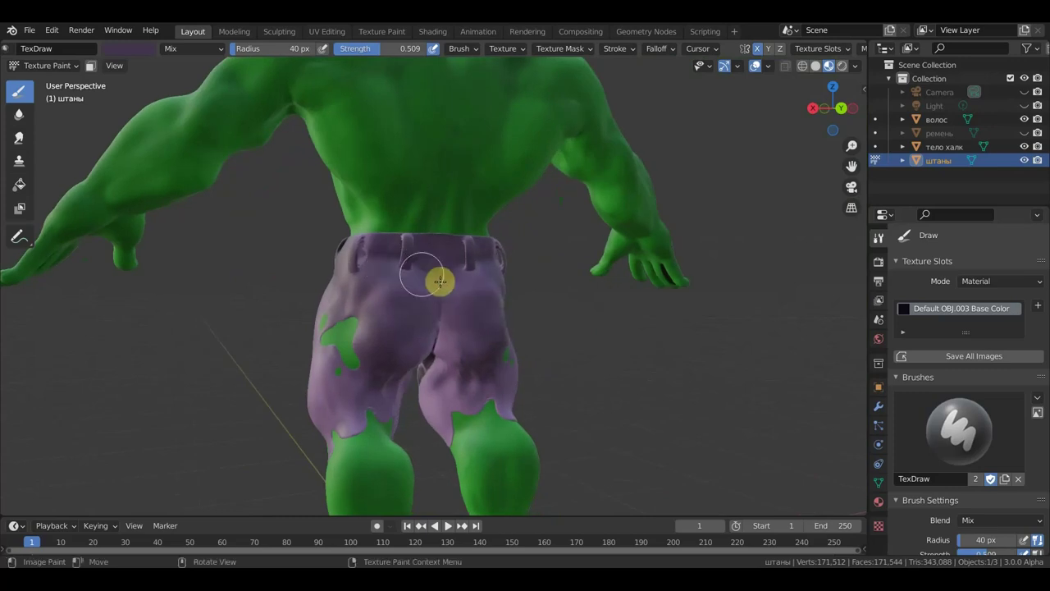
mouse_move(418, 293)
mouse_down()
mouse_move(384, 421)
mouse_move(347, 424)
mouse_up()
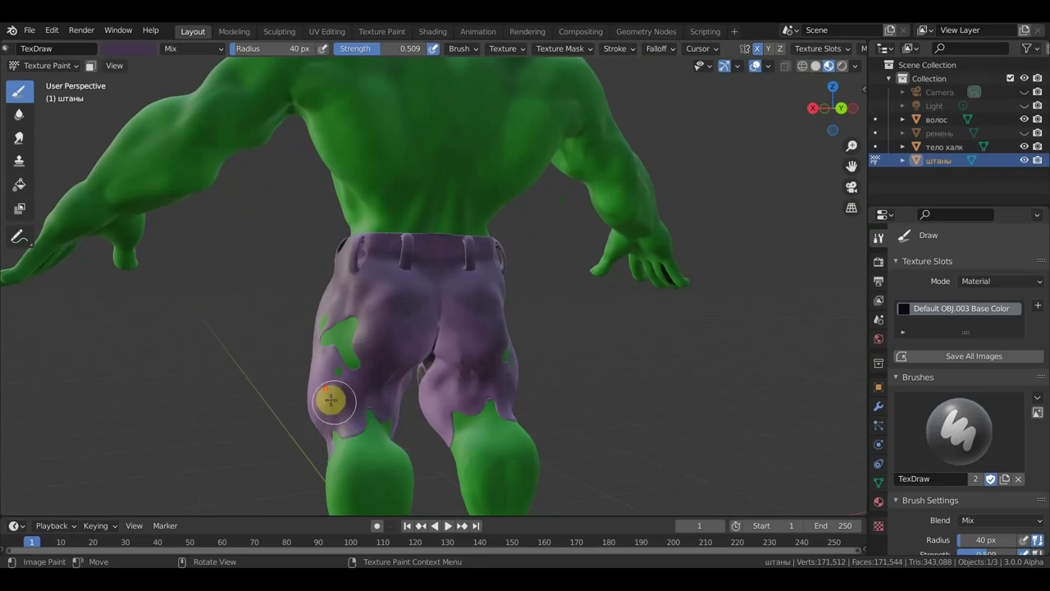
scroll(321, 389, down, 5)
mouse_move(439, 389)
middle_down()
mouse_move(544, 400)
mouse_move(484, 358)
middle_up()
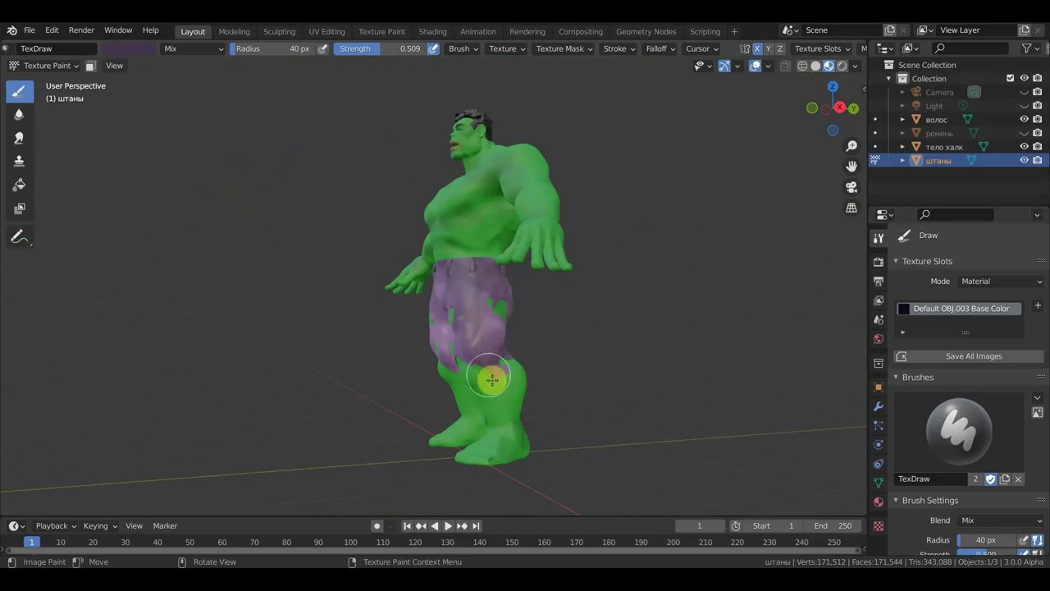
middle_drag(599, 356, 650, 351)
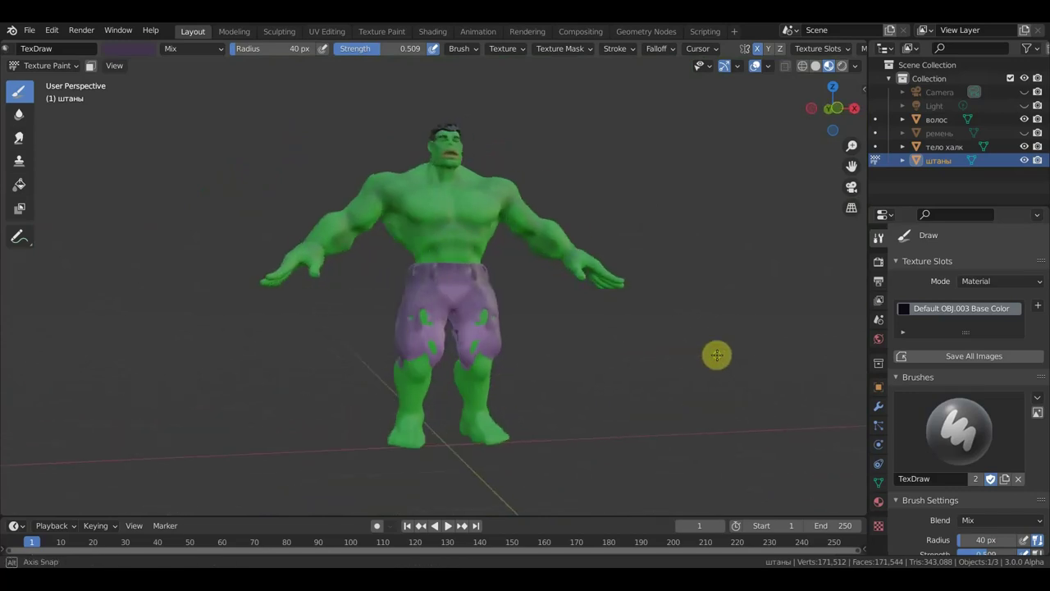
key(KP_1)
scroll(551, 348, up, 4)
scroll(551, 347, up, 2)
scroll(514, 334, up, 2)
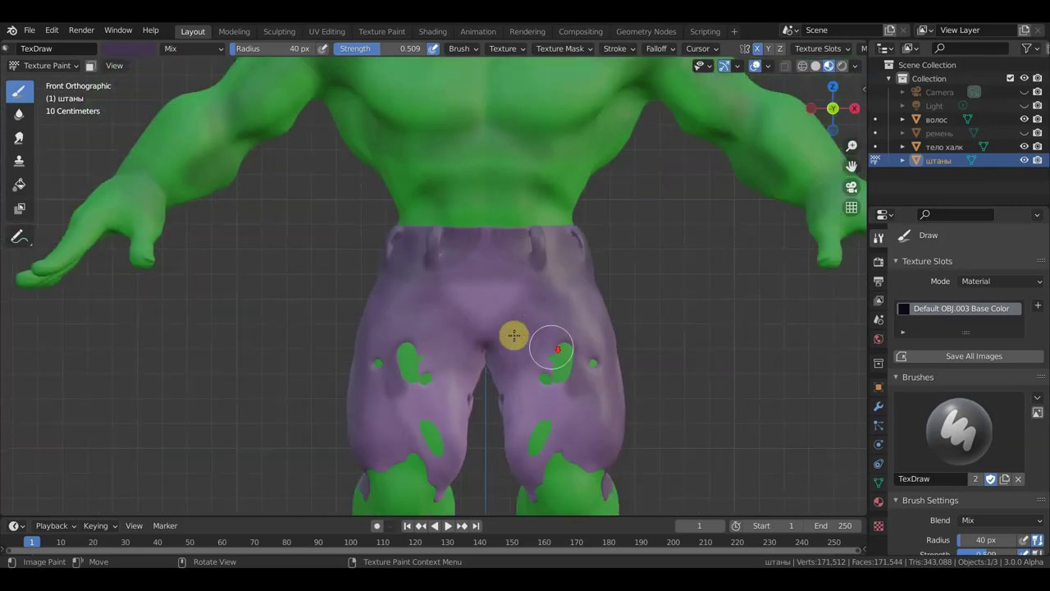
Change the brush colour to a desaturated near-black.
click(141, 49)
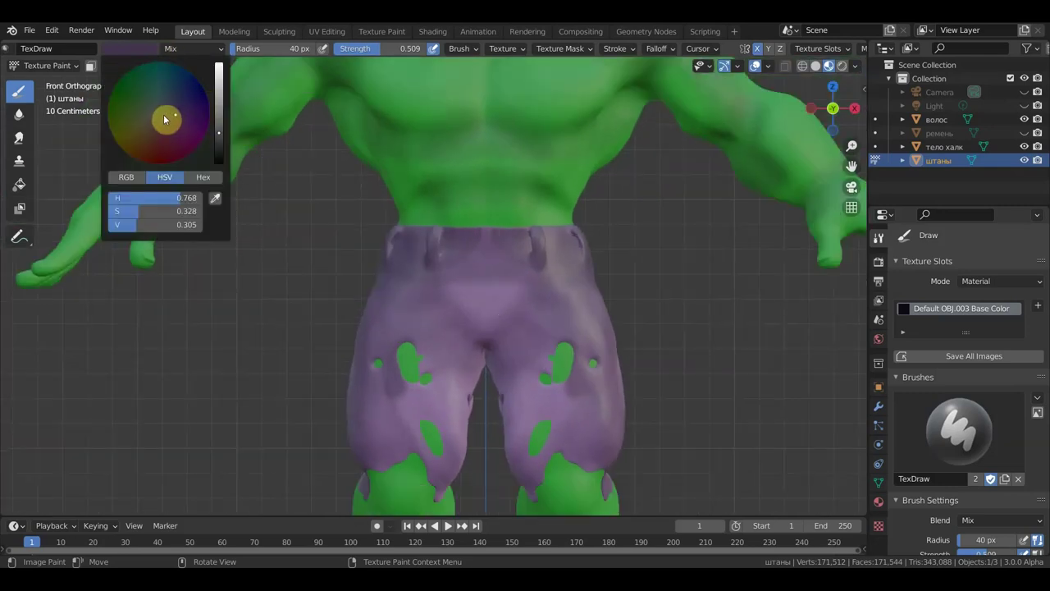
drag(164, 116, 162, 115)
drag(219, 136, 219, 161)
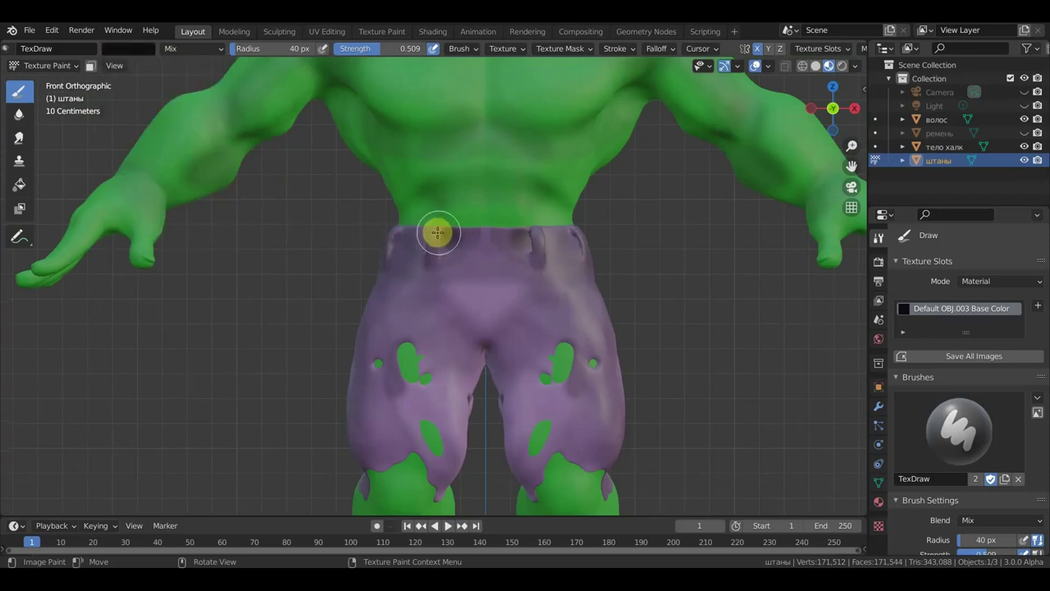
Add faint dark shading to the shorts at low strength, undoing unwanted strokes.
key(ctrl+z)
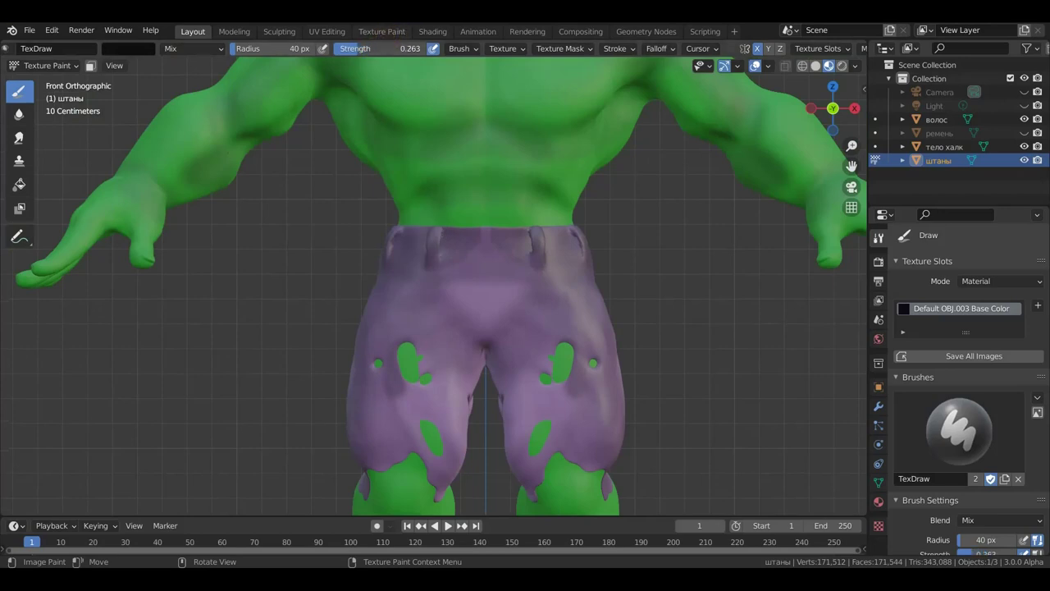
key(shift+f)
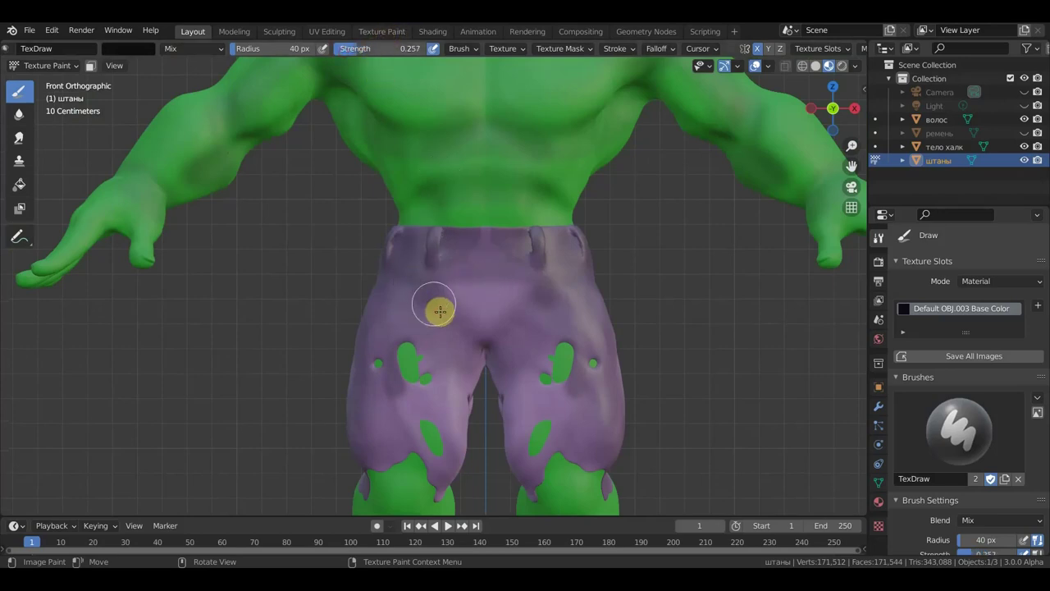
drag(471, 344, 515, 331)
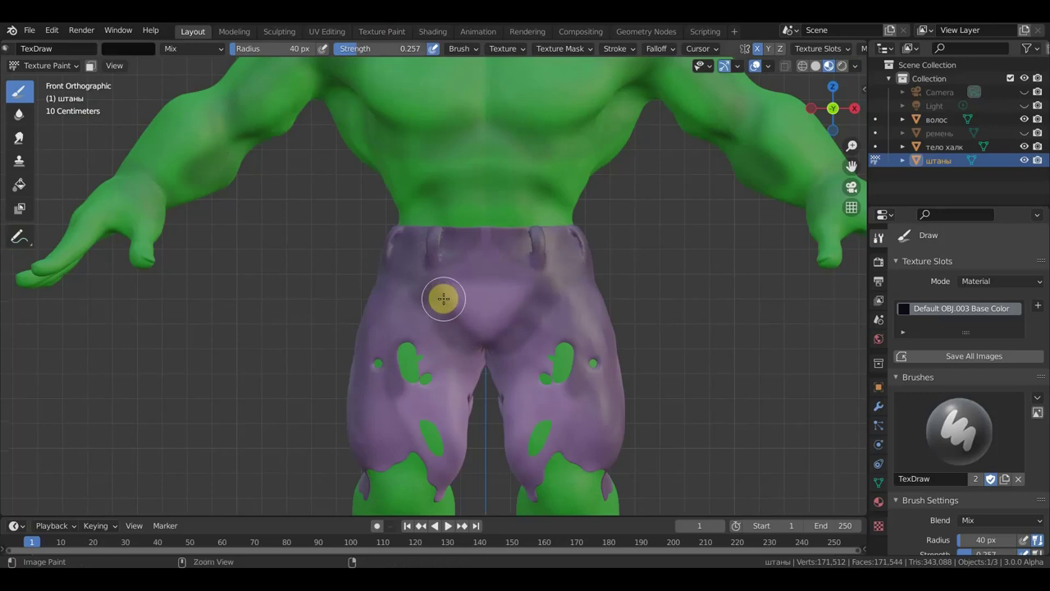
key(ctrl+z)
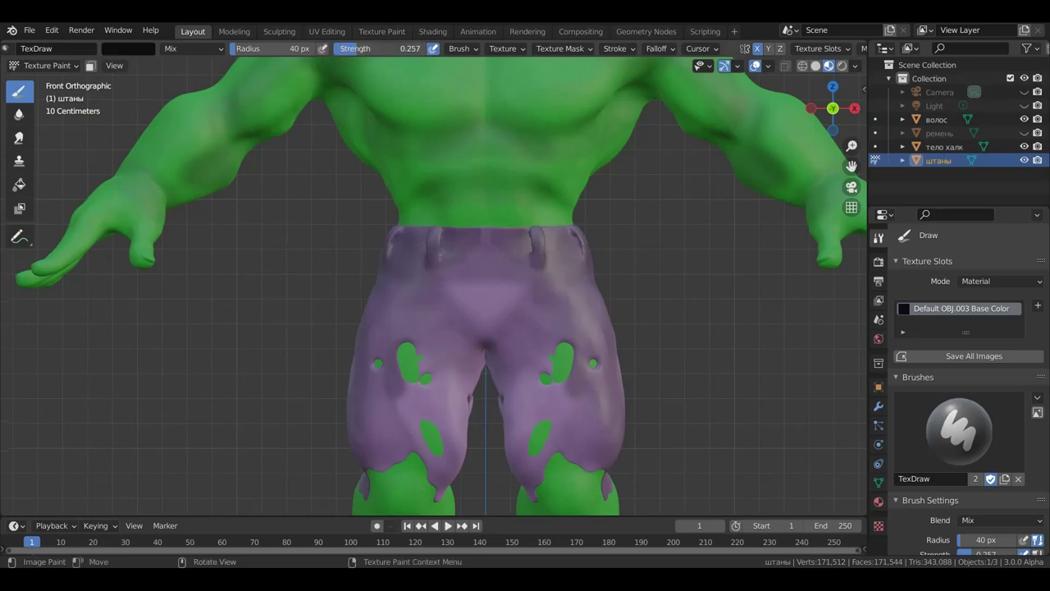
key(shift+f)
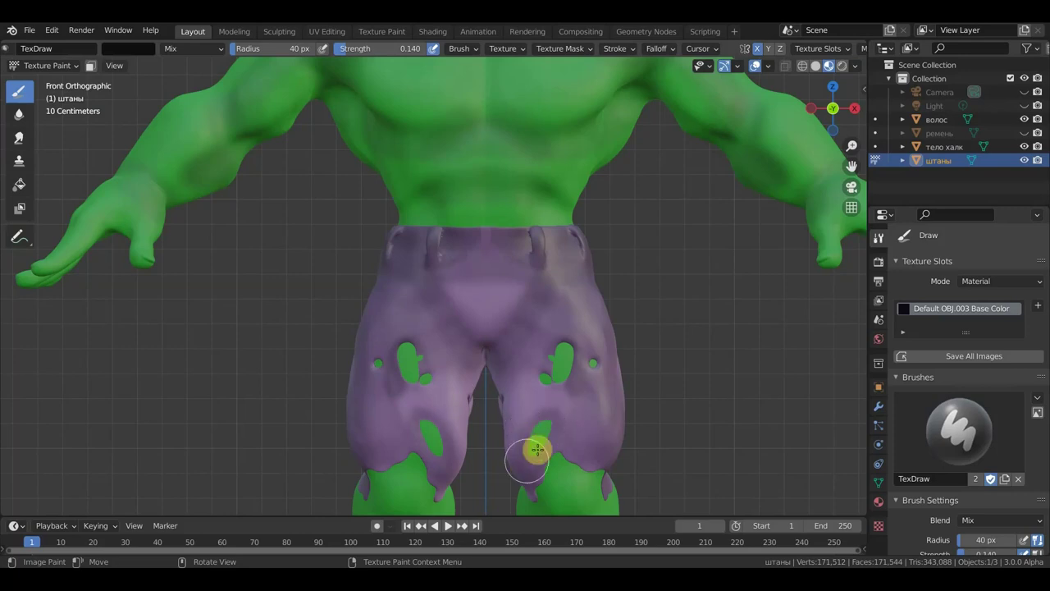
scroll(654, 385, down, 3)
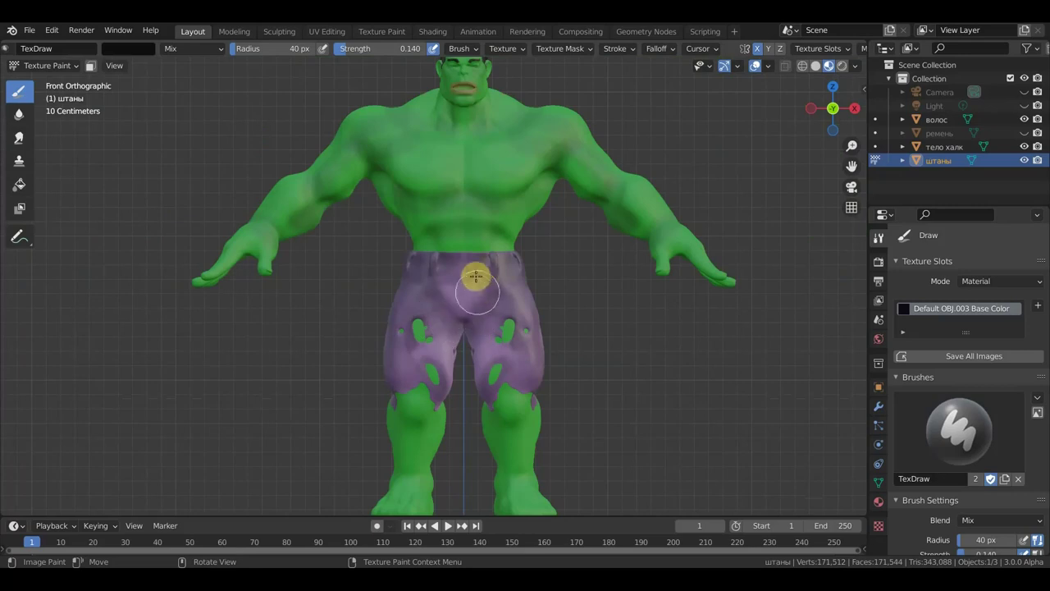
Dab the back of the shorts, sample the shorts' purple and raise strength to 0.807.
middle_drag(594, 296, 386, 276)
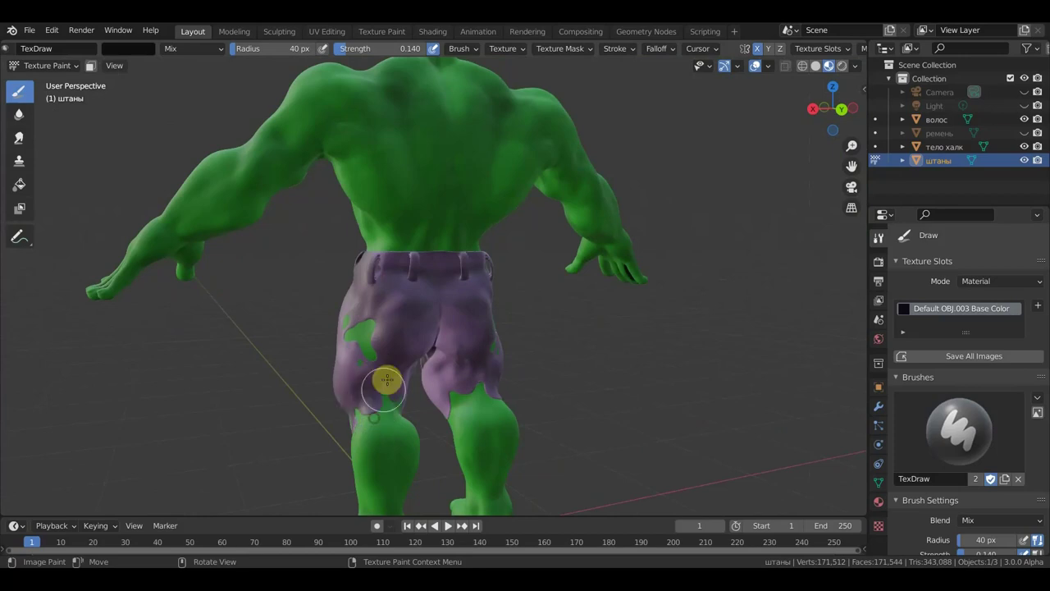
click(361, 327)
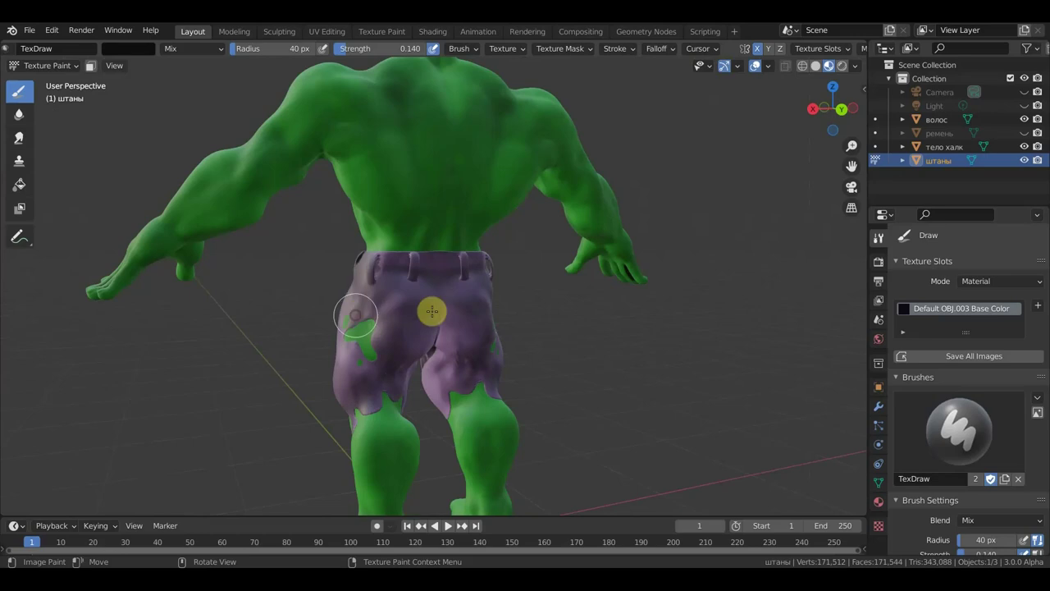
mouse_move(624, 329)
middle_down()
mouse_move(681, 323)
mouse_move(648, 321)
middle_up()
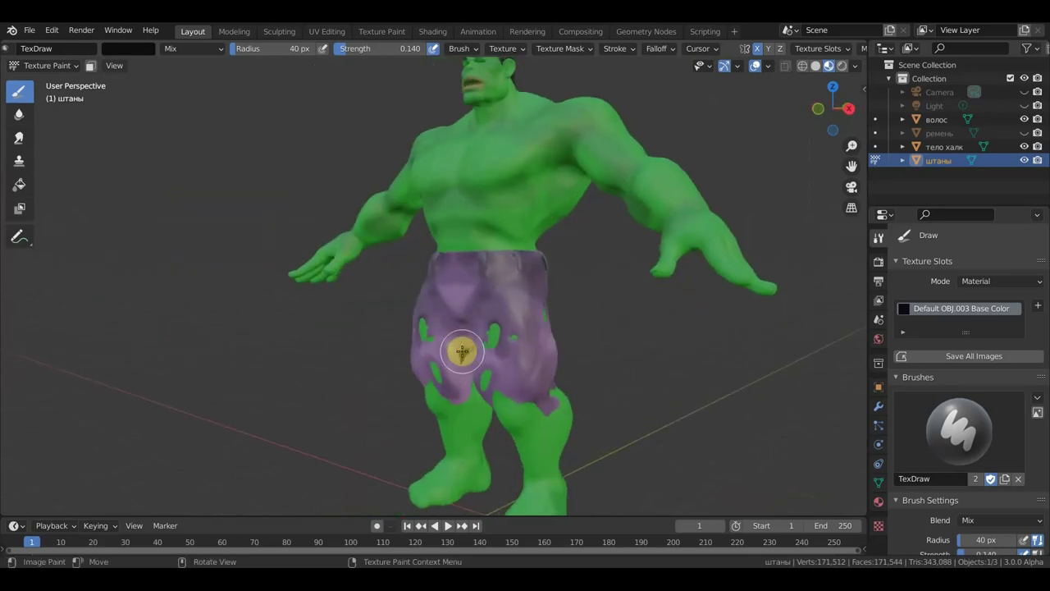
scroll(467, 339, up, 4)
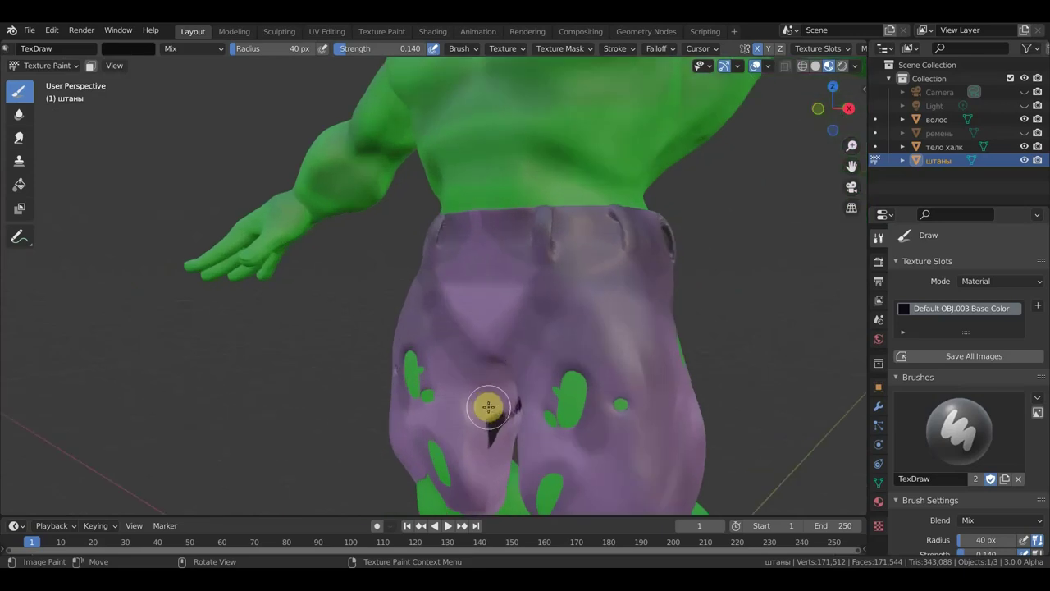
key(s)
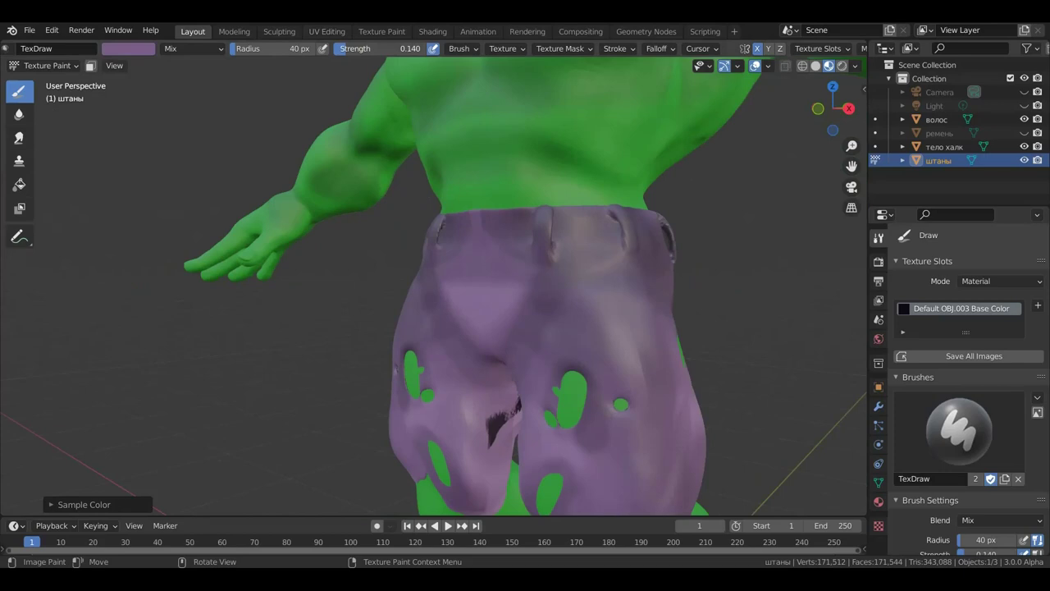
drag(409, 51, 465, 383)
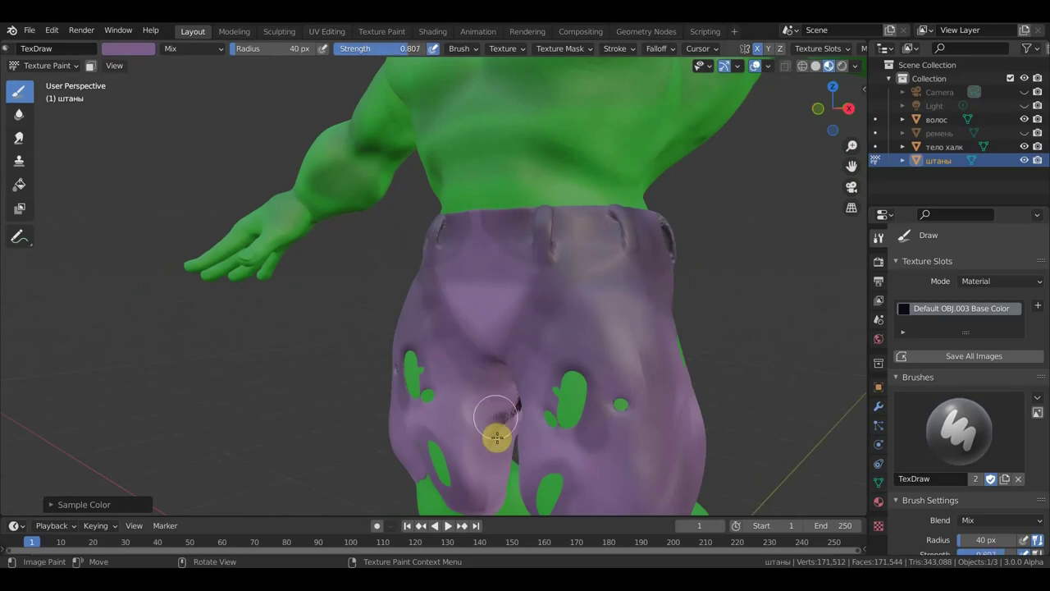
Paint purple along the centre crease at the back of the shorts, then view from the front.
mouse_move(531, 428)
middle_down()
mouse_move(564, 408)
mouse_move(498, 402)
middle_up()
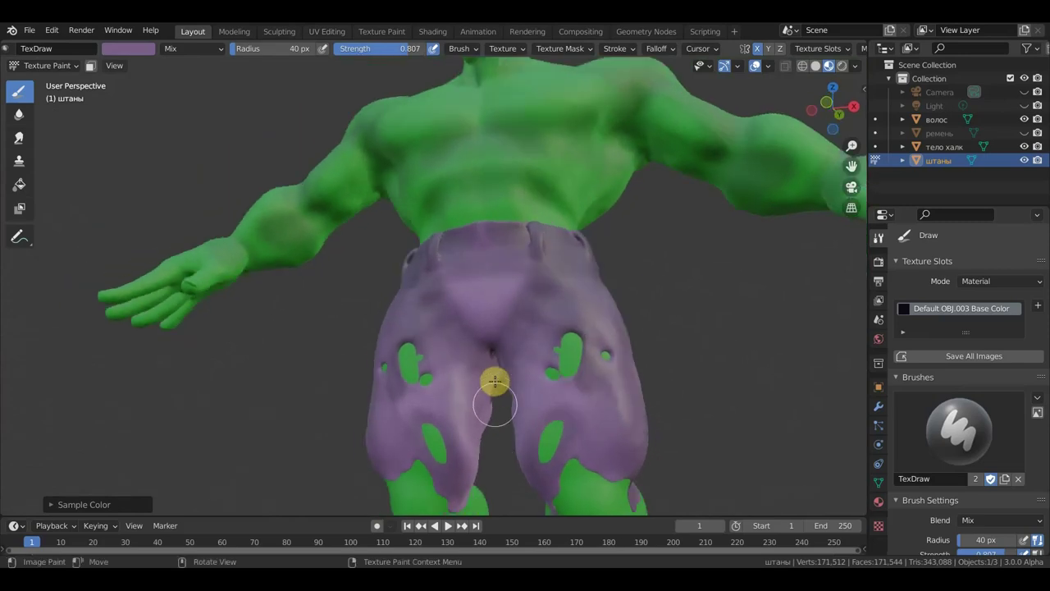
mouse_move(713, 369)
middle_down()
mouse_move(774, 347)
mouse_move(769, 321)
middle_up()
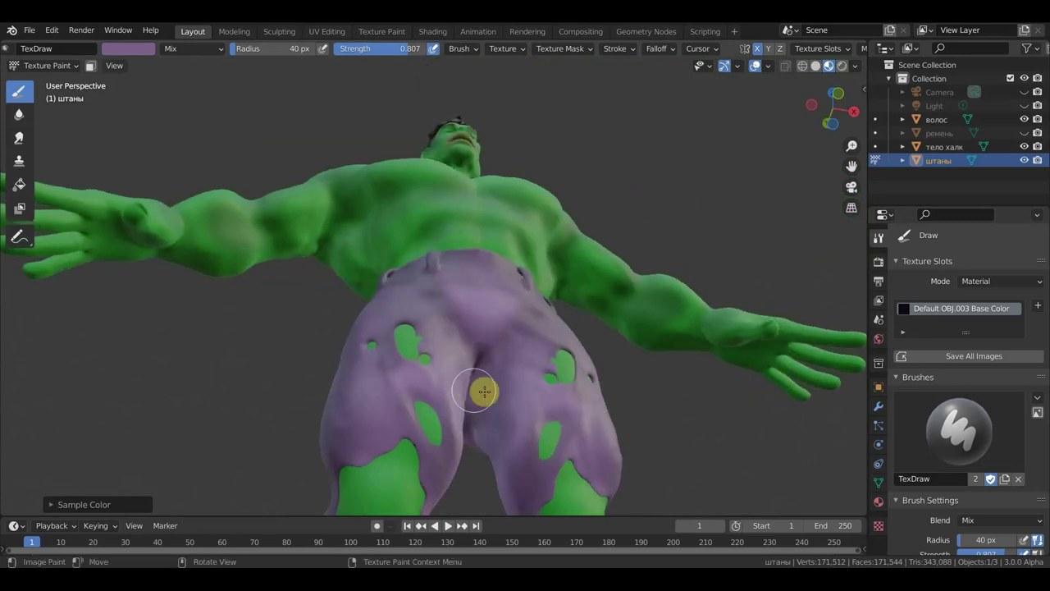
mouse_move(535, 406)
middle_down()
mouse_move(733, 454)
mouse_move(796, 483)
mouse_move(816, 467)
middle_up()
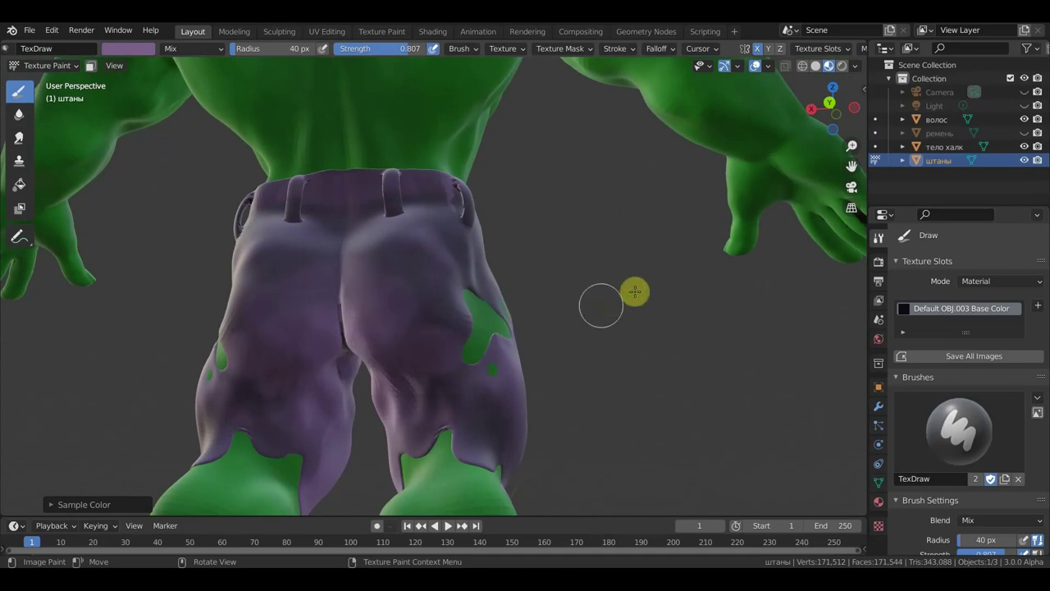
middle_drag(633, 293, 595, 291)
mouse_move(398, 265)
mouse_down()
mouse_move(390, 338)
mouse_move(394, 270)
mouse_move(405, 265)
mouse_move(399, 311)
mouse_up()
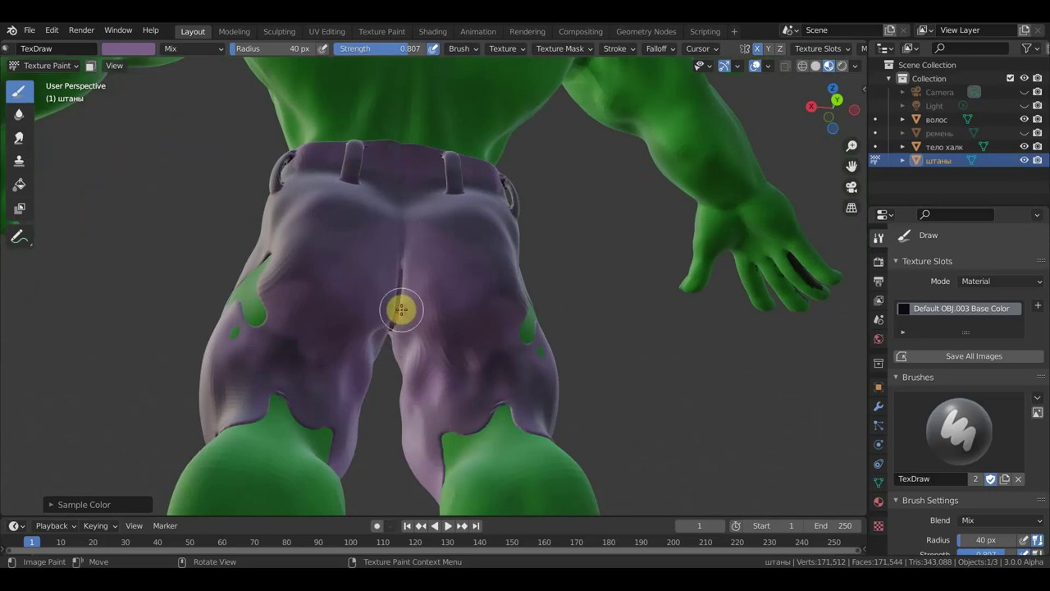
scroll(491, 297, down, 3)
key(KP_1)
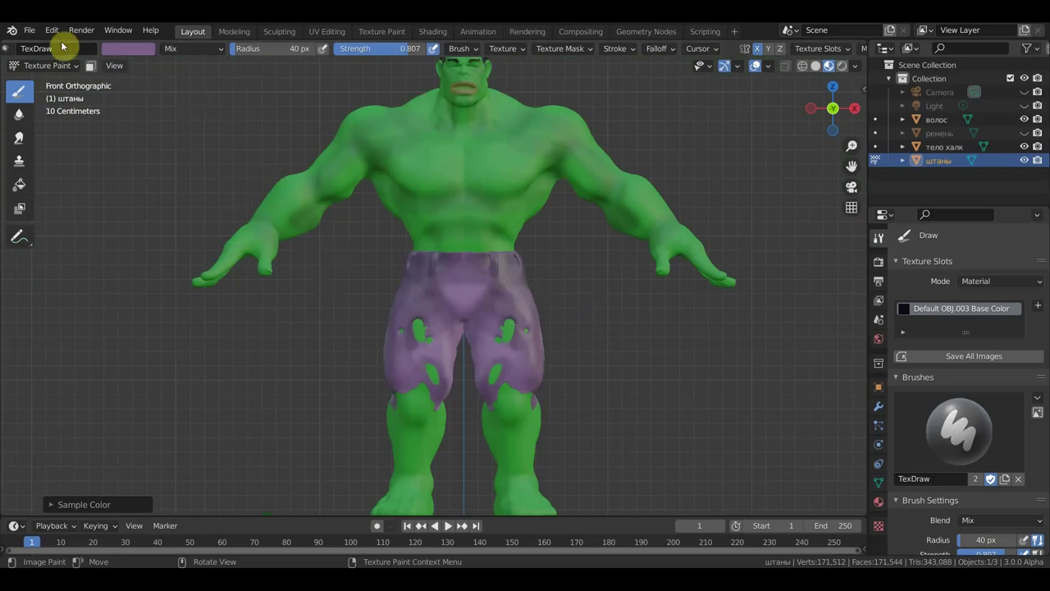
Leave Texture Paint for Object Mode and switch to the Shading workspace.
click(66, 65)
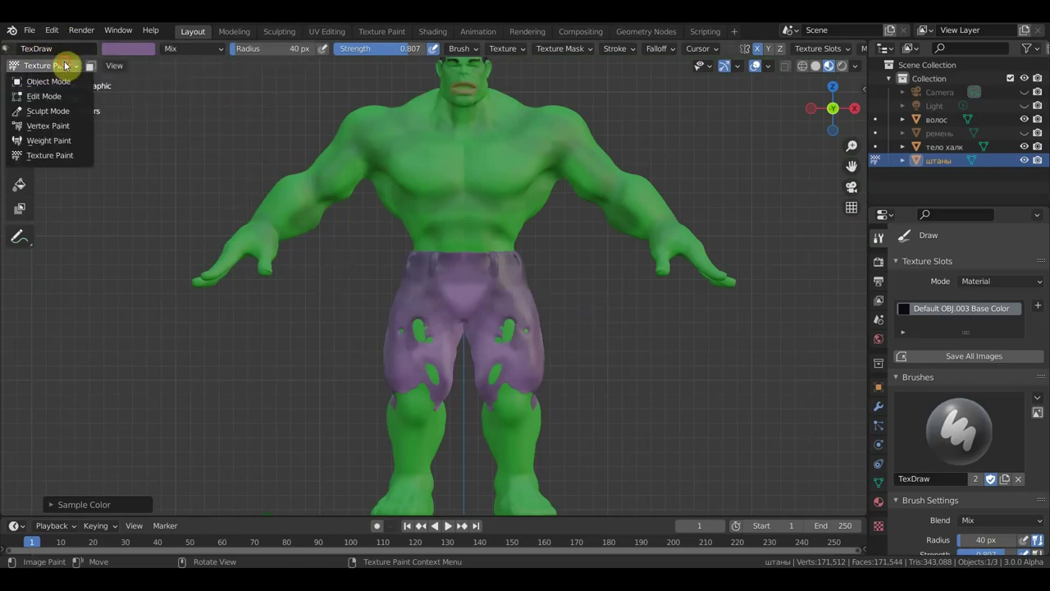
click(66, 77)
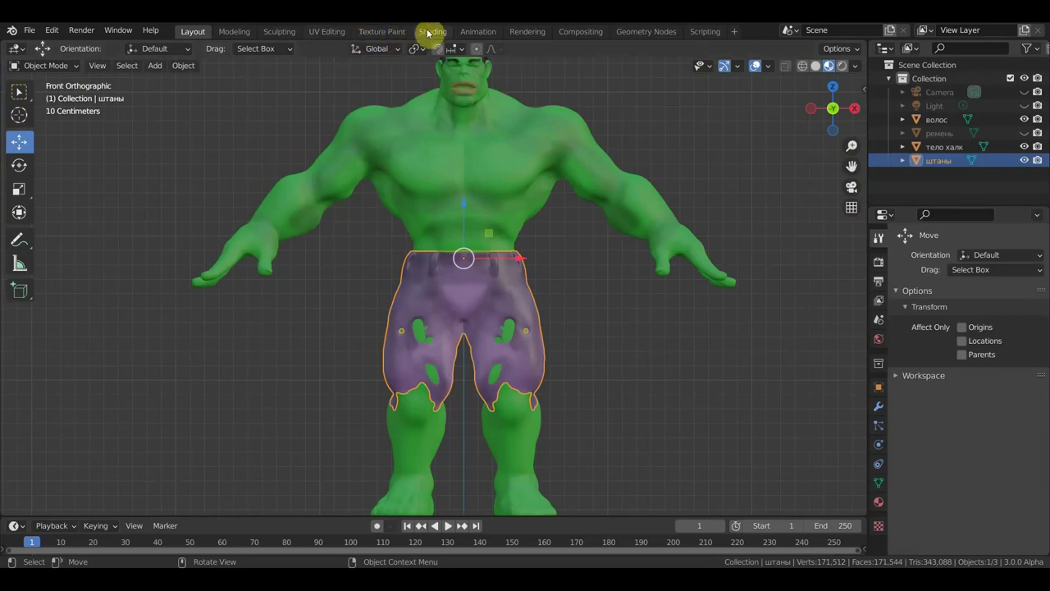
click(427, 32)
Save the Default OBJ.003 texture as Default OBJ.003 Base Color.png.
click(86, 359)
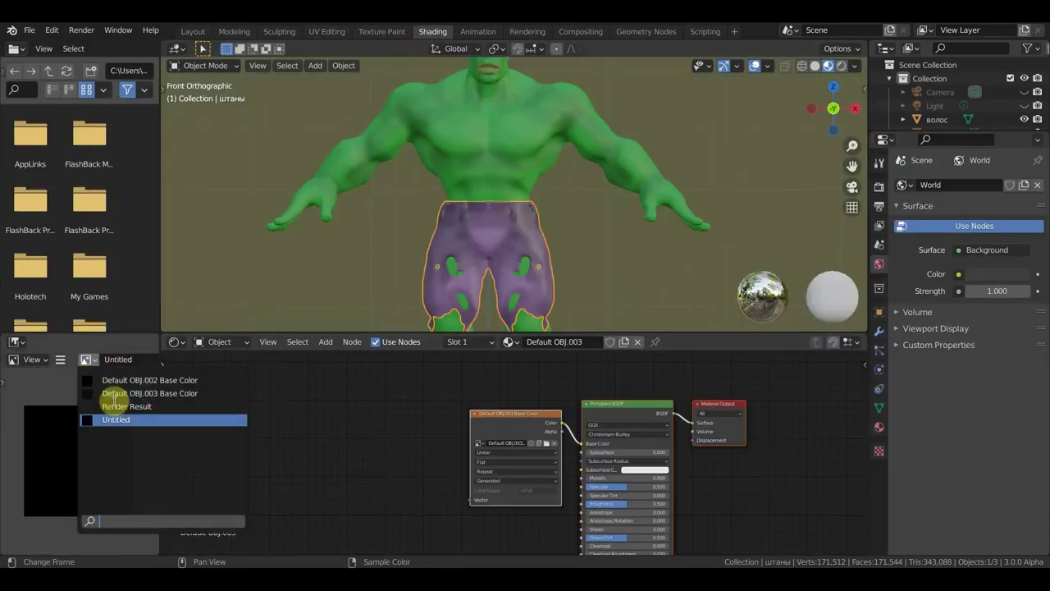
click(119, 393)
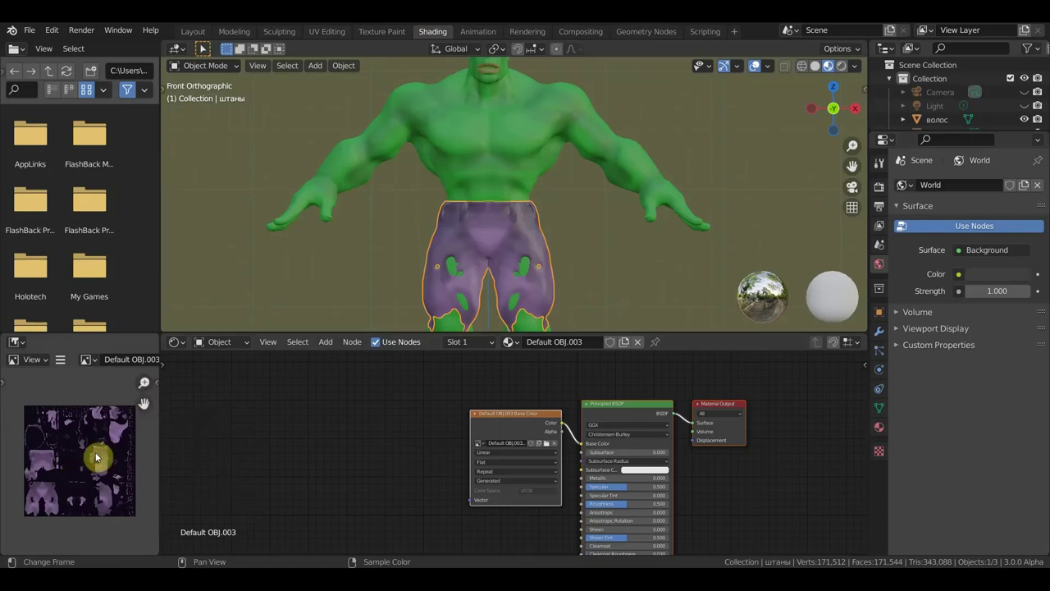
click(62, 365)
mouse_move(115, 389)
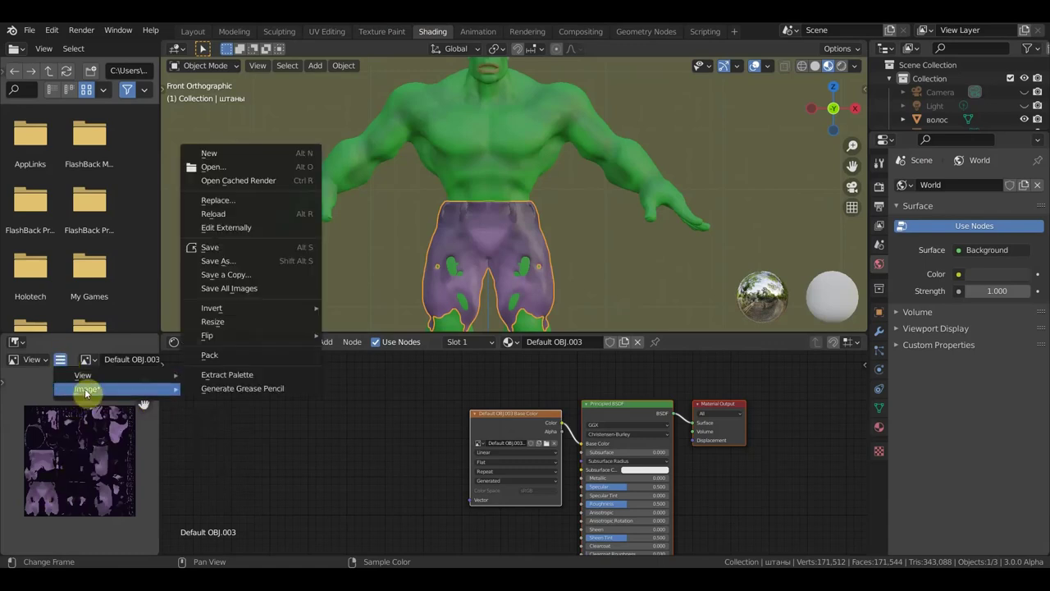
click(218, 261)
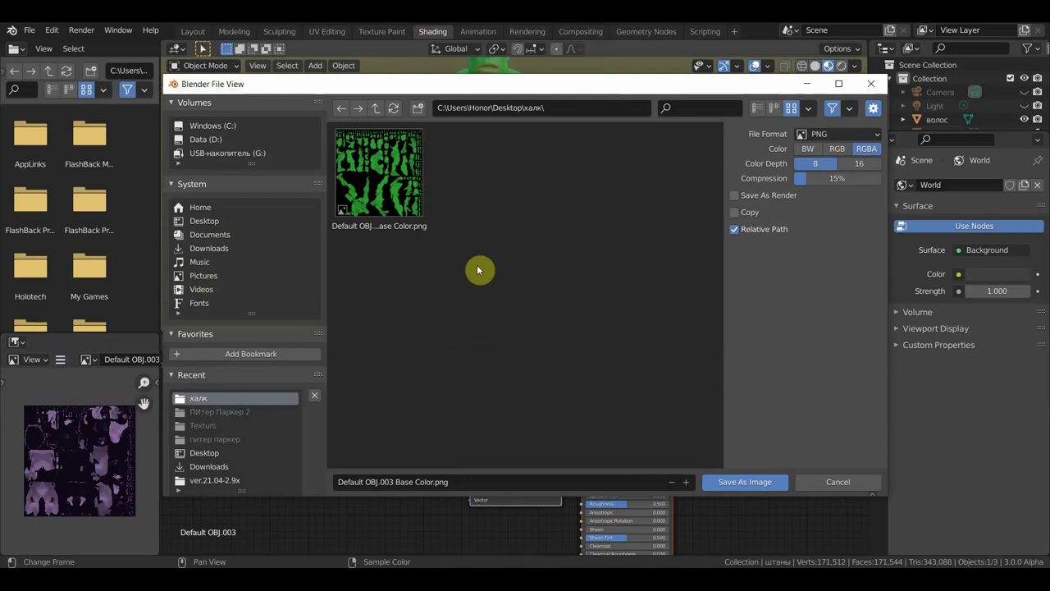
click(745, 482)
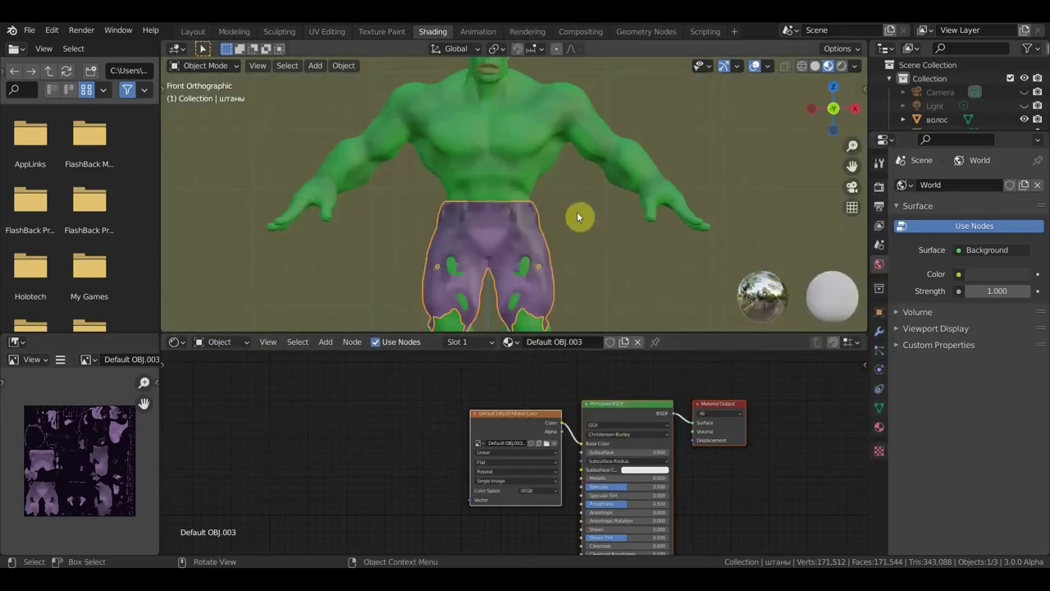
Insert a Bright/Contrast node between the pants texture and the Principled BSDF.
scroll(578, 217, down, 2)
scroll(579, 217, down, 1)
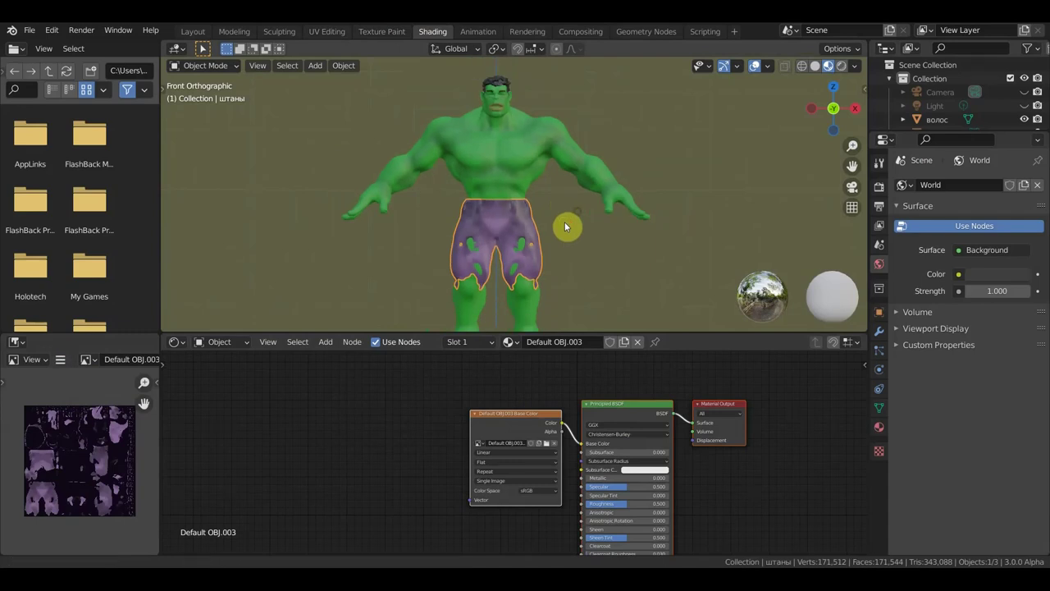
scroll(558, 230, down, 1)
scroll(574, 393, up, 2)
mouse_move(553, 408)
mouse_down()
mouse_move(464, 408)
mouse_move(302, 386)
mouse_up()
click(325, 342)
mouse_move(343, 432)
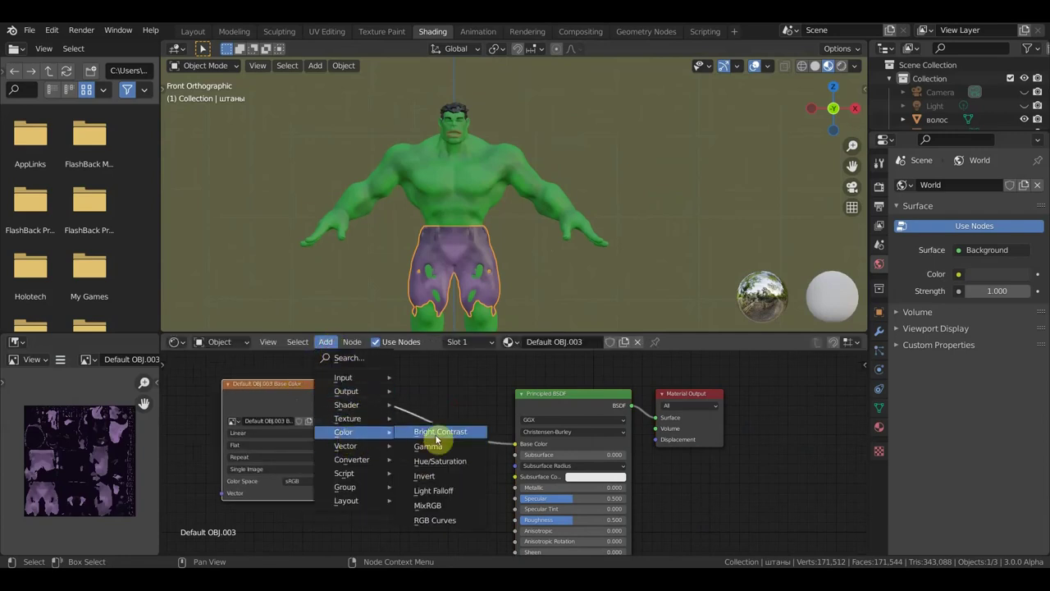
click(437, 432)
click(436, 438)
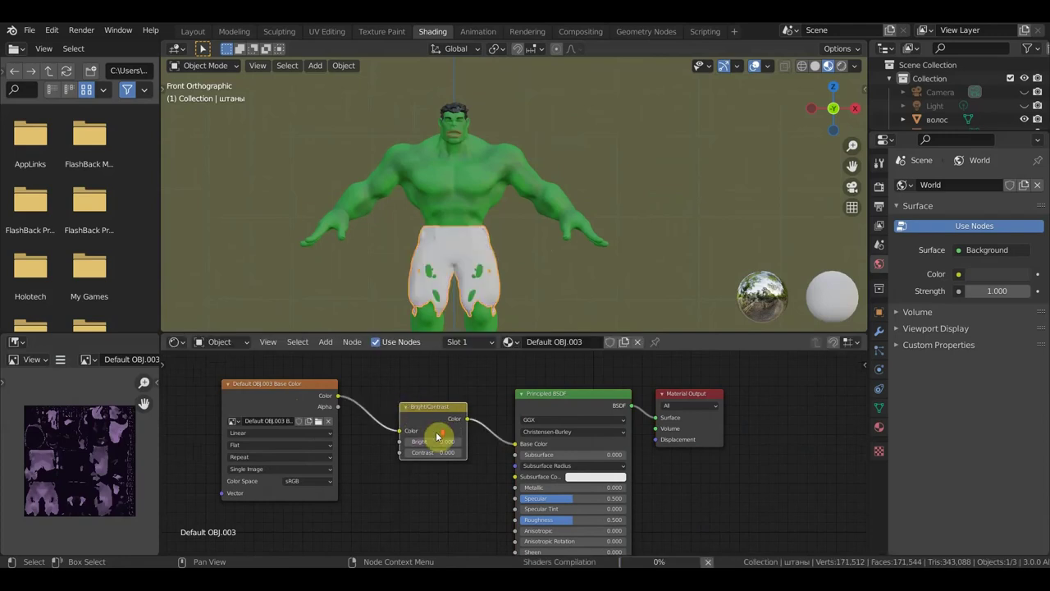
Set the Bright/Contrast node to Bright 0.010 and Contrast 0.070.
scroll(469, 422, up, 3)
scroll(468, 427, up, 2)
middle_drag(468, 422, 521, 476)
click(430, 484)
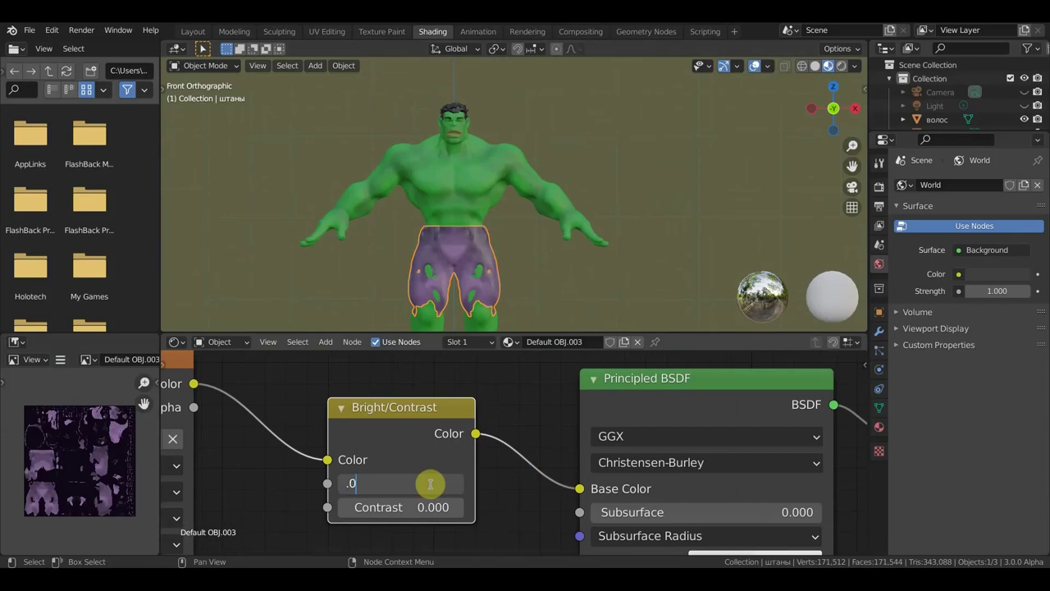
text(10)
key(Return)
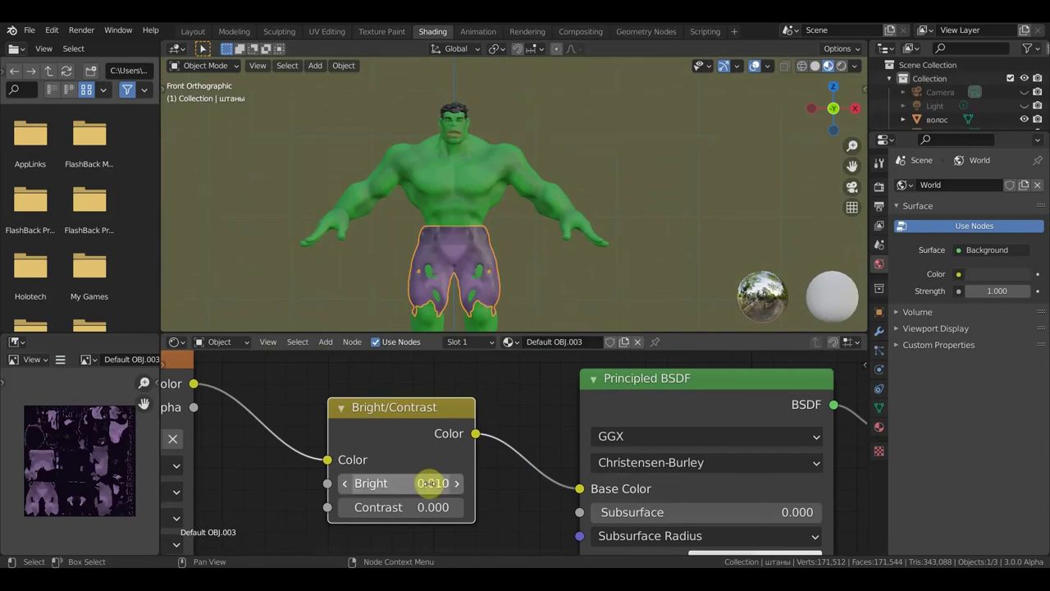
click(436, 507)
text(.070)
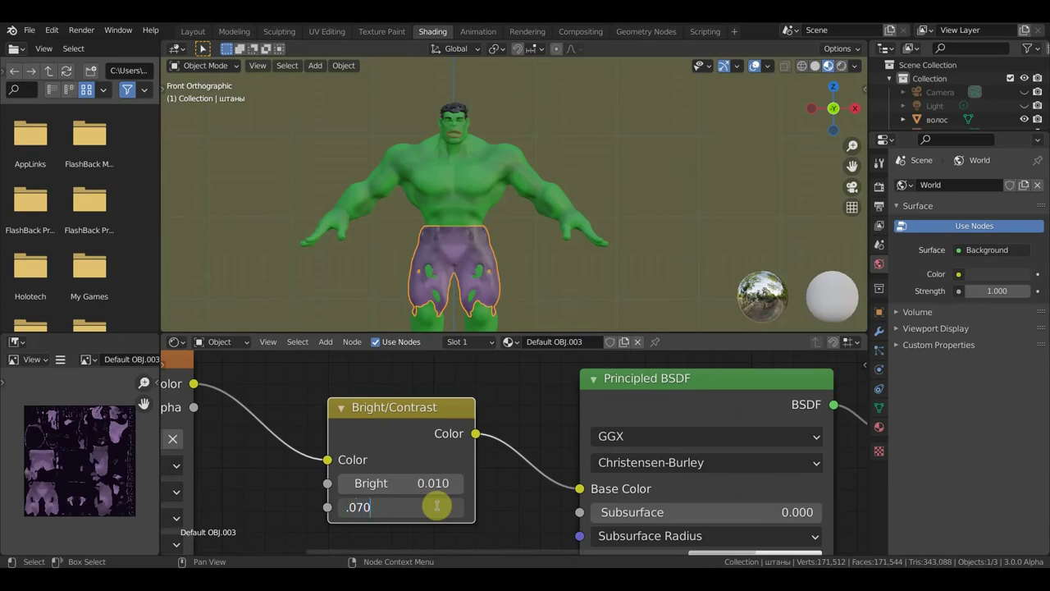
key(Return)
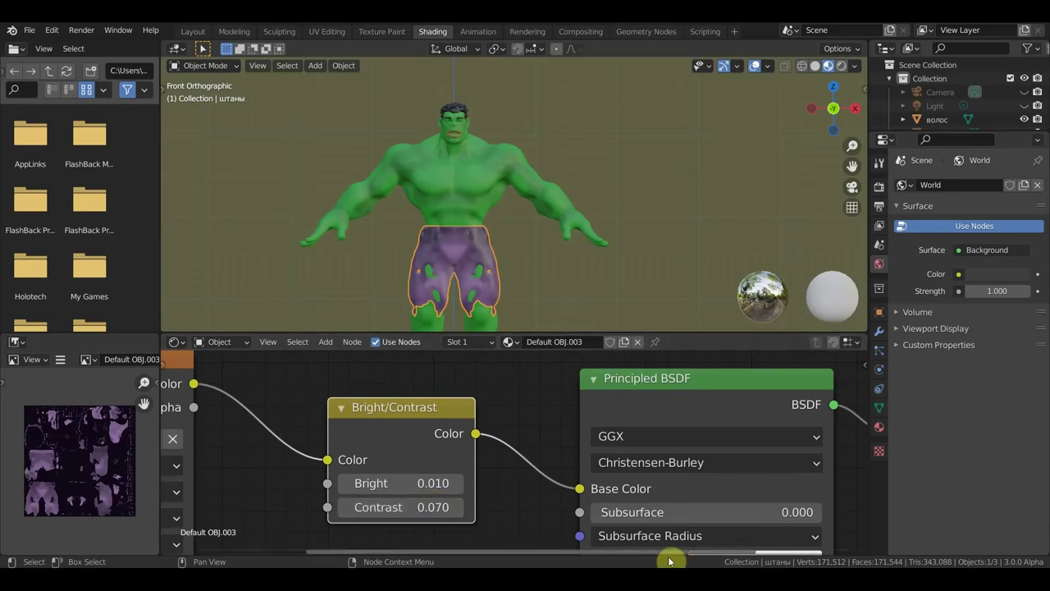
Adjust the view to show the shader surface settings and the full shorts and legs.
scroll(736, 511, down, 2)
middle_drag(560, 525, 491, 411)
drag(581, 452, 586, 488)
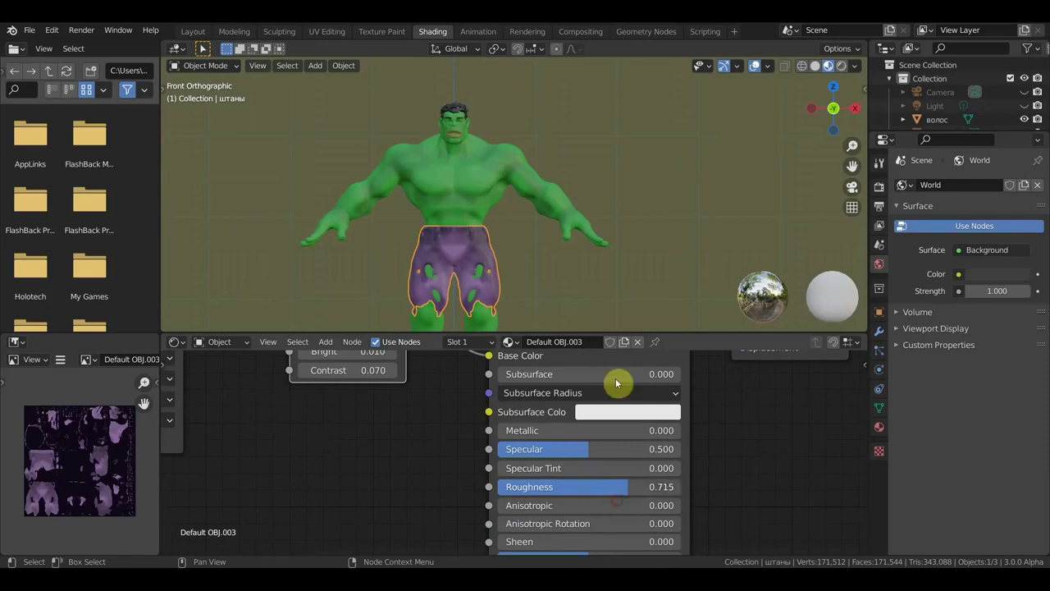
scroll(558, 301, up, 3)
scroll(558, 305, up, 2)
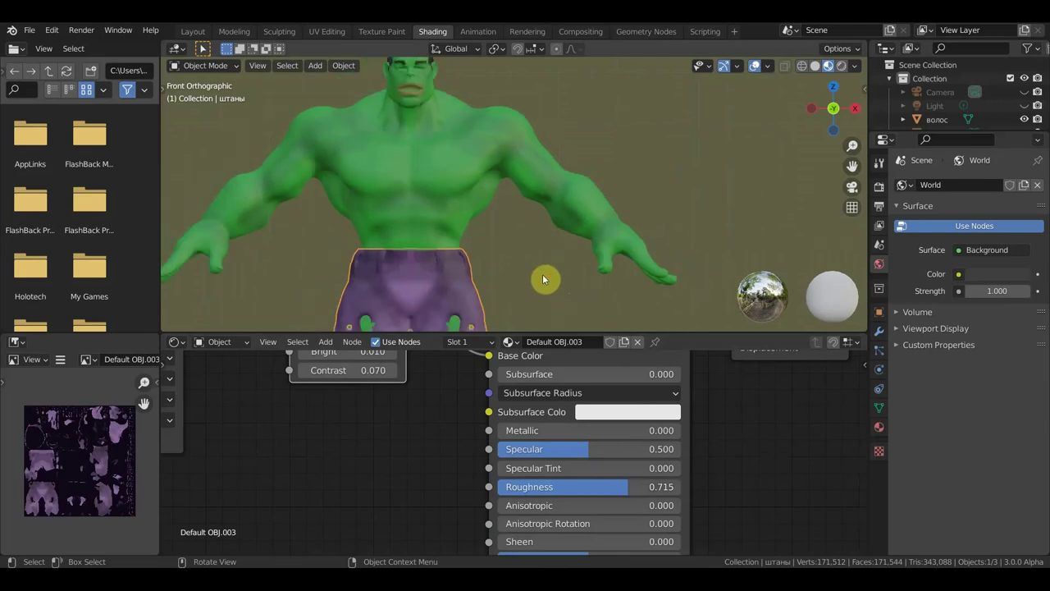
shift+middle_drag(537, 275, 592, 184)
scroll(568, 226, up, 3)
scroll(568, 227, up, 1)
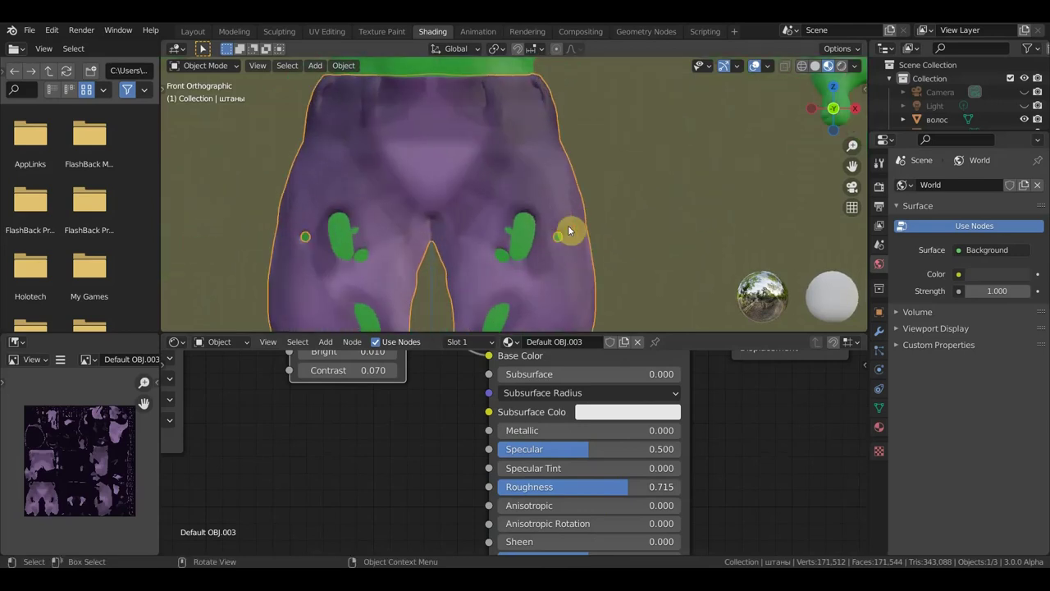
Try the pants' Anisotropic Rotation and Clearcoat sliders on the Principled BSDF, then revert them.
scroll(515, 169, down, 1)
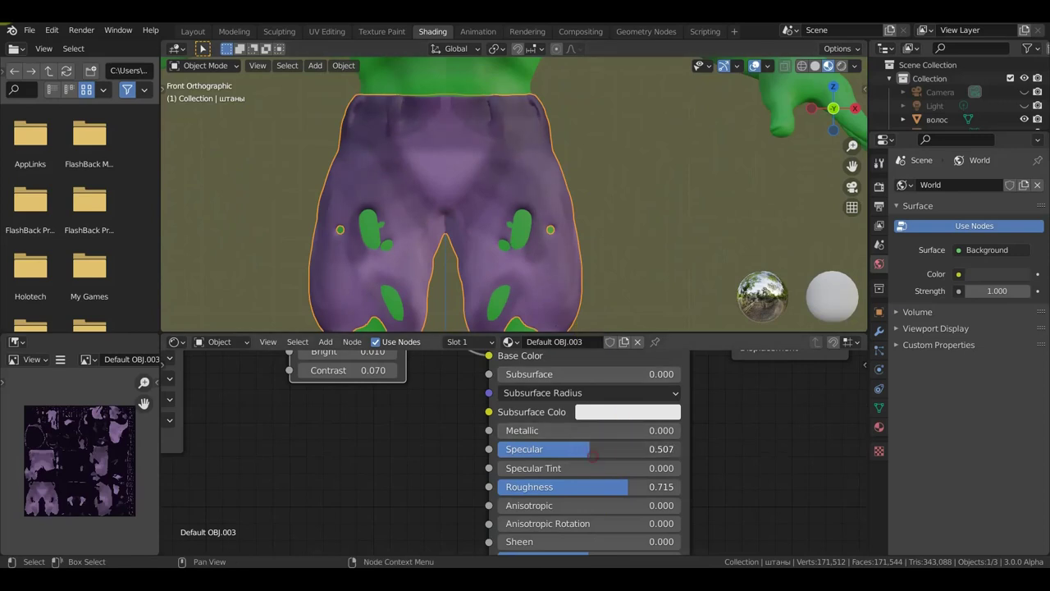
scroll(418, 443, down, 3)
scroll(411, 459, down, 1)
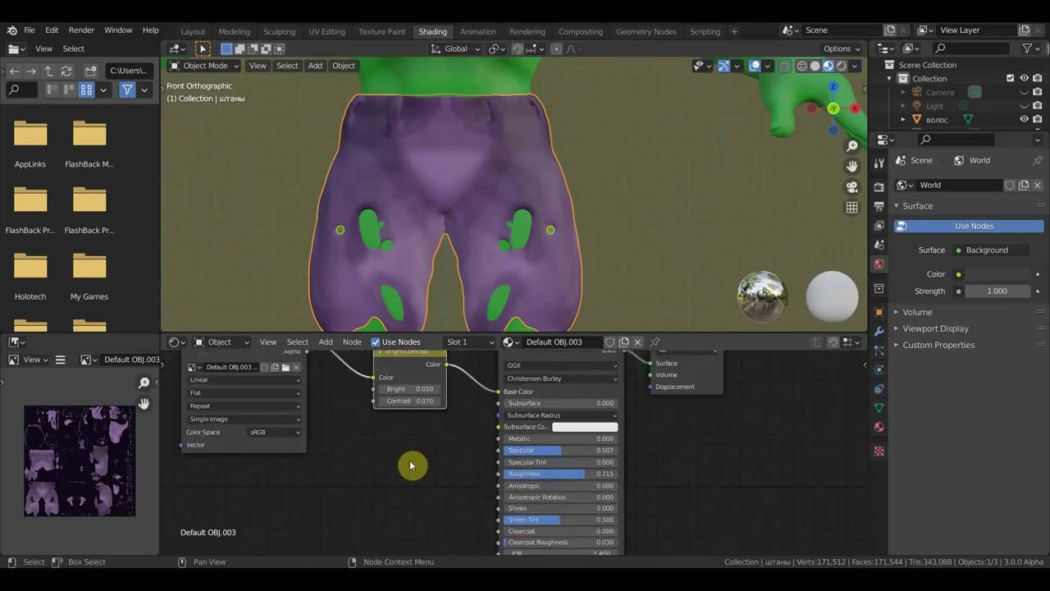
middle_drag(410, 464, 420, 376)
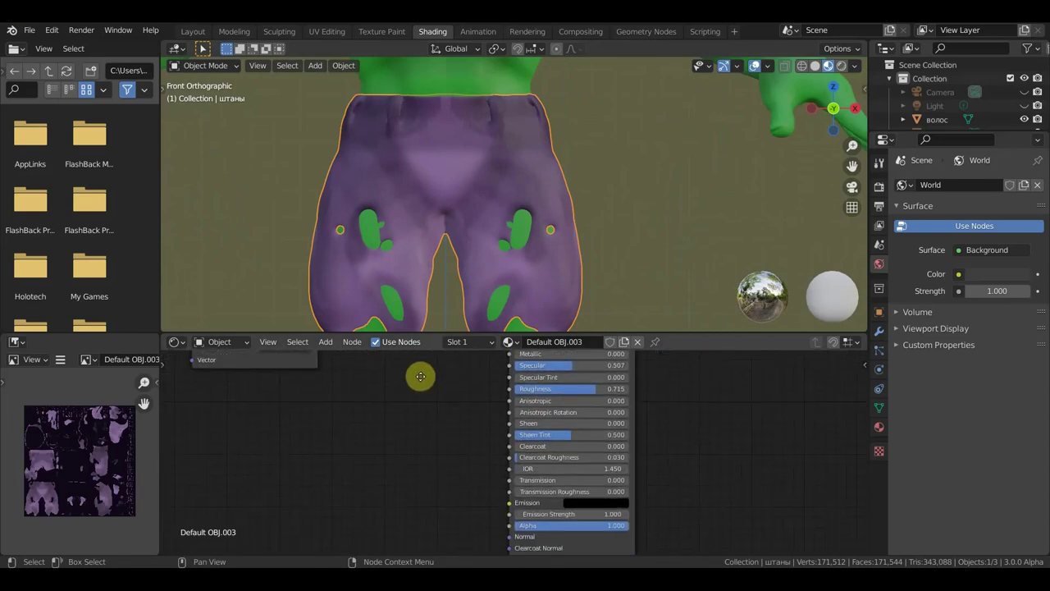
scroll(420, 376, up, 1)
scroll(411, 402, up, 1)
scroll(405, 427, up, 1)
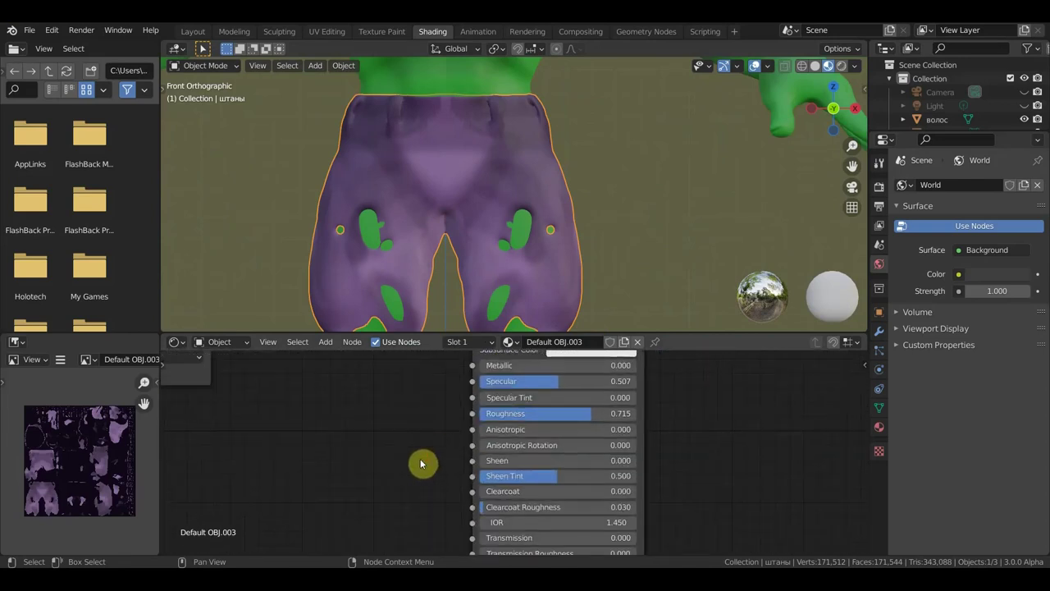
scroll(411, 447, up, 1)
middle_drag(398, 433, 400, 432)
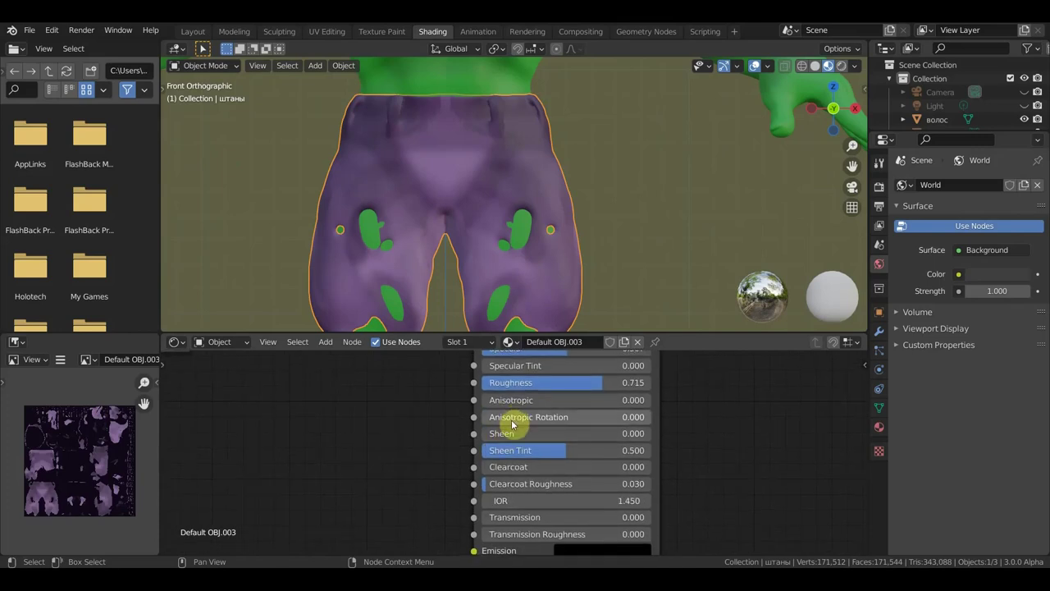
mouse_move(520, 417)
mouse_down()
mouse_move(536, 417)
mouse_move(505, 433)
mouse_up()
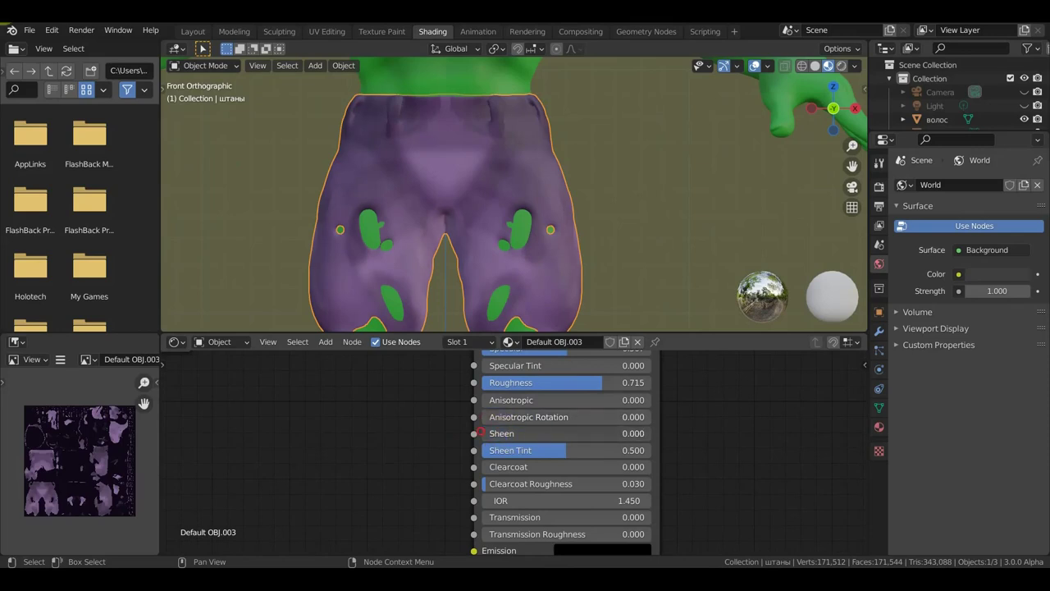
drag(513, 466, 524, 470)
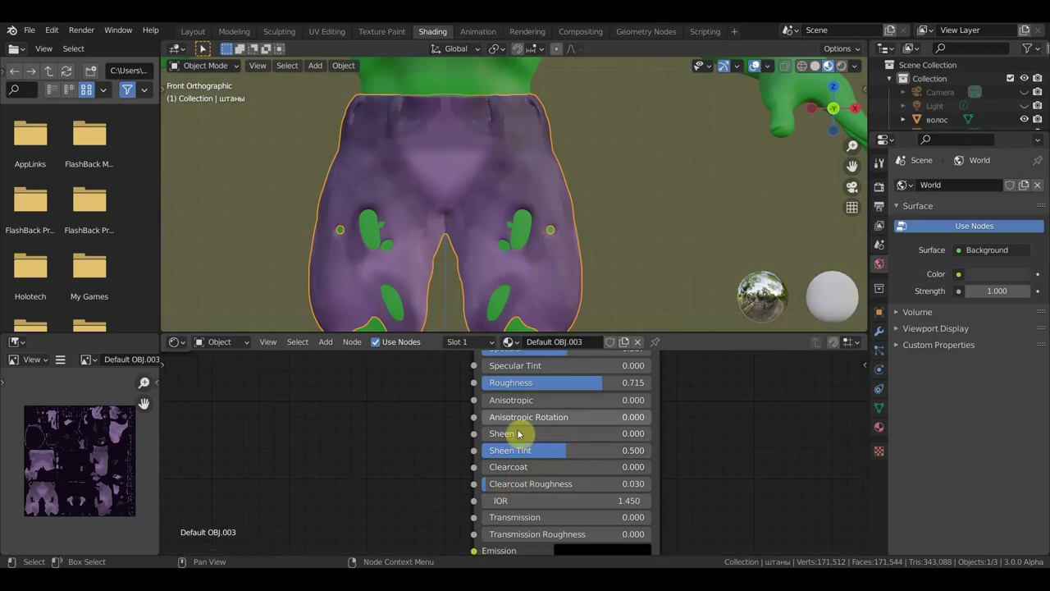
shift+scroll(451, 408, up, 3)
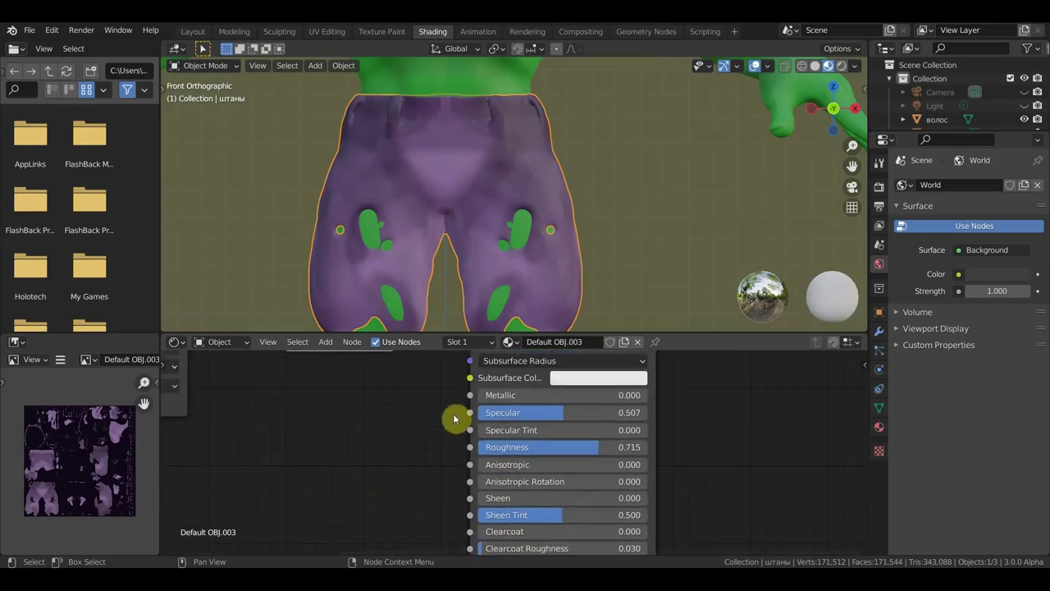
scroll(517, 164, down, 4)
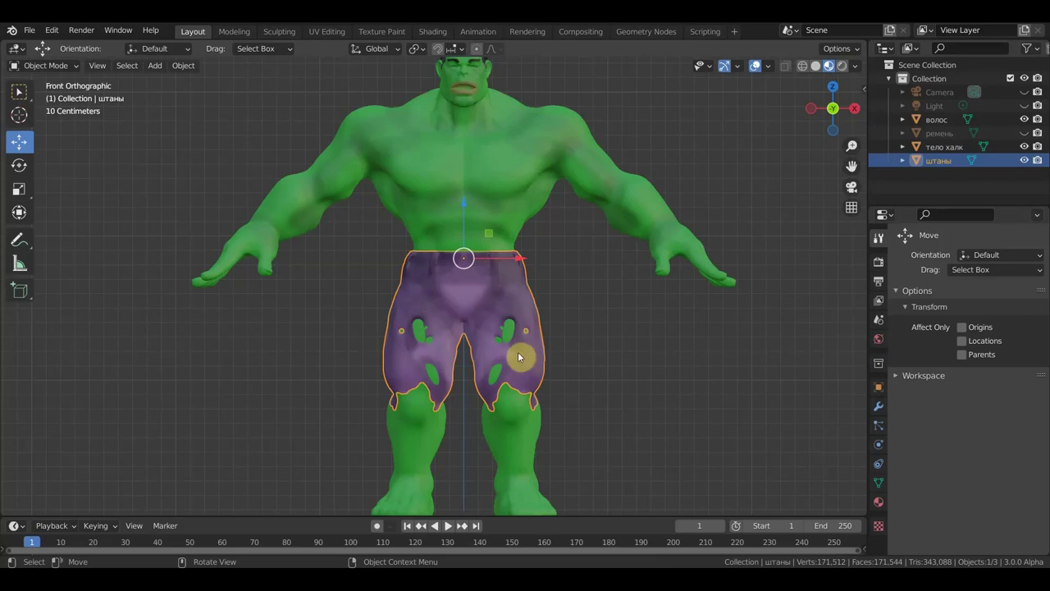
Enter Texture Paint and dab extra purple over the upper pants.
click(63, 68)
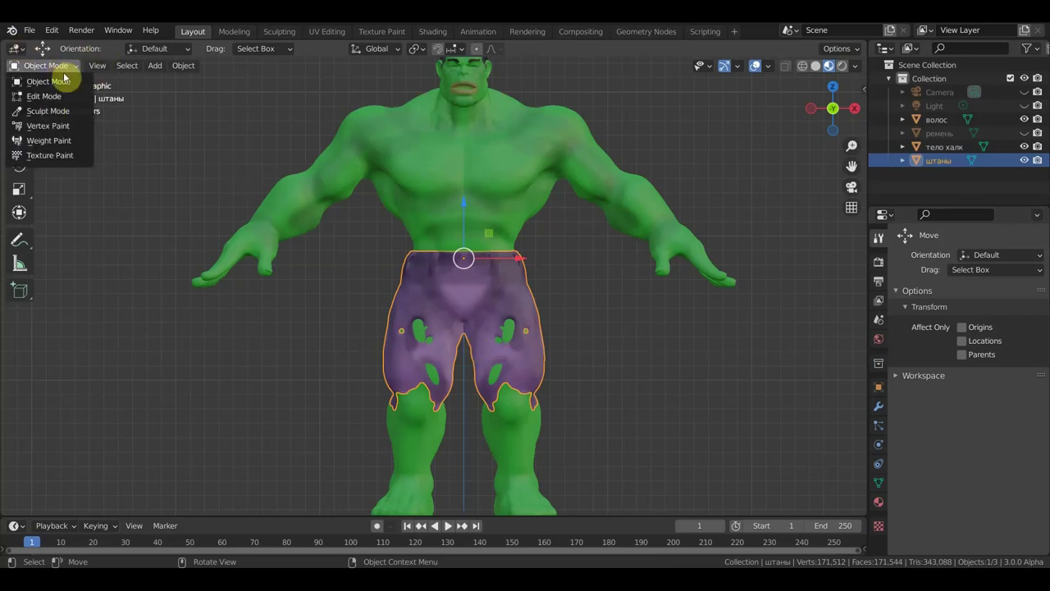
click(66, 155)
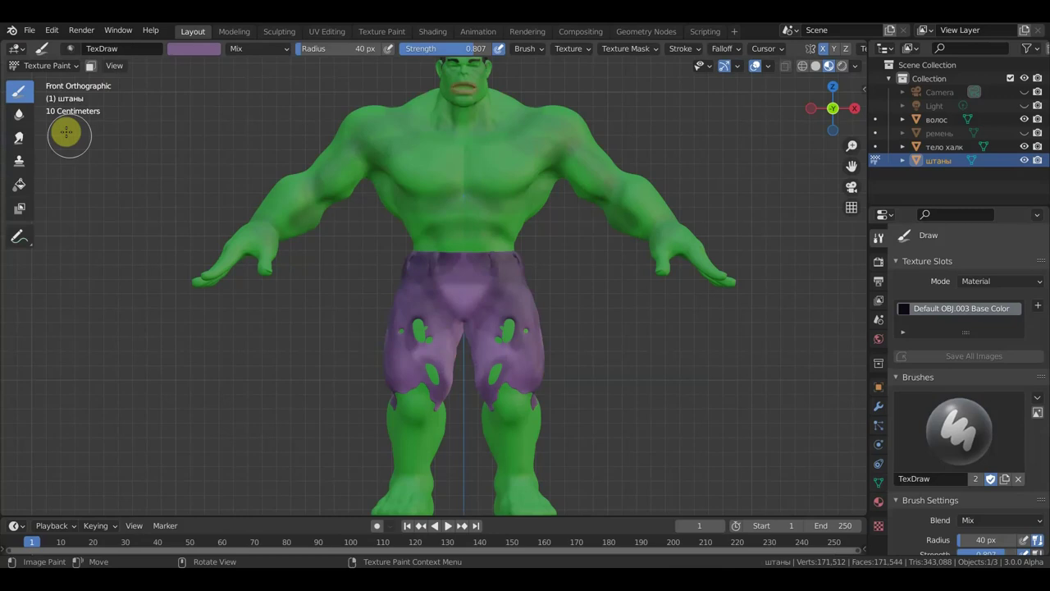
drag(429, 277, 439, 284)
click(439, 283)
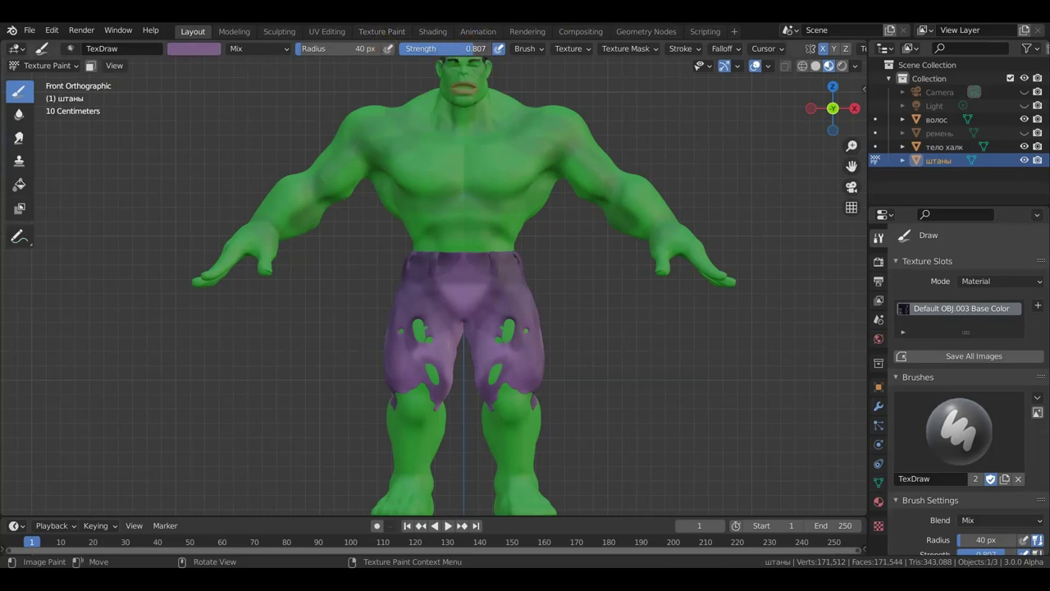
Lower brush strength to 0.310, paint along the waistband, and return to Object Mode.
drag(460, 49, 448, 49)
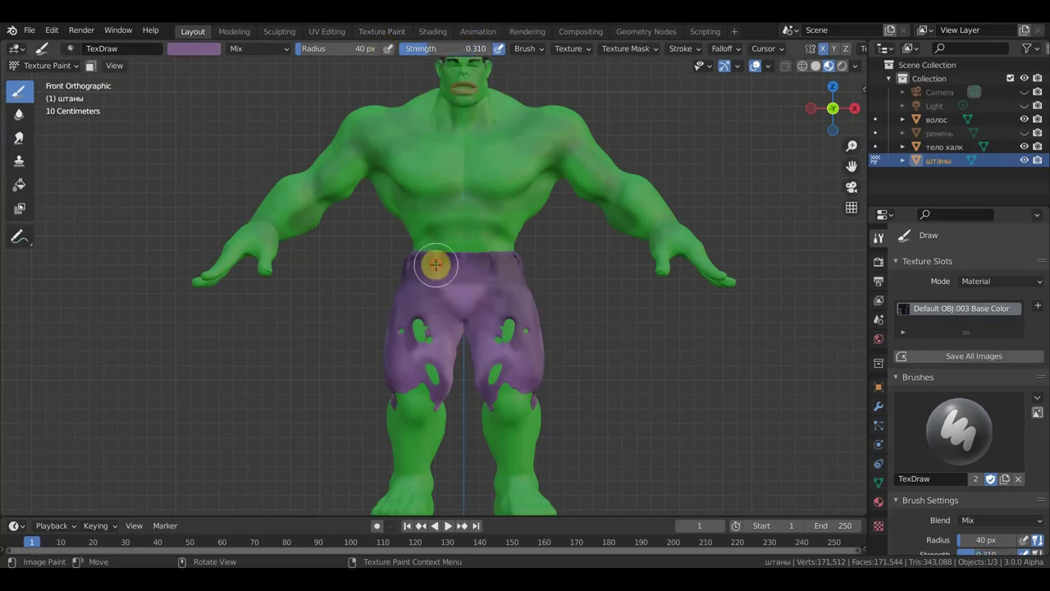
drag(456, 258, 406, 266)
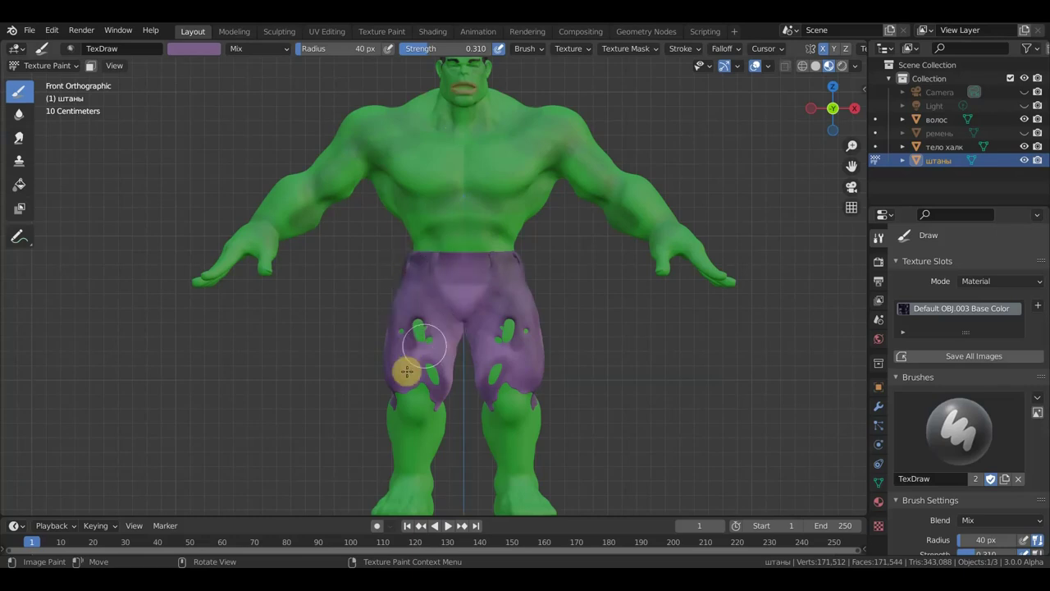
click(51, 66)
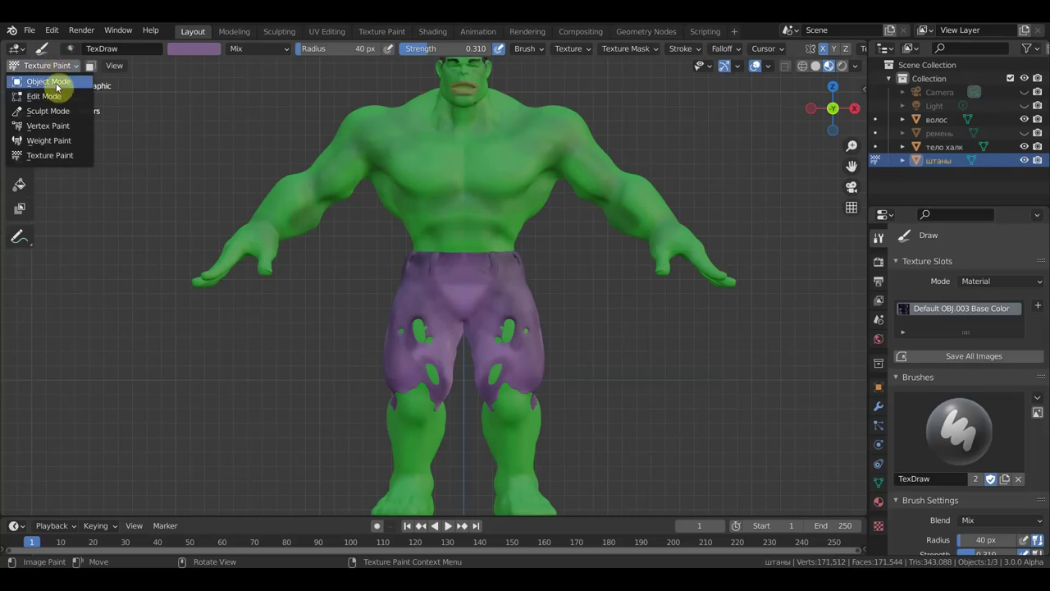
click(50, 82)
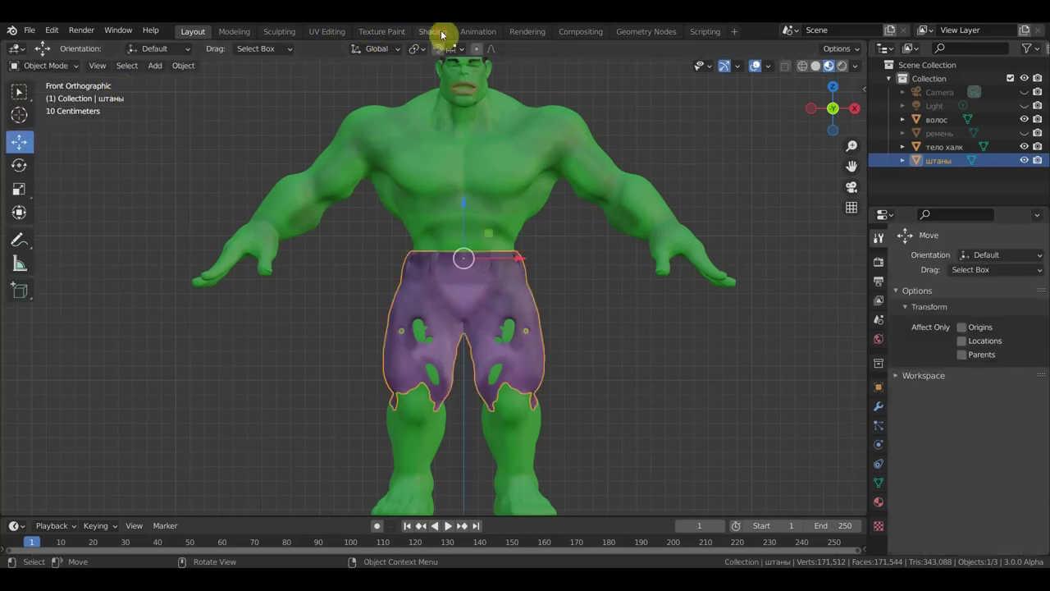
Re-save the retouched pants texture as Default OBJ.003 Base Color.png in the халк folder, then return to Layout.
click(442, 35)
click(59, 364)
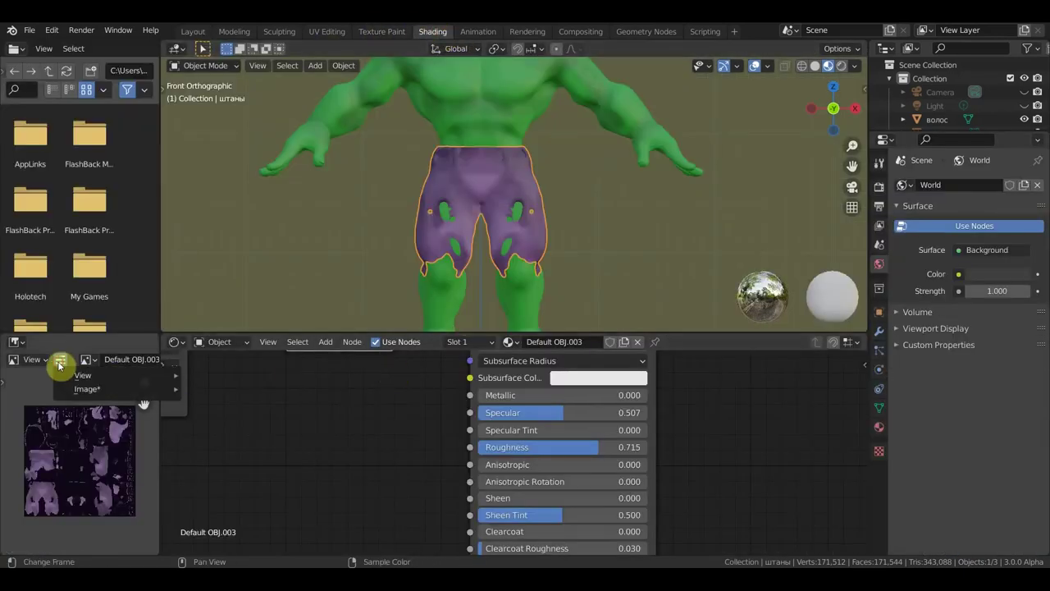
mouse_move(87, 389)
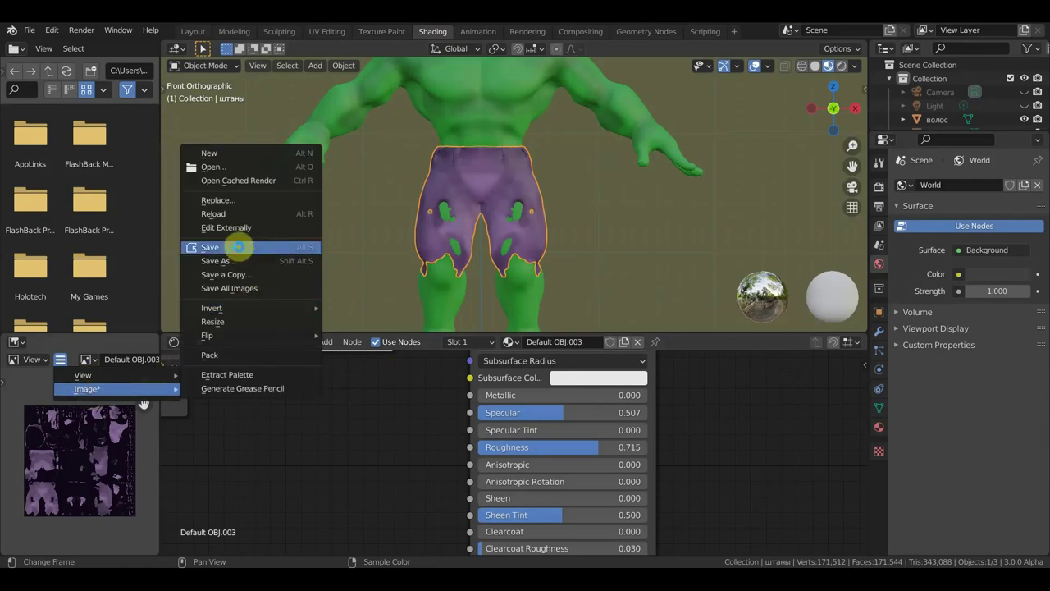
click(237, 247)
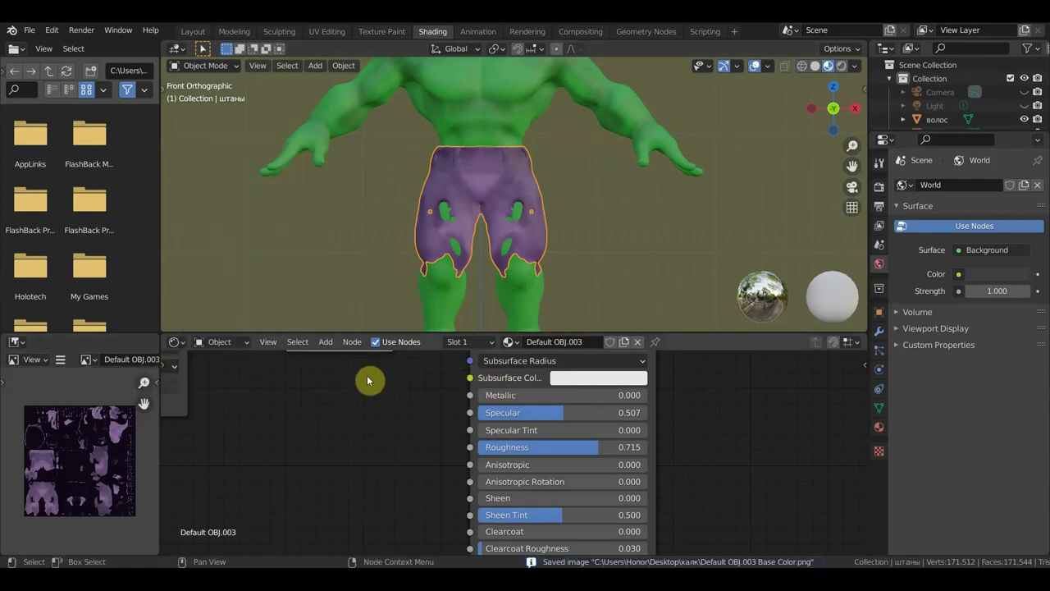
click(60, 361)
mouse_move(86, 389)
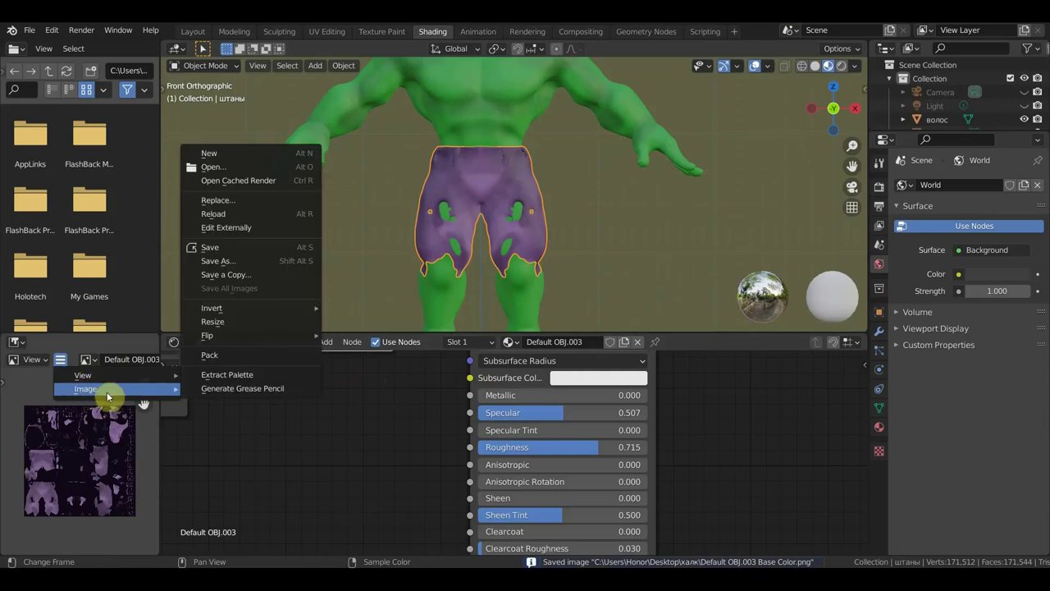
click(248, 262)
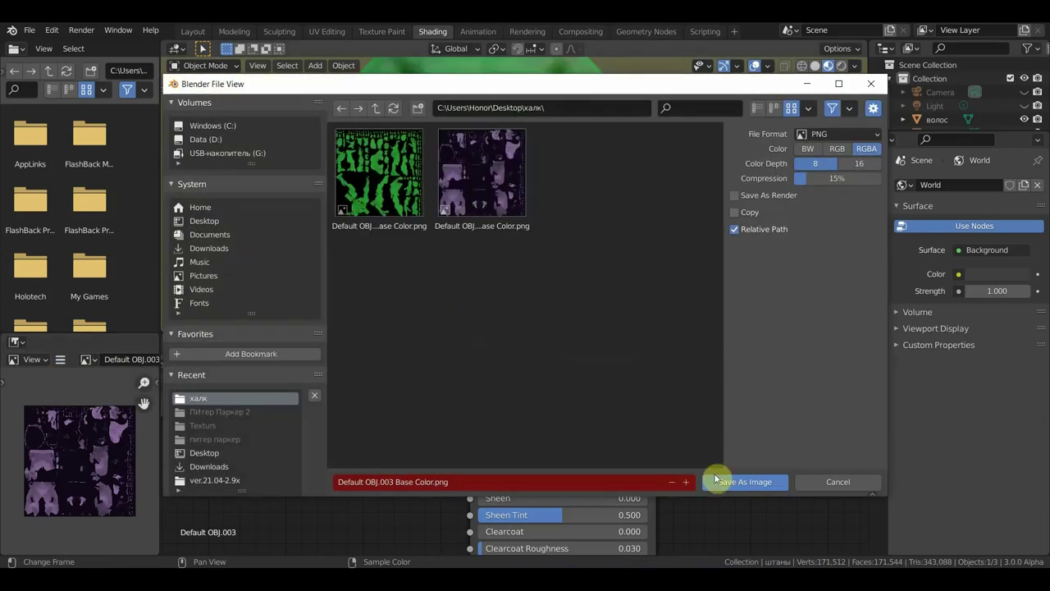
click(751, 483)
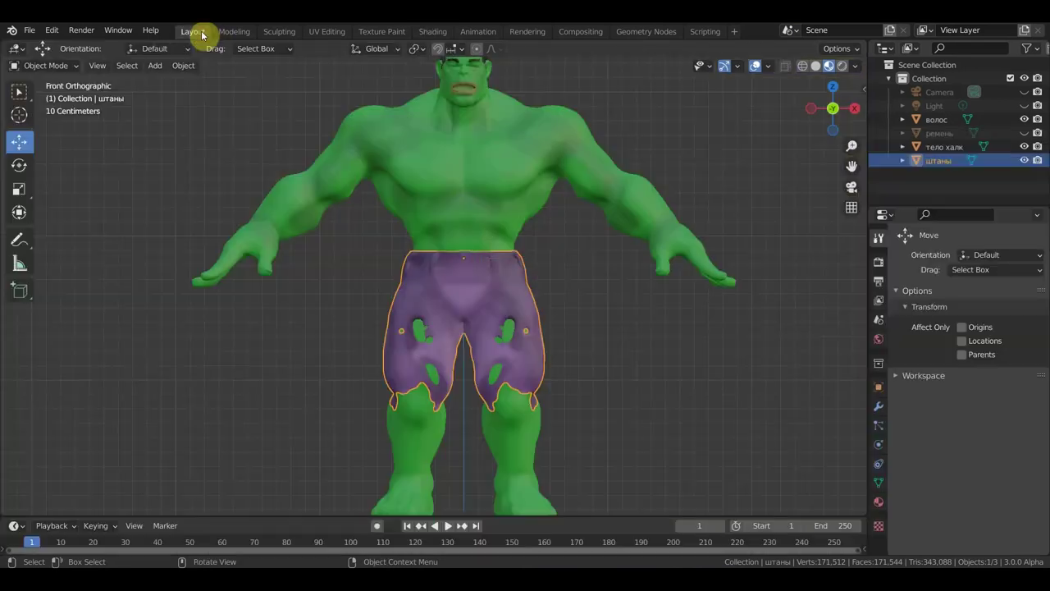
click(197, 32)
scroll(586, 259, down, 1)
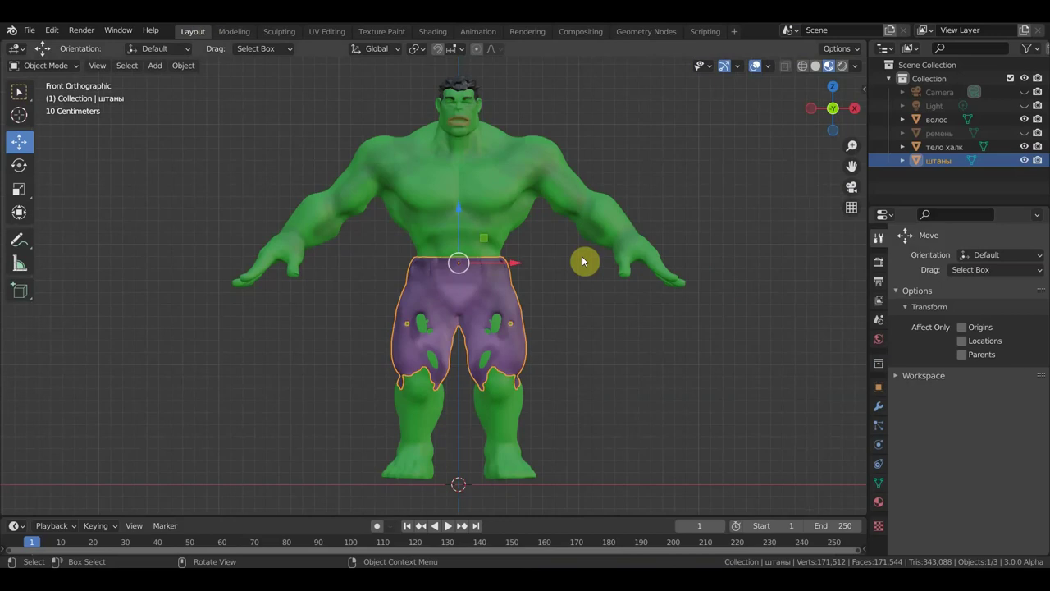
Select the тело халк body, enter Texture Paint and sample the green skin colour.
click(643, 392)
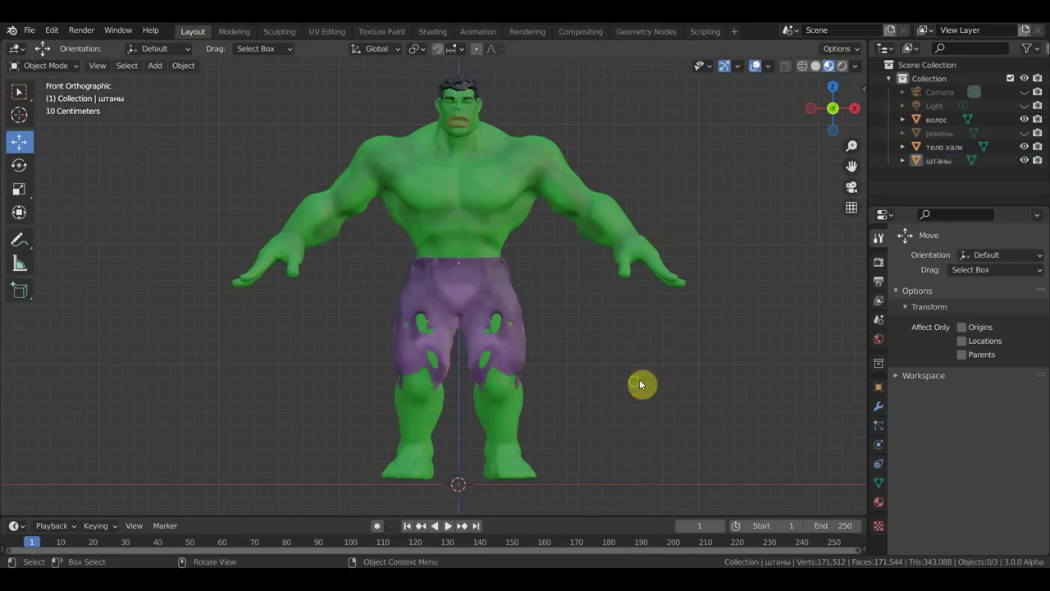
mouse_move(632, 395)
middle_down()
mouse_move(628, 422)
mouse_move(475, 379)
middle_up()
scroll(621, 402, up, 2)
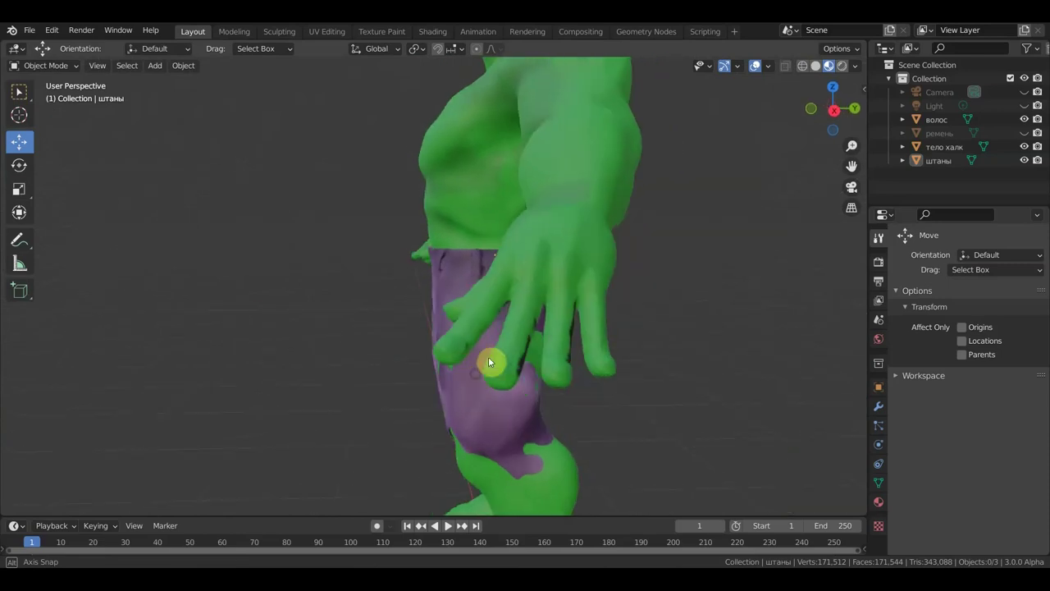
click(529, 269)
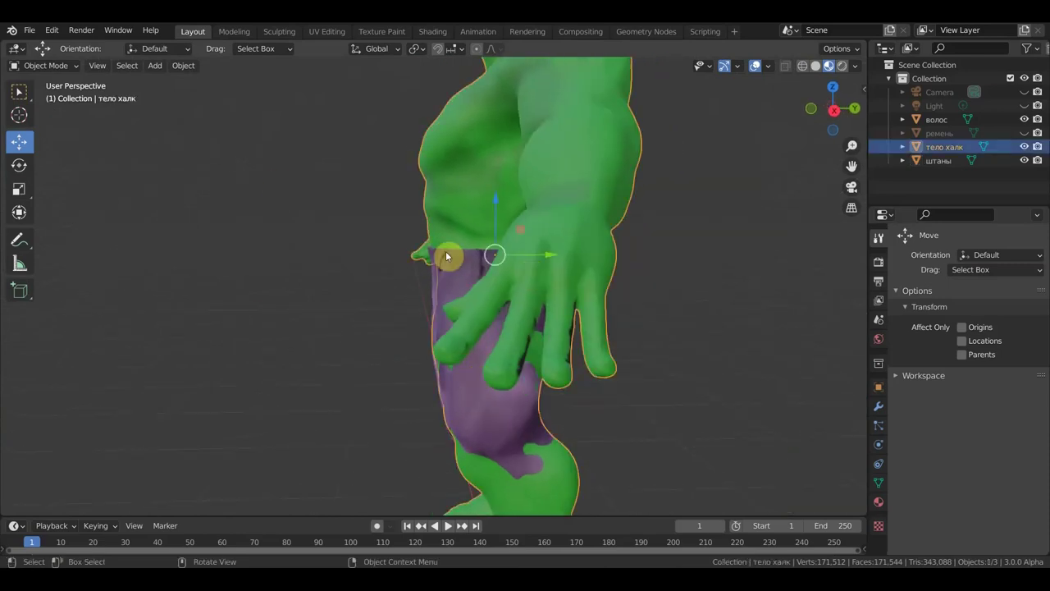
click(49, 66)
click(62, 156)
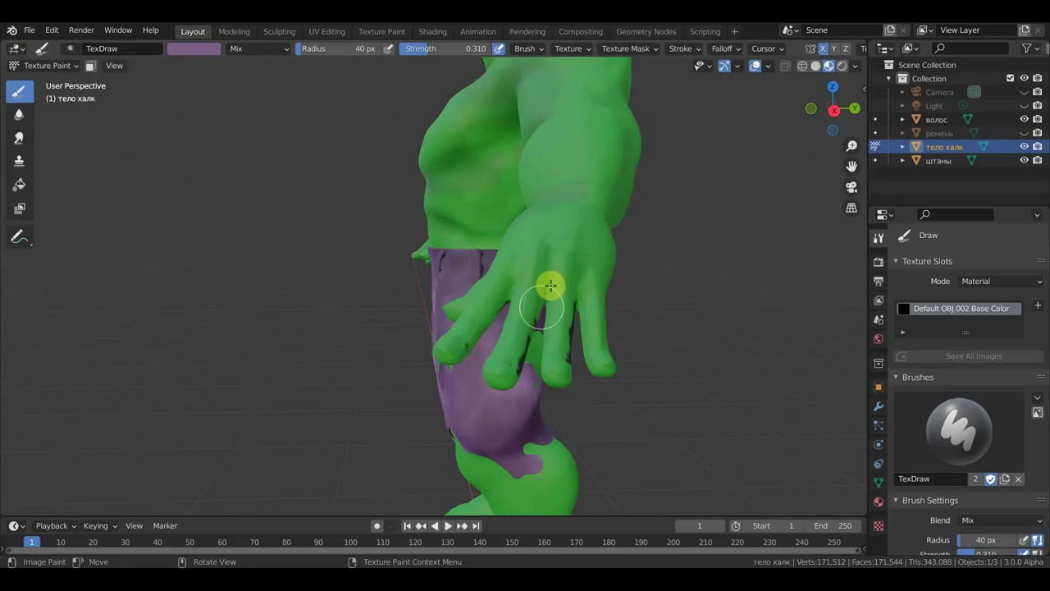
key(s)
Paint green over the black marks on the ring and little fingers at higher strength.
middle_drag(495, 300, 438, 281)
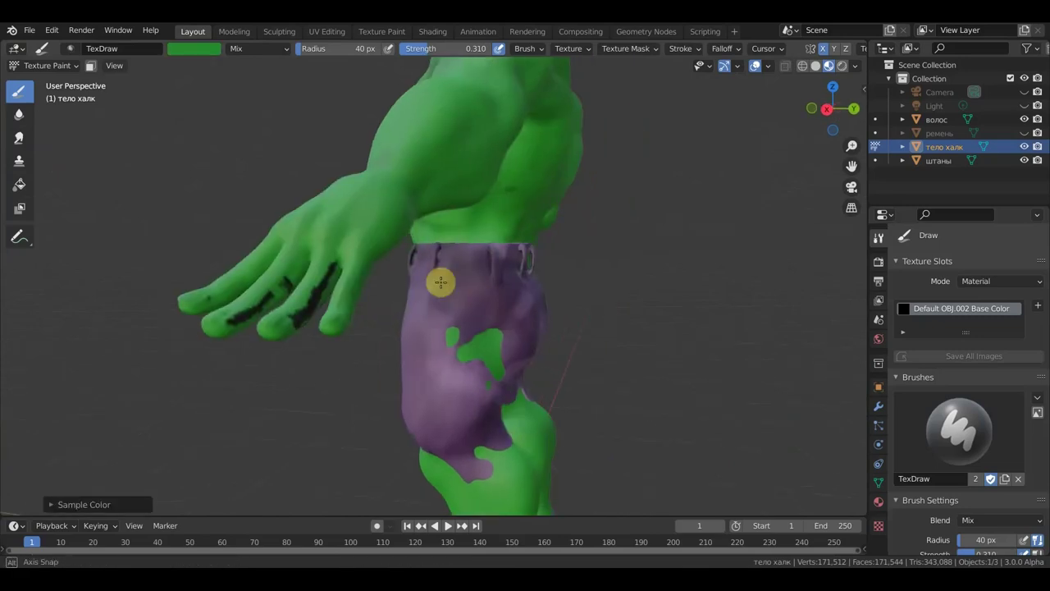
drag(337, 264, 293, 316)
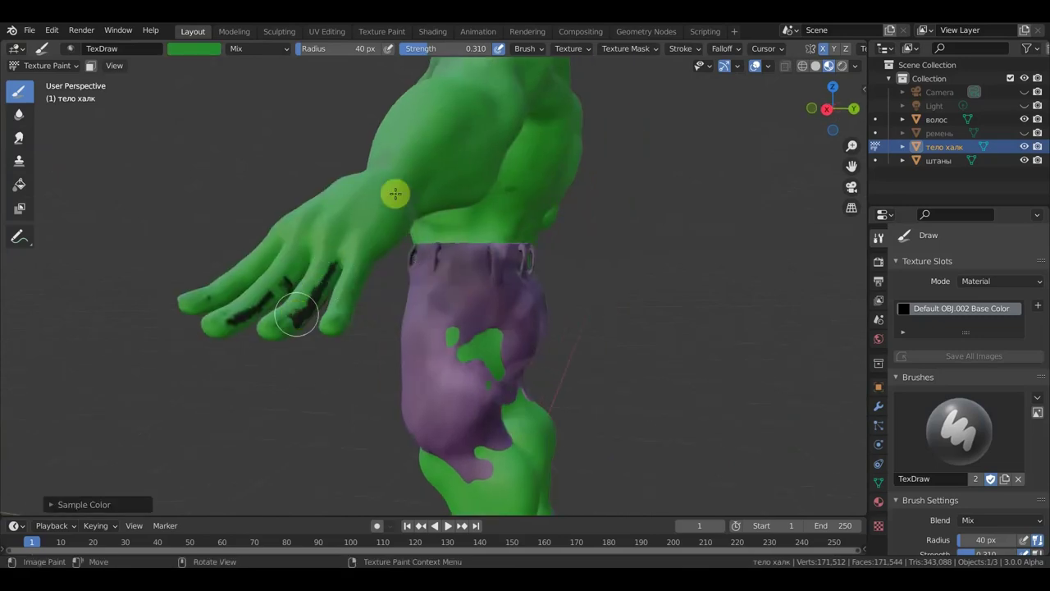
drag(431, 55, 459, 55)
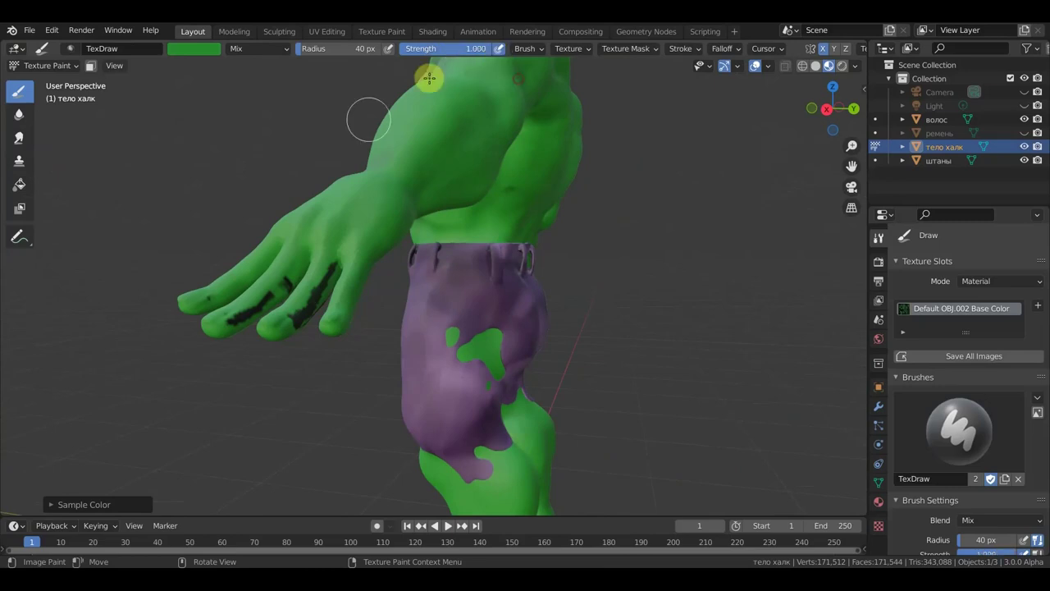
mouse_move(328, 246)
mouse_down()
mouse_move(297, 320)
mouse_move(237, 318)
mouse_move(301, 264)
mouse_up()
mouse_move(242, 293)
mouse_down()
mouse_move(206, 300)
mouse_move(340, 239)
mouse_up()
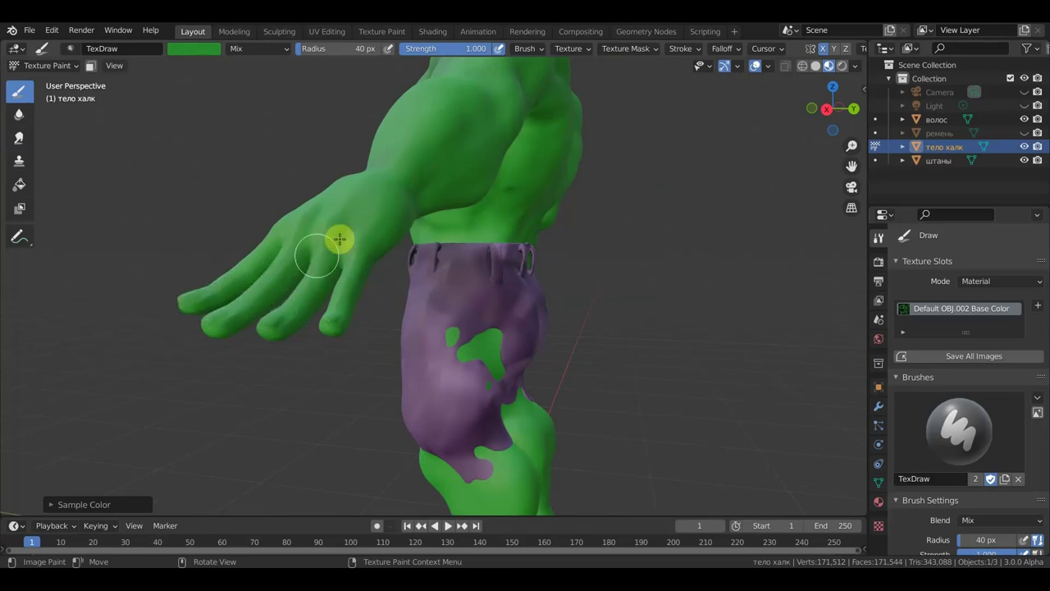
mouse_move(670, 175)
middle_down()
mouse_move(598, 164)
mouse_move(441, 188)
mouse_move(349, 214)
mouse_move(317, 251)
mouse_move(301, 216)
mouse_move(307, 199)
mouse_move(385, 160)
mouse_move(391, 340)
mouse_move(482, 279)
mouse_move(520, 238)
mouse_move(534, 354)
mouse_move(521, 331)
mouse_move(429, 306)
middle_up()
scroll(482, 279, up, 5)
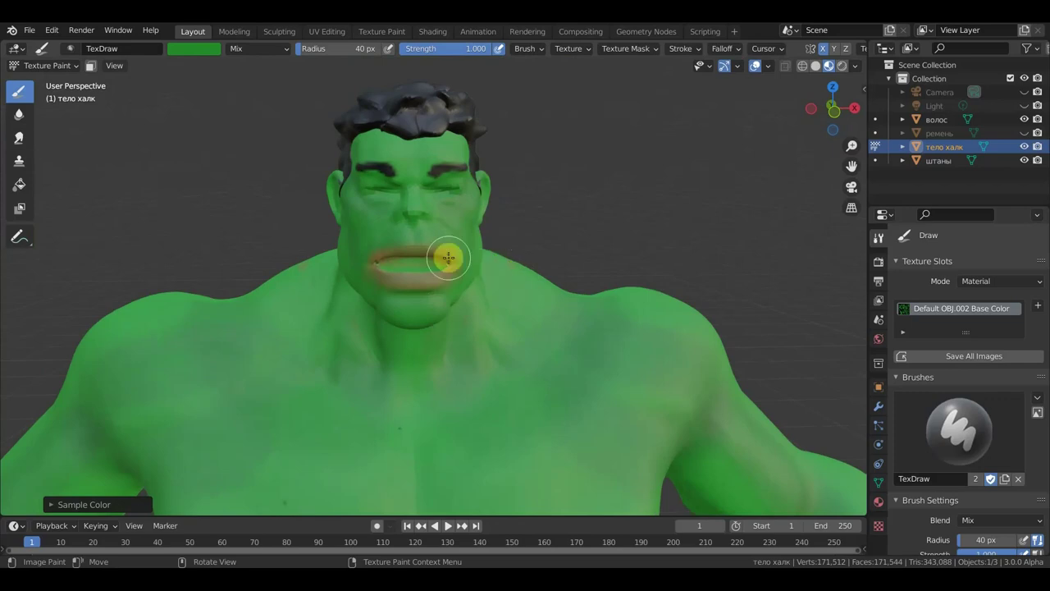
click(209, 51)
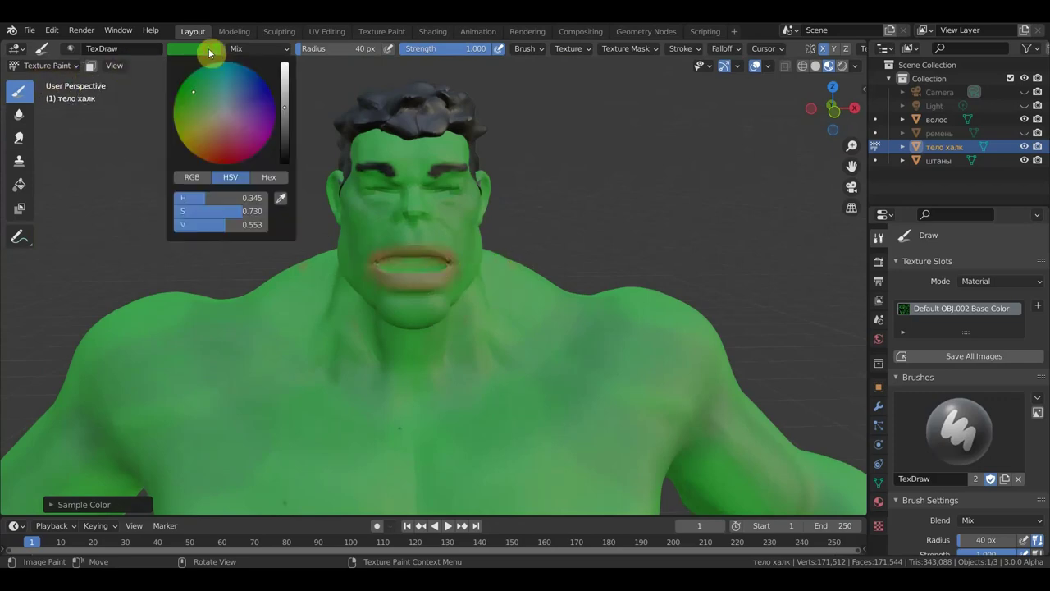
Try darker green over the eyes, undo it, and lower brush strength to 0.257.
drag(287, 107, 286, 130)
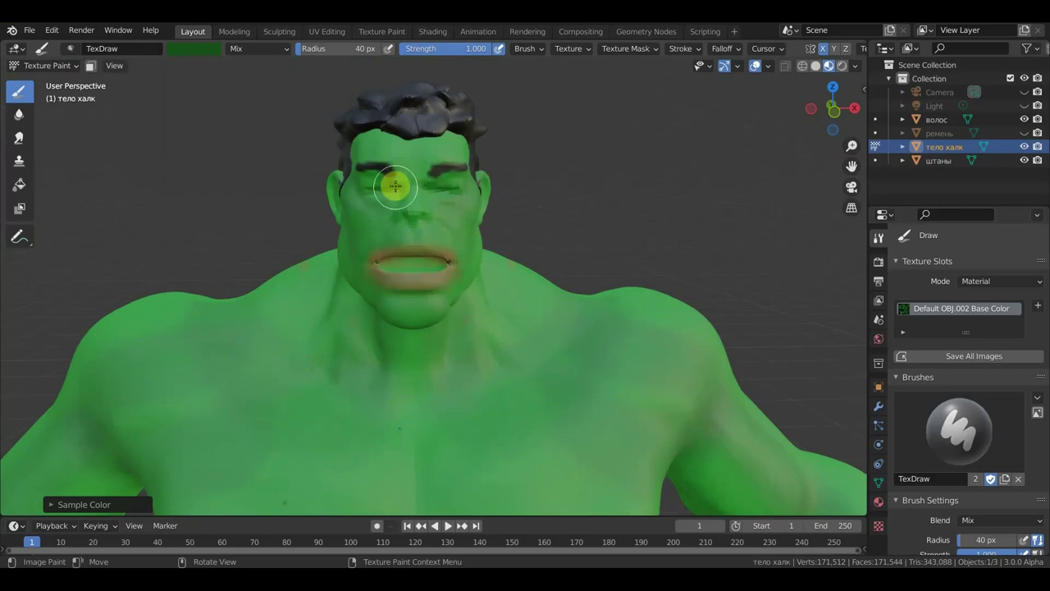
drag(396, 186, 377, 188)
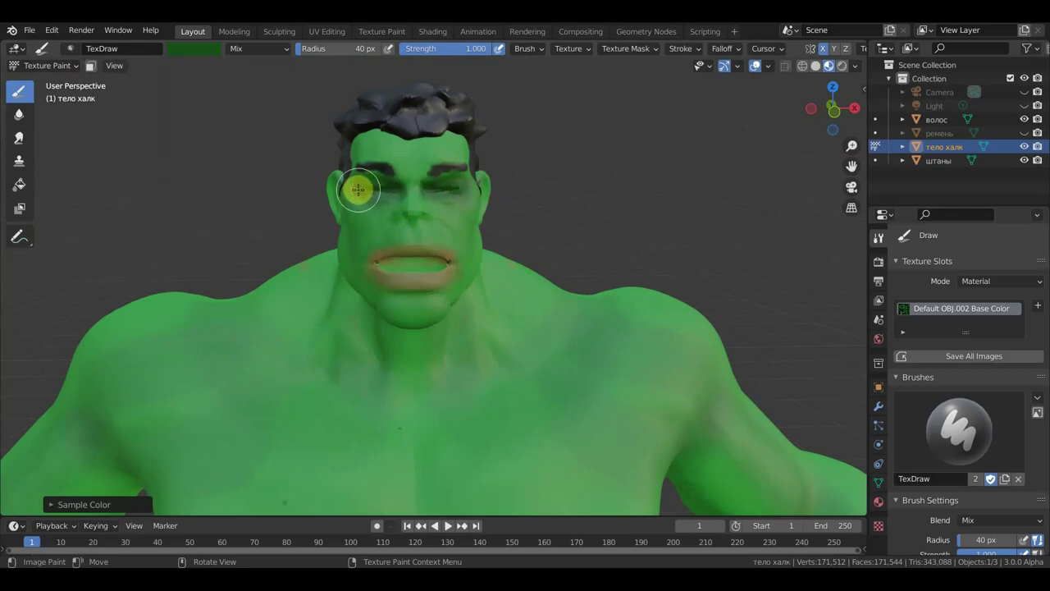
key(ctrl+z)
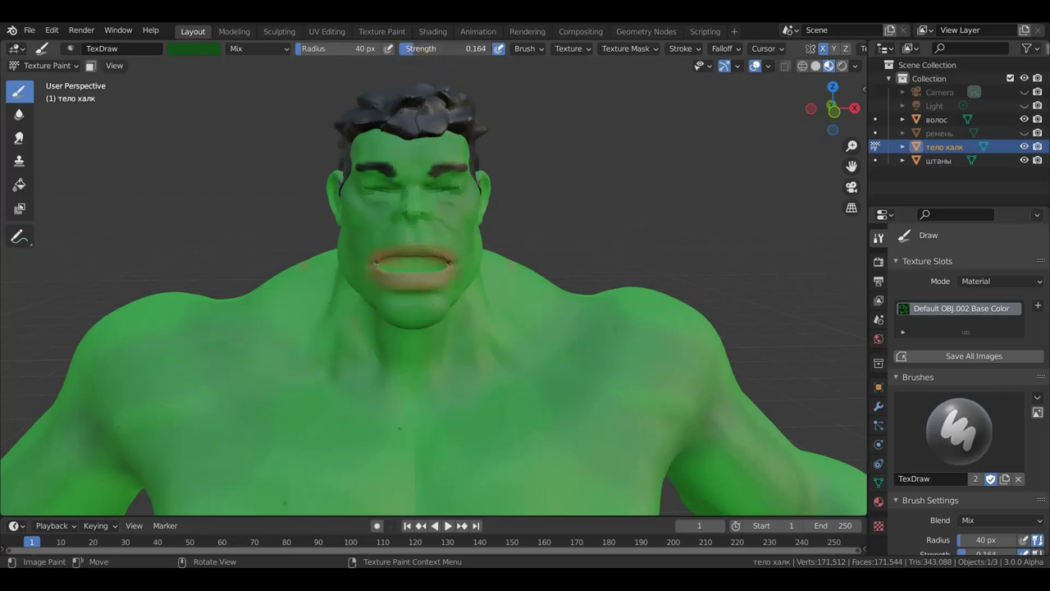
drag(438, 61, 405, 123)
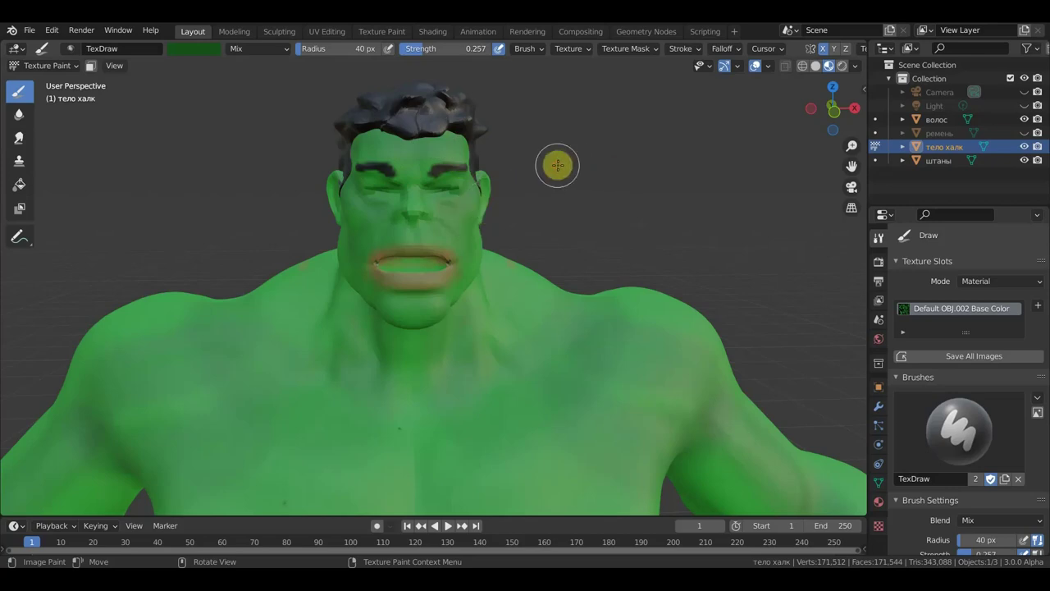
Paint soft green along the ear, cheek and neck down toward the chest.
middle_drag(533, 171, 518, 169)
mouse_move(471, 186)
mouse_down()
mouse_move(504, 200)
mouse_move(452, 218)
mouse_up()
mouse_move(447, 260)
mouse_down()
mouse_move(464, 214)
mouse_move(427, 253)
mouse_move(397, 224)
mouse_move(430, 259)
mouse_move(436, 211)
mouse_move(516, 258)
mouse_up()
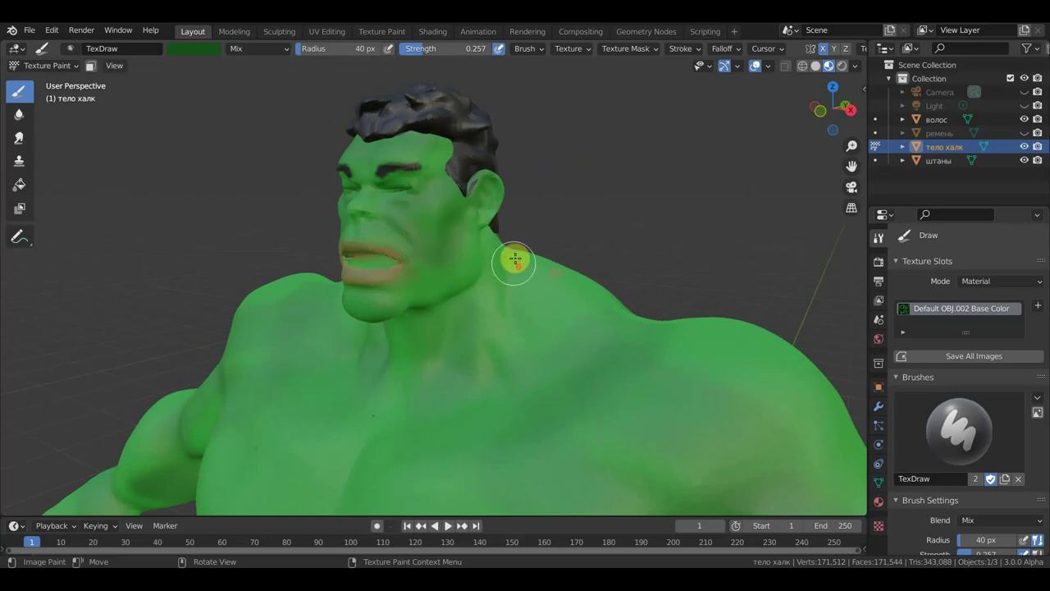
middle_drag(516, 257, 493, 267)
mouse_move(478, 263)
mouse_down()
mouse_move(487, 322)
mouse_move(397, 392)
mouse_move(369, 429)
mouse_move(424, 382)
mouse_move(542, 368)
mouse_move(572, 312)
mouse_up()
Sample a brighter green, paint across the chest, and return to Object Mode.
scroll(572, 312, down, 5)
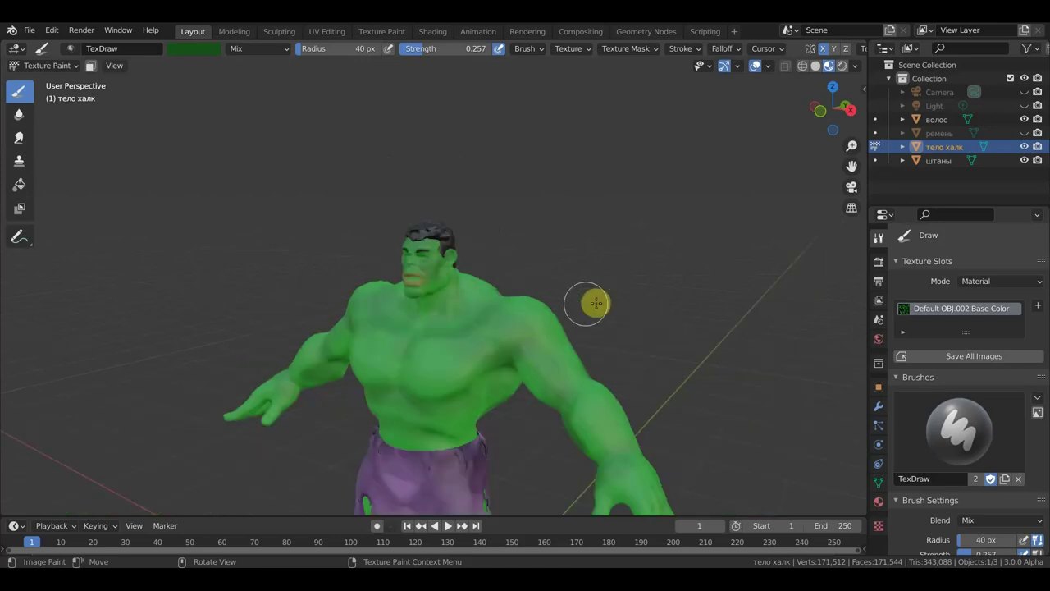
middle_drag(663, 297, 684, 295)
drag(527, 377, 466, 366)
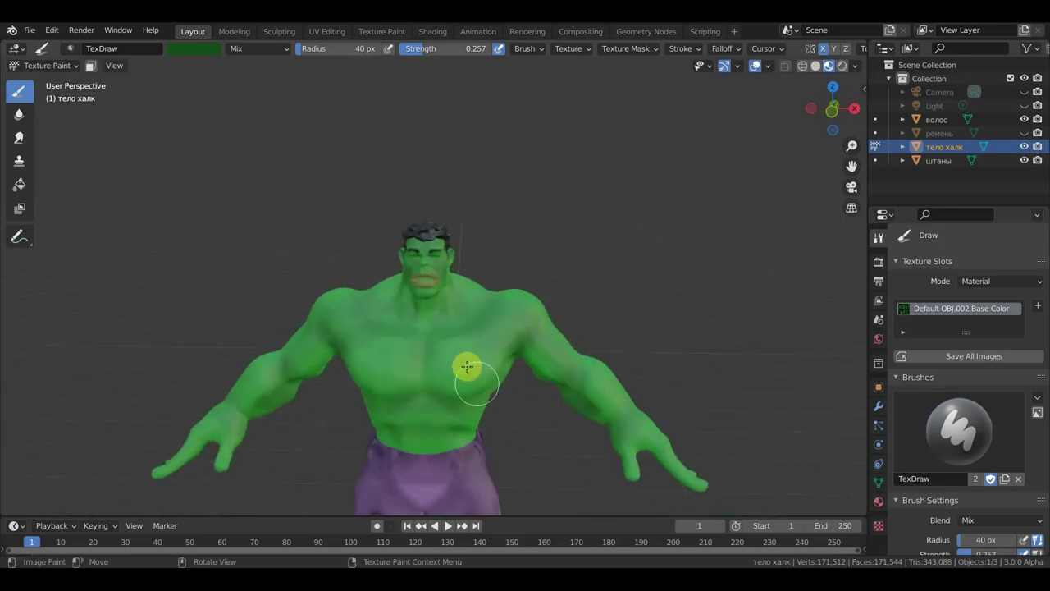
key(s)
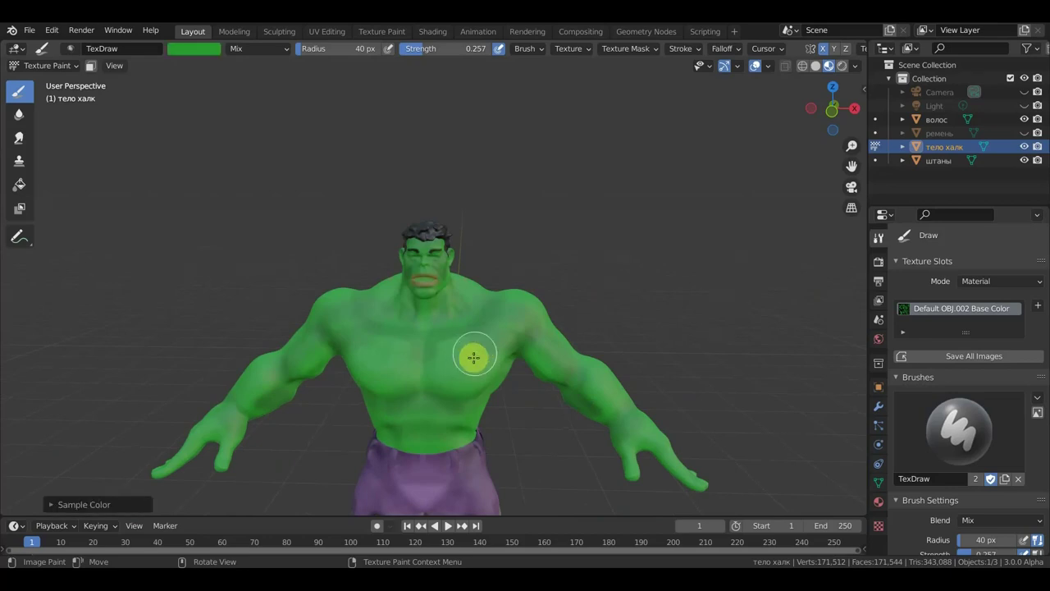
mouse_move(475, 343)
mouse_down()
mouse_move(449, 344)
mouse_move(604, 352)
mouse_move(446, 311)
mouse_move(604, 355)
mouse_move(543, 337)
mouse_move(624, 301)
mouse_move(563, 309)
mouse_move(224, 148)
mouse_up()
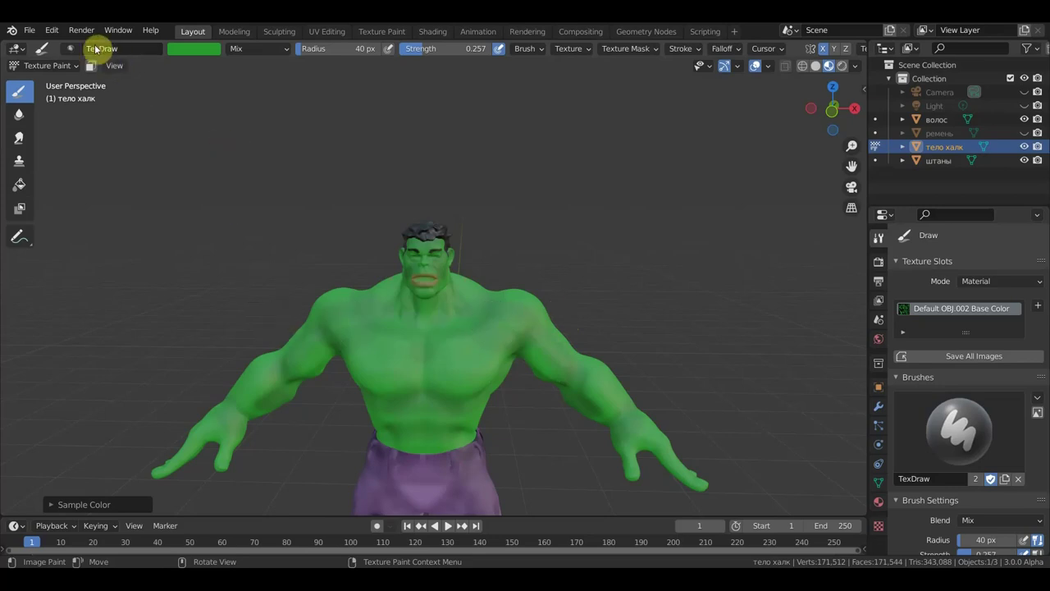
click(72, 65)
click(75, 84)
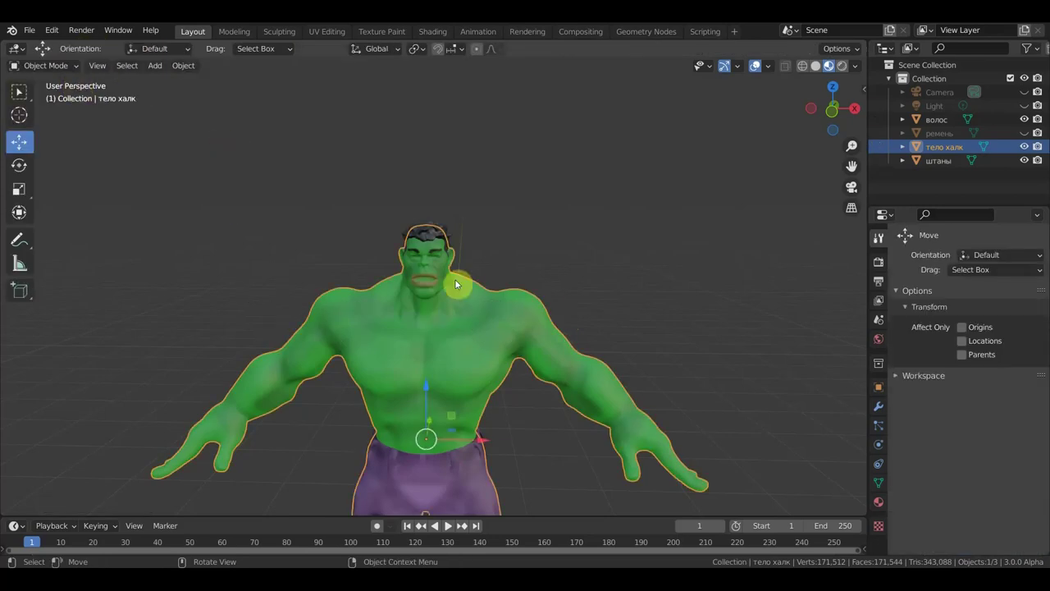
Frame the whole figure in front view and show Default OBJ.002 Base Color in the Shading image editor.
key(KP_1)
scroll(603, 242, down, 2)
scroll(623, 221, down, 1)
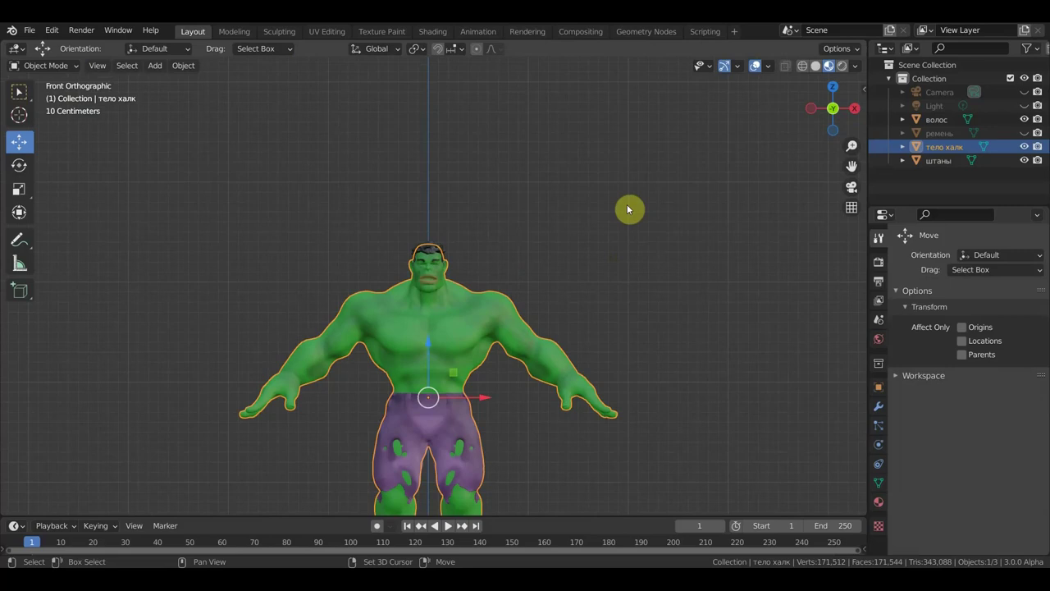
shift+middle_drag(628, 210, 614, 173)
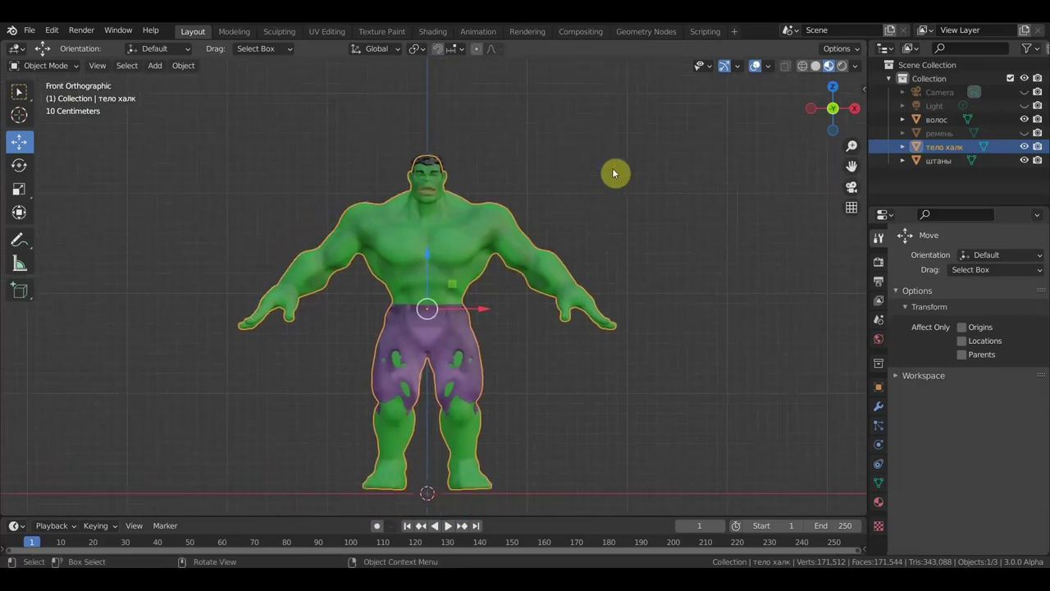
click(435, 32)
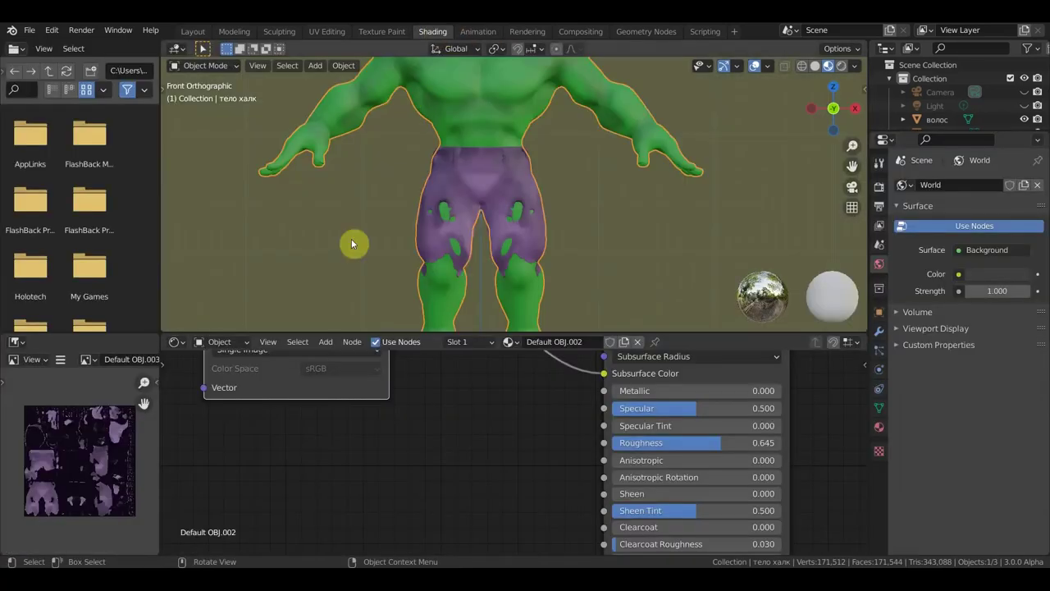
click(88, 359)
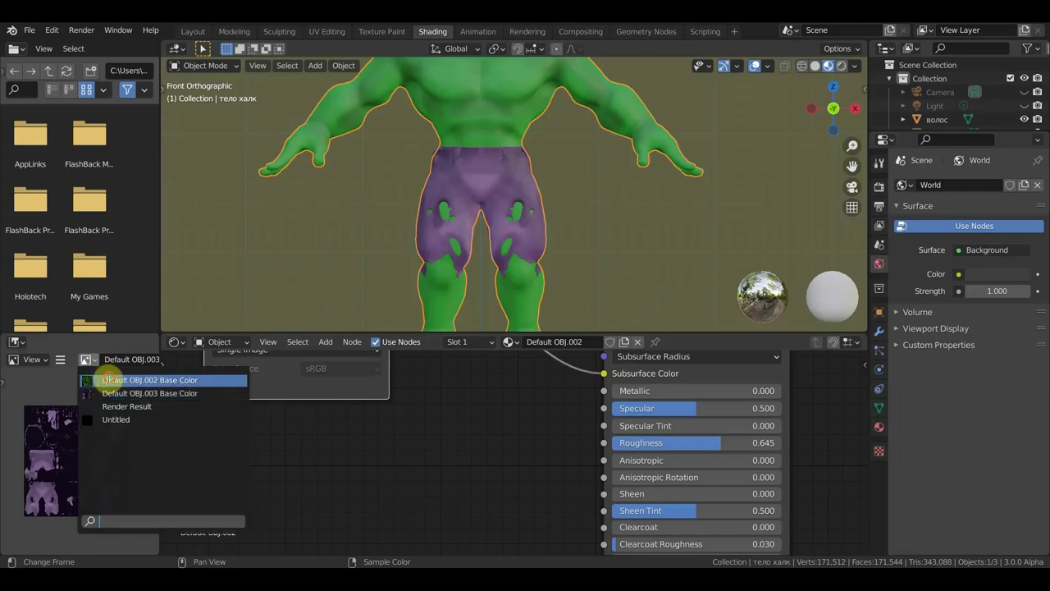
click(109, 379)
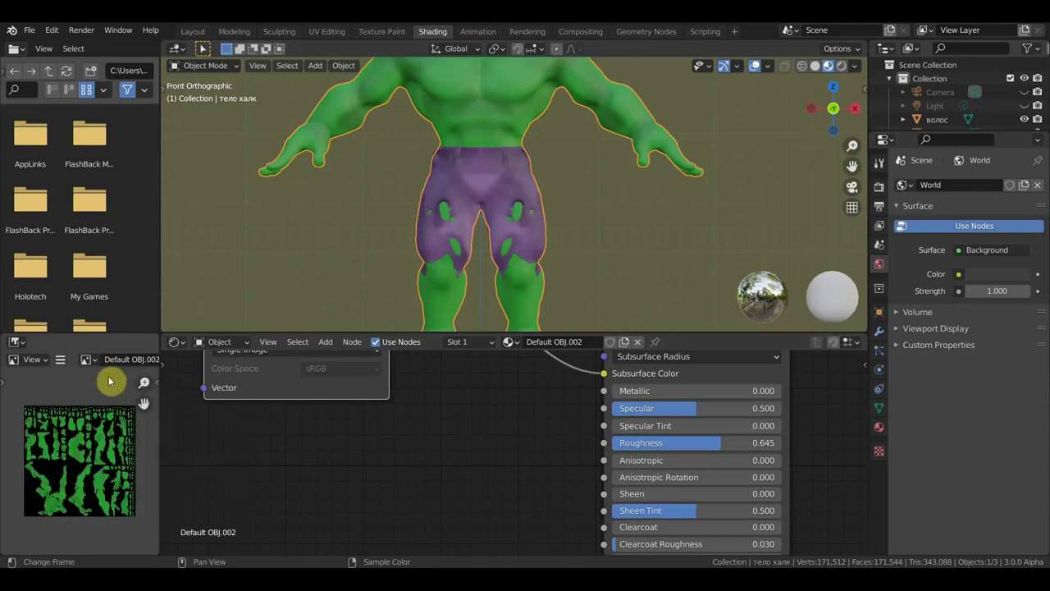
Save the body texture as Default OBJ.002 Base Color.png, then go back to Layout.
click(61, 359)
mouse_move(116, 389)
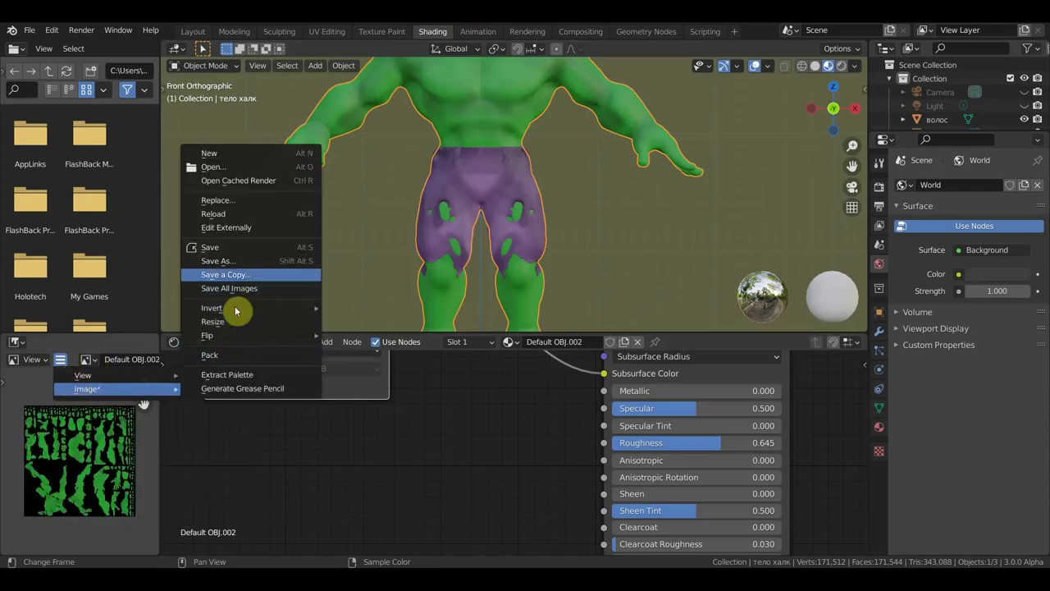
click(243, 263)
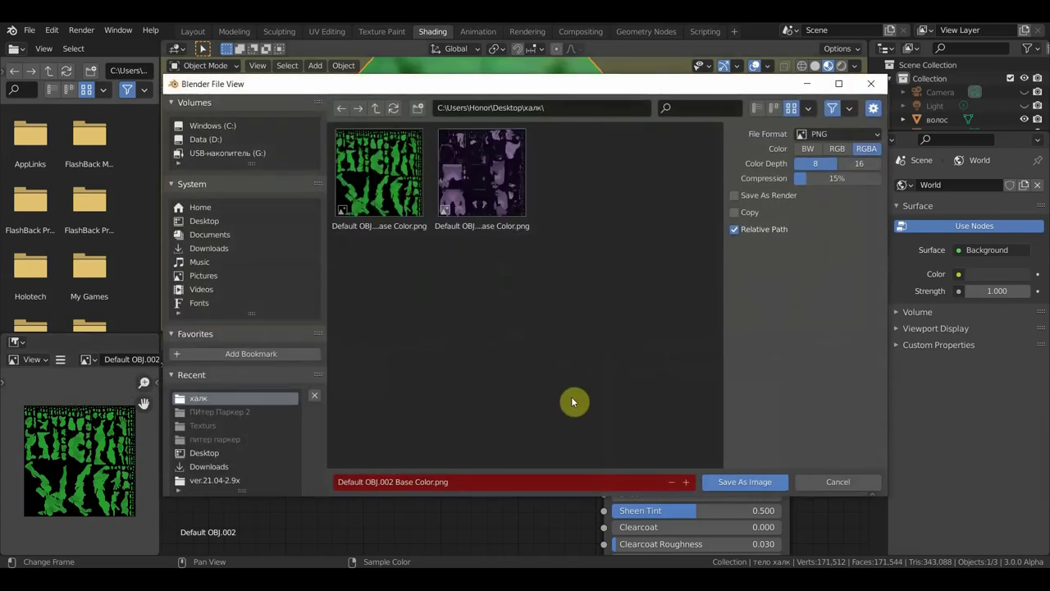
click(732, 481)
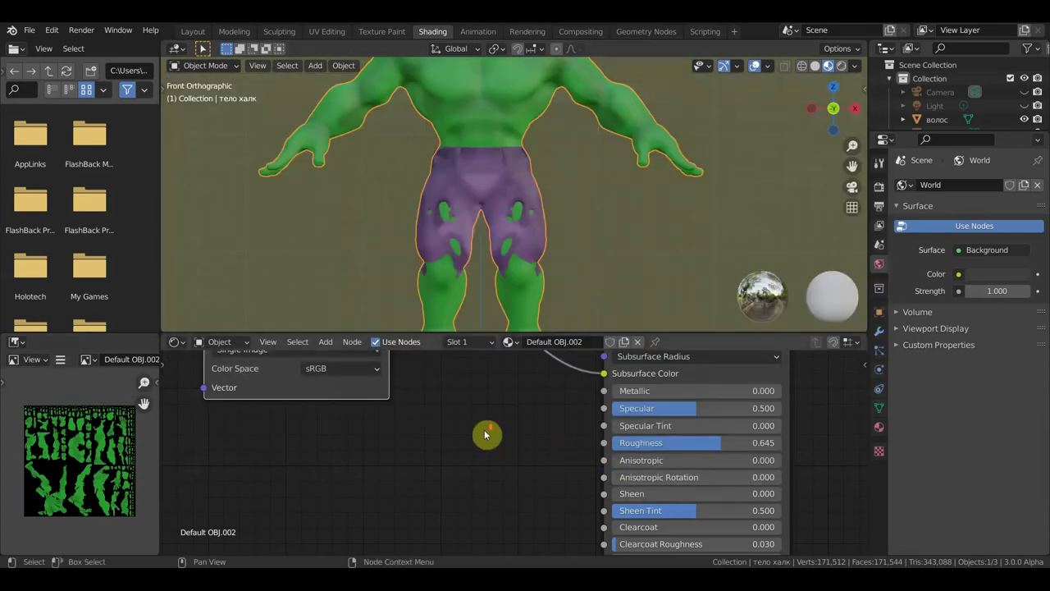
scroll(485, 432, down, 2)
middle_drag(481, 427, 471, 532)
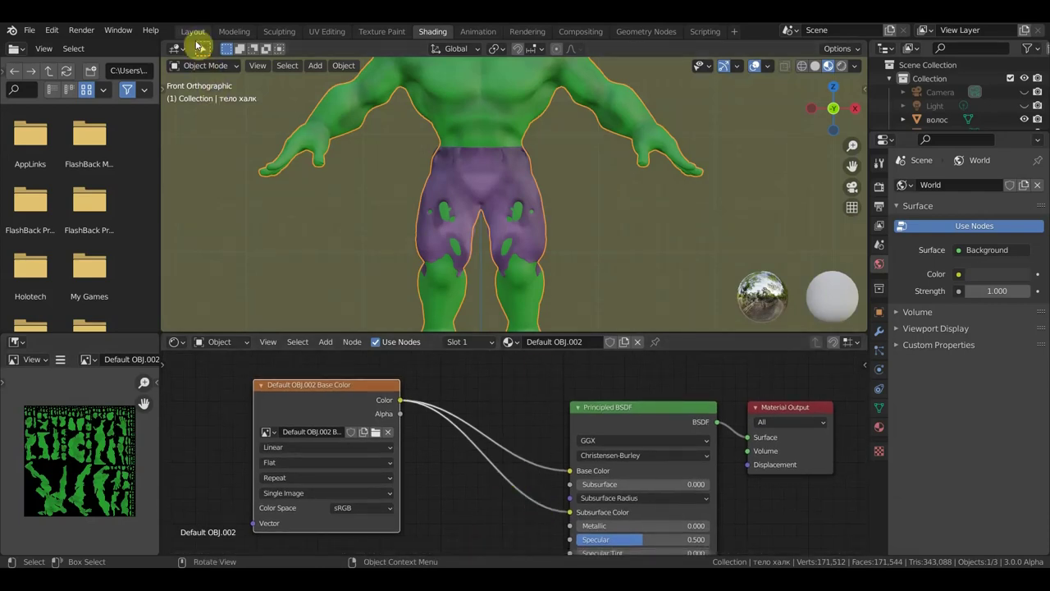
click(194, 32)
Deselect the Hulk, zoom out to the full model, and bring up the File menu.
scroll(509, 279, up, 2)
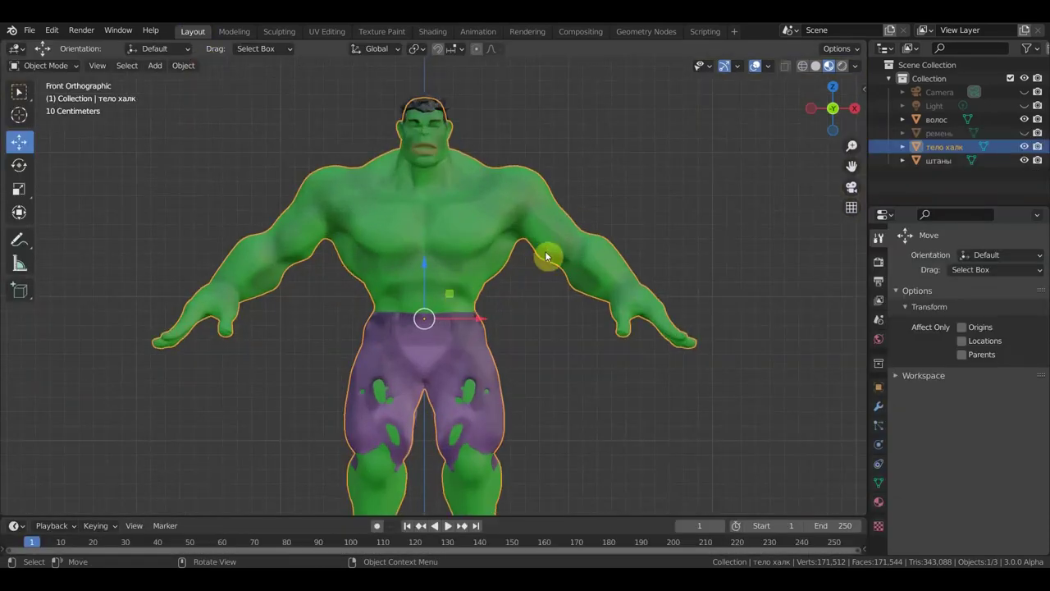
click(600, 213)
scroll(590, 262, down, 1)
scroll(574, 329, down, 1)
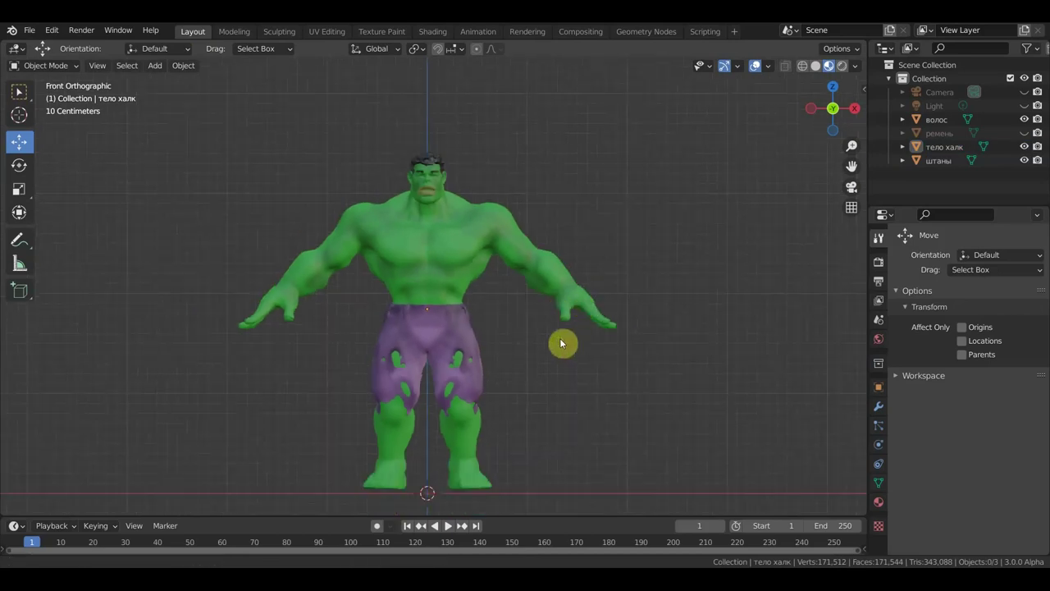
scroll(565, 324, down, 1)
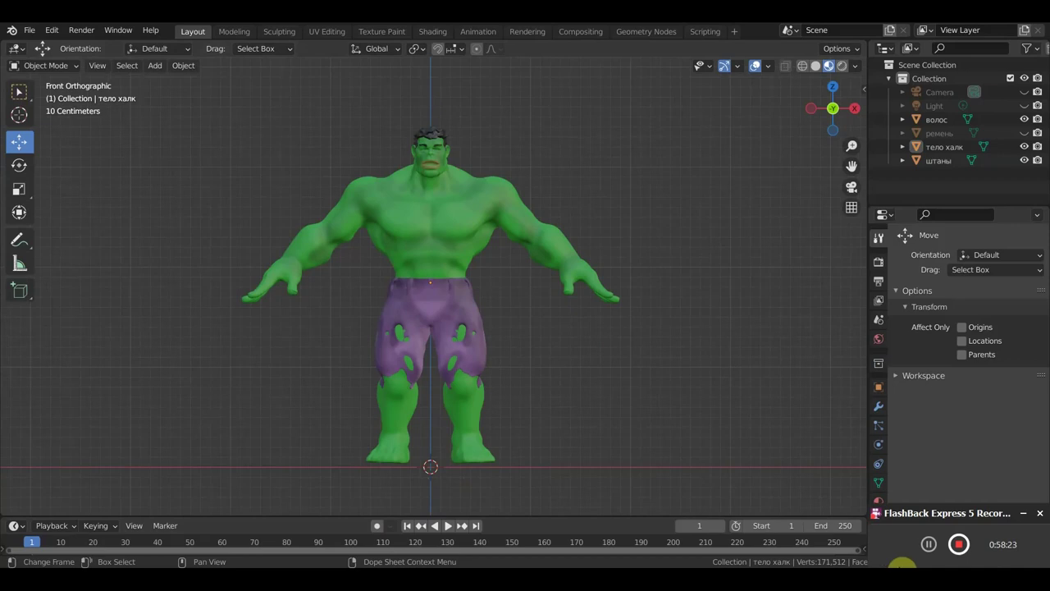
click(928, 545)
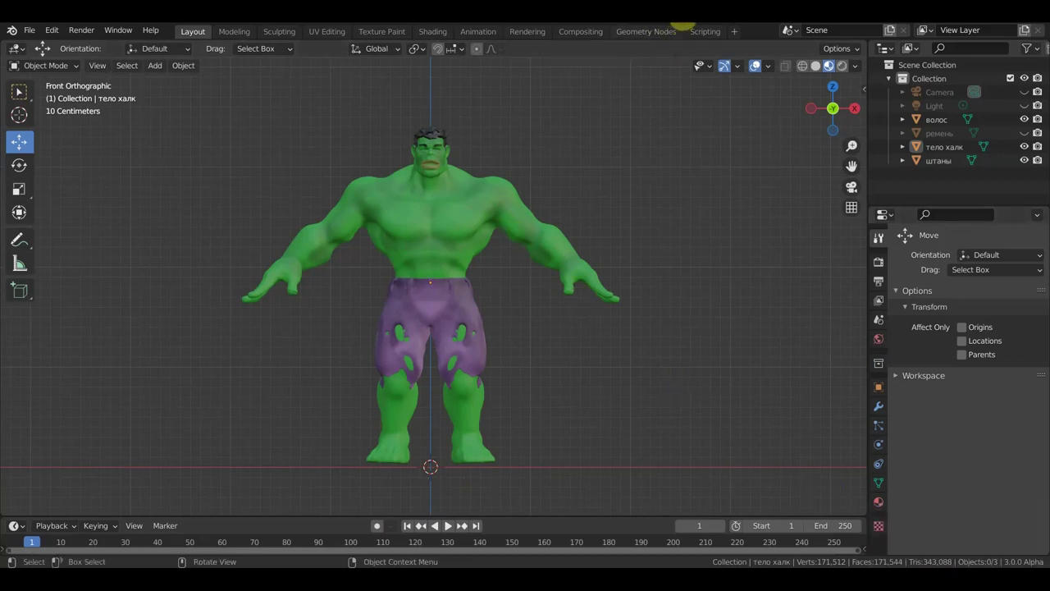
click(28, 31)
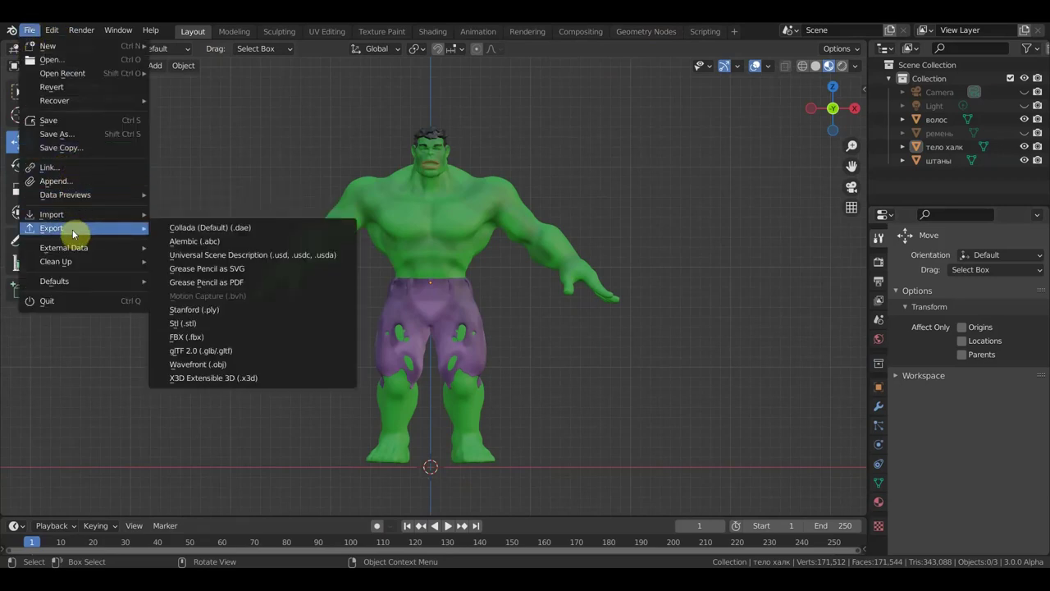
mouse_move(51, 214)
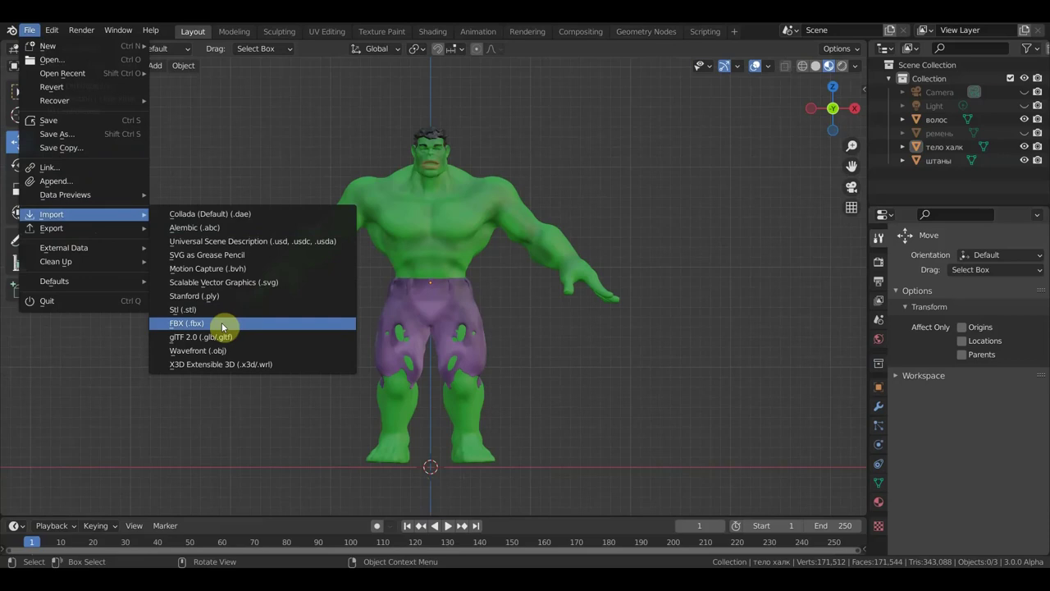
Import Thanos.fbx from the Desktop folder.
click(223, 327)
click(215, 221)
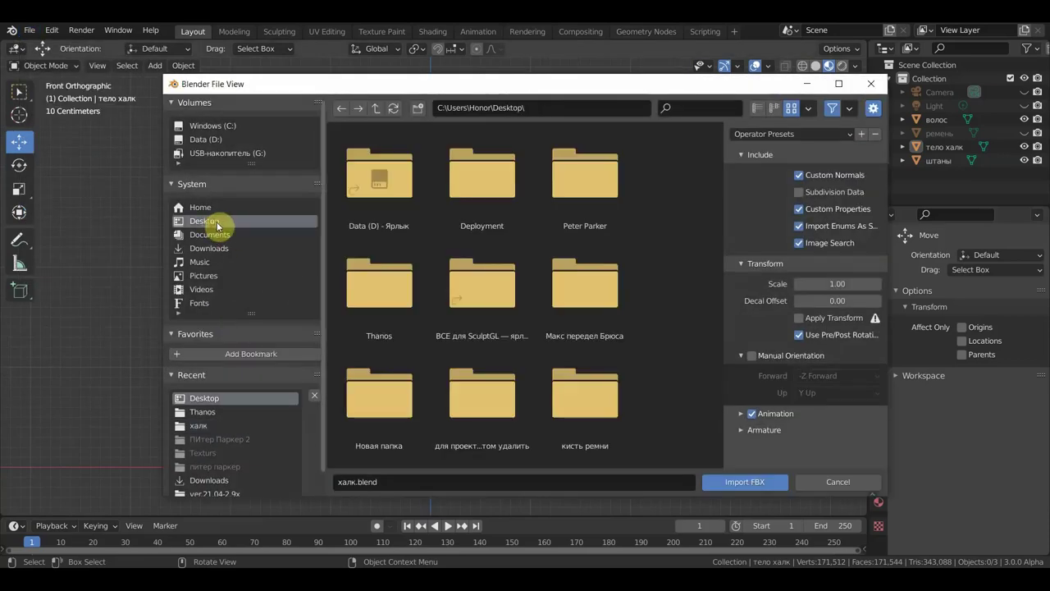
scroll(492, 402, down, 2)
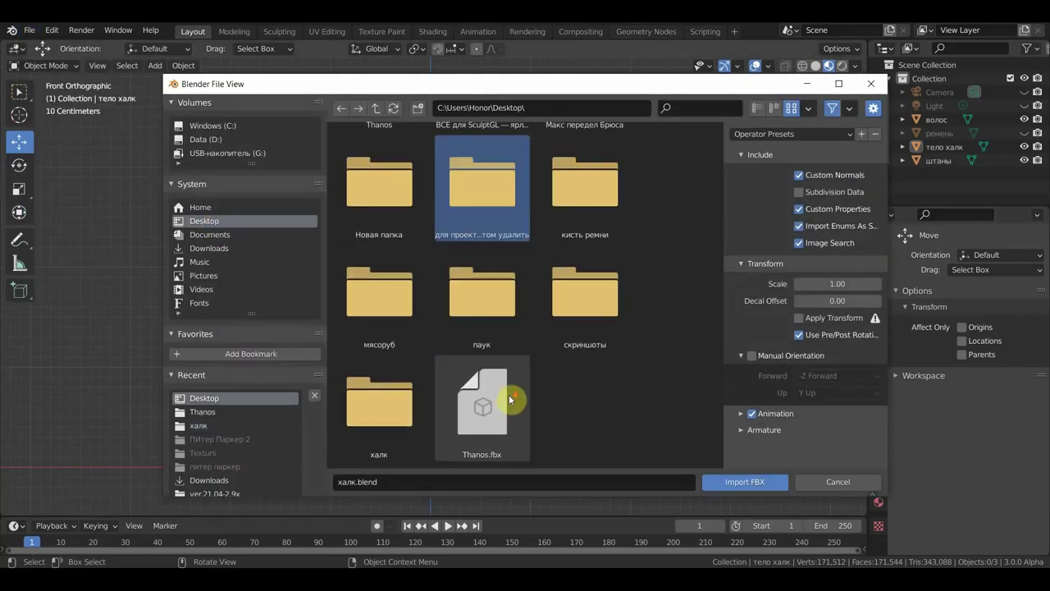
click(495, 419)
click(722, 479)
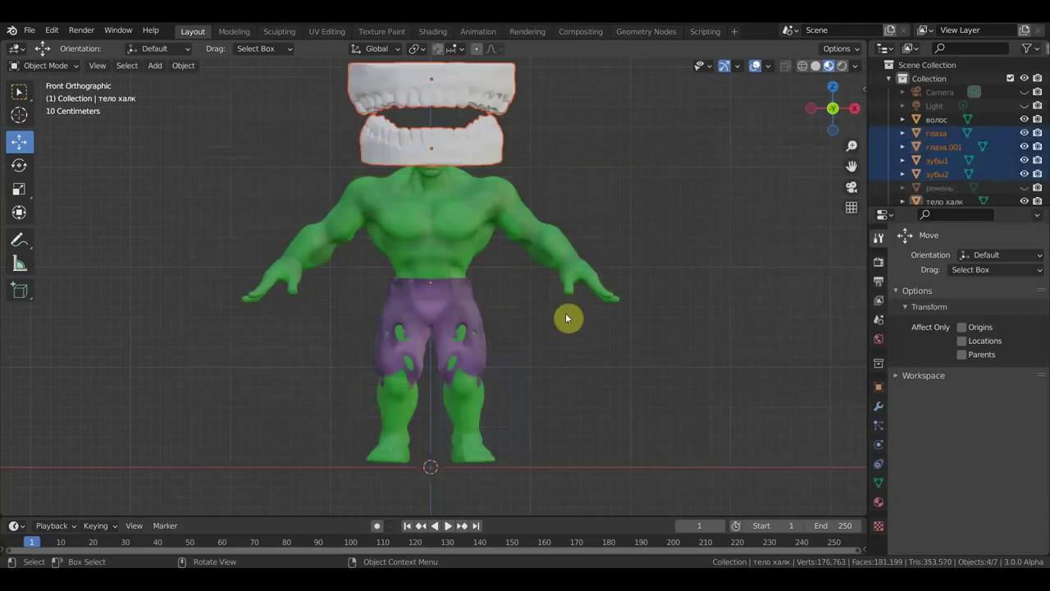
Frame the imported teeth and select both the lower and upper teeth objects.
shift+middle_drag(569, 164, 575, 312)
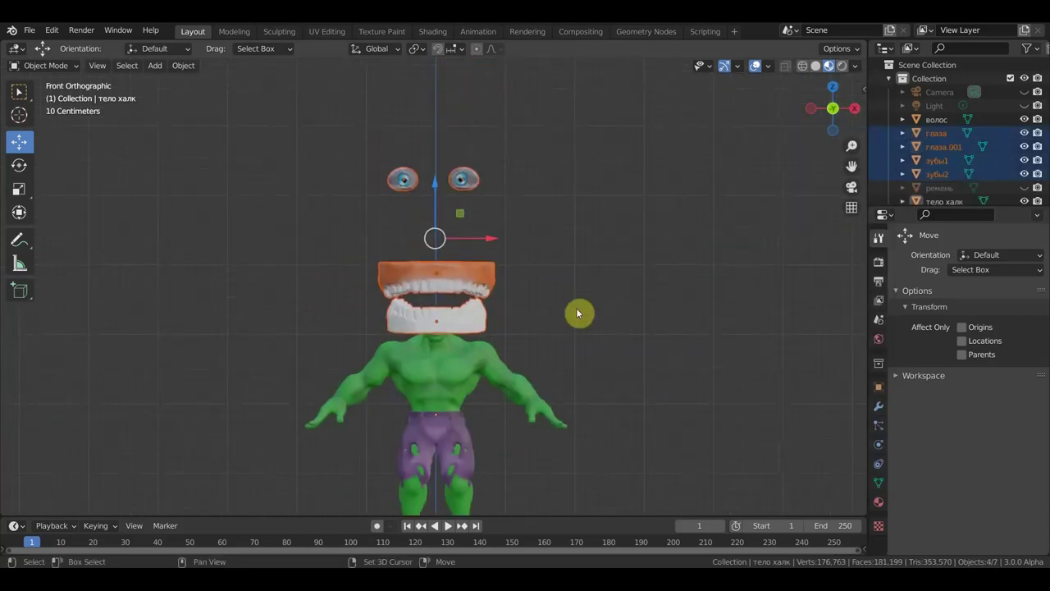
scroll(542, 314, up, 5)
scroll(483, 160, down, 2)
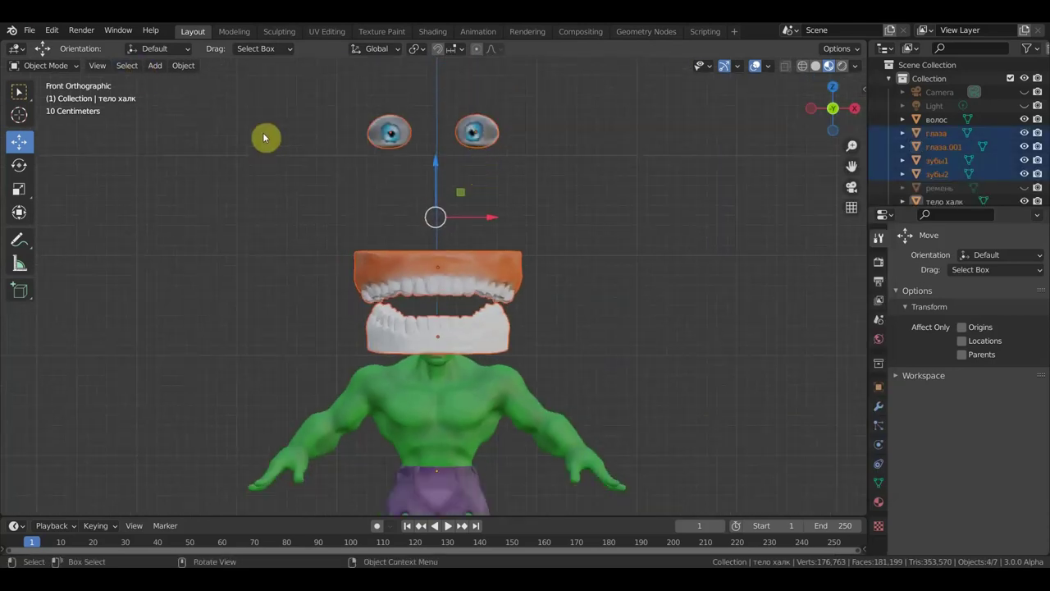
click(443, 351)
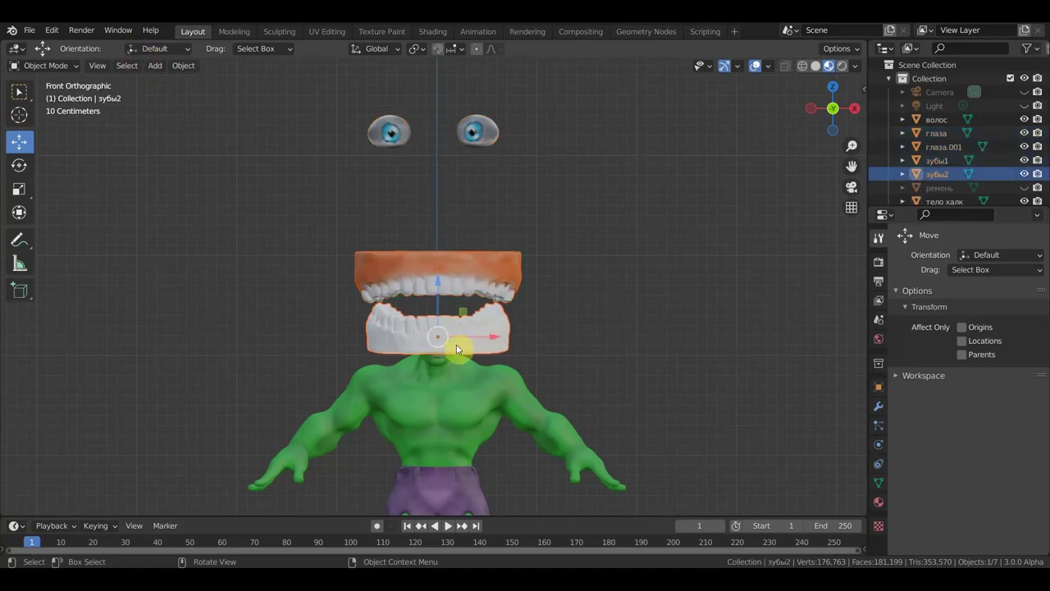
shift+click(481, 276)
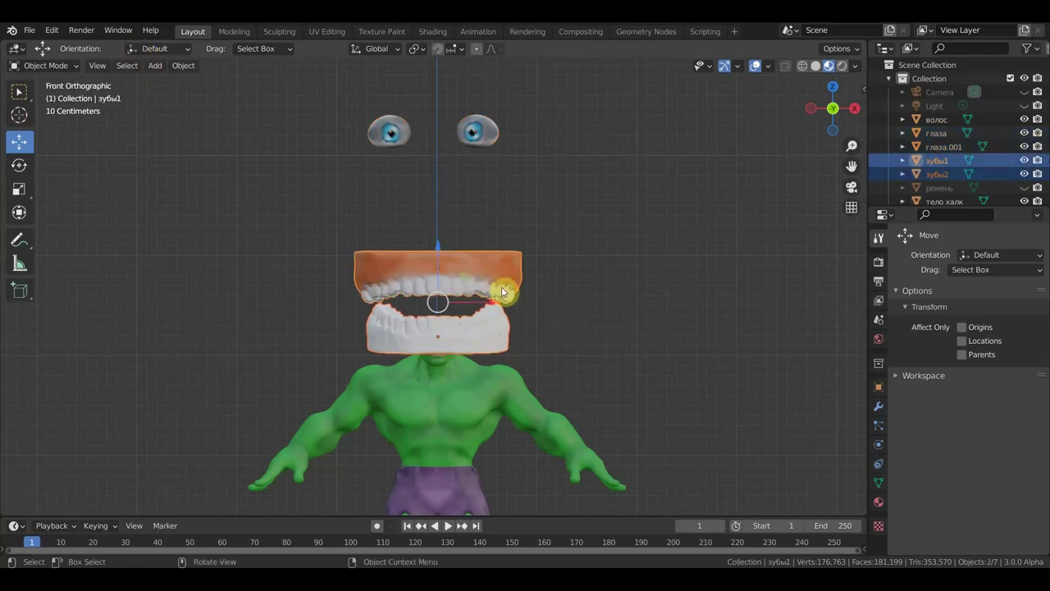
scroll(603, 330, down, 1)
scroll(603, 330, down, 1)
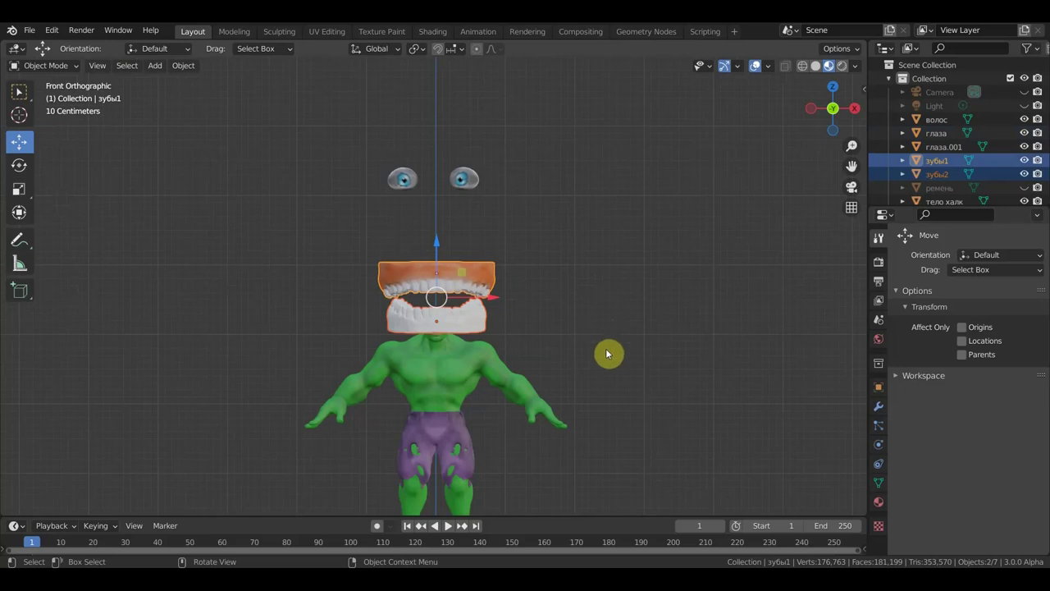
Scale both teeth sets down and lower them to the Hulk's mouth.
key(s)
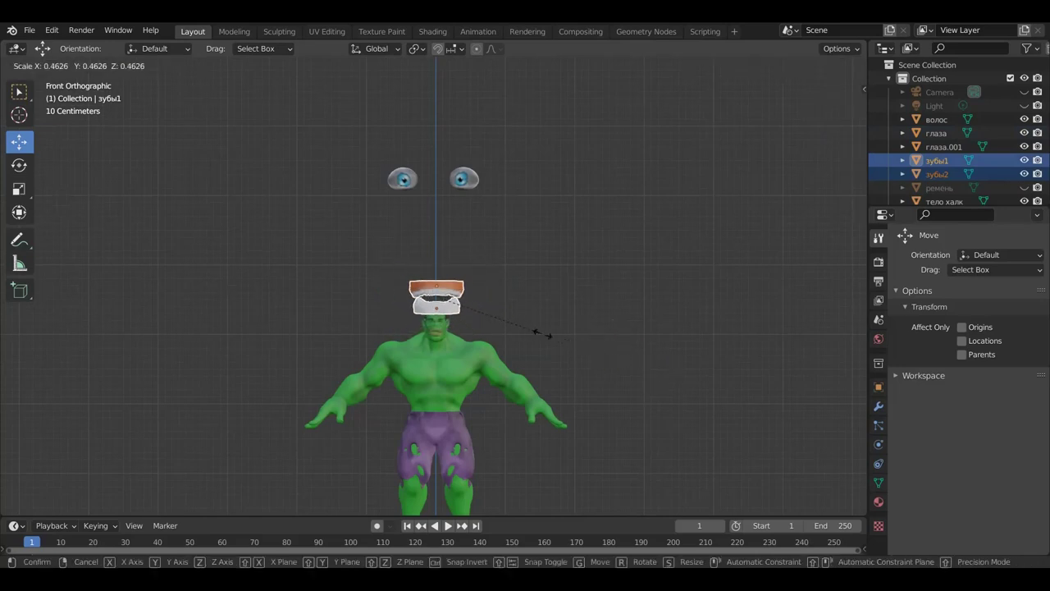
click(467, 307)
scroll(476, 324, up, 3)
scroll(509, 304, up, 2)
scroll(533, 246, up, 2)
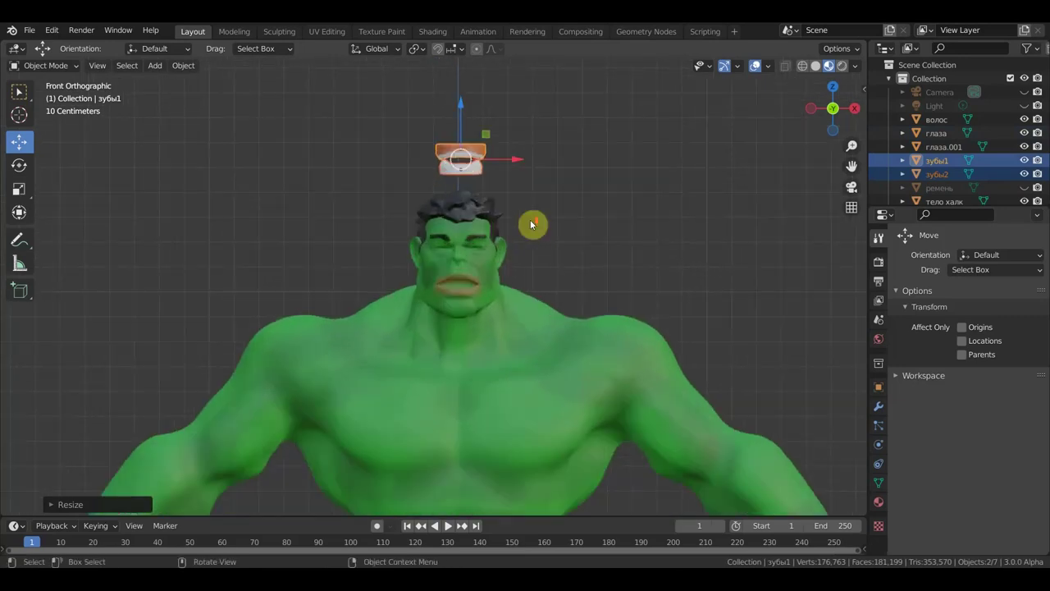
drag(469, 78, 465, 205)
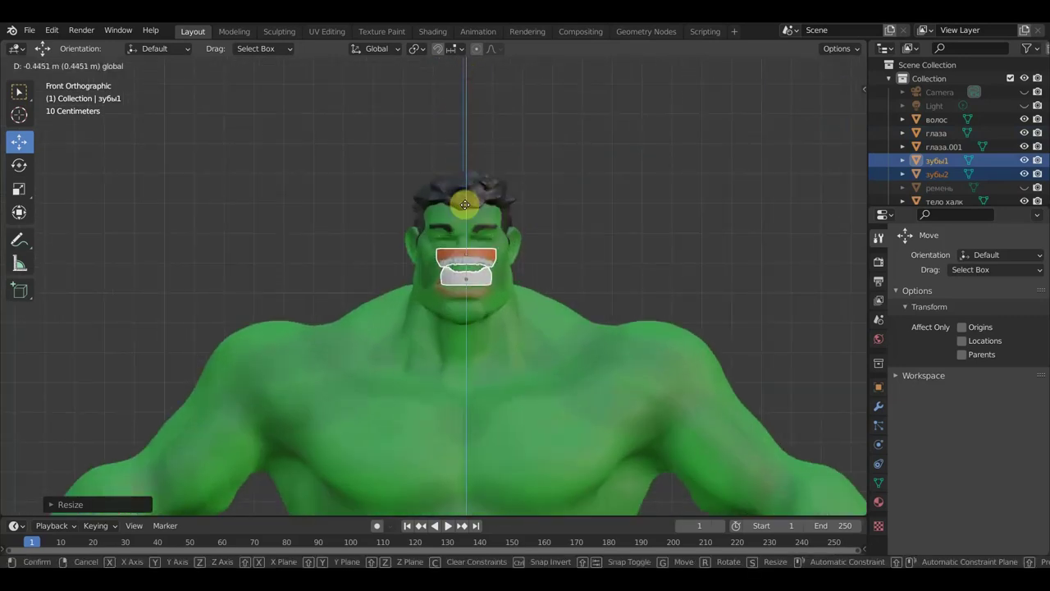
click(448, 236)
Move the teeth back onto the head from the top view.
key(KP_3)
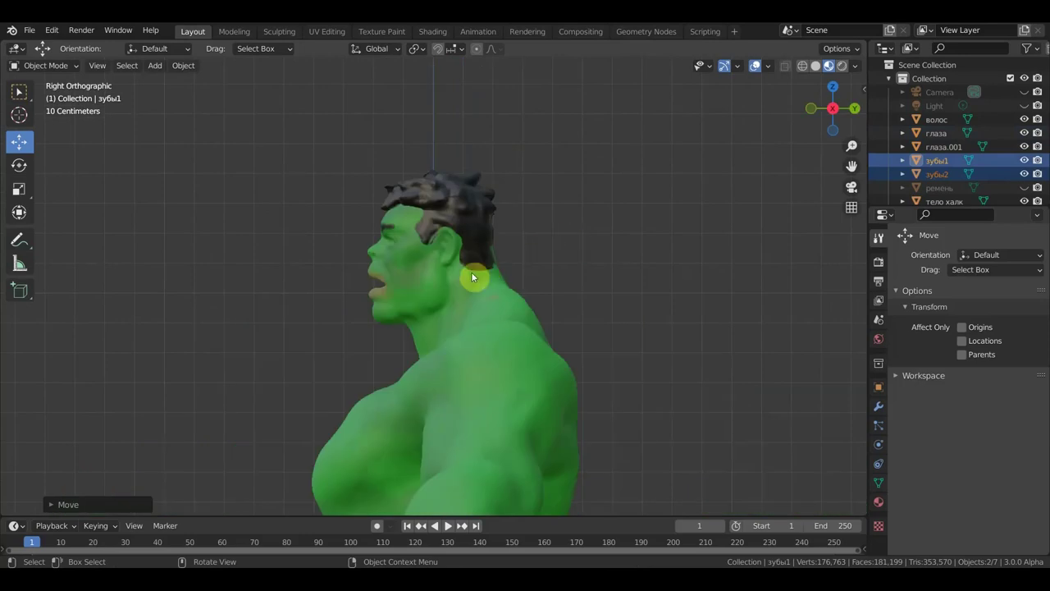
mouse_move(517, 269)
middle_down()
mouse_move(528, 269)
mouse_move(527, 369)
mouse_move(531, 348)
middle_up()
key(KP_7)
scroll(534, 369, down, 3)
scroll(509, 398, down, 3)
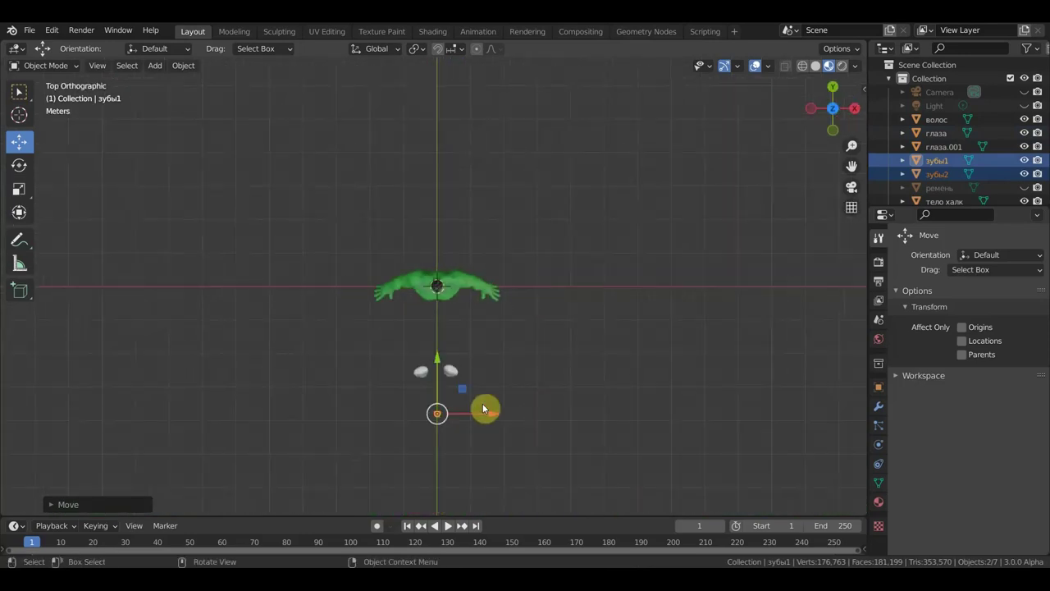
drag(440, 370, 438, 226)
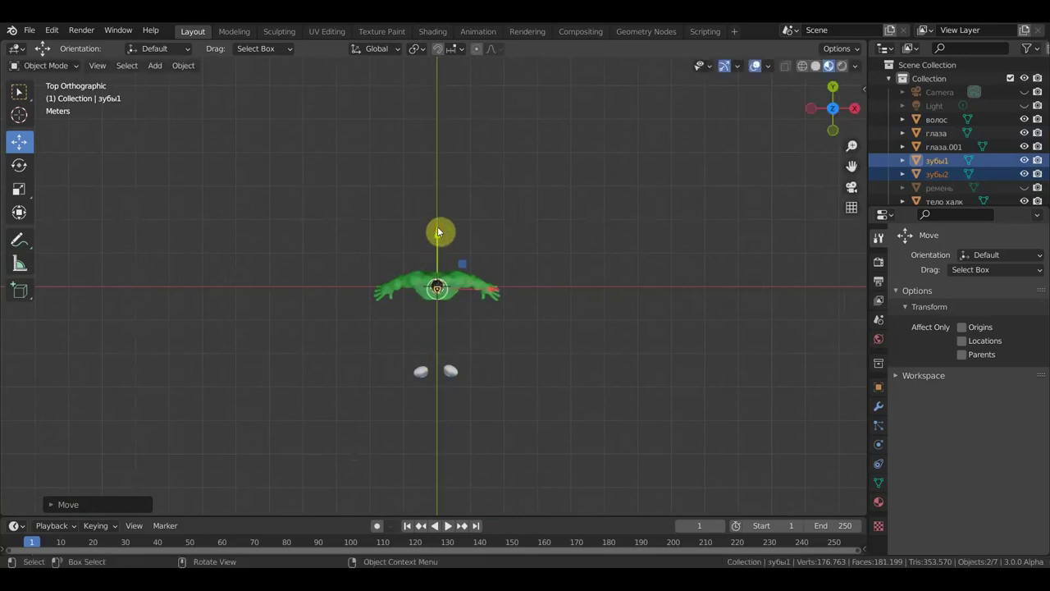
Adjust the teeth's depth, height and centring in side and front views.
key(KP_3)
scroll(550, 271, up, 4)
scroll(550, 271, up, 3)
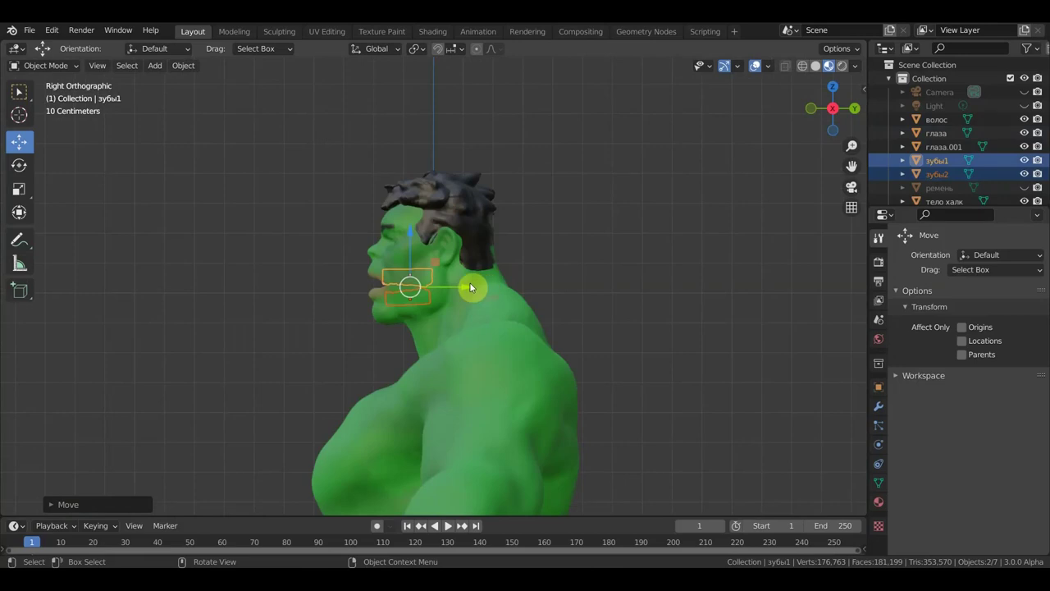
drag(472, 287, 464, 287)
mouse_move(465, 286)
middle_down()
mouse_move(550, 306)
mouse_move(652, 305)
middle_up()
scroll(657, 297, up, 2)
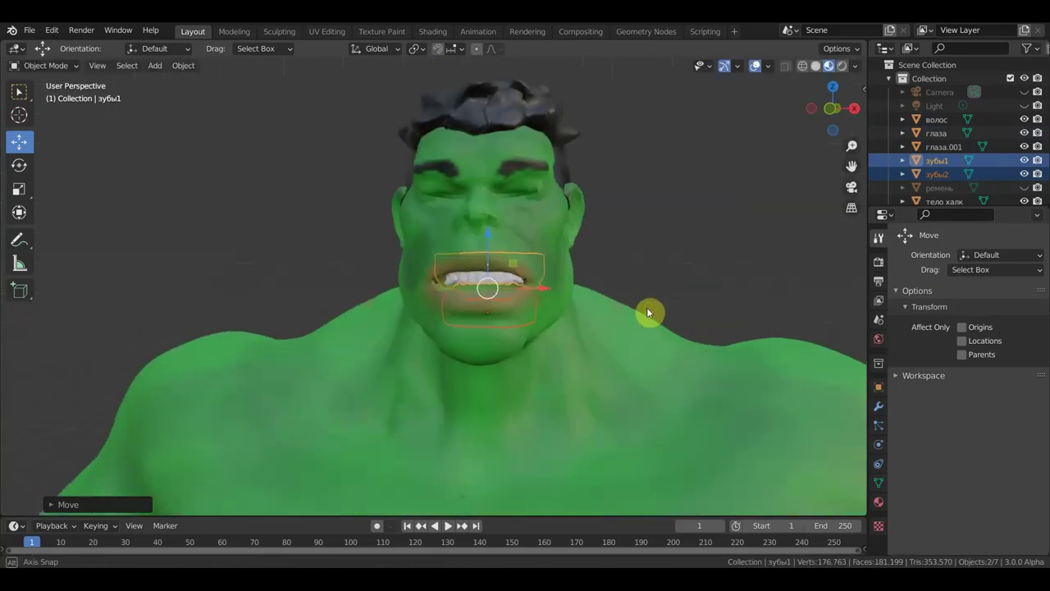
drag(488, 235, 481, 222)
key(KP_1)
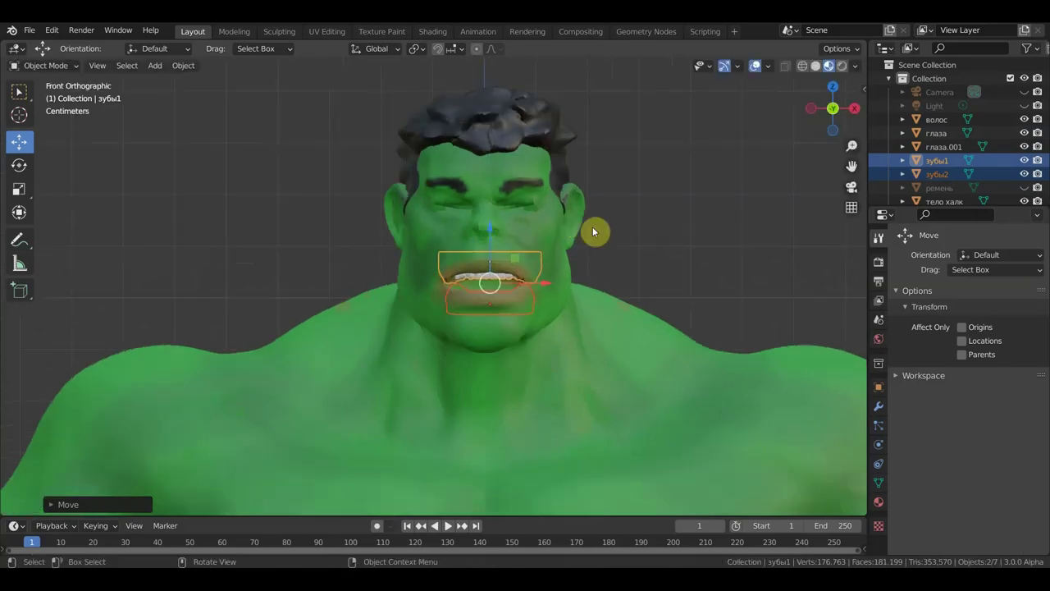
drag(549, 284, 539, 287)
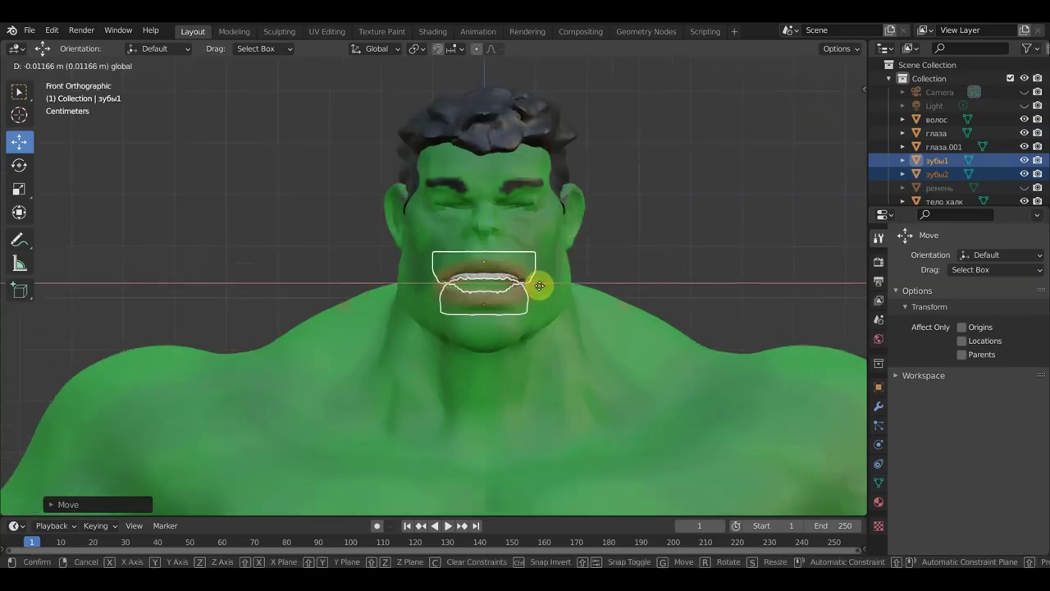
click(525, 256)
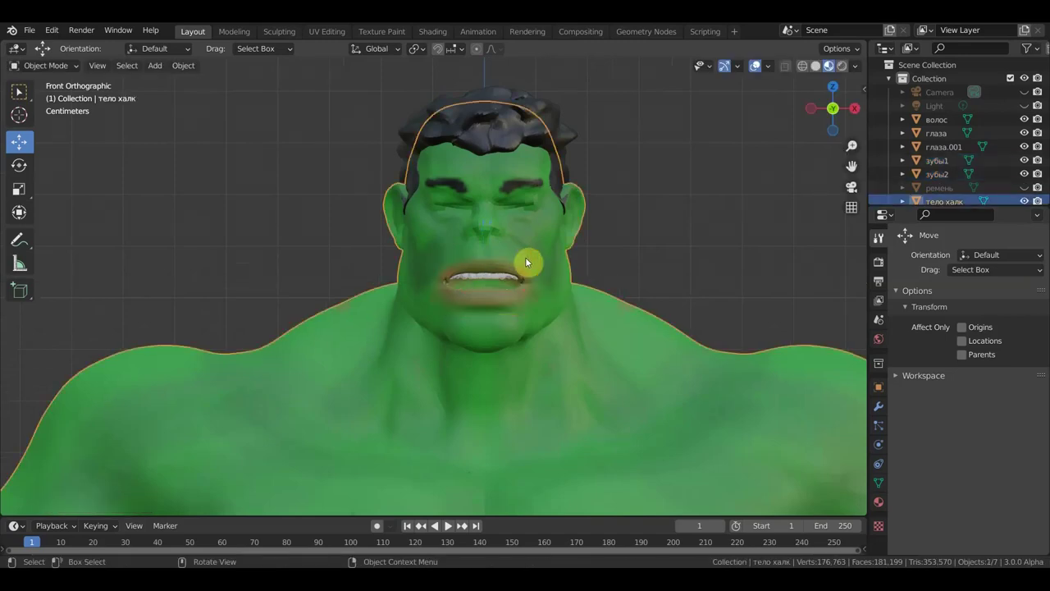
Resize the upper teeth with S and the Transform gizmo.
click(510, 276)
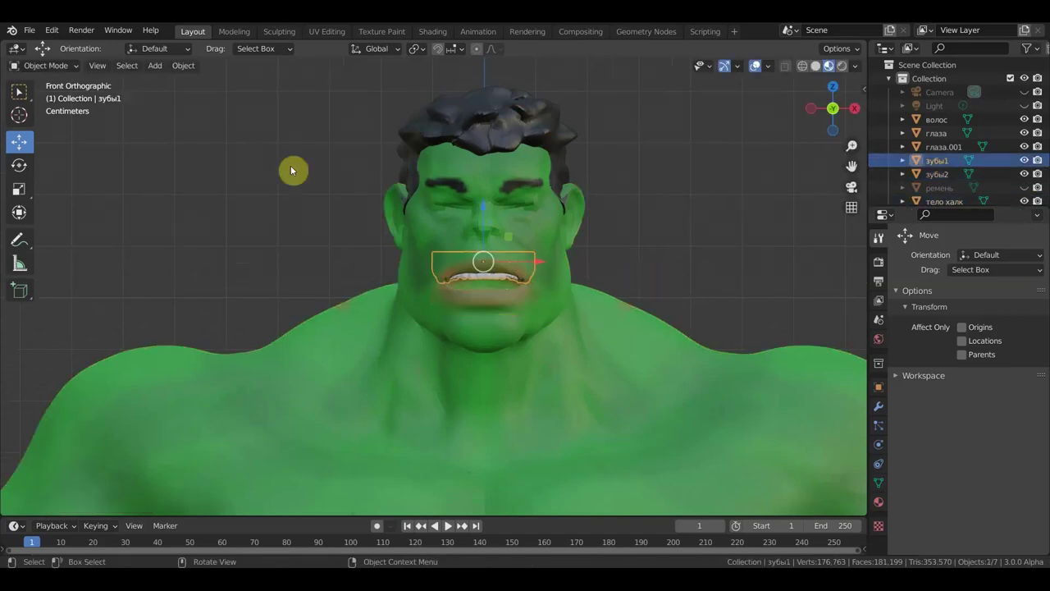
key(s)
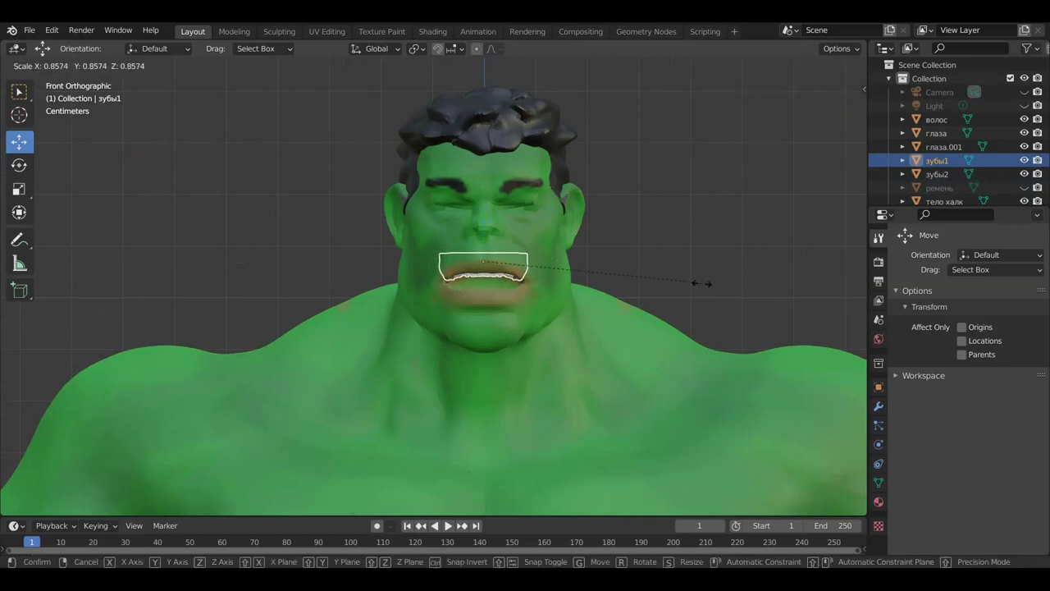
click(704, 282)
click(20, 213)
drag(484, 215, 485, 206)
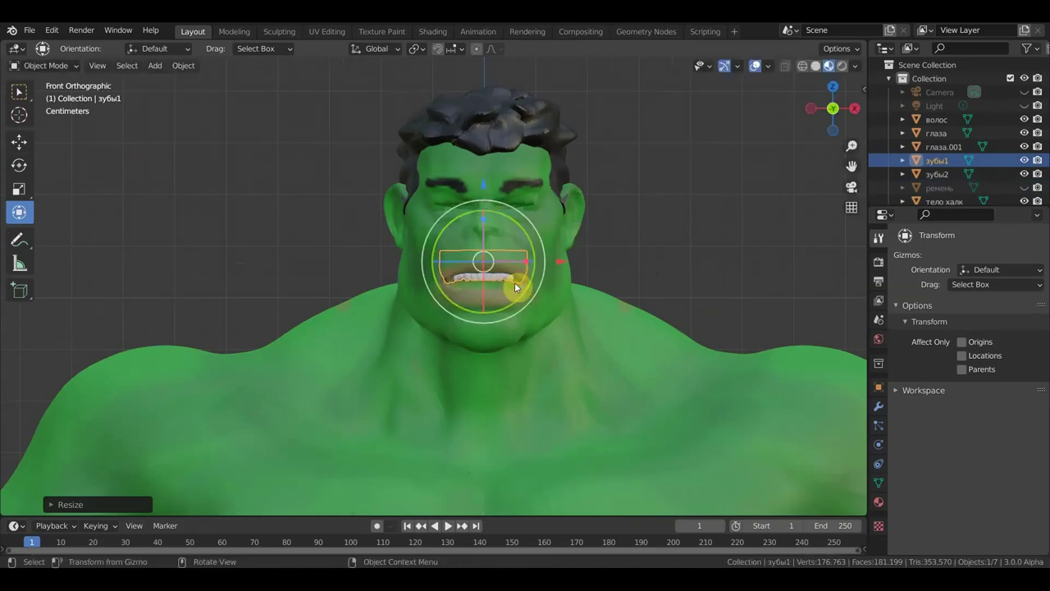
Nudge the lower teeth into place, resizing and lowering them slightly.
click(937, 175)
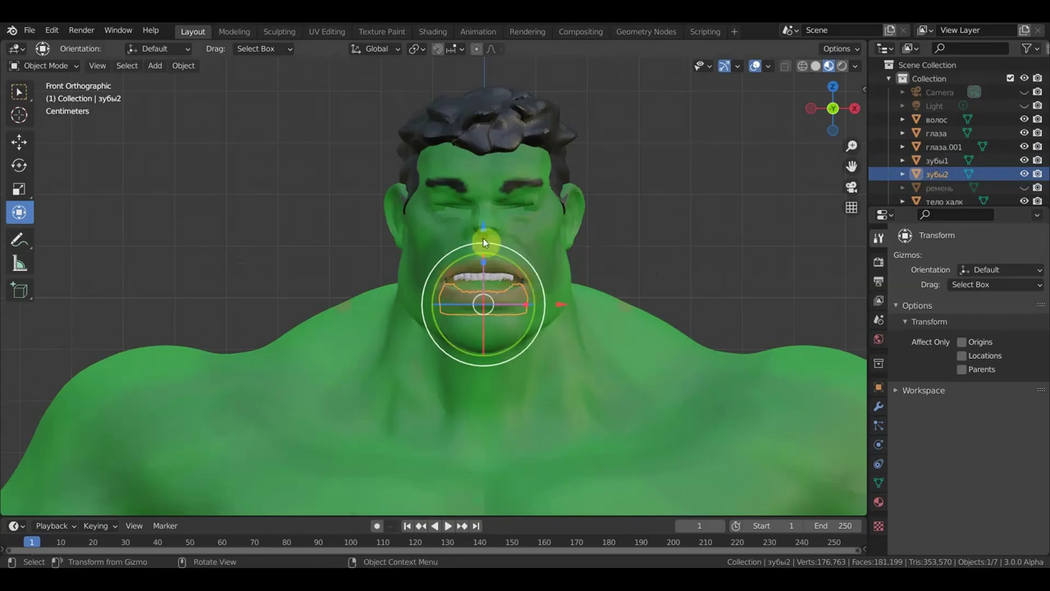
drag(485, 229, 481, 216)
scroll(629, 259, up, 3)
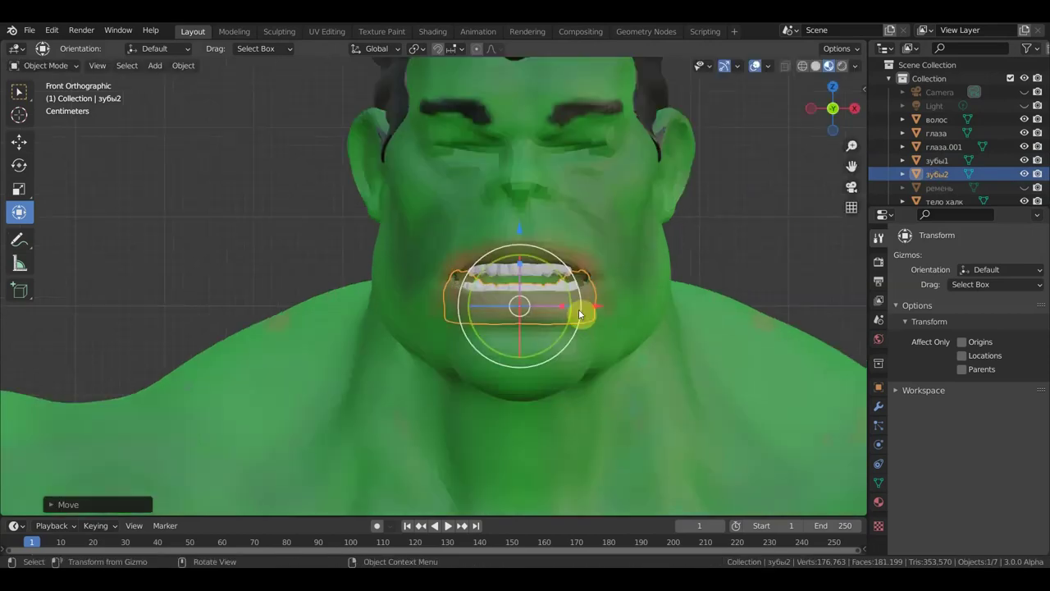
mouse_move(519, 244)
mouse_down()
mouse_move(517, 229)
mouse_move(668, 234)
mouse_up()
middle_drag(668, 235, 459, 251)
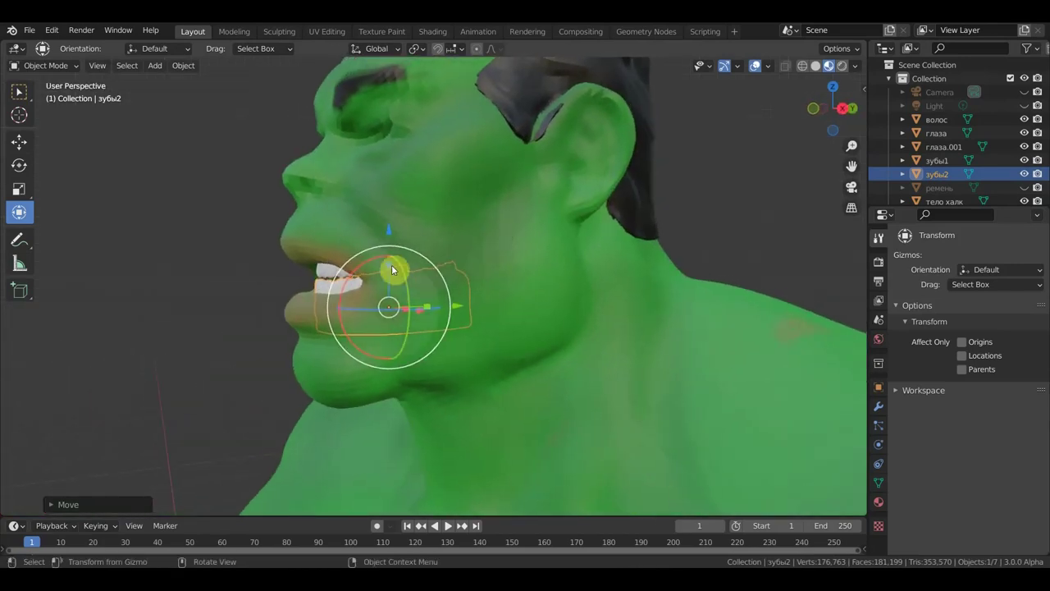
Push the upper and lower teeth back into the mouth from the side view.
click(345, 277)
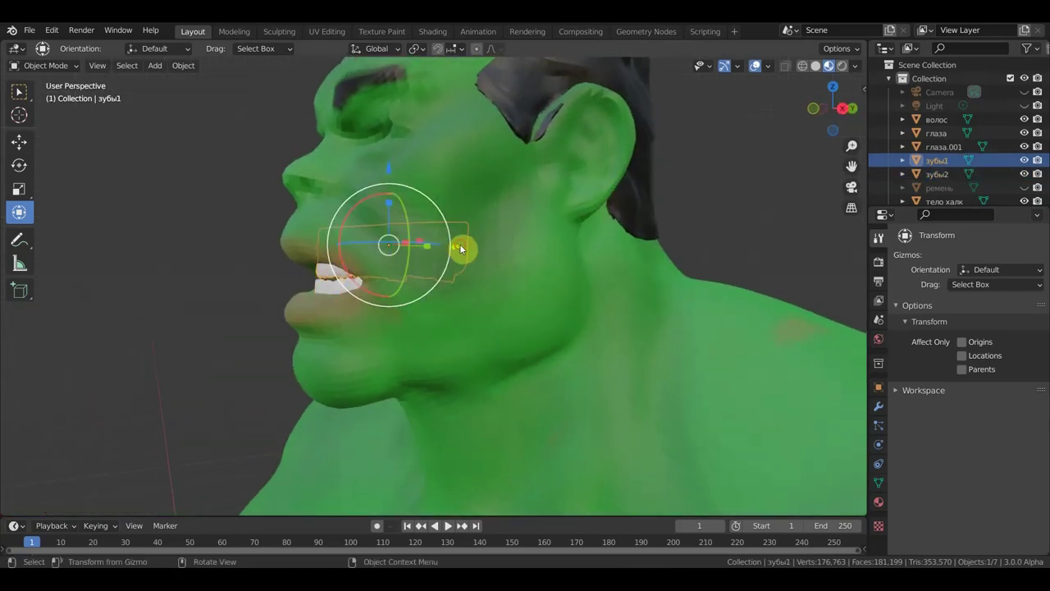
drag(450, 240, 448, 257)
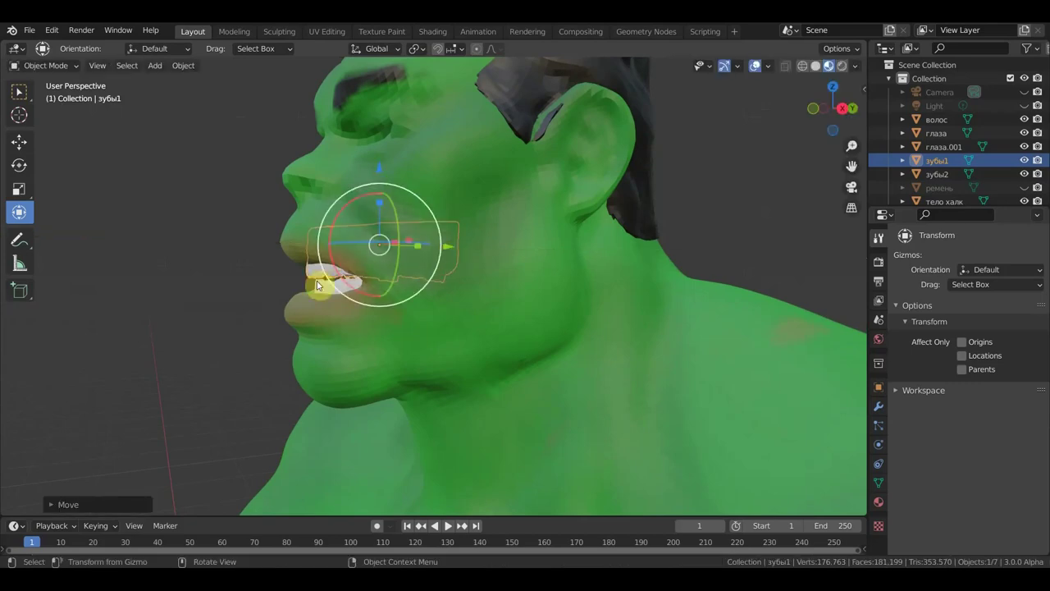
click(340, 284)
drag(461, 307, 448, 306)
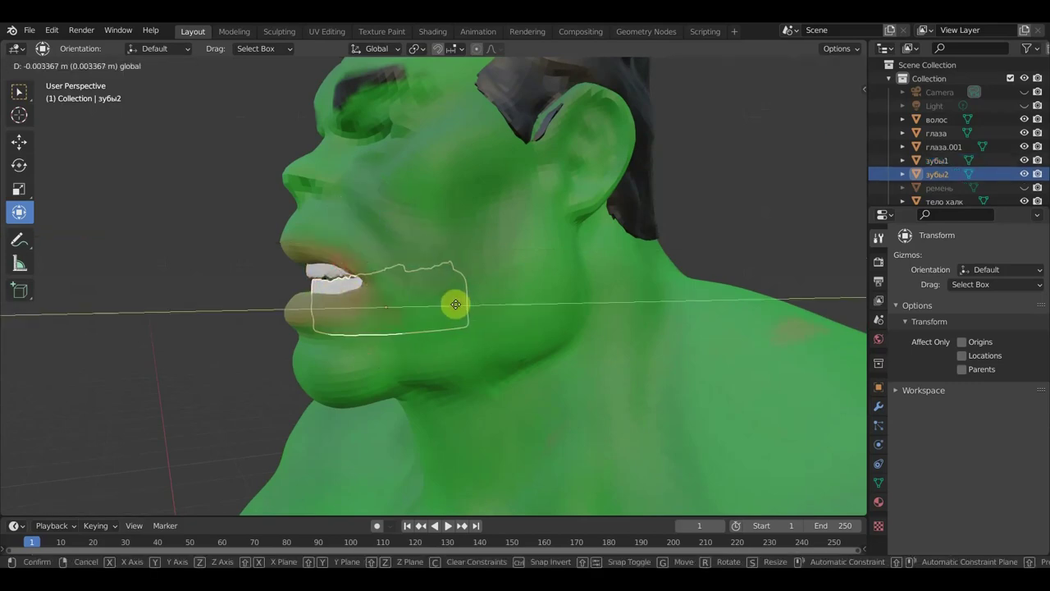
key(KP_1)
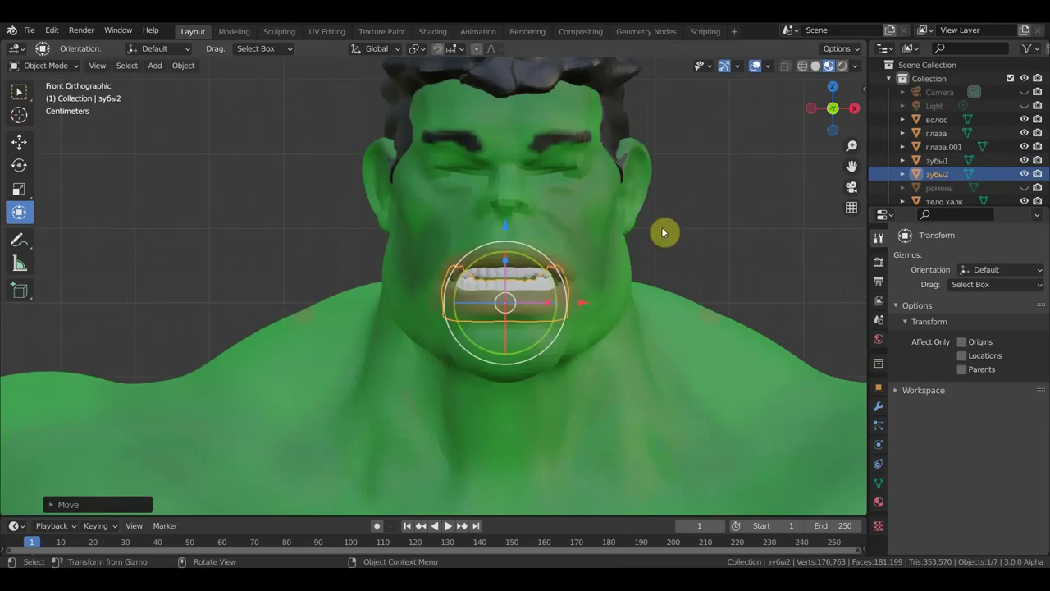
scroll(655, 206, down, 3)
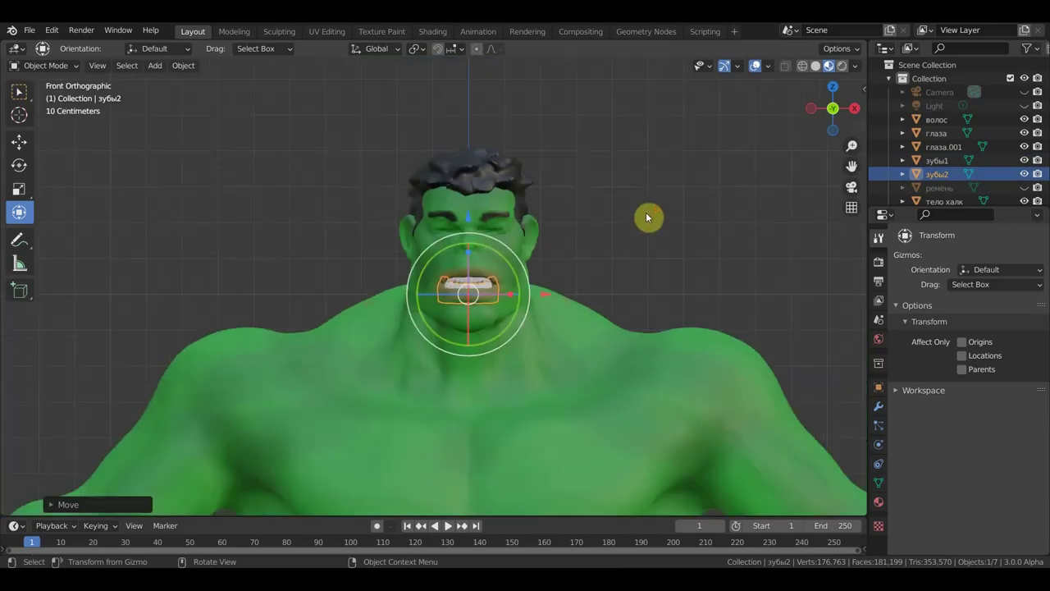
Select both eyeballs, shrink them and bring them down to the face.
scroll(649, 219, down, 3)
scroll(640, 219, down, 4)
click(480, 106)
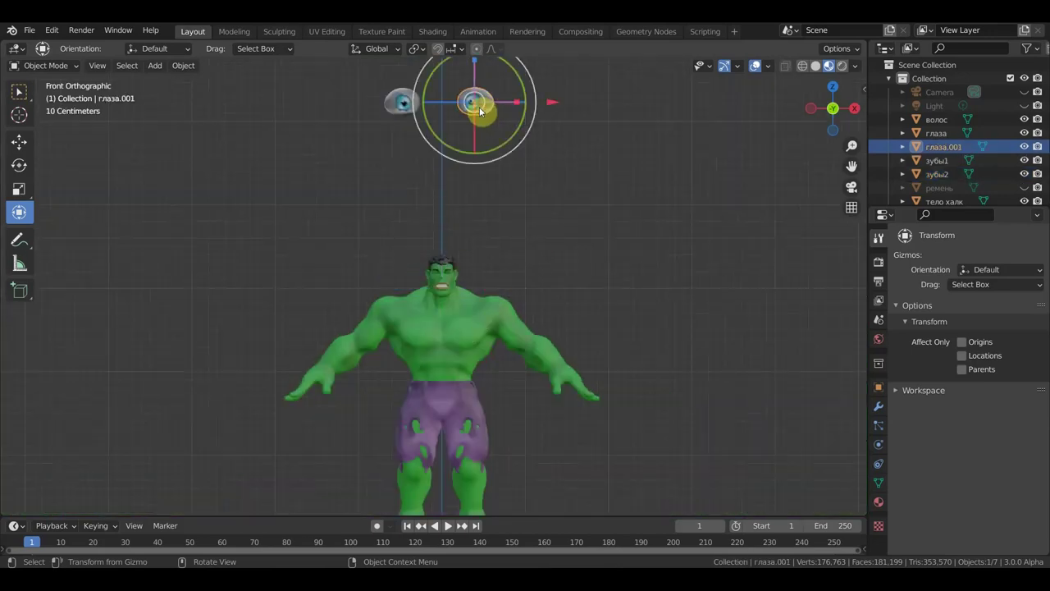
shift+click(396, 105)
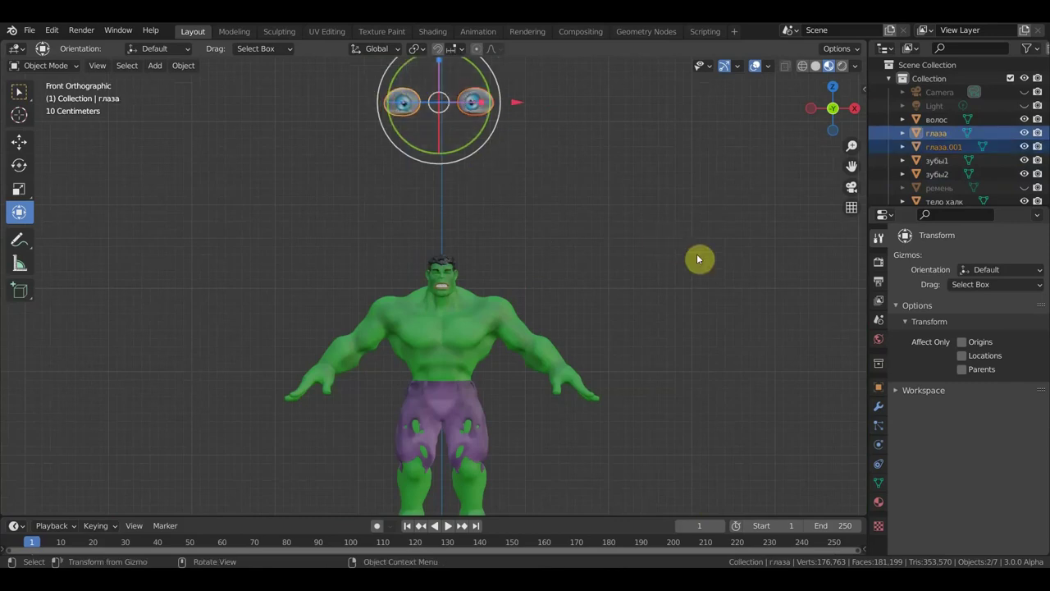
key(s)
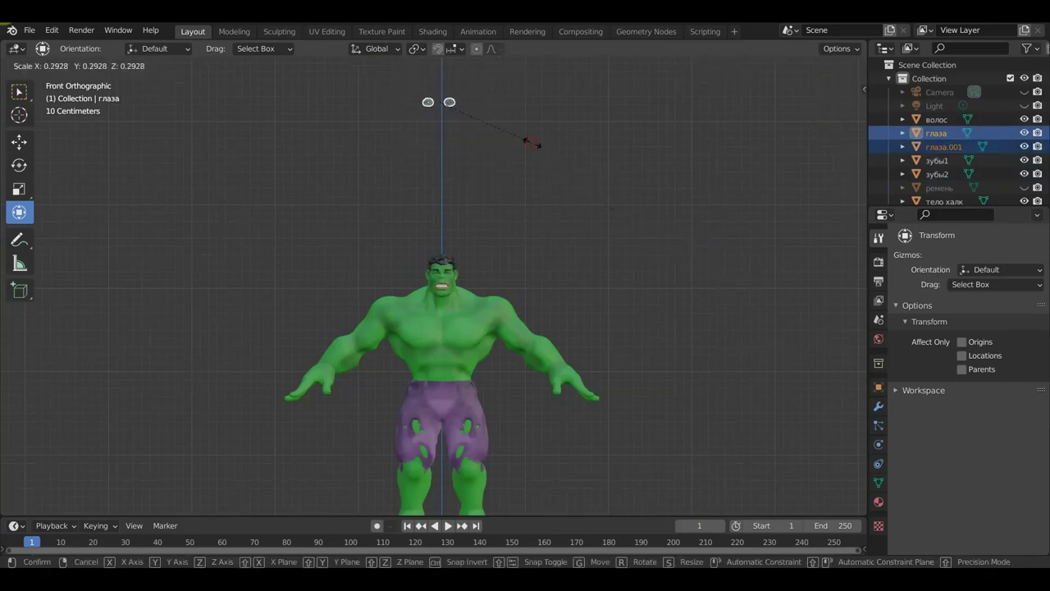
click(532, 144)
scroll(492, 123, down, 2)
mouse_move(445, 87)
mouse_down()
mouse_move(436, 86)
mouse_move(439, 205)
mouse_up()
scroll(487, 218, up, 5)
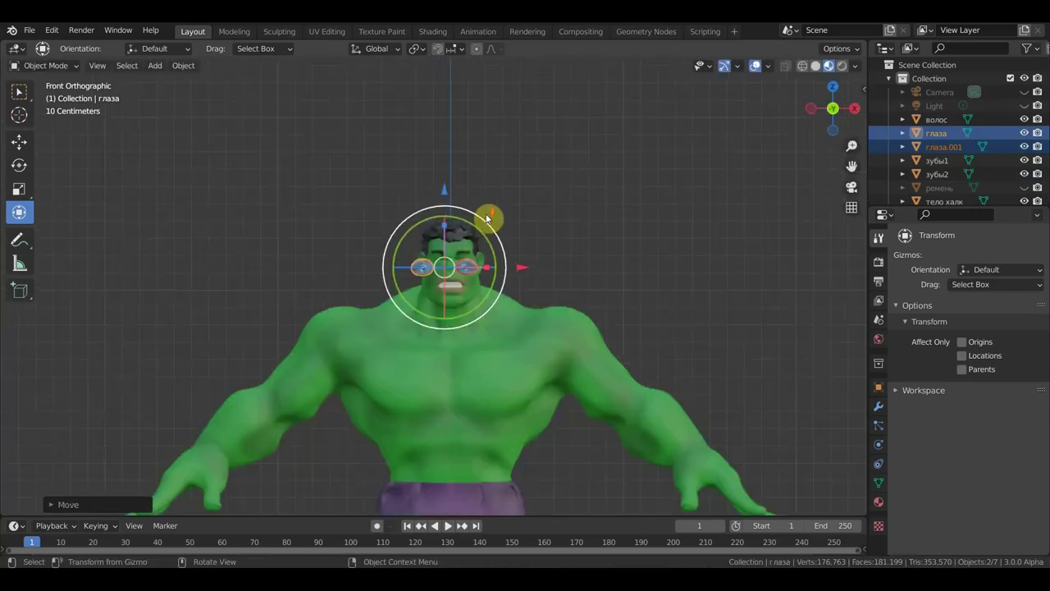
scroll(487, 218, up, 3)
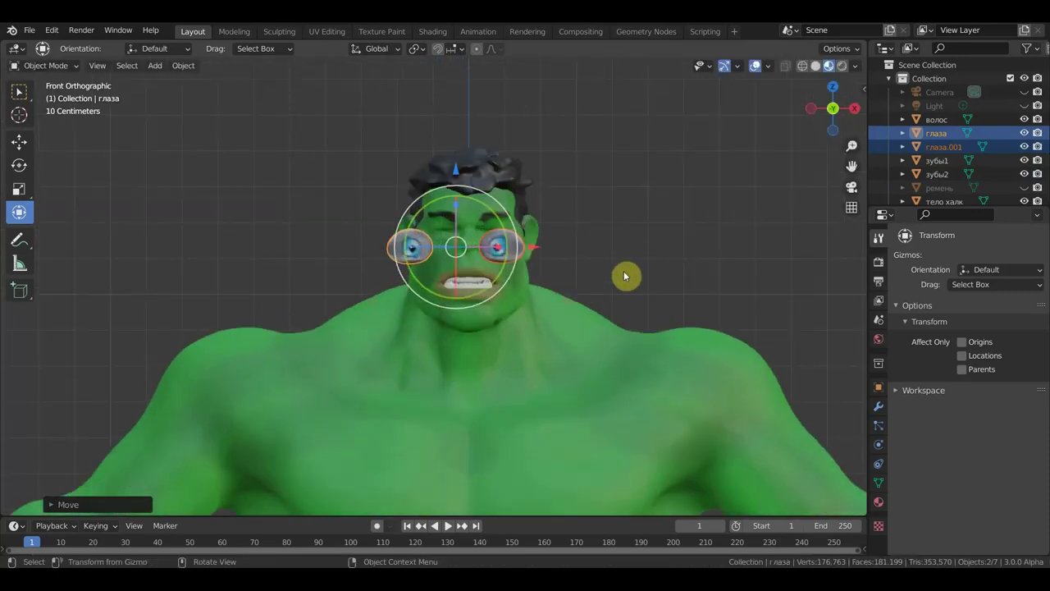
key(s)
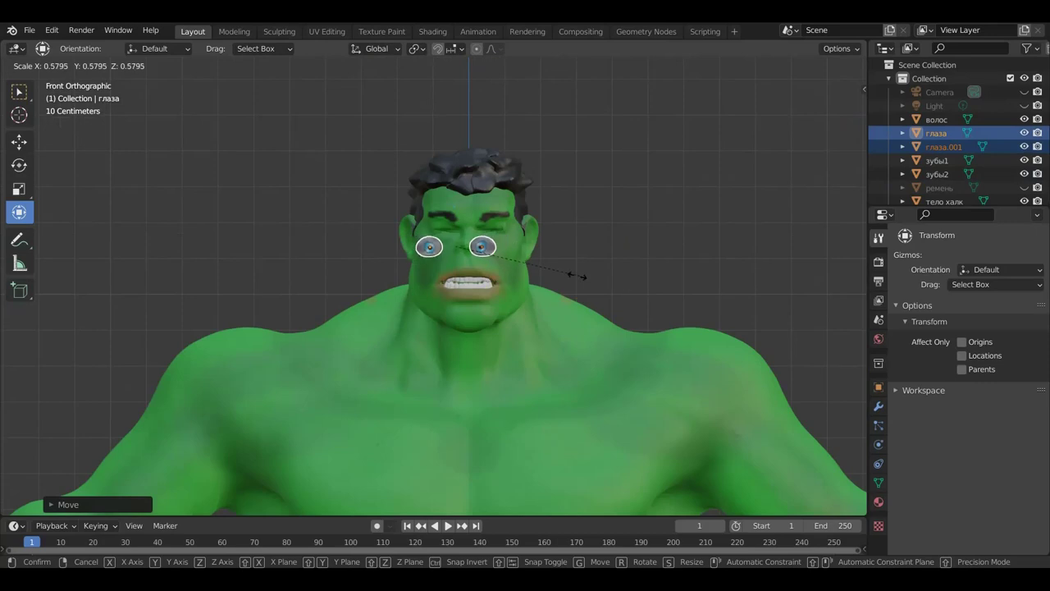
click(566, 273)
drag(542, 243, 545, 251)
Move the eyes forward along Y into the sockets from the side view.
middle_drag(545, 251, 390, 270)
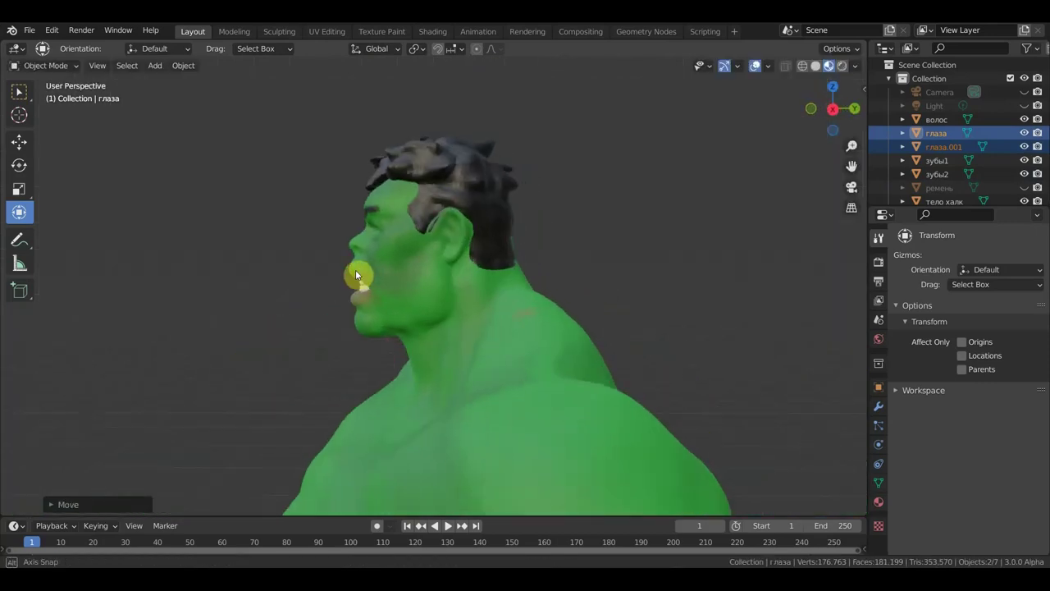
key(KP_3)
scroll(391, 268, down, 4)
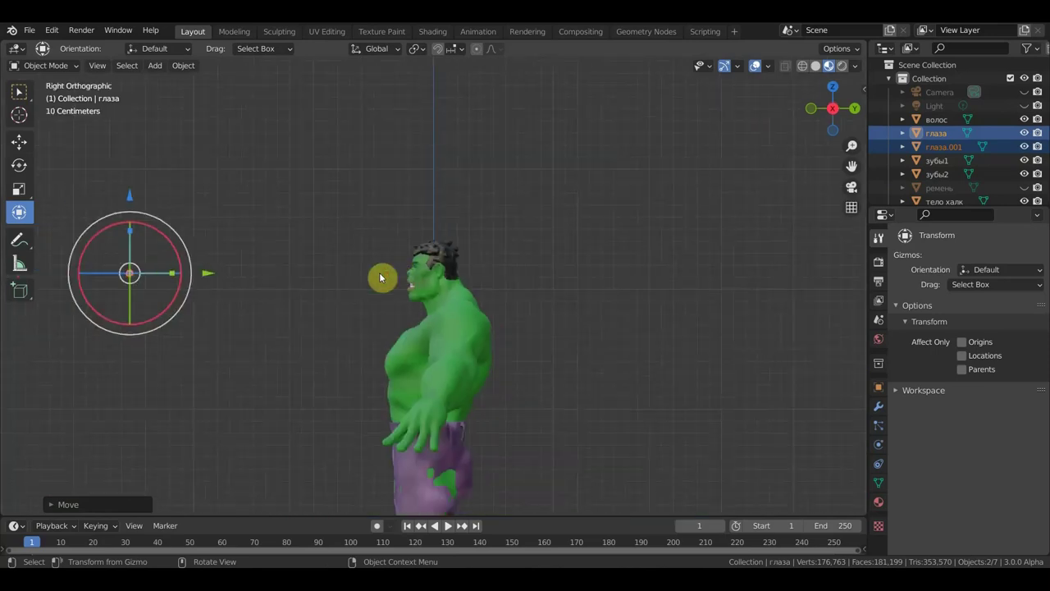
key(g)
key(y)
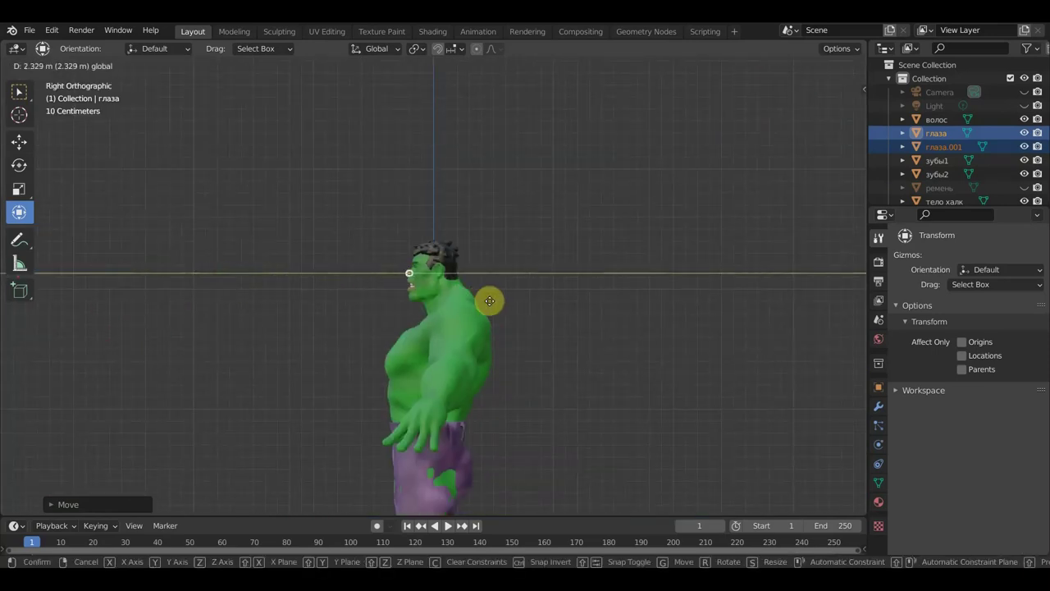
click(496, 304)
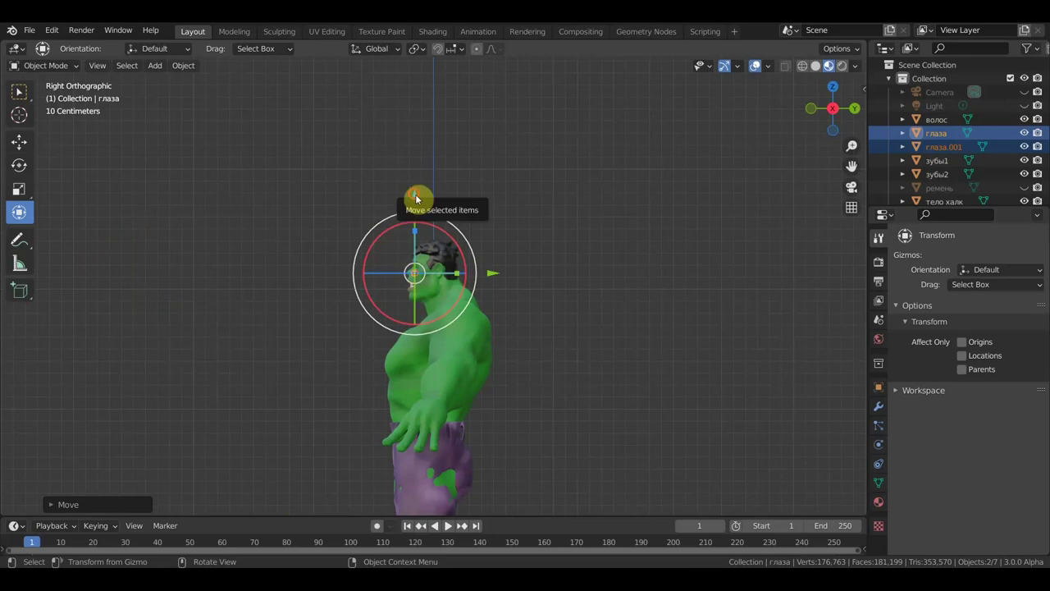
drag(416, 198, 415, 188)
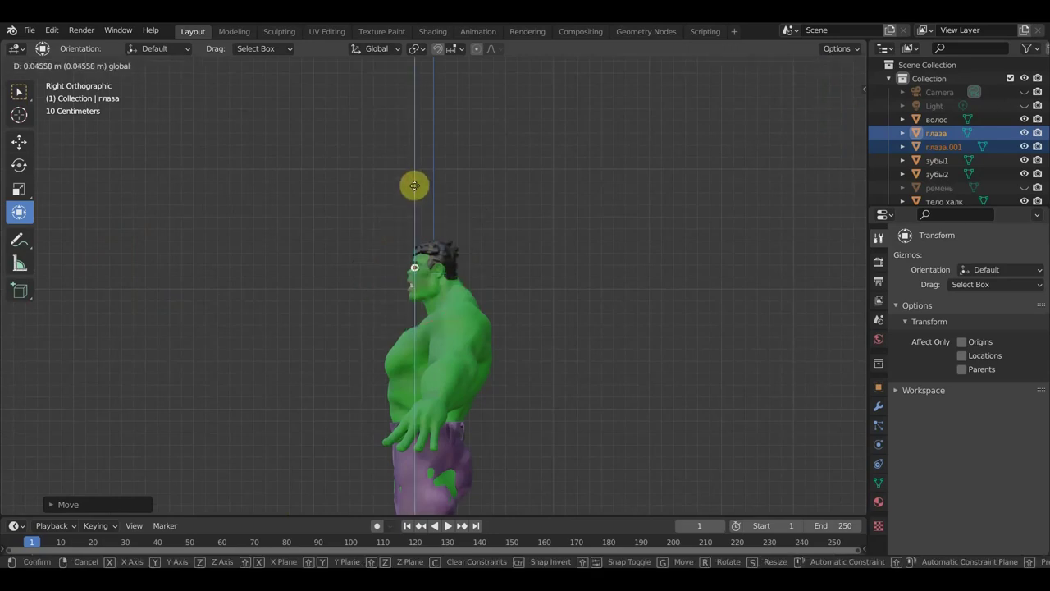
click(415, 186)
scroll(452, 216, up, 6)
drag(446, 215, 450, 220)
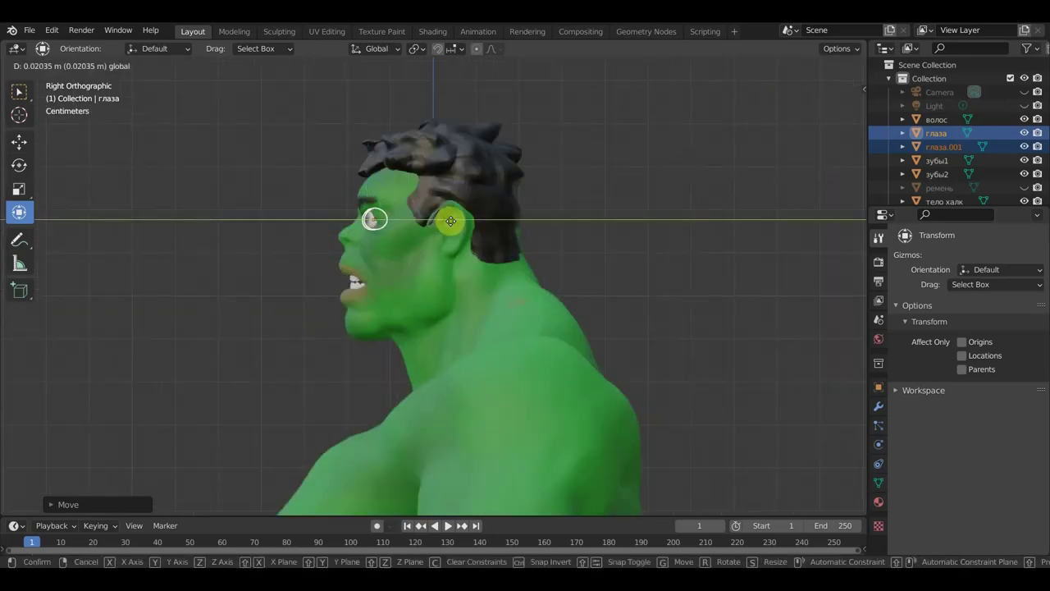
click(453, 221)
Scale the eyes to 0.778 in front view and check them from below.
key(KP_1)
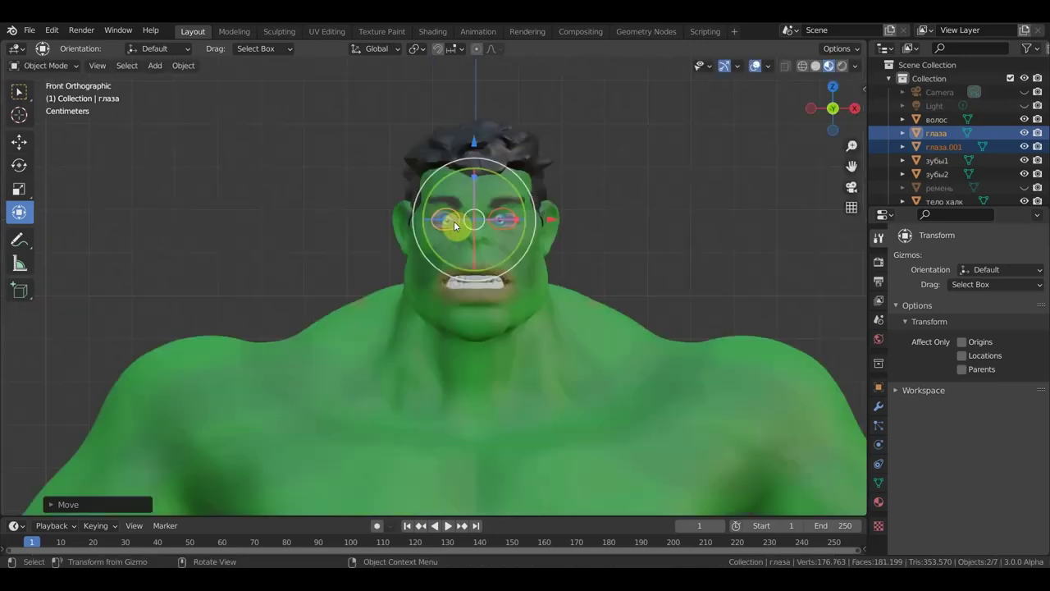
scroll(611, 240, up, 2)
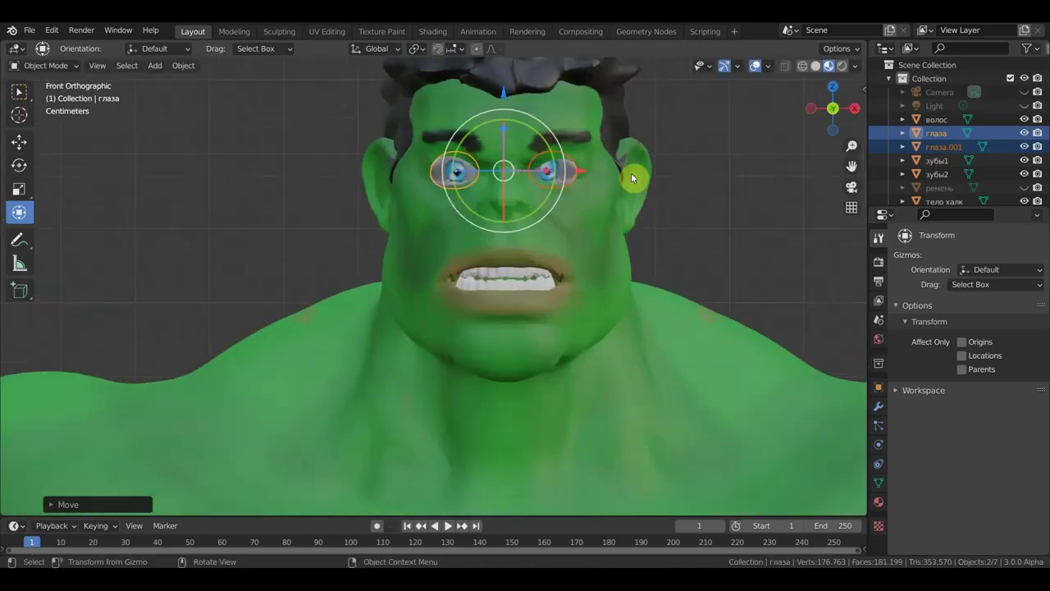
scroll(660, 222, down, 1)
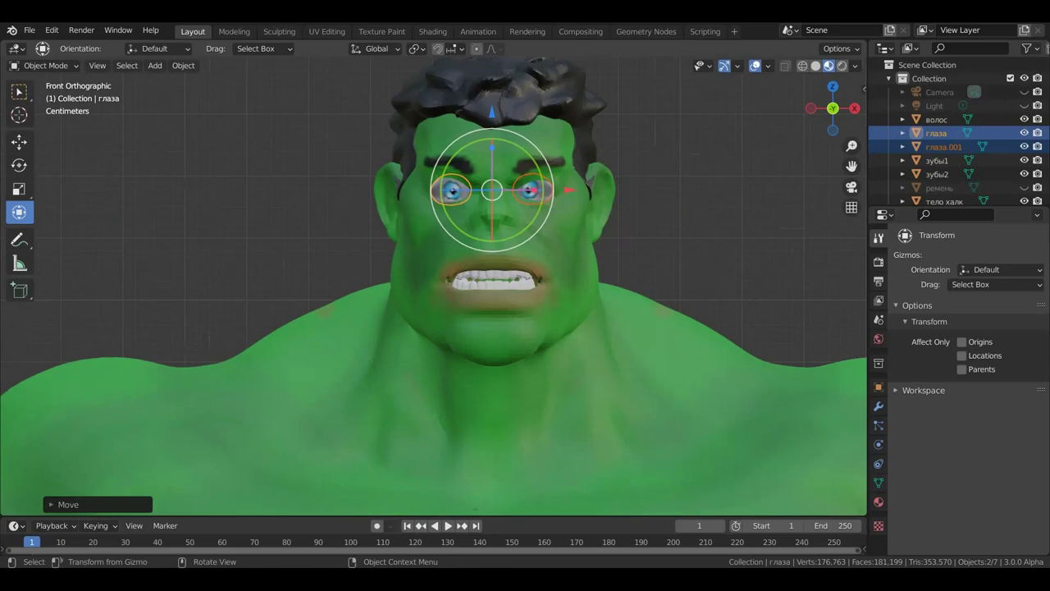
key(s)
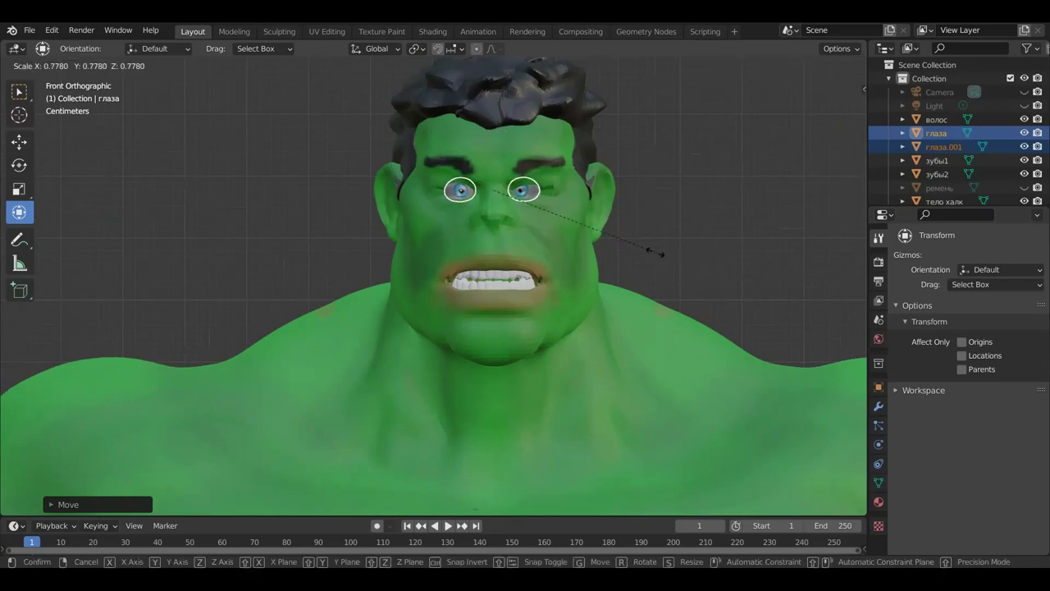
click(657, 252)
scroll(617, 199, up, 3)
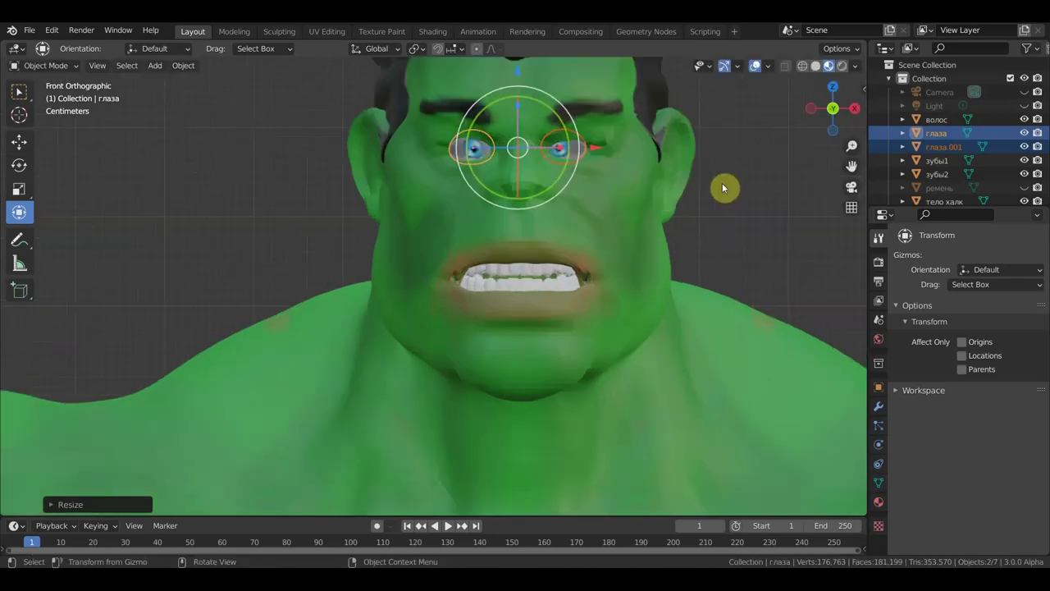
scroll(636, 253, down, 1)
scroll(615, 256, up, 2)
scroll(593, 259, up, 2)
mouse_move(589, 257)
middle_down()
mouse_move(503, 281)
mouse_move(551, 273)
middle_up()
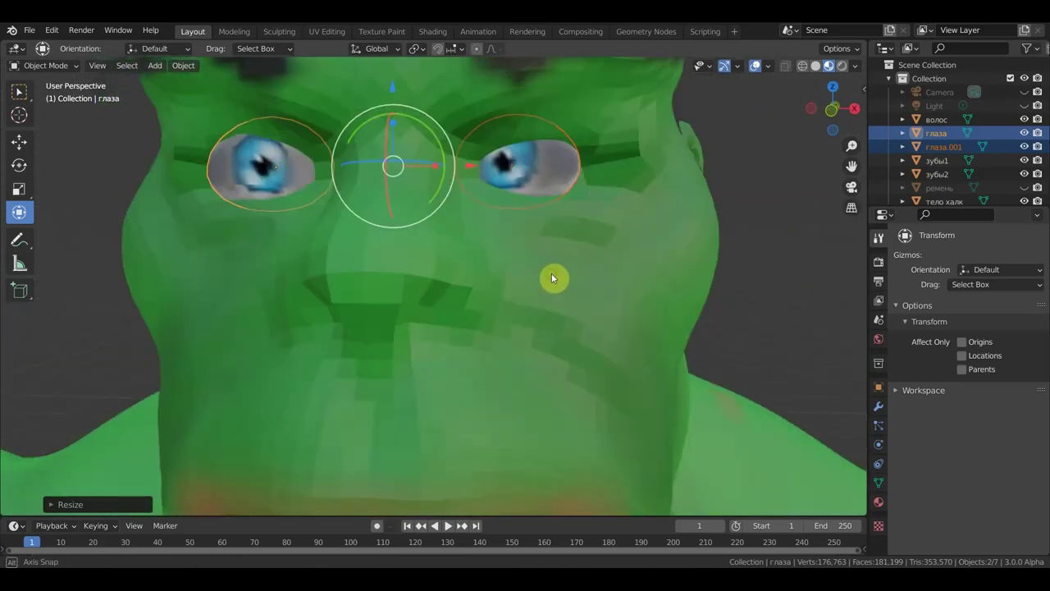
Shift глаза.001 along X and rotate it around Z.
click(517, 196)
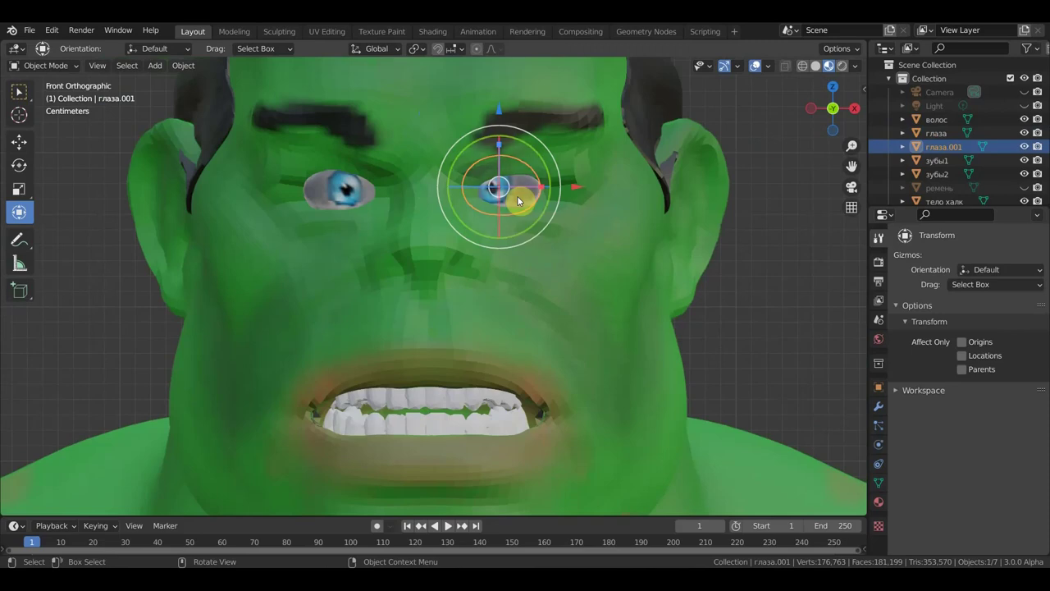
key(g)
key(x)
click(594, 193)
mouse_move(594, 195)
middle_down()
mouse_move(591, 230)
mouse_move(481, 239)
middle_up()
key(r)
key(z)
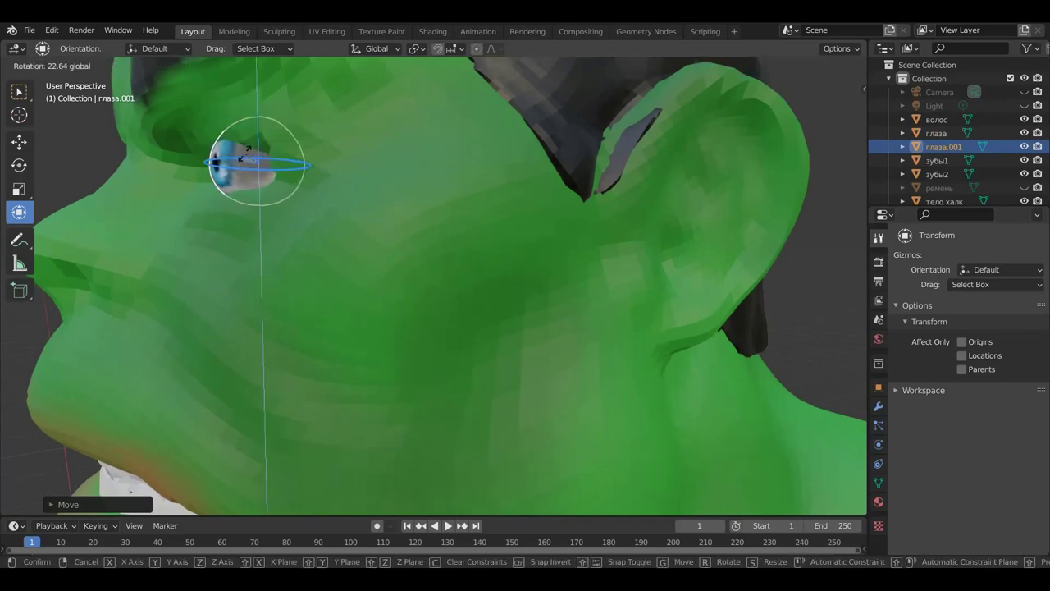
click(241, 154)
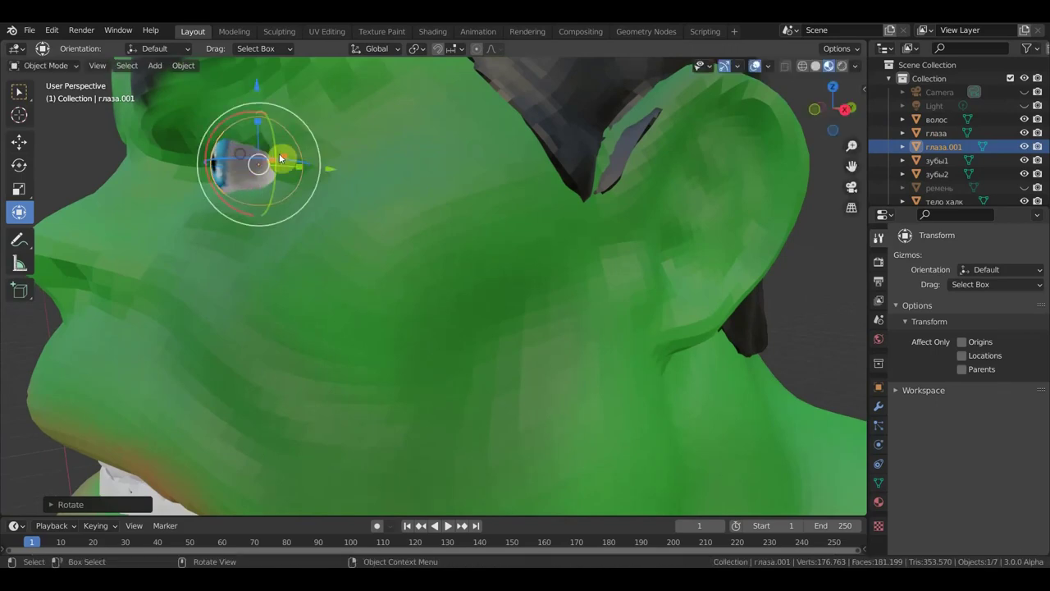
Nudge глаза.001 along X, then delete the unadjusted eye глаза.
key(g)
key(x)
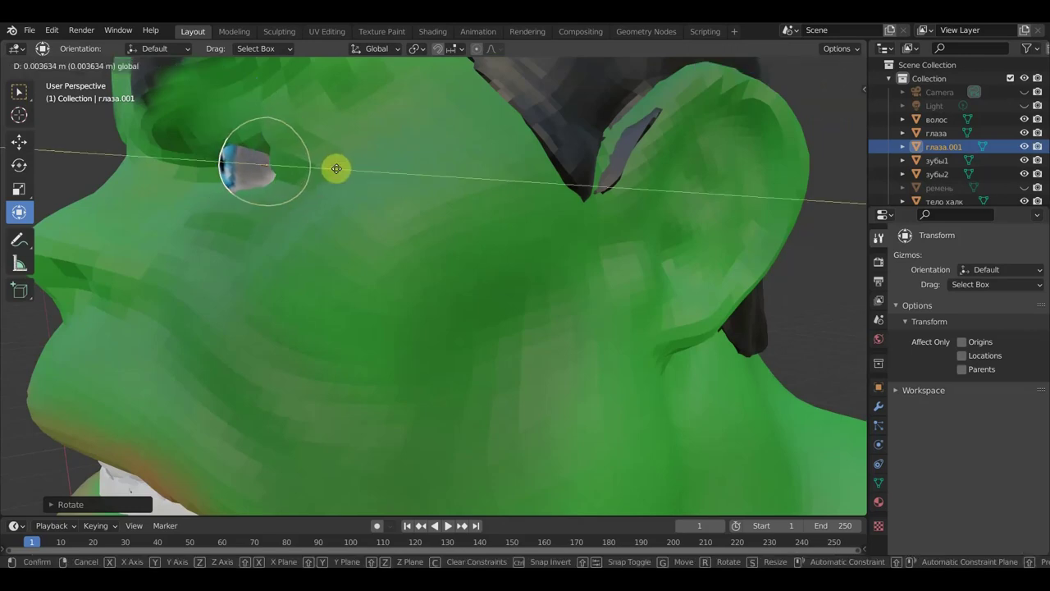
click(337, 168)
key(KP_1)
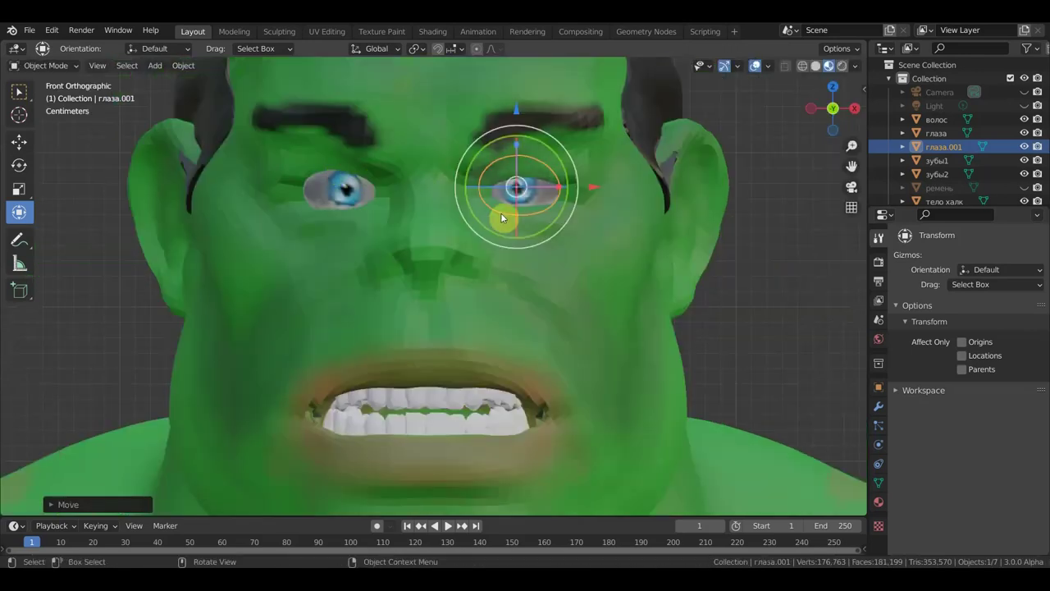
click(336, 197)
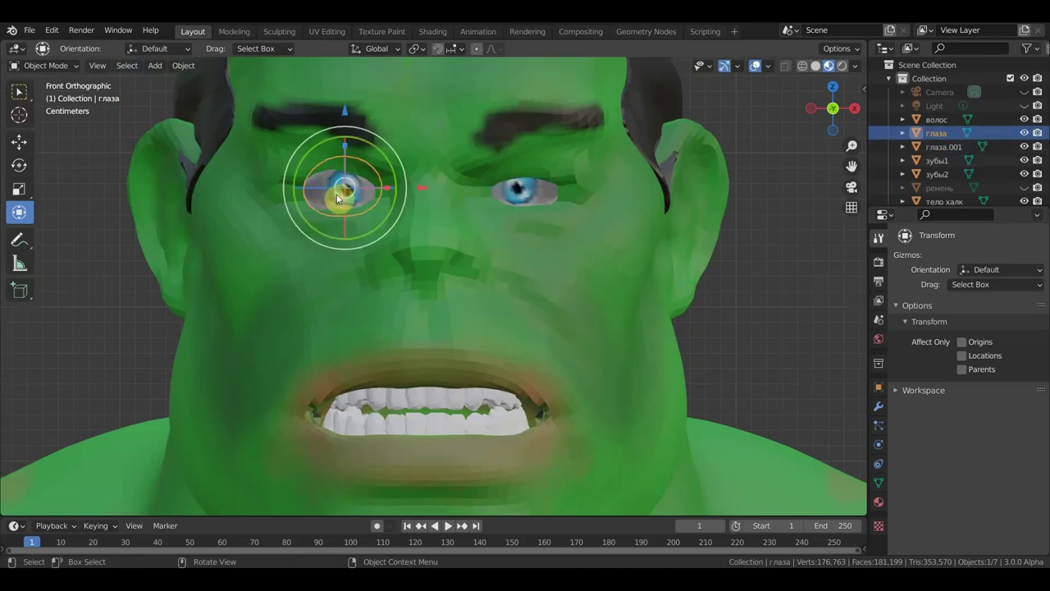
key(Delete)
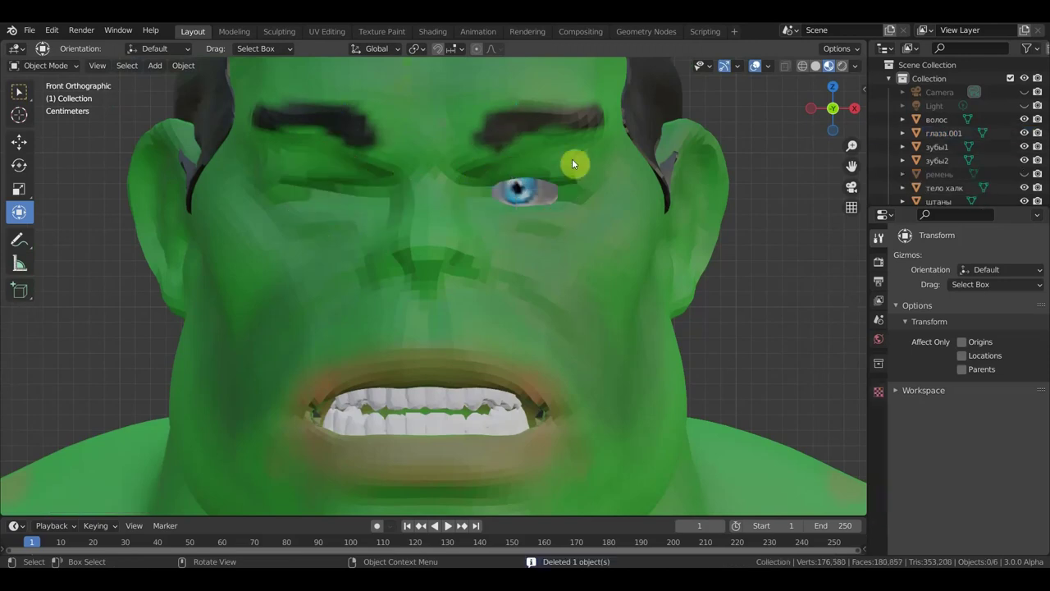
Add a Mirror modifier to глаза.001 across тело халк and apply it.
click(531, 192)
click(875, 408)
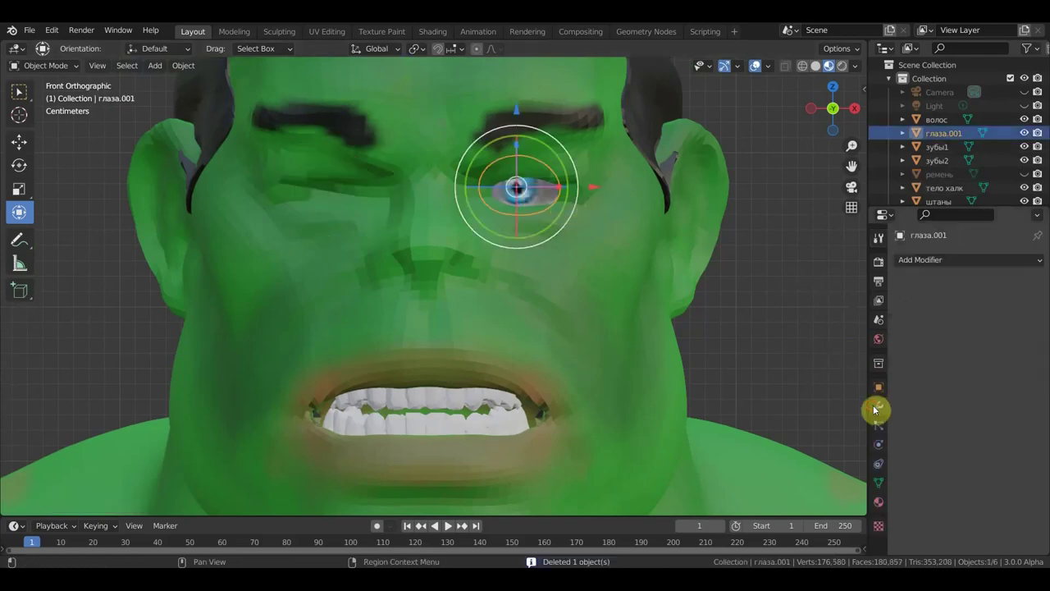
click(923, 259)
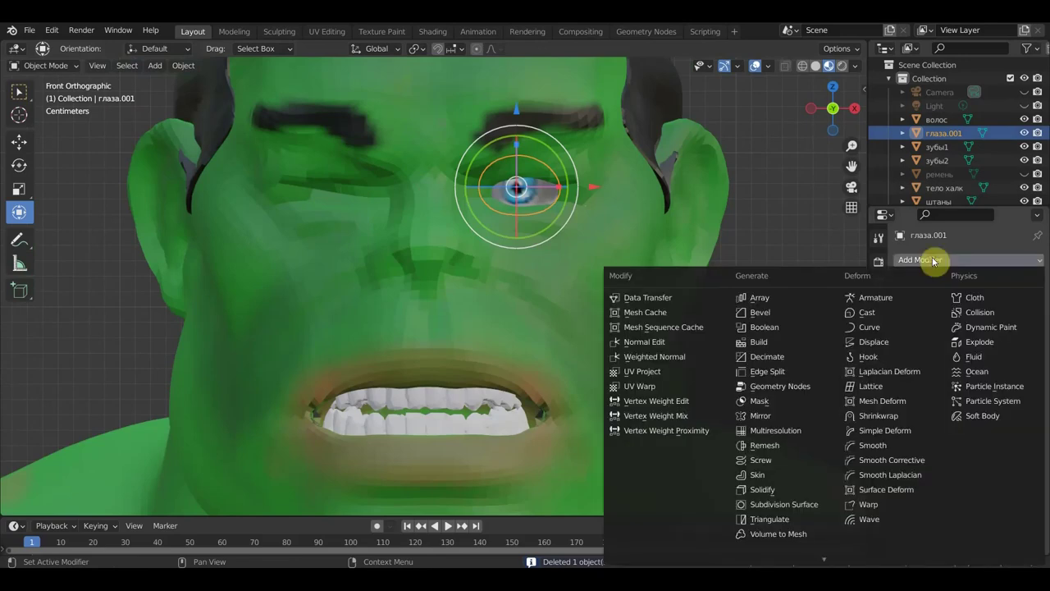
click(771, 417)
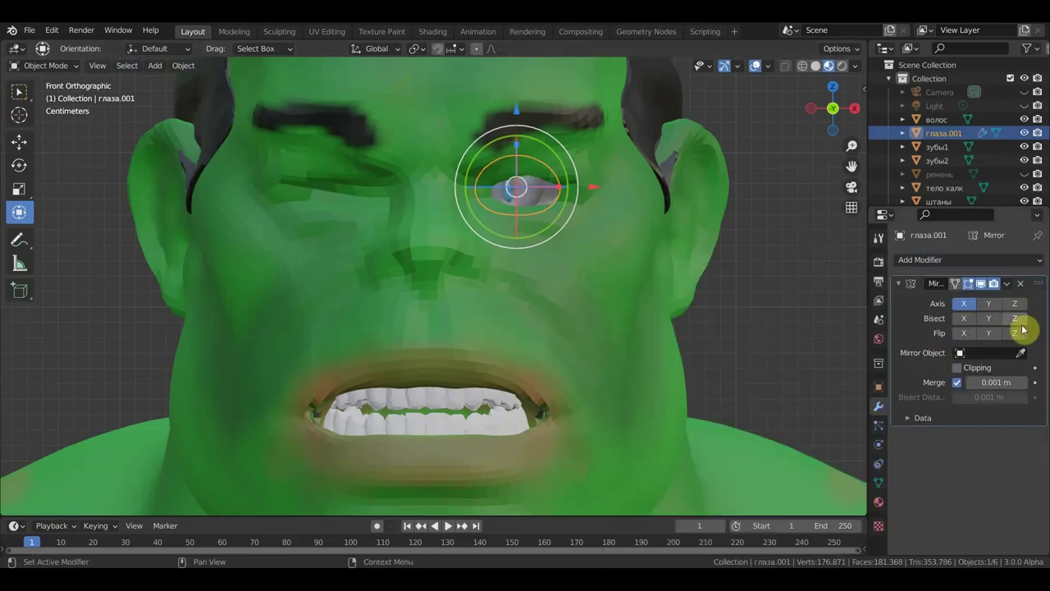
click(1023, 355)
click(614, 322)
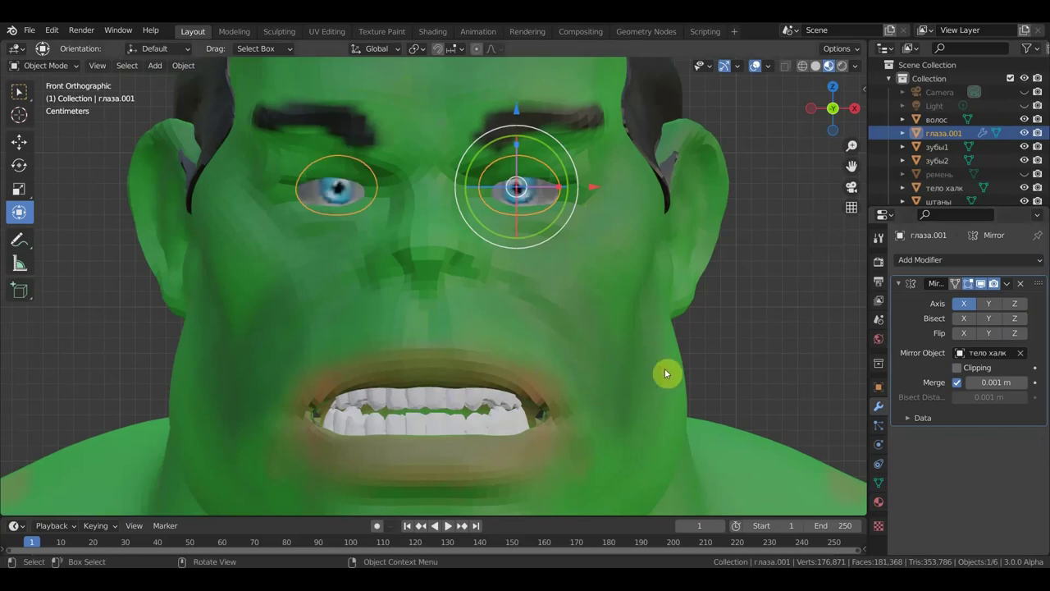
click(1007, 283)
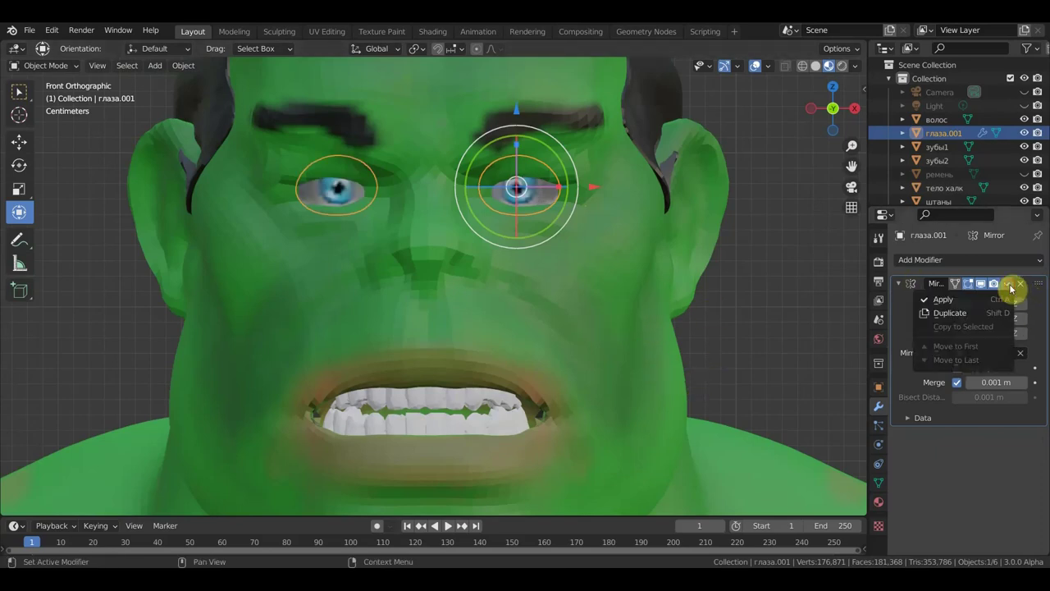
click(963, 301)
scroll(582, 292, down, 1)
scroll(575, 279, down, 3)
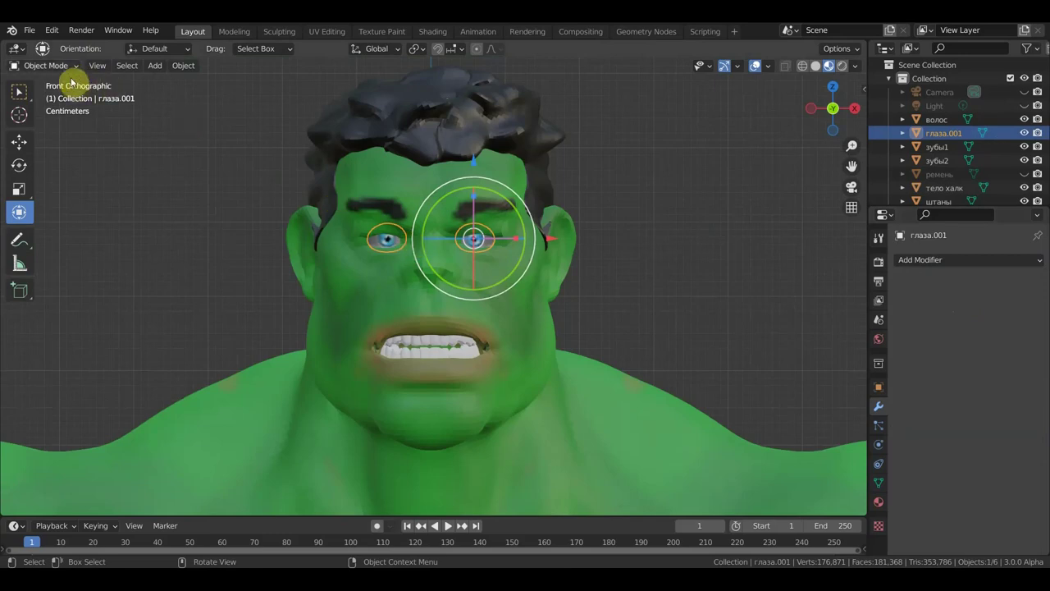
click(690, 167)
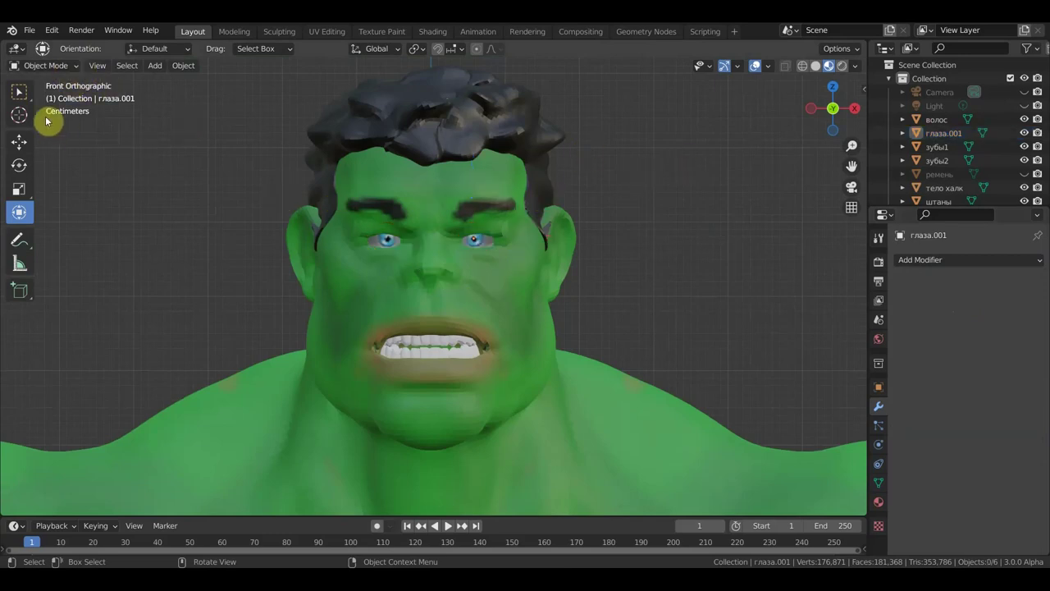
click(25, 96)
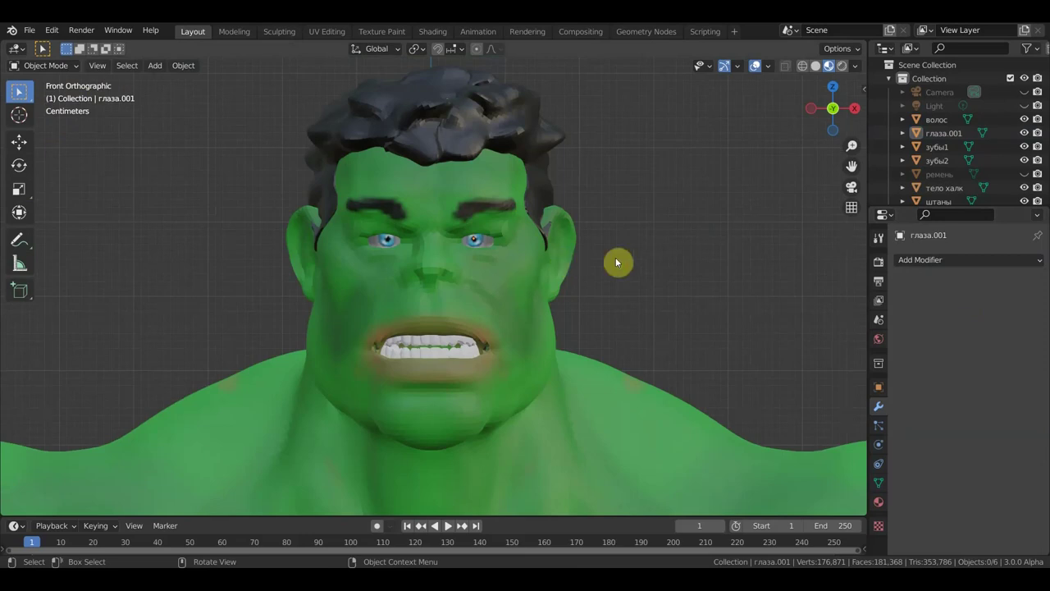
click(380, 241)
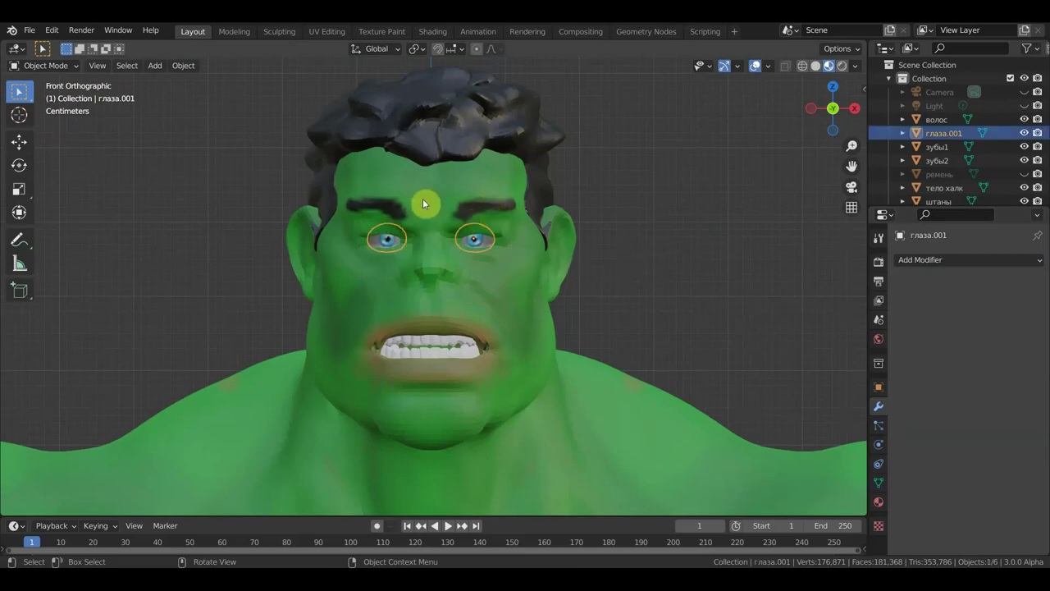
scroll(503, 277, down, 3)
shift+scroll(561, 295, down, 5)
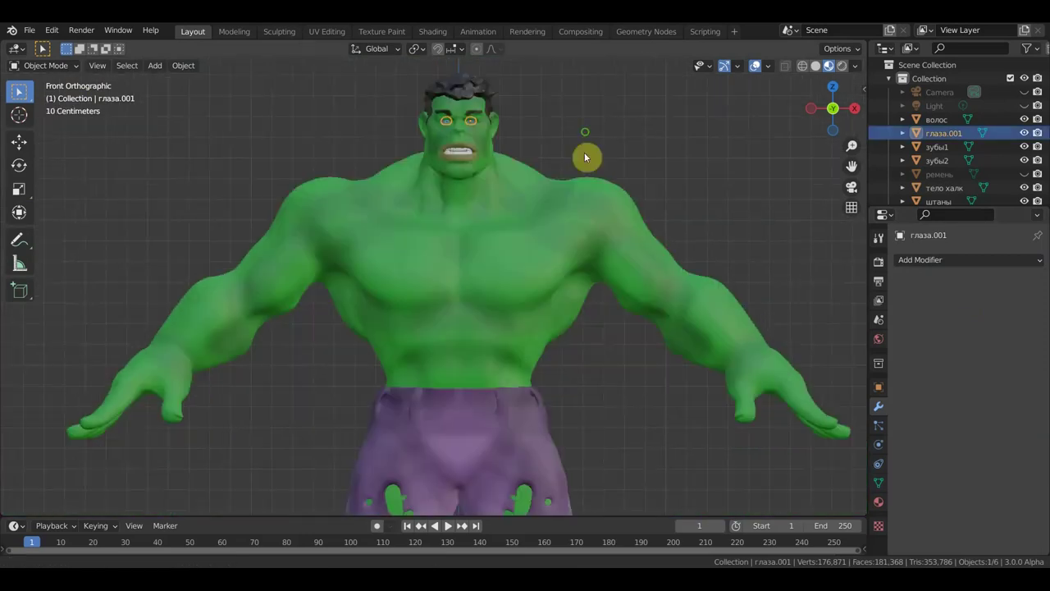
click(705, 169)
scroll(703, 187, up, 5)
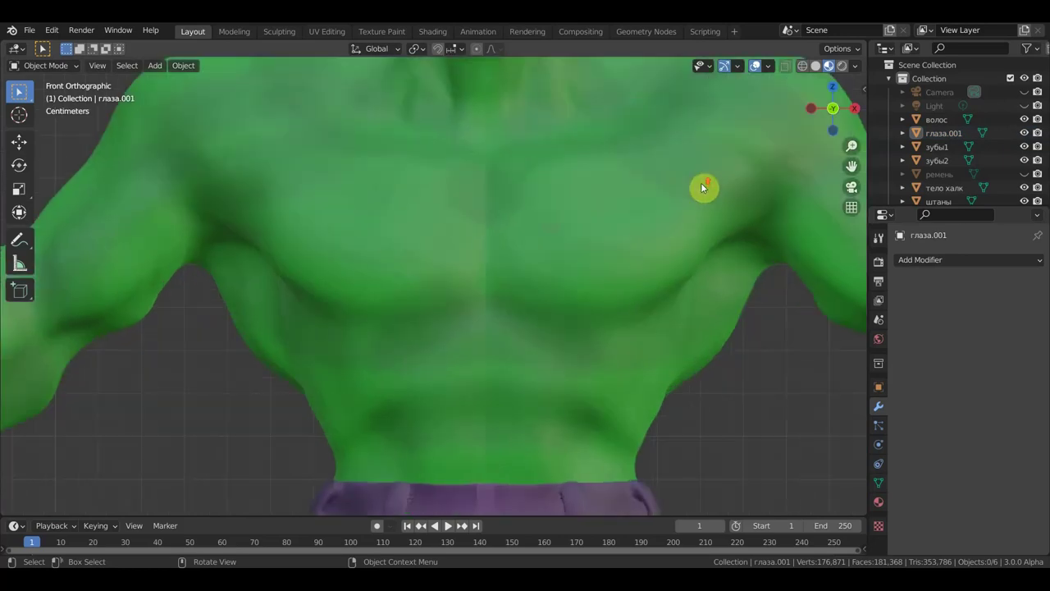
scroll(732, 182, down, 5)
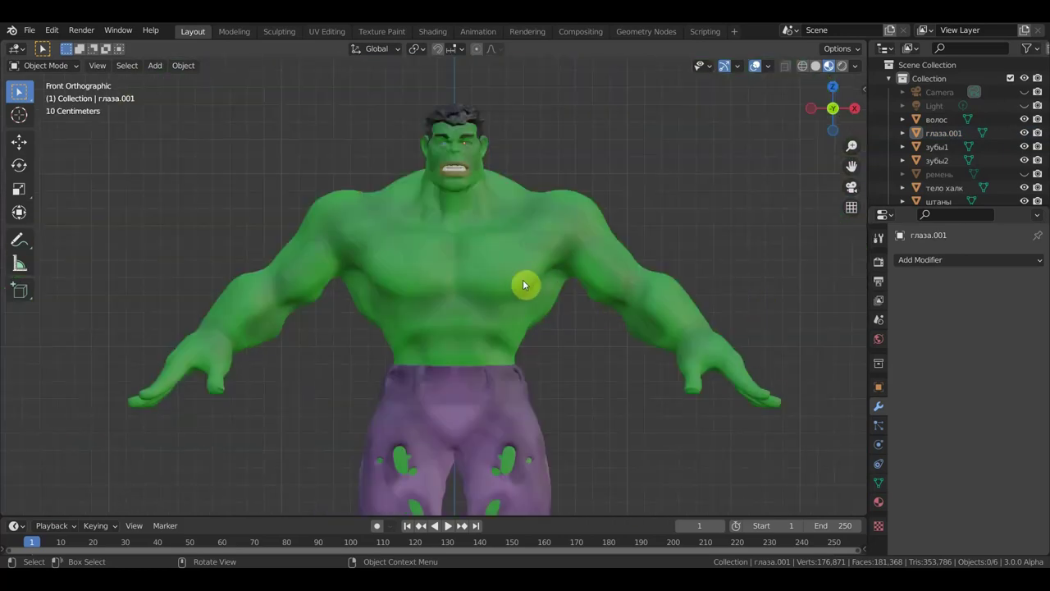
click(366, 261)
Put the Hulk body in Texture Paint mode with a red brush colour.
click(46, 65)
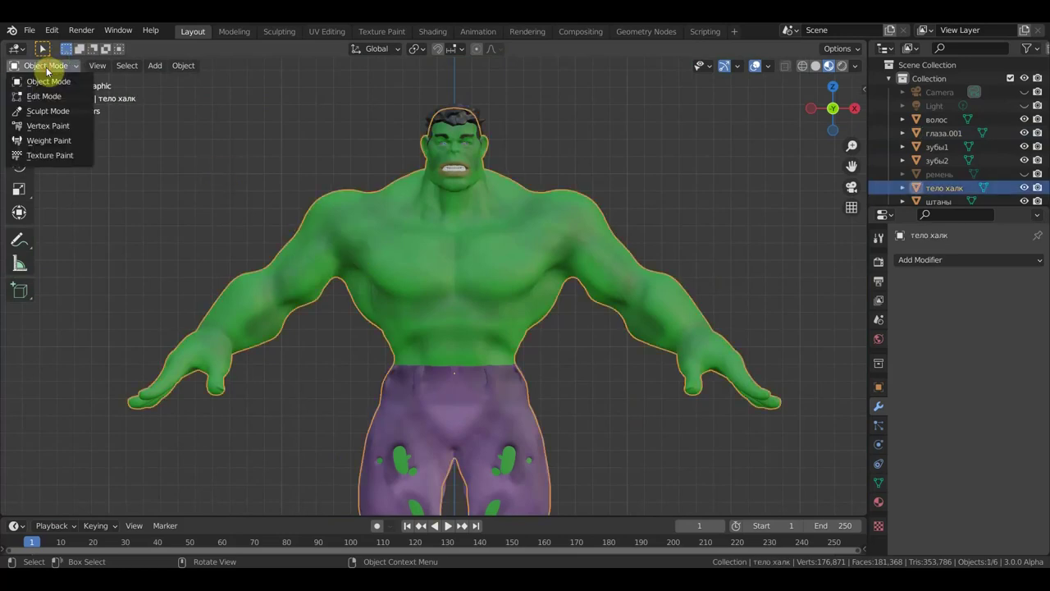
click(63, 161)
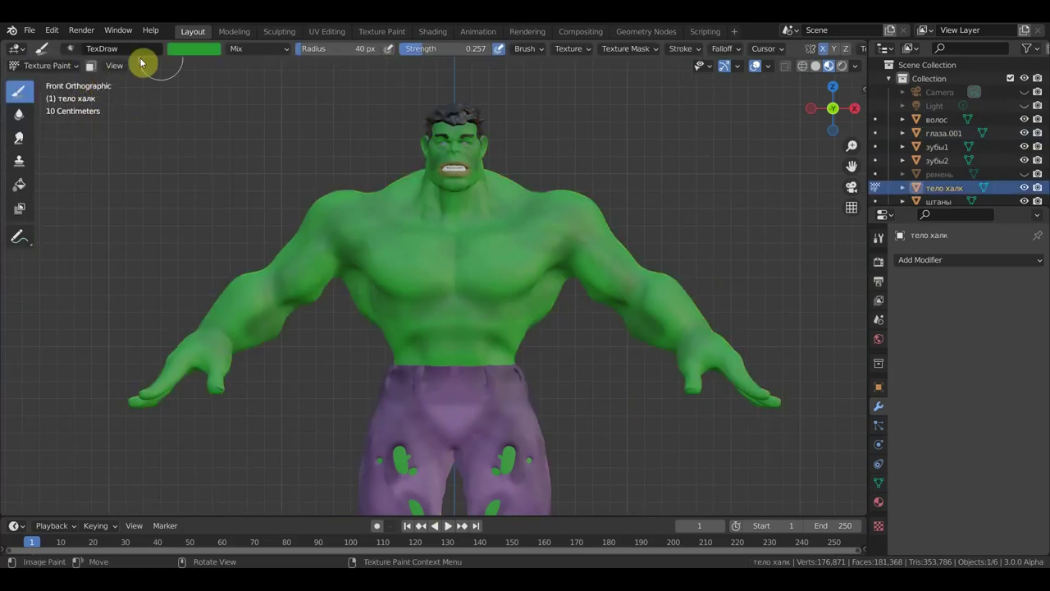
click(193, 50)
click(227, 151)
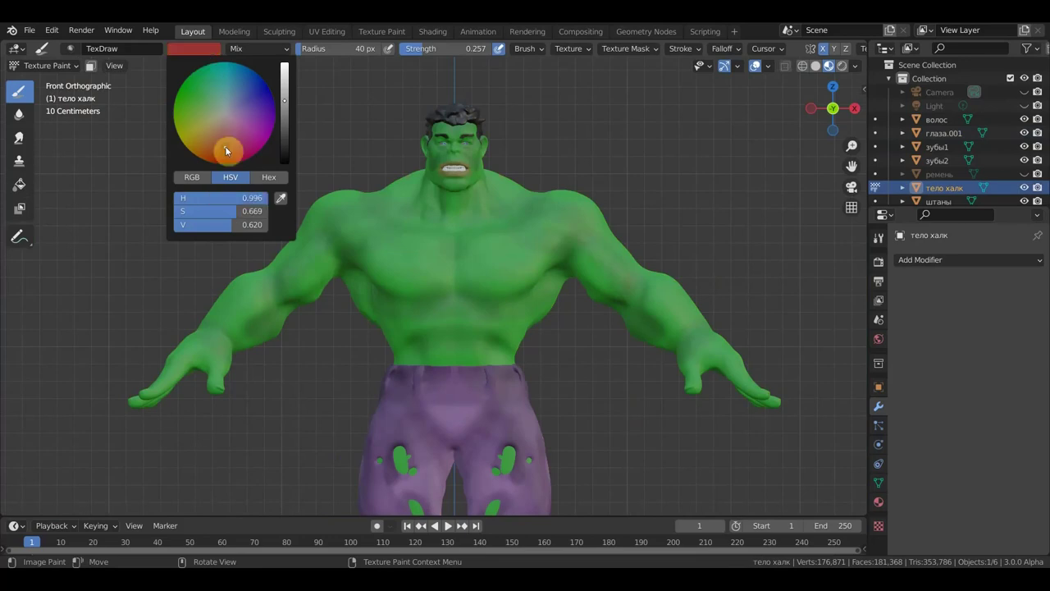
scroll(525, 265, up, 4)
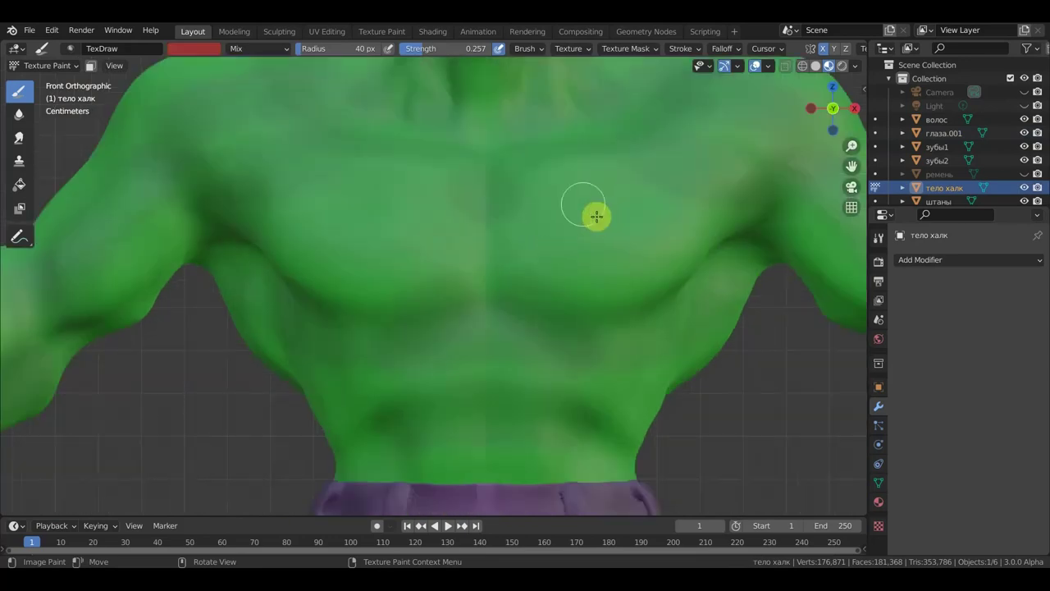
key(s)
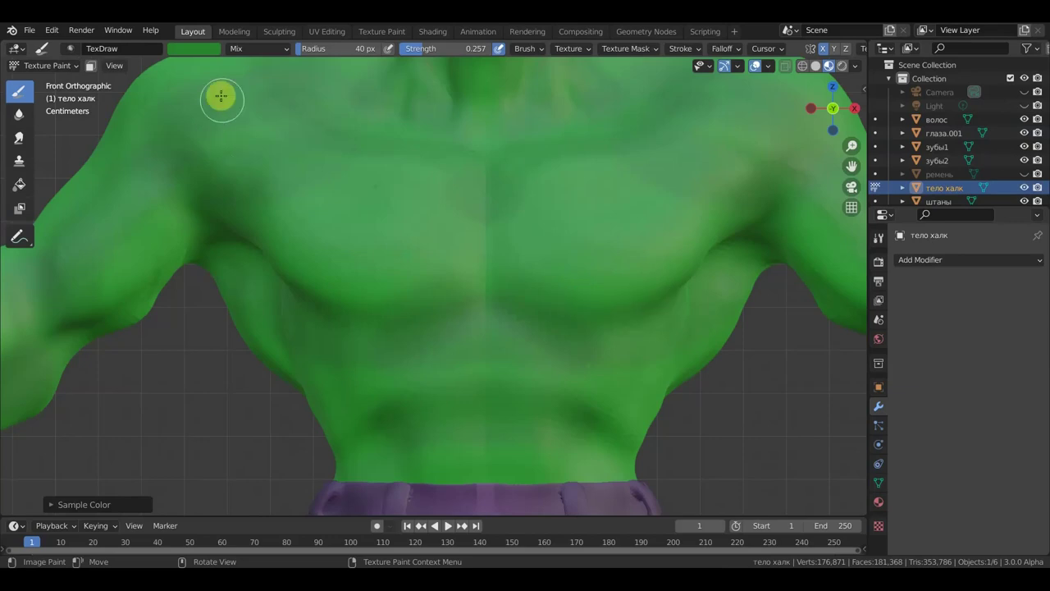
click(206, 49)
click(228, 148)
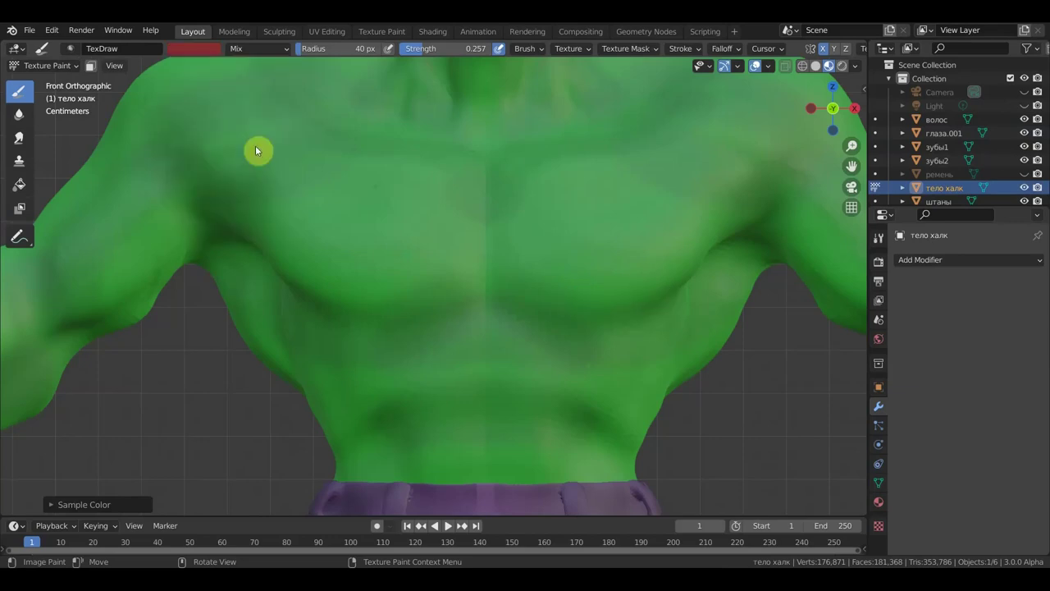
Set a 20 px brush radius and about 0.44 strength, and paint the nipples.
key(f)
click(624, 261)
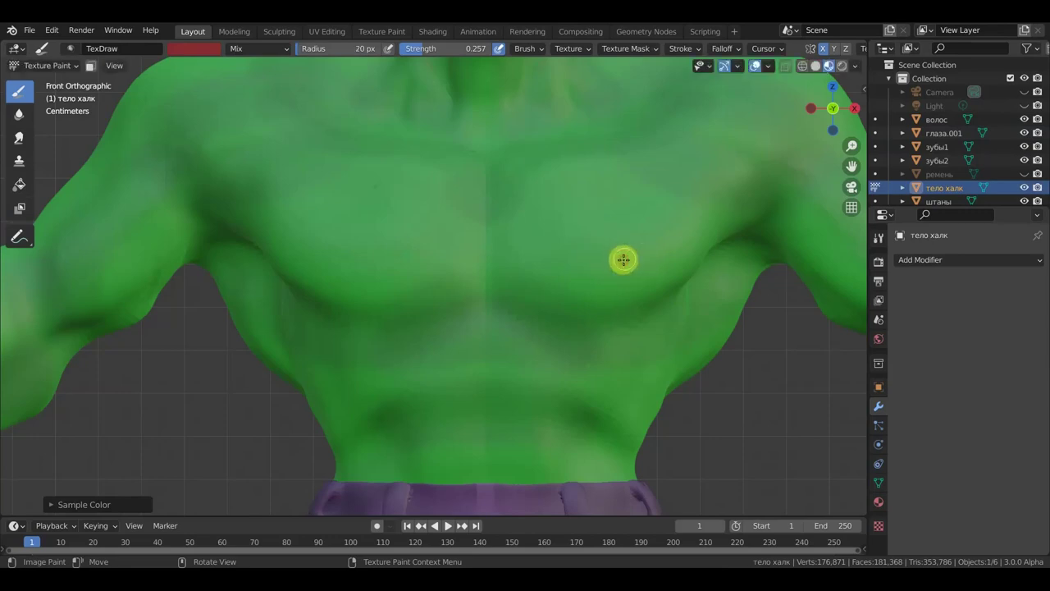
scroll(714, 52, down, 1)
scroll(717, 54, down, 1)
scroll(716, 54, down, 1)
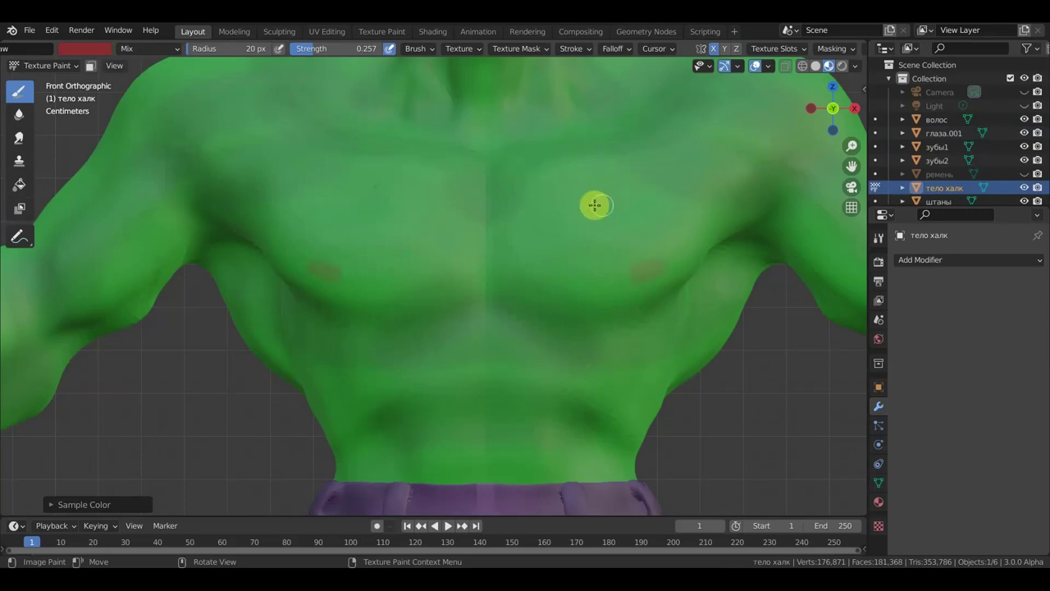
drag(320, 48, 338, 50)
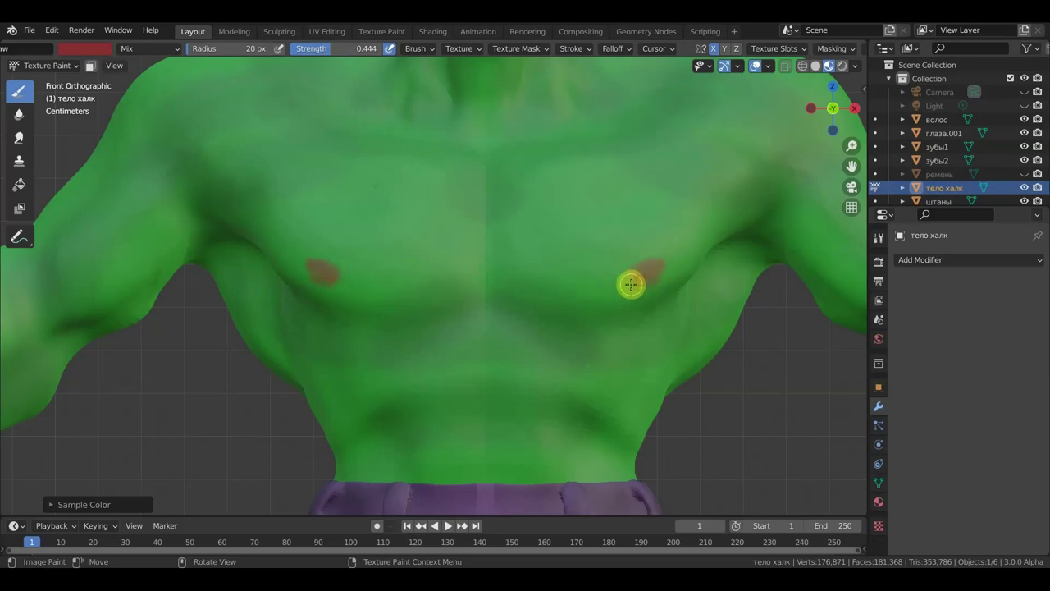
key(s)
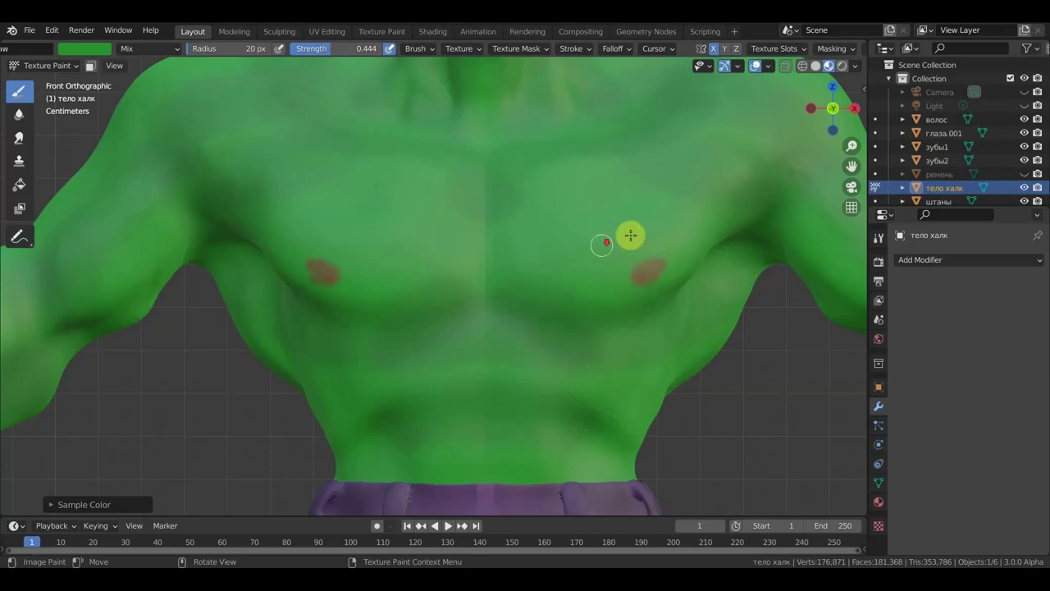
scroll(612, 239, down, 5)
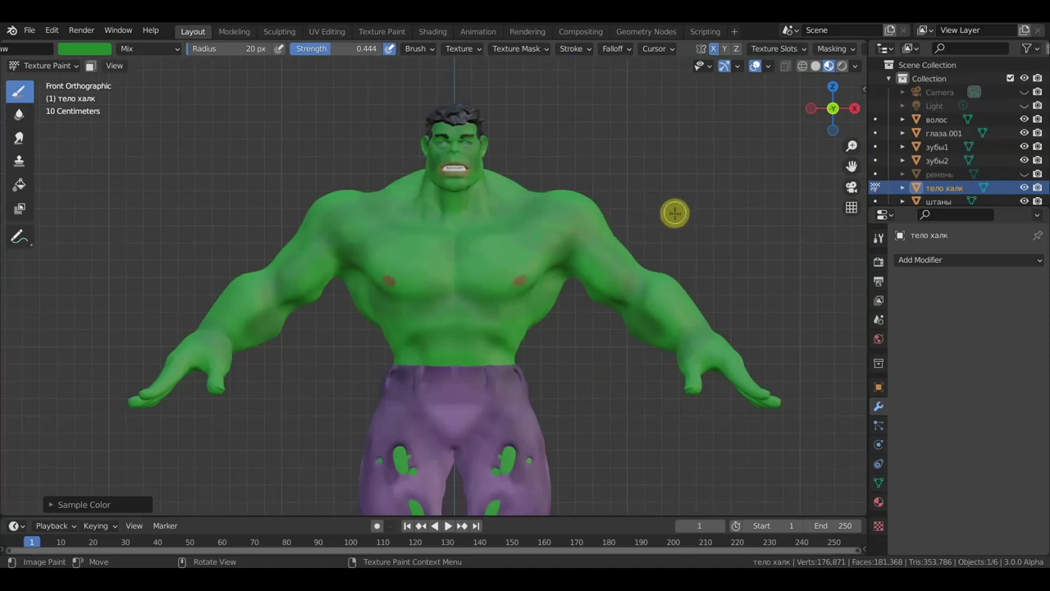
scroll(673, 209, up, 3)
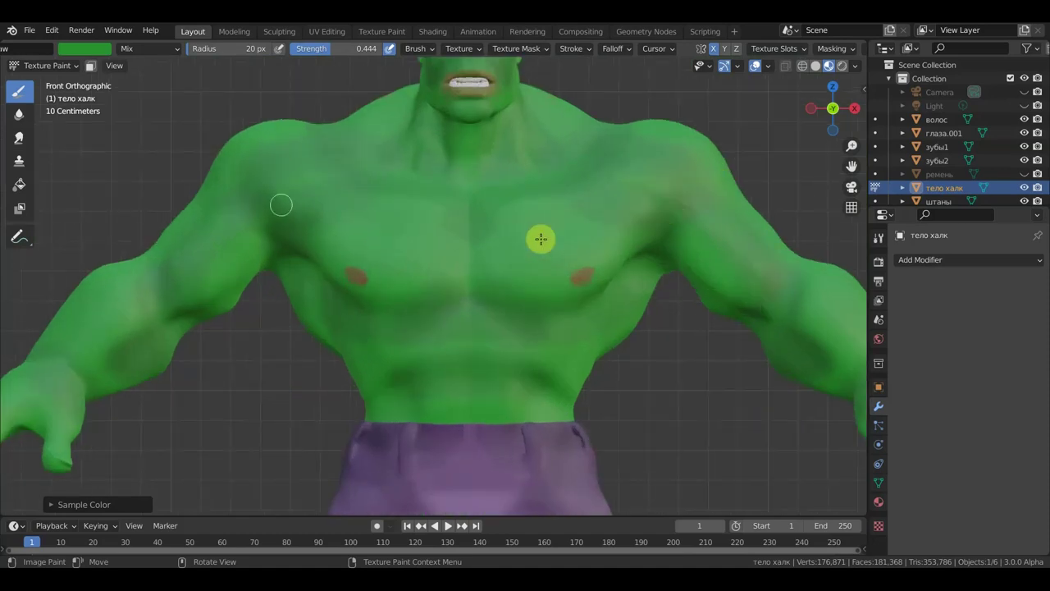
scroll(250, 198, up, 2)
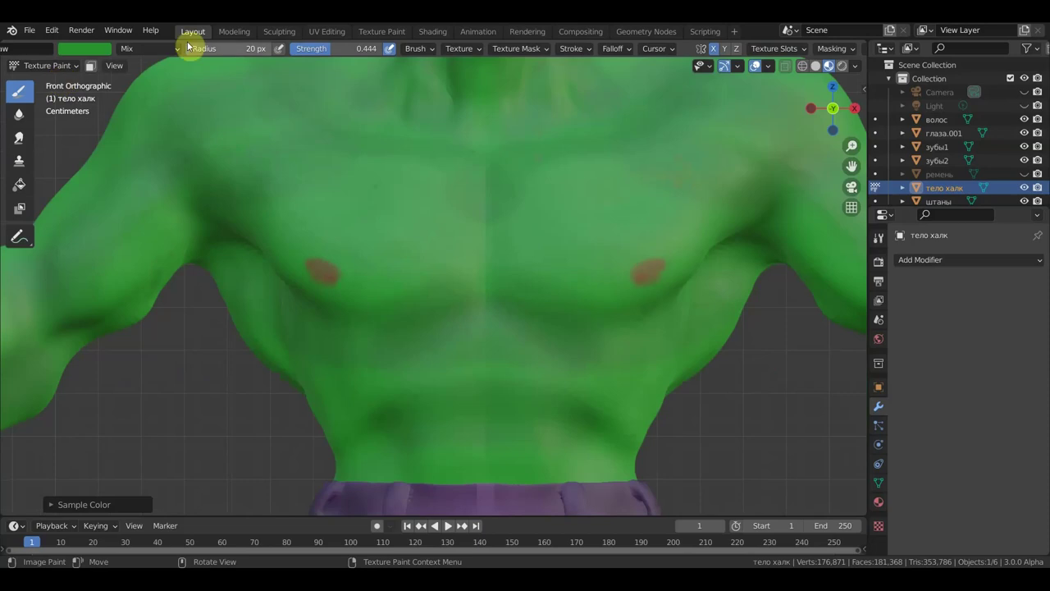
Darken the paint, switch to dark red for the centres, then return to Object Mode.
click(107, 51)
drag(178, 107, 178, 132)
scroll(322, 275, up, 3)
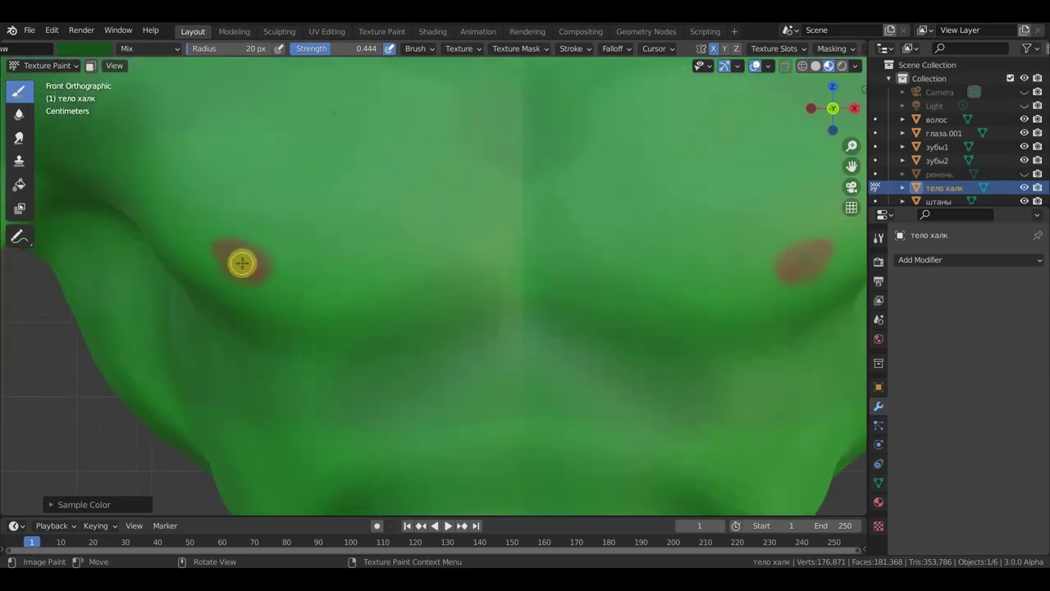
click(92, 48)
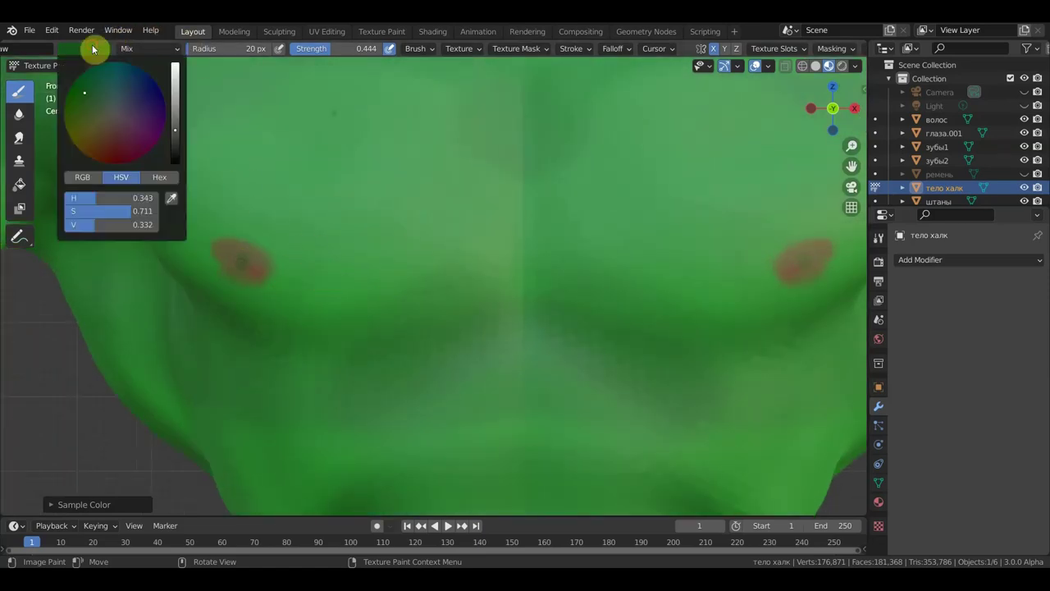
click(120, 151)
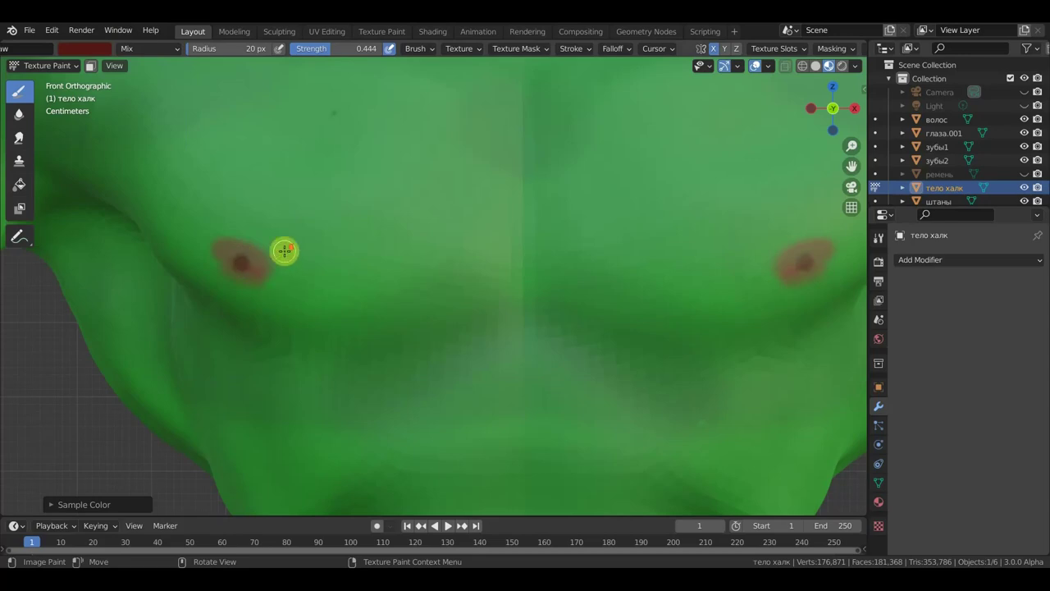
scroll(284, 249, down, 5)
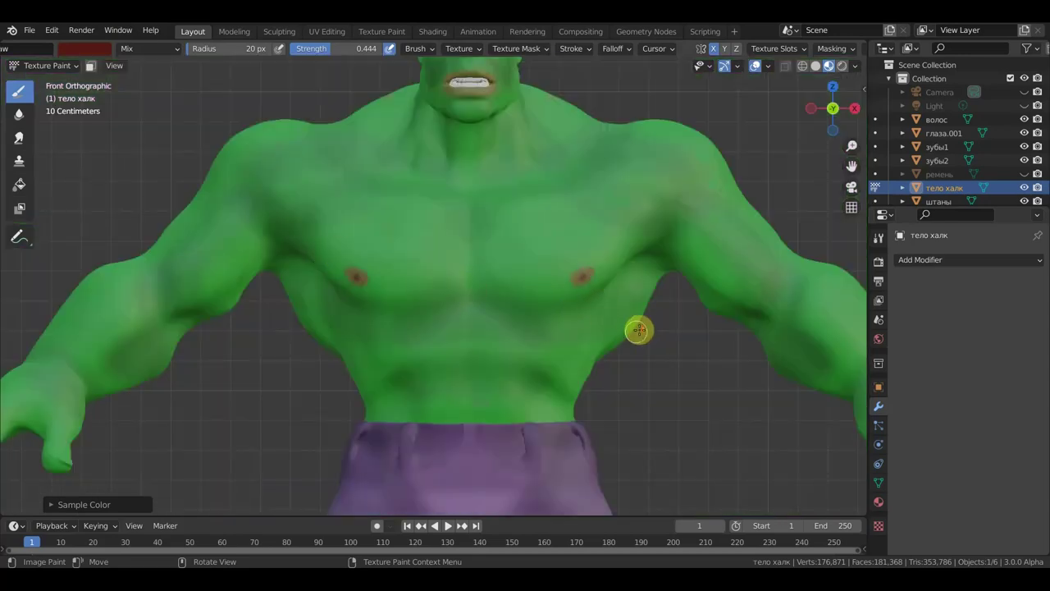
scroll(632, 330, down, 3)
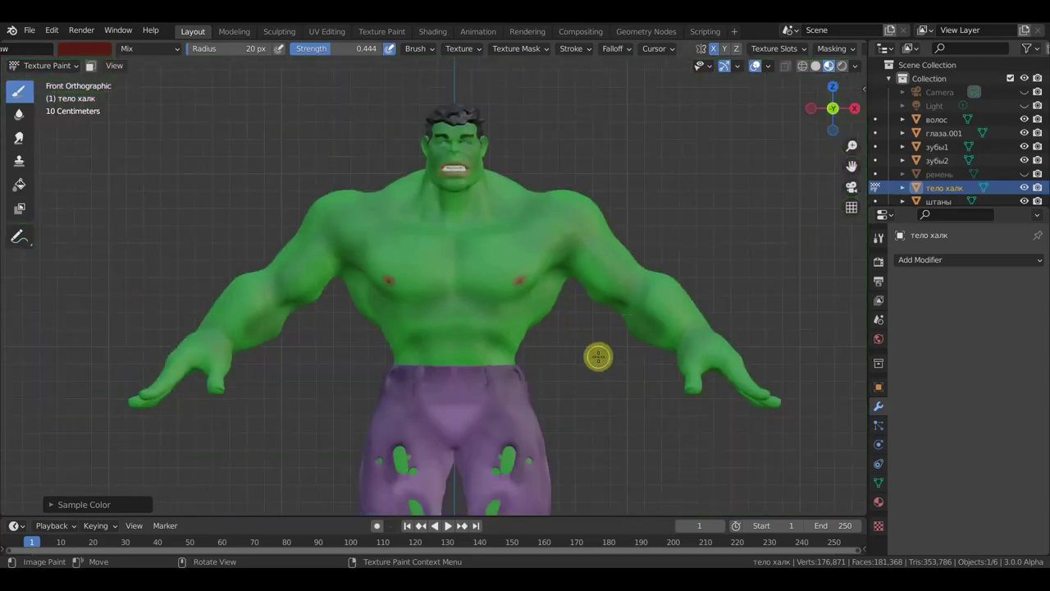
scroll(597, 357, down, 1)
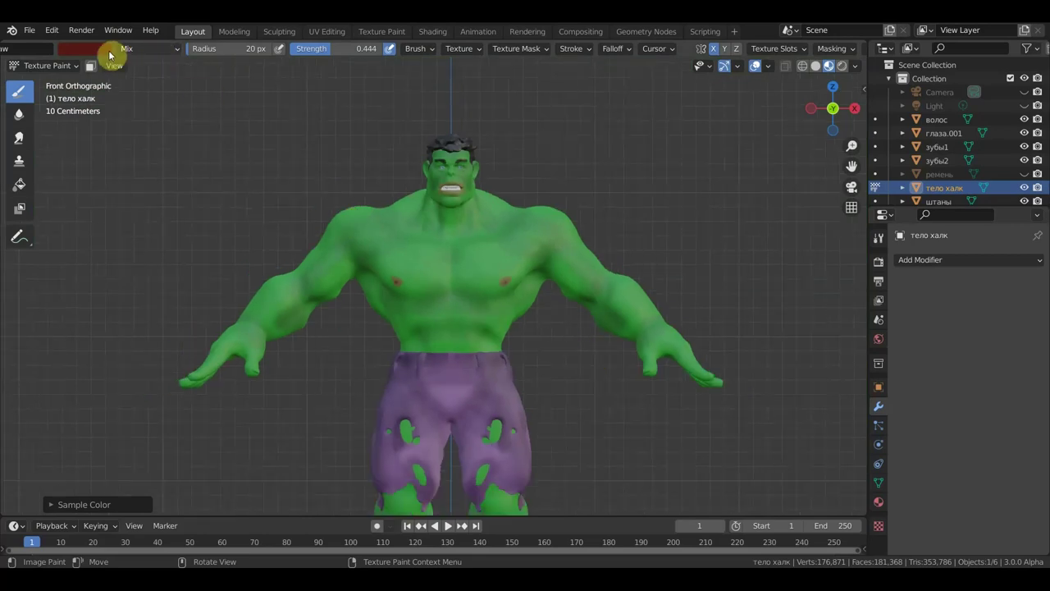
click(60, 71)
click(62, 82)
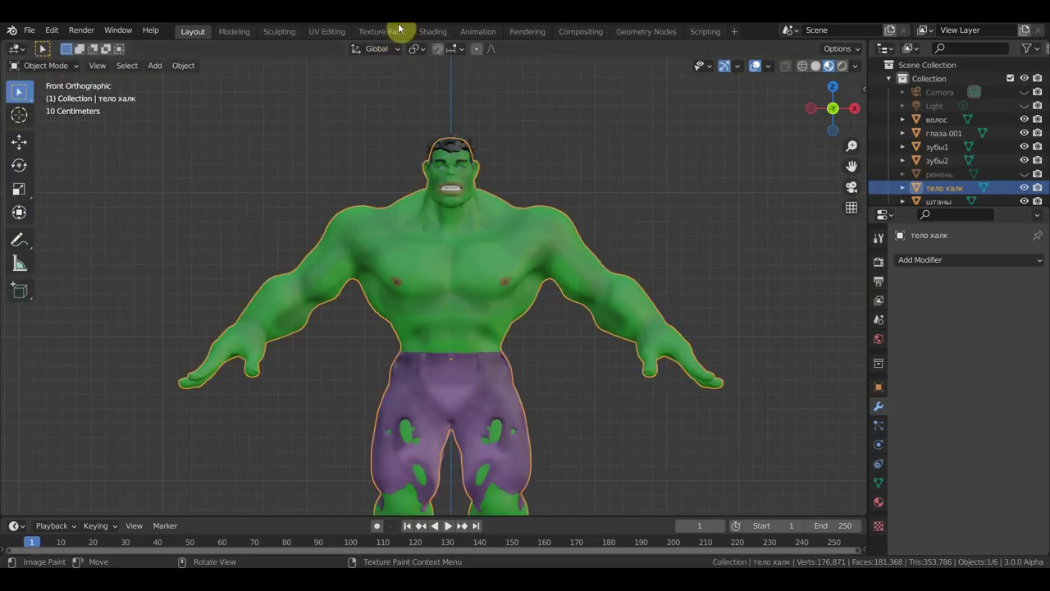
From the Shading workspace, save the texture as 'Default OBJ.002 Base Color.png' via Image > Save As.
click(434, 31)
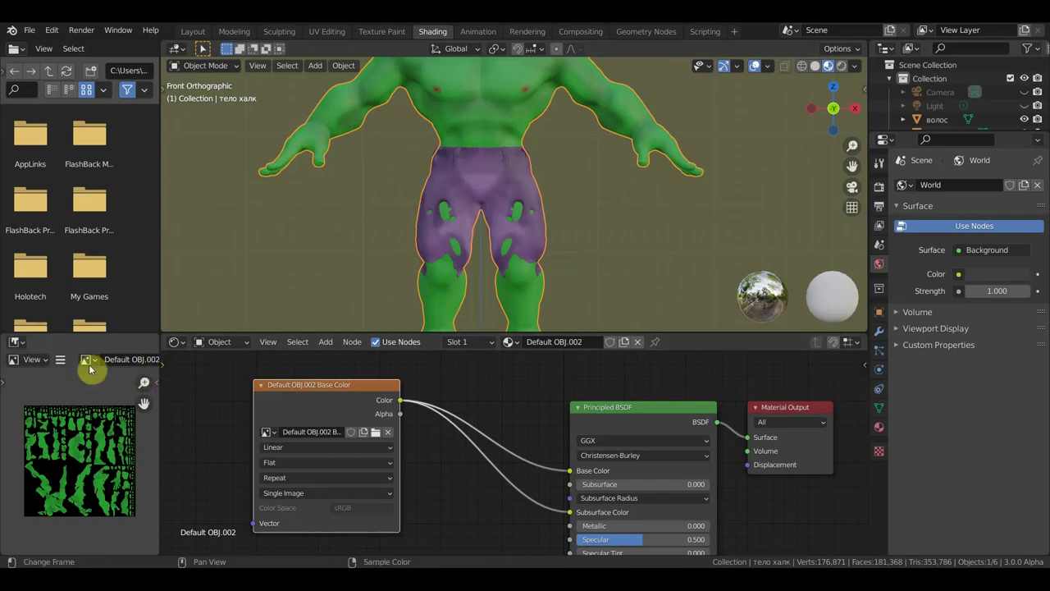
click(59, 362)
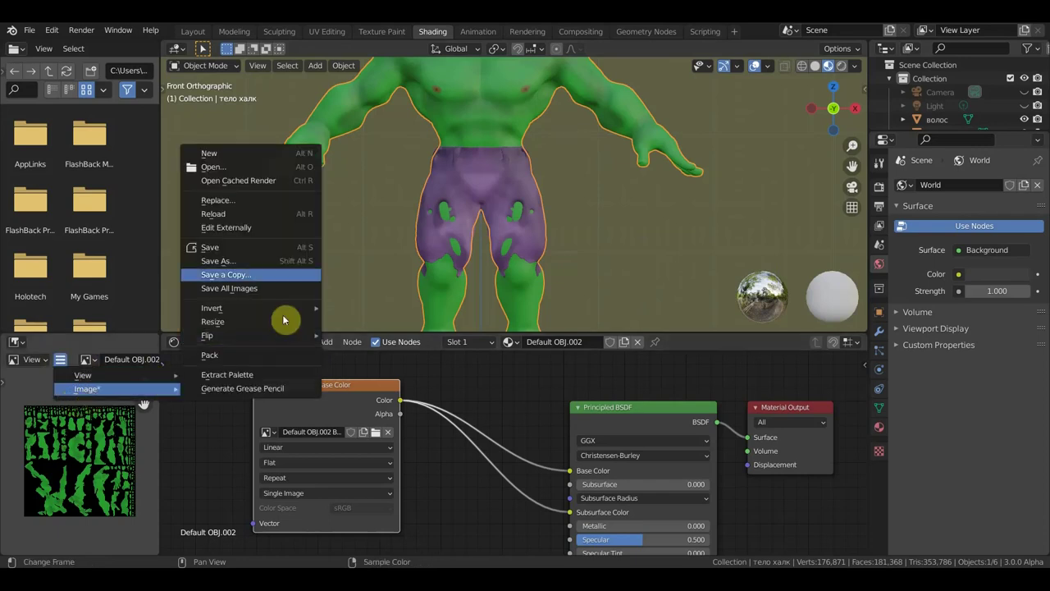
click(219, 261)
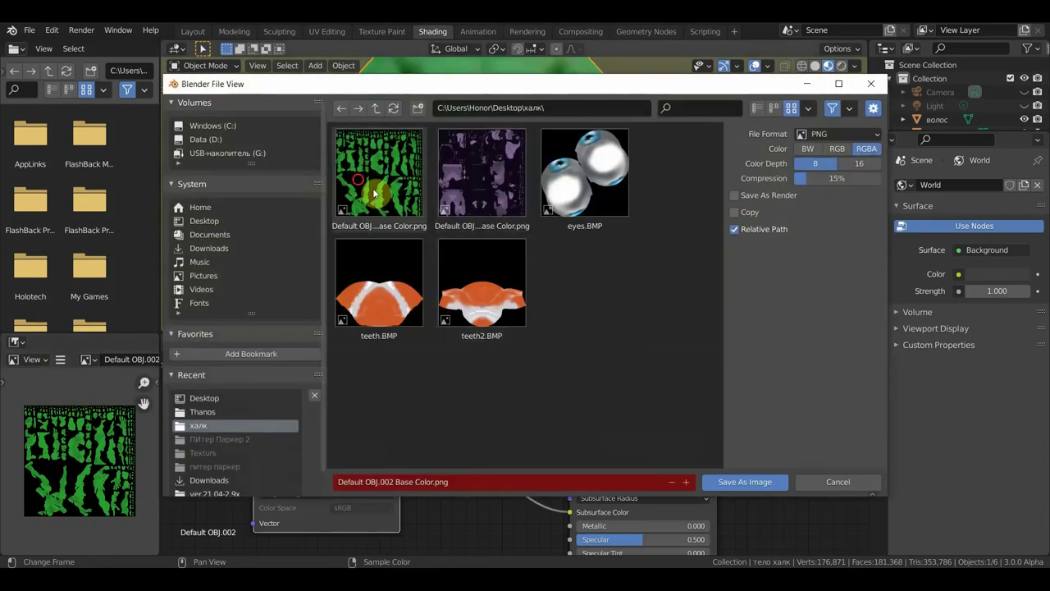
click(731, 482)
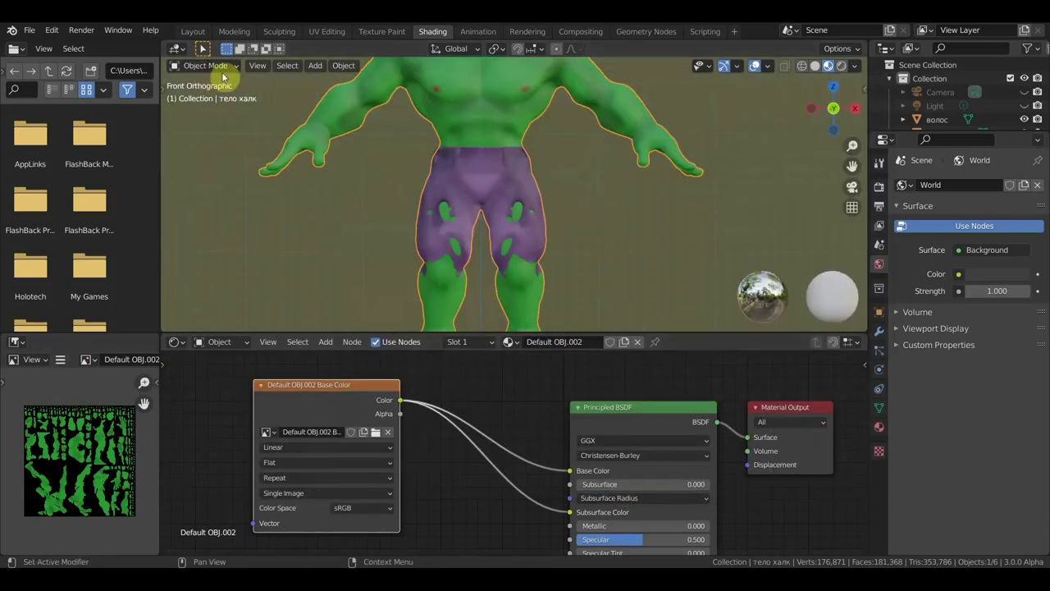
scroll(1032, 108, down, 2)
scroll(1034, 107, down, 2)
scroll(1037, 104, down, 1)
Unhide the belt, select it and bring its material nodes into view.
click(1037, 107)
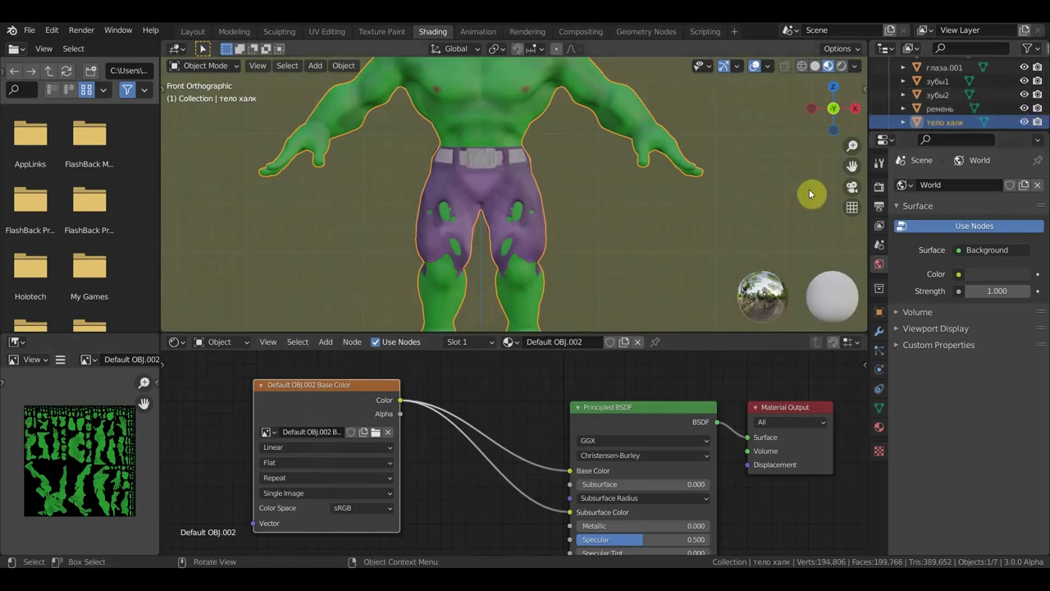
scroll(634, 212, up, 2)
scroll(634, 211, up, 3)
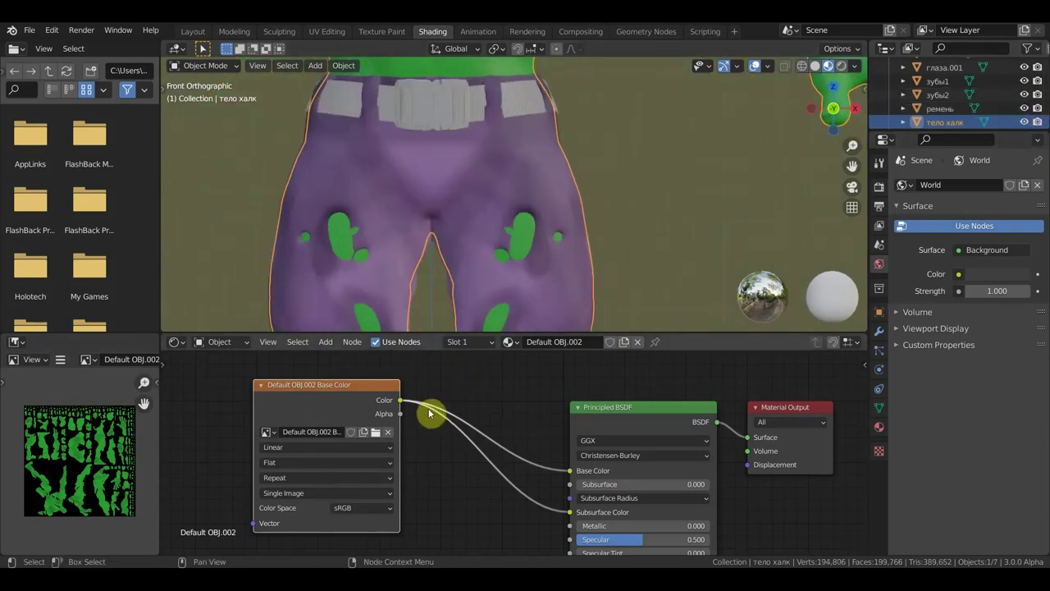
click(457, 117)
scroll(492, 394, down, 1)
scroll(472, 436, down, 1)
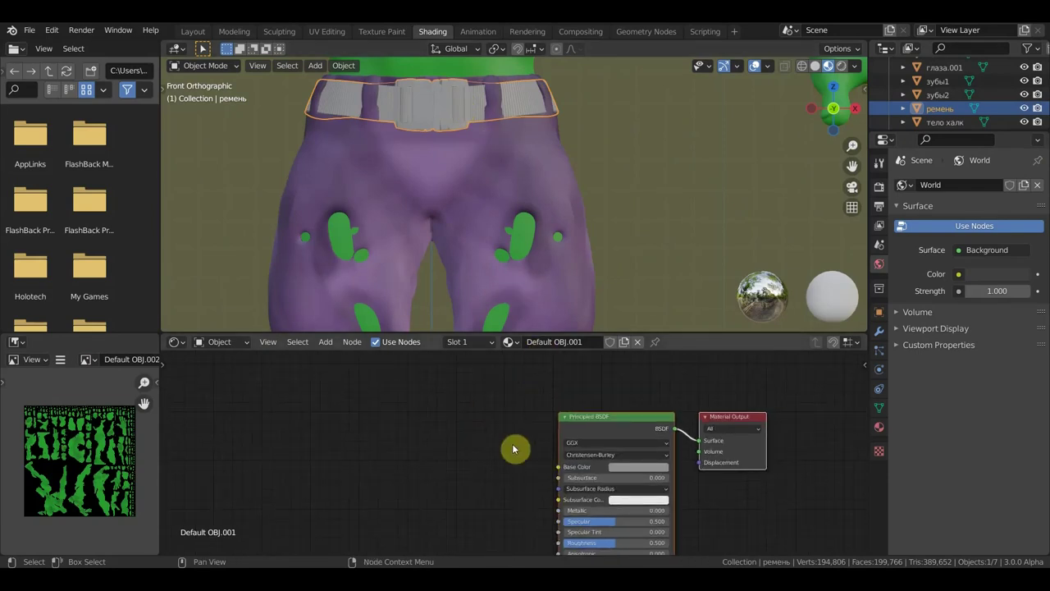
scroll(478, 464, down, 1)
middle_drag(474, 462, 471, 405)
scroll(509, 441, up, 2)
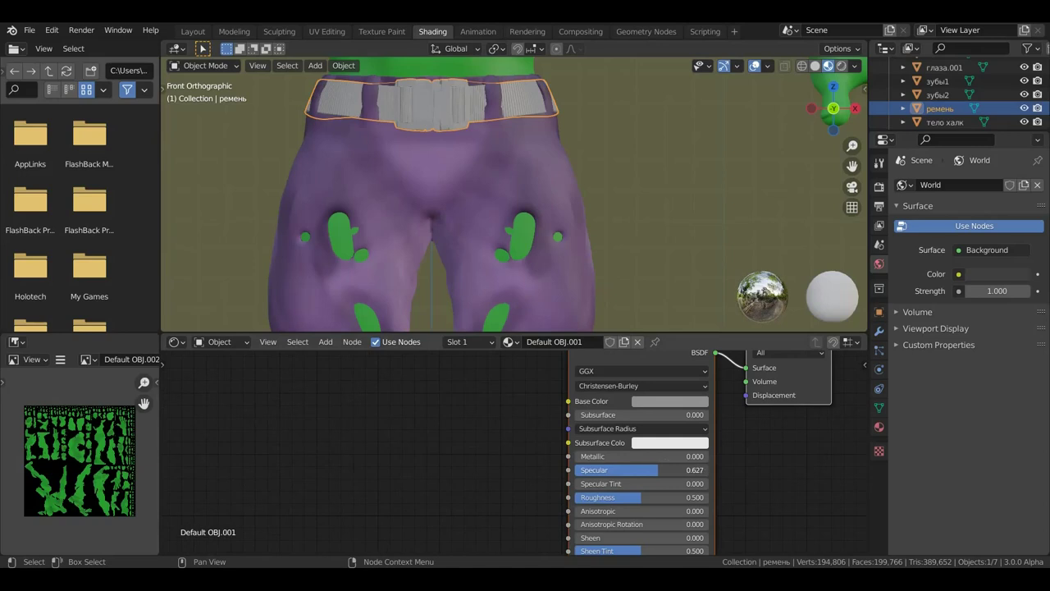
Lower the belt's specular, make it almost fully metallic and darken its base colour to value 0.031.
drag(650, 469, 678, 498)
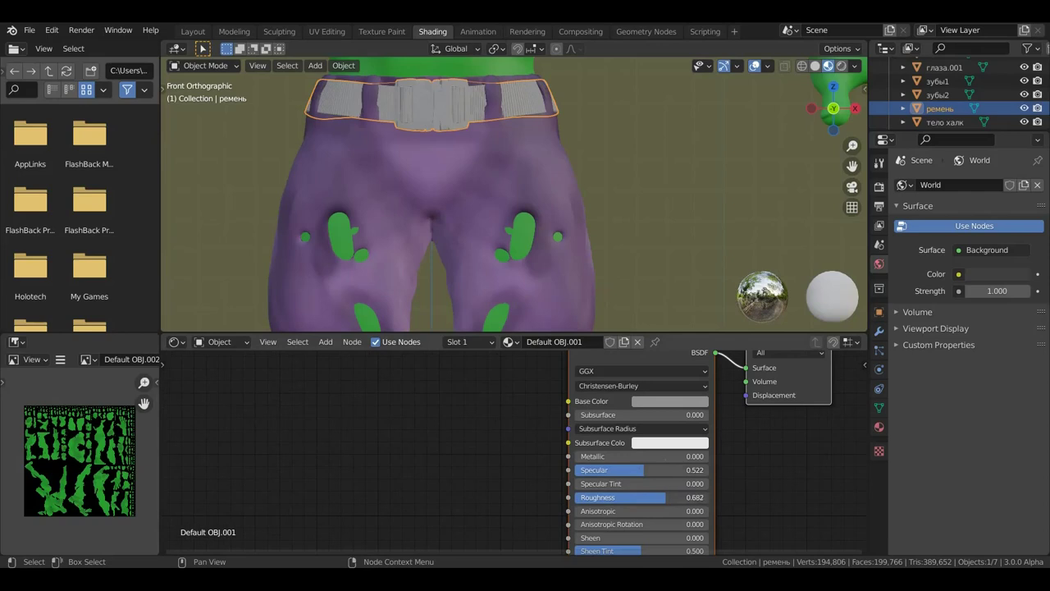
drag(673, 498, 605, 456)
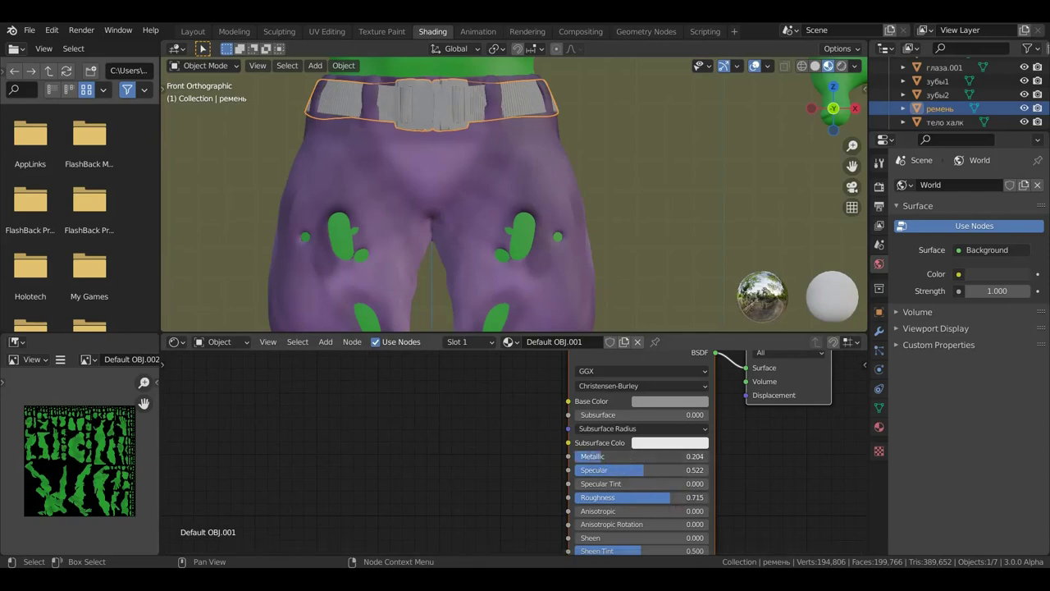
mouse_move(672, 457)
mouse_down()
mouse_move(704, 456)
mouse_move(633, 456)
mouse_up()
click(673, 402)
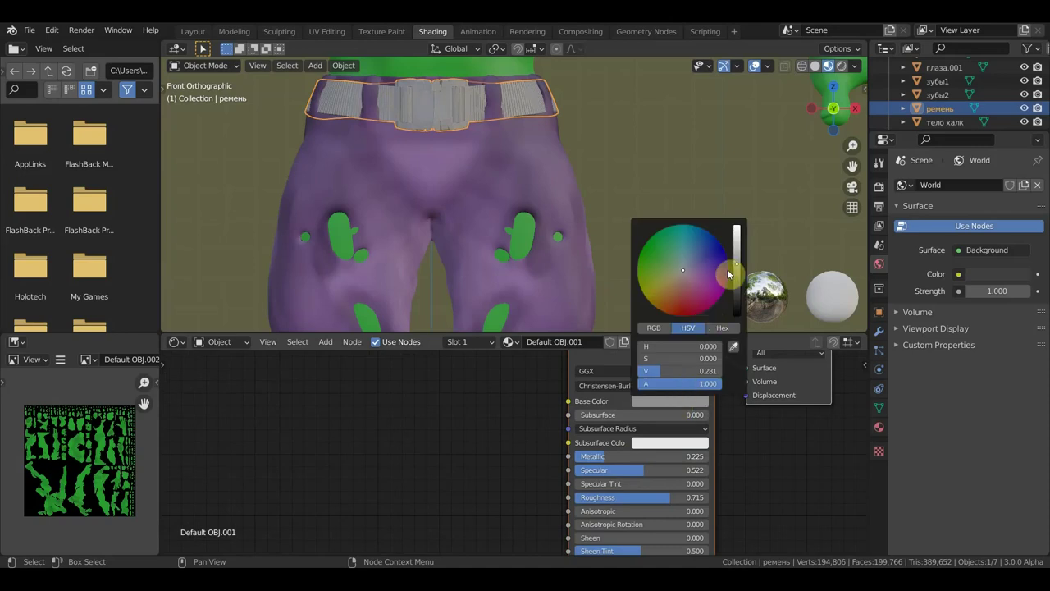
drag(737, 264, 737, 292)
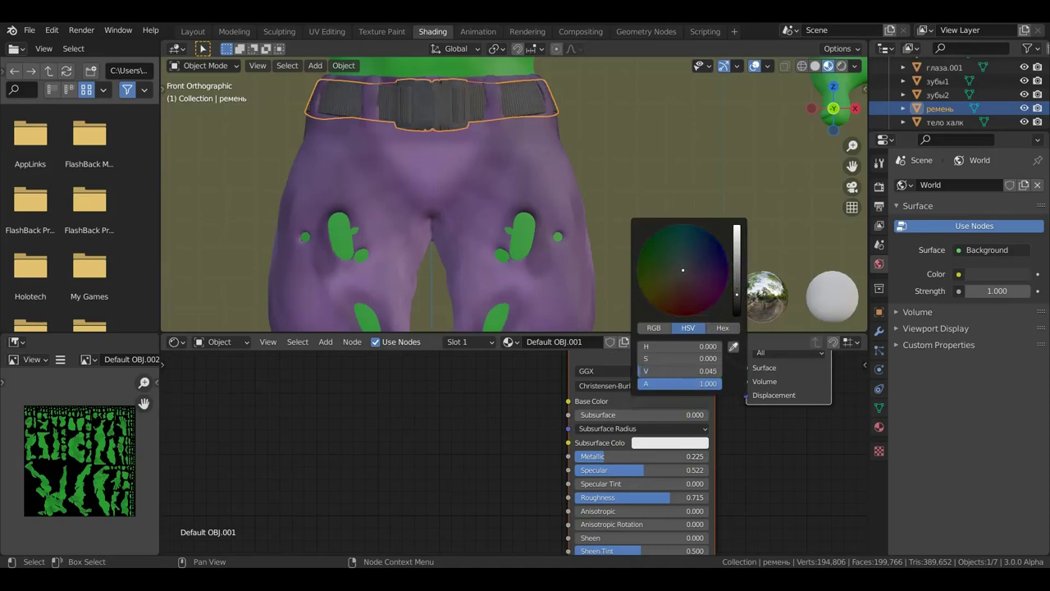
drag(737, 293, 737, 298)
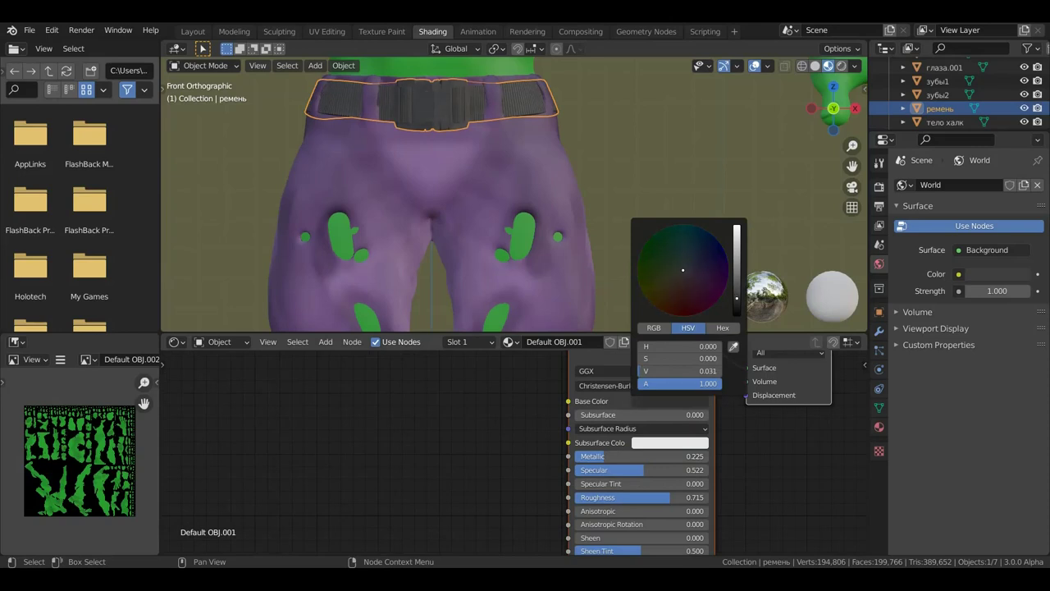
Select the pants object and return to the Layout workspace.
scroll(591, 155, down, 2)
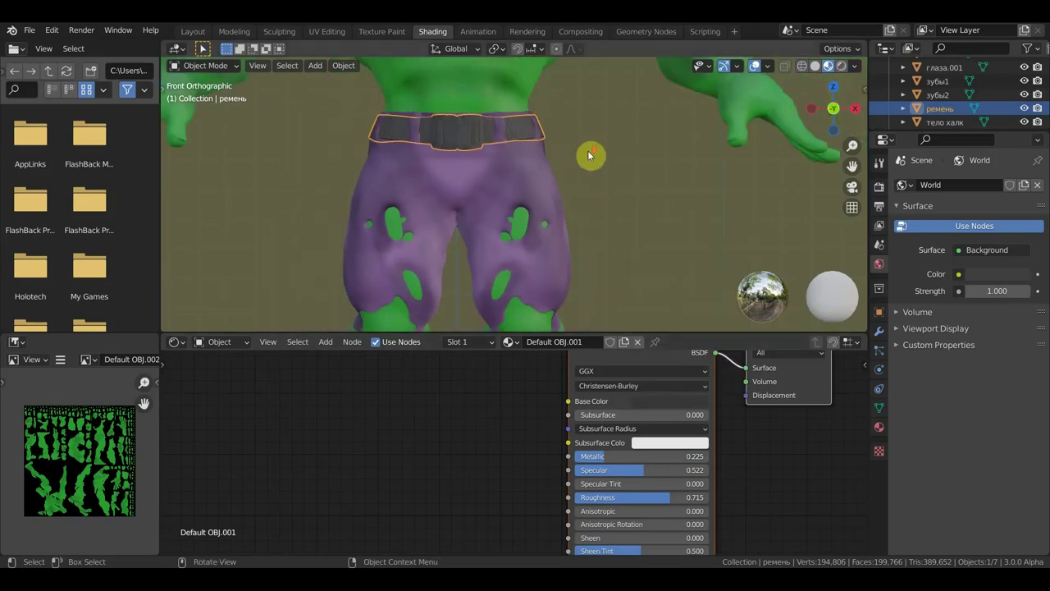
scroll(591, 156, down, 2)
scroll(551, 171, up, 2)
scroll(598, 242, up, 2)
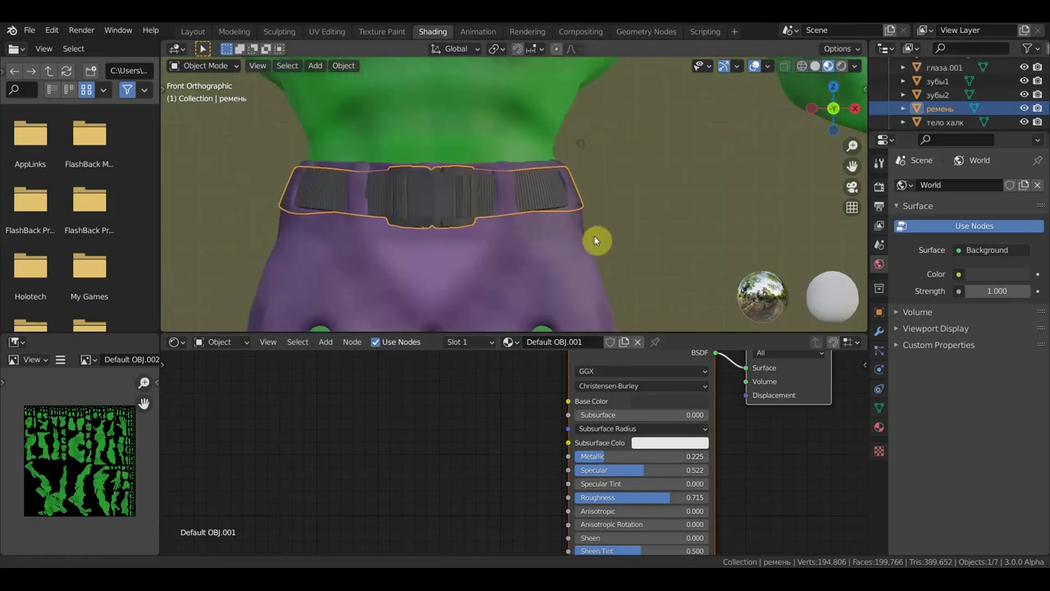
scroll(533, 263, up, 2)
scroll(392, 264, up, 2)
click(392, 265)
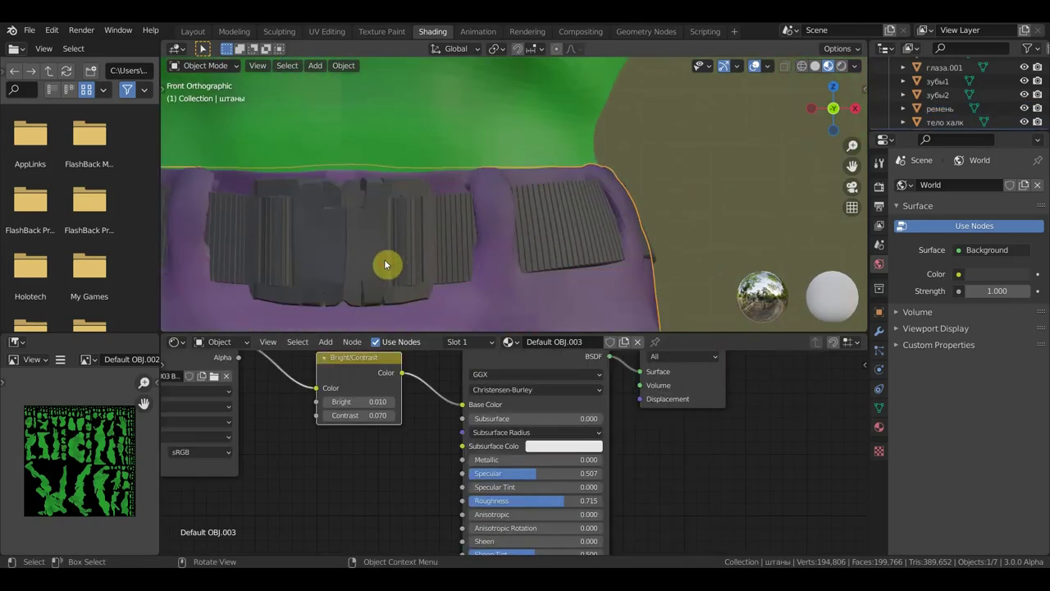
click(193, 32)
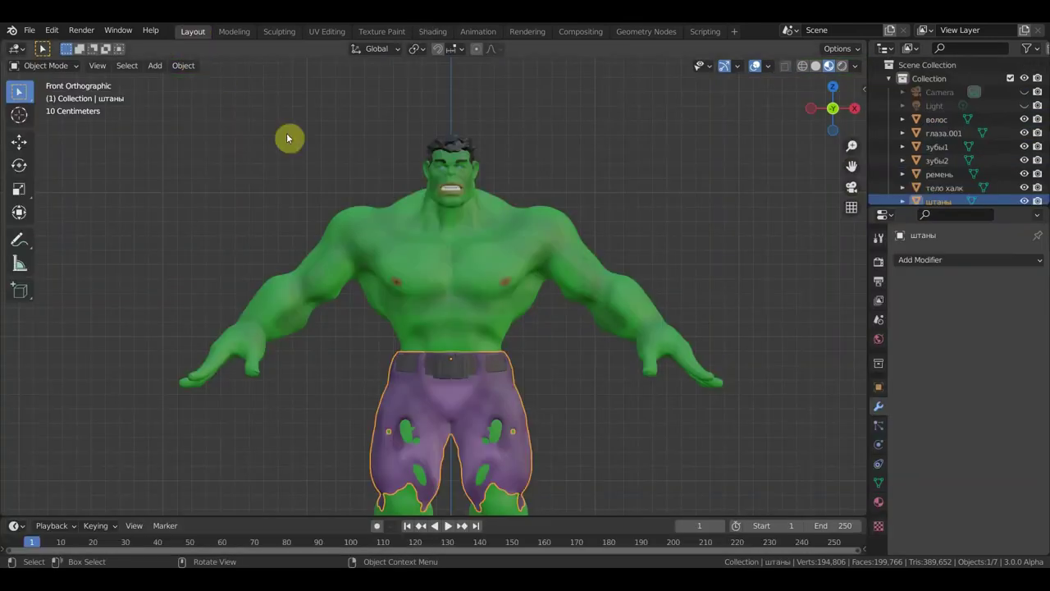
Put the belt into Edit Mode, frame the torso and deselect all its vertices.
click(448, 371)
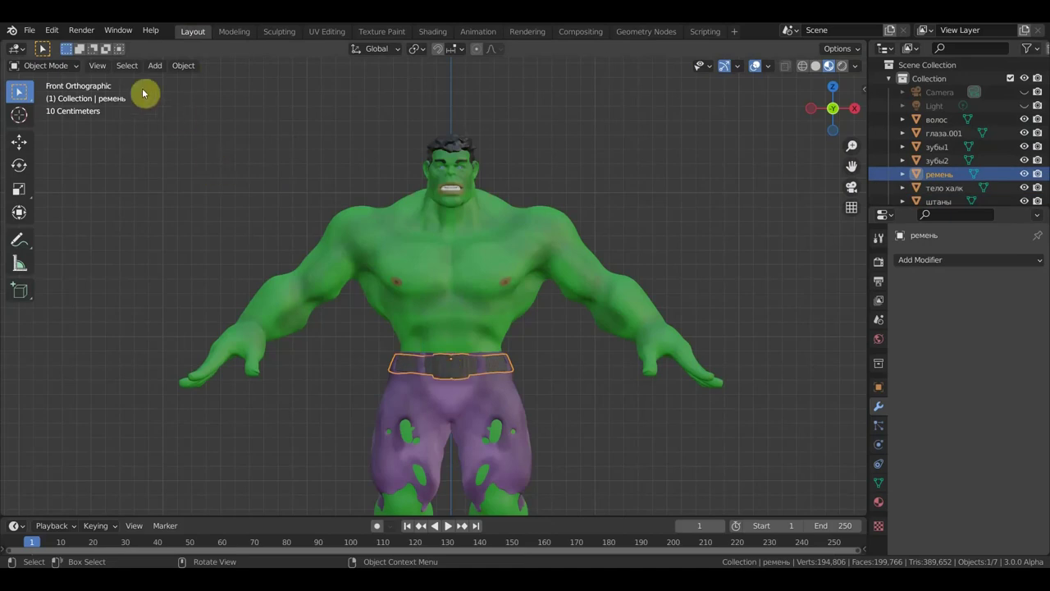
click(59, 65)
click(59, 99)
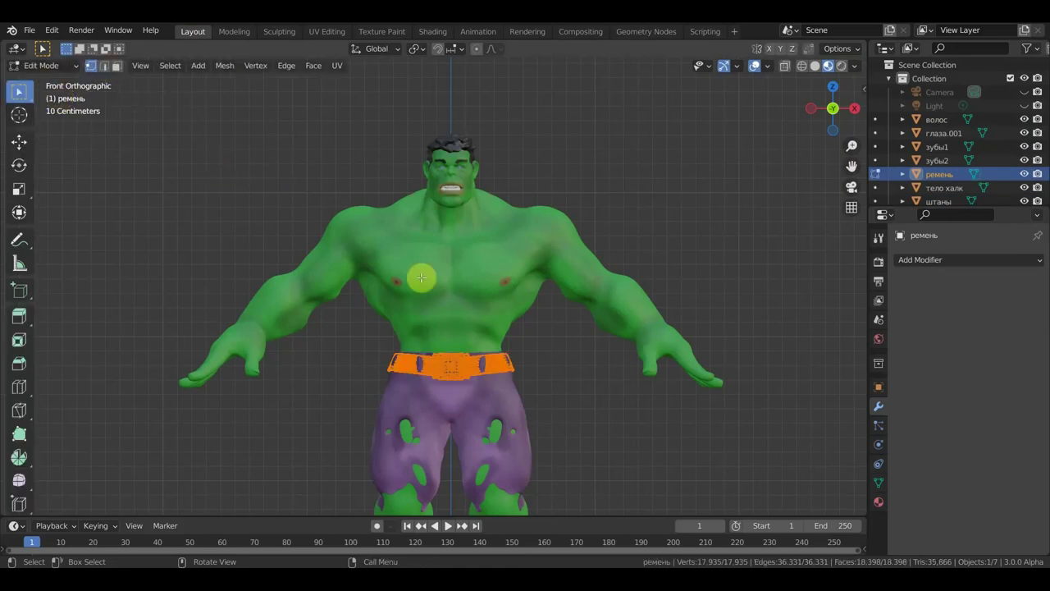
scroll(517, 246, up, 5)
shift+middle_drag(663, 357, 650, 237)
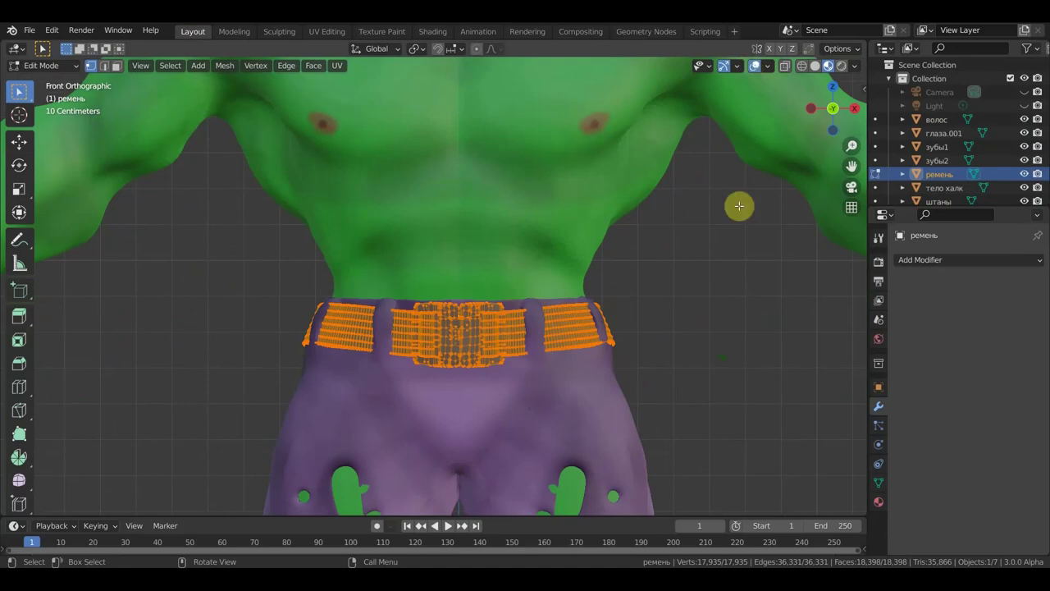
click(731, 281)
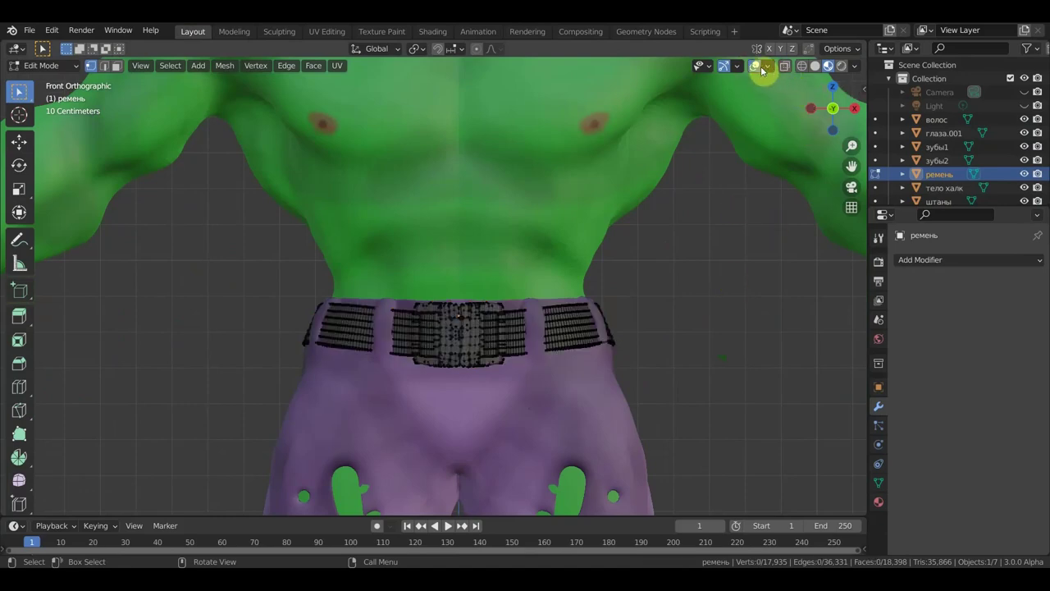
Add a second material slot to the belt with a new material, Material.003.
click(878, 501)
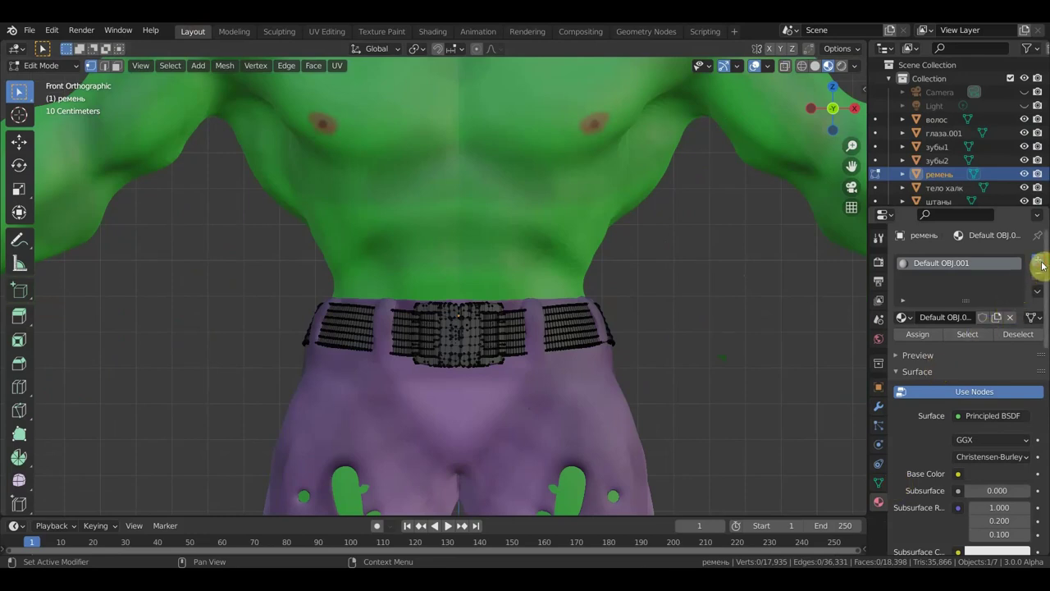
click(1038, 261)
click(970, 344)
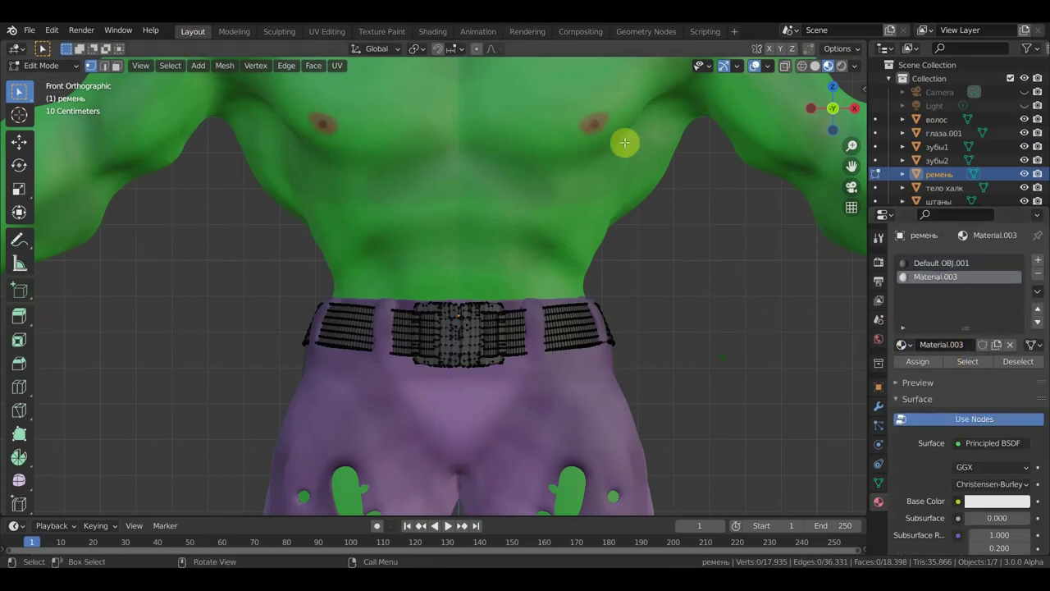
In wireframe view, circle-select just the buckle's vertices at the belt's centre.
click(802, 66)
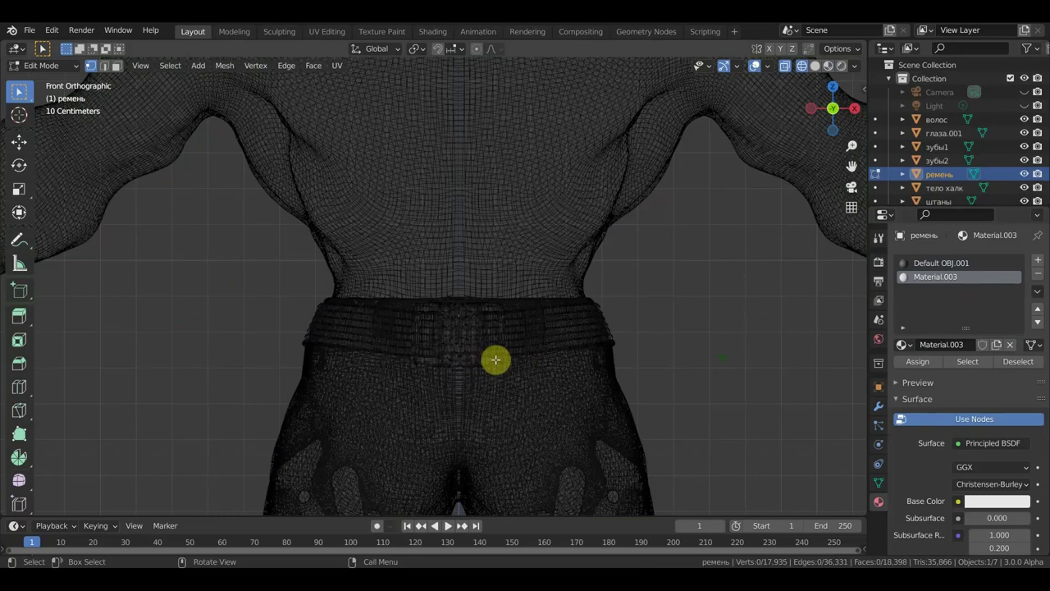
key(c)
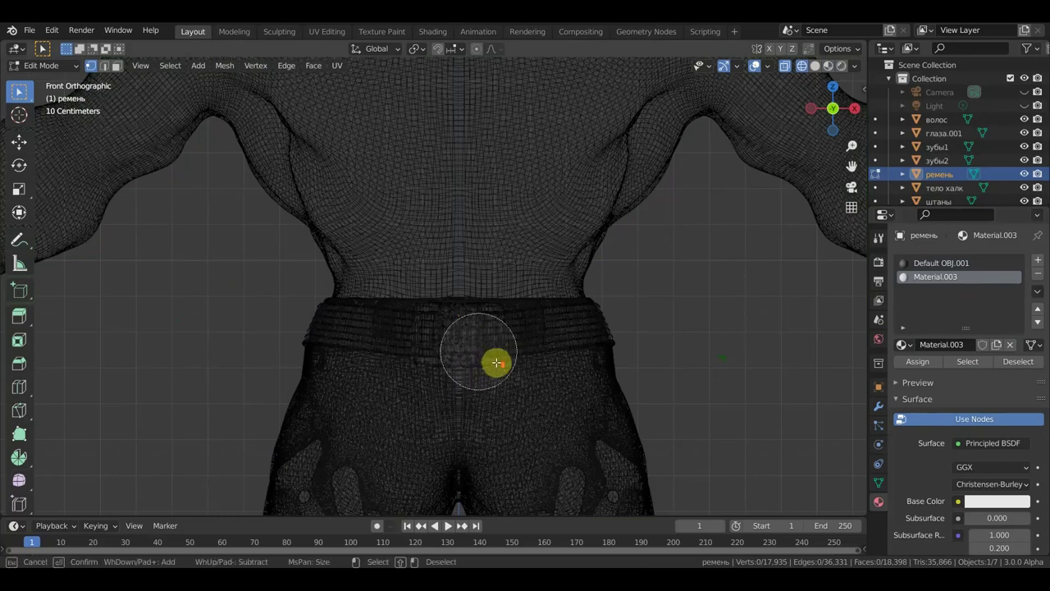
mouse_move(452, 336)
mouse_down()
mouse_move(473, 334)
mouse_move(444, 330)
mouse_up()
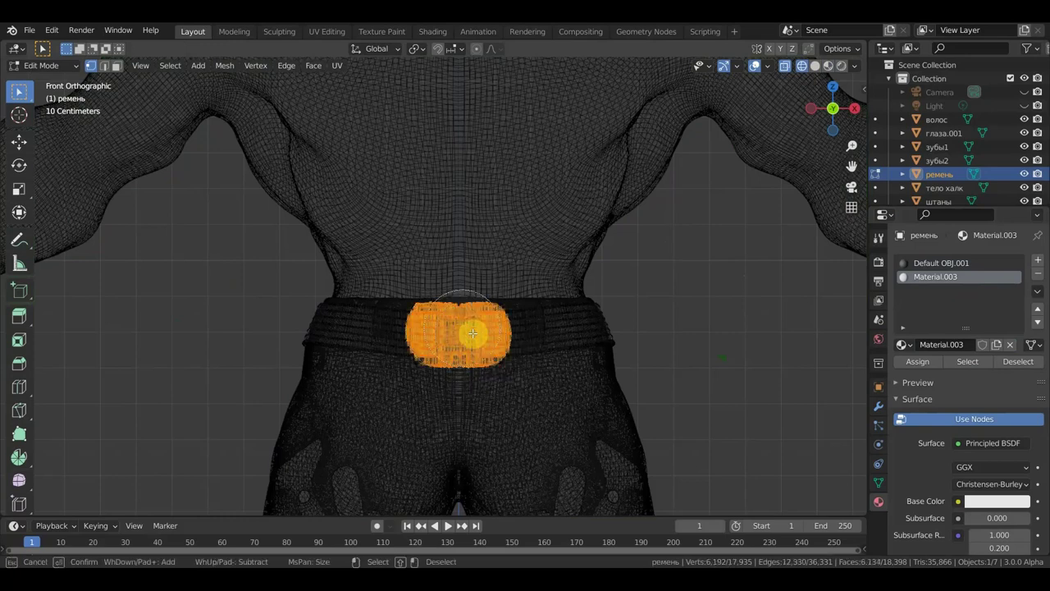
middle_drag(444, 330, 543, 329)
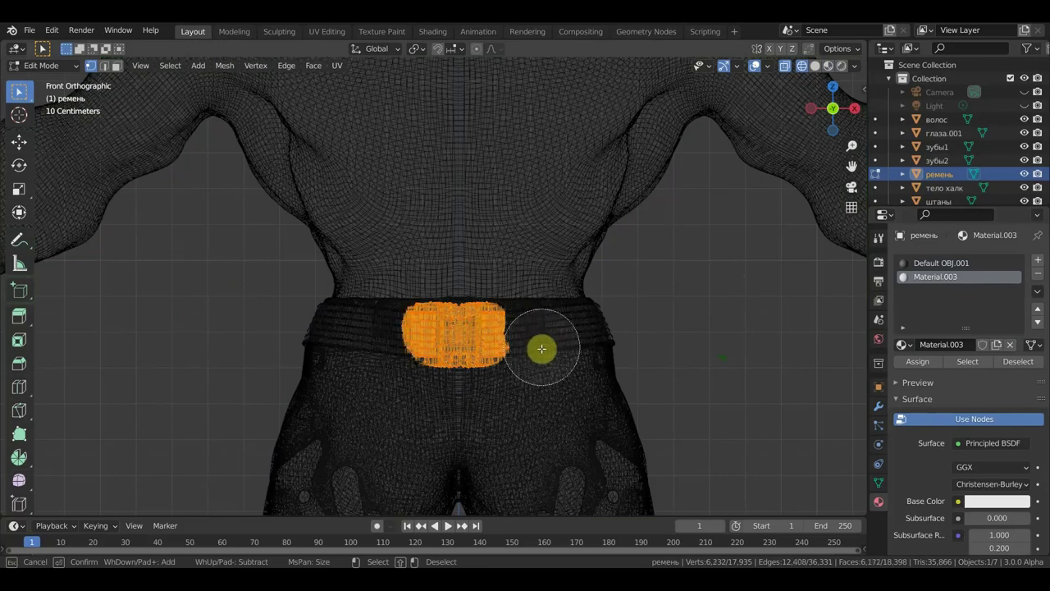
middle_drag(479, 396, 427, 394)
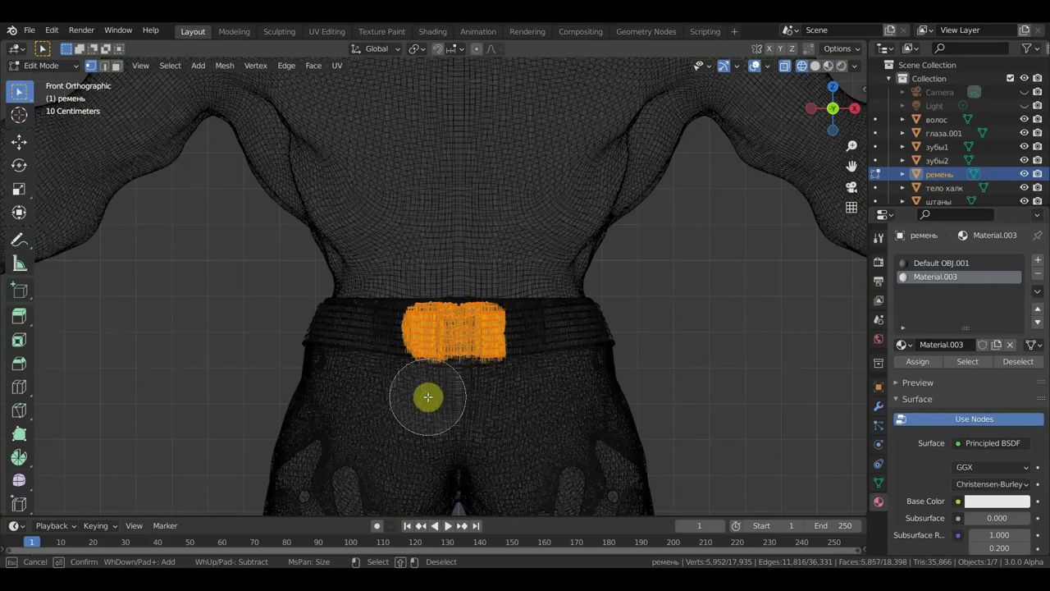
key(Escape)
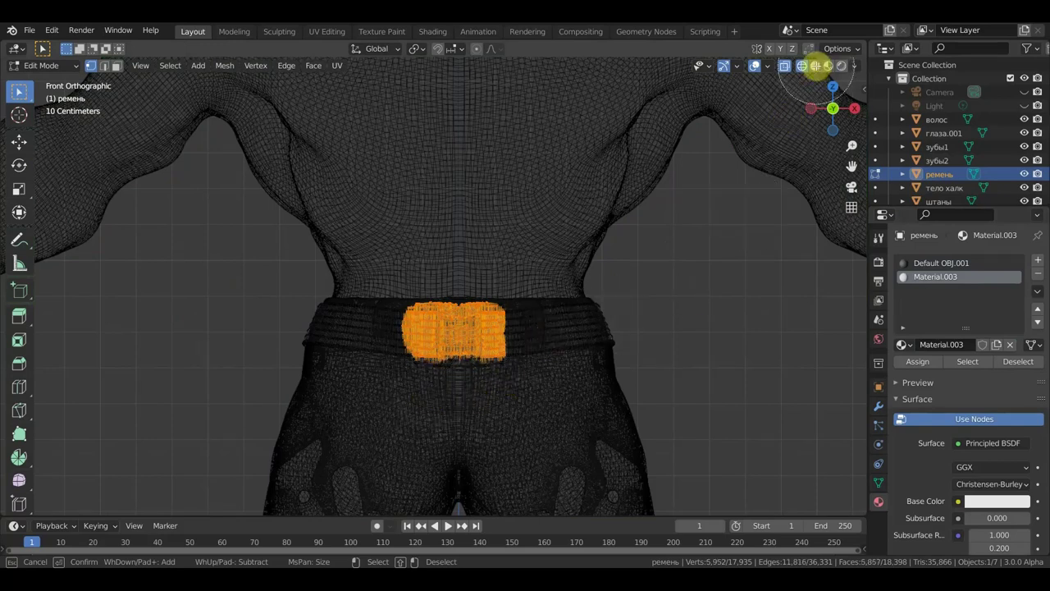
click(814, 66)
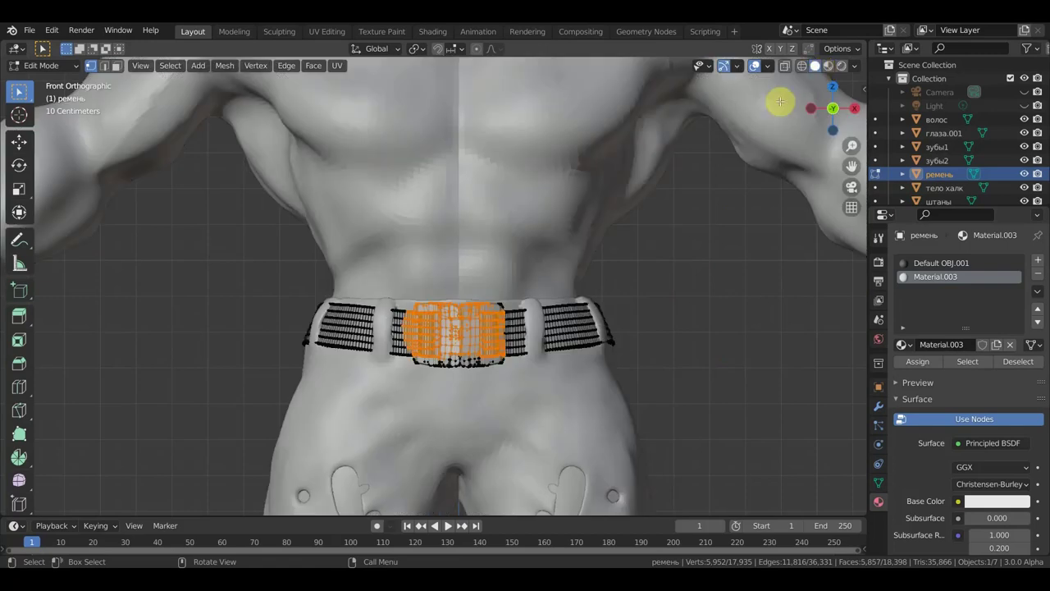
scroll(529, 379, up, 2)
key(c)
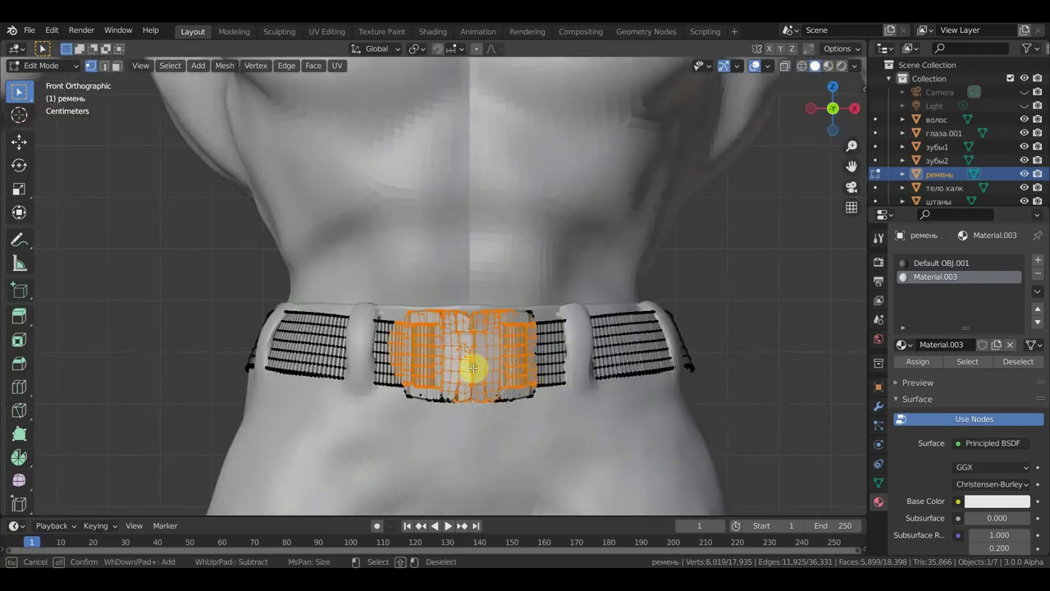
mouse_move(462, 367)
mouse_down()
mouse_move(442, 372)
mouse_move(504, 370)
mouse_move(502, 332)
mouse_move(441, 335)
mouse_up()
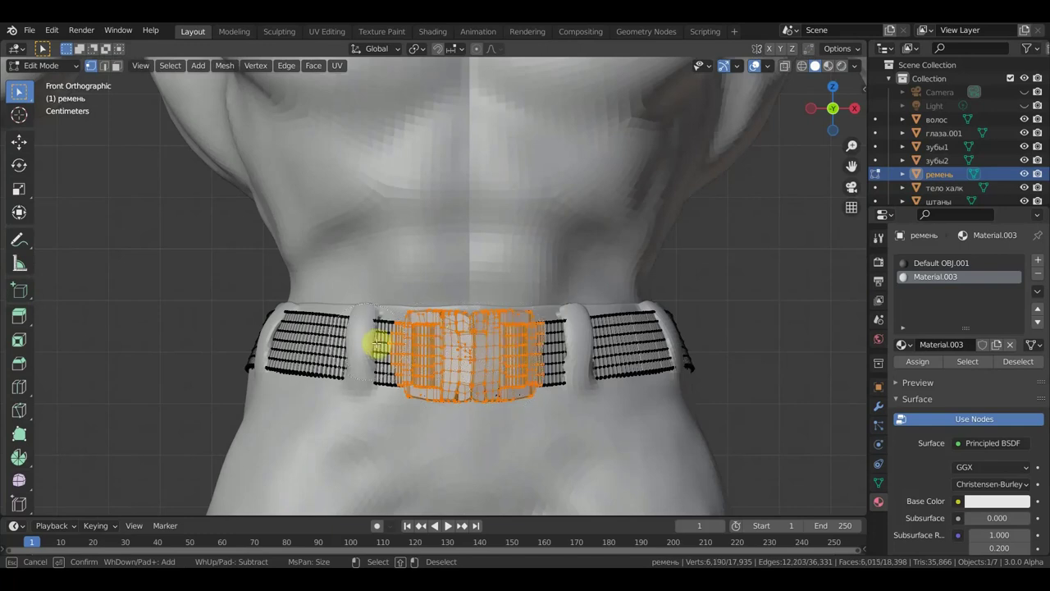
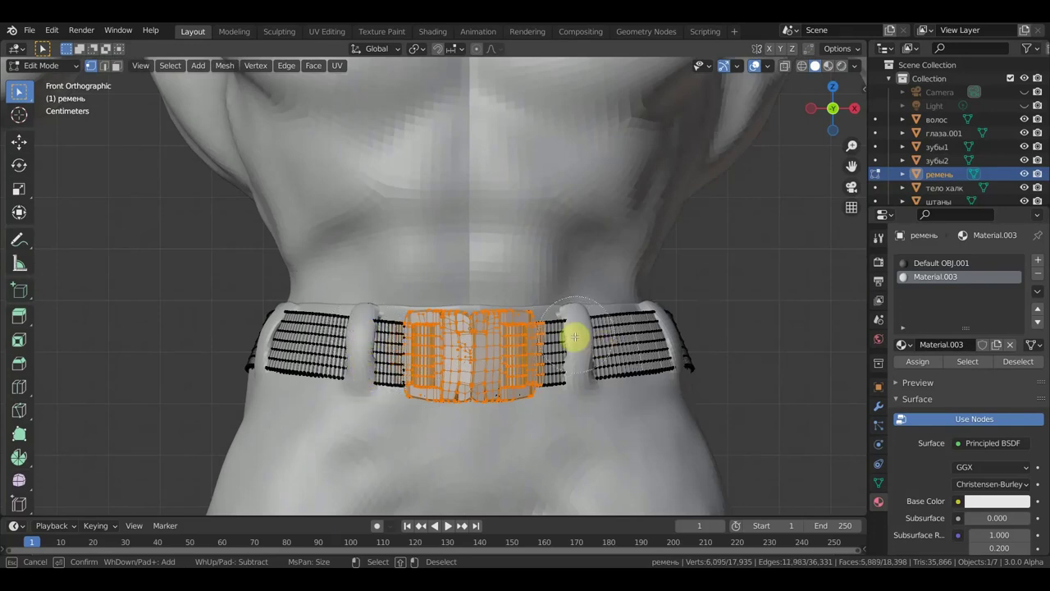
Circle-select to fix the buckle's left-centre vertices in the selection.
scroll(577, 332, up, 3)
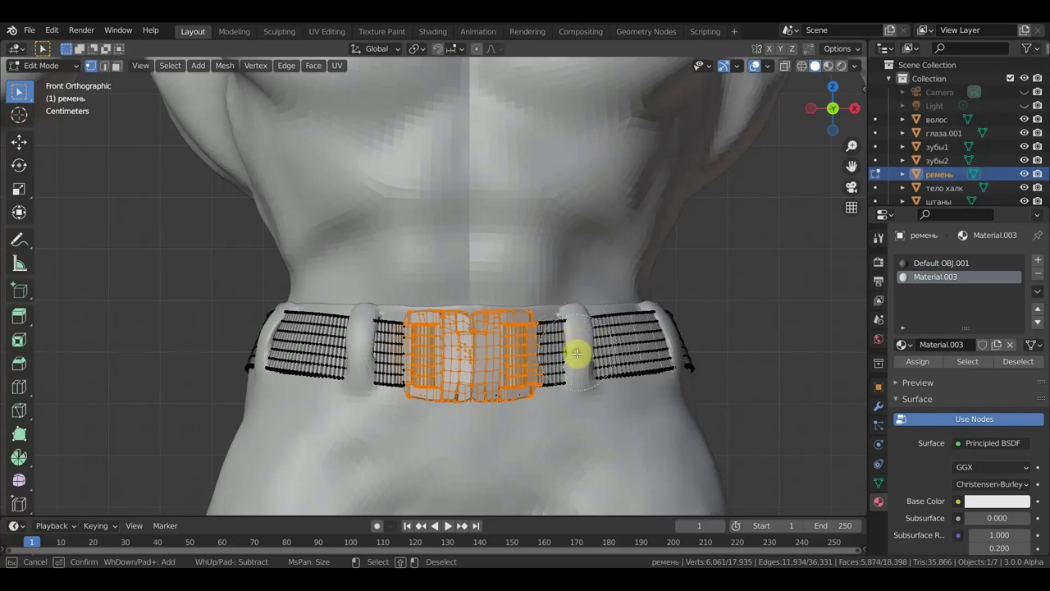
scroll(578, 361, down, 2)
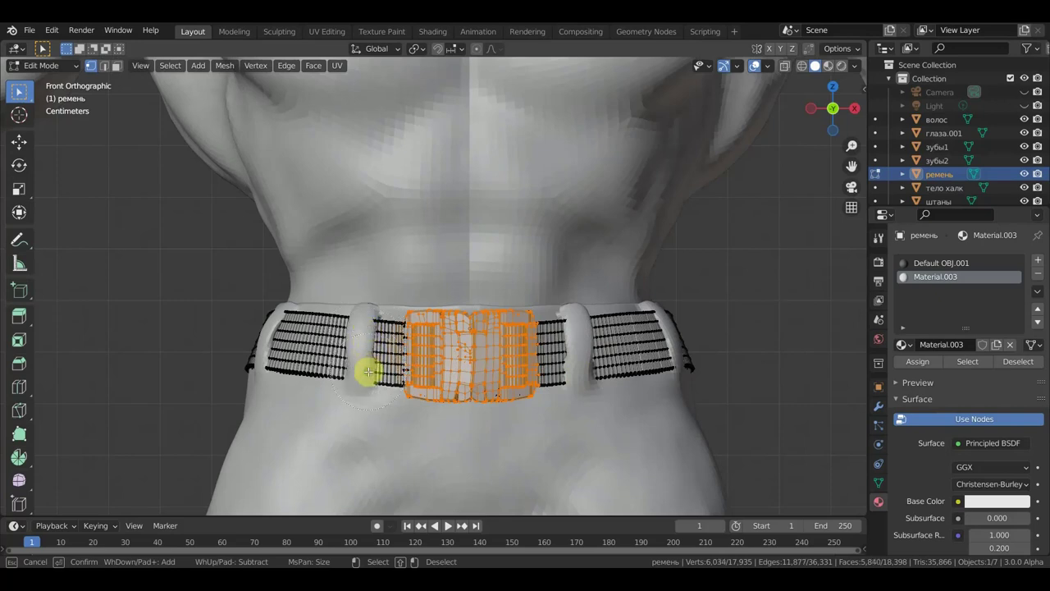
shift+drag(436, 359, 441, 363)
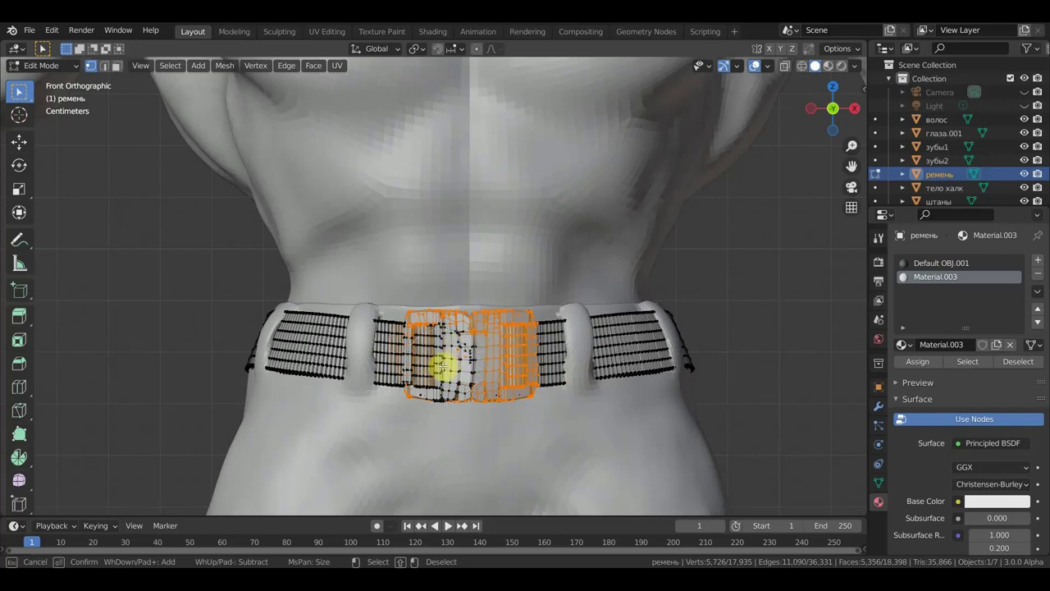
drag(441, 368, 450, 354)
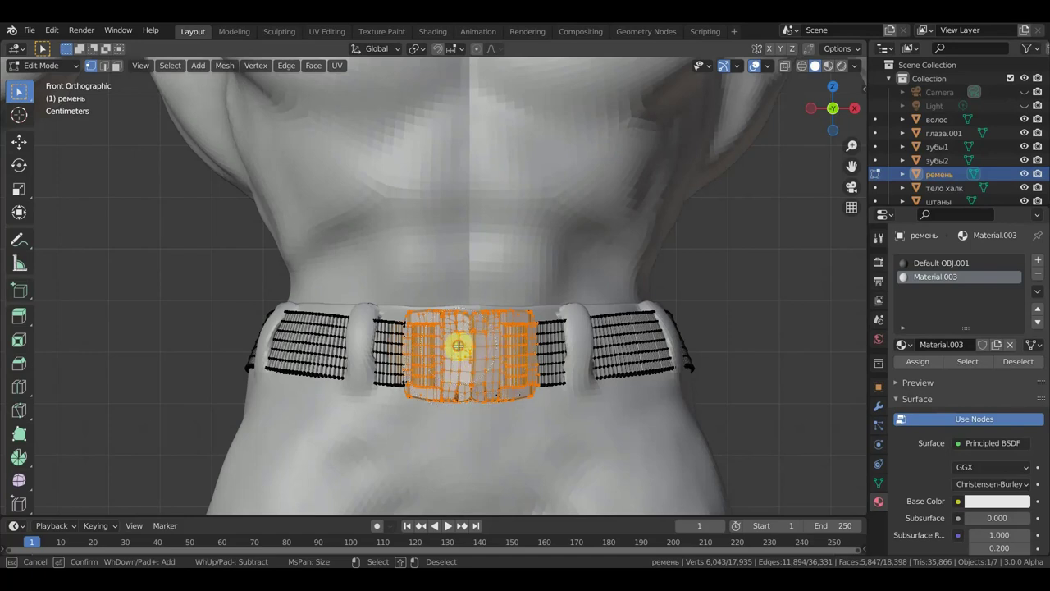
key(Escape)
mouse_move(760, 286)
middle_down()
mouse_move(791, 384)
mouse_move(779, 244)
middle_up()
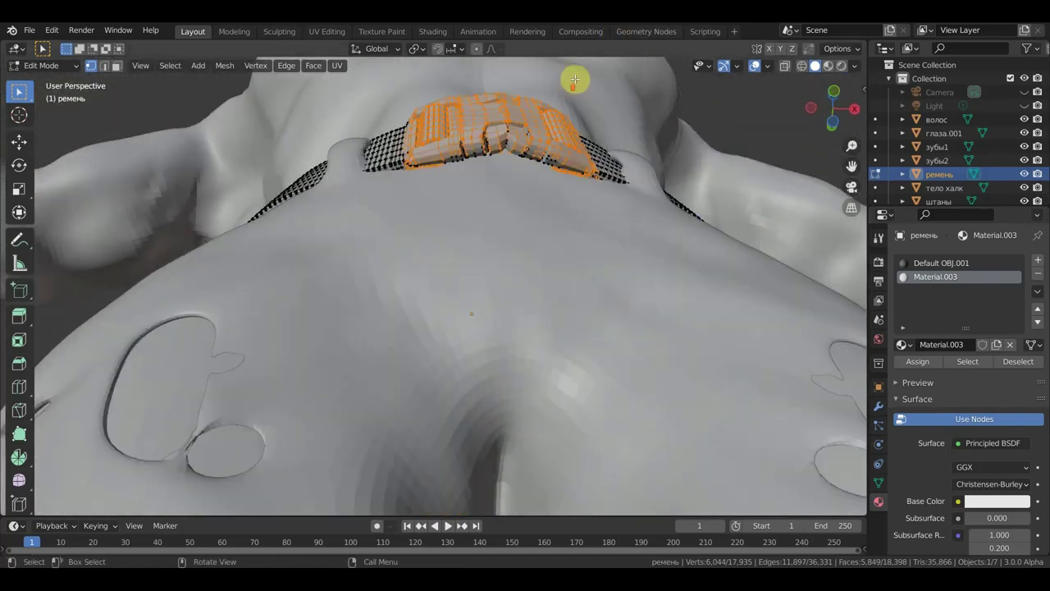
Hide the тело халк body and view the belt from the front.
scroll(563, 84, up, 4)
scroll(561, 85, down, 3)
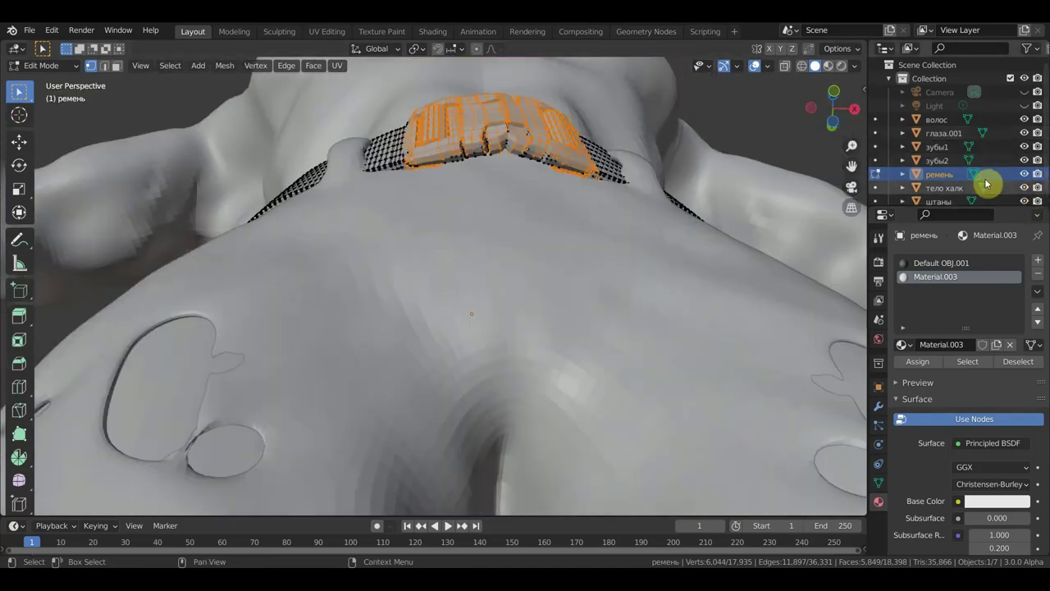
click(1024, 187)
mouse_move(751, 141)
middle_down()
mouse_move(706, 159)
mouse_move(715, 162)
middle_up()
Hide the штаны pants and deselect stray vertices on the left belt band.
click(1024, 201)
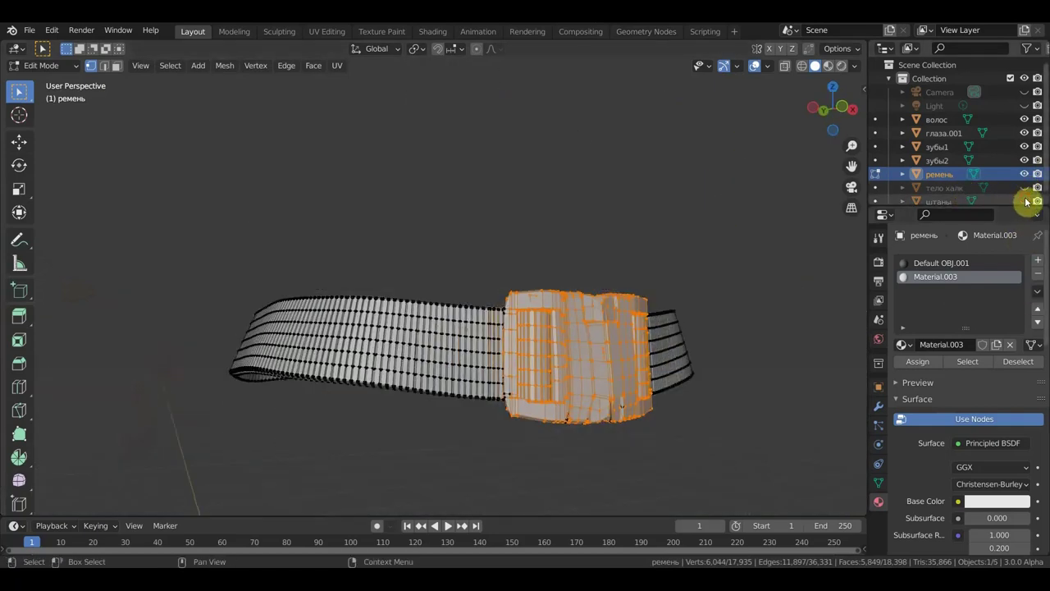
mouse_move(676, 304)
middle_down()
mouse_move(767, 352)
mouse_move(825, 309)
mouse_move(763, 334)
mouse_move(751, 352)
middle_up()
key(c)
middle_drag(321, 330, 324, 237)
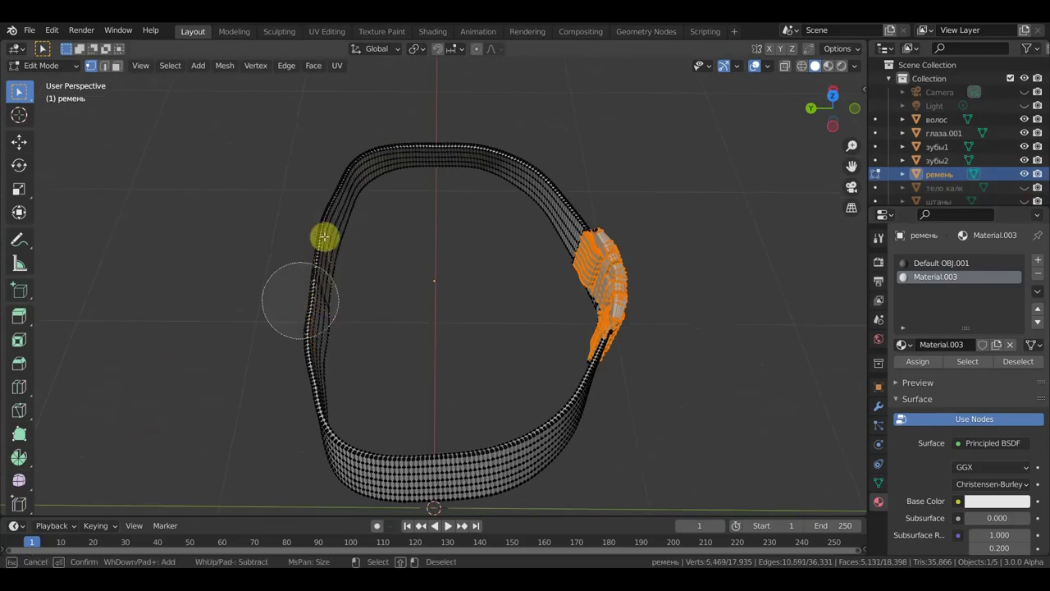
right_click(247, 291)
Deselect more stray vertices along the left band's selection edge.
mouse_move(278, 270)
middle_down()
mouse_move(352, 244)
mouse_move(354, 210)
mouse_move(335, 206)
middle_up()
key(c)
mouse_move(345, 405)
mouse_down()
mouse_move(344, 424)
mouse_move(277, 303)
mouse_move(281, 335)
mouse_move(321, 350)
mouse_move(369, 328)
mouse_move(383, 337)
mouse_up()
right_click(383, 337)
mouse_move(355, 330)
middle_down()
mouse_move(366, 342)
mouse_move(295, 366)
mouse_move(239, 352)
middle_up()
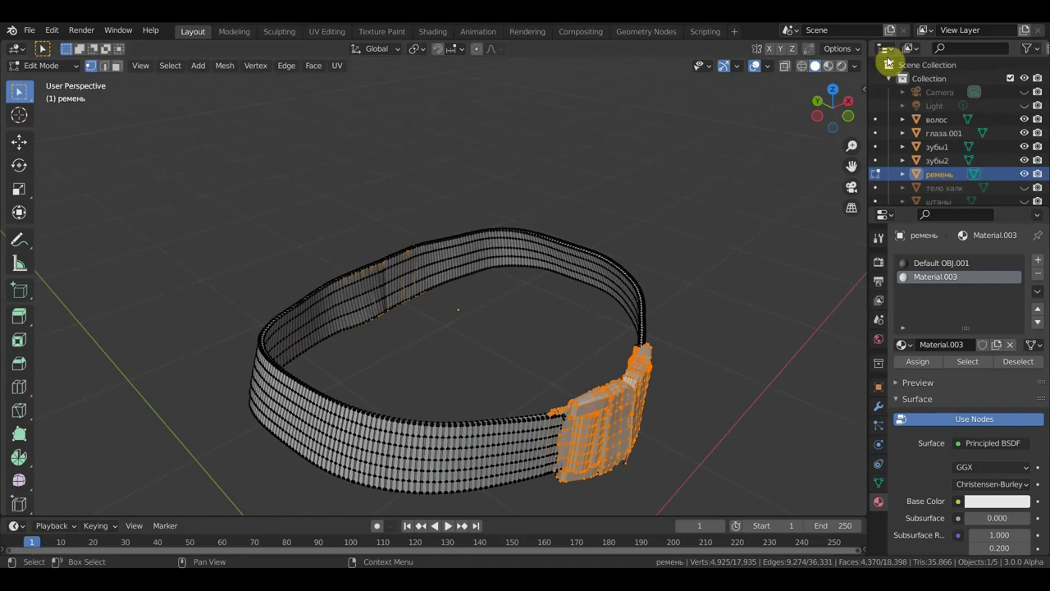
Turn on see-through wireframe and clear the remaining stray patch on the left band.
click(802, 66)
key(c)
mouse_move(428, 274)
shift+mouse_down()
mouse_move(387, 282)
mouse_move(324, 328)
mouse_move(320, 251)
shift+mouse_up()
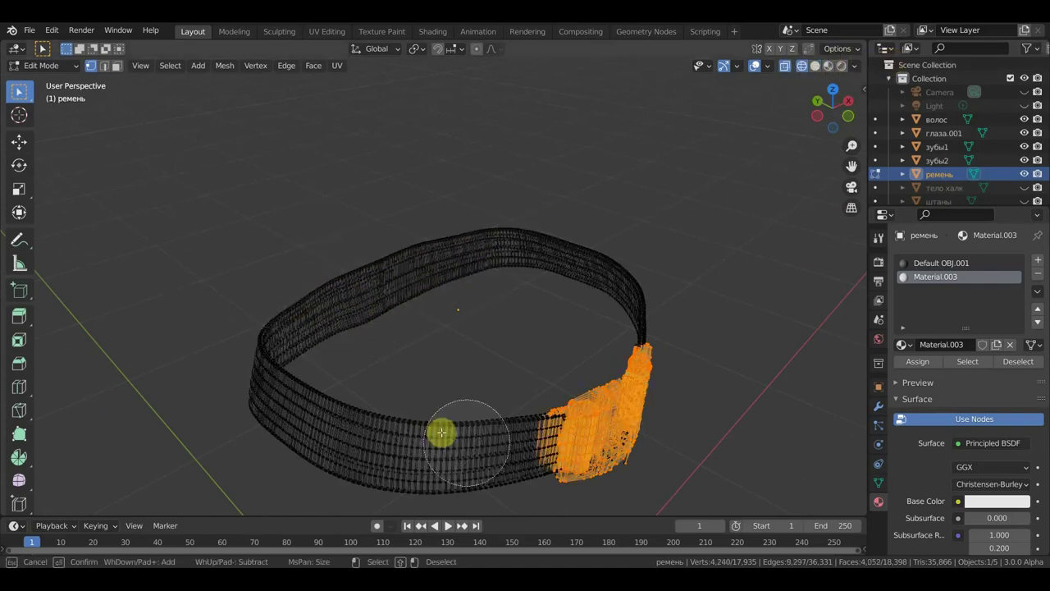
mouse_move(518, 430)
shift+mouse_down()
mouse_move(512, 458)
mouse_move(528, 387)
shift+mouse_up()
right_click(755, 255)
mouse_move(755, 256)
middle_down()
mouse_move(853, 347)
mouse_move(24, 331)
mouse_move(52, 287)
middle_up()
mouse_move(65, 249)
middle_down()
mouse_move(140, 225)
mouse_move(298, 298)
middle_up()
Add the missing buckle vertices so the whole buckle is selected.
scroll(308, 295, up, 3)
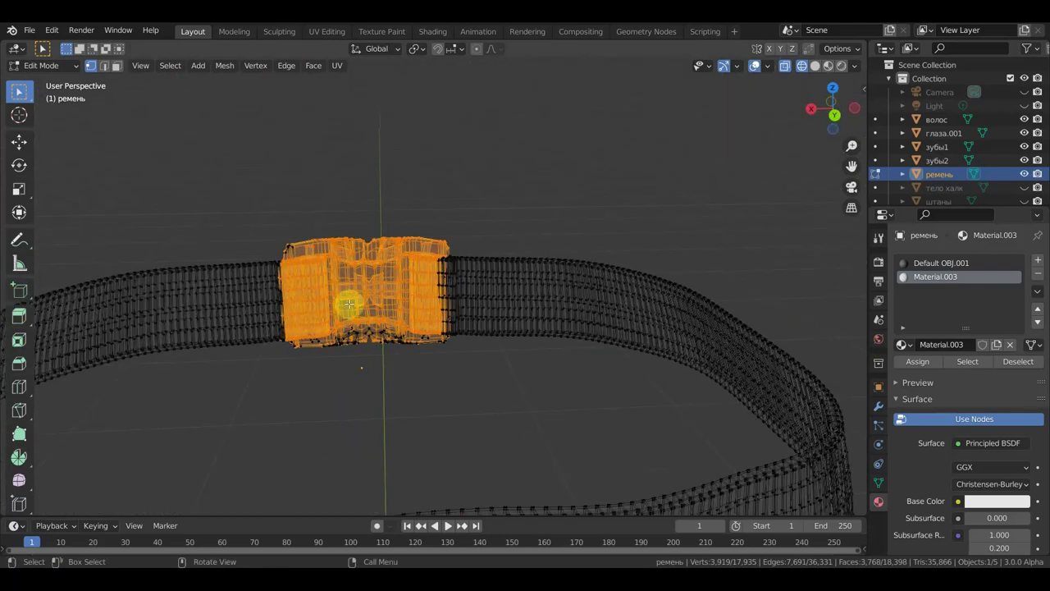
key(c)
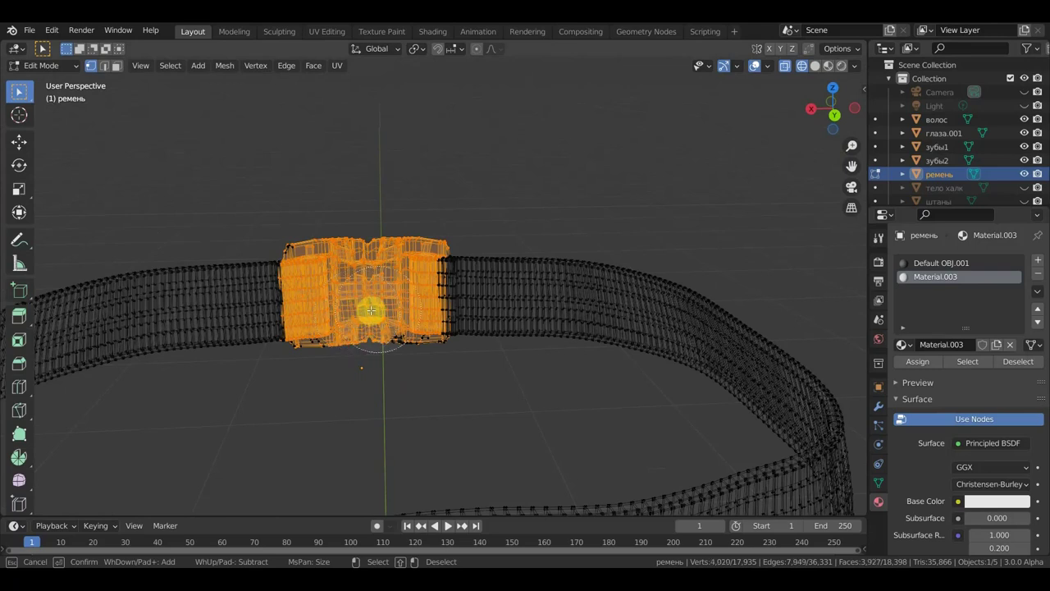
scroll(398, 328, up, 3)
drag(398, 328, 400, 312)
mouse_move(402, 269)
mouse_down()
mouse_move(334, 288)
mouse_move(333, 329)
mouse_move(363, 246)
mouse_move(509, 192)
mouse_move(406, 320)
mouse_move(425, 263)
mouse_move(407, 265)
mouse_up()
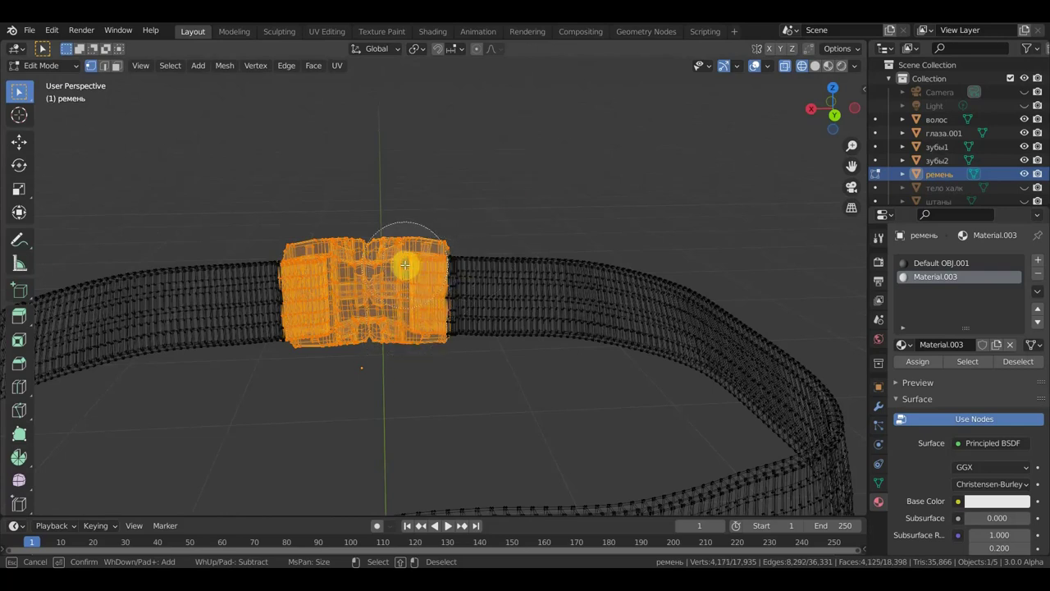
right_click(490, 195)
mouse_move(511, 172)
middle_down()
mouse_move(418, 244)
mouse_move(157, 147)
mouse_move(275, 219)
middle_up()
scroll(183, 165, down, 5)
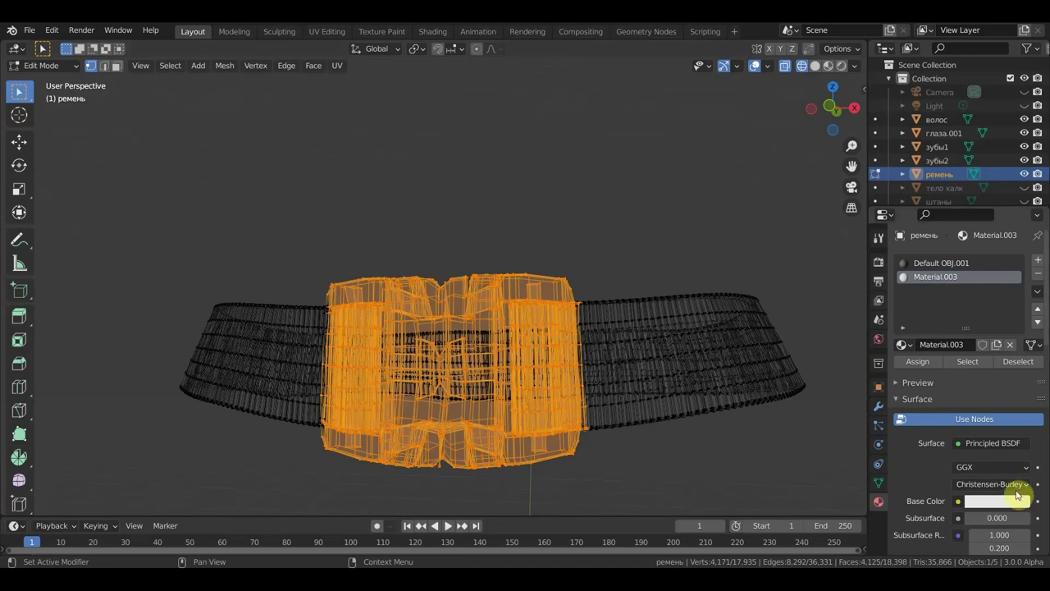
Darken Material.003's base colour to value 0.343.
click(1004, 507)
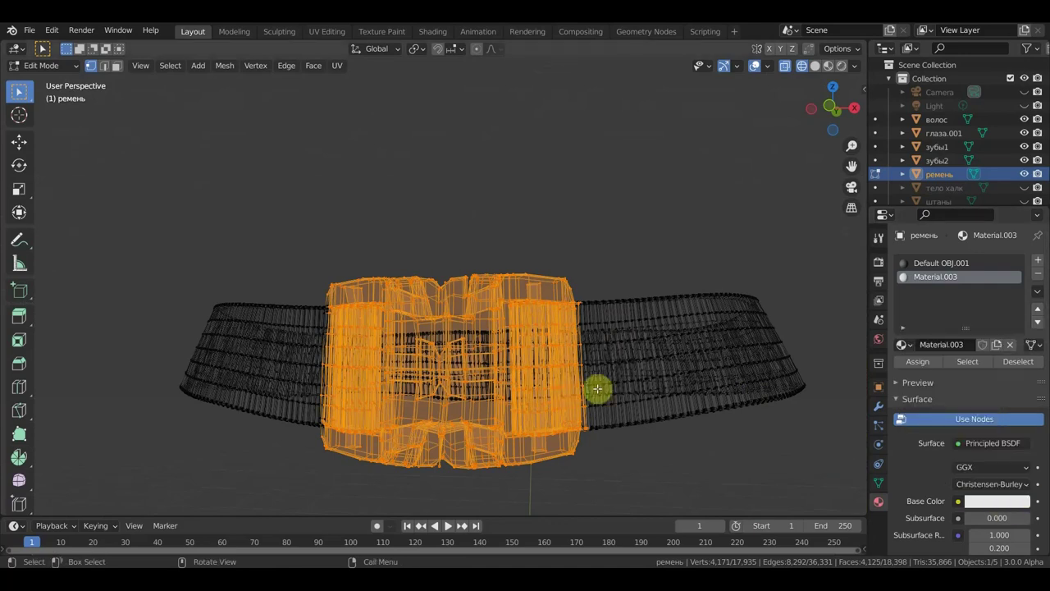
click(982, 502)
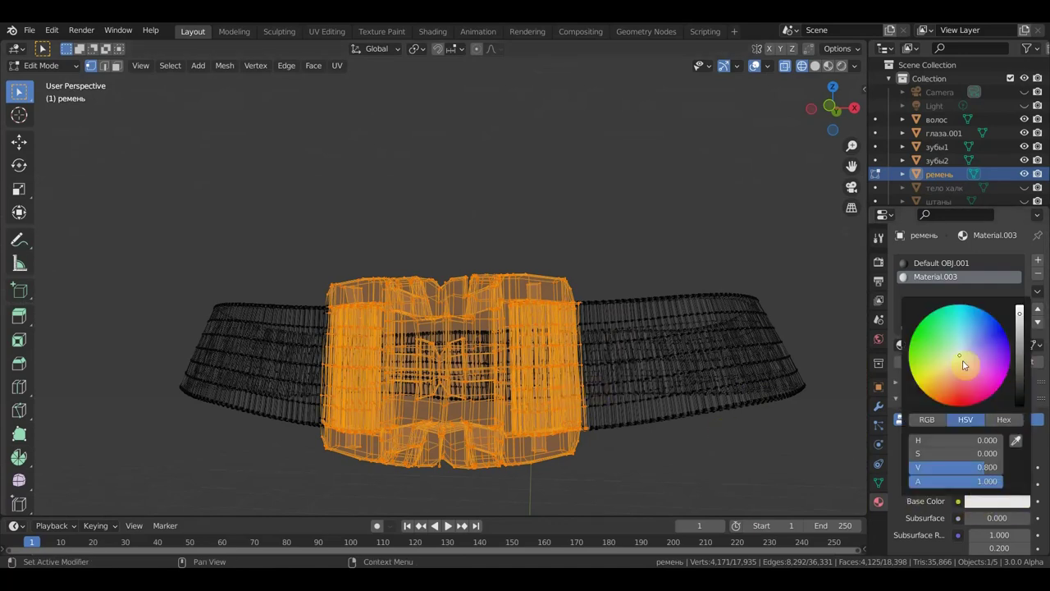
mouse_move(977, 467)
mouse_down()
mouse_move(932, 467)
mouse_move(963, 467)
mouse_up()
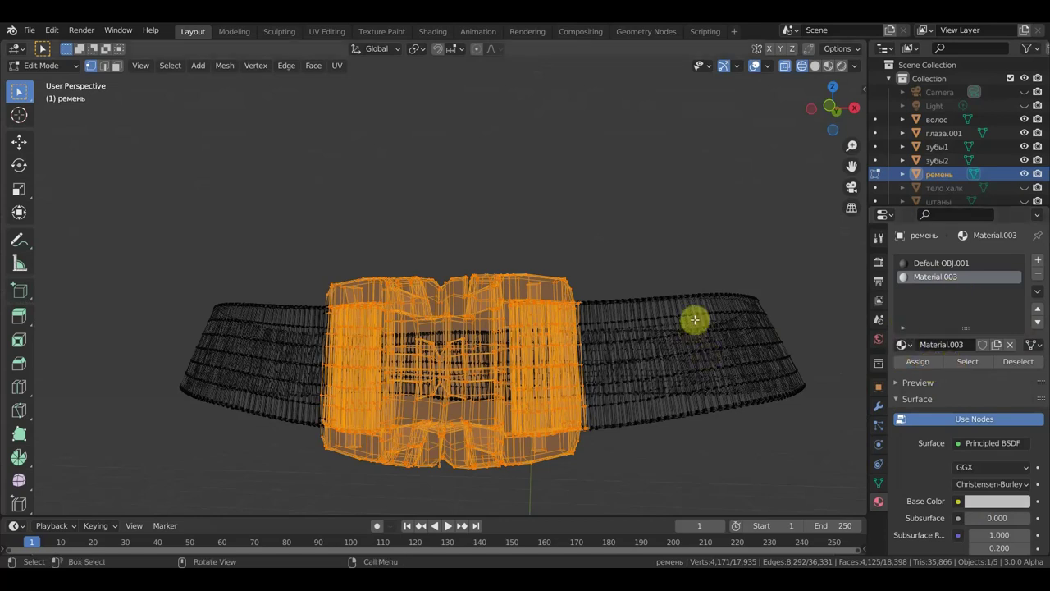
In Object Mode with Material Preview, front view, unhide the тело халк body and штаны pants.
click(57, 66)
click(61, 80)
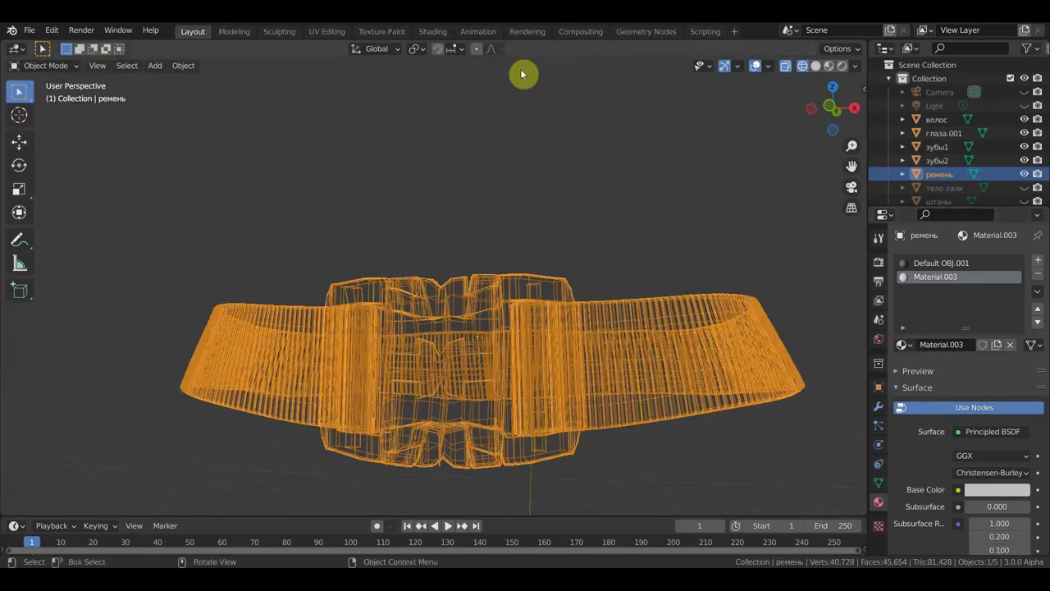
click(830, 66)
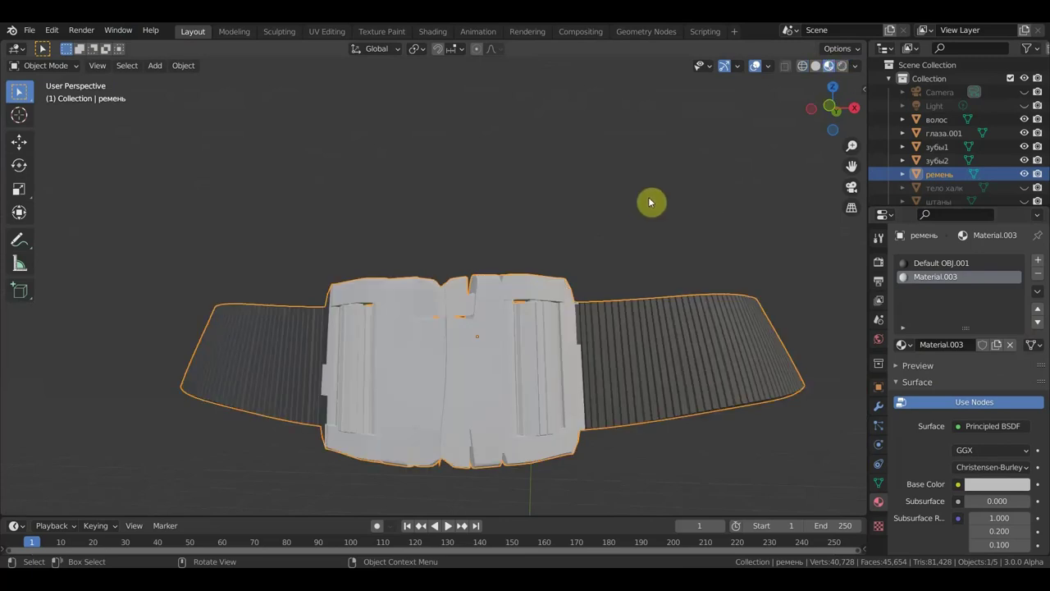
key(KP_1)
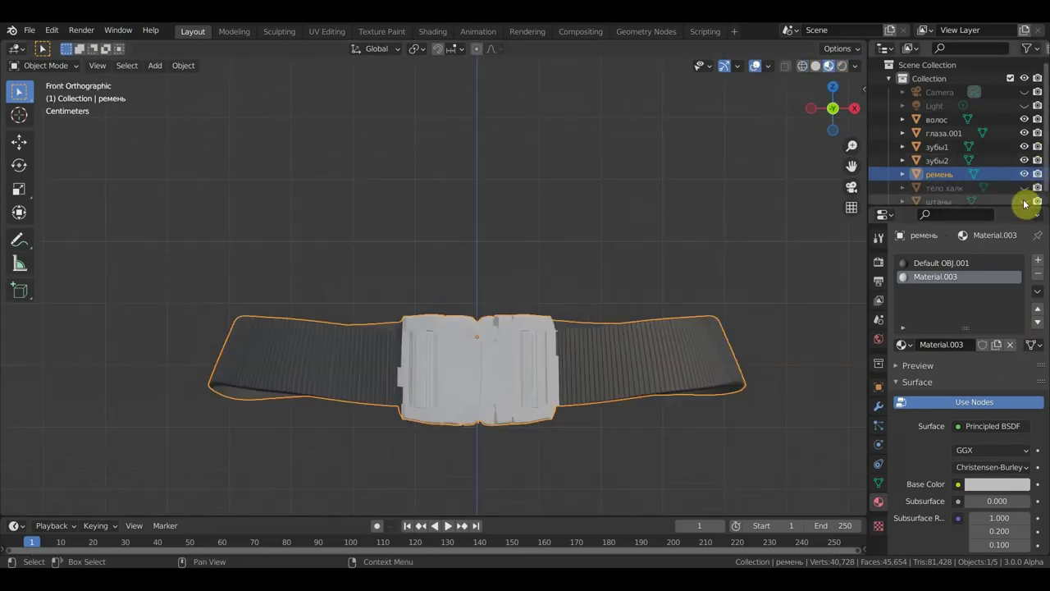
click(1024, 188)
click(1024, 201)
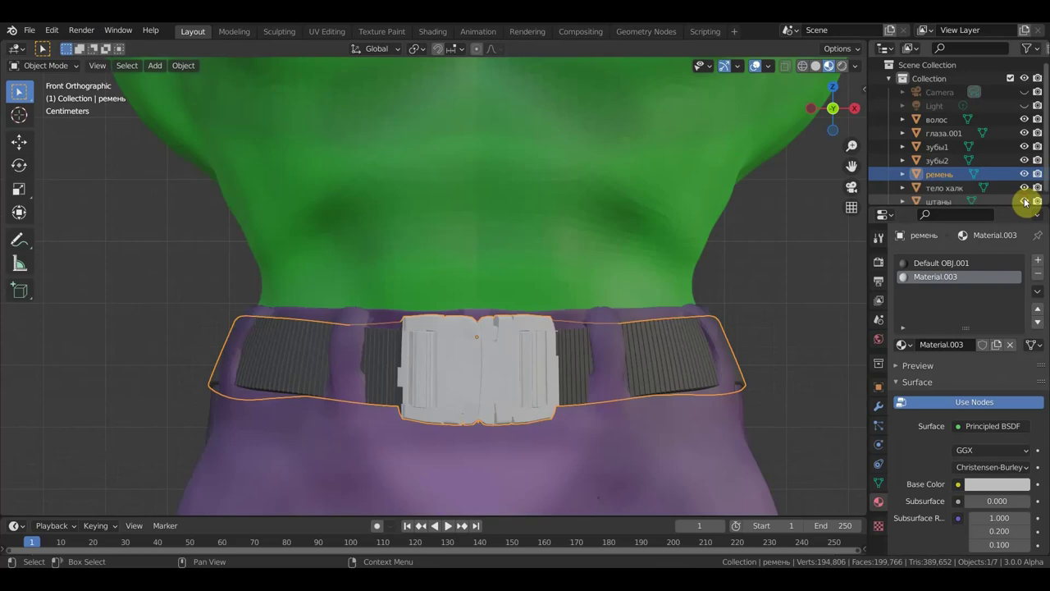
scroll(1026, 201, down, 1)
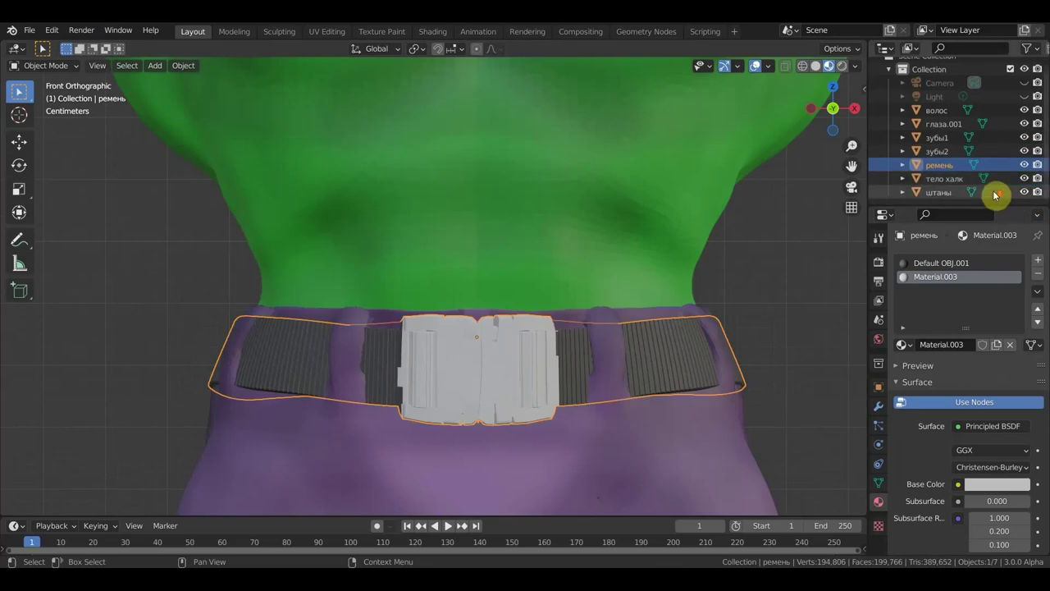
Select the зубы2 teeth object and zoom in on the Hulk's head.
click(938, 151)
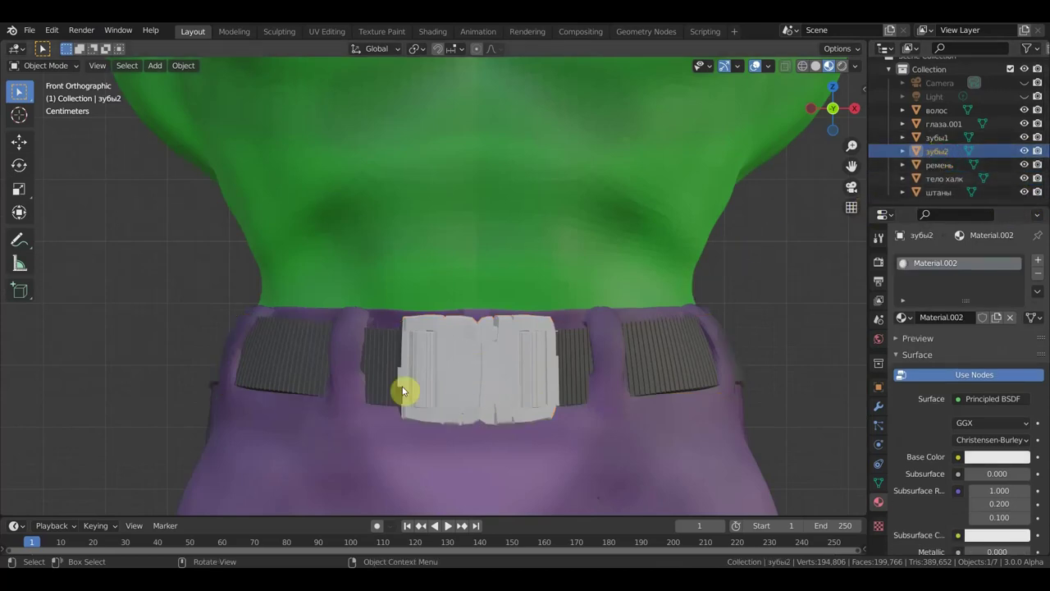
scroll(786, 285, up, 4)
scroll(786, 285, down, 10)
shift+middle_drag(723, 197, 750, 352)
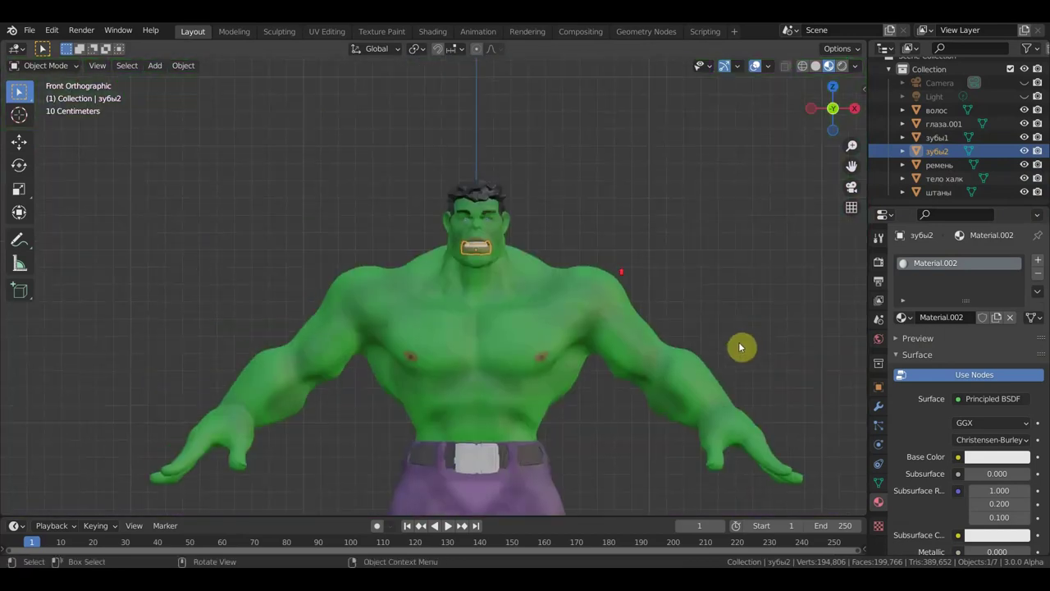
scroll(613, 259, up, 6)
mouse_move(772, 154)
shift+middle_down()
mouse_move(680, 298)
mouse_move(587, 327)
shift+middle_up()
scroll(648, 289, up, 4)
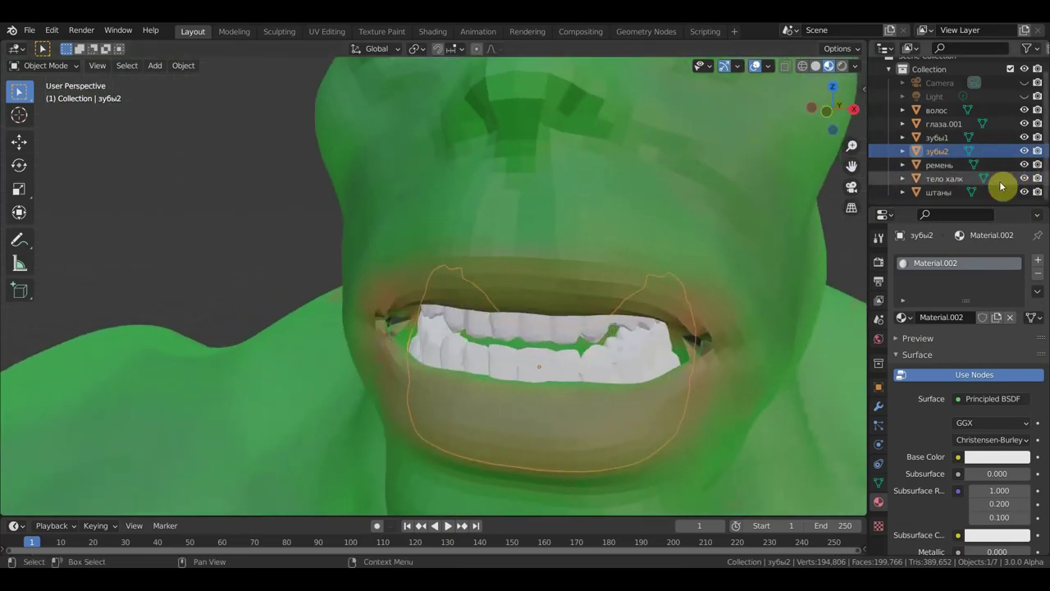
Hide the тело халк body to expose the teeth and switch to the Shading workspace.
click(1023, 178)
middle_drag(658, 269, 555, 274)
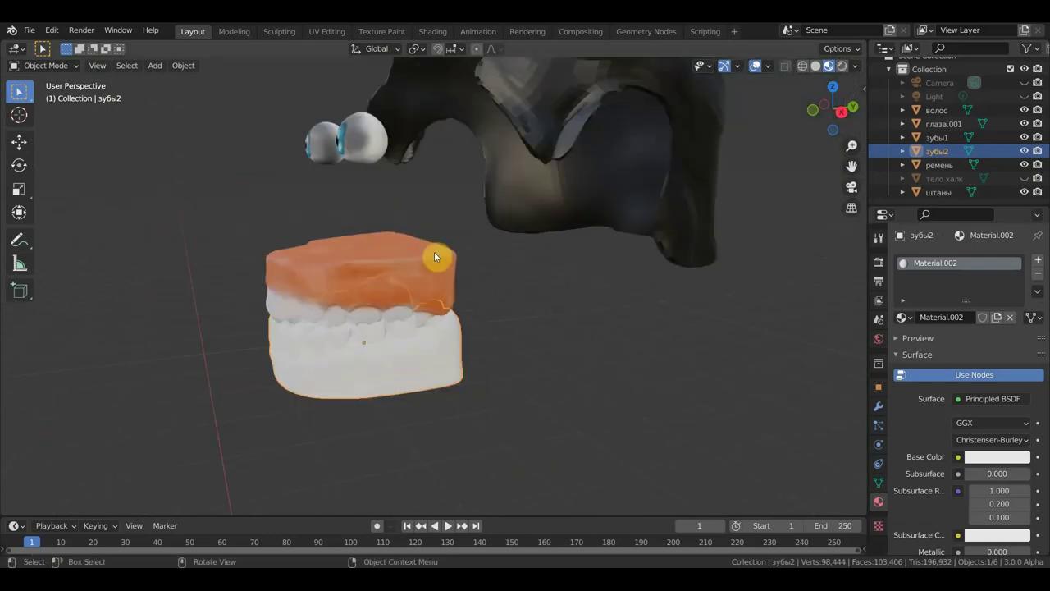
click(433, 31)
scroll(487, 401, down, 1)
Add an Image Texture node to Material.002 and link its Color to Base Color.
scroll(613, 157, down, 4)
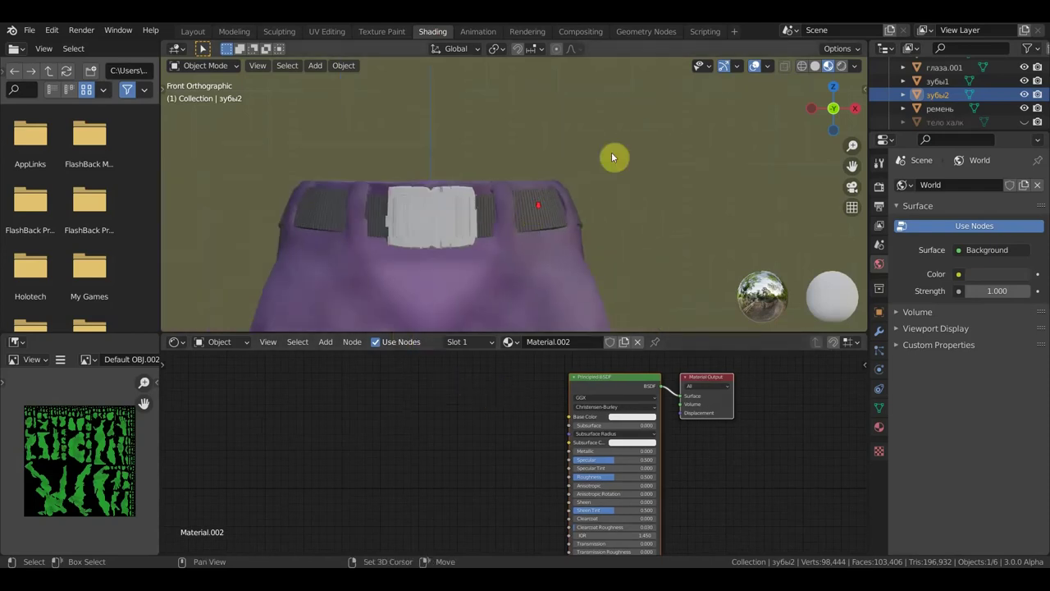
scroll(628, 224, down, 5)
mouse_move(564, 111)
middle_down()
mouse_move(563, 242)
mouse_move(514, 187)
mouse_move(528, 105)
mouse_move(551, 297)
mouse_move(630, 140)
middle_up()
scroll(551, 297, up, 4)
click(326, 341)
mouse_move(347, 419)
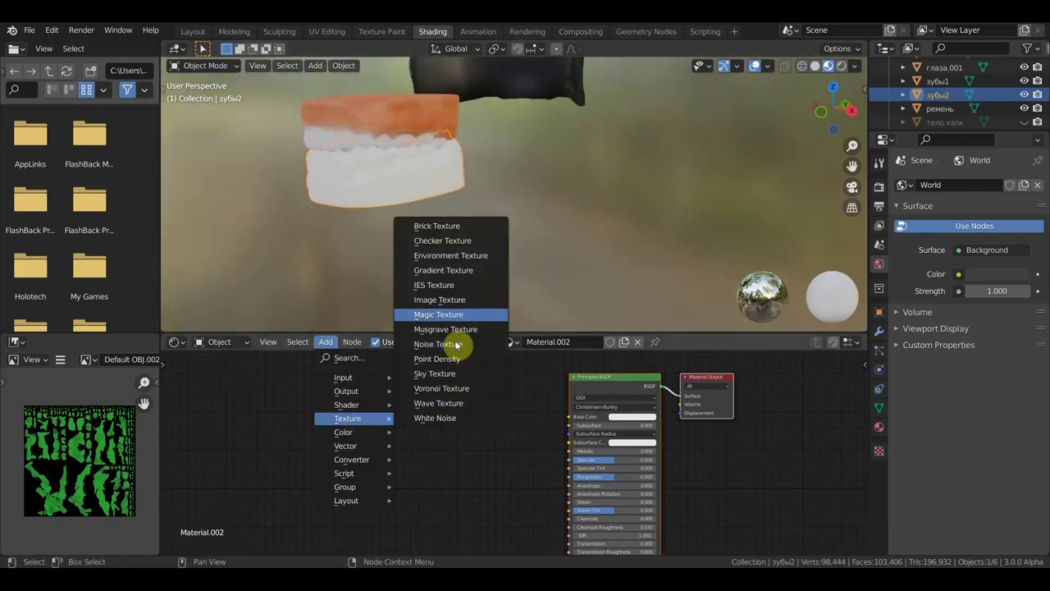
click(444, 300)
click(407, 385)
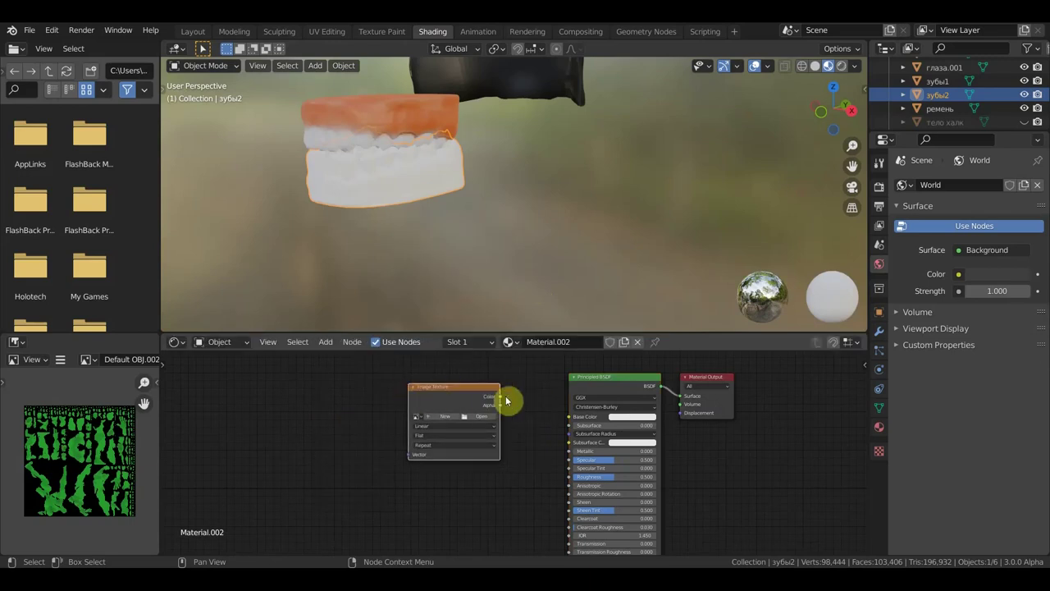
drag(501, 398, 570, 419)
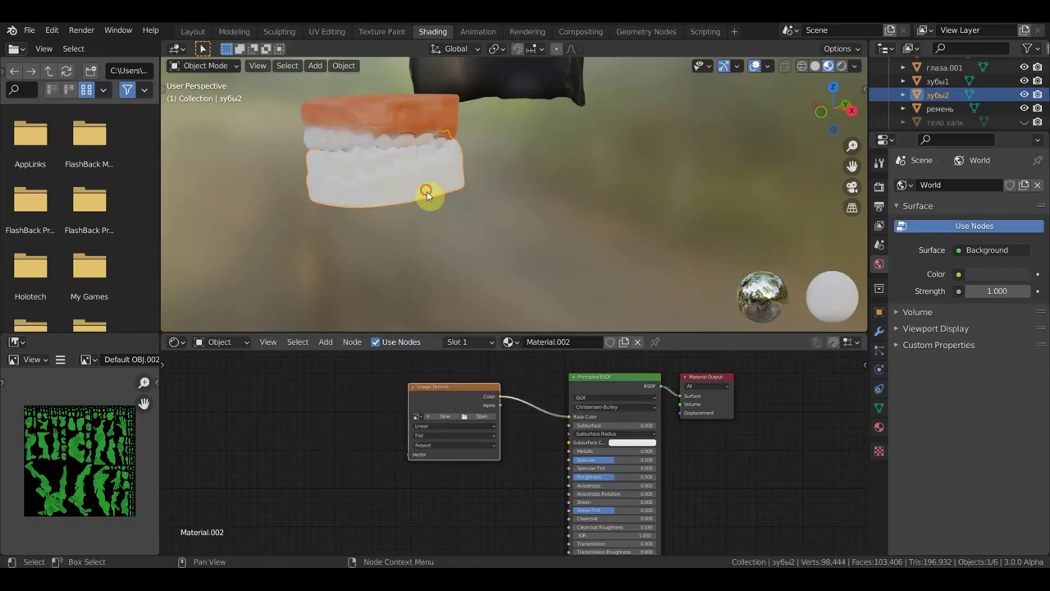
Load teeth2.BMP into the Image Texture node.
scroll(410, 214, up, 5)
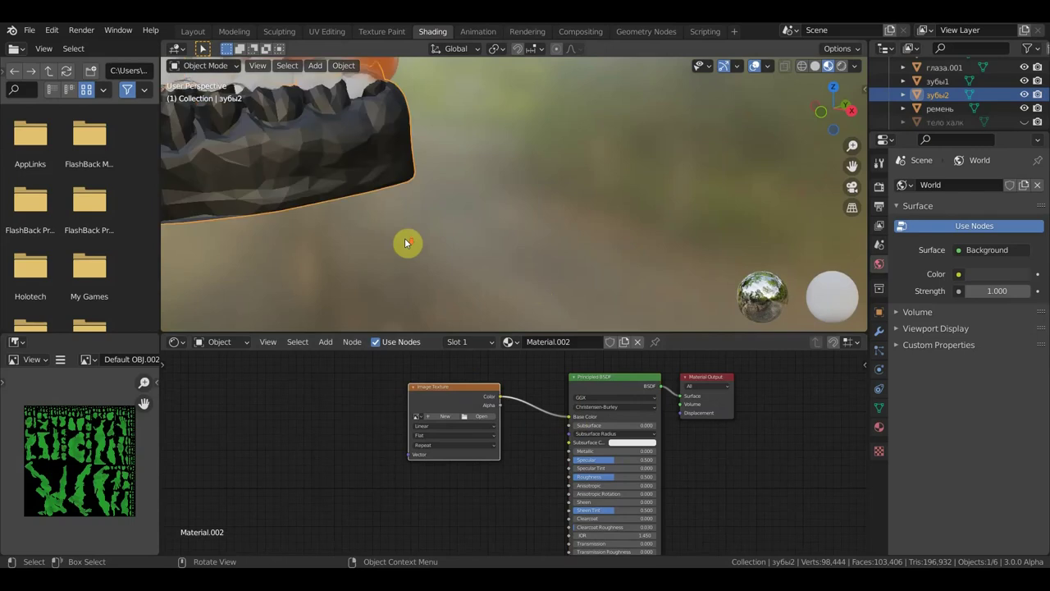
shift+middle_drag(405, 241, 520, 218)
click(484, 416)
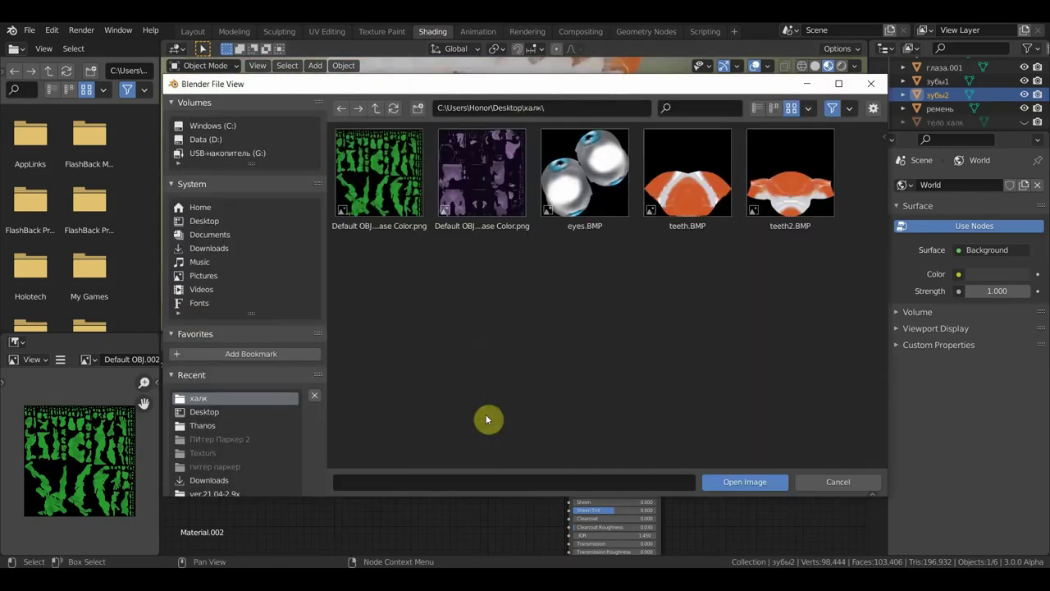
click(778, 191)
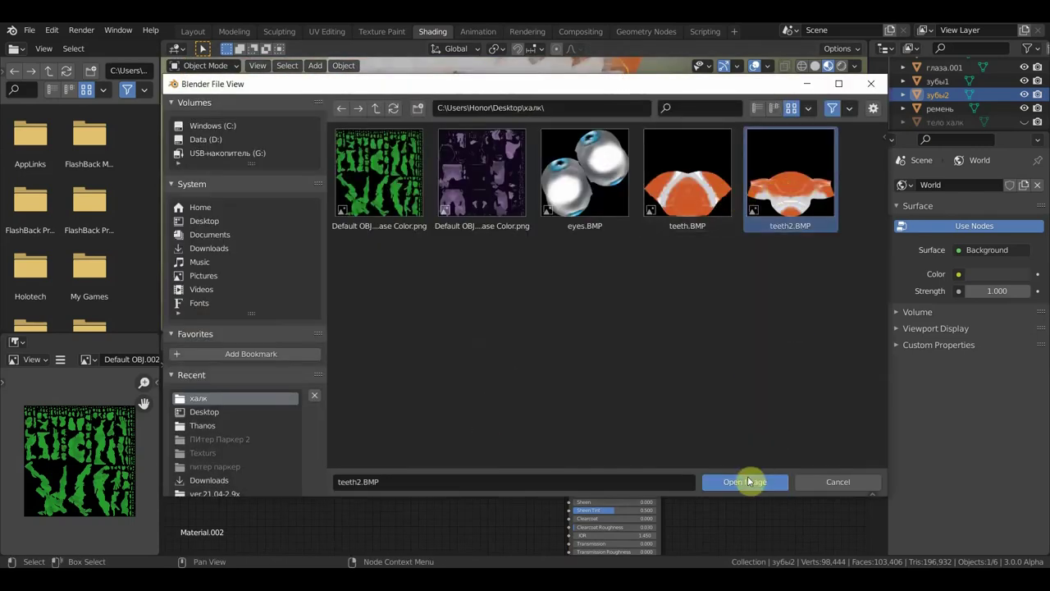
click(723, 483)
Inspect the textured teeth and node setup, then select the hair object.
mouse_move(653, 279)
middle_down()
mouse_move(632, 277)
mouse_move(657, 271)
middle_up()
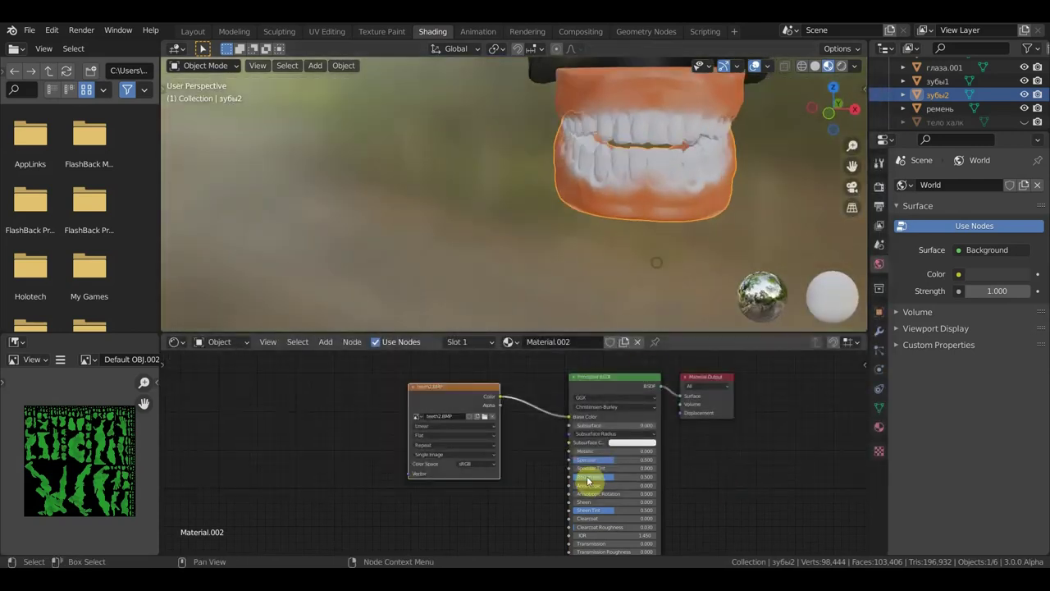
scroll(541, 478, up, 1)
scroll(544, 479, up, 1)
mouse_move(543, 479)
middle_down()
mouse_move(392, 492)
mouse_move(408, 486)
middle_up()
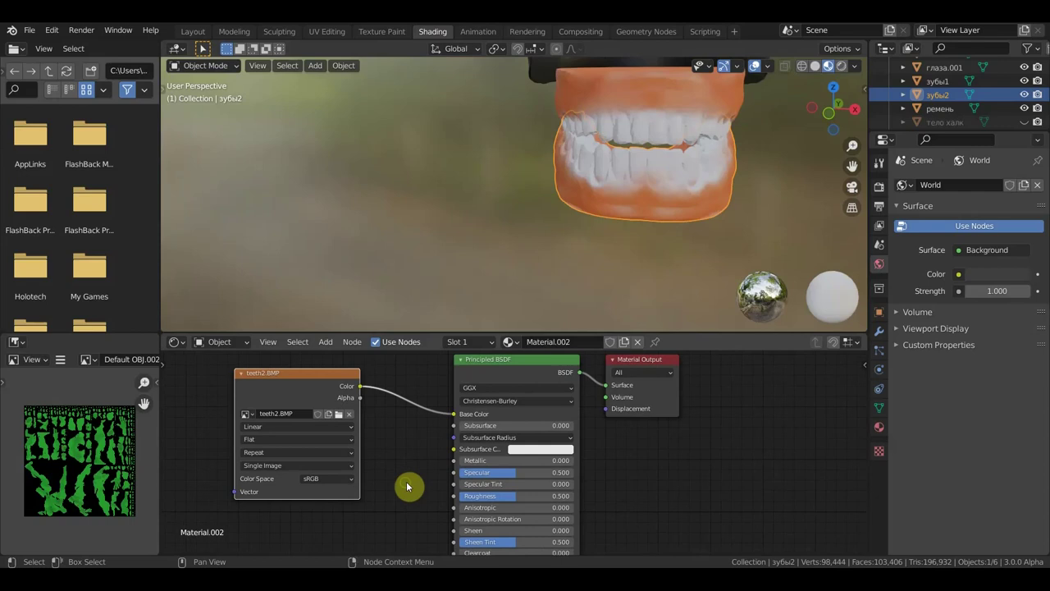
scroll(615, 171, down, 3)
scroll(605, 270, down, 3)
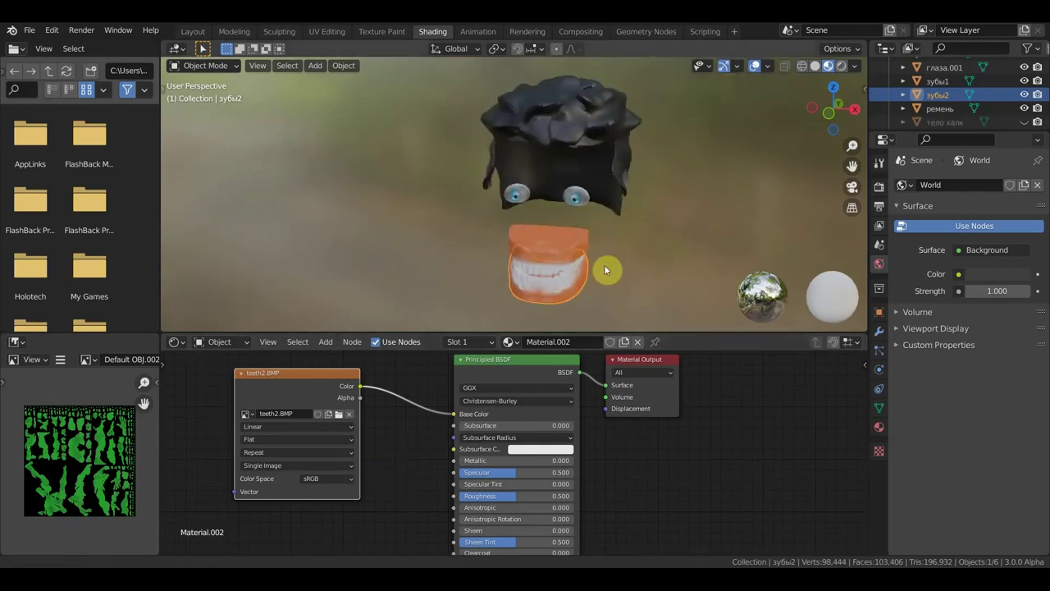
scroll(588, 153, down, 2)
click(588, 153)
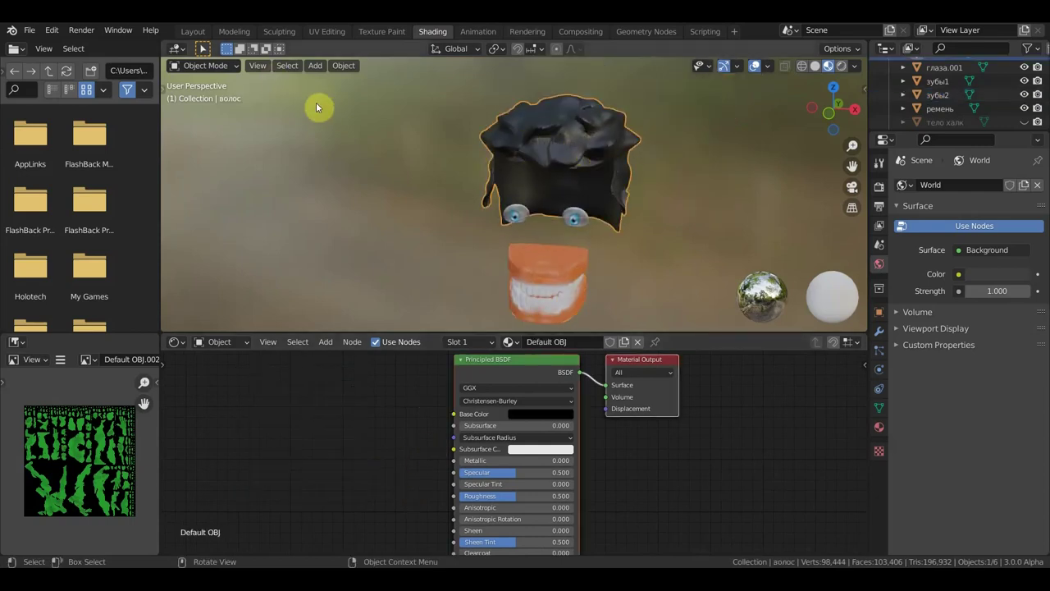
In the Layout workspace, unhide the тело халк body and frame the whole Hulk from the front.
click(197, 33)
scroll(441, 241, down, 3)
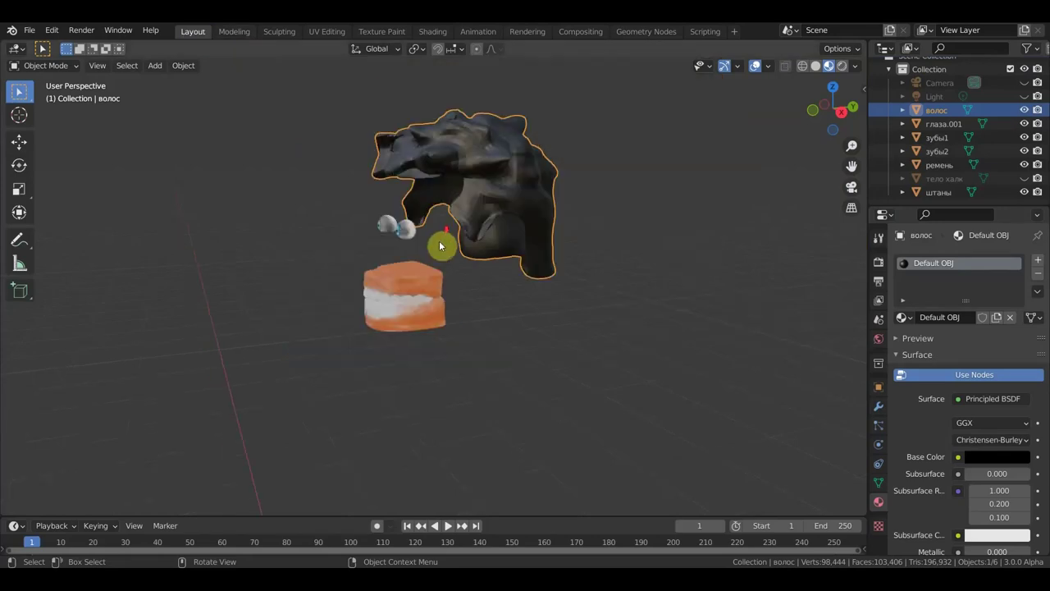
click(1024, 178)
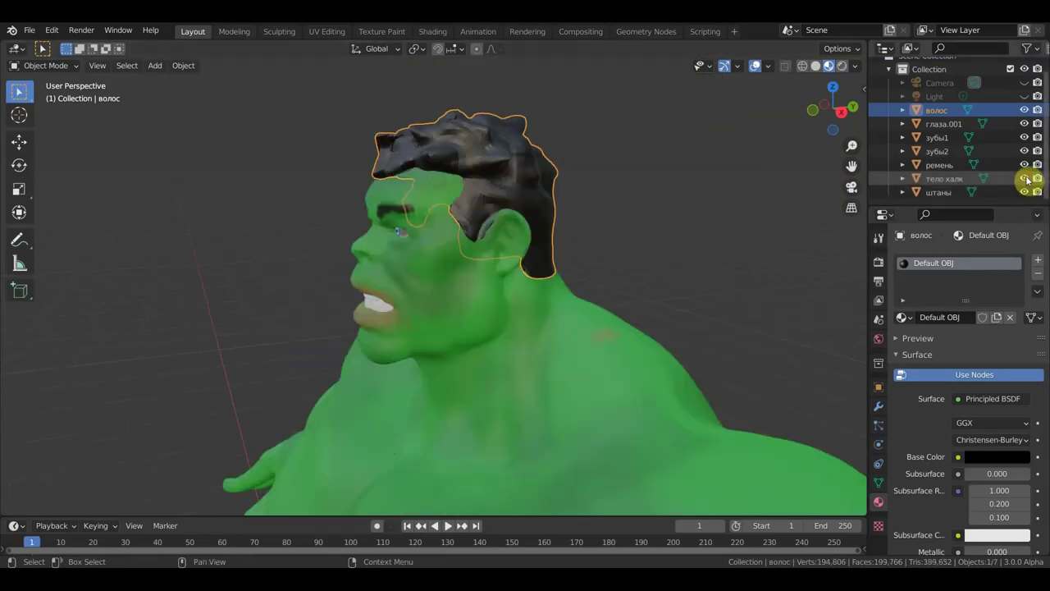
scroll(673, 301, down, 3)
key(KP_1)
scroll(665, 298, down, 2)
mouse_move(666, 298)
shift+middle_down()
mouse_move(676, 163)
mouse_move(665, 151)
shift+middle_up()
scroll(626, 274, down, 1)
scroll(508, 332, up, 3)
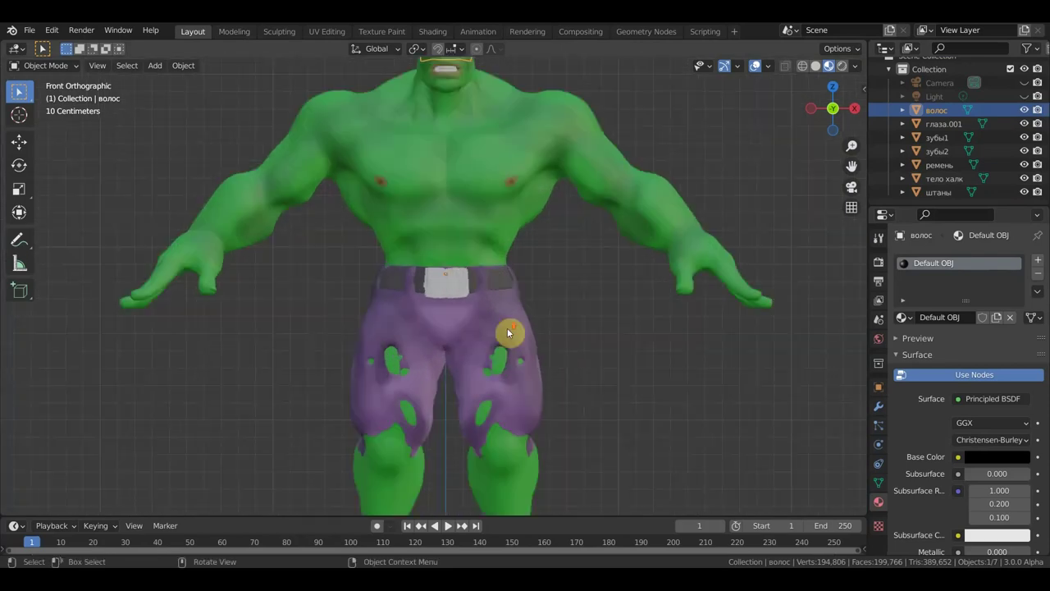
Sculpt the штаны pants with the Grab brush and X-axis symmetry.
click(520, 362)
click(45, 66)
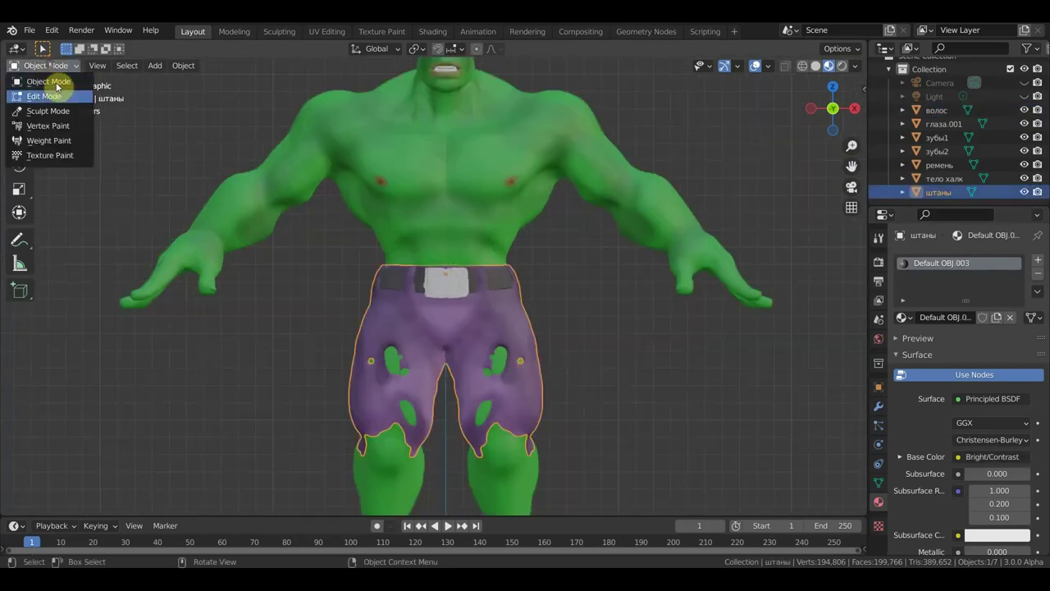
click(55, 112)
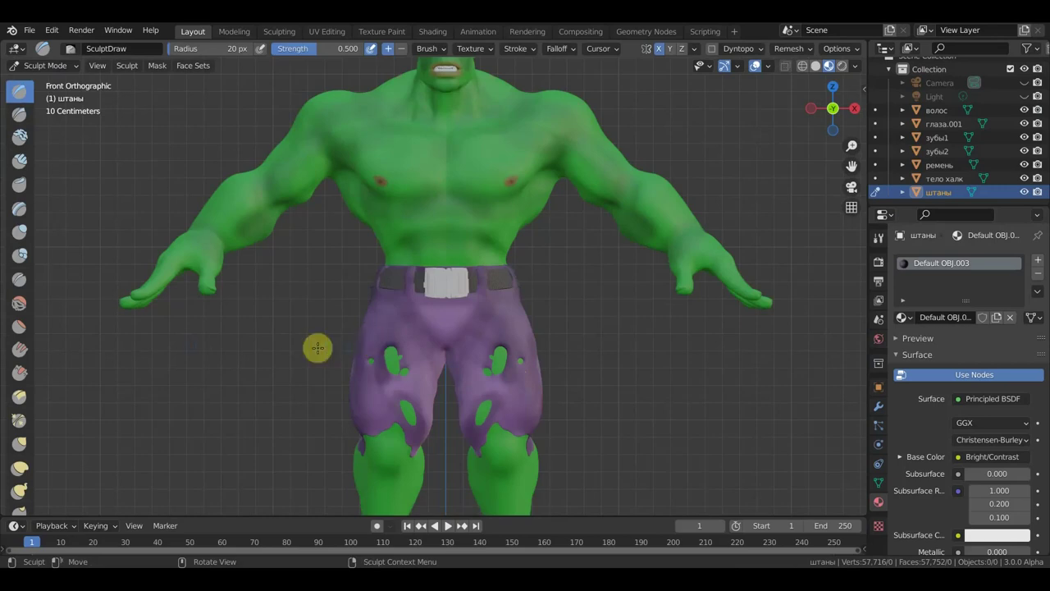
click(23, 444)
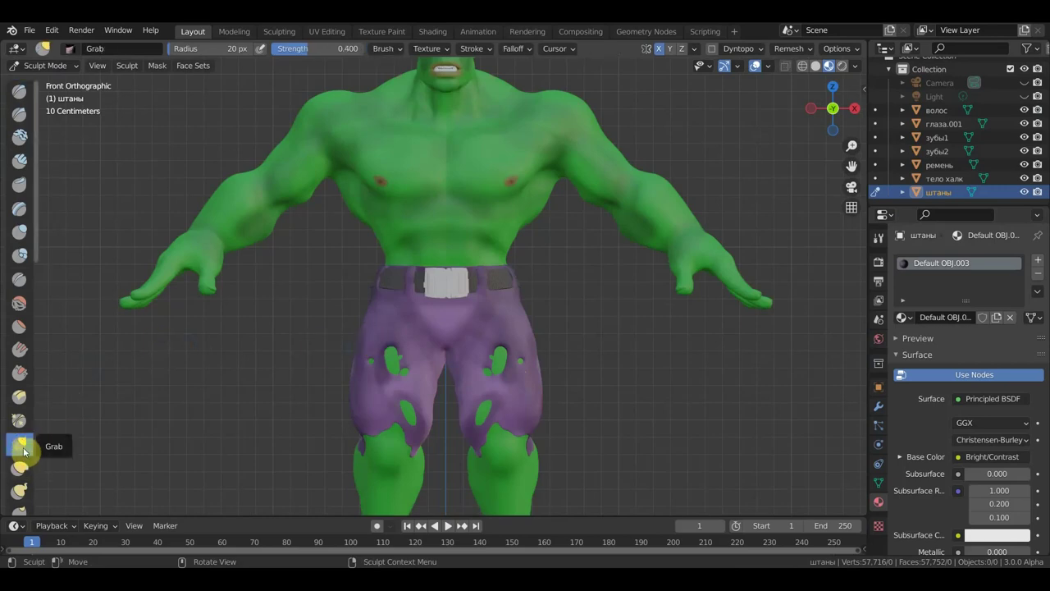
click(661, 49)
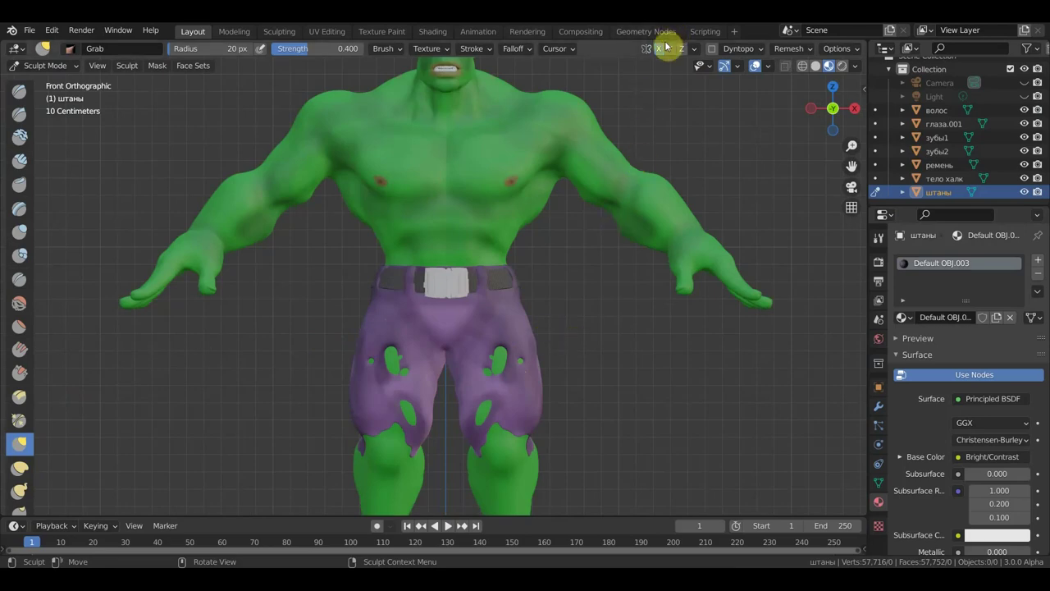
With a 59 px Grab brush, pull the fabric on the left thigh.
key(f)
click(414, 443)
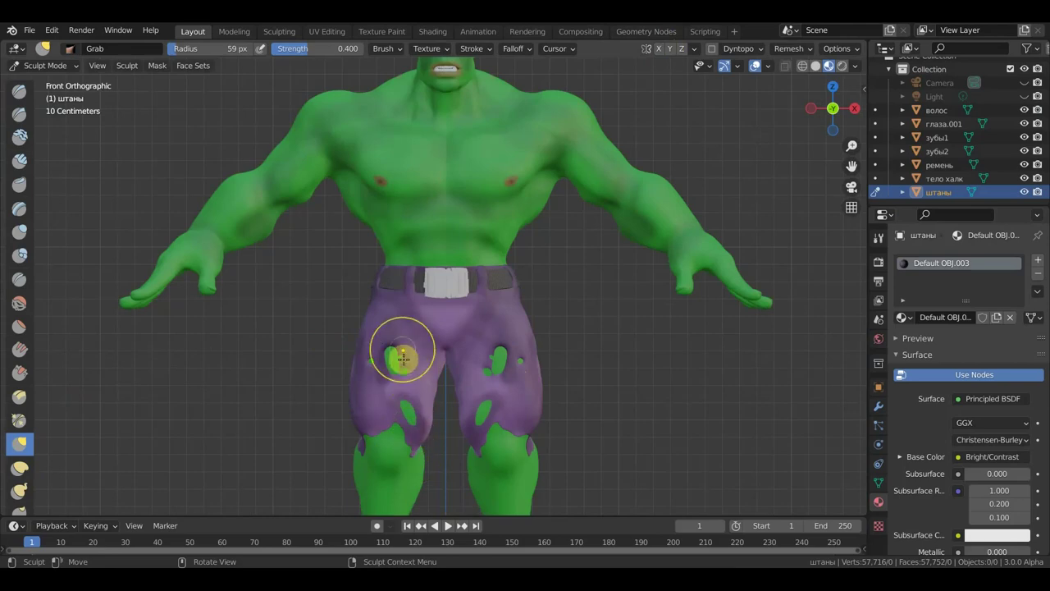
mouse_move(400, 351)
mouse_down()
mouse_move(399, 364)
mouse_move(400, 355)
mouse_up()
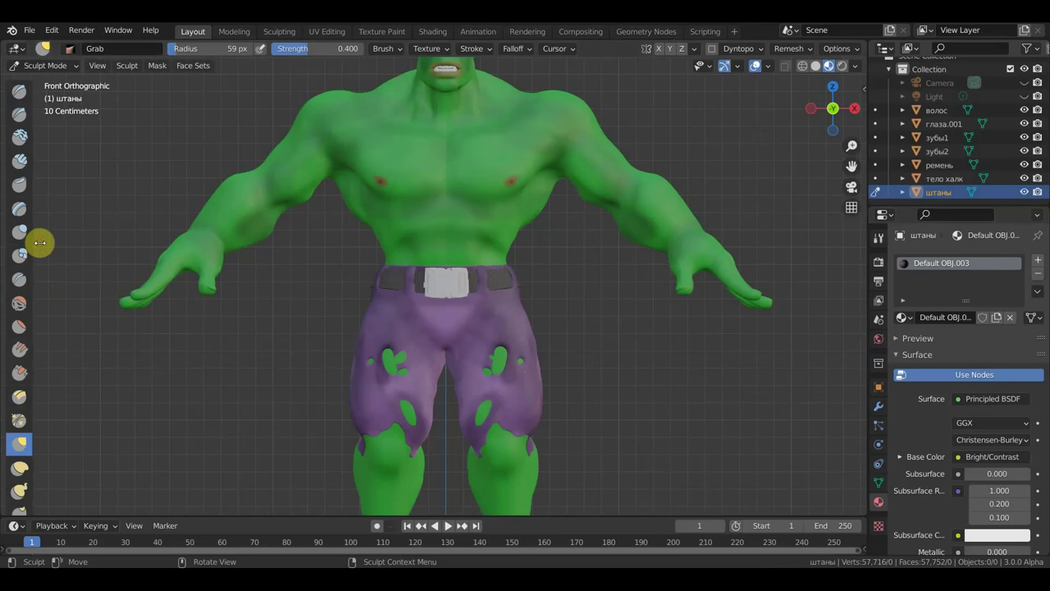
drag(37, 243, 83, 249)
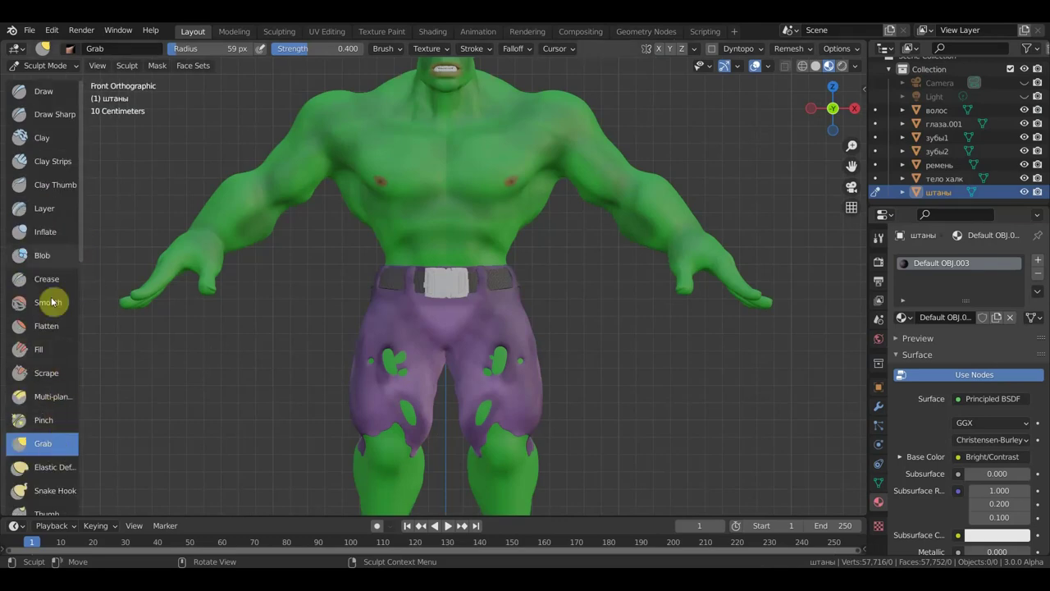
scroll(37, 308, down, 2)
scroll(42, 398, down, 1)
scroll(49, 406, down, 2)
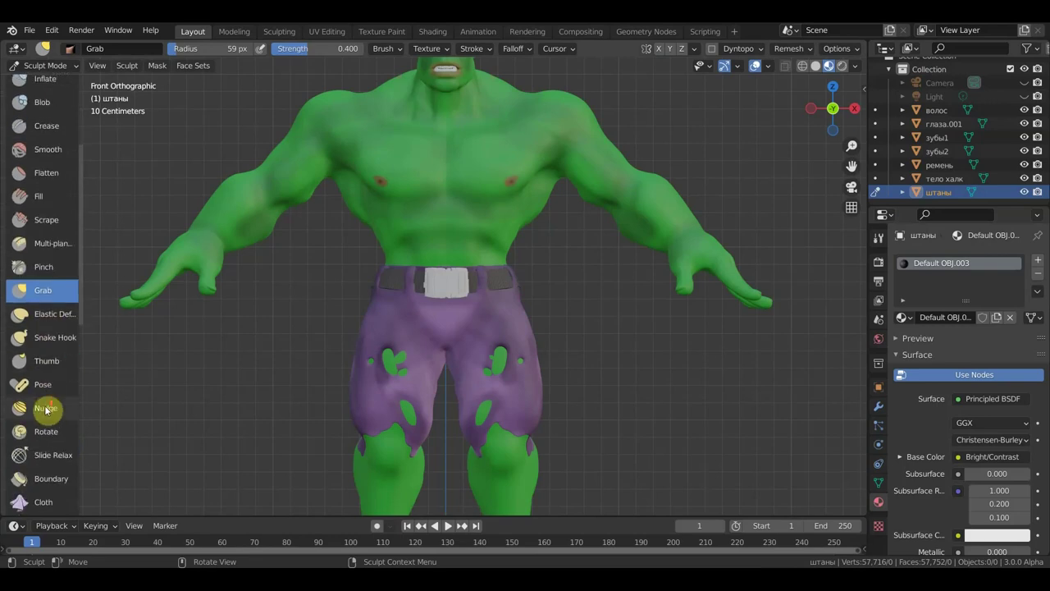
scroll(49, 410, down, 3)
Drape the fabric down the left thigh with a 31 px Cloth brush.
click(48, 397)
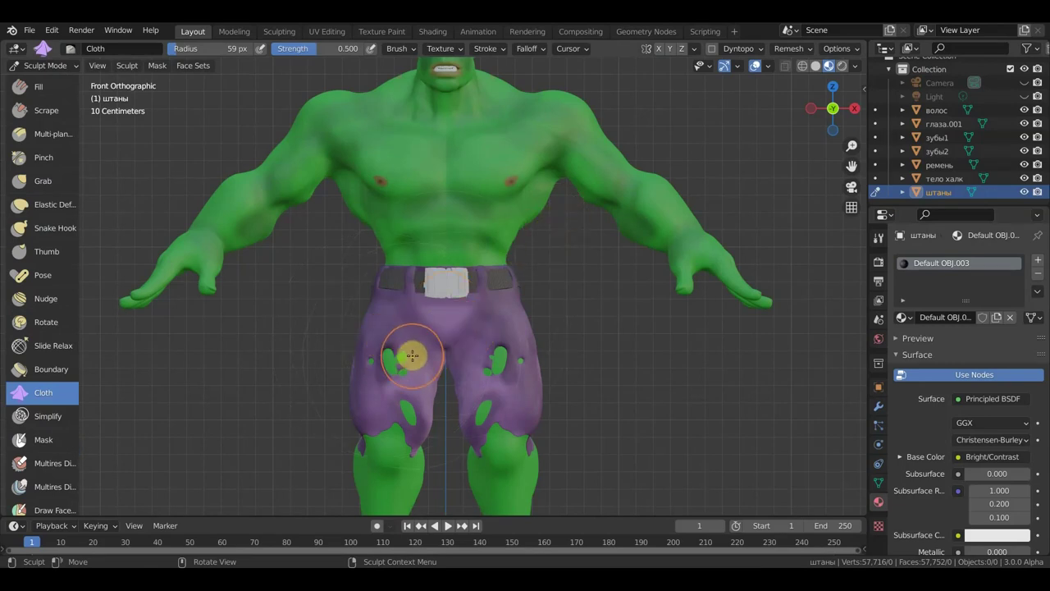
key(f)
click(398, 335)
mouse_move(394, 331)
mouse_down()
mouse_move(388, 347)
mouse_move(511, 356)
mouse_move(497, 316)
mouse_move(489, 336)
mouse_move(453, 321)
mouse_move(525, 331)
mouse_up()
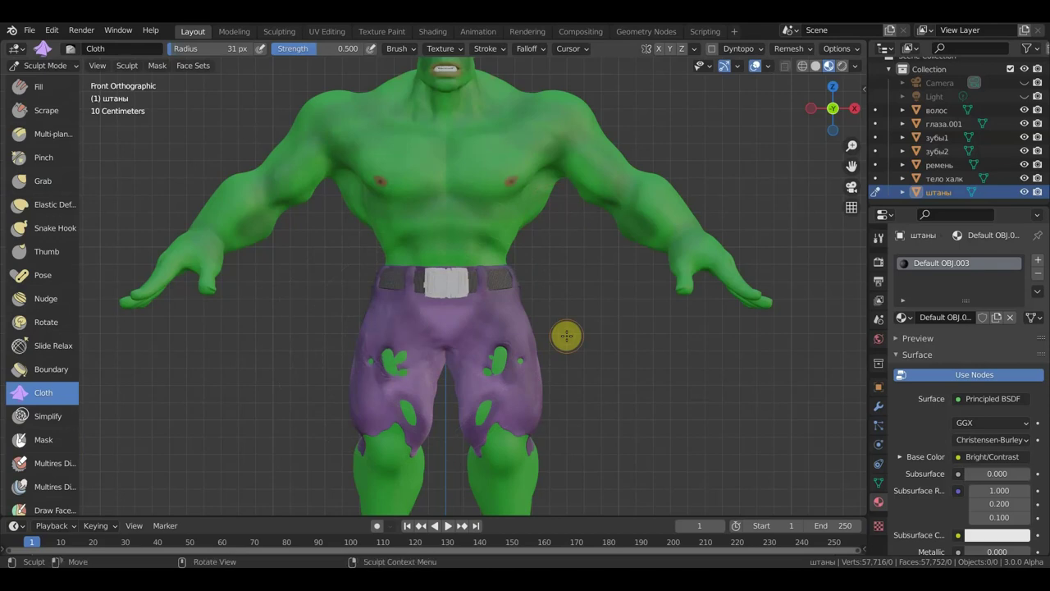
Enlarge the Cloth brush to 77 px and wrinkle both pants legs from the front.
key(f)
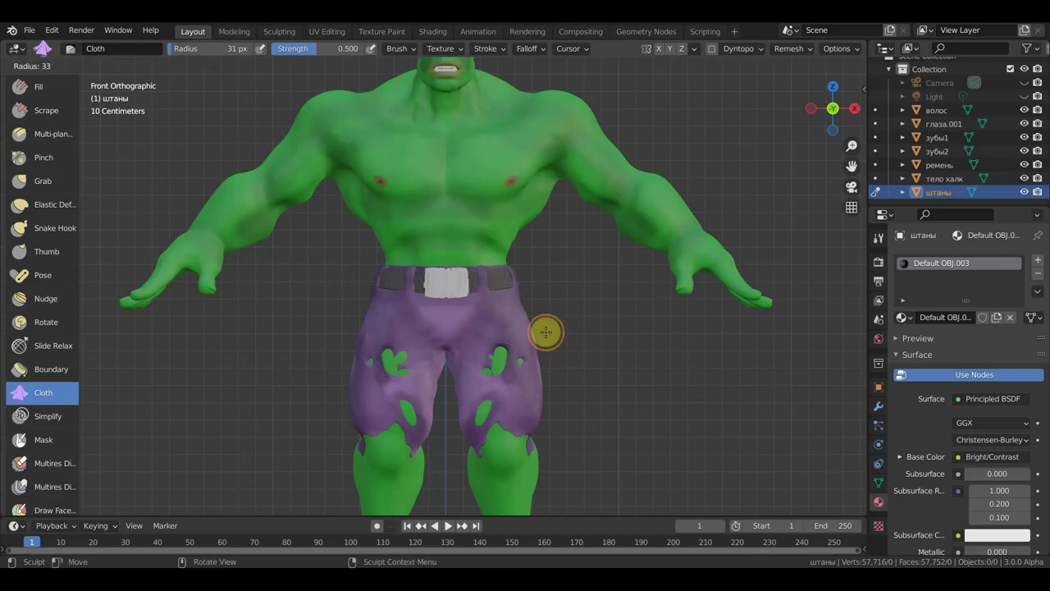
click(566, 354)
mouse_move(569, 356)
middle_down()
mouse_move(652, 336)
mouse_move(516, 370)
middle_up()
mouse_move(516, 370)
mouse_down()
mouse_move(382, 371)
mouse_move(413, 375)
mouse_move(500, 352)
mouse_up()
mouse_move(500, 352)
middle_down()
mouse_move(563, 369)
mouse_move(515, 373)
middle_up()
drag(514, 373, 512, 368)
Add more folds to the pants, including from behind around the thigh.
mouse_move(516, 353)
mouse_down()
mouse_move(528, 329)
mouse_move(433, 329)
mouse_move(438, 336)
mouse_up()
mouse_move(438, 336)
middle_down()
mouse_move(462, 352)
mouse_move(312, 353)
middle_up()
mouse_move(413, 339)
mouse_down()
mouse_move(433, 361)
mouse_move(474, 332)
mouse_move(491, 345)
mouse_up()
drag(361, 357, 348, 367)
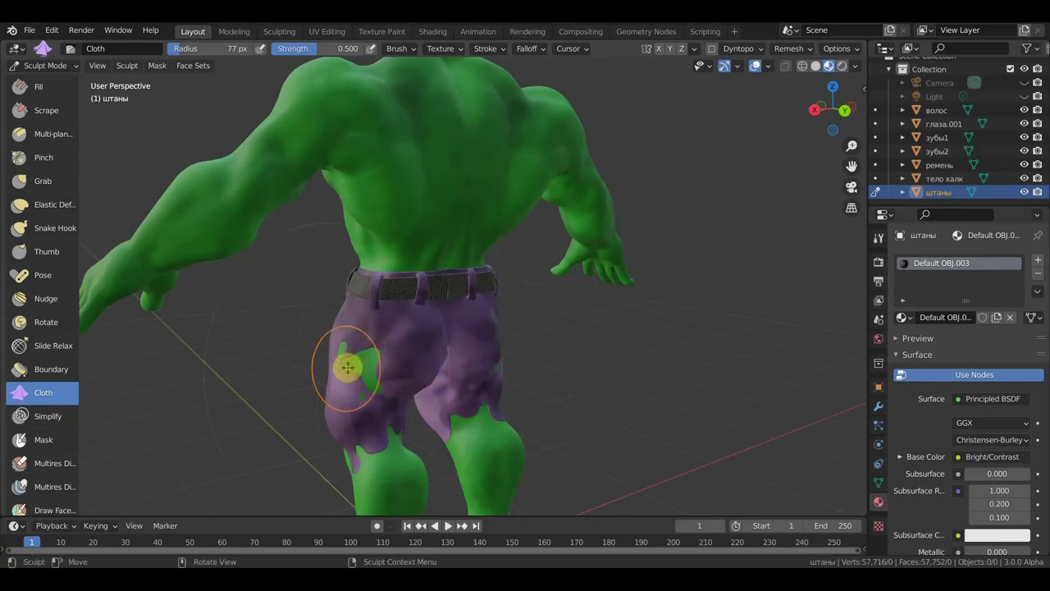
Crumple the pants fabric near the thigh patch and on the back with a 20 px Cloth brush.
key(f)
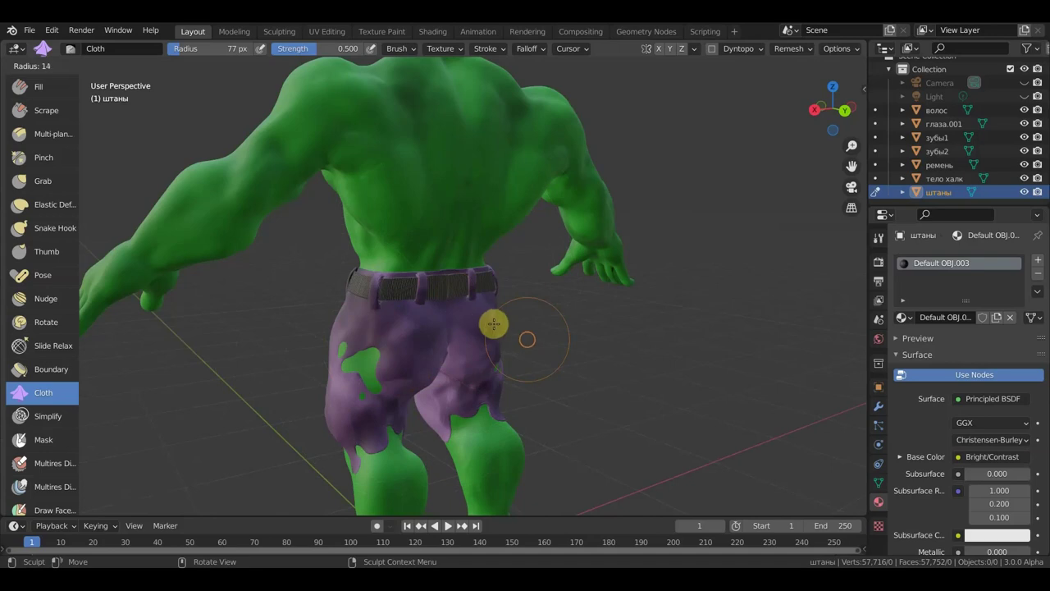
click(496, 326)
scroll(497, 328, up, 2)
scroll(497, 333, up, 2)
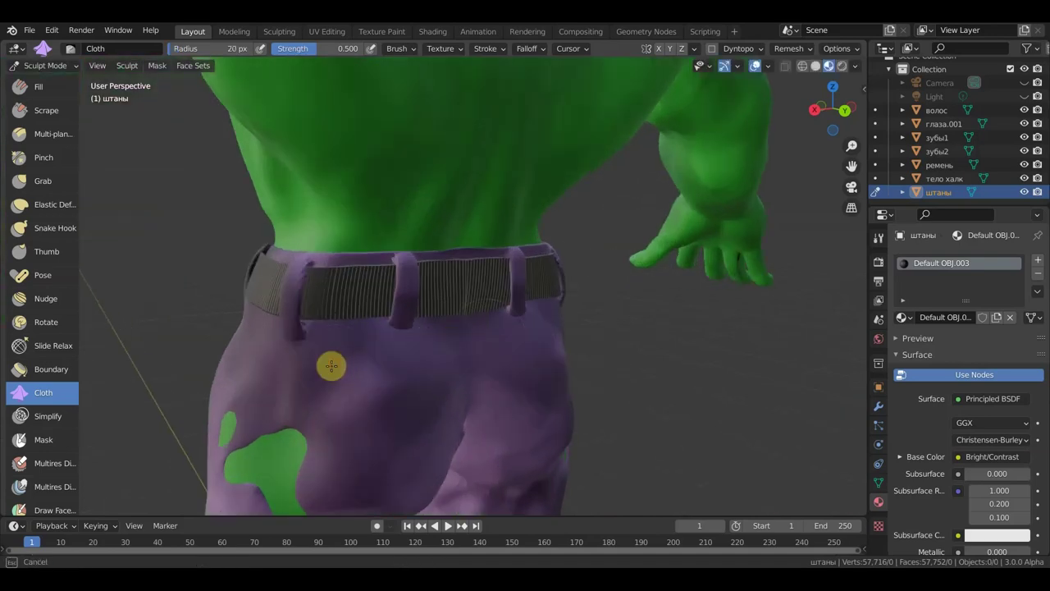
drag(317, 396, 333, 387)
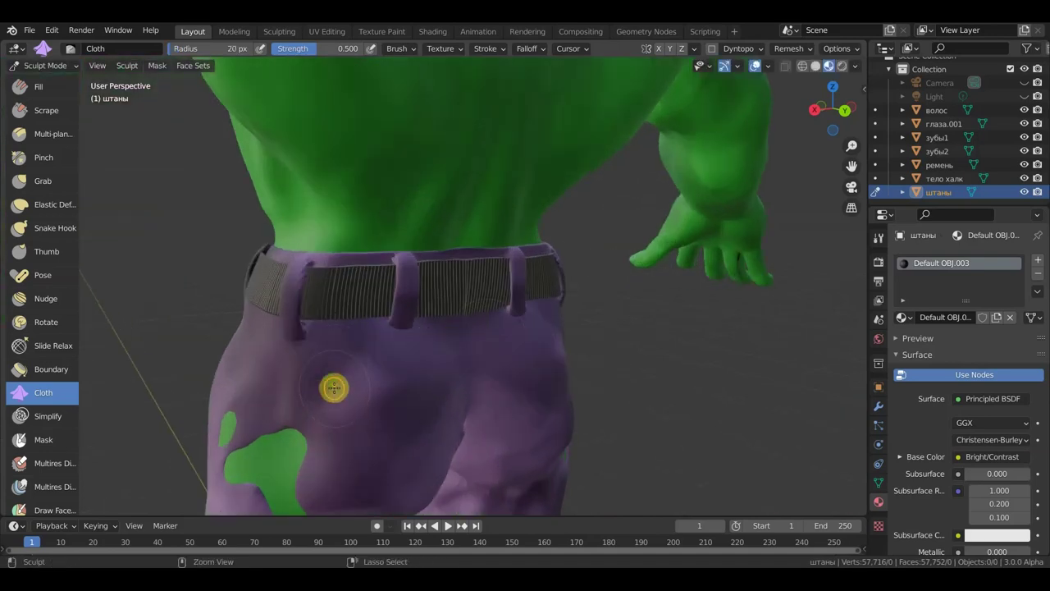
drag(335, 378, 339, 381)
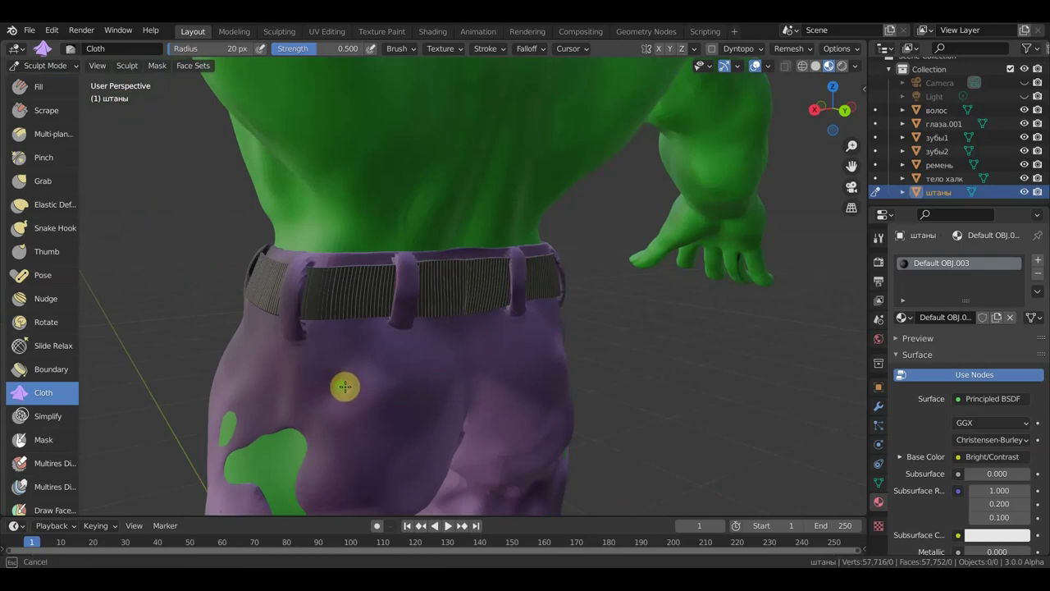
scroll(335, 378, down, 4)
middle_drag(340, 375, 411, 380)
scroll(423, 380, up, 2)
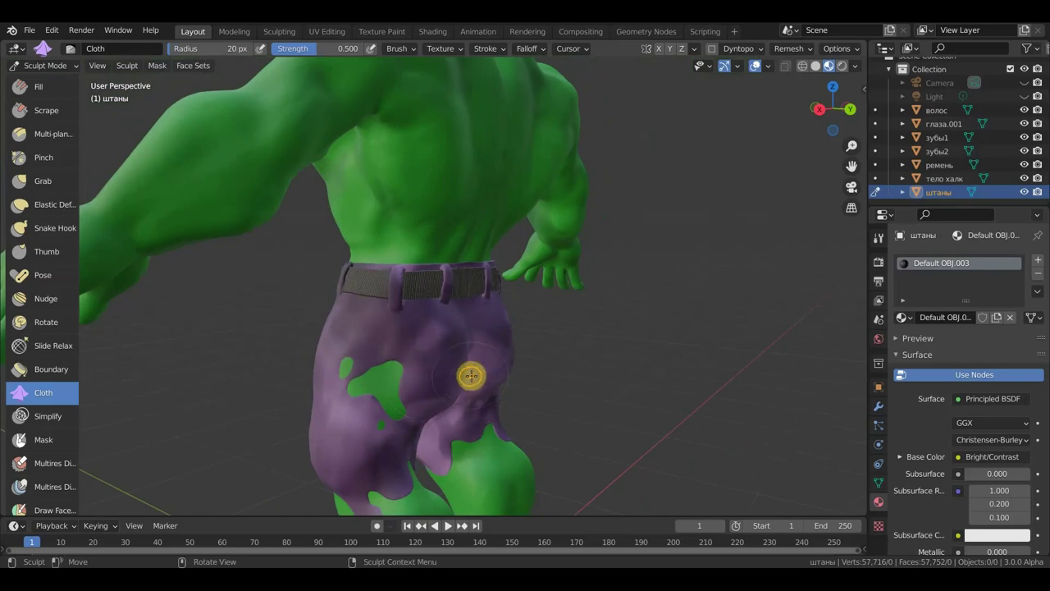
Enlarge the Cloth brush to 130 px and crumple the back, stretching the green patches toward the leg centre.
key(f)
click(528, 427)
drag(349, 424, 343, 444)
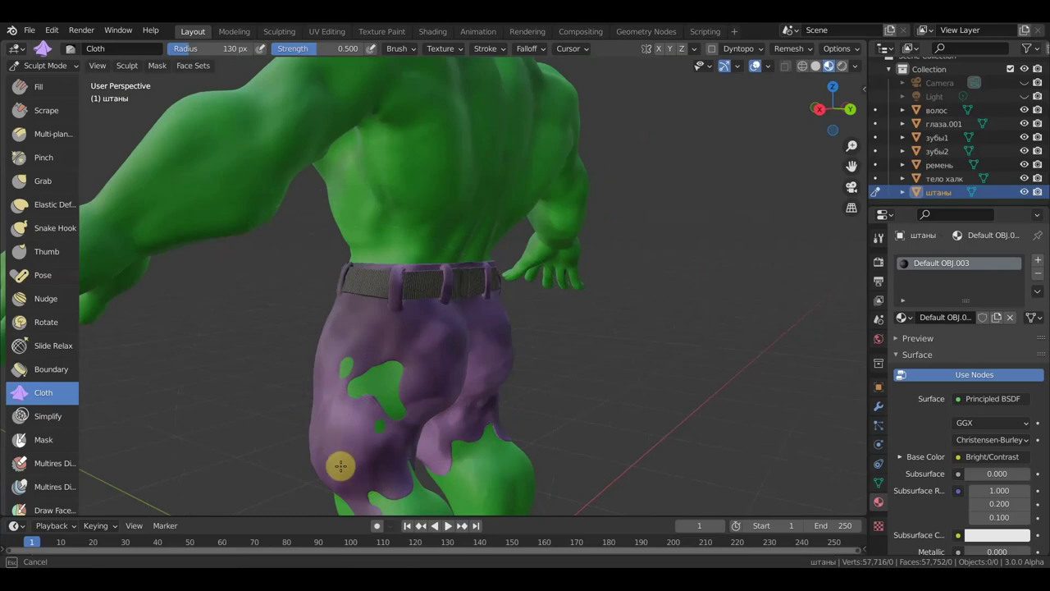
mouse_move(308, 476)
mouse_down()
mouse_move(356, 436)
mouse_move(367, 378)
mouse_up()
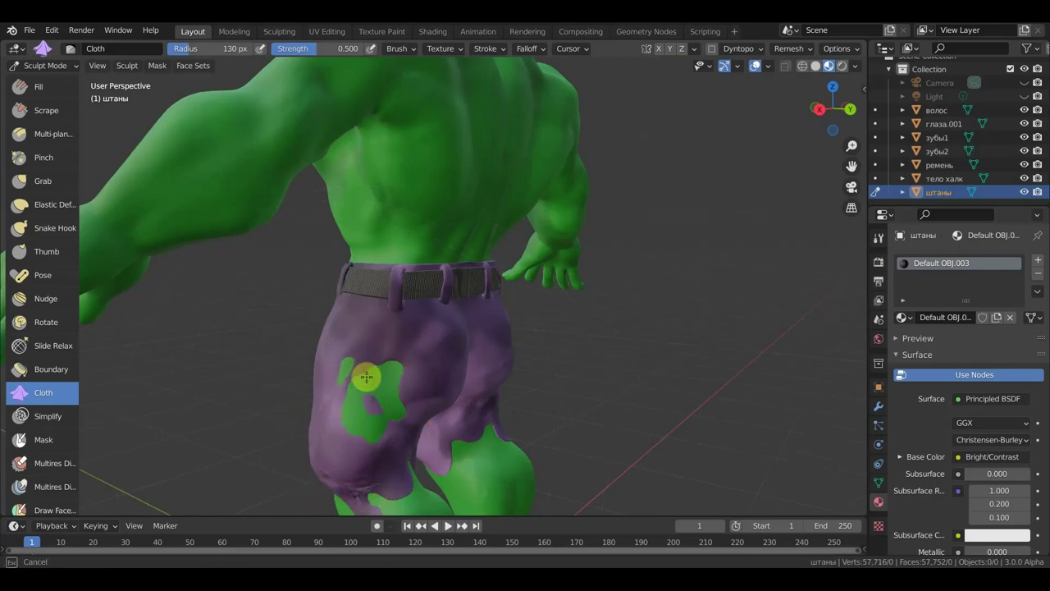
middle_drag(504, 391, 561, 399)
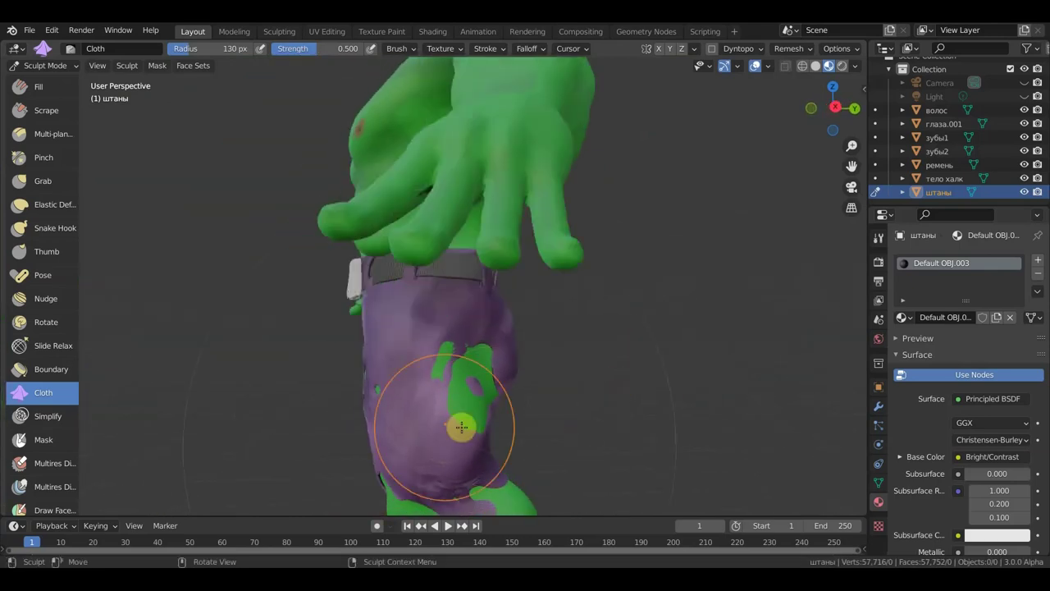
mouse_move(427, 411)
mouse_down()
mouse_move(481, 382)
mouse_move(436, 406)
mouse_up()
mouse_move(522, 385)
middle_down()
mouse_move(535, 402)
mouse_move(432, 399)
middle_up()
mouse_move(432, 399)
mouse_down()
mouse_move(380, 375)
mouse_move(352, 405)
mouse_move(472, 378)
mouse_up()
middle_drag(472, 378, 340, 382)
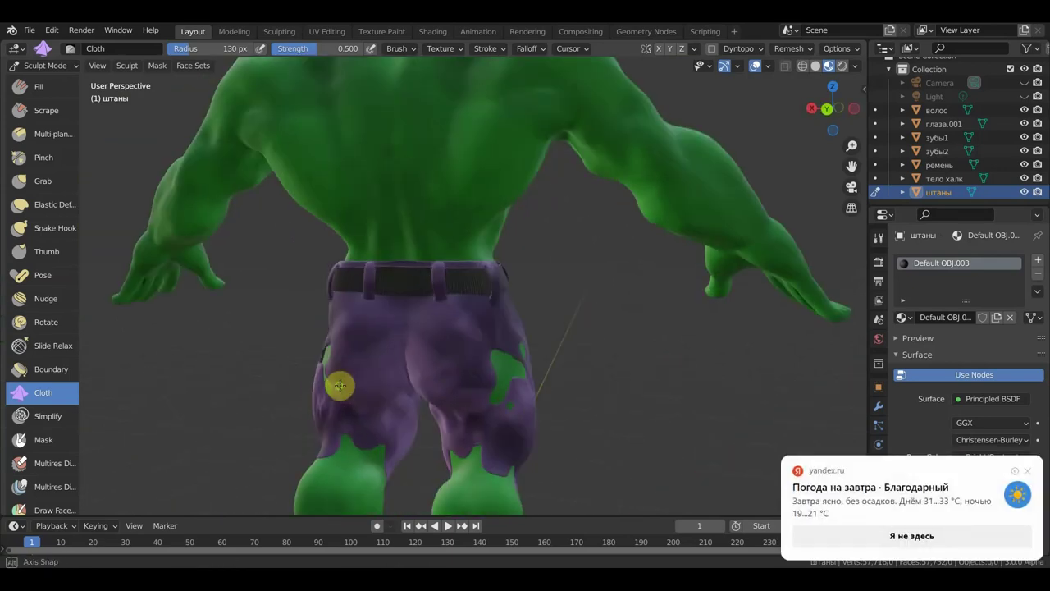
Crumple the back, side and right leg of the pants, opening a new tear, then pick the Grab brush.
click(1032, 472)
drag(446, 363, 516, 380)
middle_drag(516, 380, 317, 383)
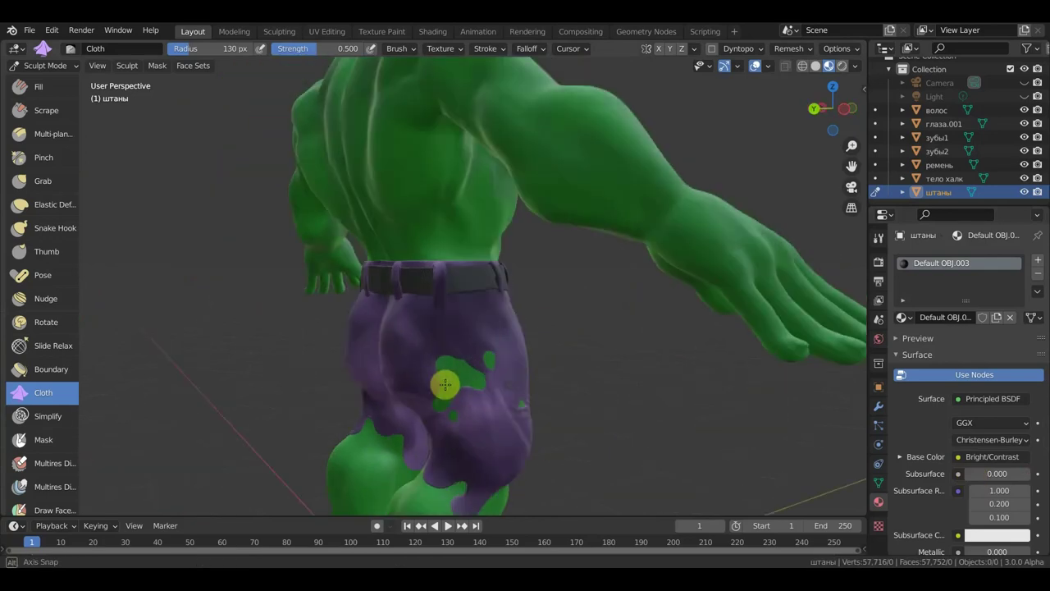
drag(441, 347, 454, 351)
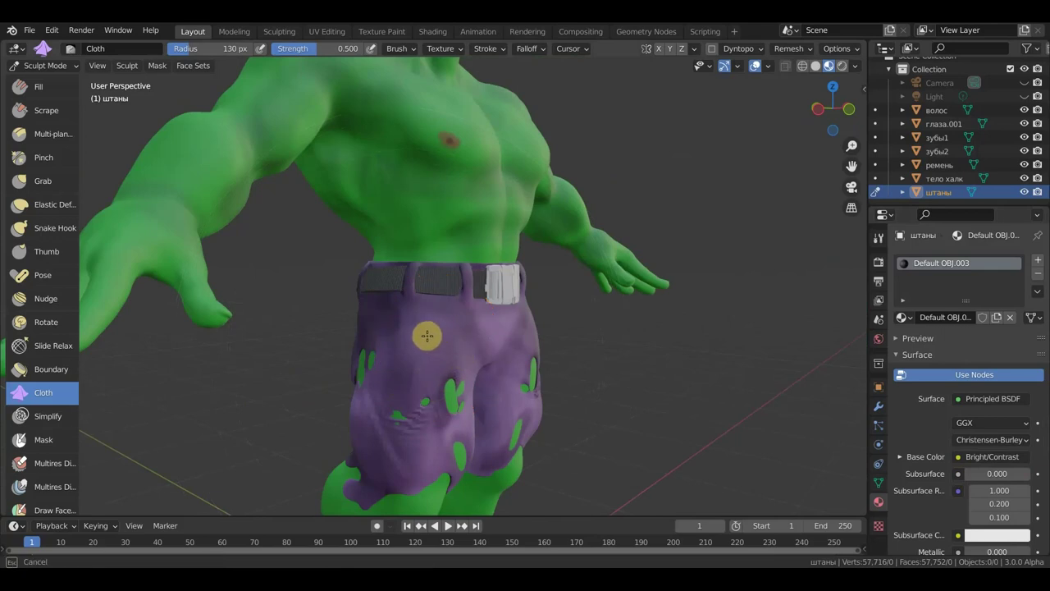
mouse_move(374, 351)
mouse_down()
mouse_move(395, 364)
mouse_move(445, 363)
mouse_up()
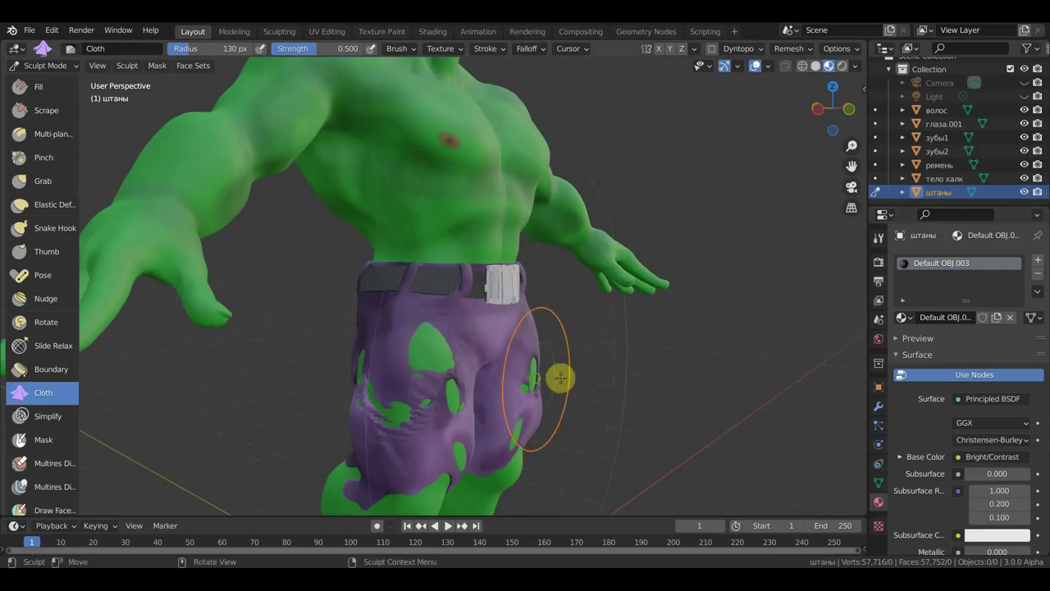
middle_drag(558, 376, 454, 375)
mouse_move(525, 369)
mouse_down()
mouse_move(550, 345)
mouse_move(558, 371)
mouse_move(537, 401)
mouse_move(544, 342)
mouse_move(533, 349)
mouse_up()
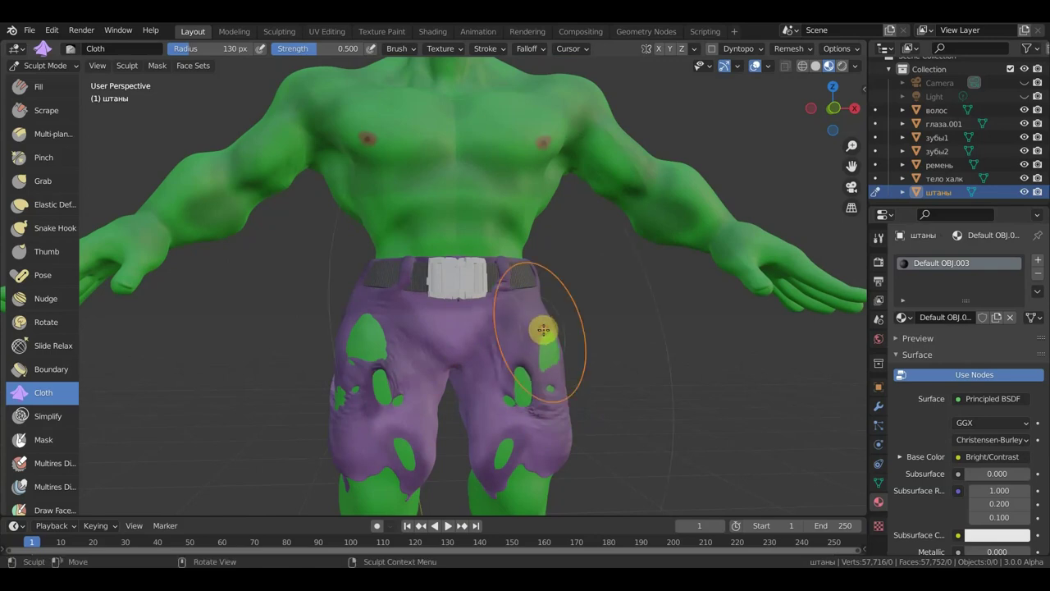
drag(543, 330, 540, 329)
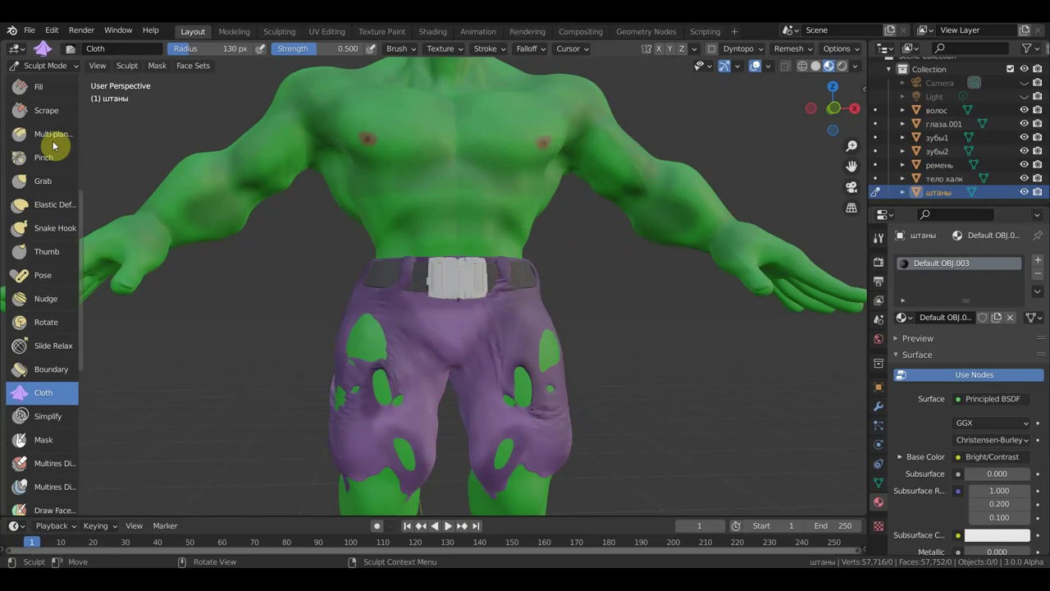
scroll(49, 312, up, 2)
scroll(47, 279, up, 1)
click(43, 246)
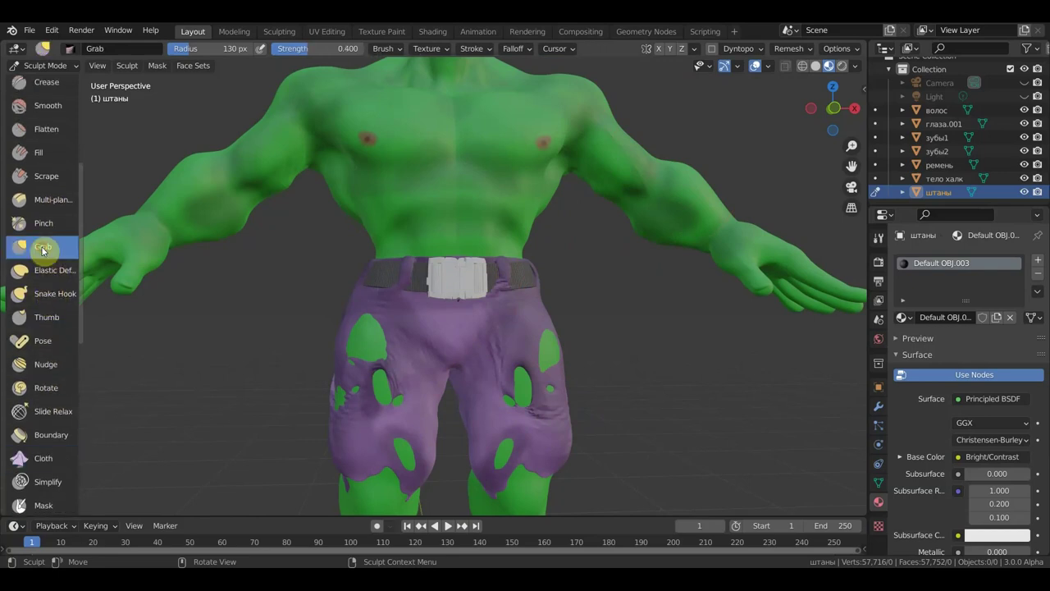
Grab-pull the pants near the belt, the left leg, the upper-left torn patch and the side.
middle_drag(394, 336, 290, 356)
middle_drag(399, 305, 352, 328)
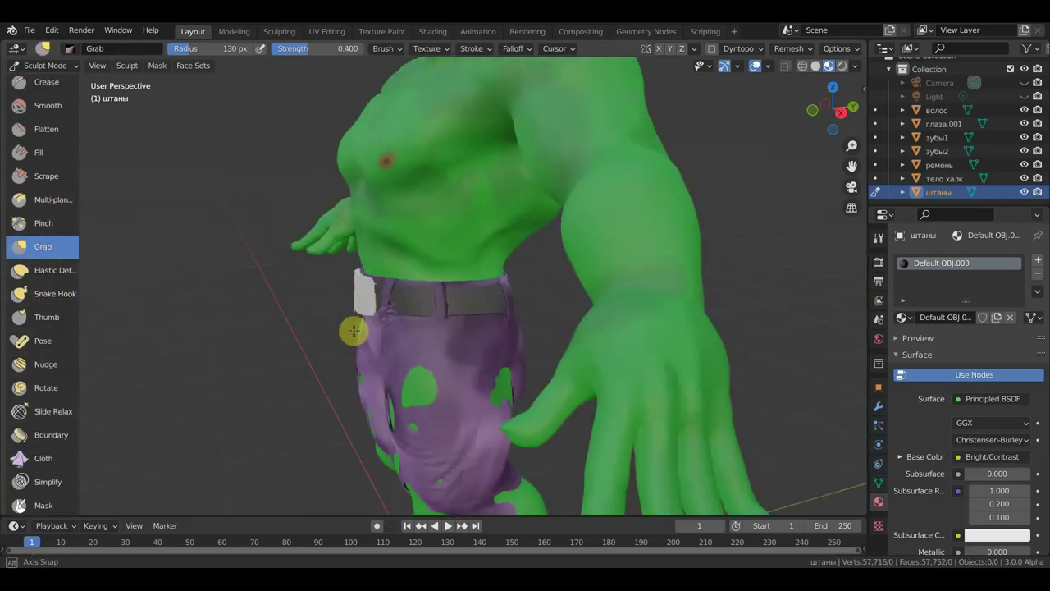
drag(393, 309, 399, 321)
mouse_move(399, 321)
middle_down()
mouse_move(418, 312)
mouse_move(492, 370)
middle_up()
drag(510, 416, 504, 400)
middle_drag(492, 399, 596, 399)
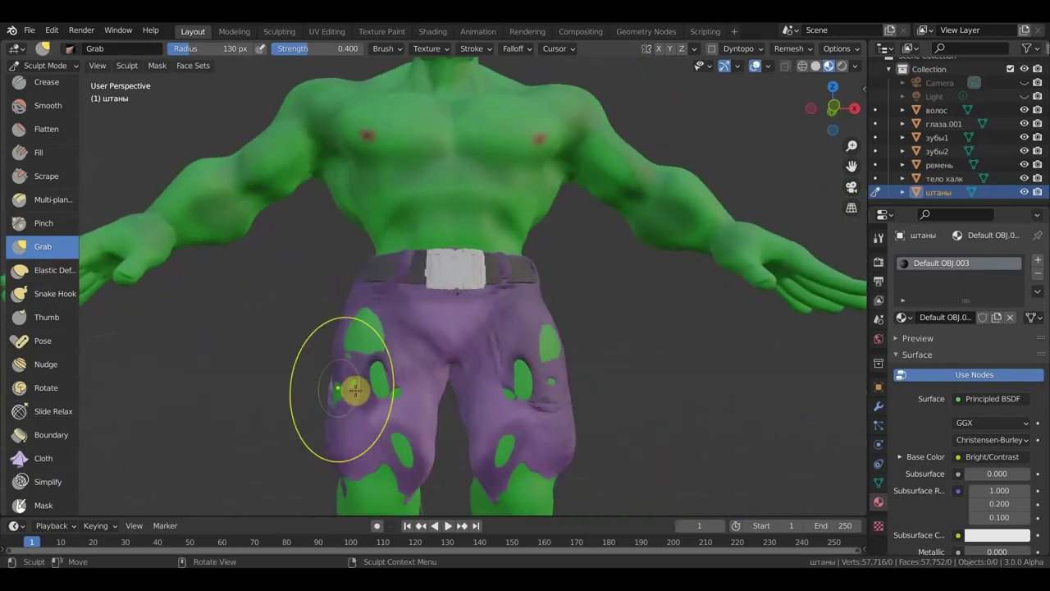
drag(340, 387, 331, 402)
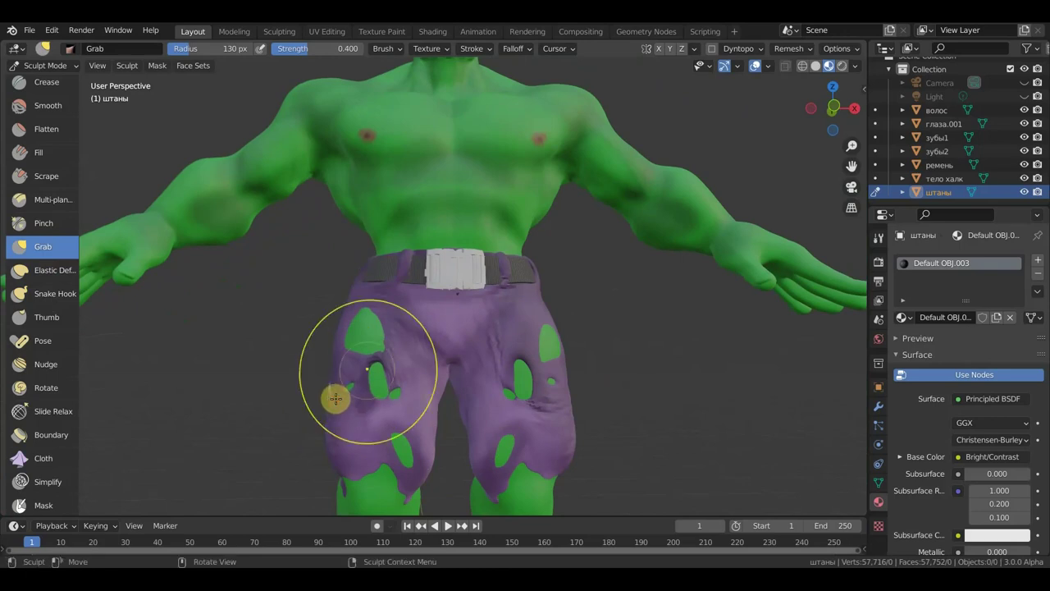
drag(382, 332, 367, 336)
middle_drag(359, 334, 476, 369)
drag(461, 393, 477, 405)
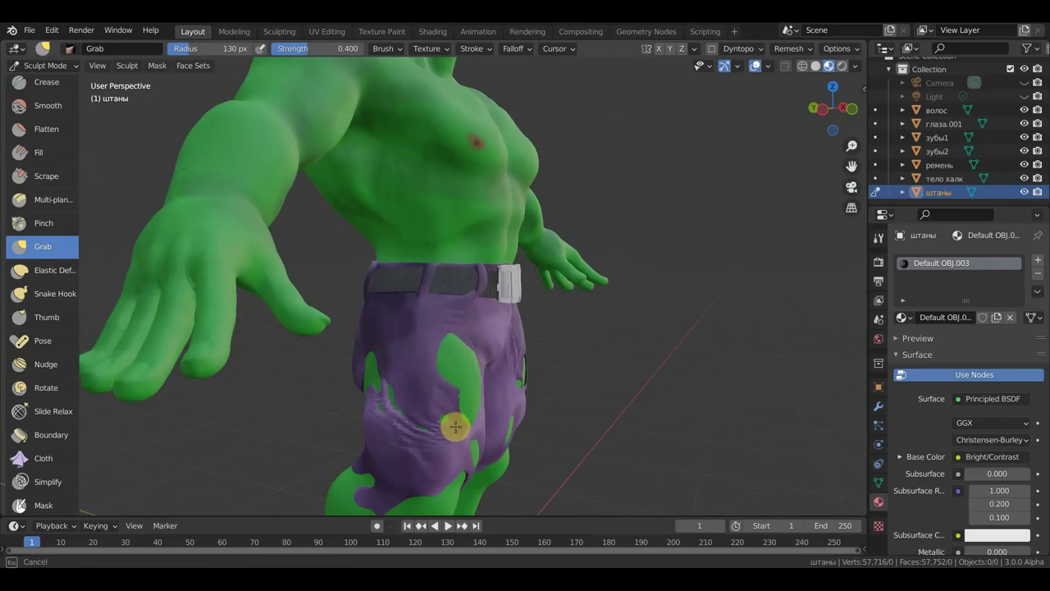
mouse_move(454, 425)
middle_down()
mouse_move(380, 389)
mouse_move(363, 399)
middle_up()
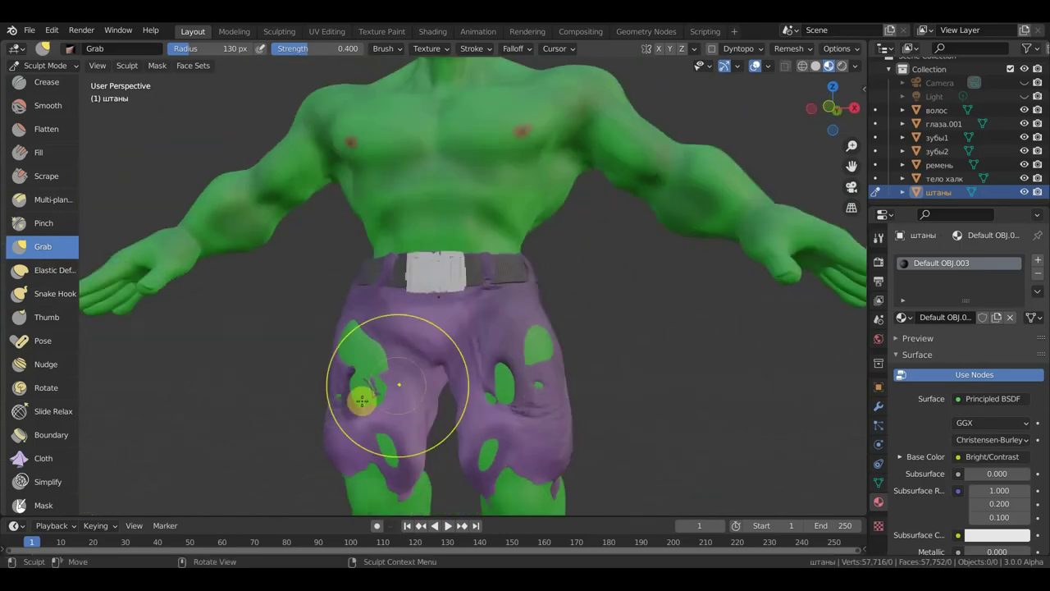
Shrink the Grab brush to 71 px, pull the green patches and draw the purple hem down over the left leg.
key(f)
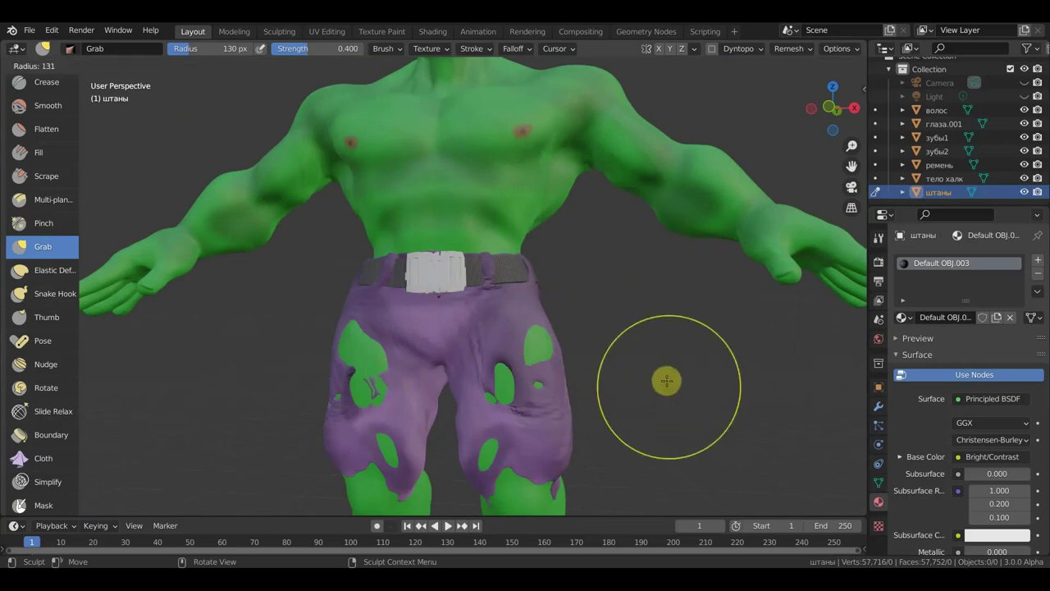
click(637, 344)
drag(520, 343, 538, 342)
middle_drag(563, 364, 516, 380)
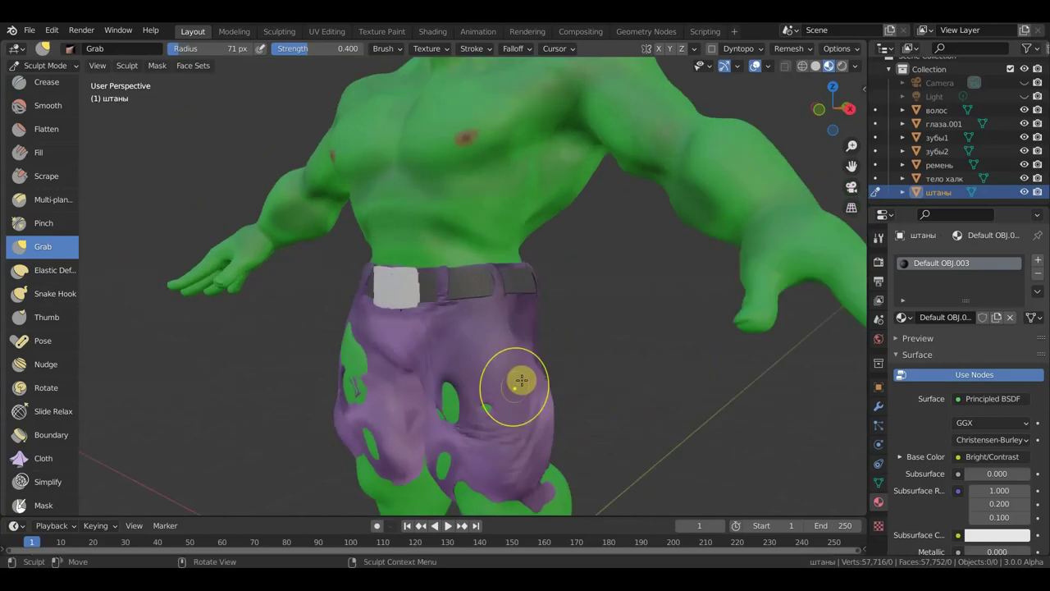
drag(448, 406, 455, 384)
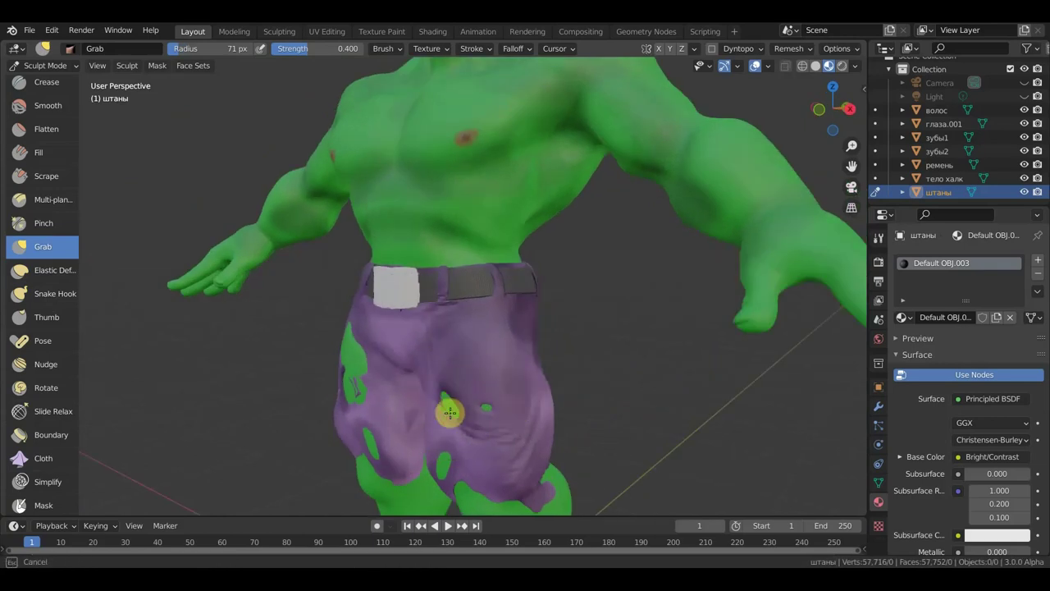
middle_drag(500, 397, 547, 363)
drag(547, 364, 503, 408)
middle_drag(509, 433, 614, 422)
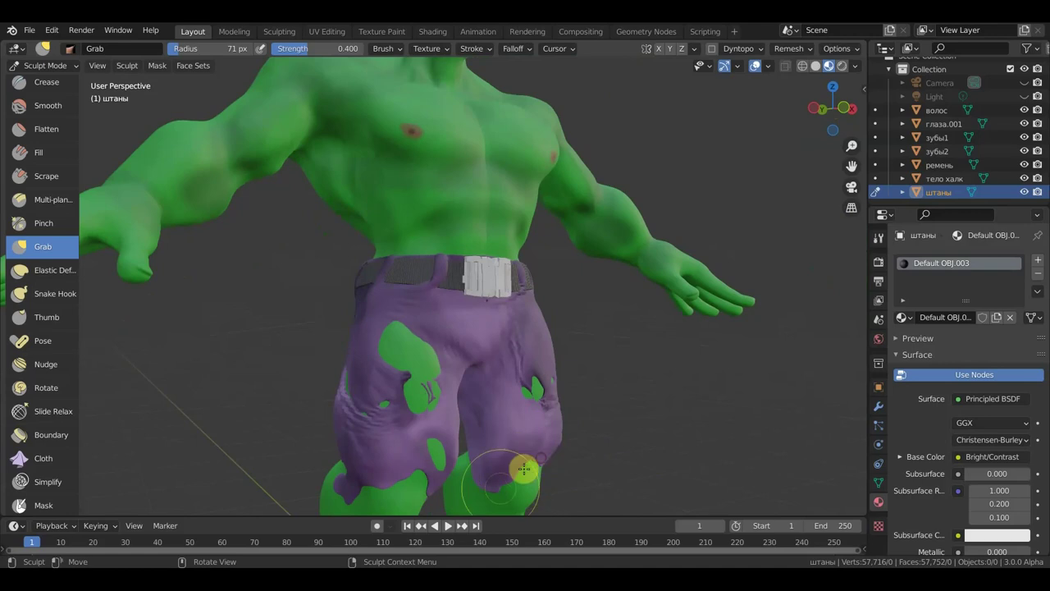
mouse_move(481, 504)
middle_down()
mouse_move(467, 458)
mouse_move(364, 464)
middle_up()
drag(364, 465, 334, 496)
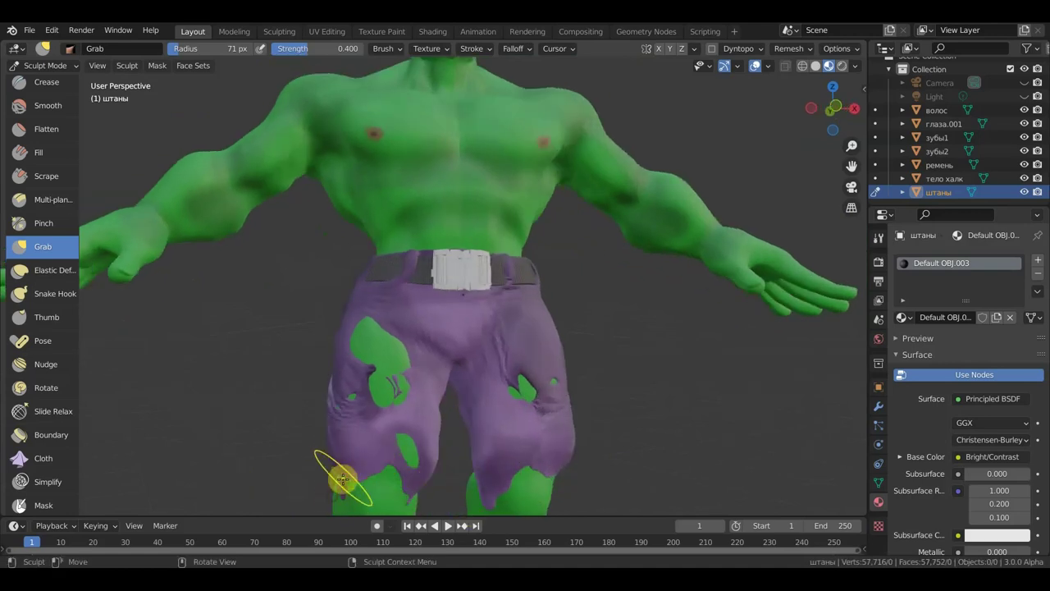
mouse_move(334, 496)
mouse_down()
mouse_move(415, 472)
mouse_move(417, 503)
mouse_move(434, 438)
mouse_move(426, 426)
mouse_move(460, 370)
mouse_move(449, 355)
mouse_move(487, 345)
mouse_up()
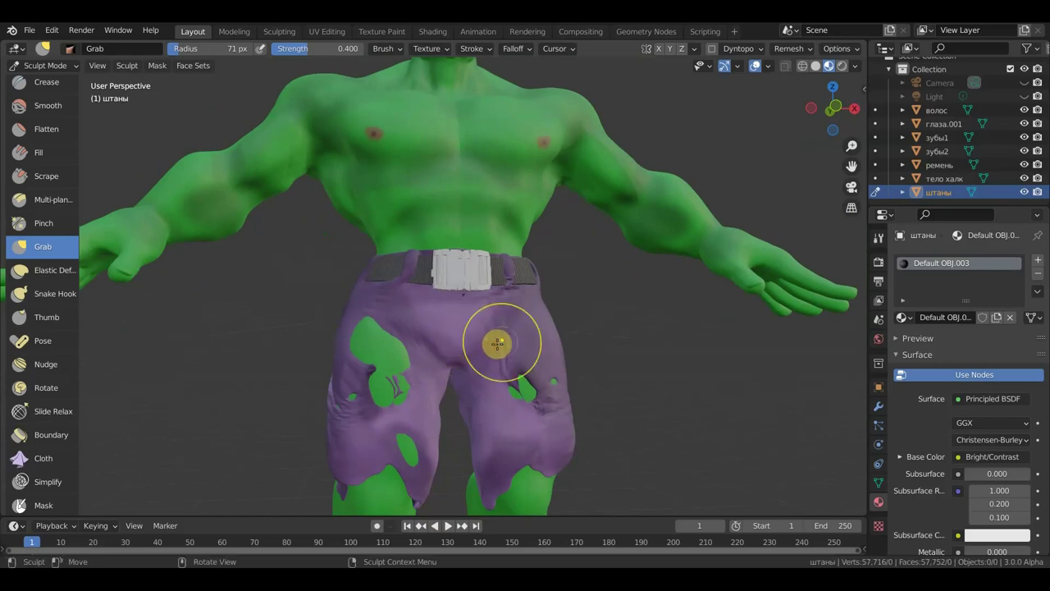
middle_drag(497, 344, 516, 340)
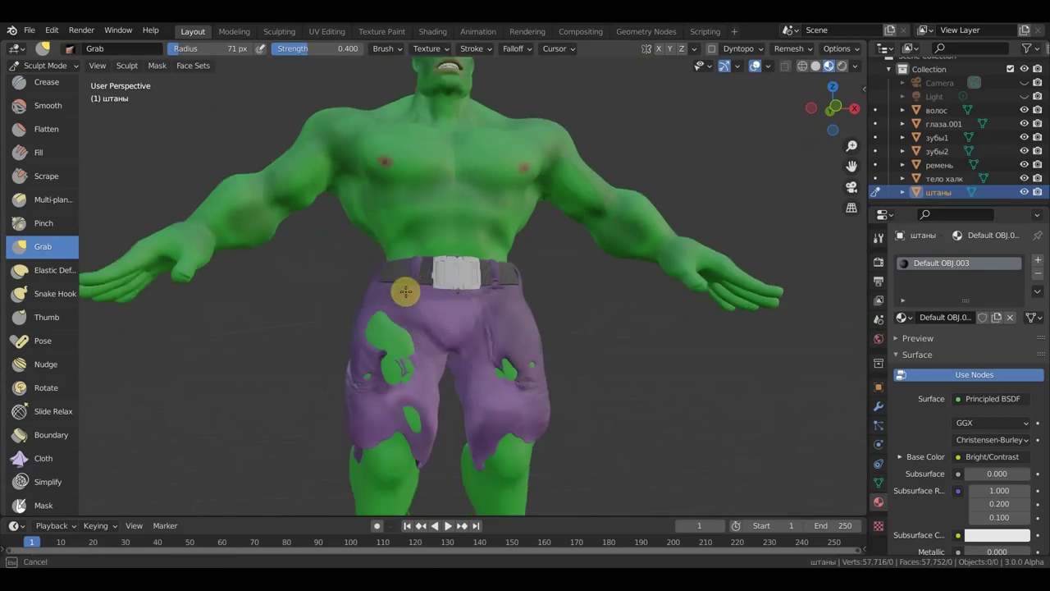
middle_drag(429, 301, 509, 316)
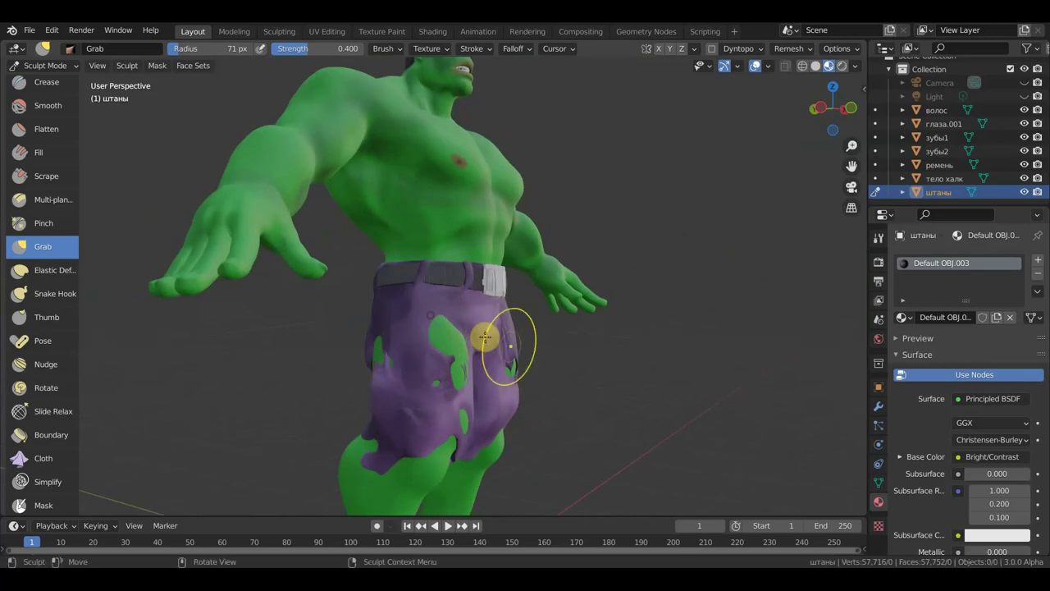
Pull the pants' lower edge down near the knee, the left edge outward, and the green patch leftward.
middle_drag(486, 337, 446, 333)
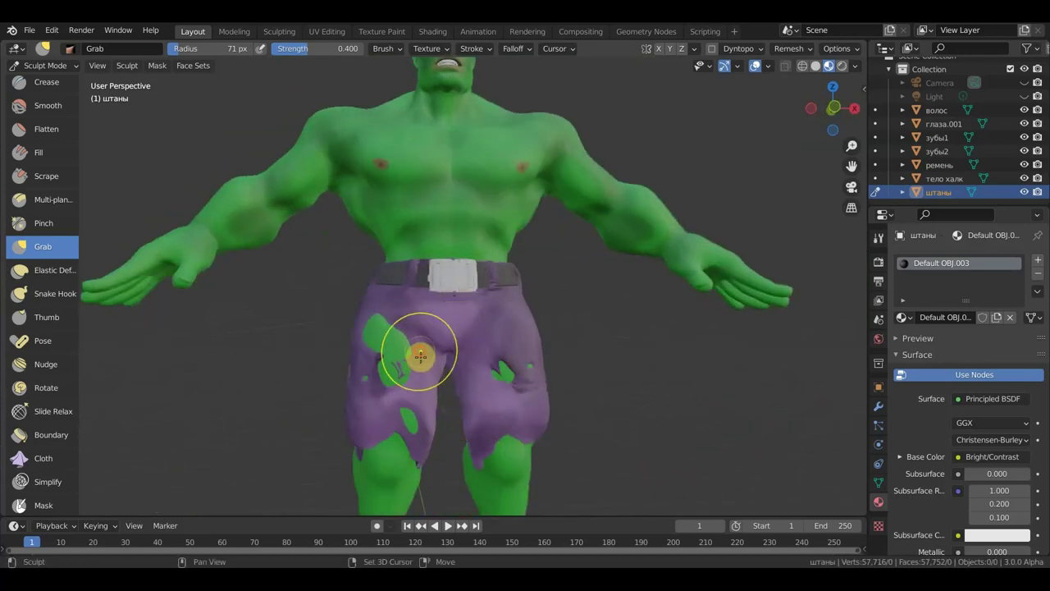
mouse_move(547, 399)
middle_down()
mouse_move(572, 407)
mouse_move(563, 427)
middle_up()
mouse_move(541, 436)
mouse_down()
mouse_move(545, 455)
mouse_move(511, 460)
mouse_move(459, 439)
mouse_up()
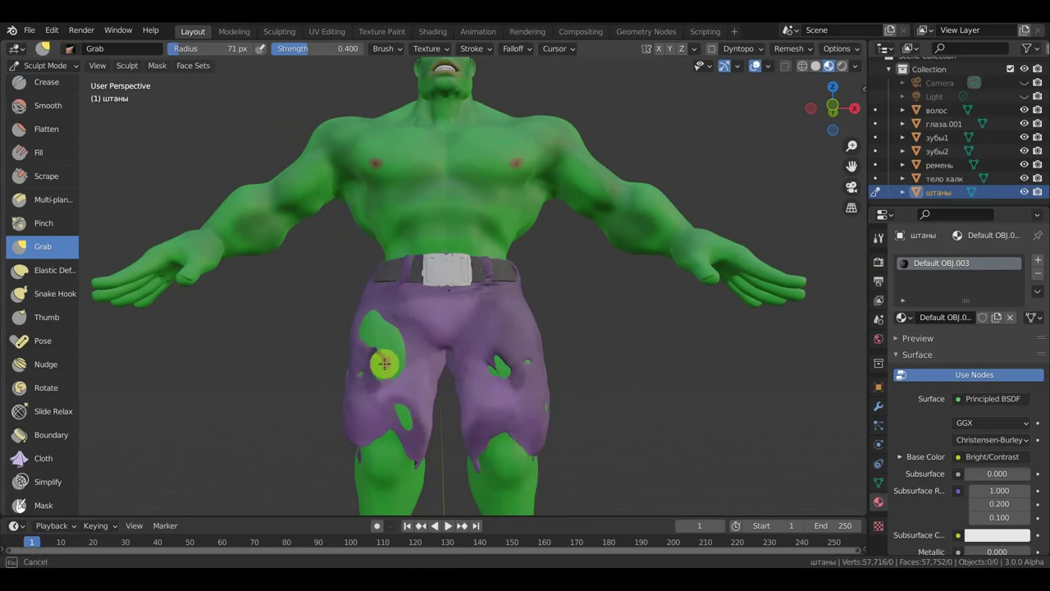
mouse_move(389, 369)
middle_down()
mouse_move(296, 387)
mouse_move(377, 365)
middle_up()
drag(374, 367, 352, 368)
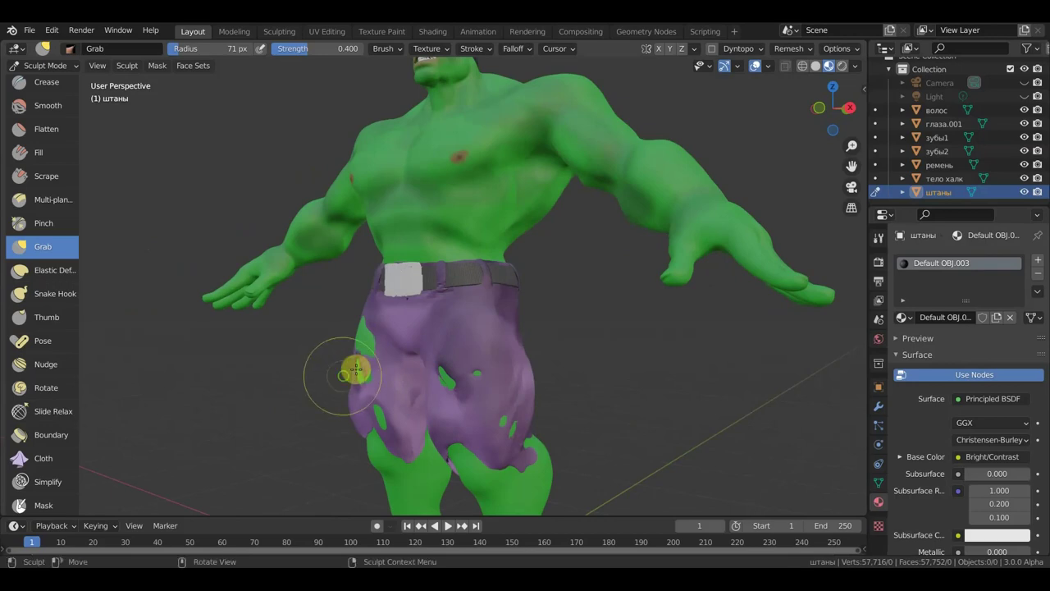
middle_drag(352, 368, 434, 375)
mouse_move(410, 369)
mouse_down()
mouse_move(379, 363)
mouse_move(382, 285)
mouse_move(394, 302)
mouse_up()
middle_drag(474, 298, 414, 306)
drag(414, 307, 404, 294)
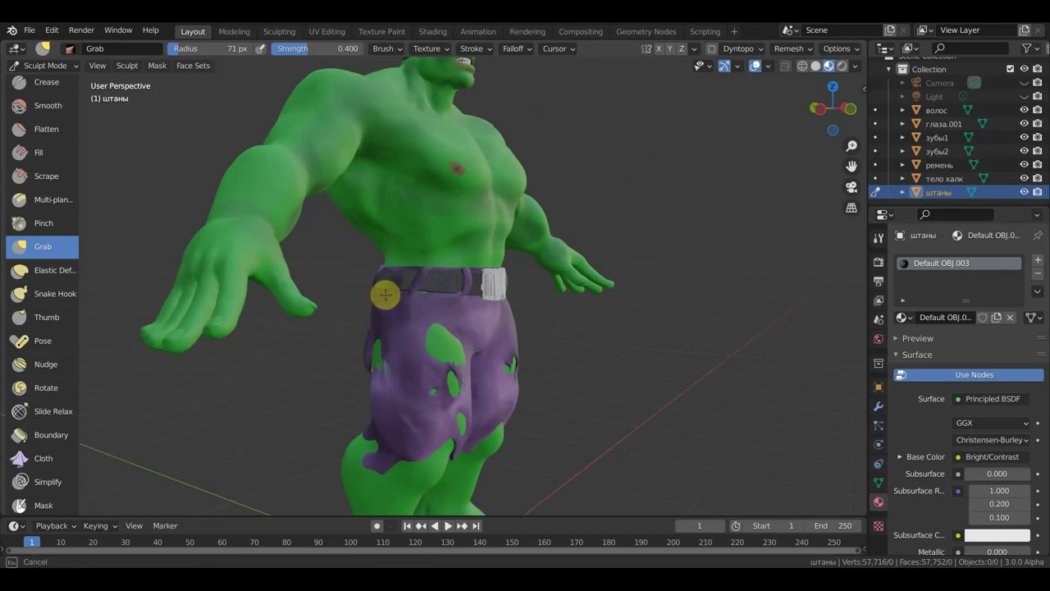
drag(394, 299, 395, 297)
Reshape the pants at the belt, hip, crotch and back, pull both hip edges, then view front-on.
middle_drag(396, 297, 473, 309)
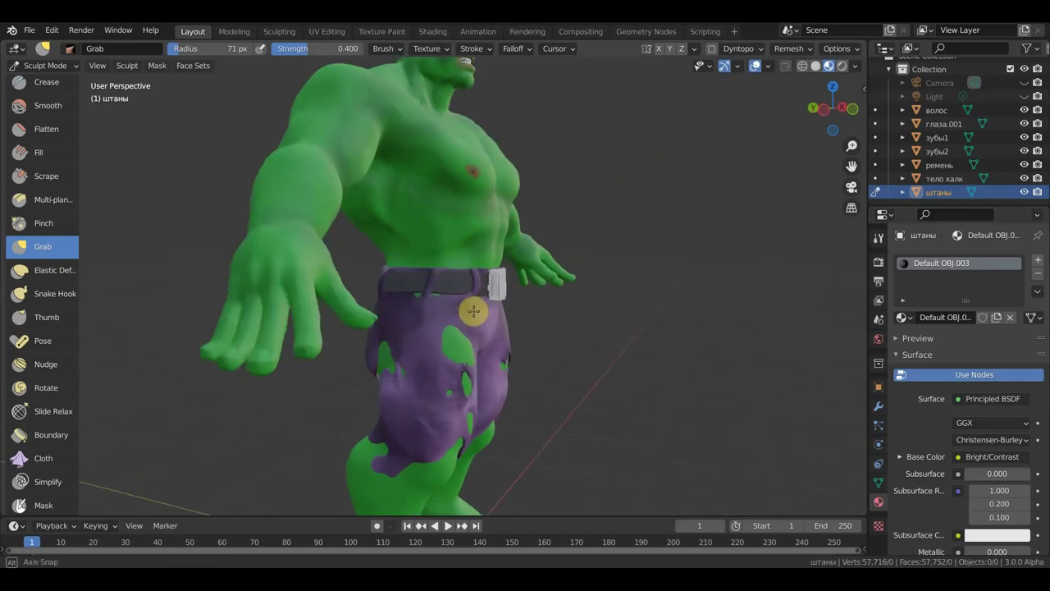
mouse_move(438, 265)
mouse_down()
mouse_move(426, 270)
mouse_move(449, 267)
mouse_up()
middle_drag(462, 295, 387, 297)
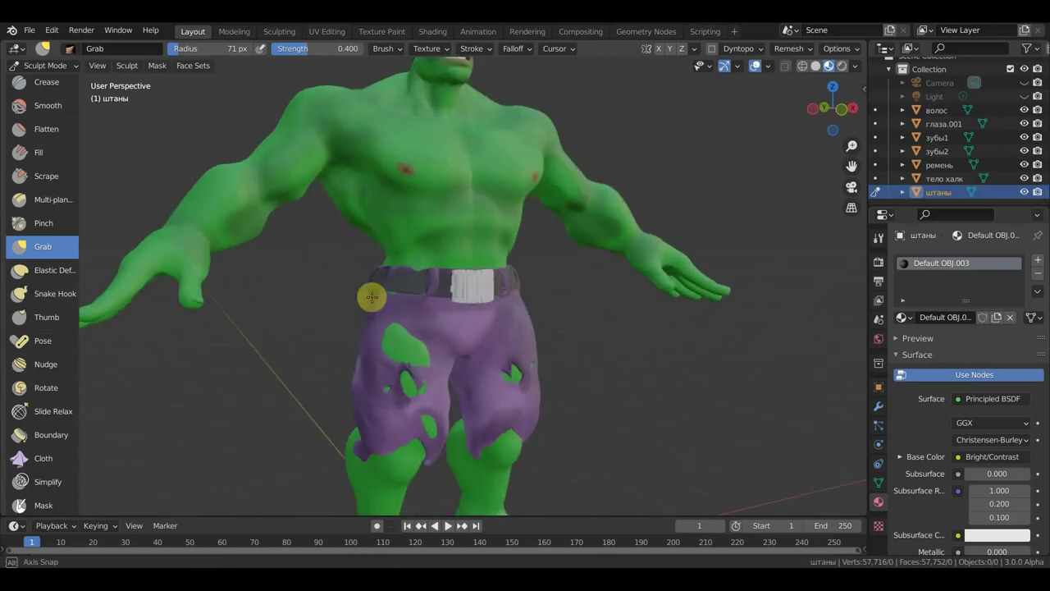
drag(387, 297, 386, 300)
middle_drag(387, 300, 447, 329)
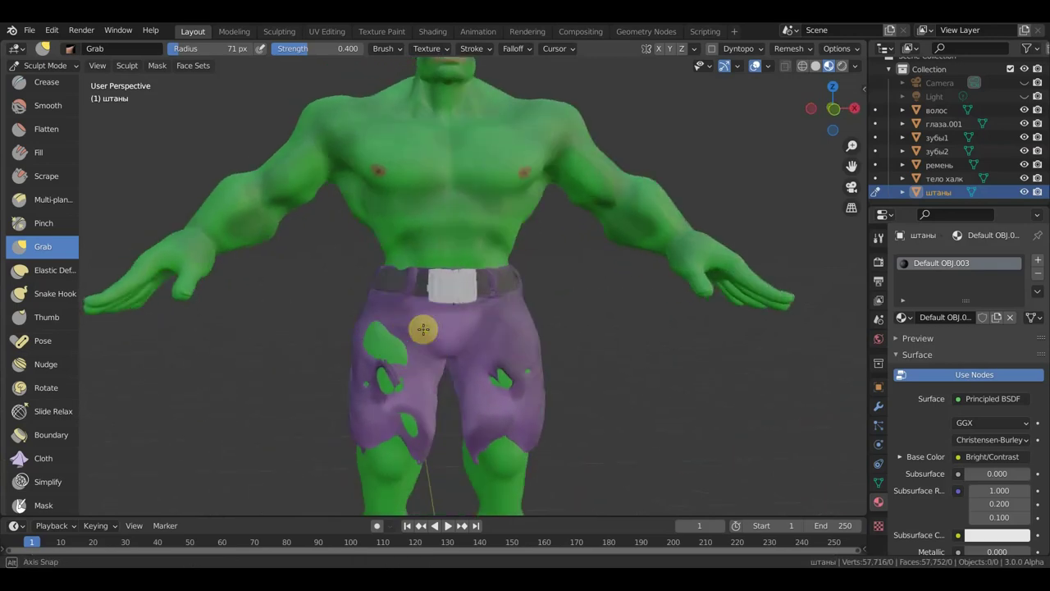
drag(395, 327, 539, 320)
middle_drag(528, 324, 323, 305)
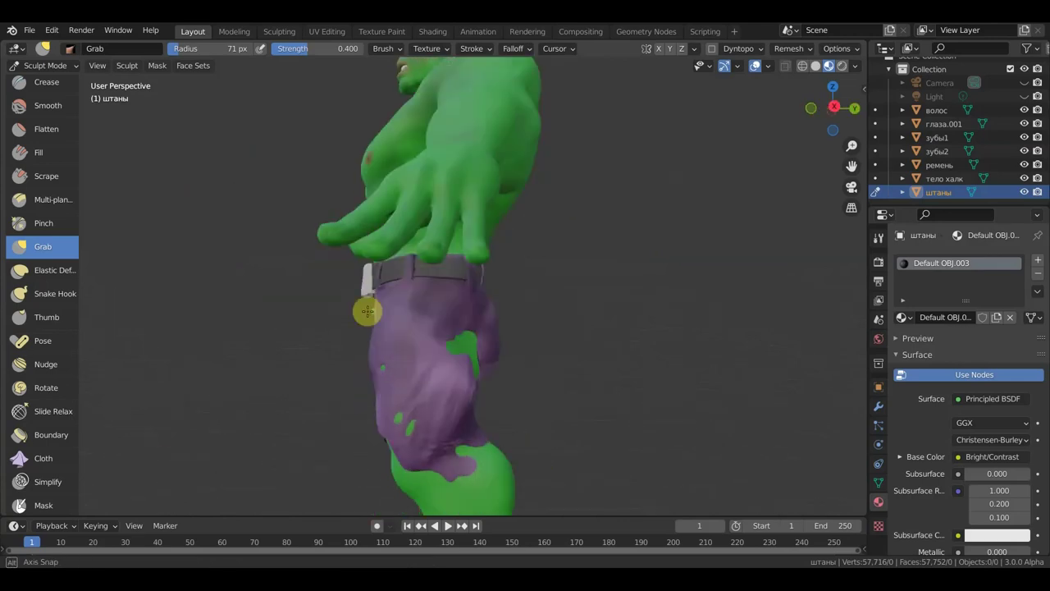
mouse_move(384, 403)
mouse_down()
mouse_move(372, 375)
mouse_move(364, 397)
mouse_up()
middle_drag(364, 396, 388, 418)
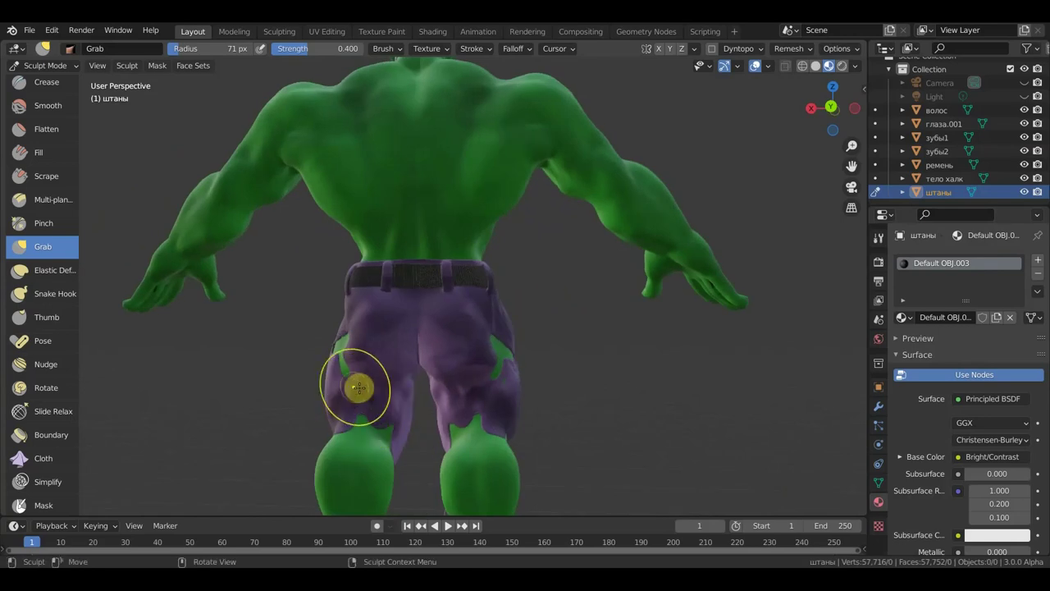
mouse_move(345, 330)
mouse_down()
mouse_move(333, 327)
mouse_move(361, 333)
mouse_up()
drag(490, 339, 503, 338)
key(KP_1)
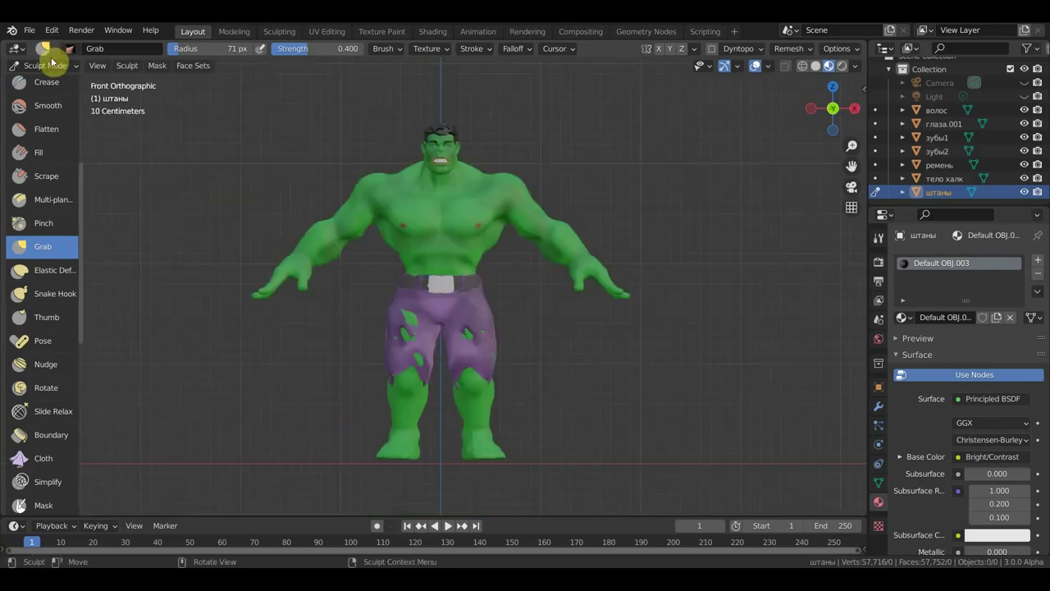
Leave sculpting and return to Object Mode.
click(47, 66)
click(55, 81)
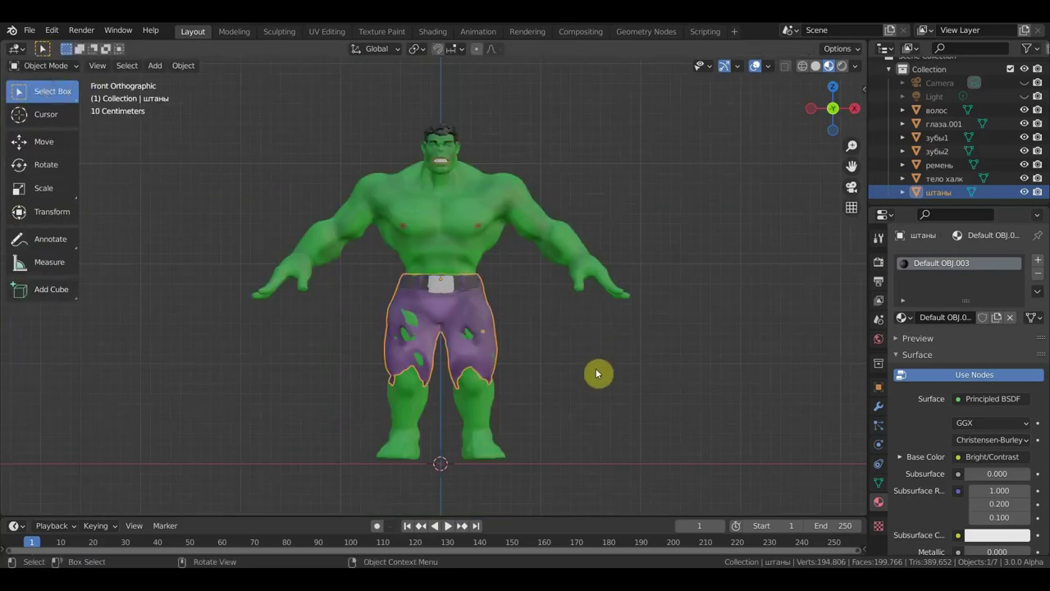
scroll(582, 375, up, 2)
scroll(652, 369, up, 2)
Orbit and zoom around to inspect the sculpted pants, then reselect them and show the mode list.
click(651, 368)
mouse_move(655, 375)
middle_down()
mouse_move(666, 394)
mouse_move(772, 405)
middle_up()
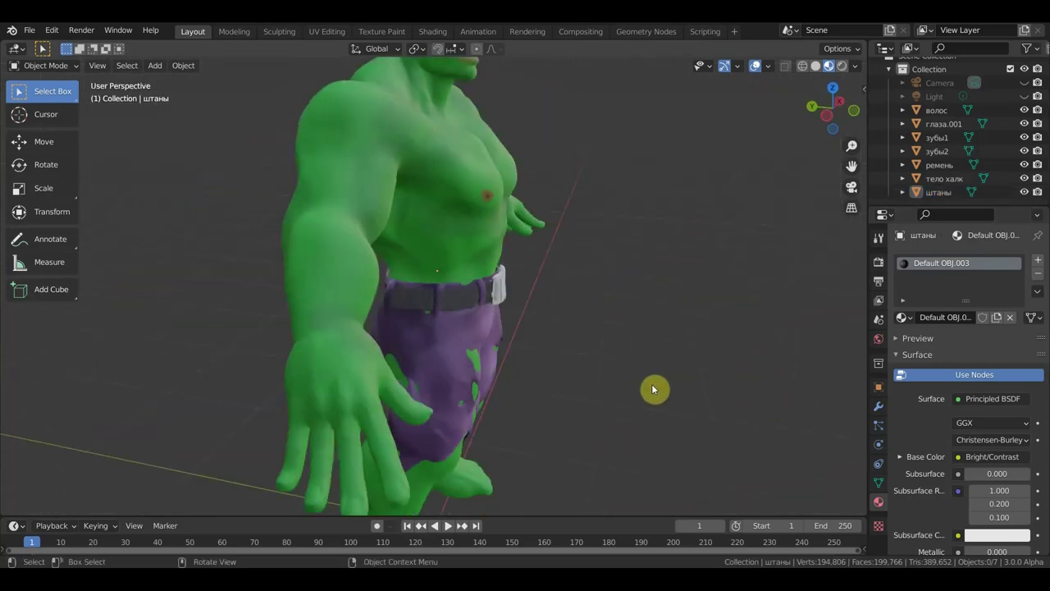
scroll(709, 389, down, 2)
middle_drag(664, 384, 695, 328)
scroll(466, 342, up, 3)
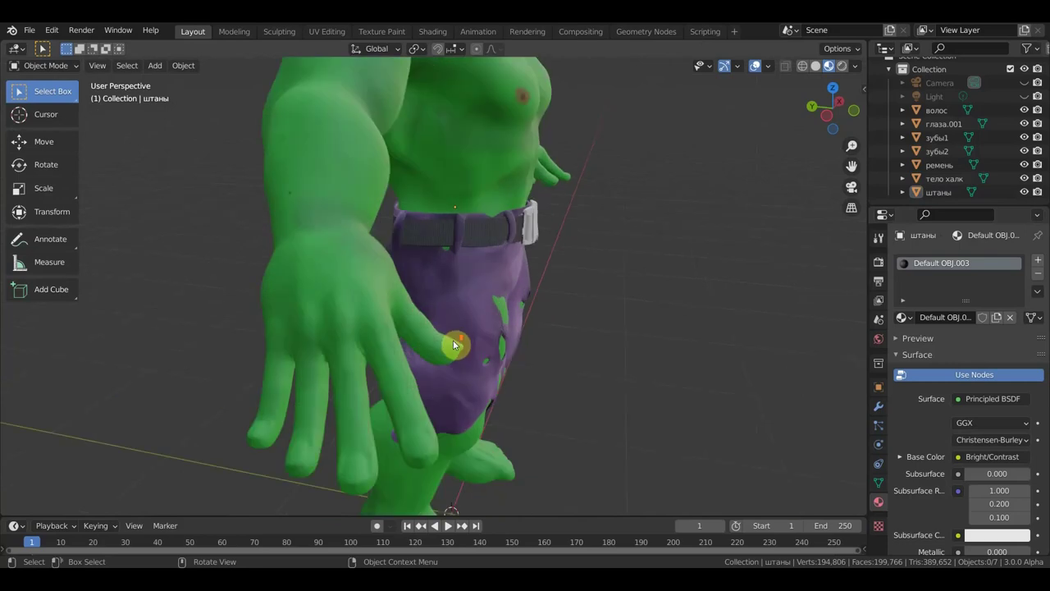
scroll(453, 339, down, 2)
mouse_move(570, 348)
middle_down()
mouse_move(499, 364)
mouse_move(397, 322)
mouse_move(707, 352)
middle_up()
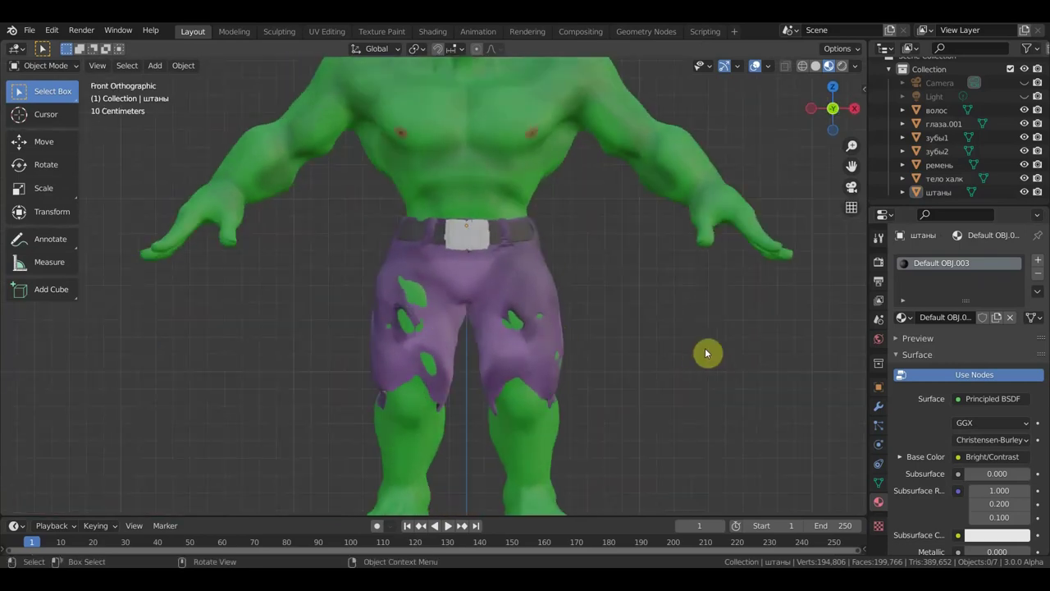
scroll(540, 299, up, 3)
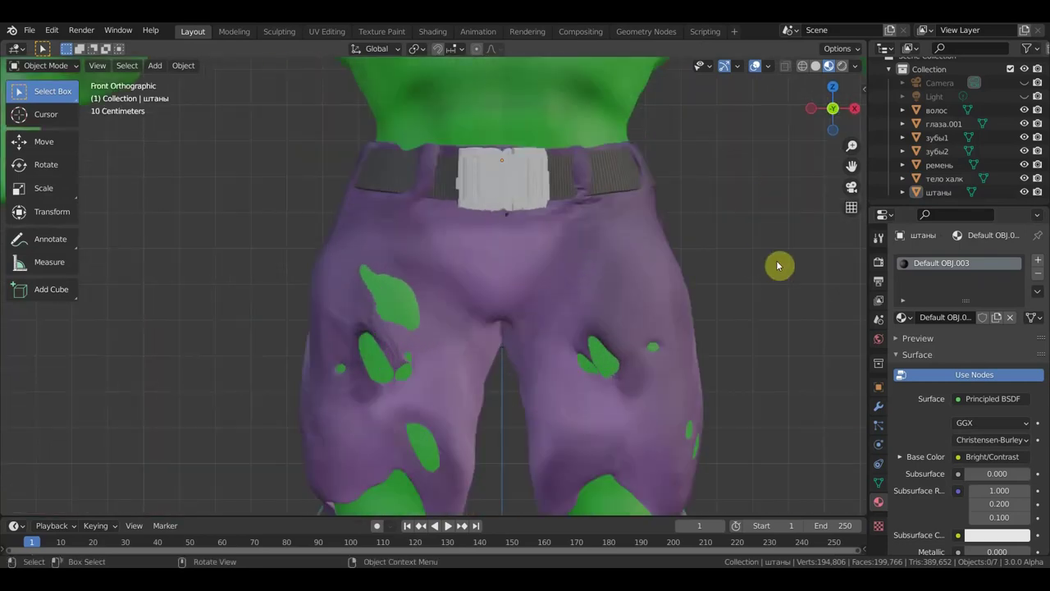
click(607, 242)
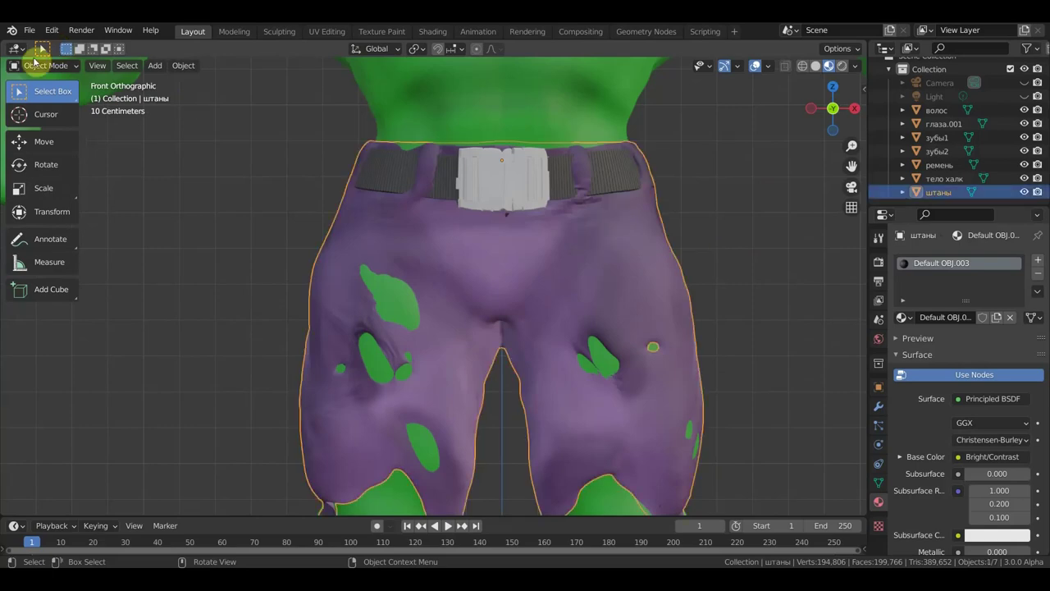
click(37, 65)
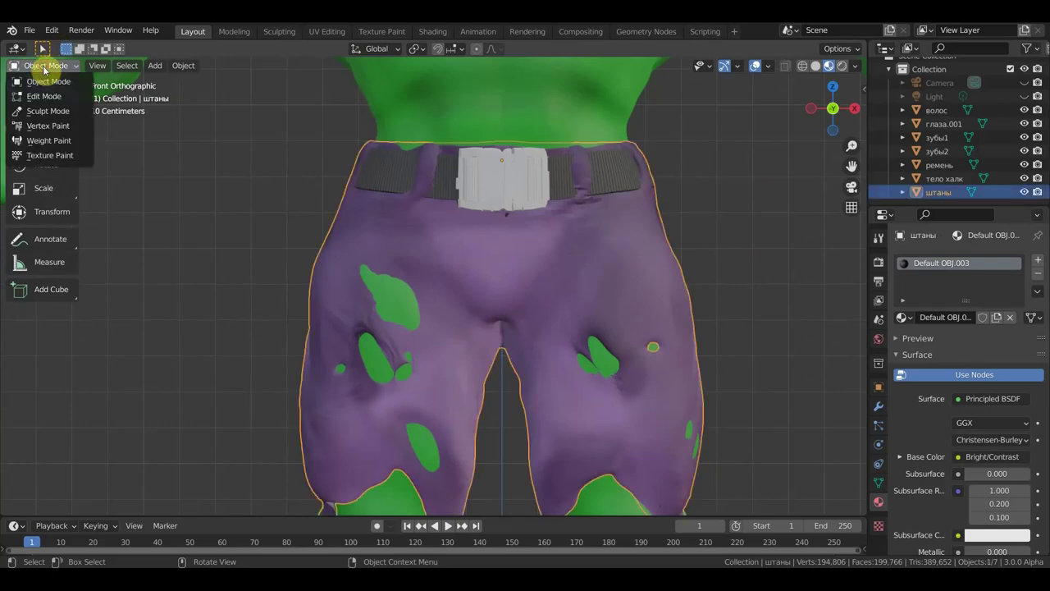
Back in Sculpt Mode, pull the waistband up over the belt and tug both sides of the pants outward.
click(53, 112)
mouse_move(642, 221)
middle_down()
mouse_move(685, 227)
mouse_move(649, 188)
middle_up()
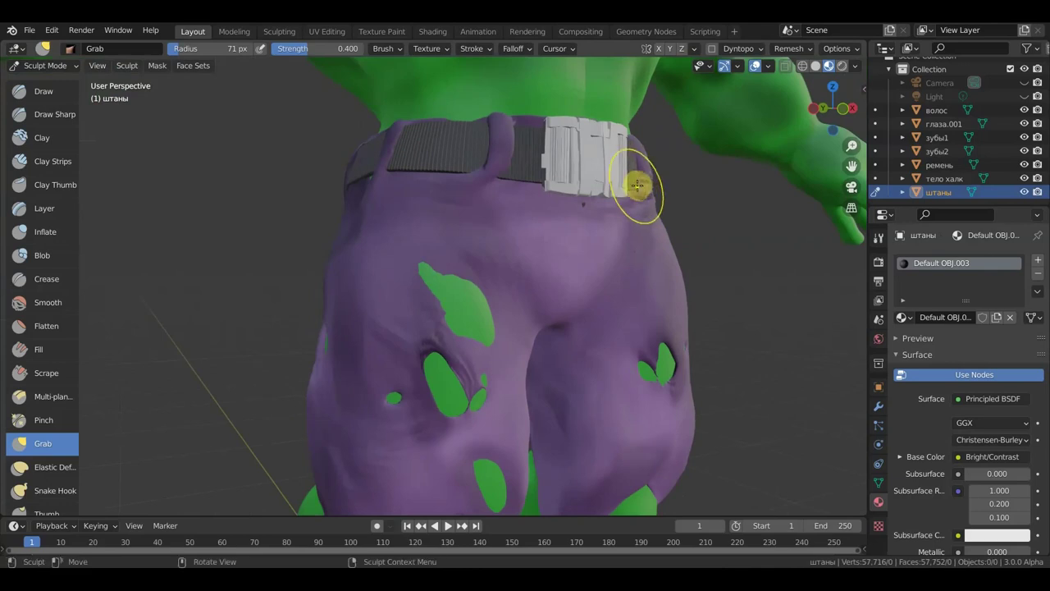
middle_drag(637, 188, 528, 230)
mouse_move(528, 230)
mouse_down()
mouse_move(601, 197)
mouse_move(558, 218)
mouse_up()
middle_drag(558, 219, 476, 238)
mouse_move(410, 244)
mouse_down()
mouse_move(375, 249)
mouse_move(433, 263)
mouse_up()
drag(645, 402, 637, 405)
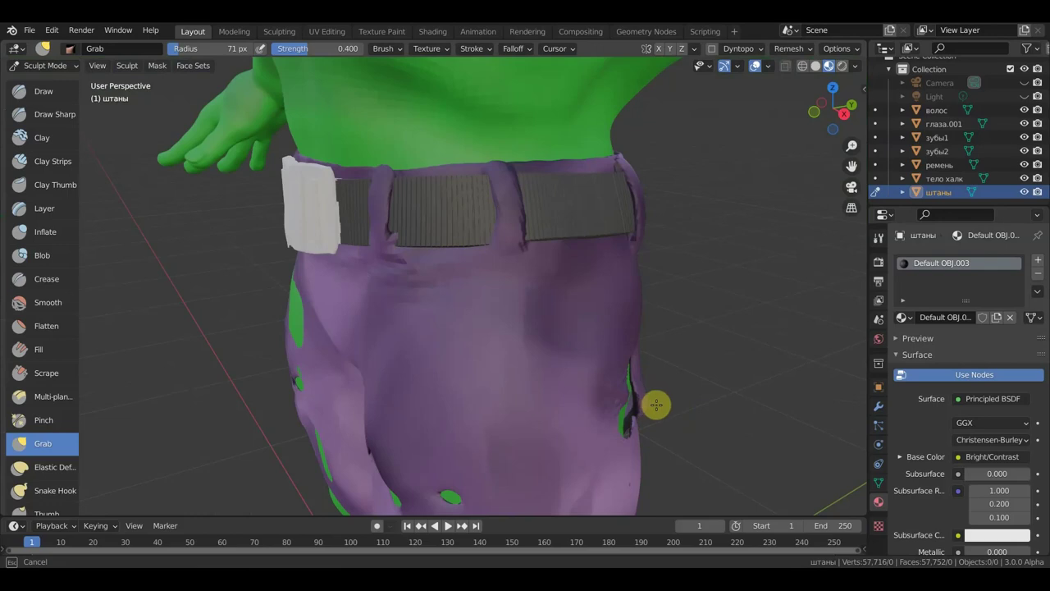
drag(643, 407, 643, 407)
mouse_move(644, 407)
middle_down()
mouse_move(572, 353)
mouse_move(473, 386)
middle_up()
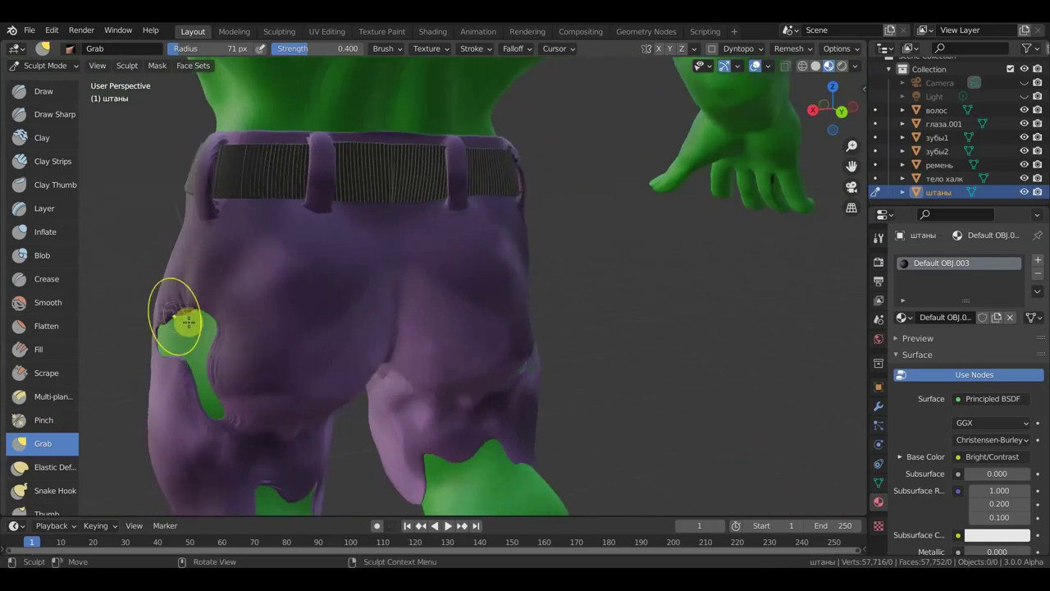
drag(184, 312, 160, 318)
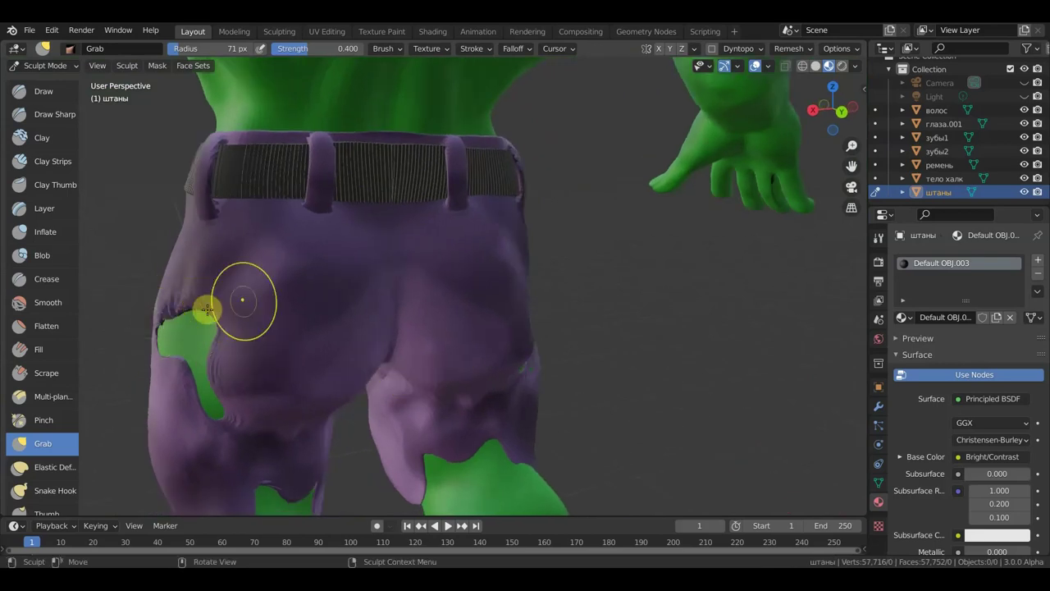
Inspect the seat of the pants from behind, then return to front view and Object Mode.
scroll(437, 392, down, 3)
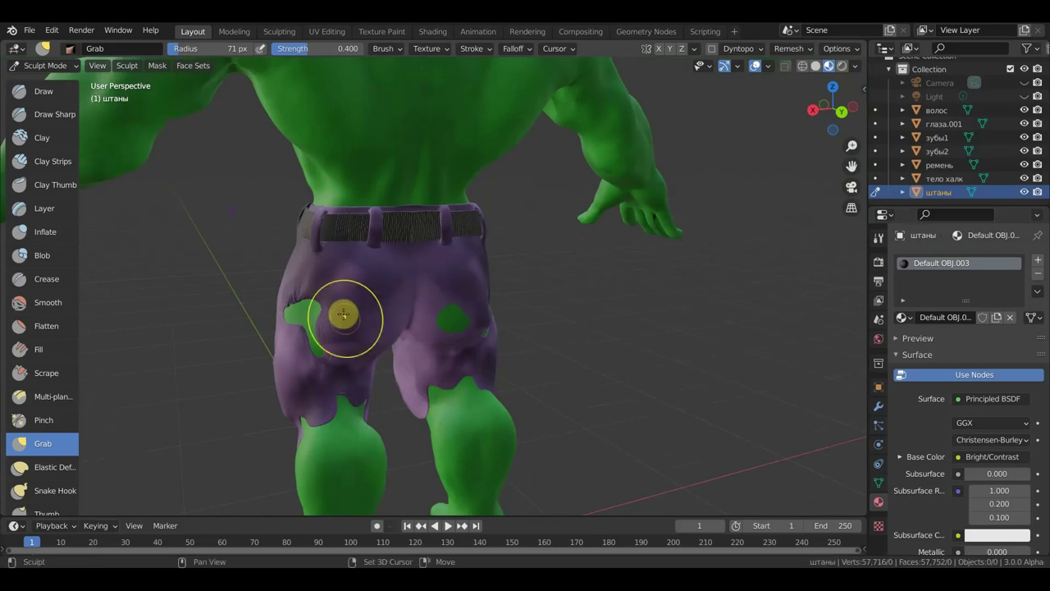
mouse_move(446, 328)
middle_down()
mouse_move(541, 333)
mouse_move(476, 292)
mouse_move(314, 308)
middle_up()
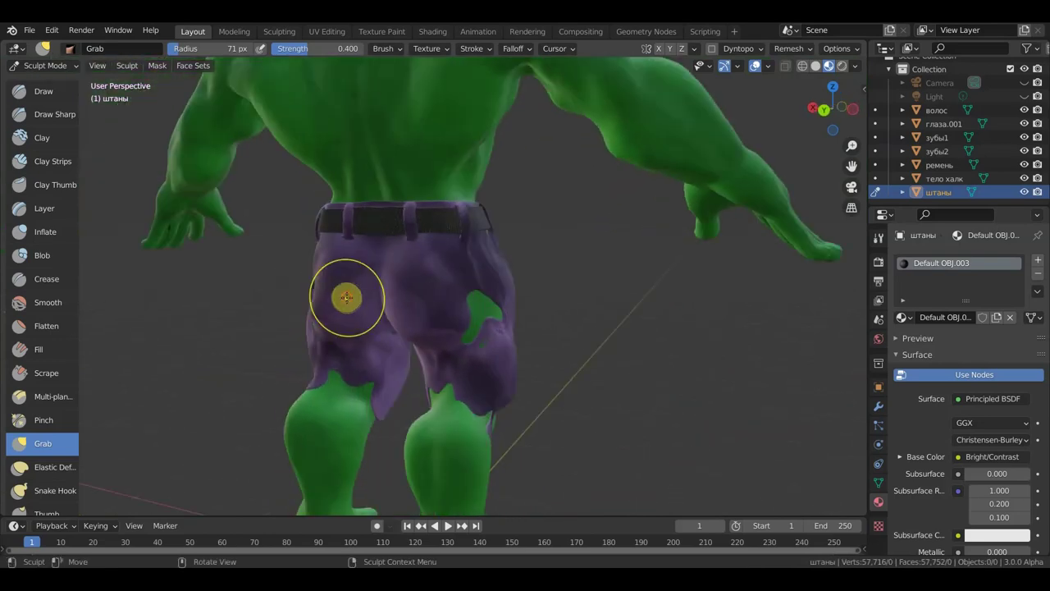
scroll(605, 336, down, 5)
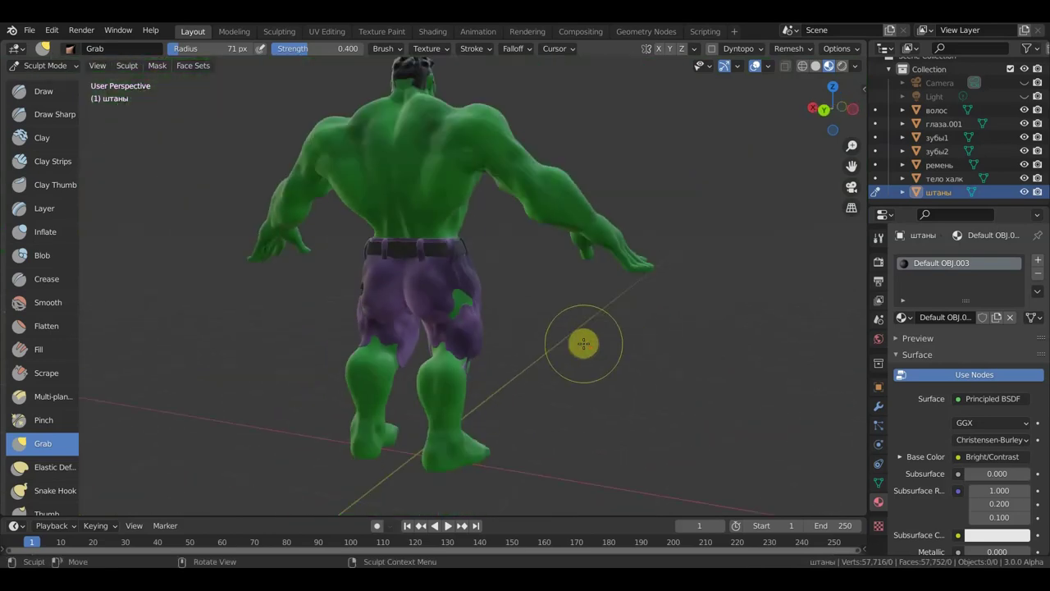
middle_drag(582, 345, 311, 353)
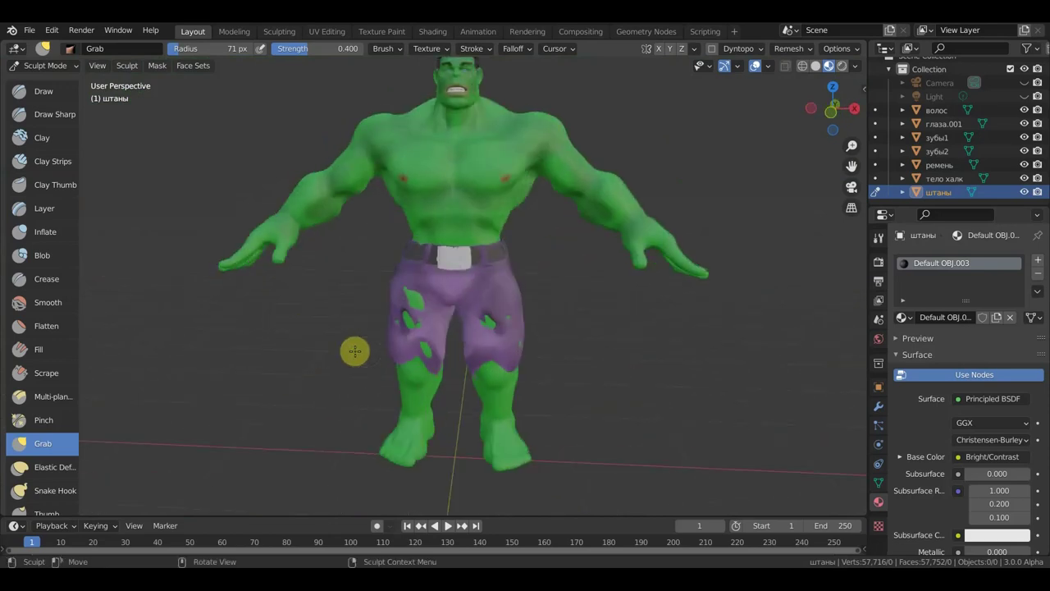
key(KP_1)
click(55, 68)
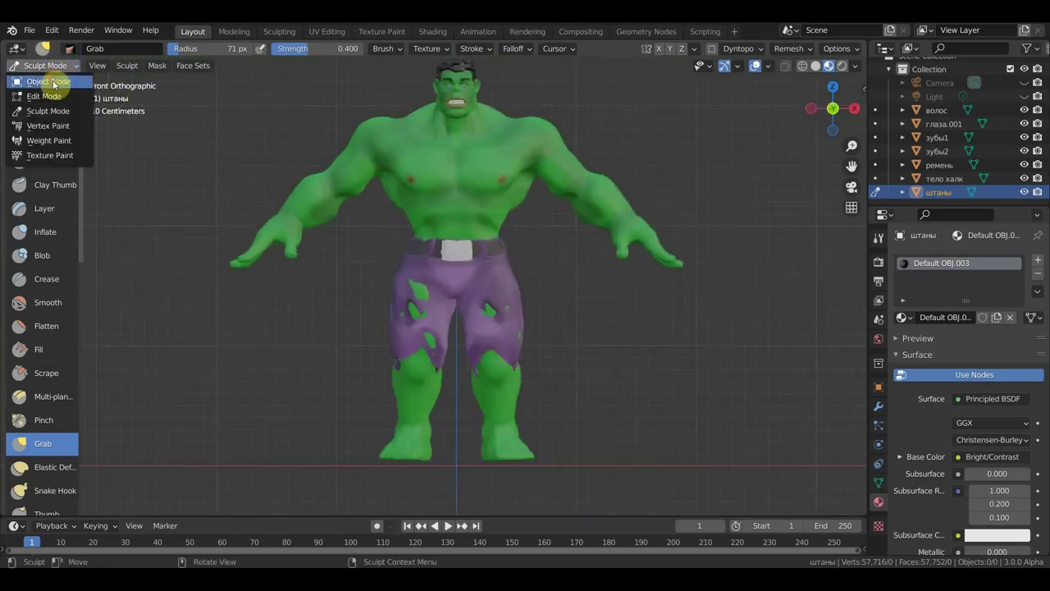
click(53, 83)
scroll(618, 321, down, 2)
Enable Rendered shading and convert the Light into a Sun lamp with strength 4.
scroll(629, 320, down, 1)
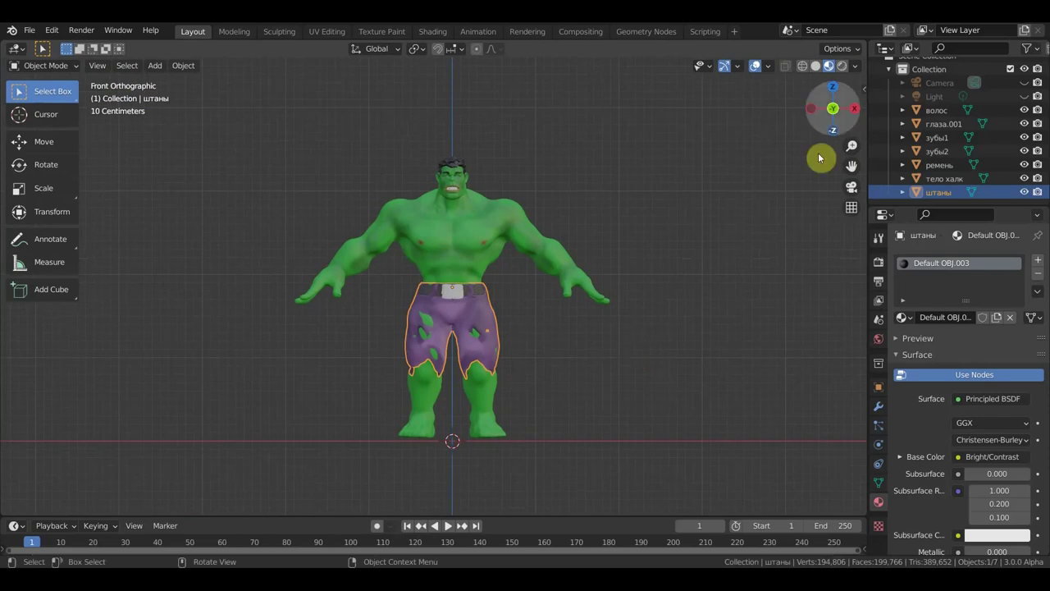
click(842, 65)
click(934, 96)
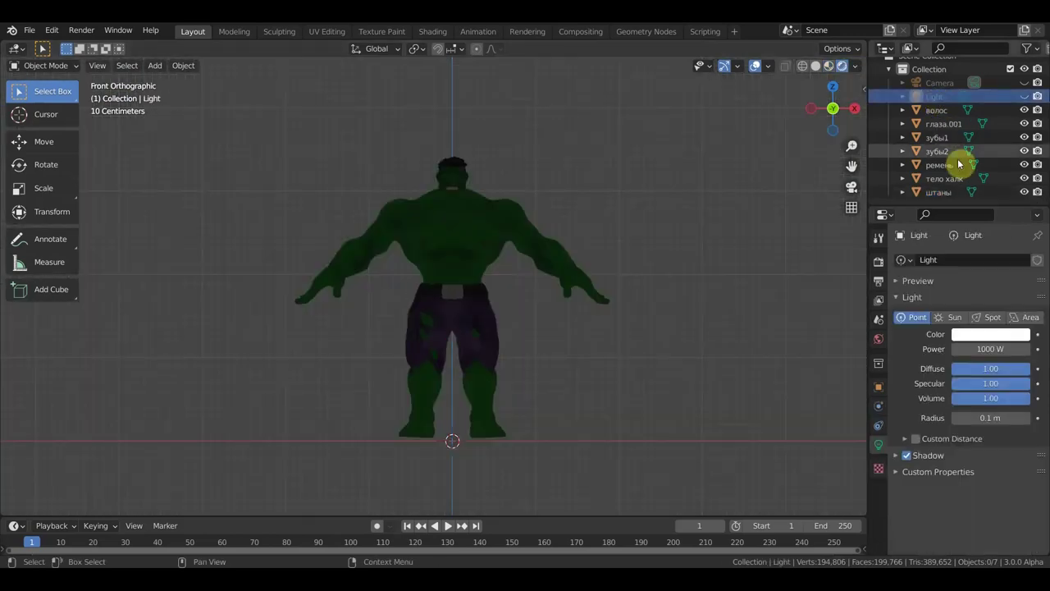
click(974, 320)
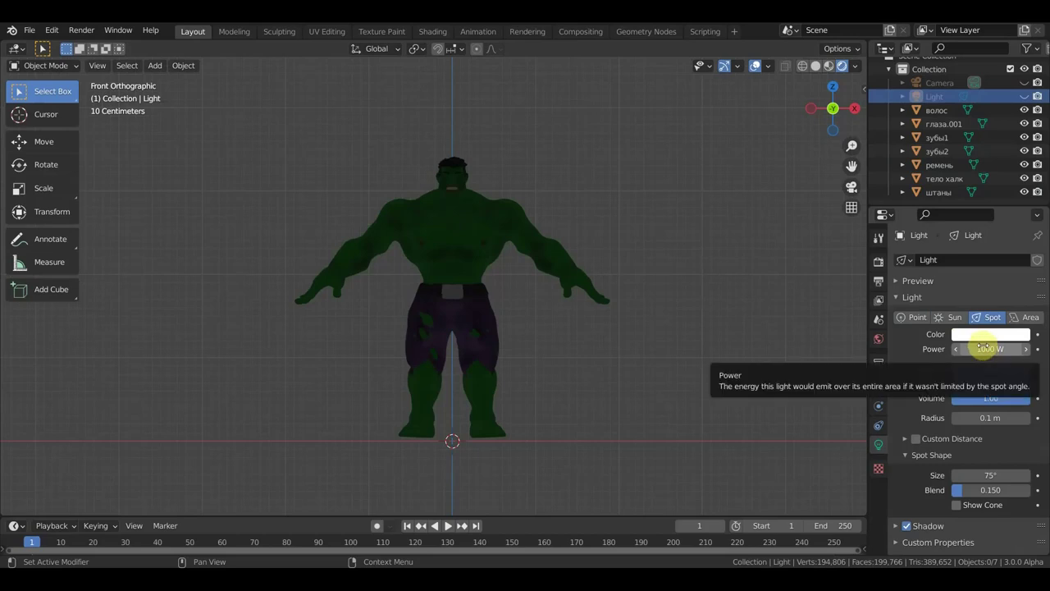
click(984, 348)
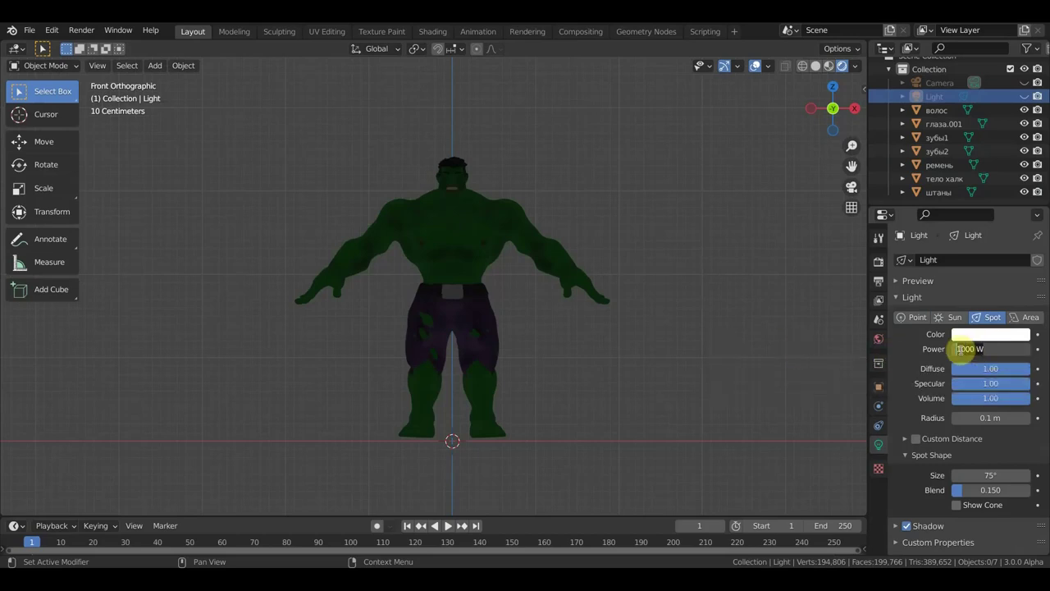
text(4)
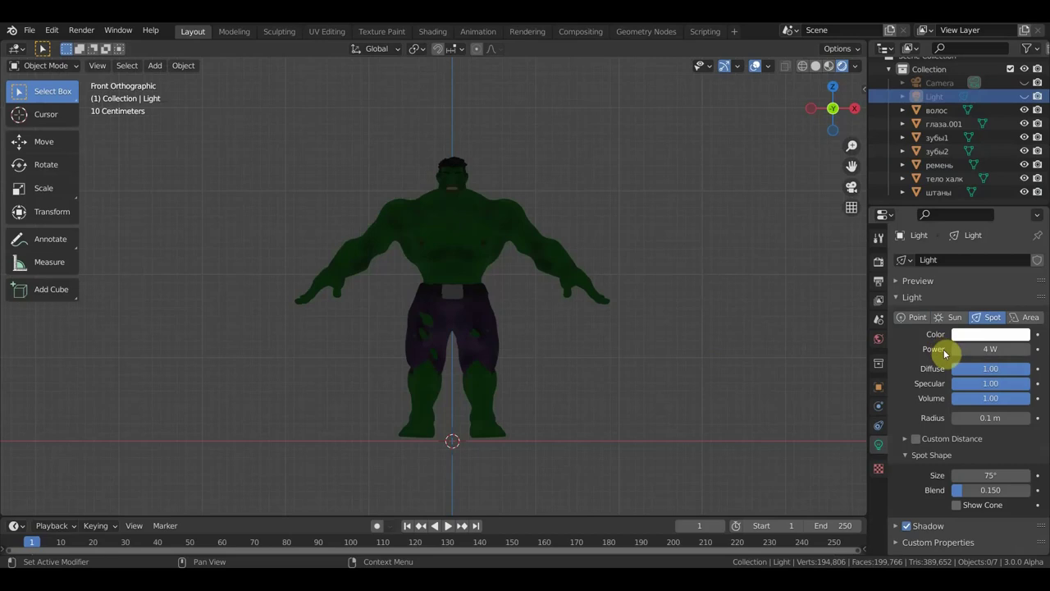
click(956, 320)
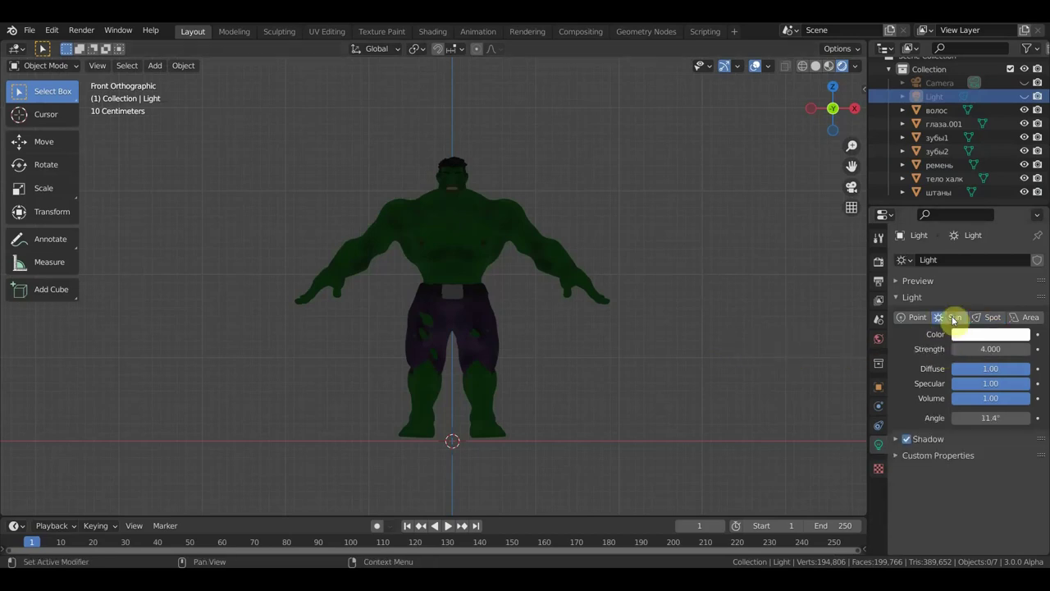
middle_drag(673, 369, 575, 389)
mouse_move(720, 156)
middle_down()
mouse_move(610, 250)
mouse_move(534, 264)
middle_up()
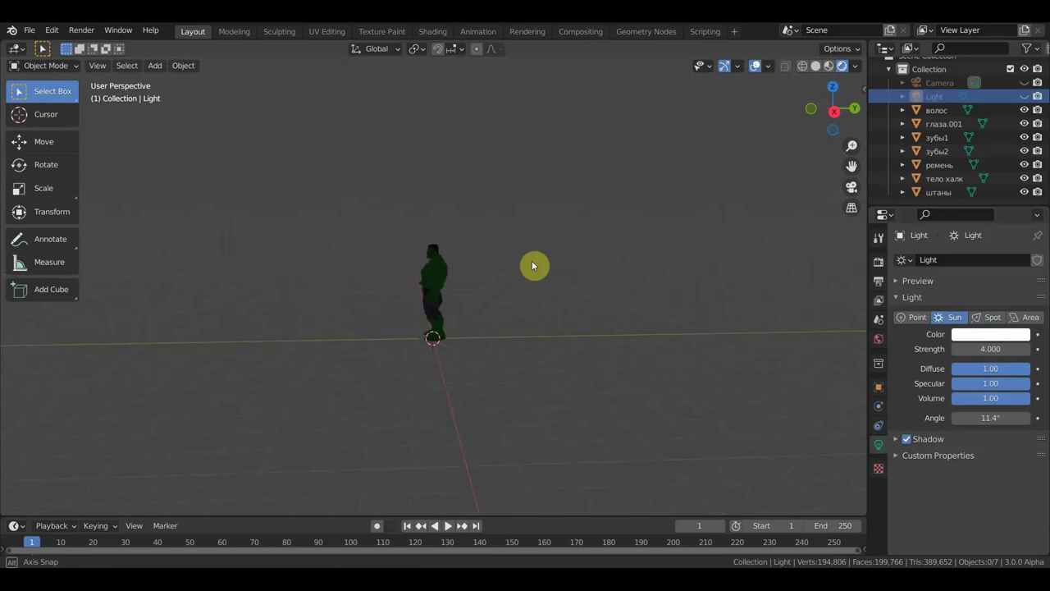
Unhide the Sun lamp and rotate it so its beam slants down across the Hulk.
click(1025, 96)
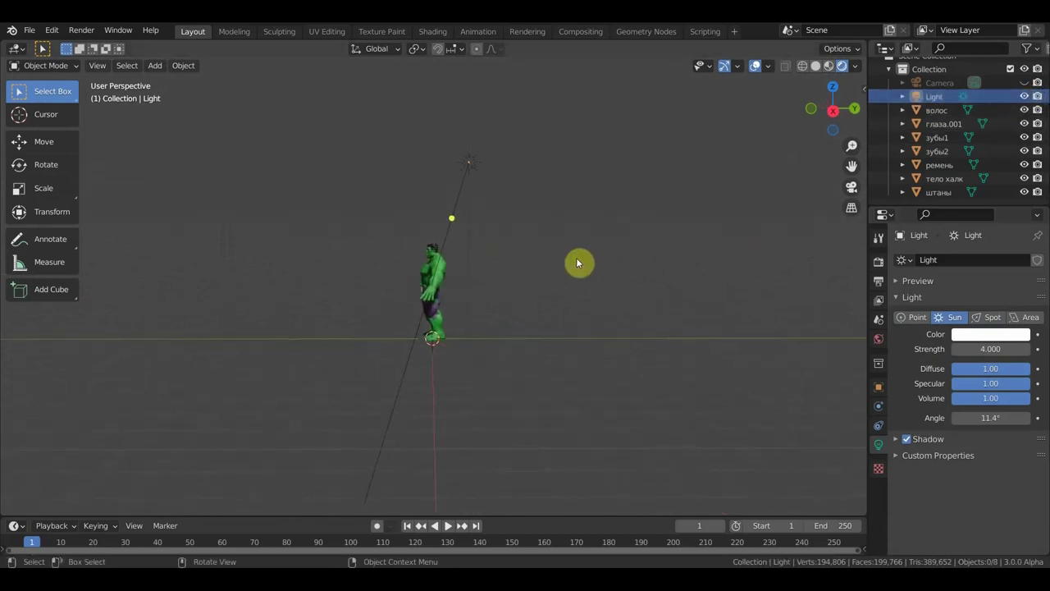
drag(518, 200, 427, 128)
key(r)
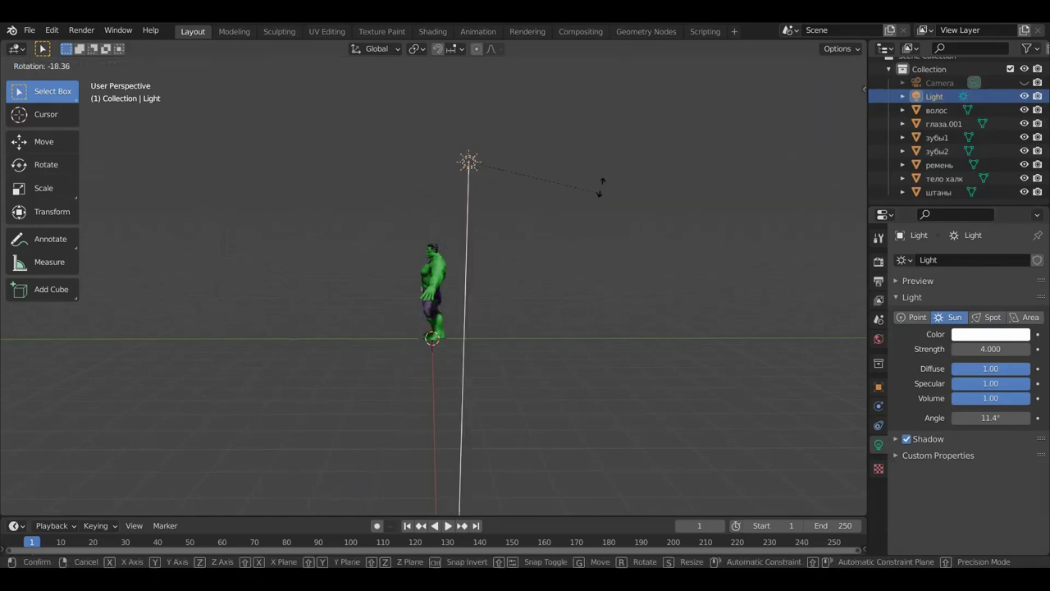
click(592, 132)
Look through the scene camera and walk-navigate it to frame the Hulk front-on.
key(KP_0)
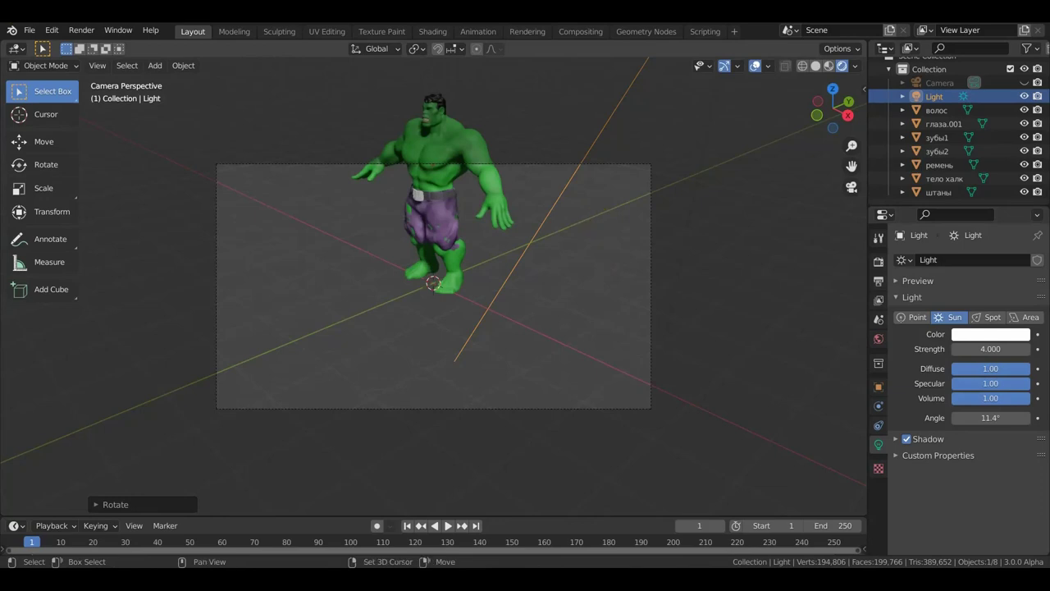
key(shift+grave)
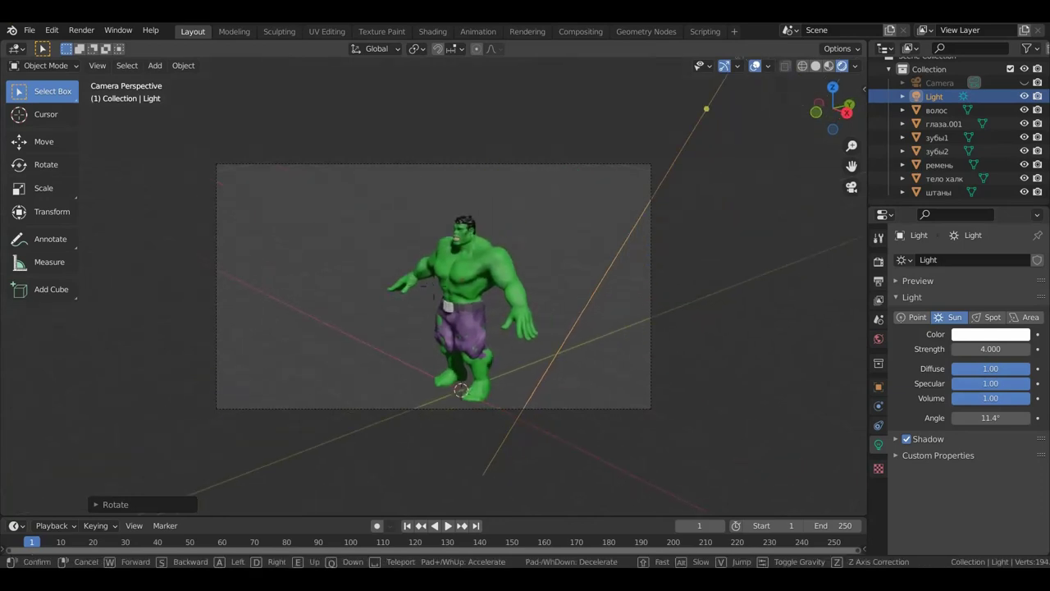
key(s)
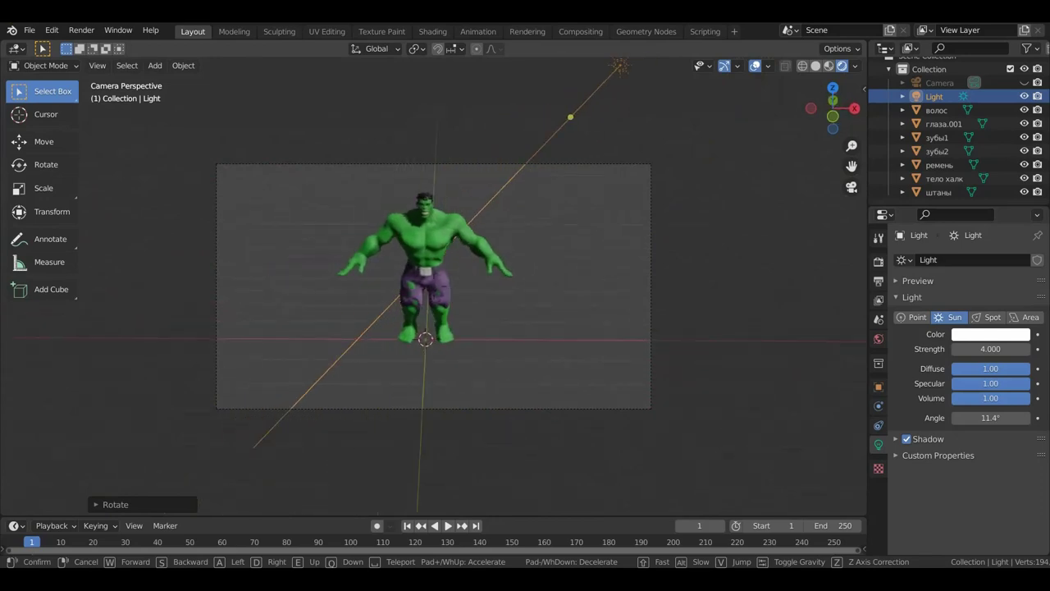
key(w)
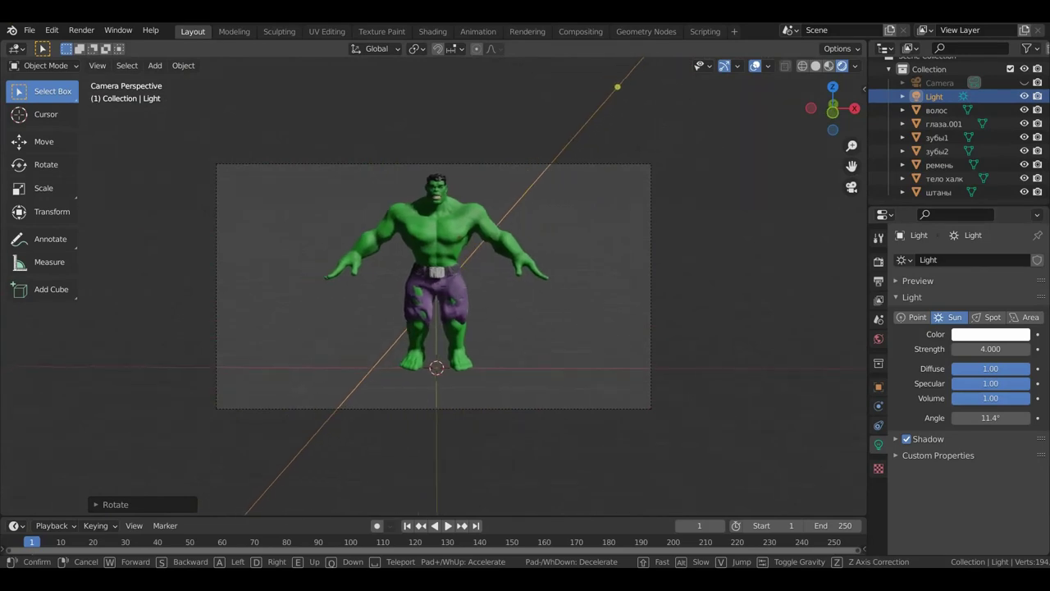
click(436, 292)
scroll(436, 305, up, 2)
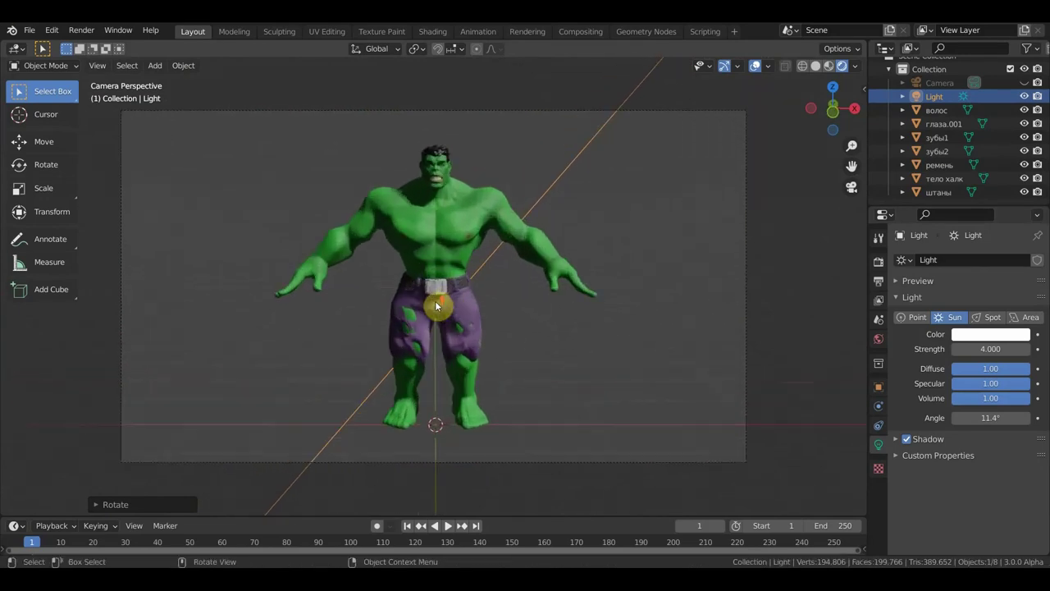
scroll(436, 305, up, 1)
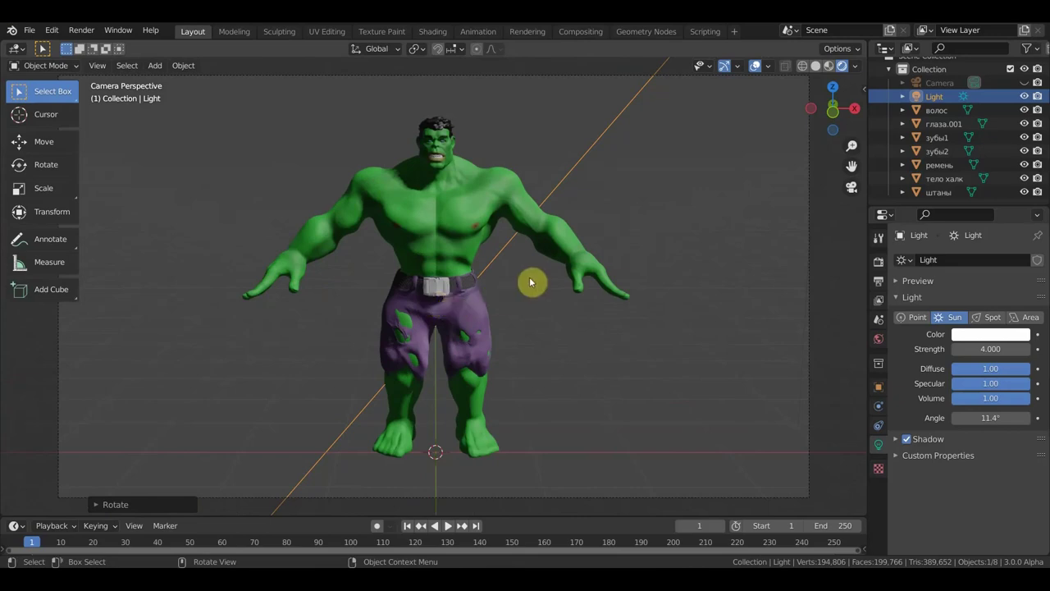
scroll(531, 282, up, 1)
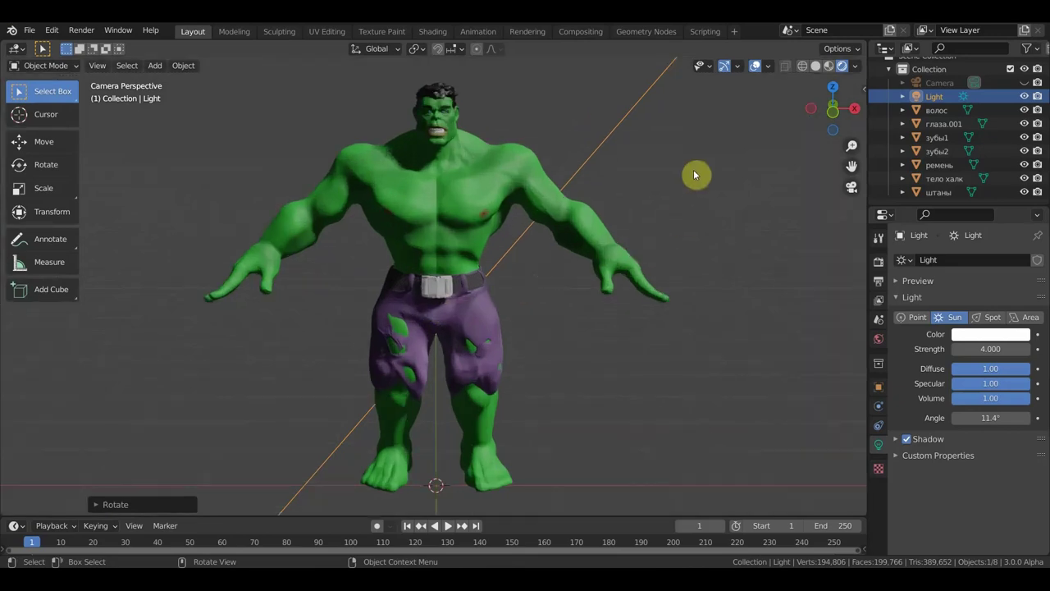
scroll(609, 142, down, 3)
Rotate the Sun light and move it next to the Hulk.
mouse_move(602, 169)
middle_down()
mouse_move(513, 183)
mouse_move(399, 225)
mouse_move(475, 220)
mouse_move(352, 235)
mouse_move(430, 230)
middle_up()
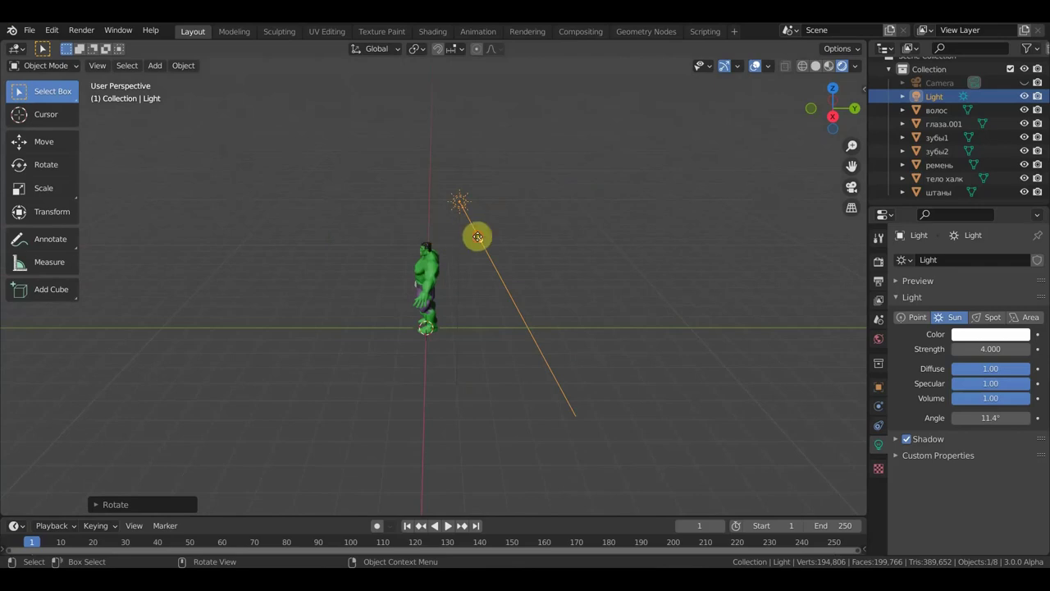
mouse_move(503, 217)
middle_down()
mouse_move(350, 319)
mouse_move(479, 312)
middle_up()
key(r)
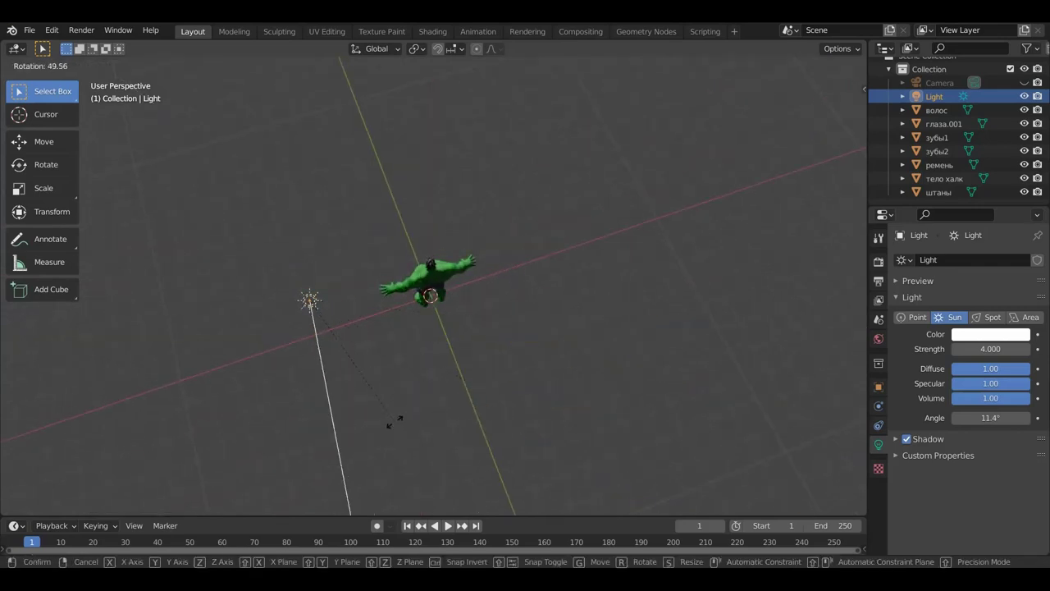
click(396, 422)
key(g)
click(543, 329)
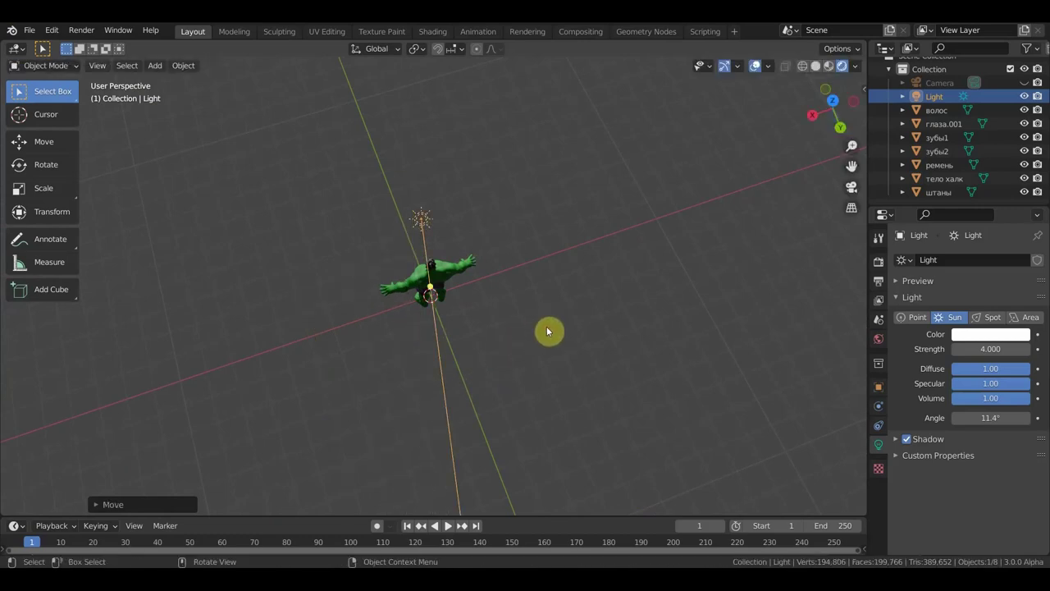
Inspect the Hulk from the front and side to judge the light's placement.
key(KP_1)
scroll(552, 291, up, 3)
scroll(552, 289, up, 3)
scroll(552, 291, up, 2)
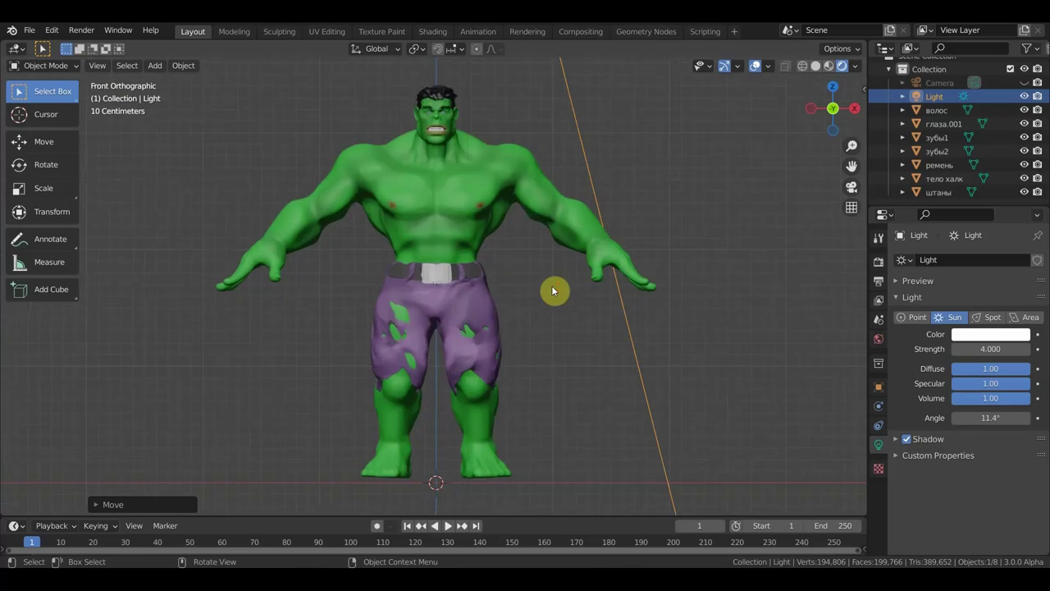
middle_drag(644, 290, 453, 329)
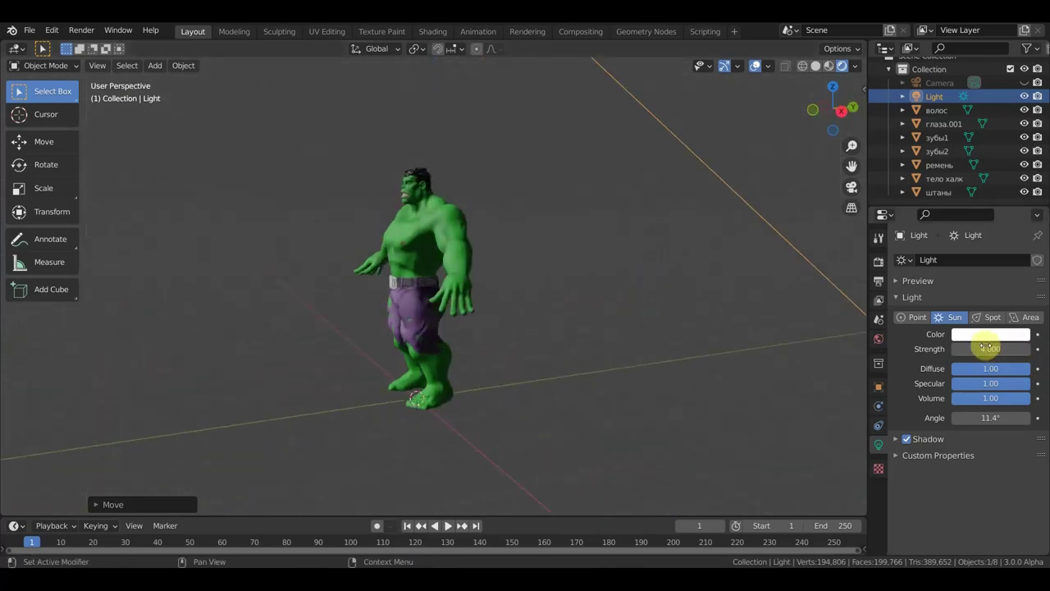
scroll(583, 314, down, 4)
mouse_move(583, 315)
middle_down()
mouse_move(558, 314)
mouse_move(643, 285)
middle_up()
Re-angle the Sun light downward onto the Hulk and check it through the camera.
mouse_move(642, 285)
mouse_down()
mouse_move(591, 324)
mouse_move(473, 366)
mouse_up()
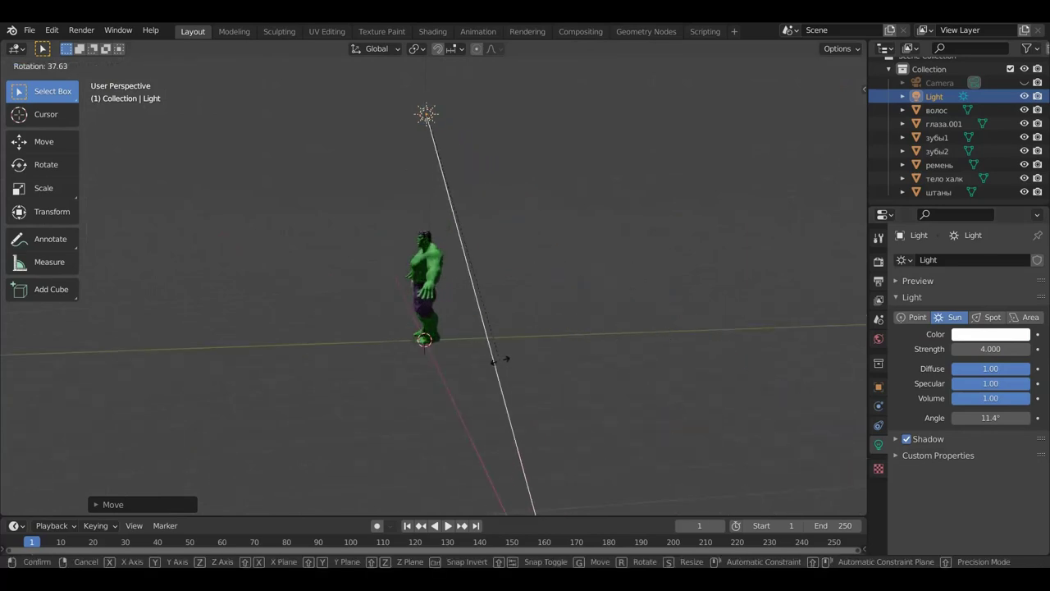
middle_drag(532, 347, 727, 327)
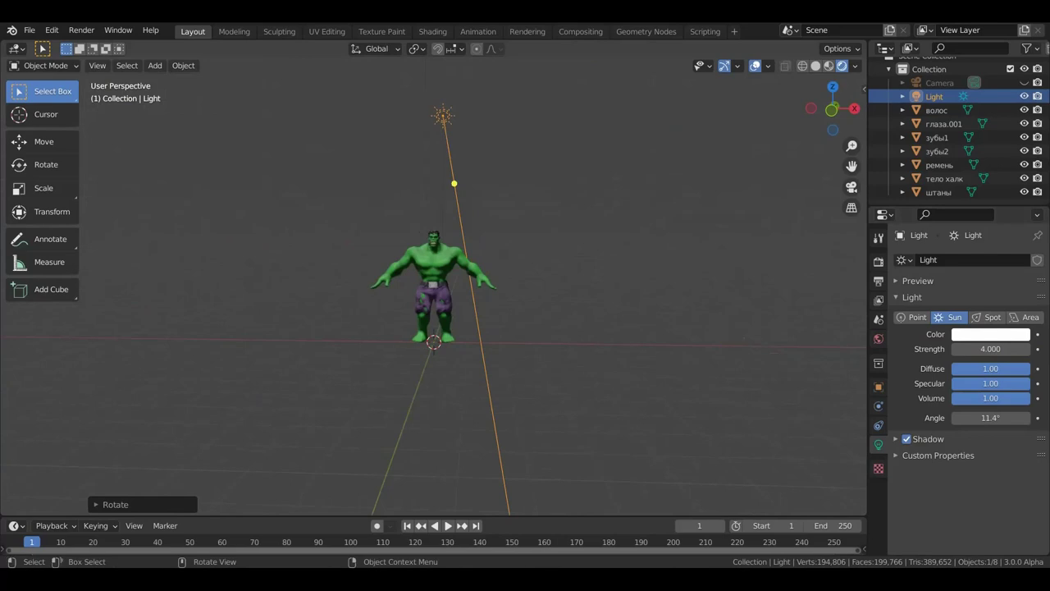
key(r)
click(492, 383)
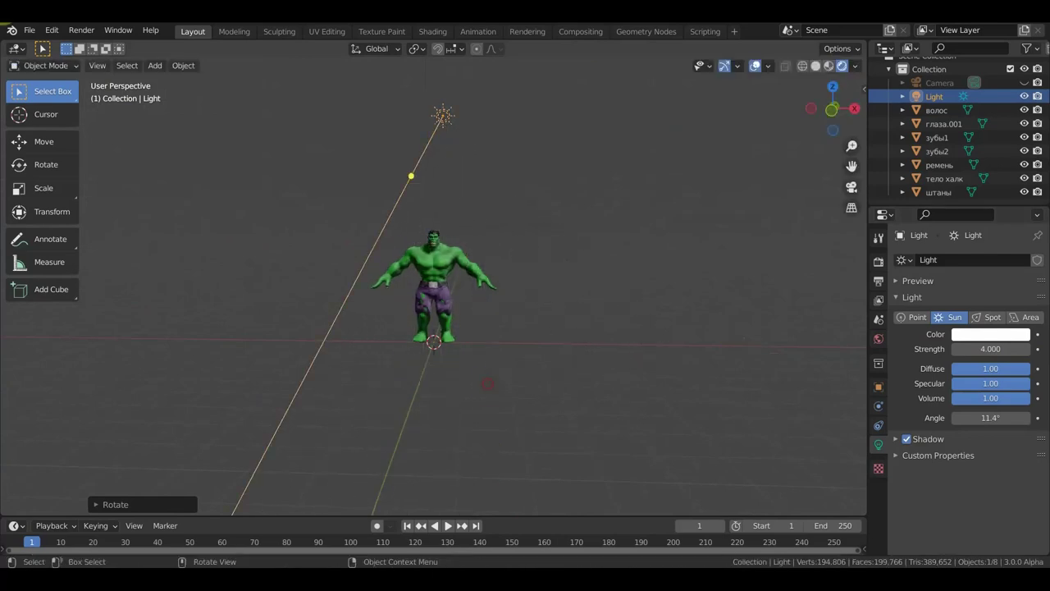
key(KP_0)
scroll(592, 342, up, 5)
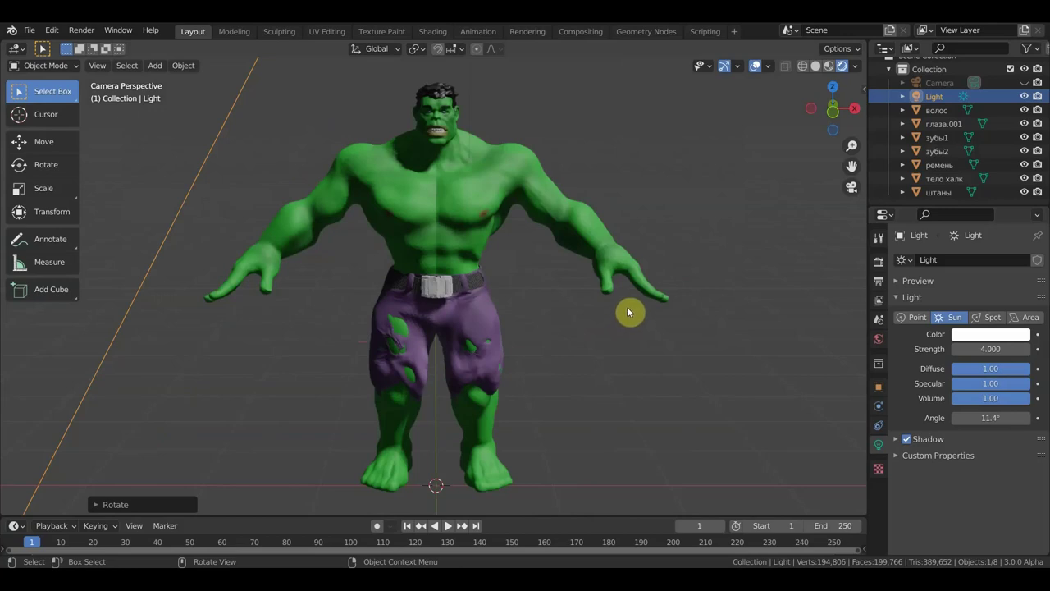
Use walk navigation to pull the camera back and lower it for a front-on Hulk shot.
key(KP_0)
key(KP_1)
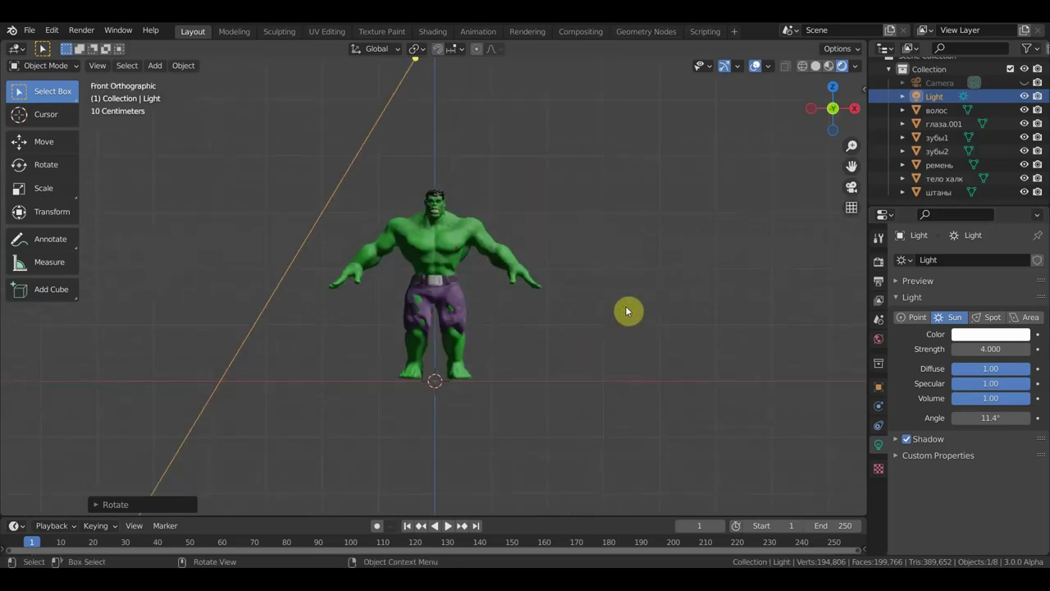
key(KP_0)
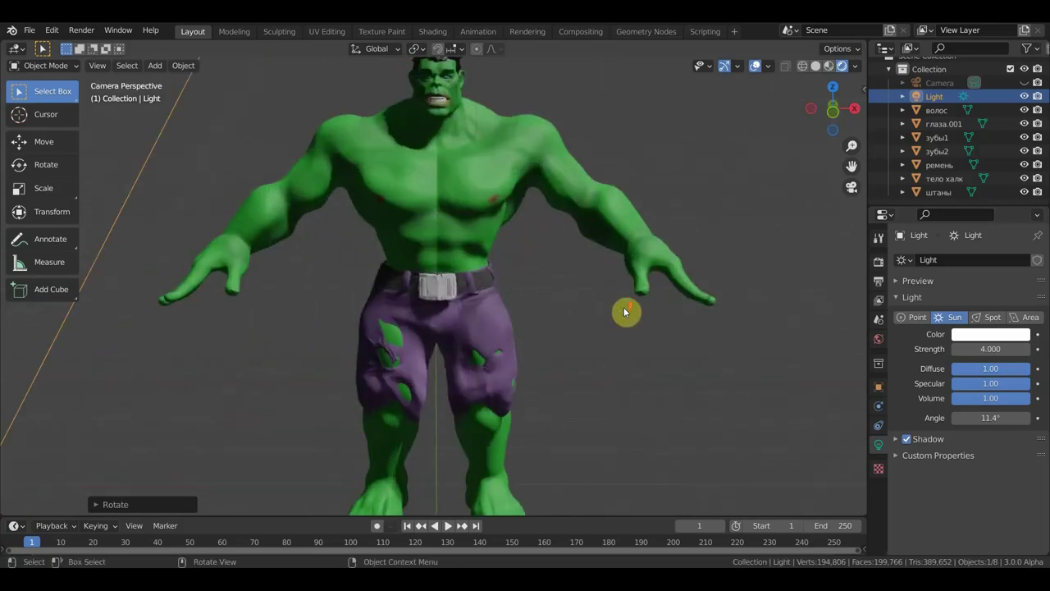
scroll(616, 238, up, 1)
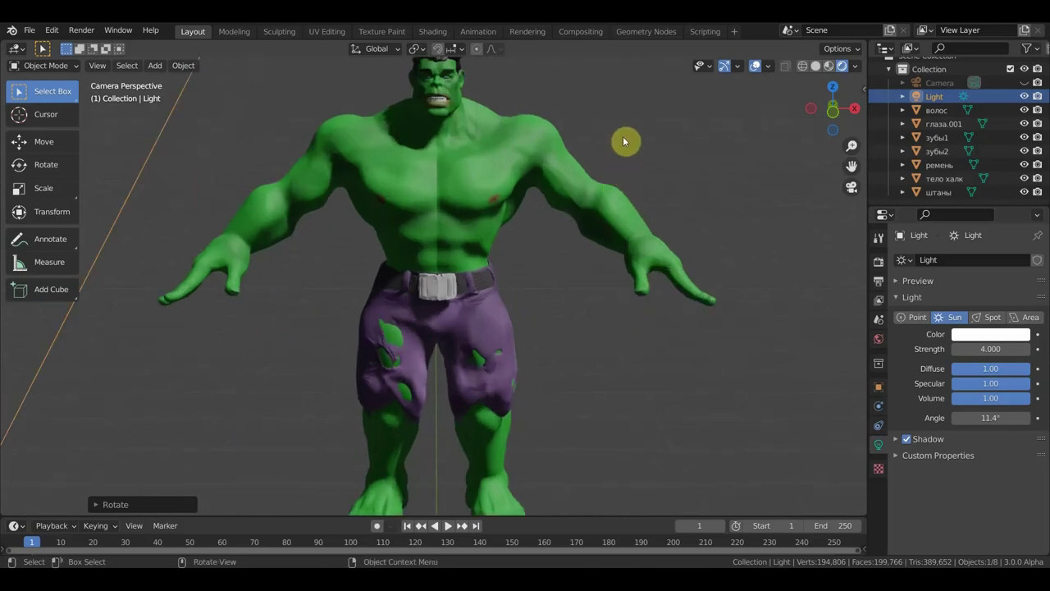
scroll(623, 154, down, 1)
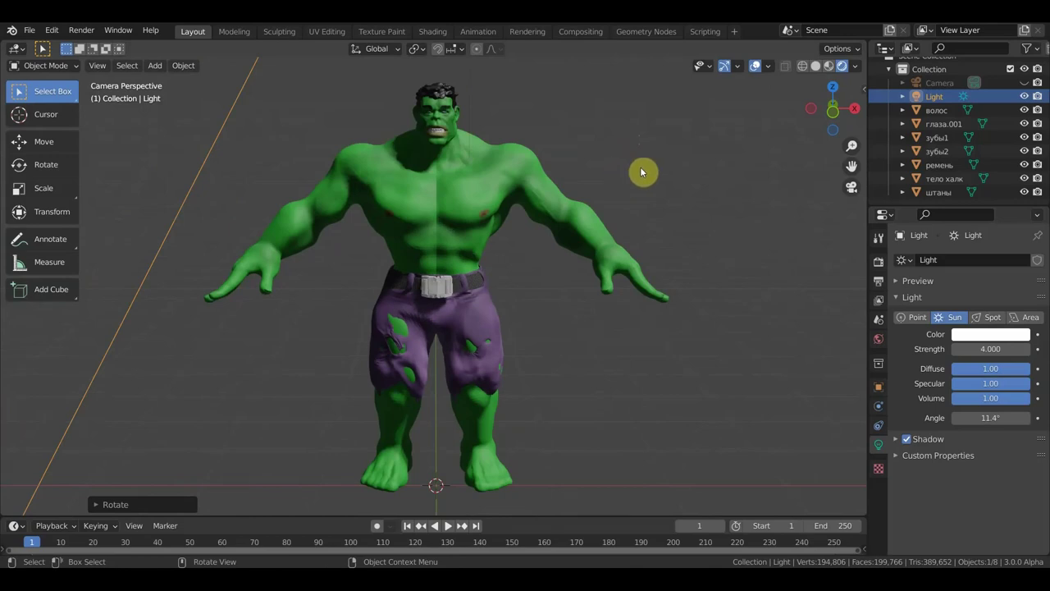
scroll(650, 178, down, 3)
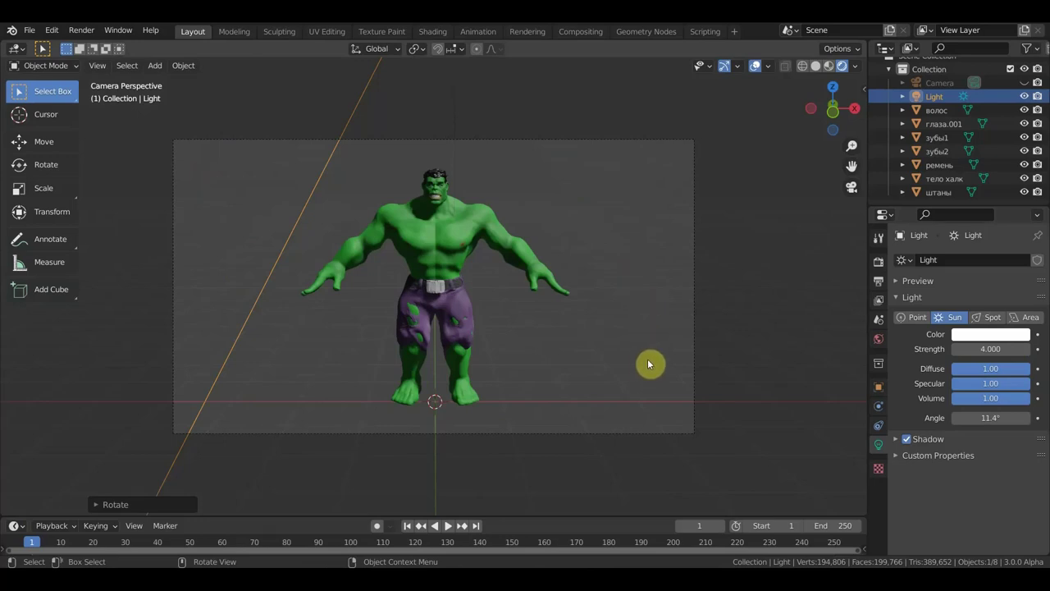
key(shift+grave)
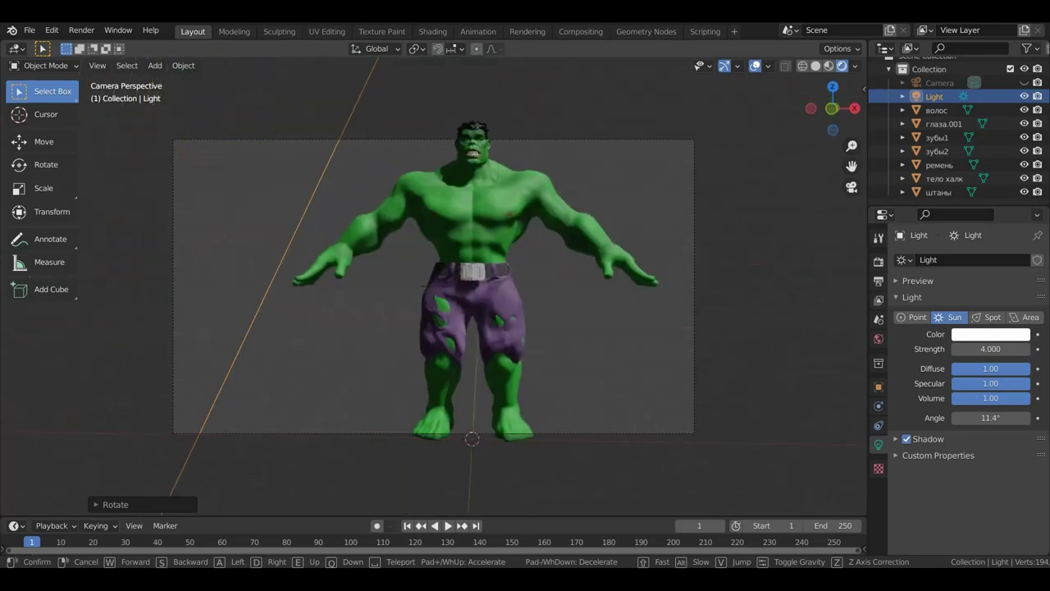
key(s)
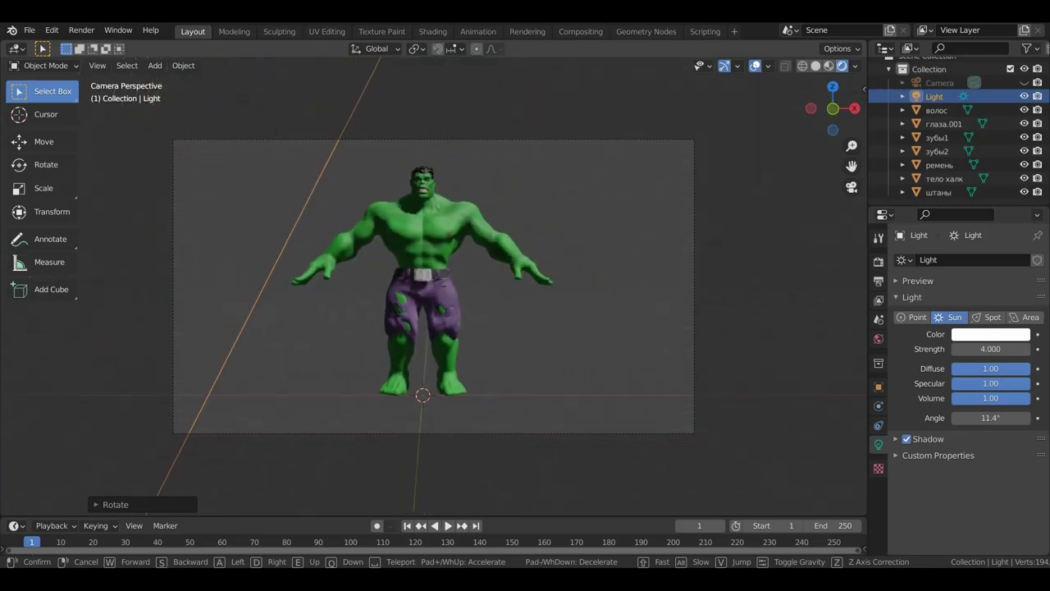
key(q)
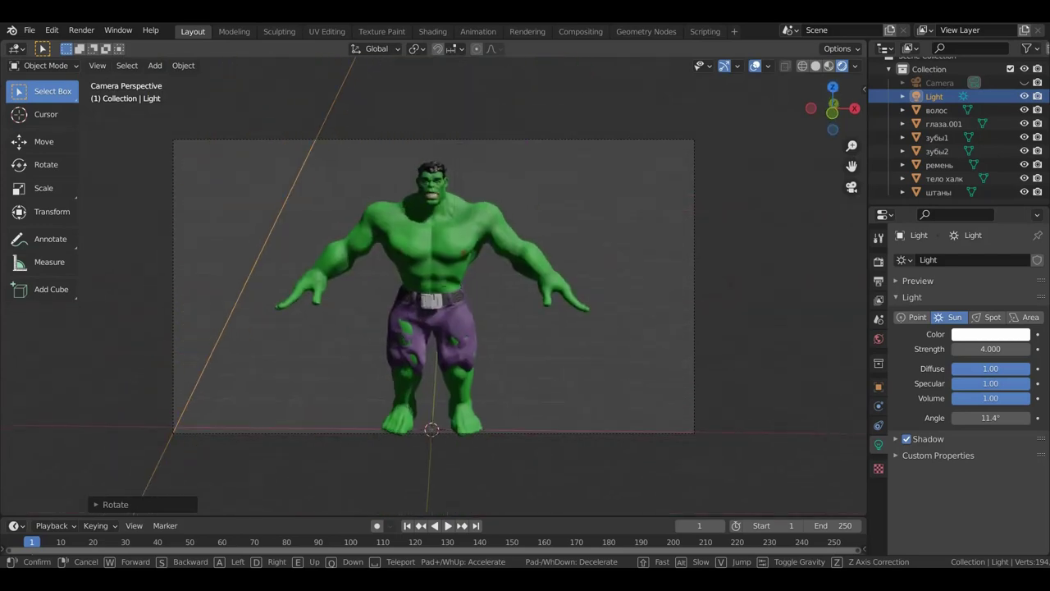
click(673, 299)
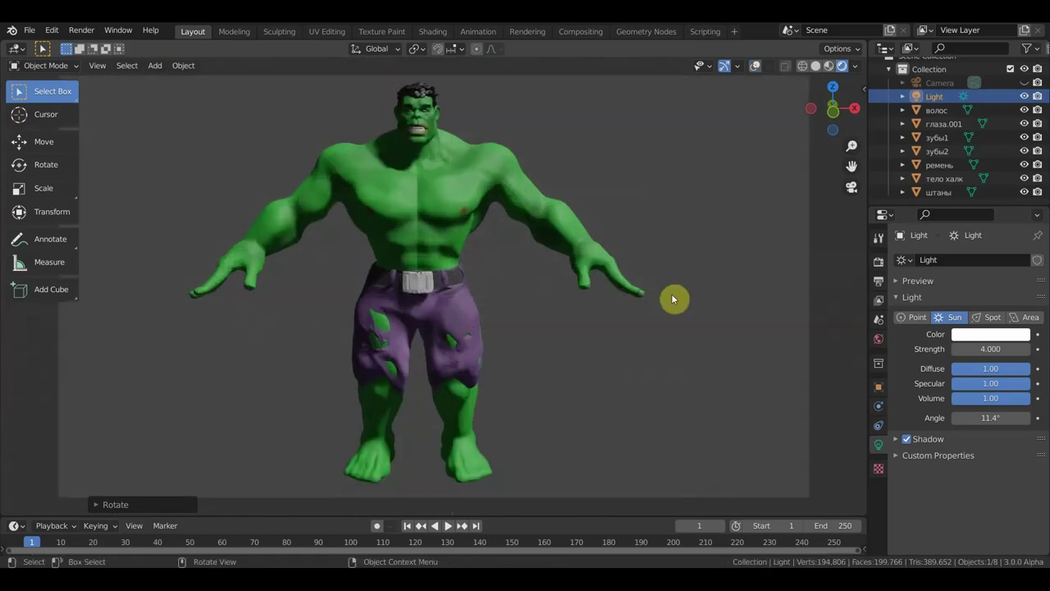